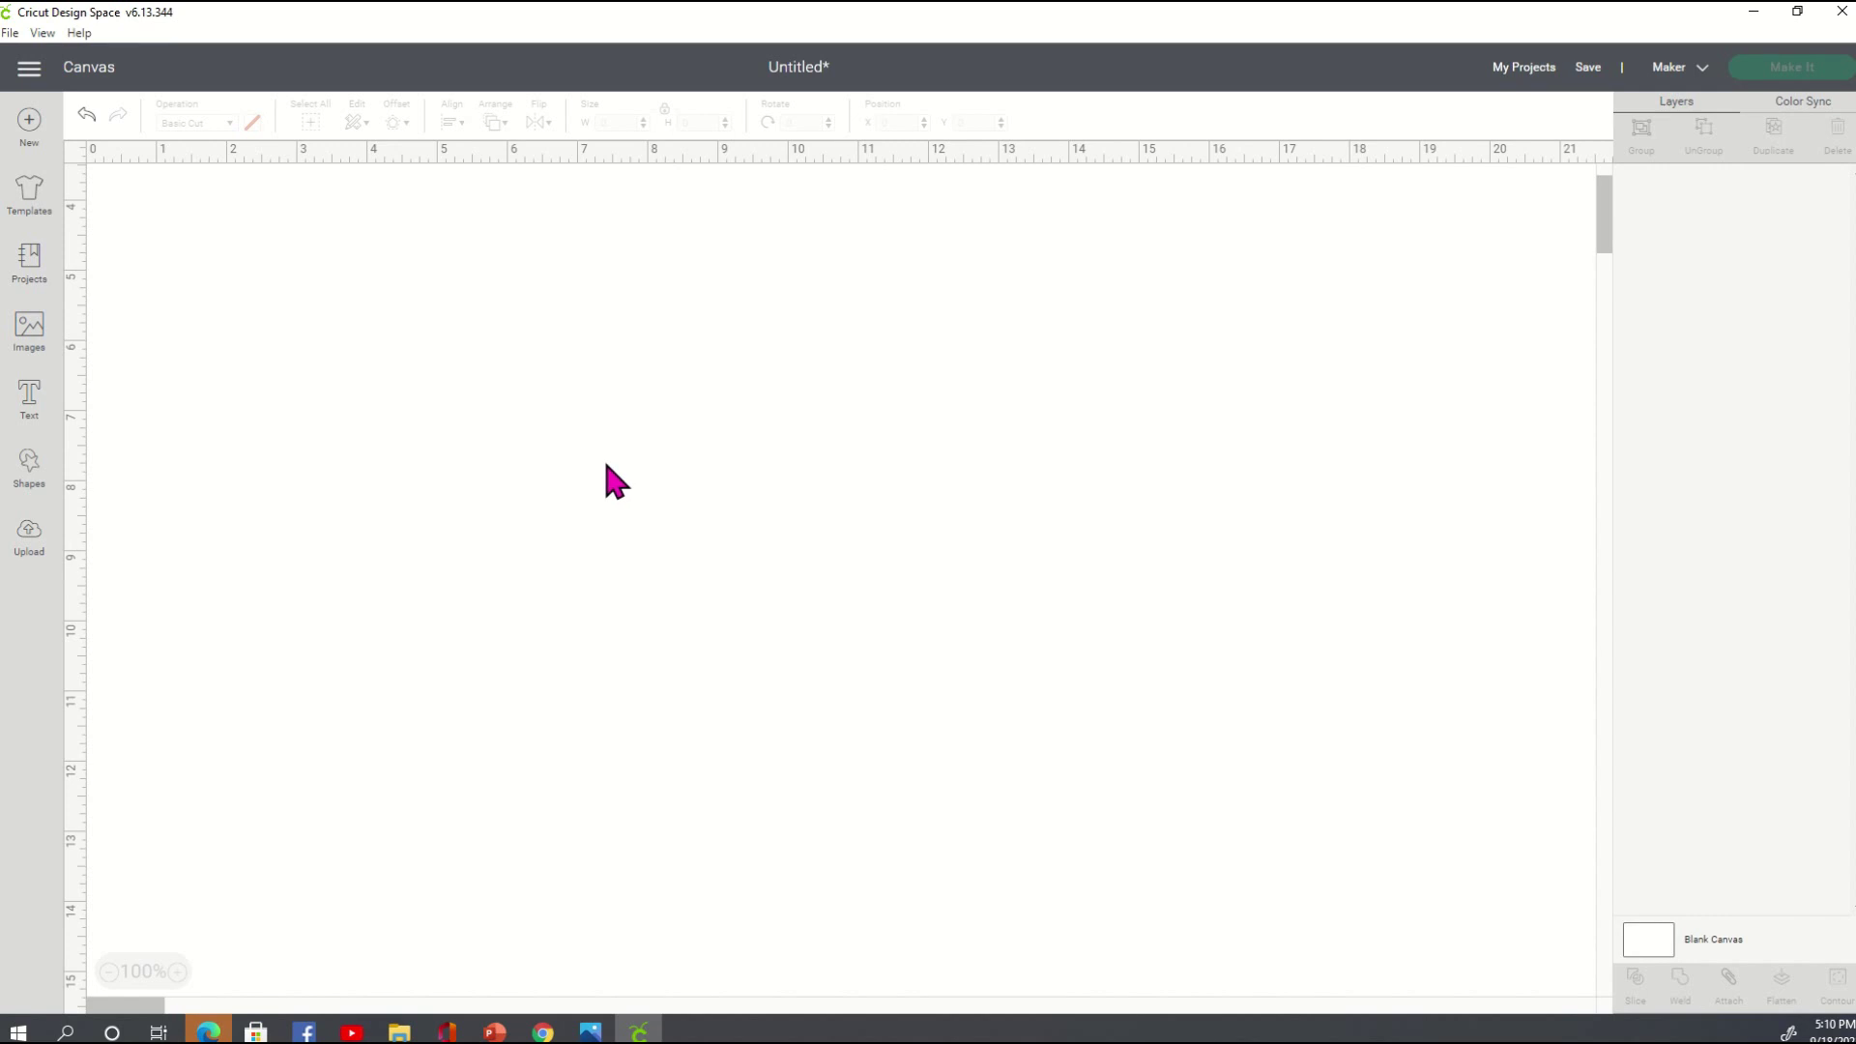
- Search the image library for "yoga"
left_click(30, 339)
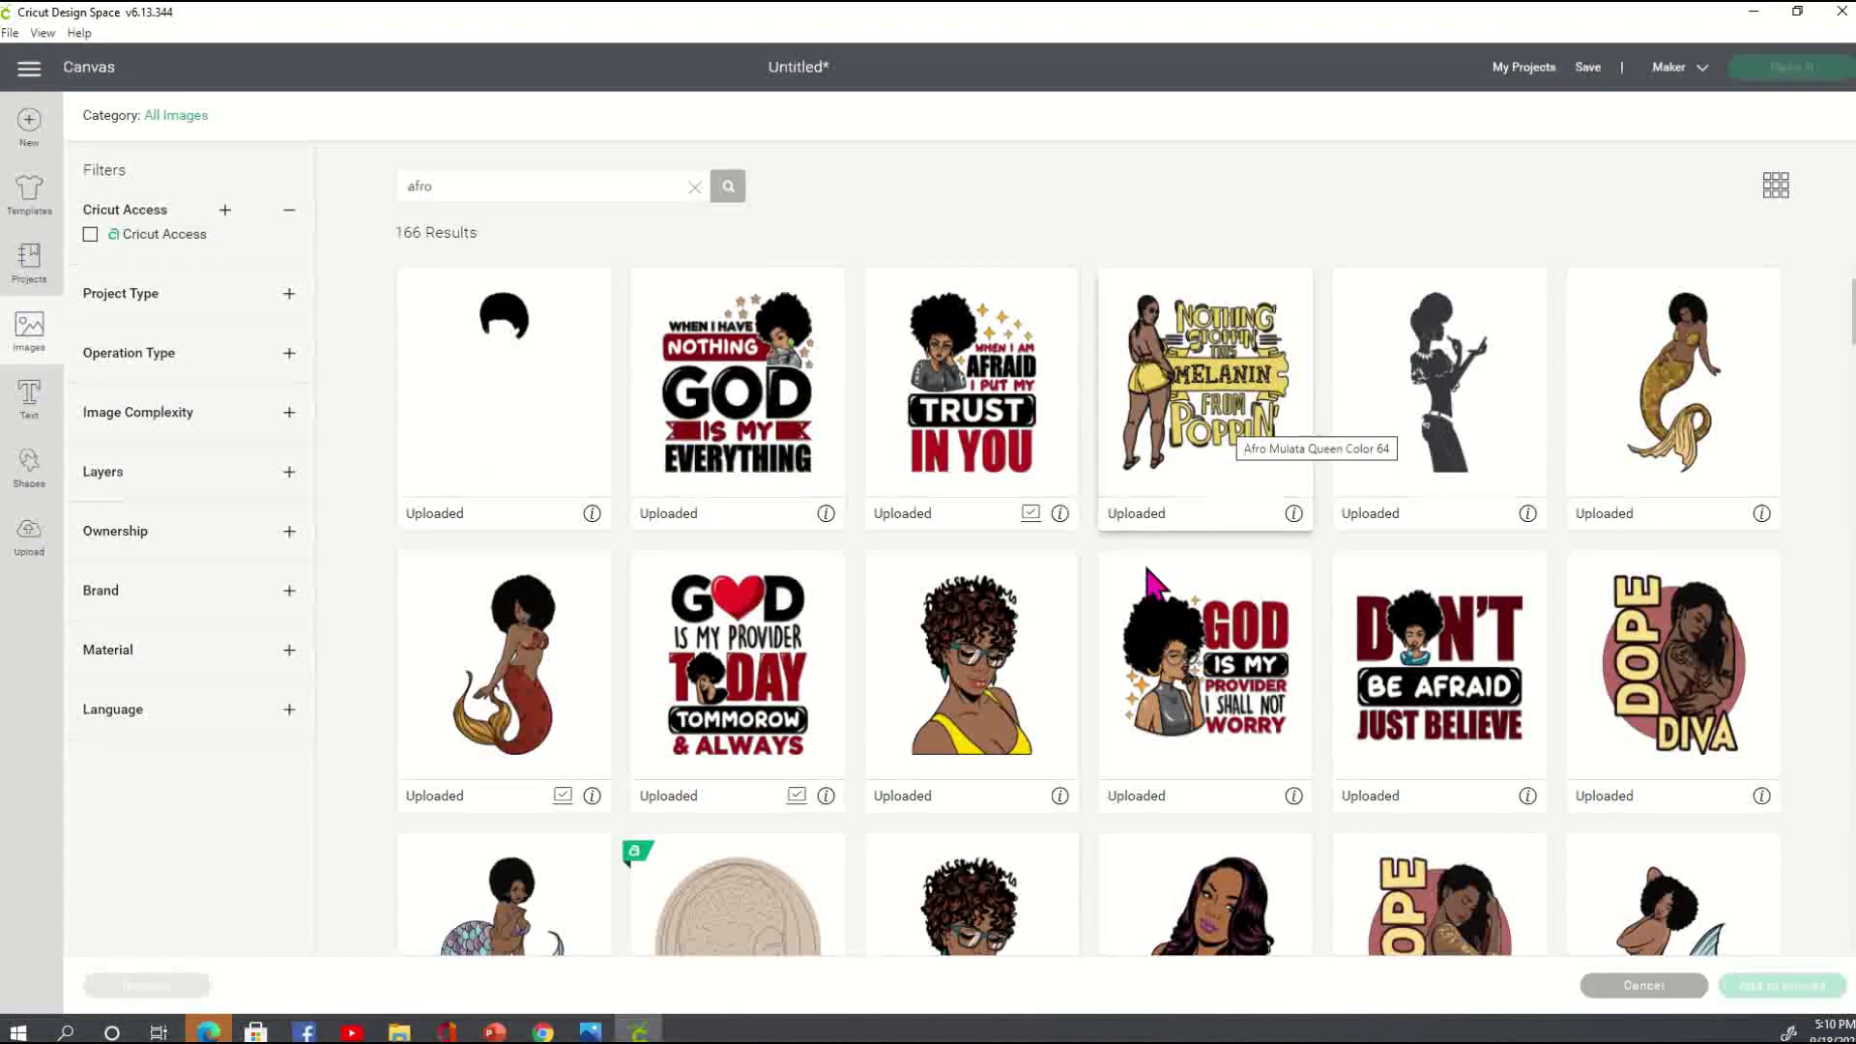
left_click(467, 201)
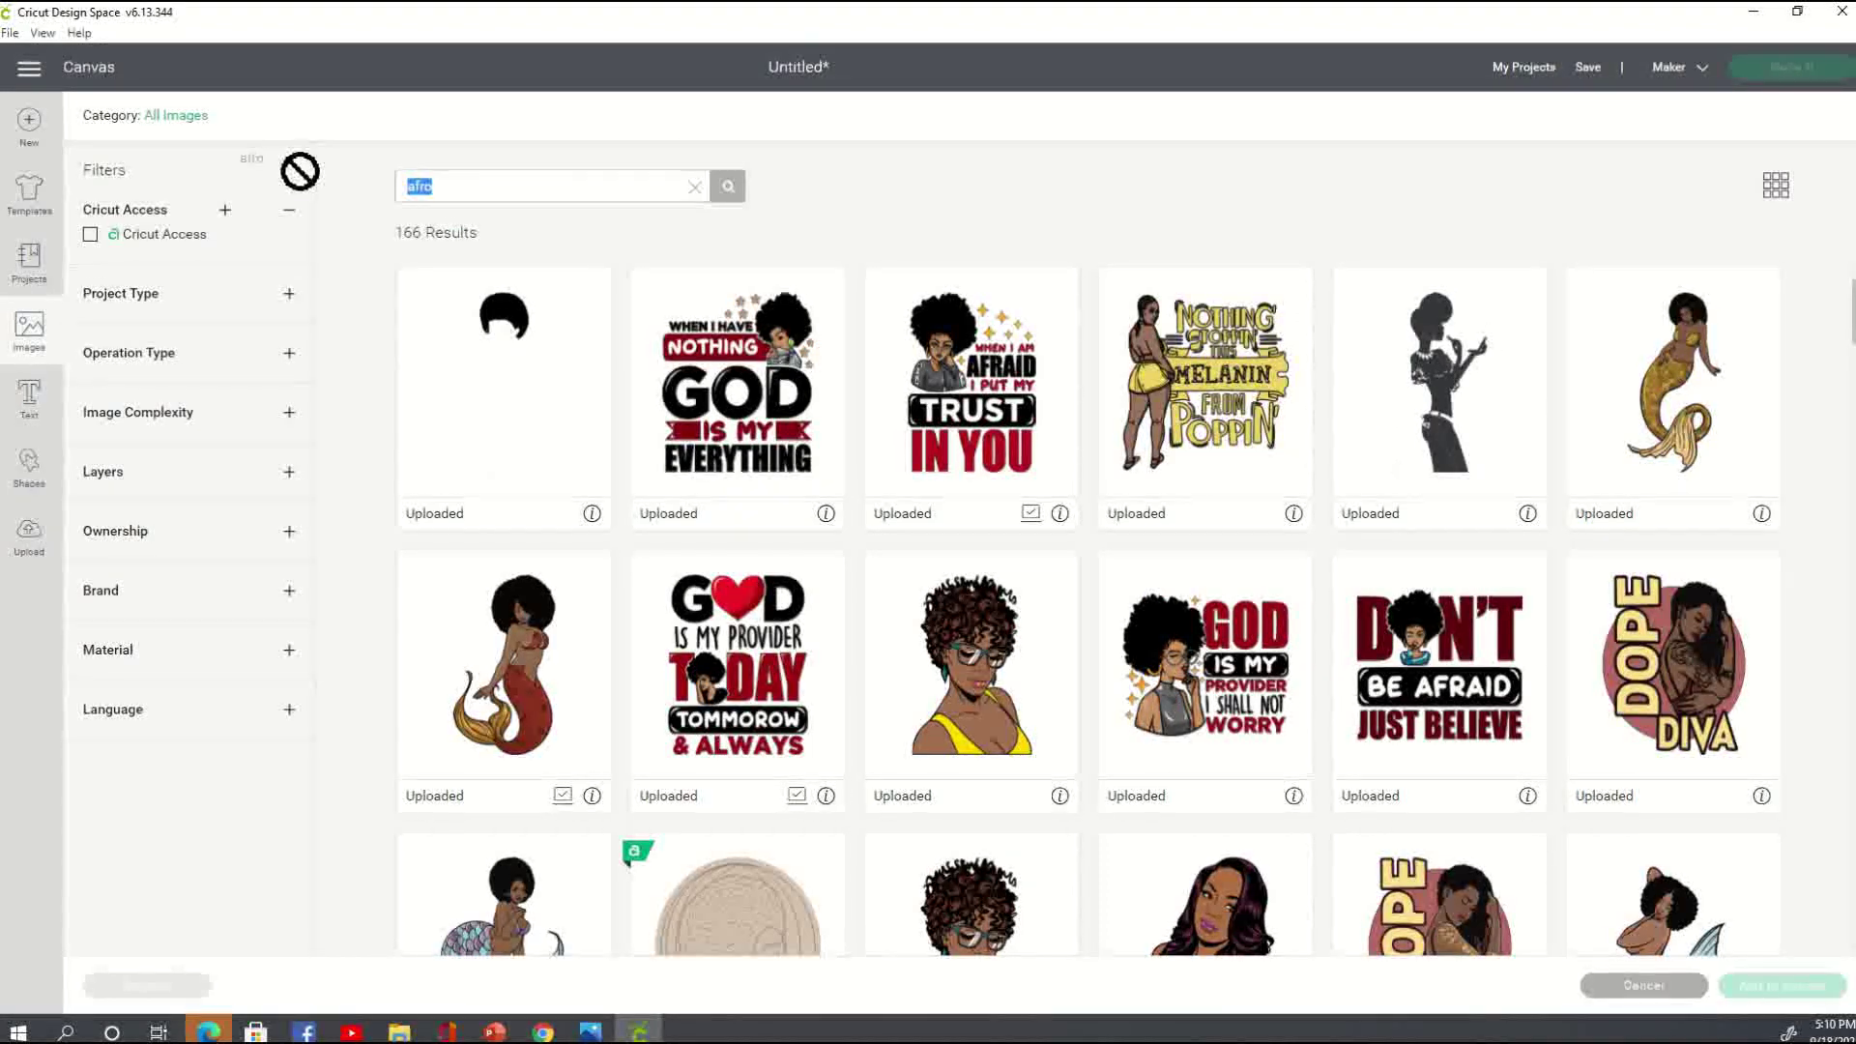
type("yoga")
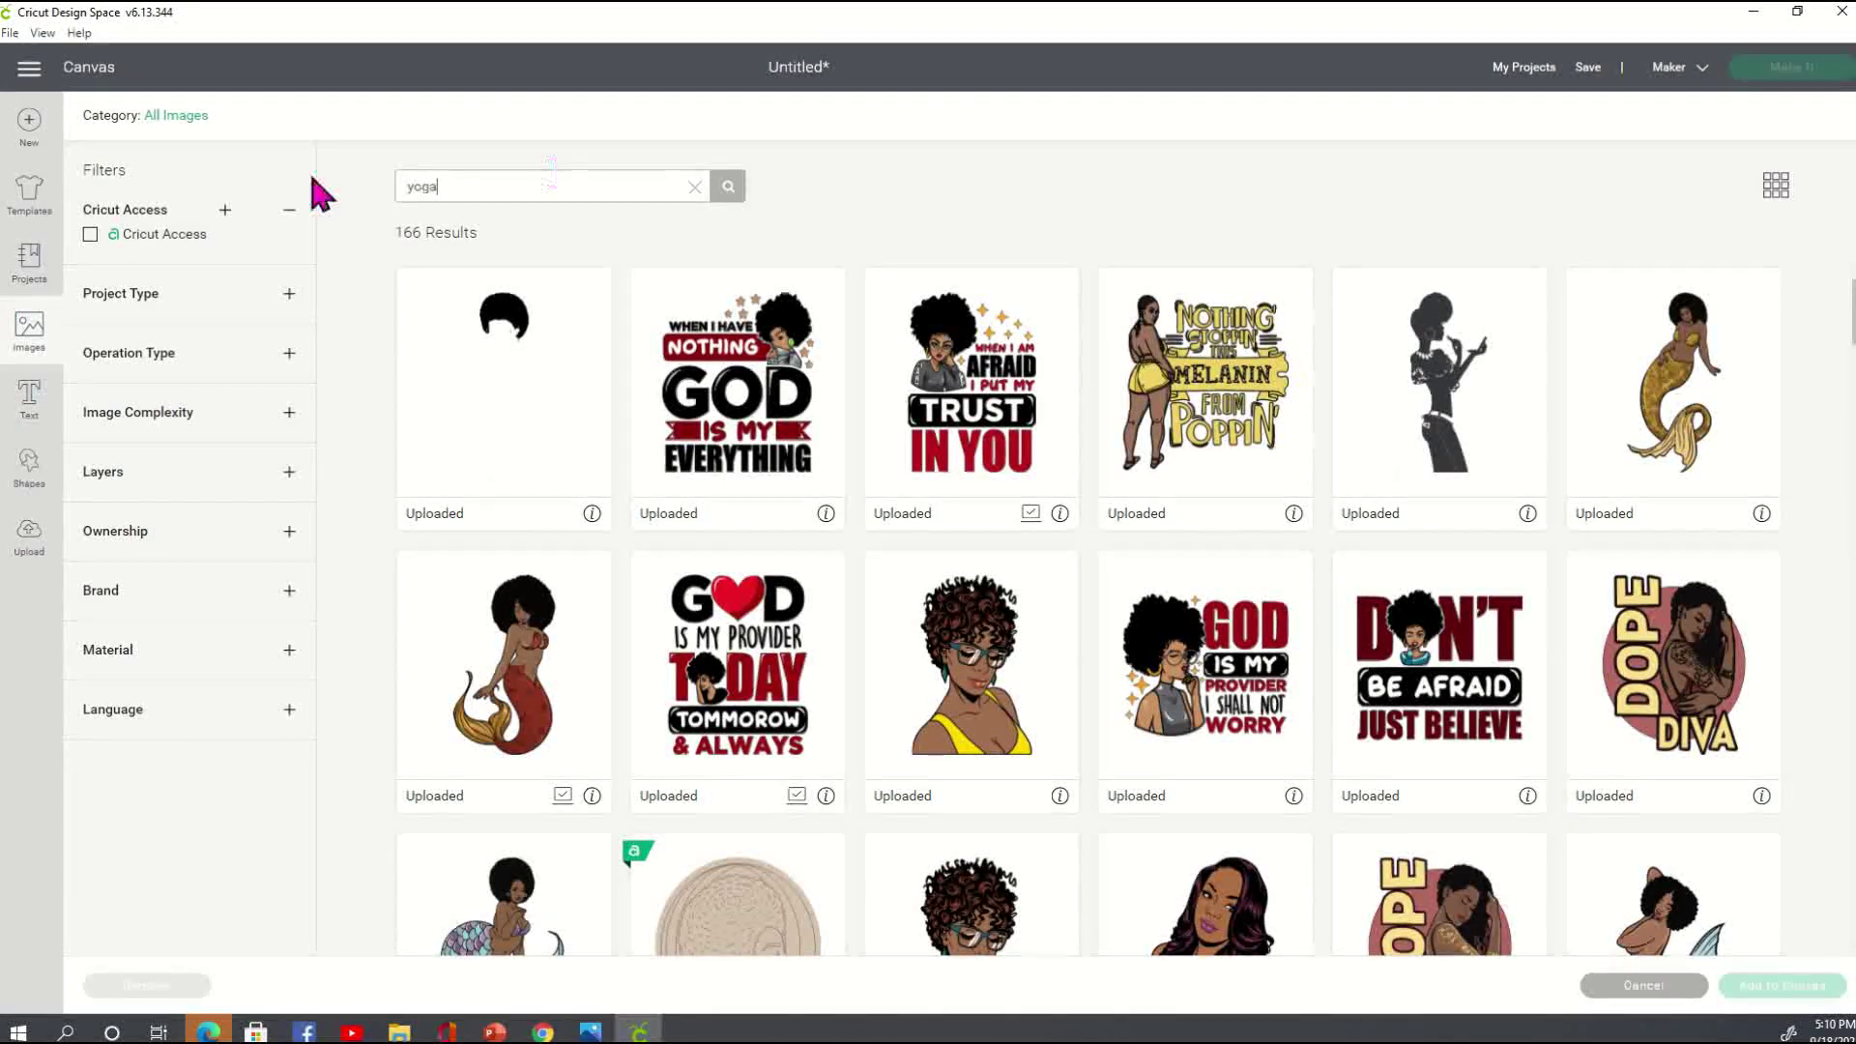
left_click(730, 191)
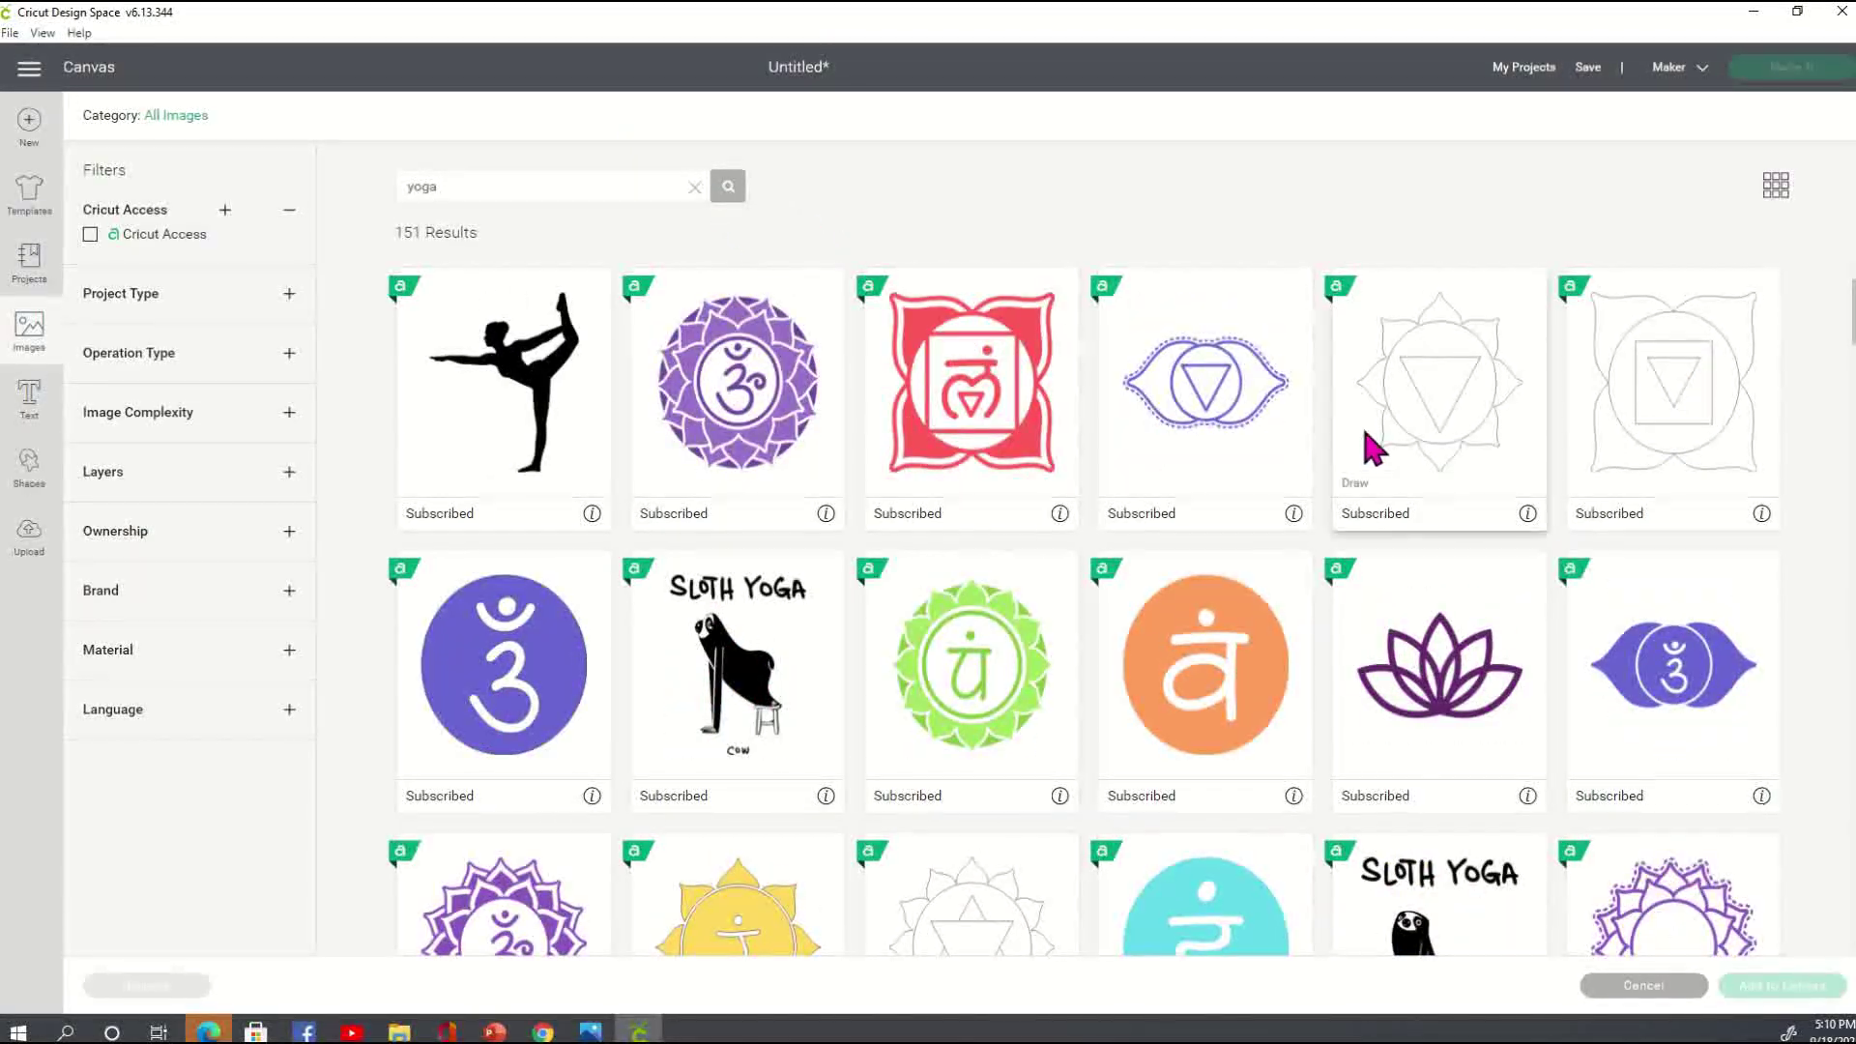
- Find the Balance and Healing Namaste image among the yoga results and open the image set it belongs to
scroll(1150, 410, "down", 4)
scroll(1137, 425, "down", 12)
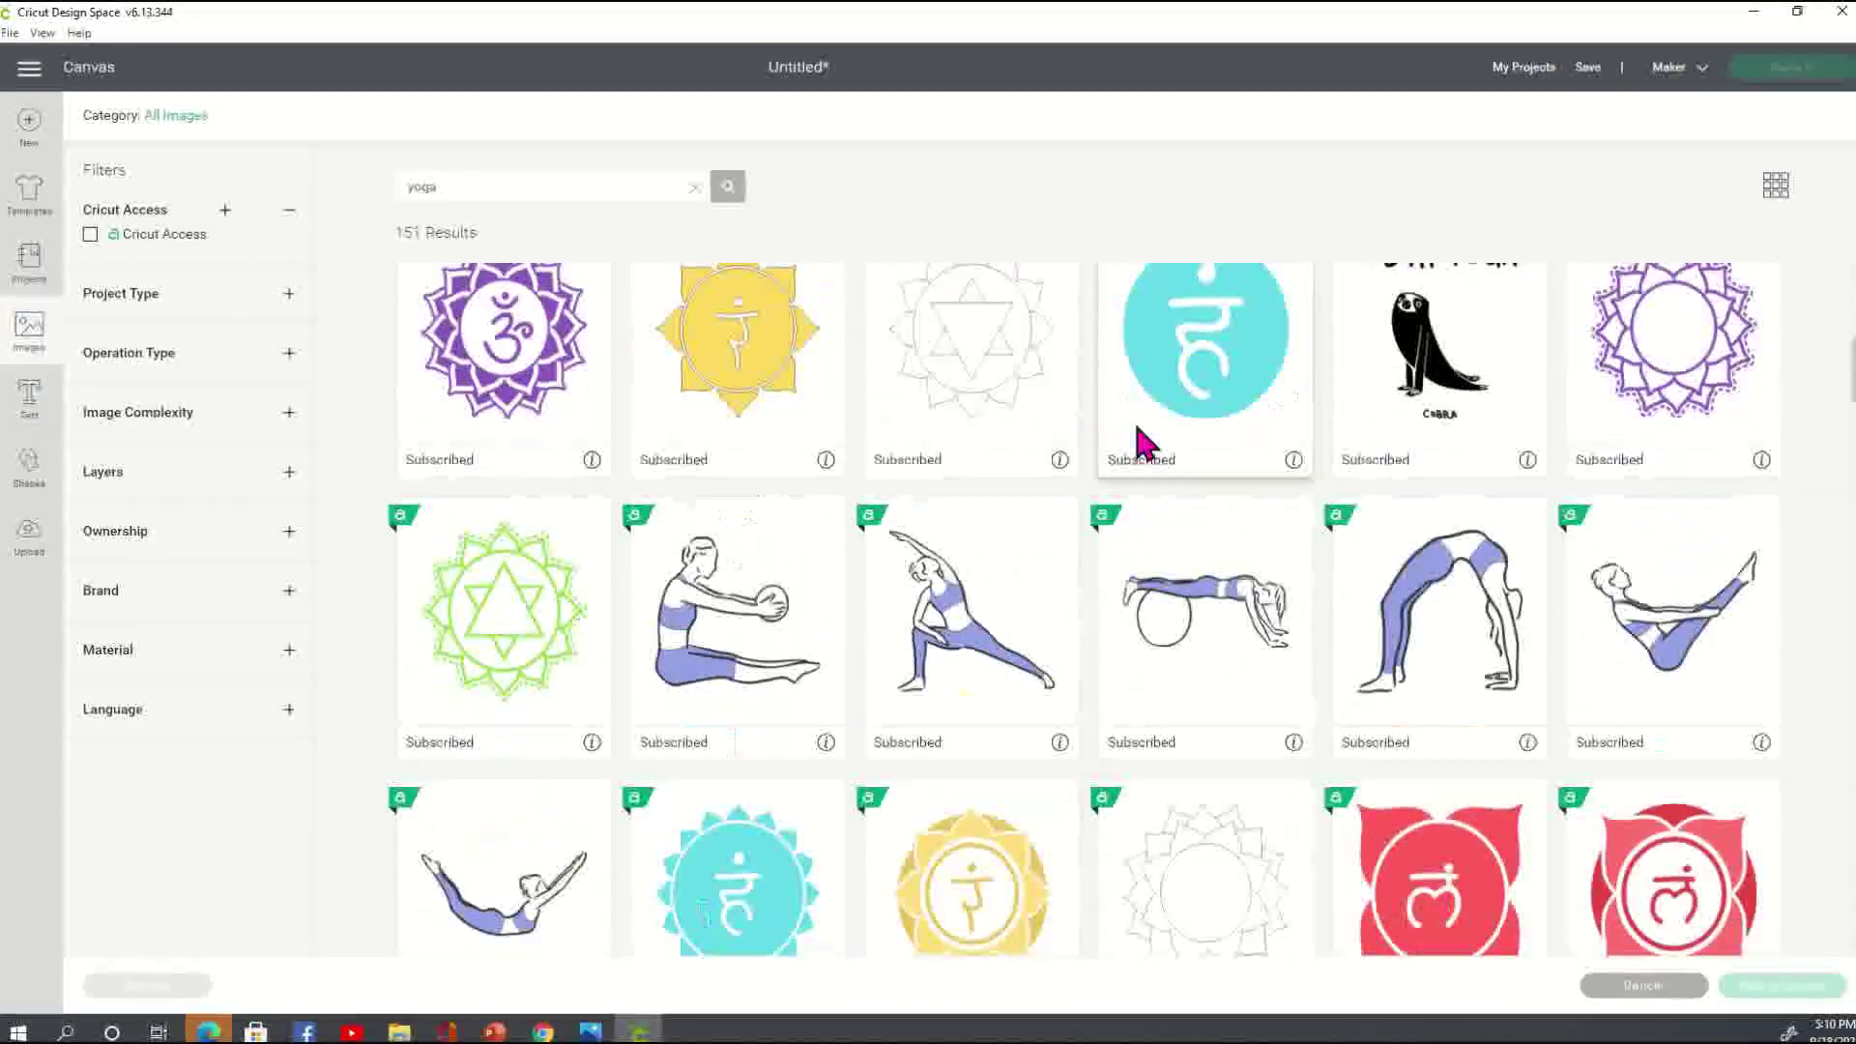
scroll(1146, 464, "down", 4)
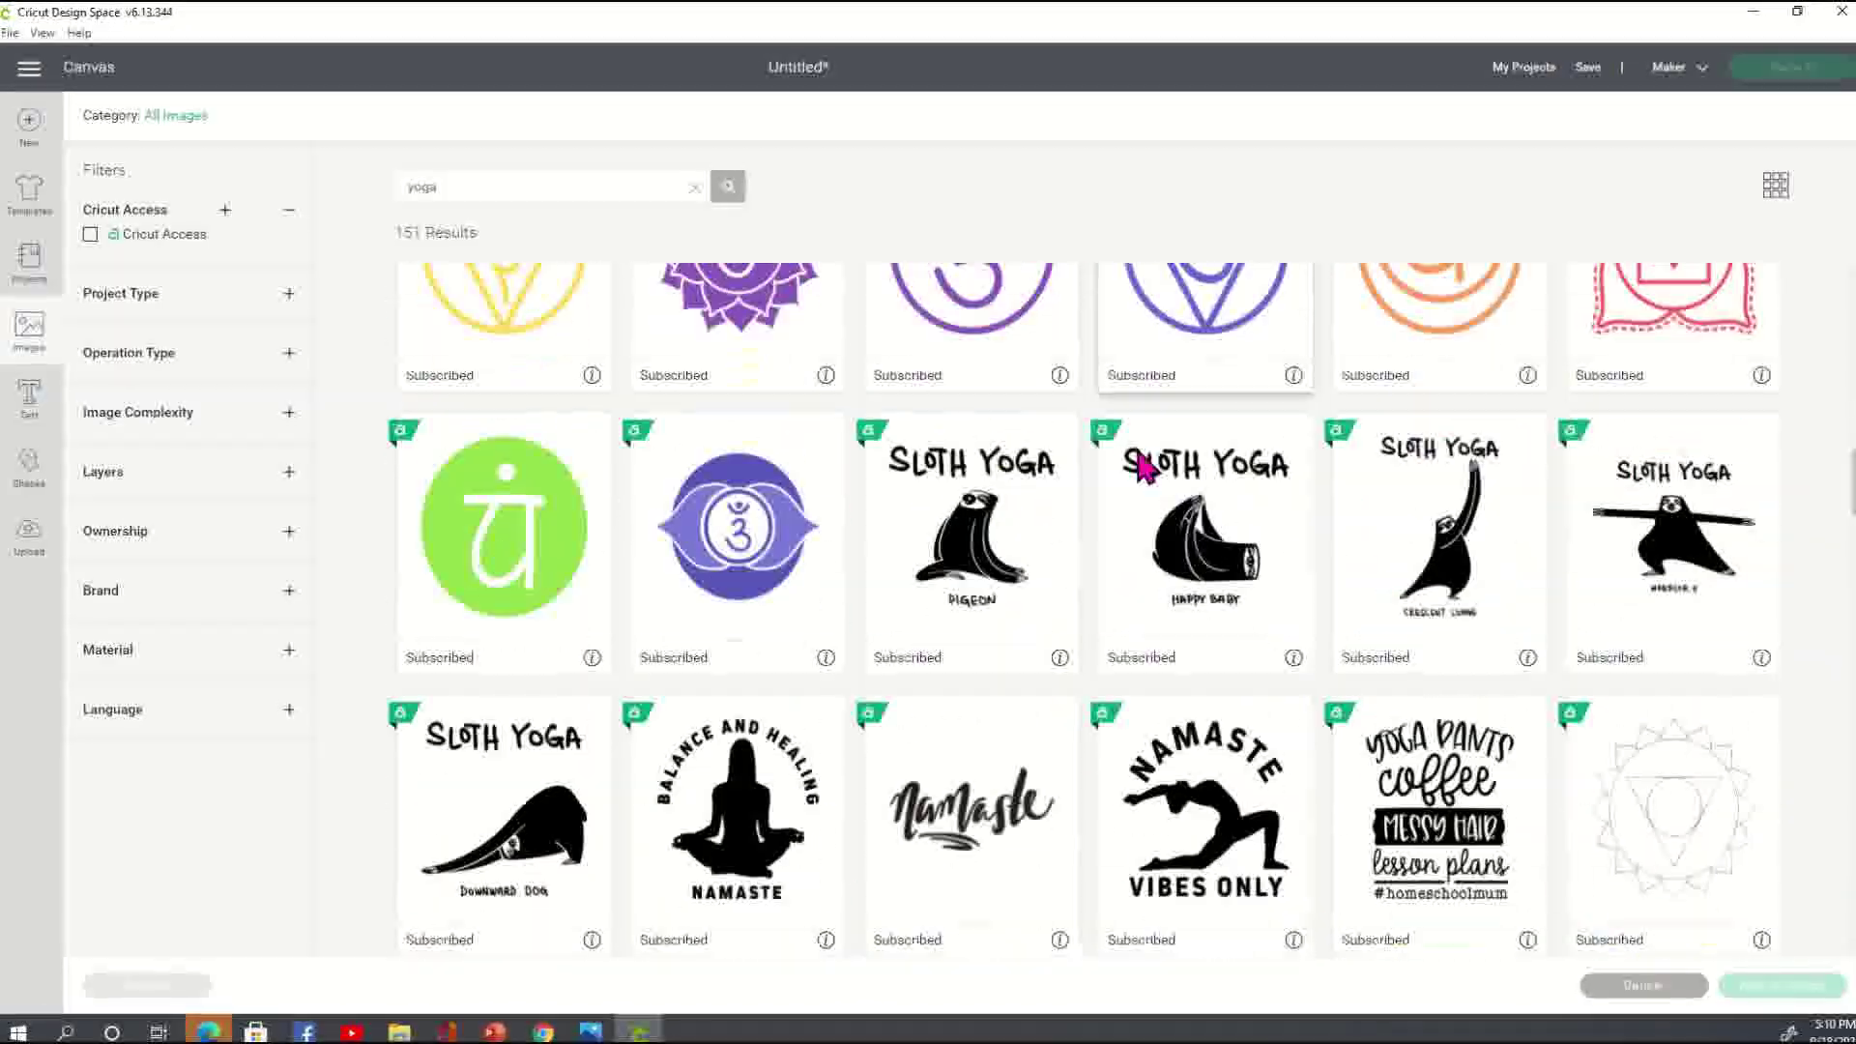
scroll(1144, 471, "down", 2)
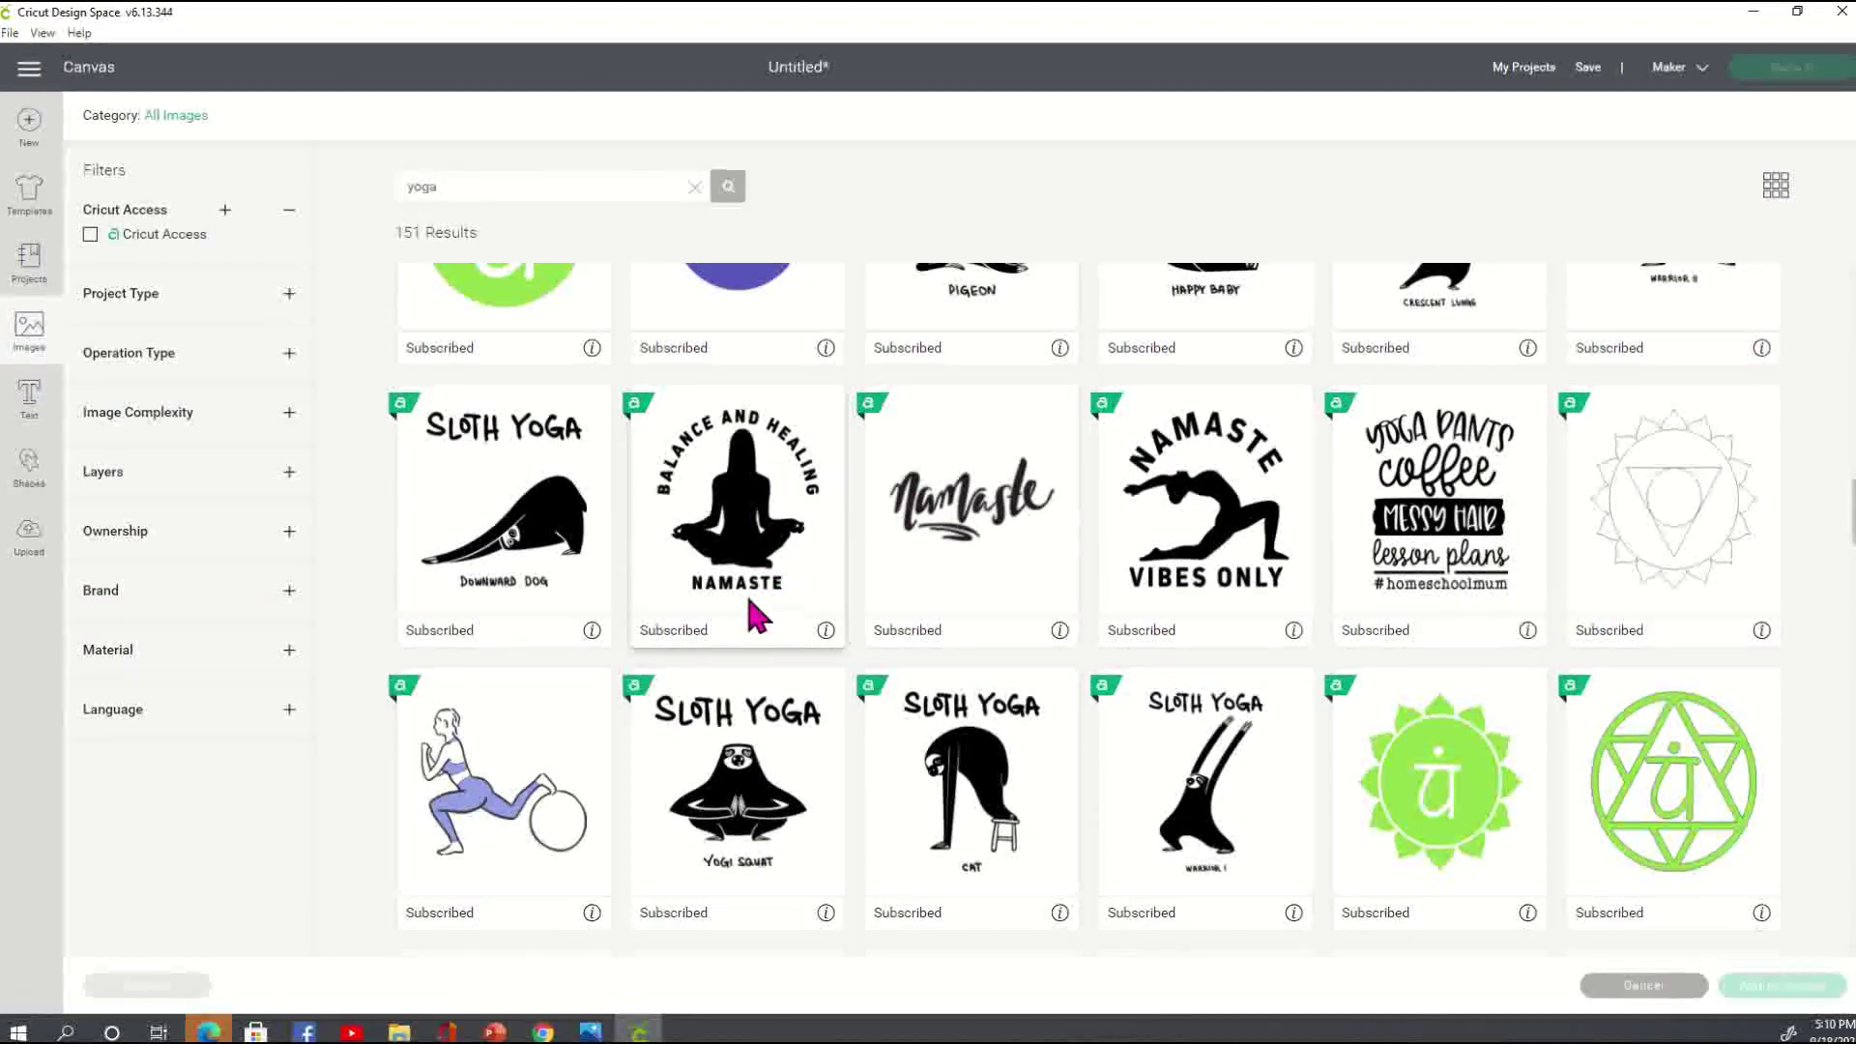
left_click(825, 630)
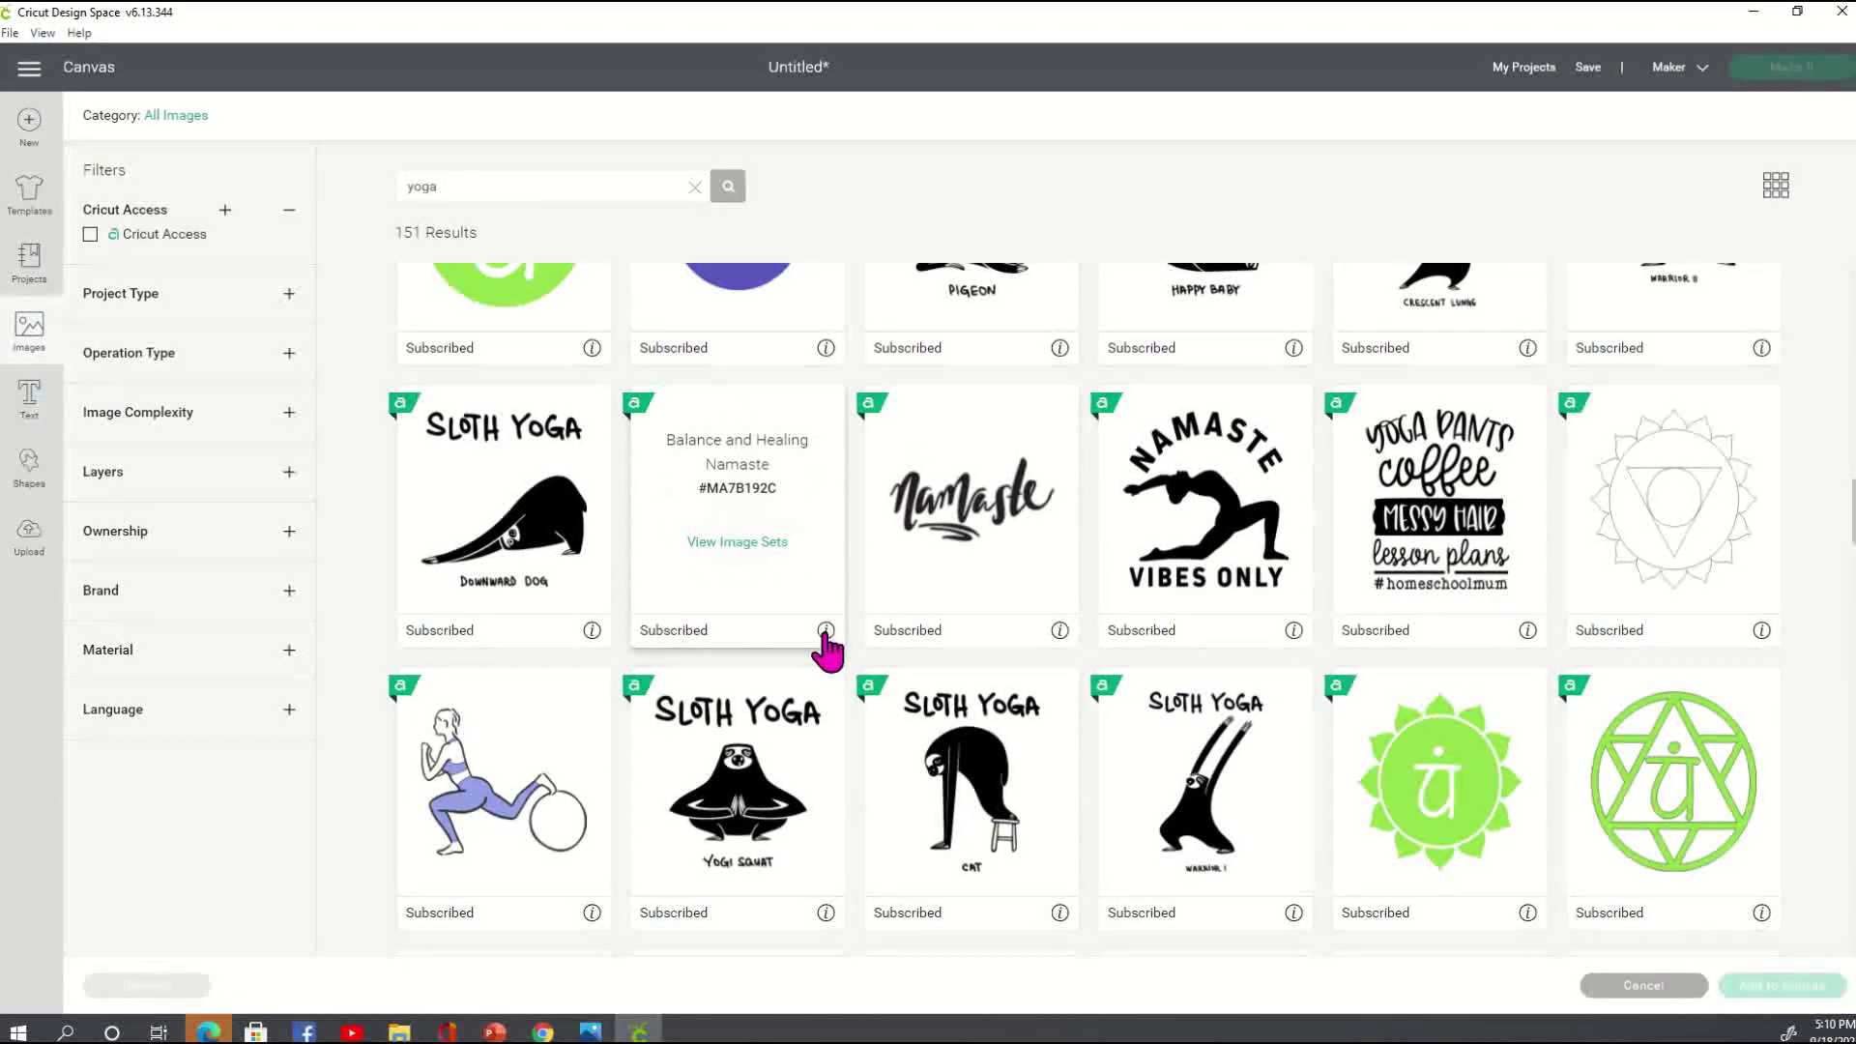
left_click_drag(730, 499, 693, 490)
left_click(732, 520)
left_click(783, 541)
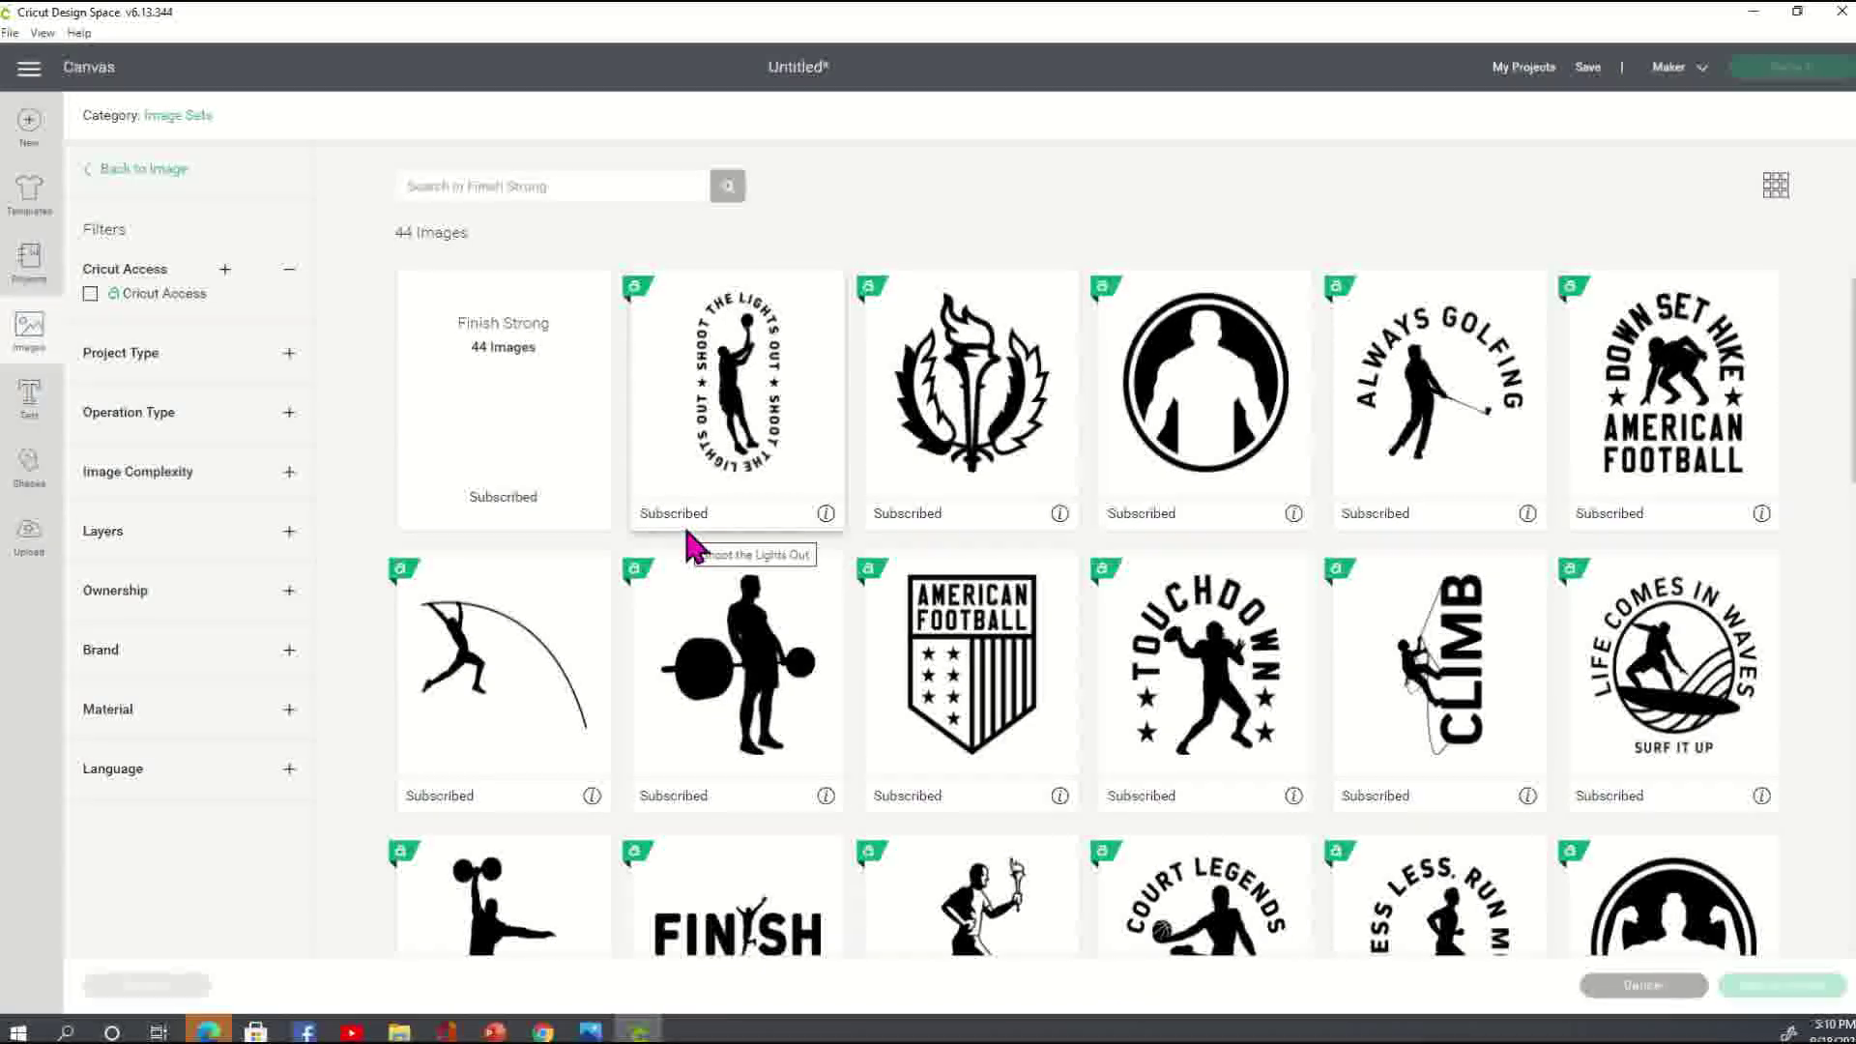
- Look through the Finish Strong image set and add its Balance and Healing Namaste image to the canvas
scroll(687, 532, "down", 1)
scroll(687, 532, "down", 8)
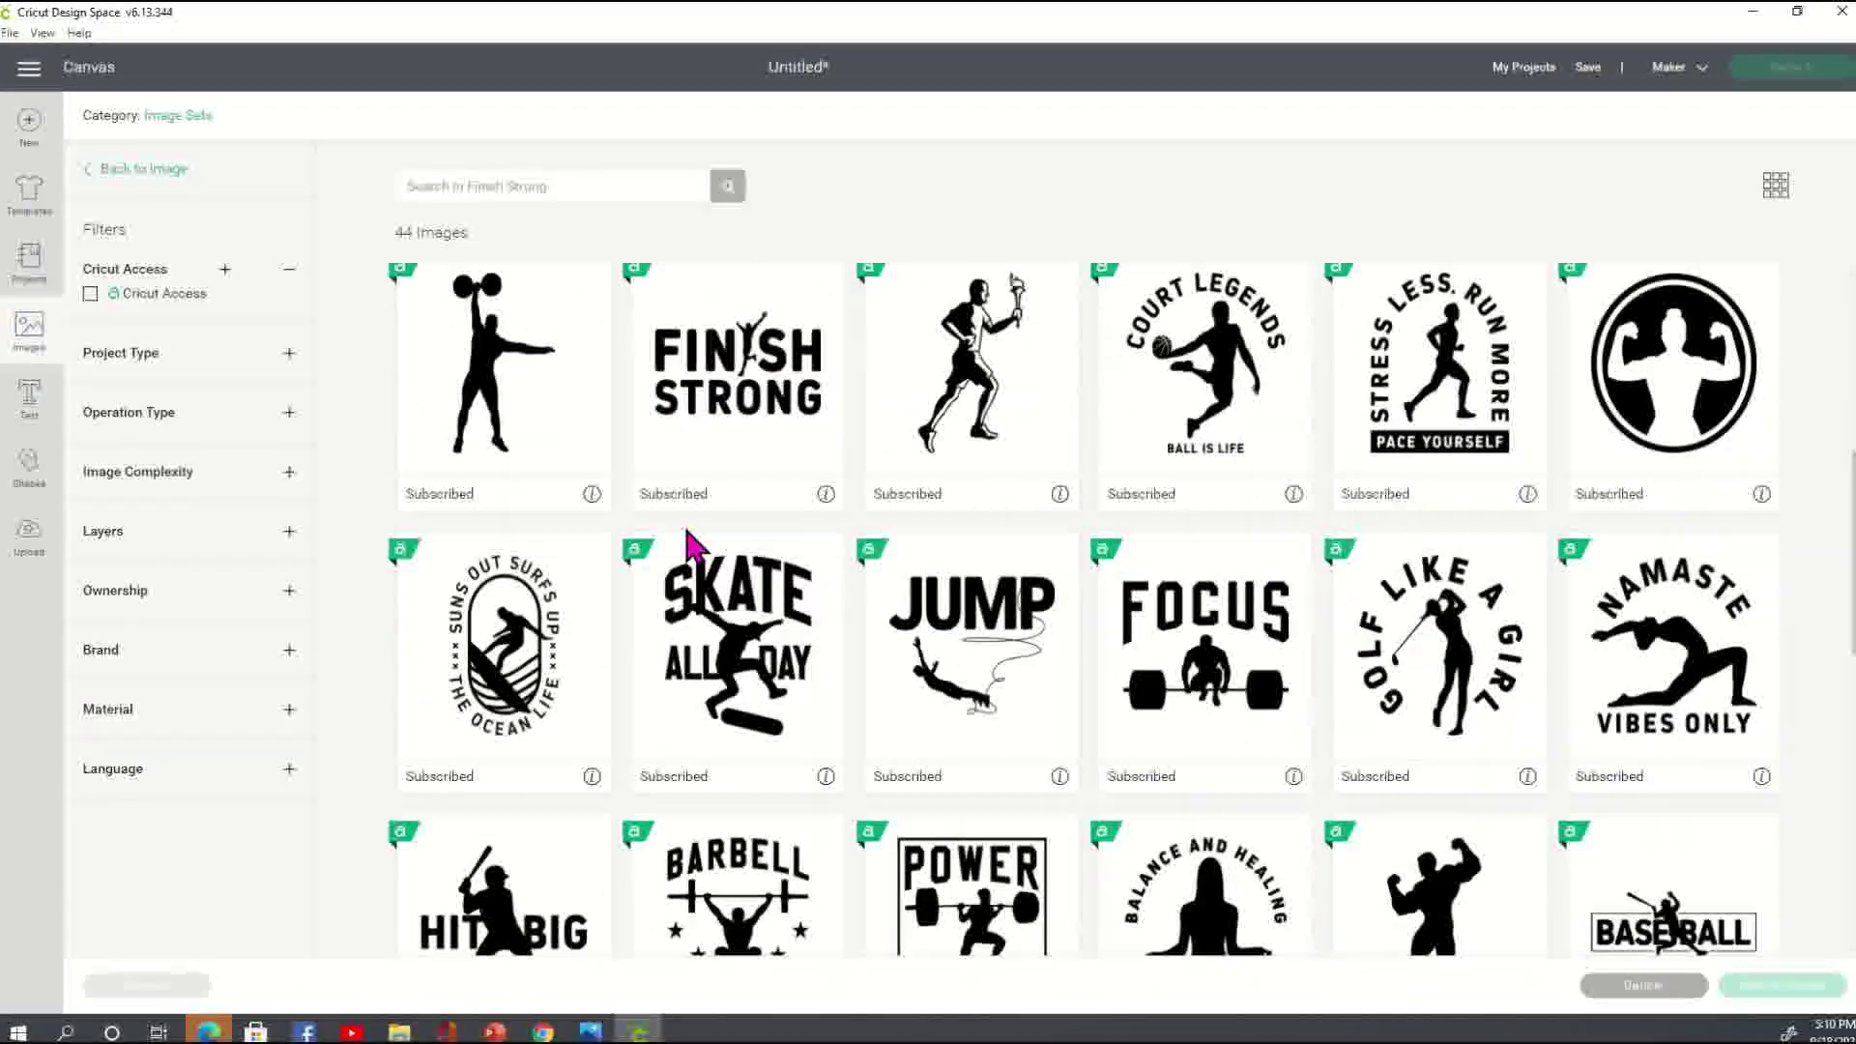
scroll(690, 558, "down", 7)
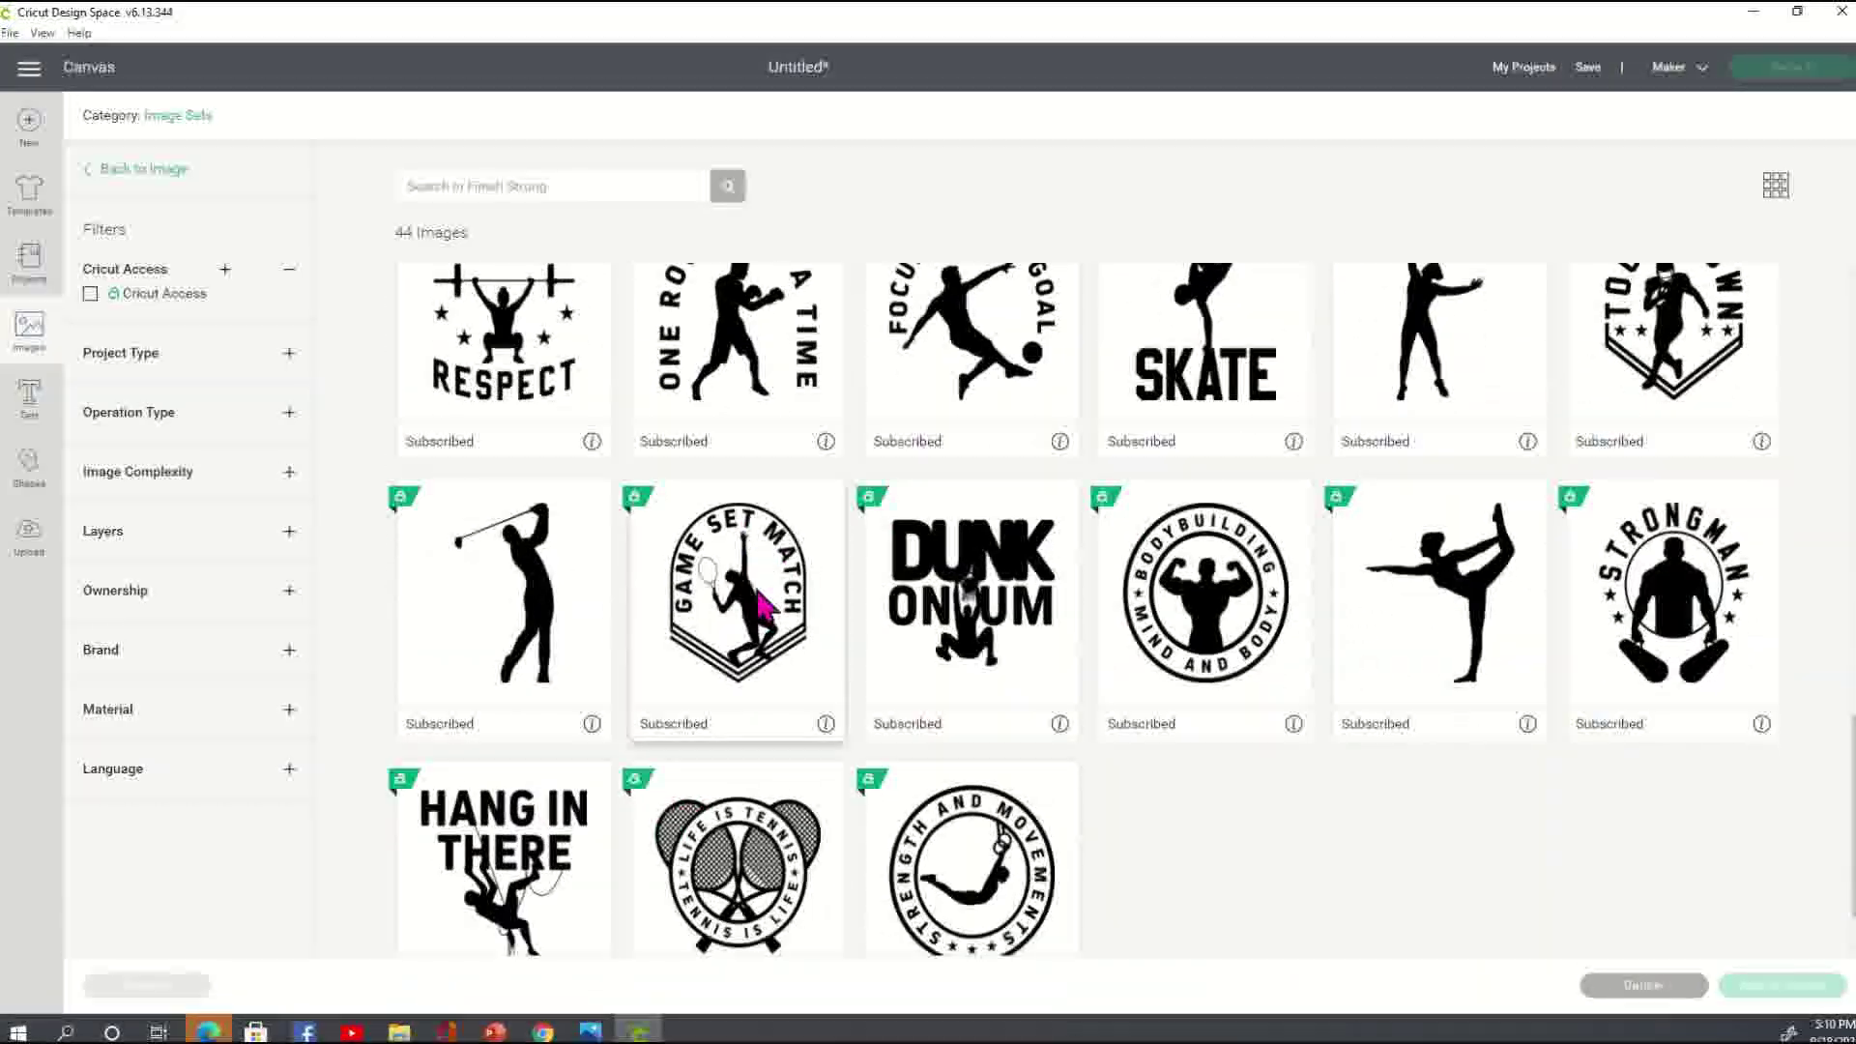
scroll(767, 580, "up", 5)
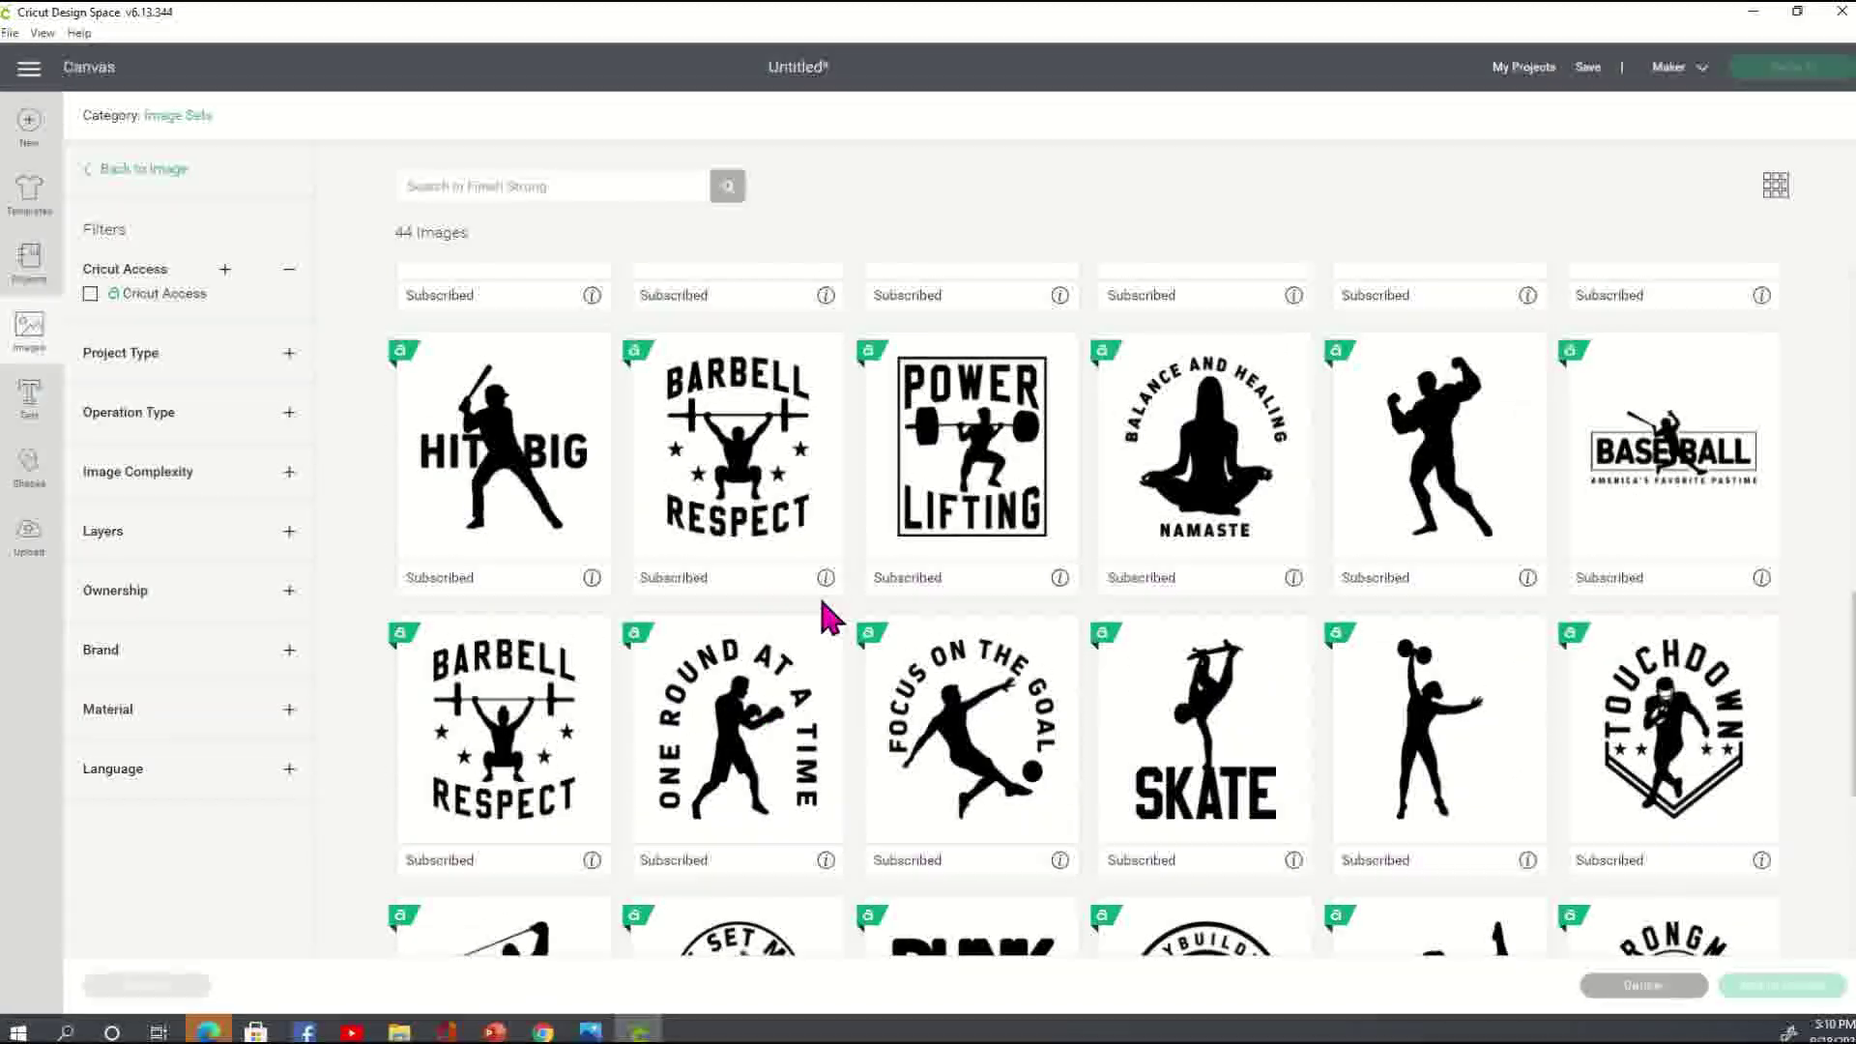
scroll(841, 612, "down", 3)
scroll(850, 615, "down", 3)
scroll(853, 614, "up", 4)
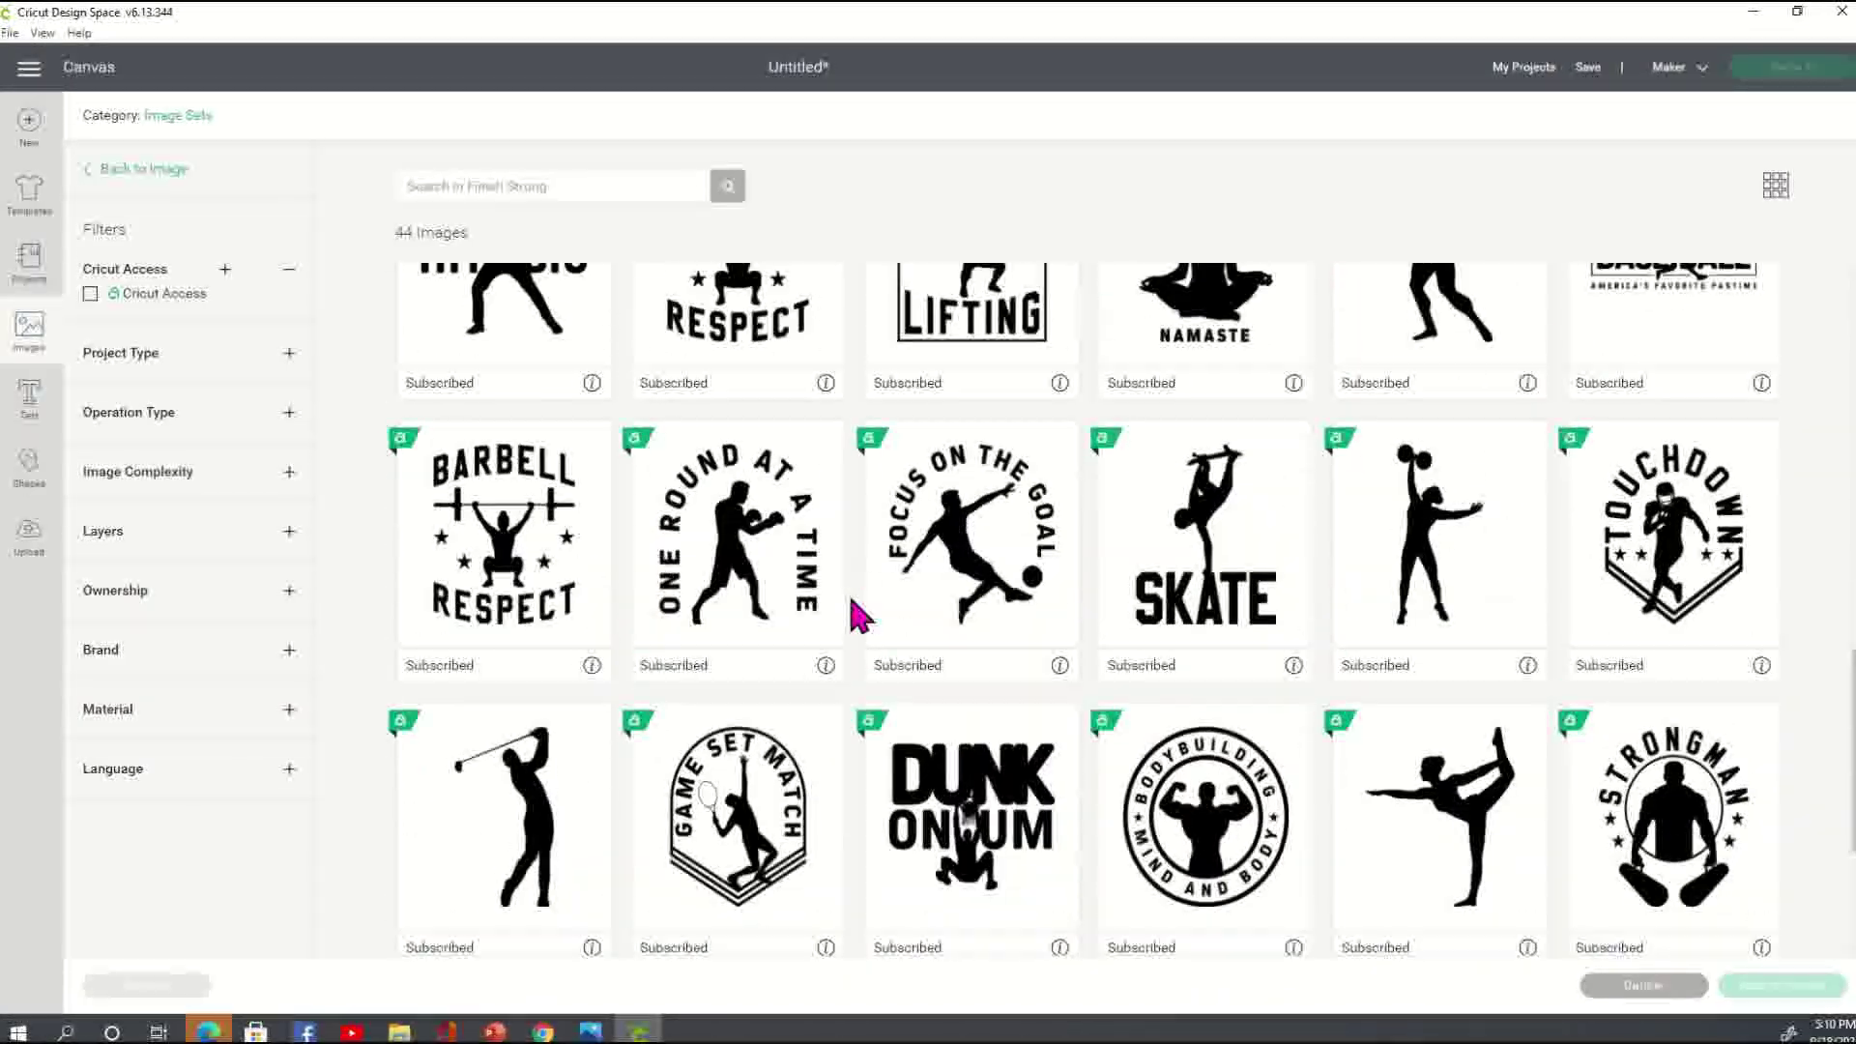
scroll(855, 614, "up", 4)
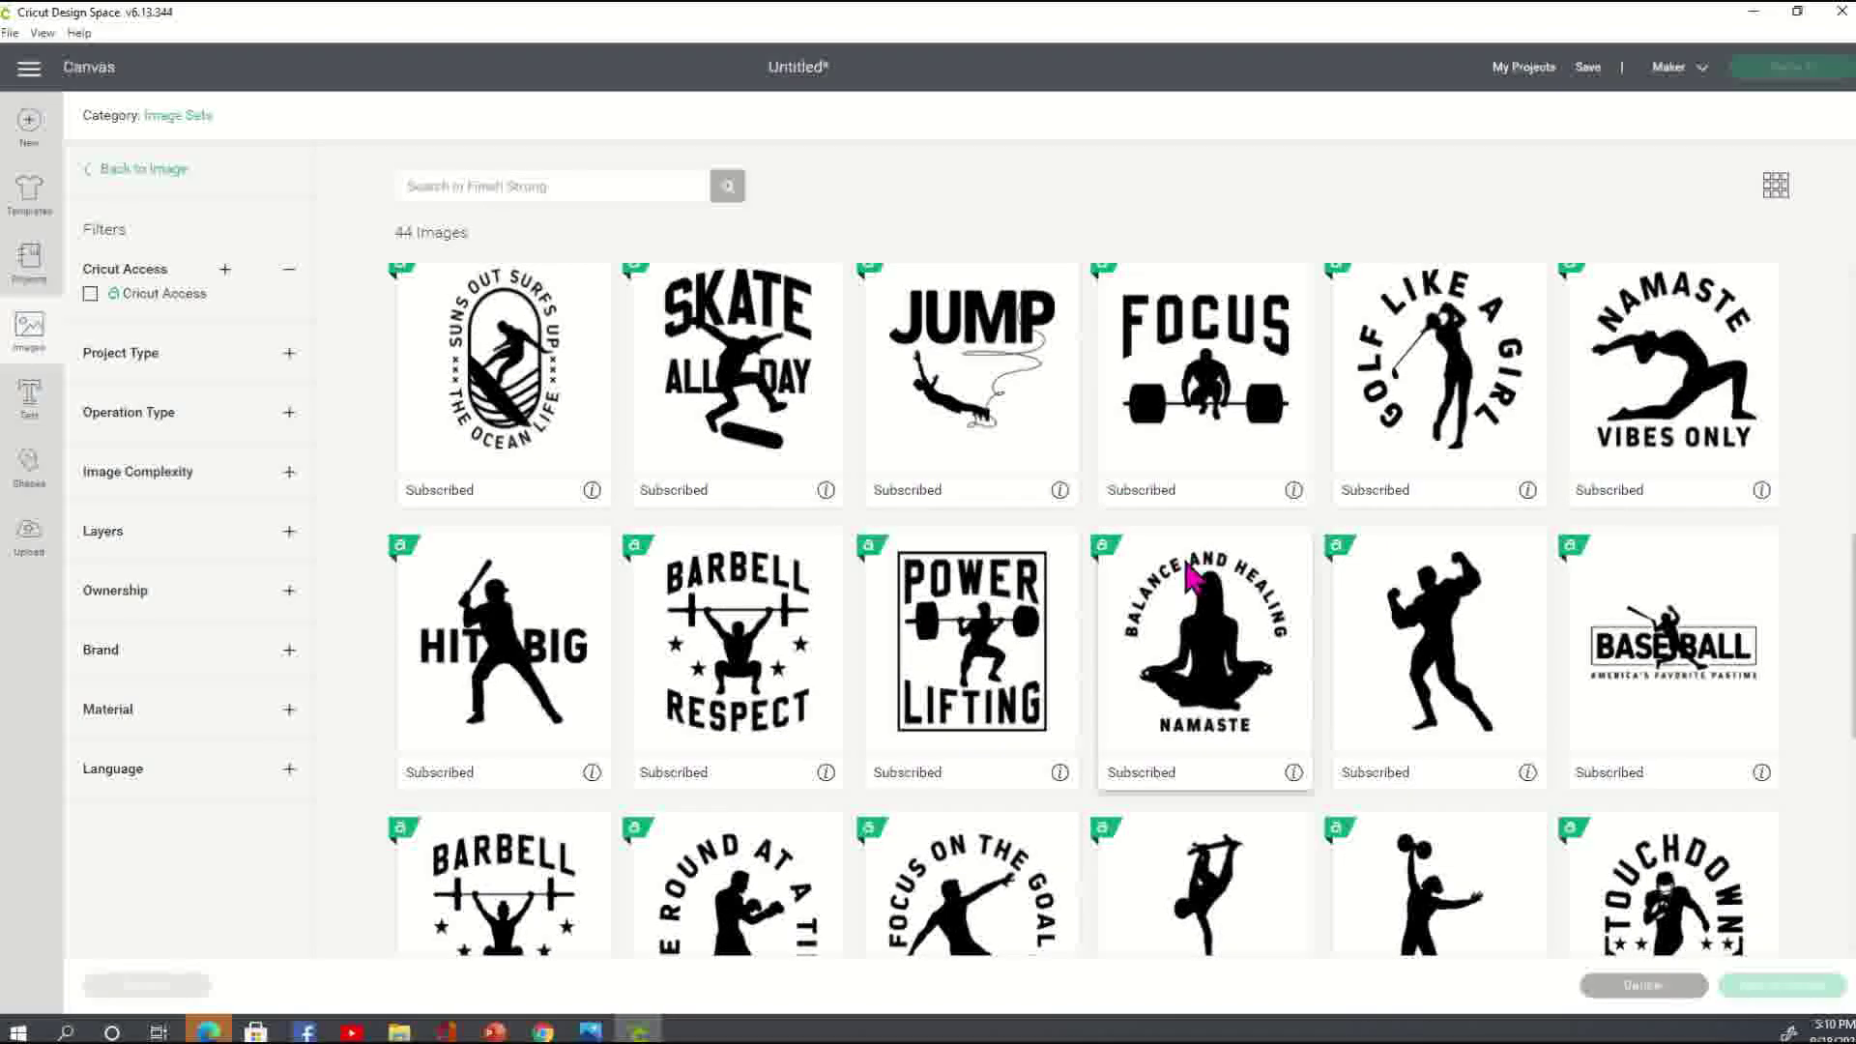
left_click(1191, 578)
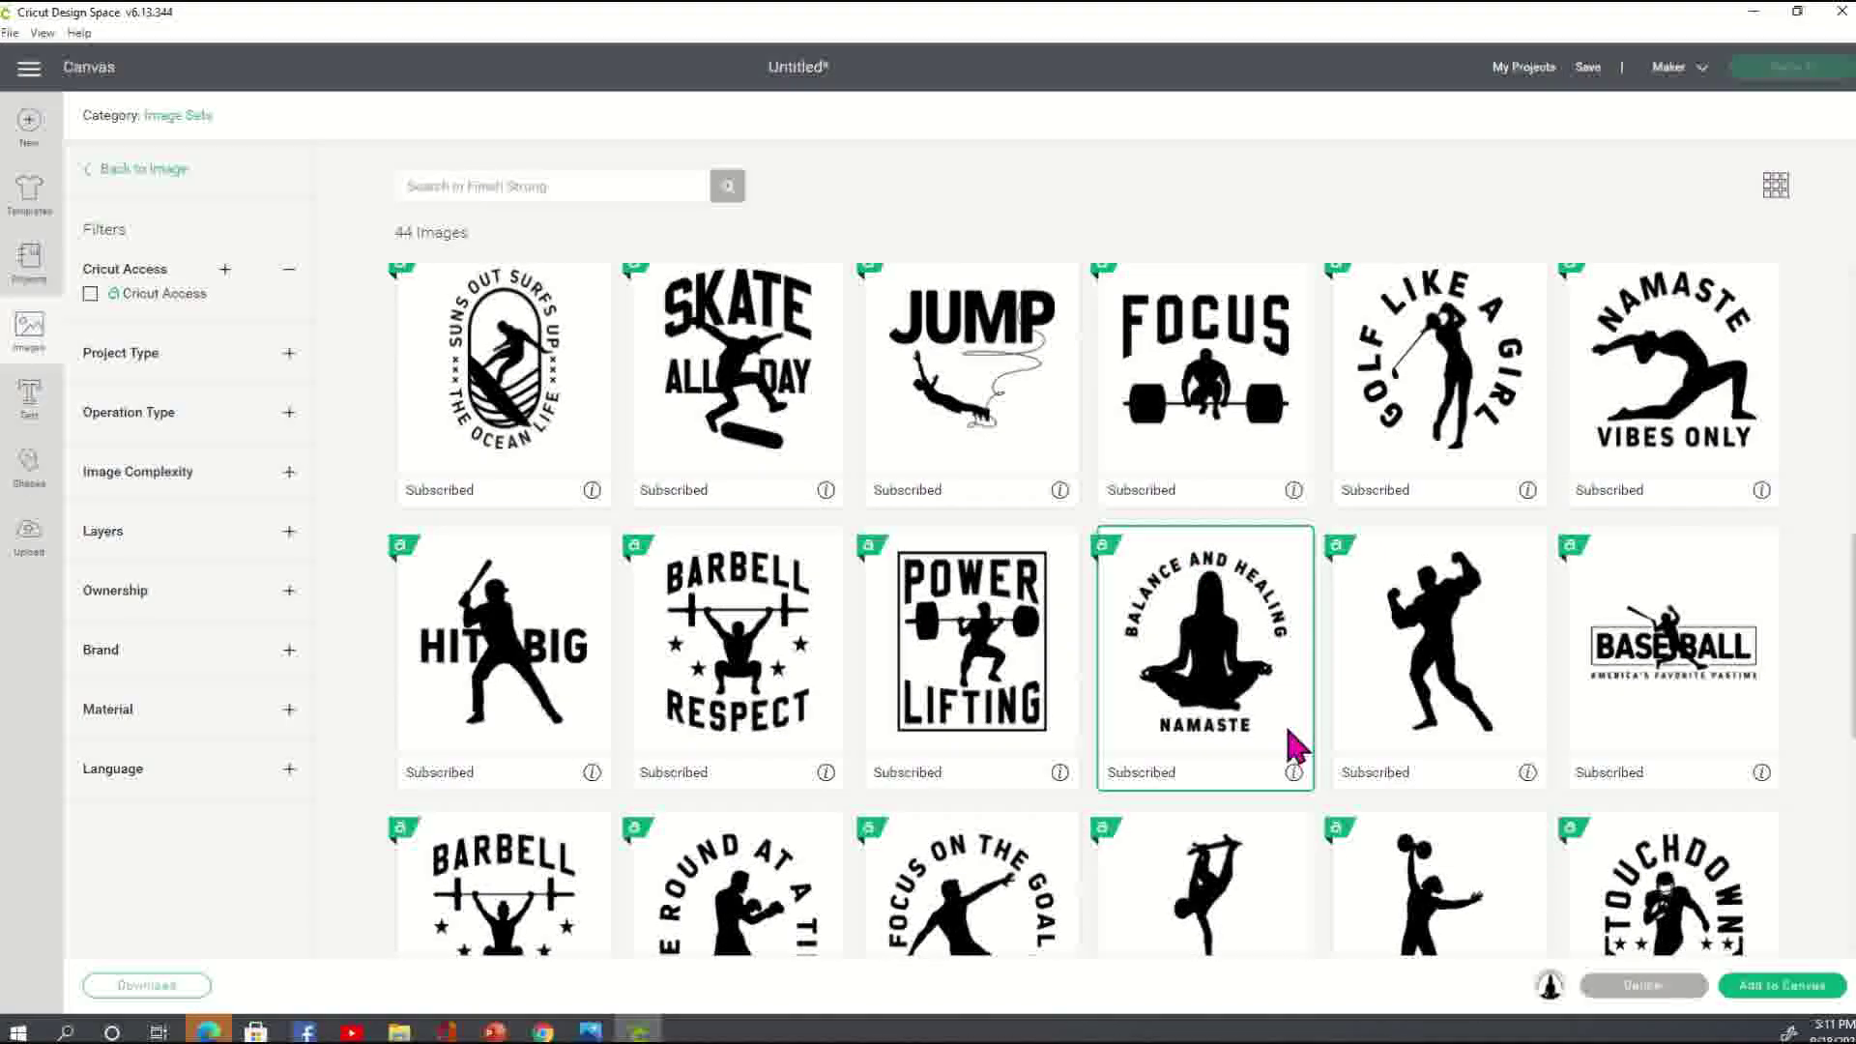
left_click(1788, 991)
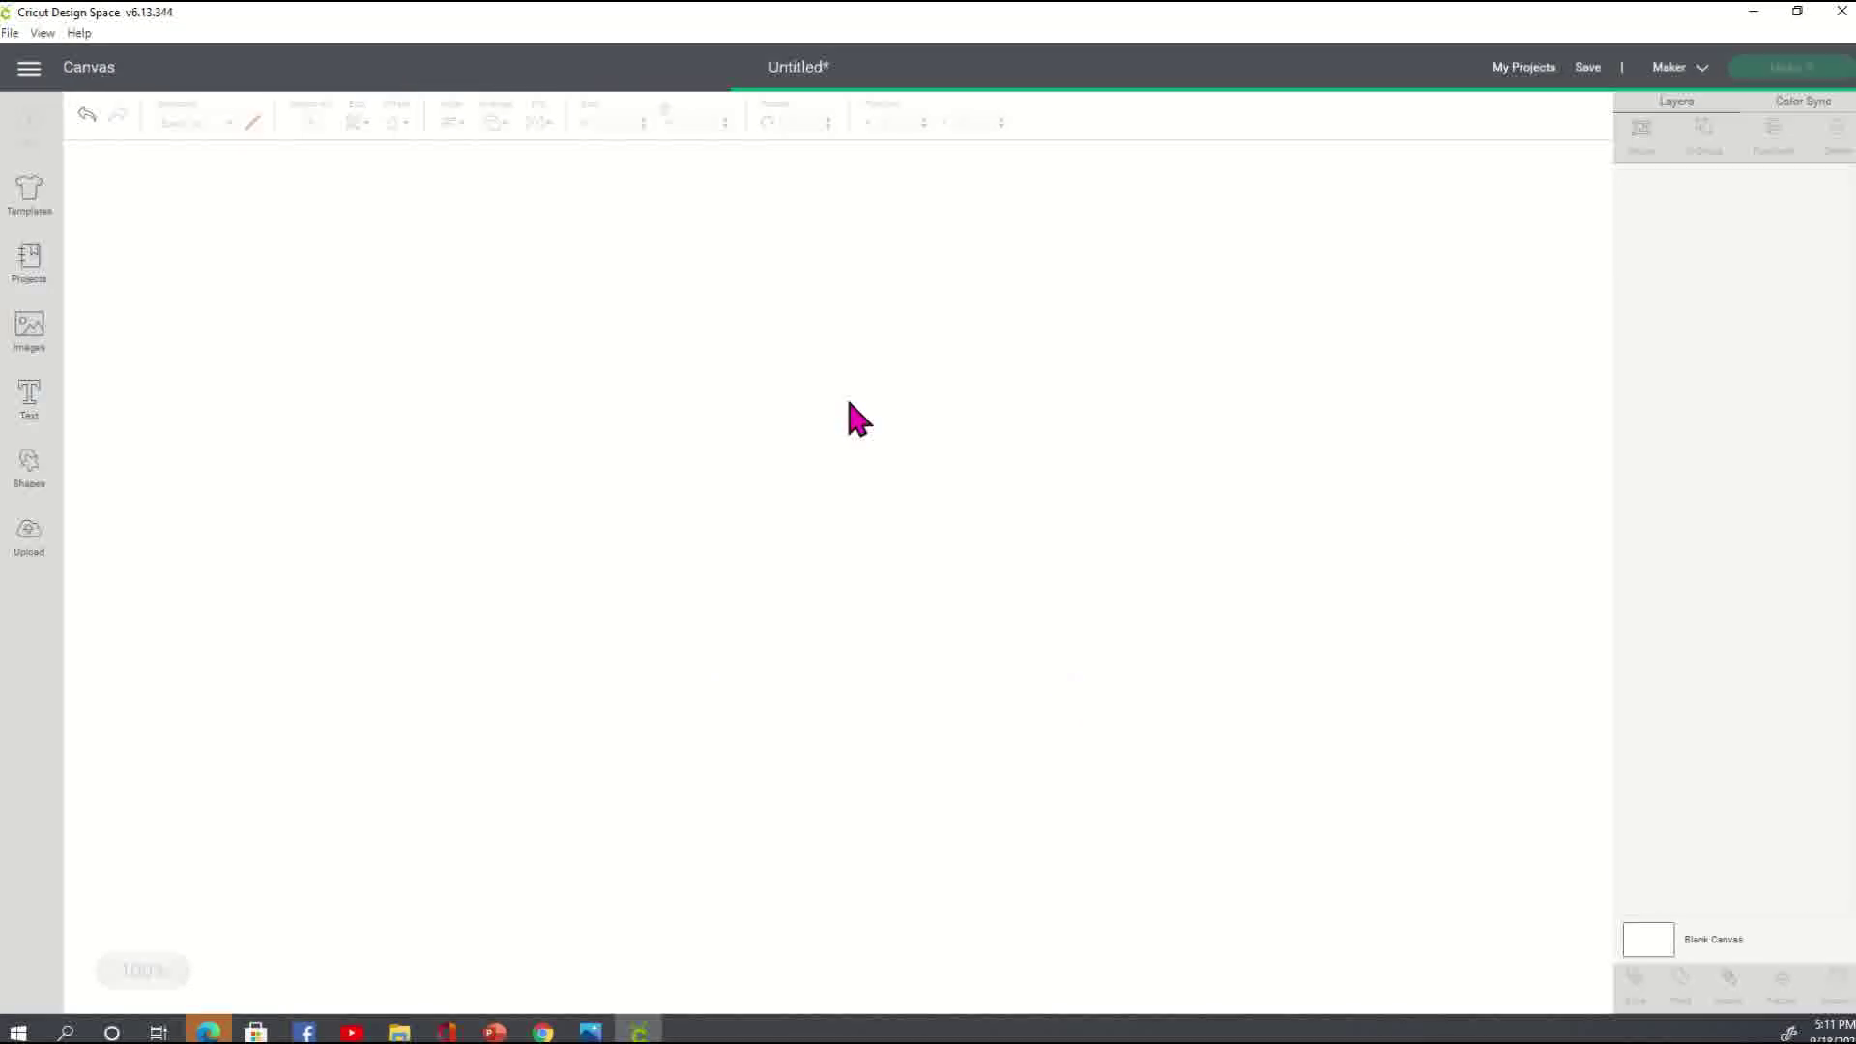
- Move the Balance and Healing Namaste image to about X 4, Y 6.26 inches on the canvas and select it
left_click_drag(350, 422, 593, 583)
left_click(890, 593)
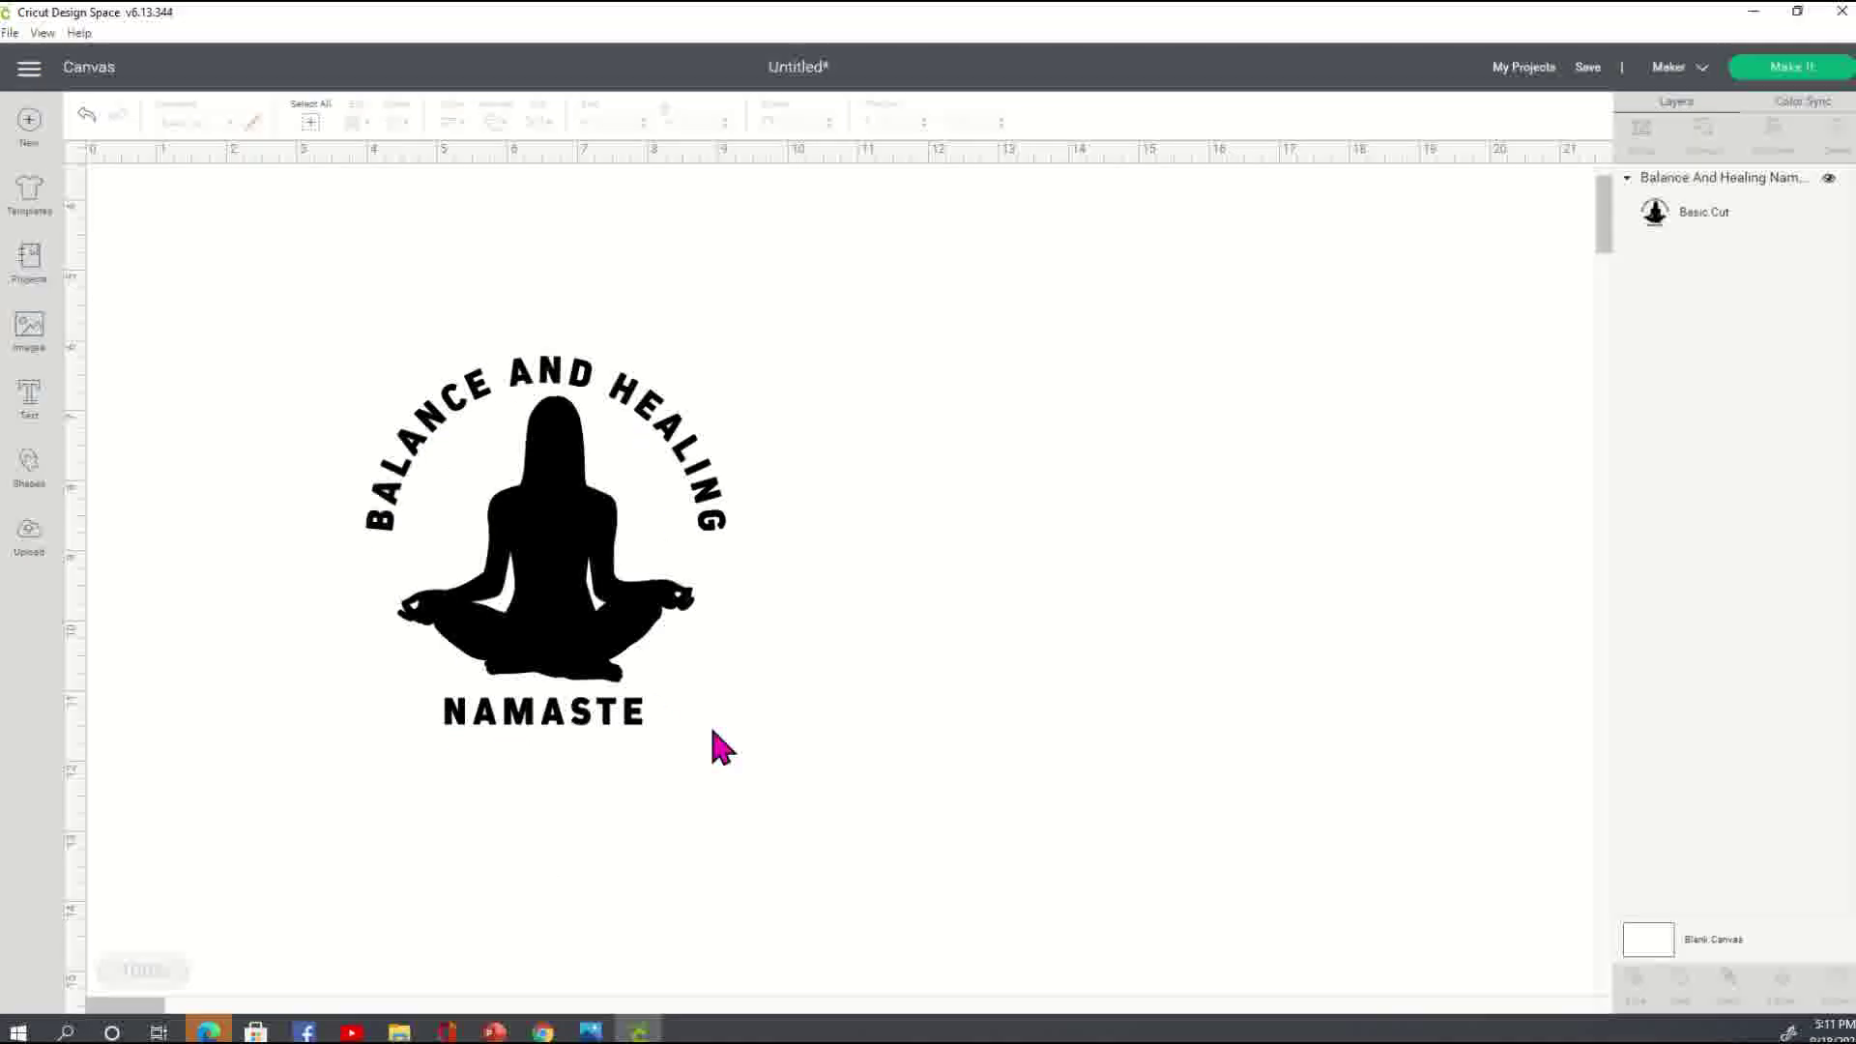
left_click(524, 597)
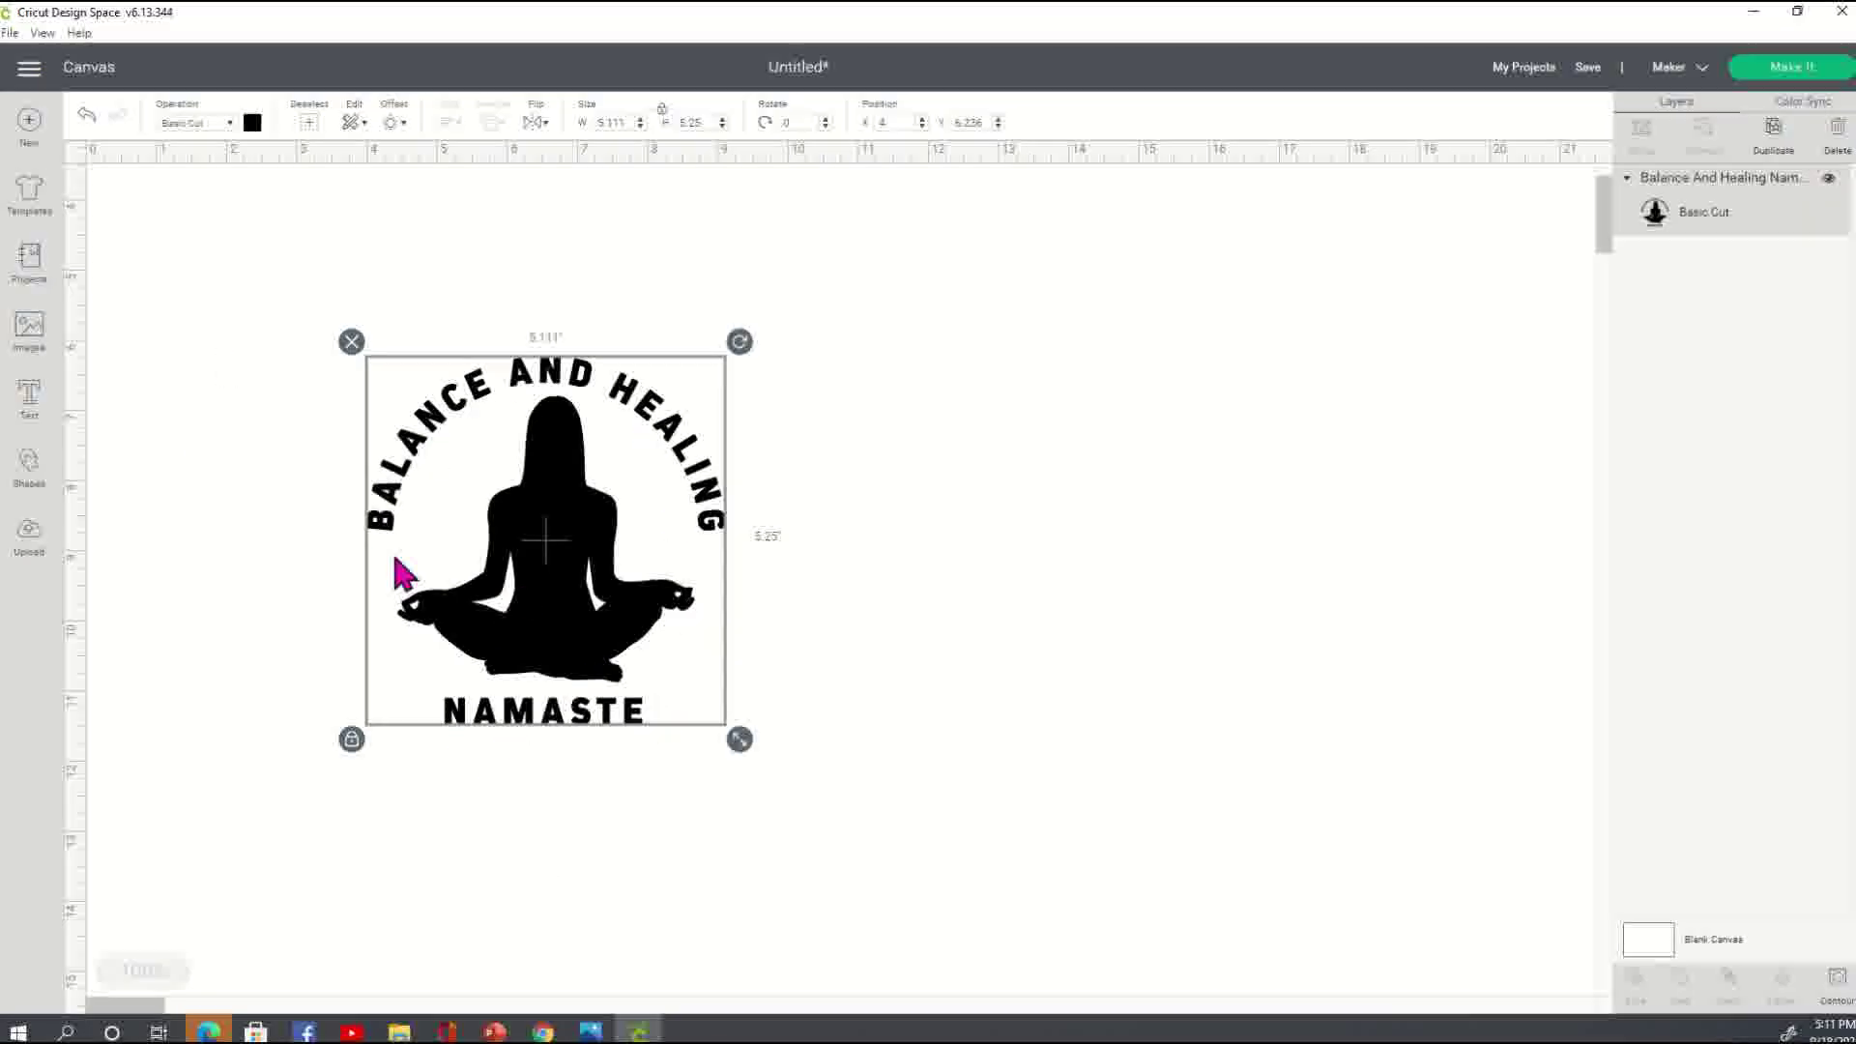
- Add a circle and place it over the meditating figure at about X 4.63, Y 6.88 inches
left_click(36, 488)
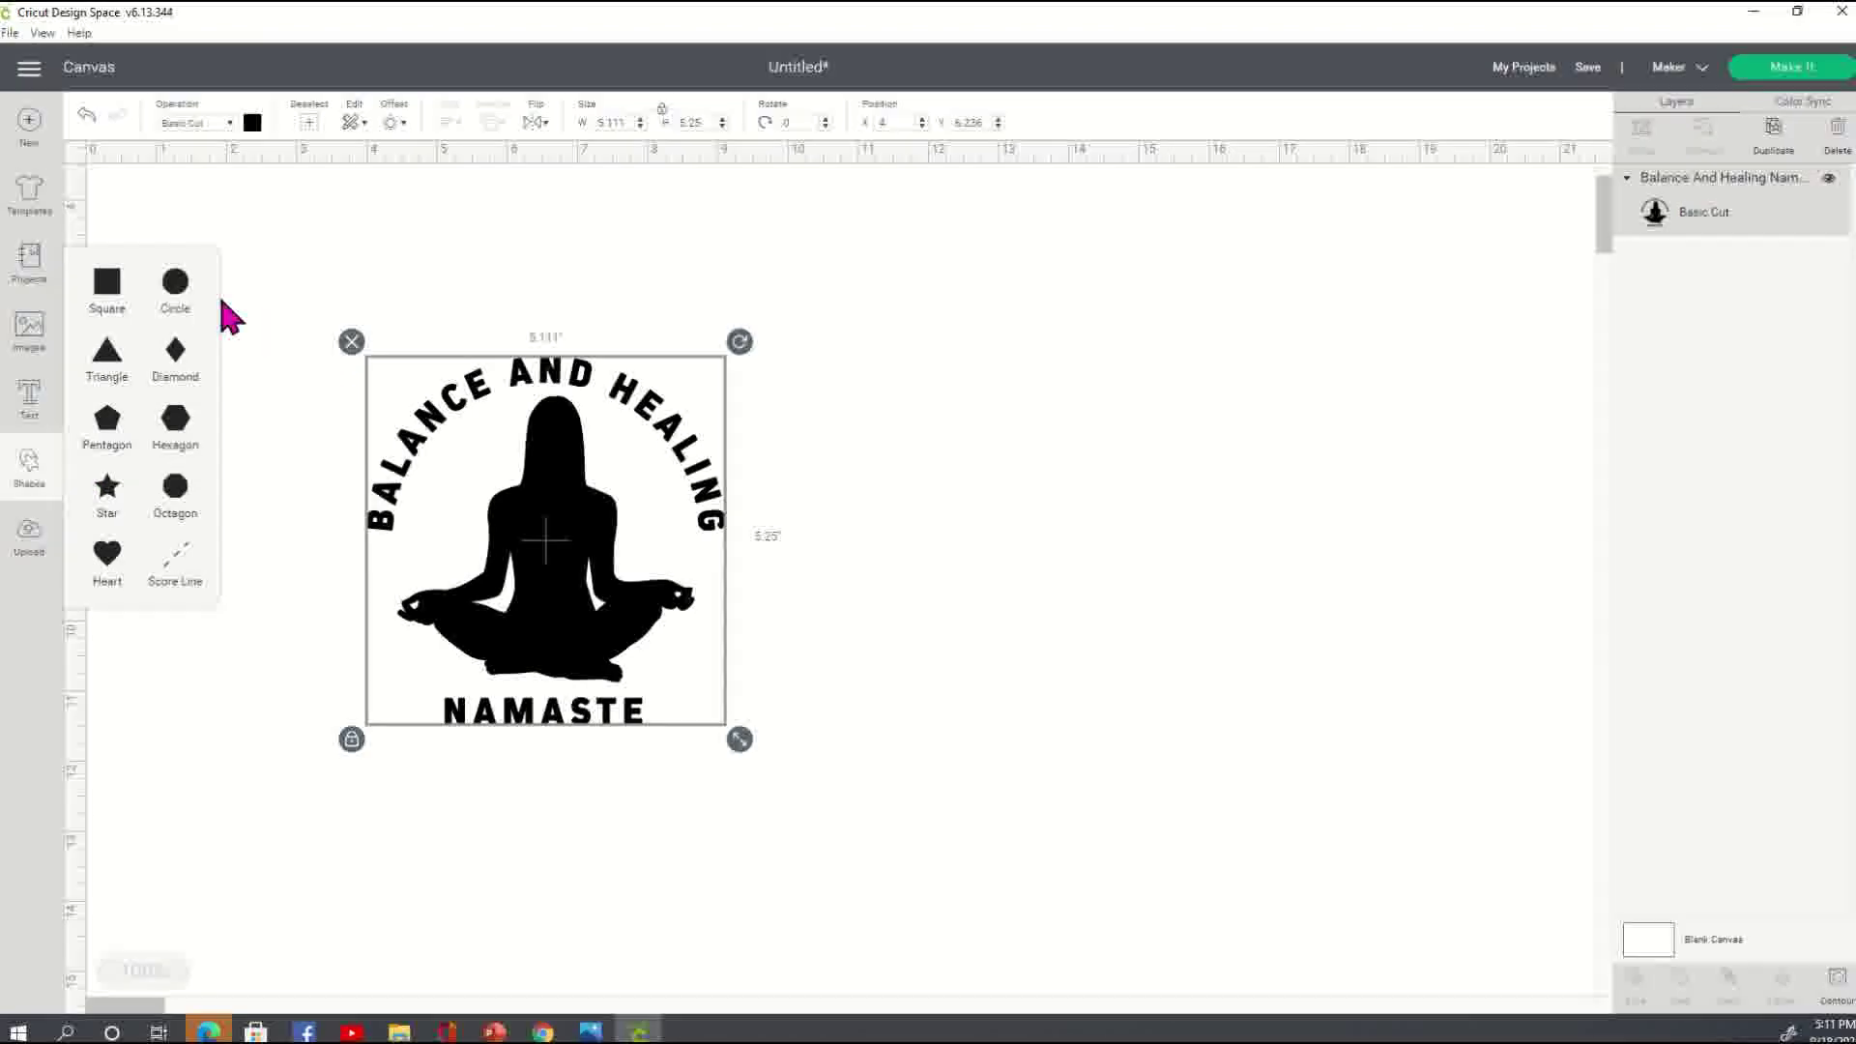
left_click(177, 293)
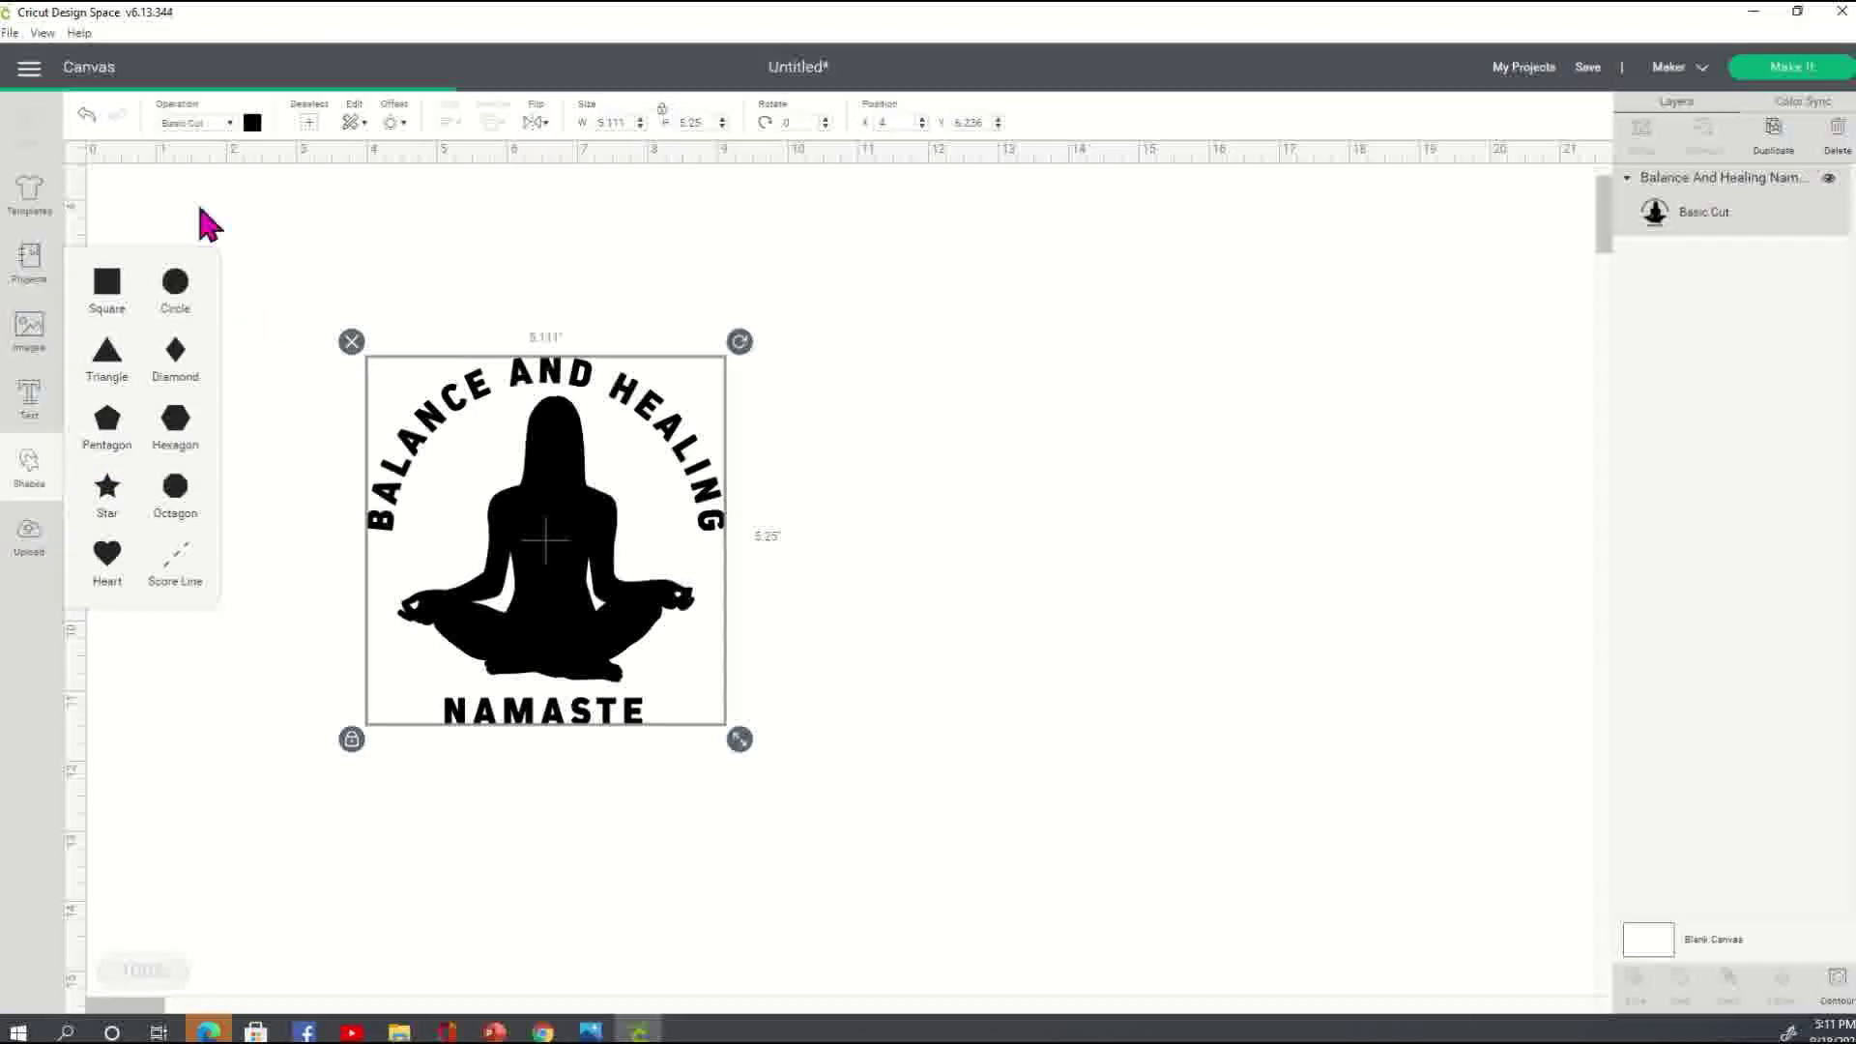
left_click_drag(280, 384, 557, 534)
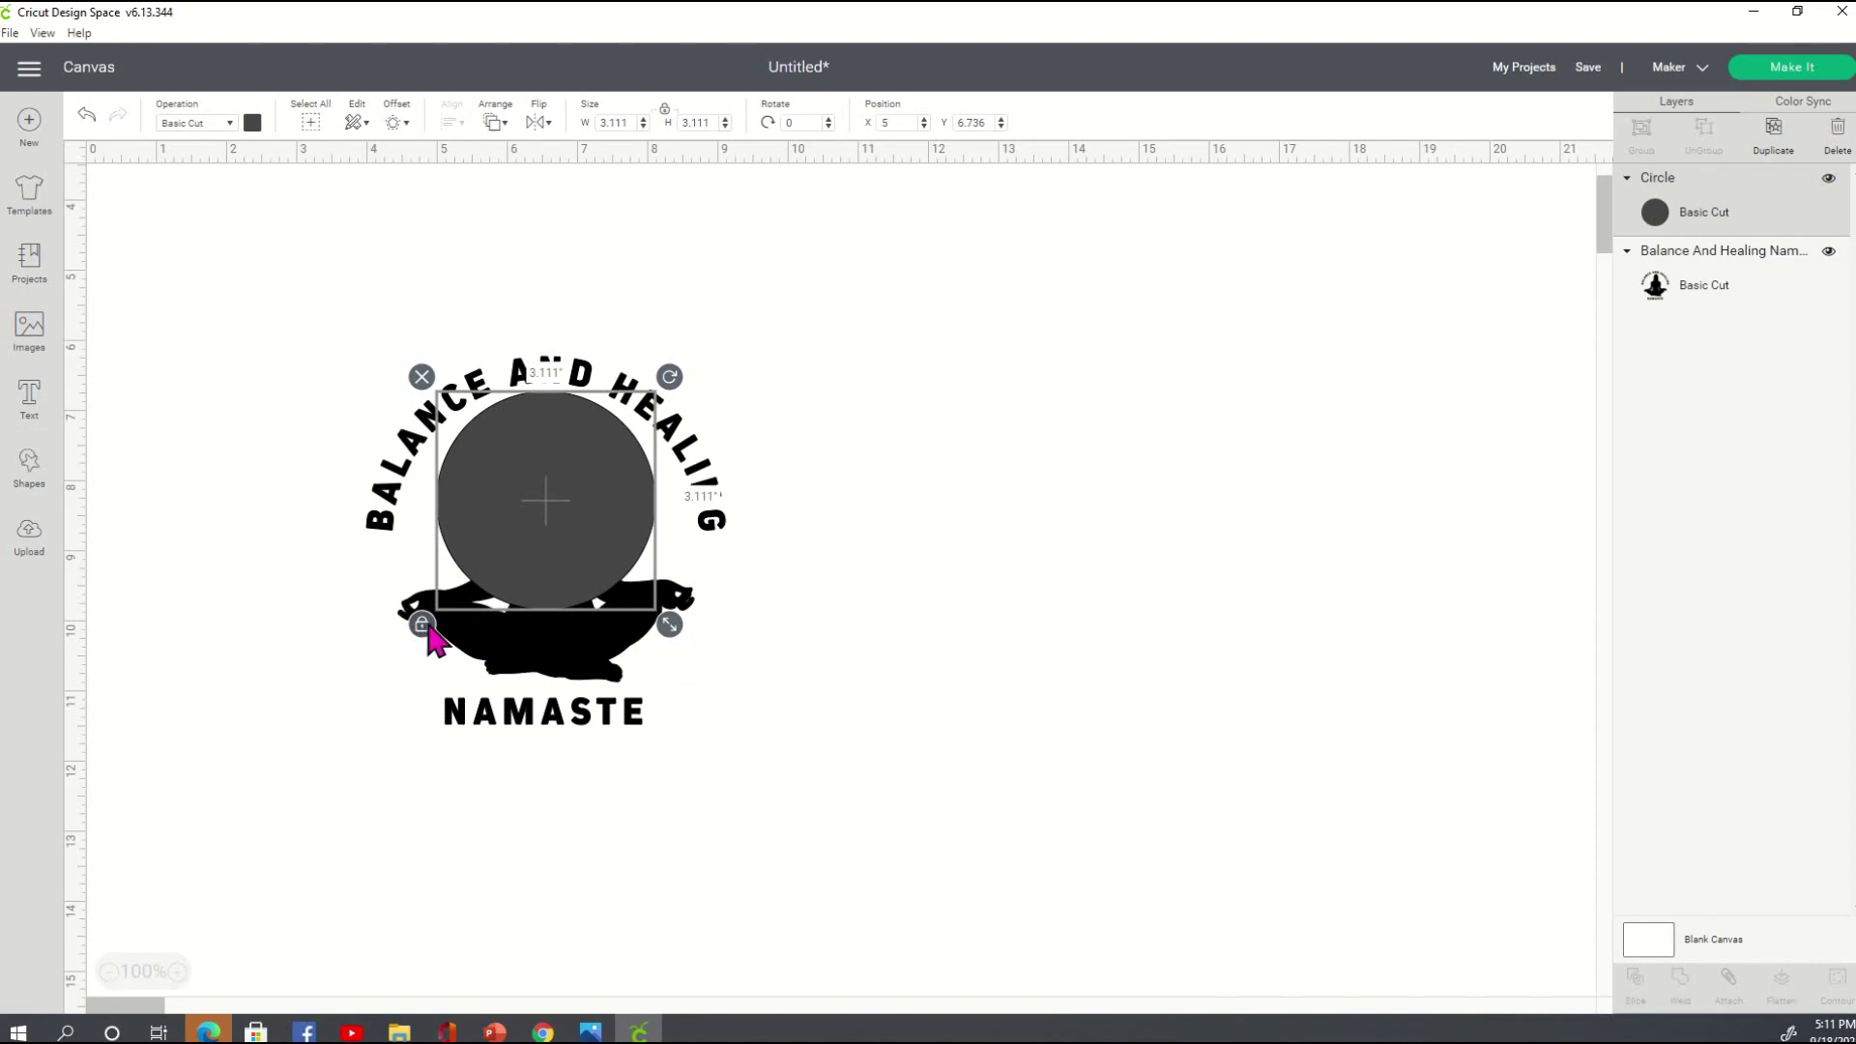
left_click_drag(546, 540, 510, 541)
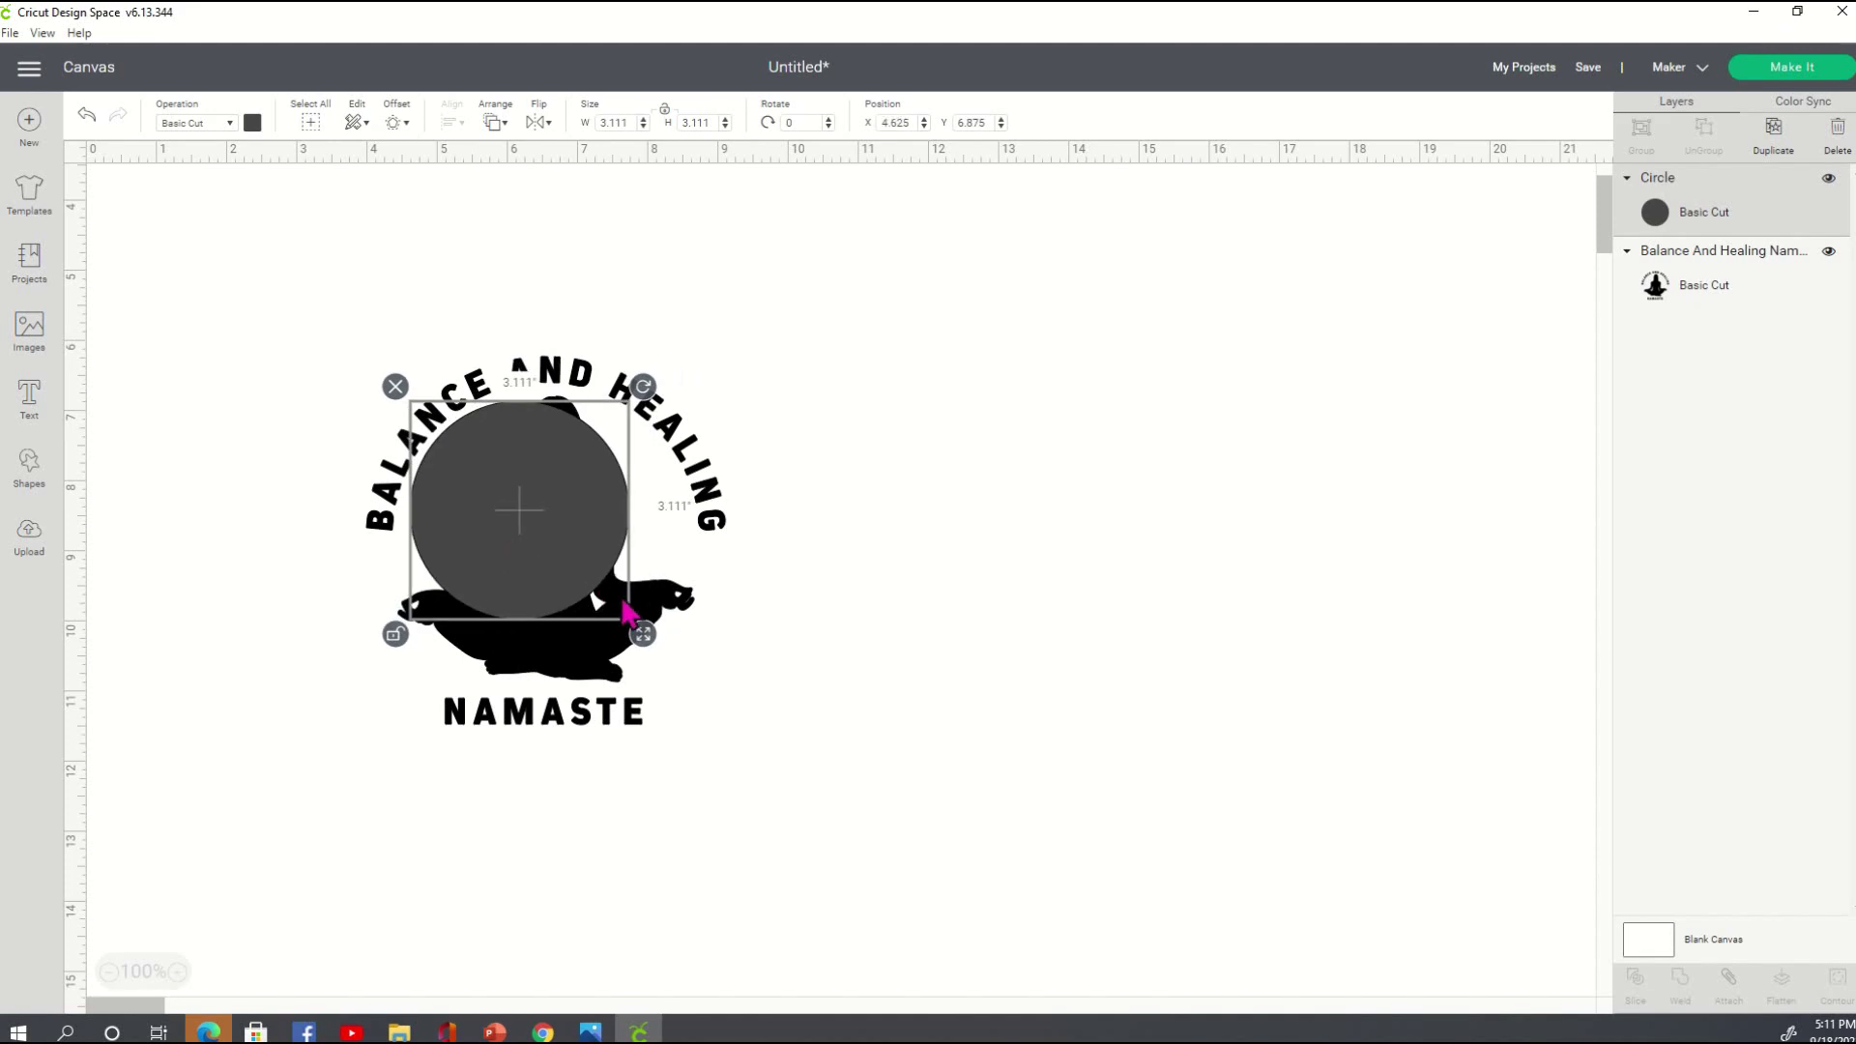
- Enlarge the circle to about 4.35 × 4.33 inches to fit inside the curved lettering, and move it clear of the design to its right
left_click_drag(650, 638, 720, 716)
mouse_move(679, 618)
left_mouse_down()
mouse_move(653, 607)
mouse_move(671, 626)
mouse_move(667, 501)
mouse_move(675, 622)
left_mouse_up()
left_click(390, 715)
left_click(377, 729)
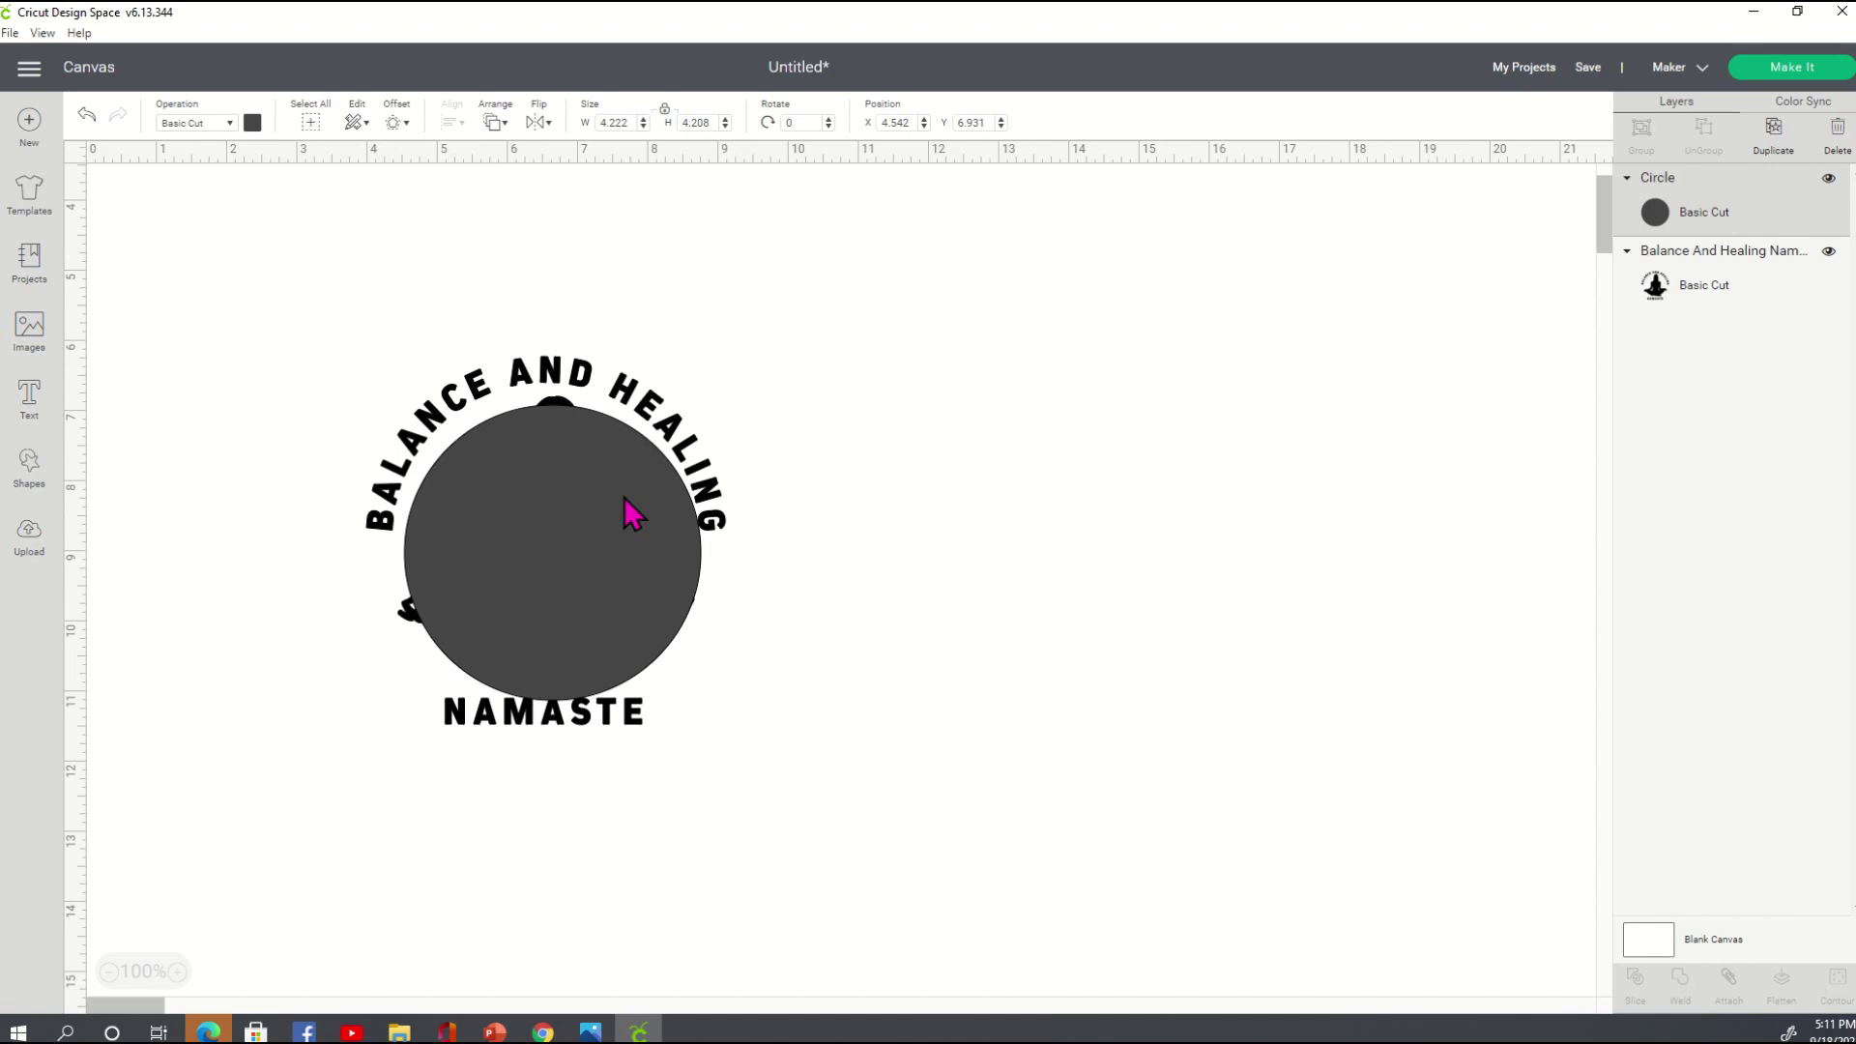
left_click_drag(624, 497, 617, 479)
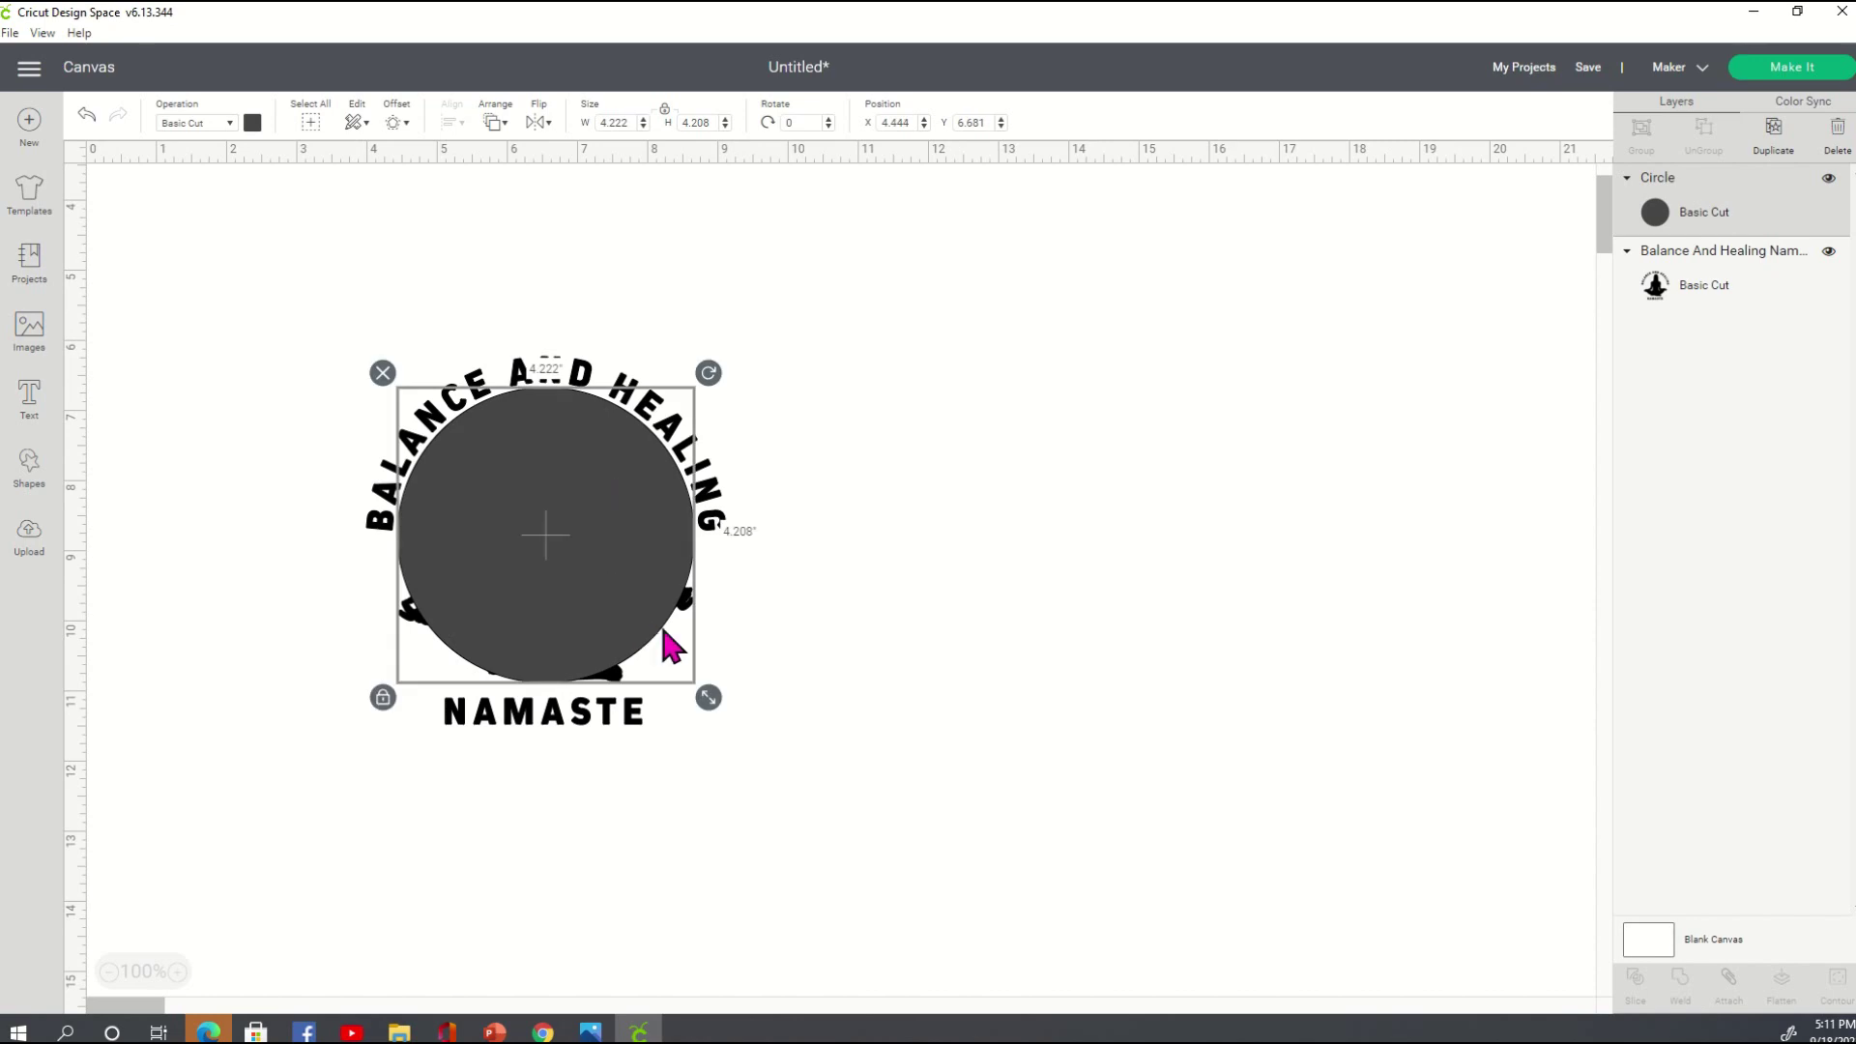
left_click_drag(718, 697, 716, 706)
left_click_drag(683, 640, 677, 652)
left_click(842, 660)
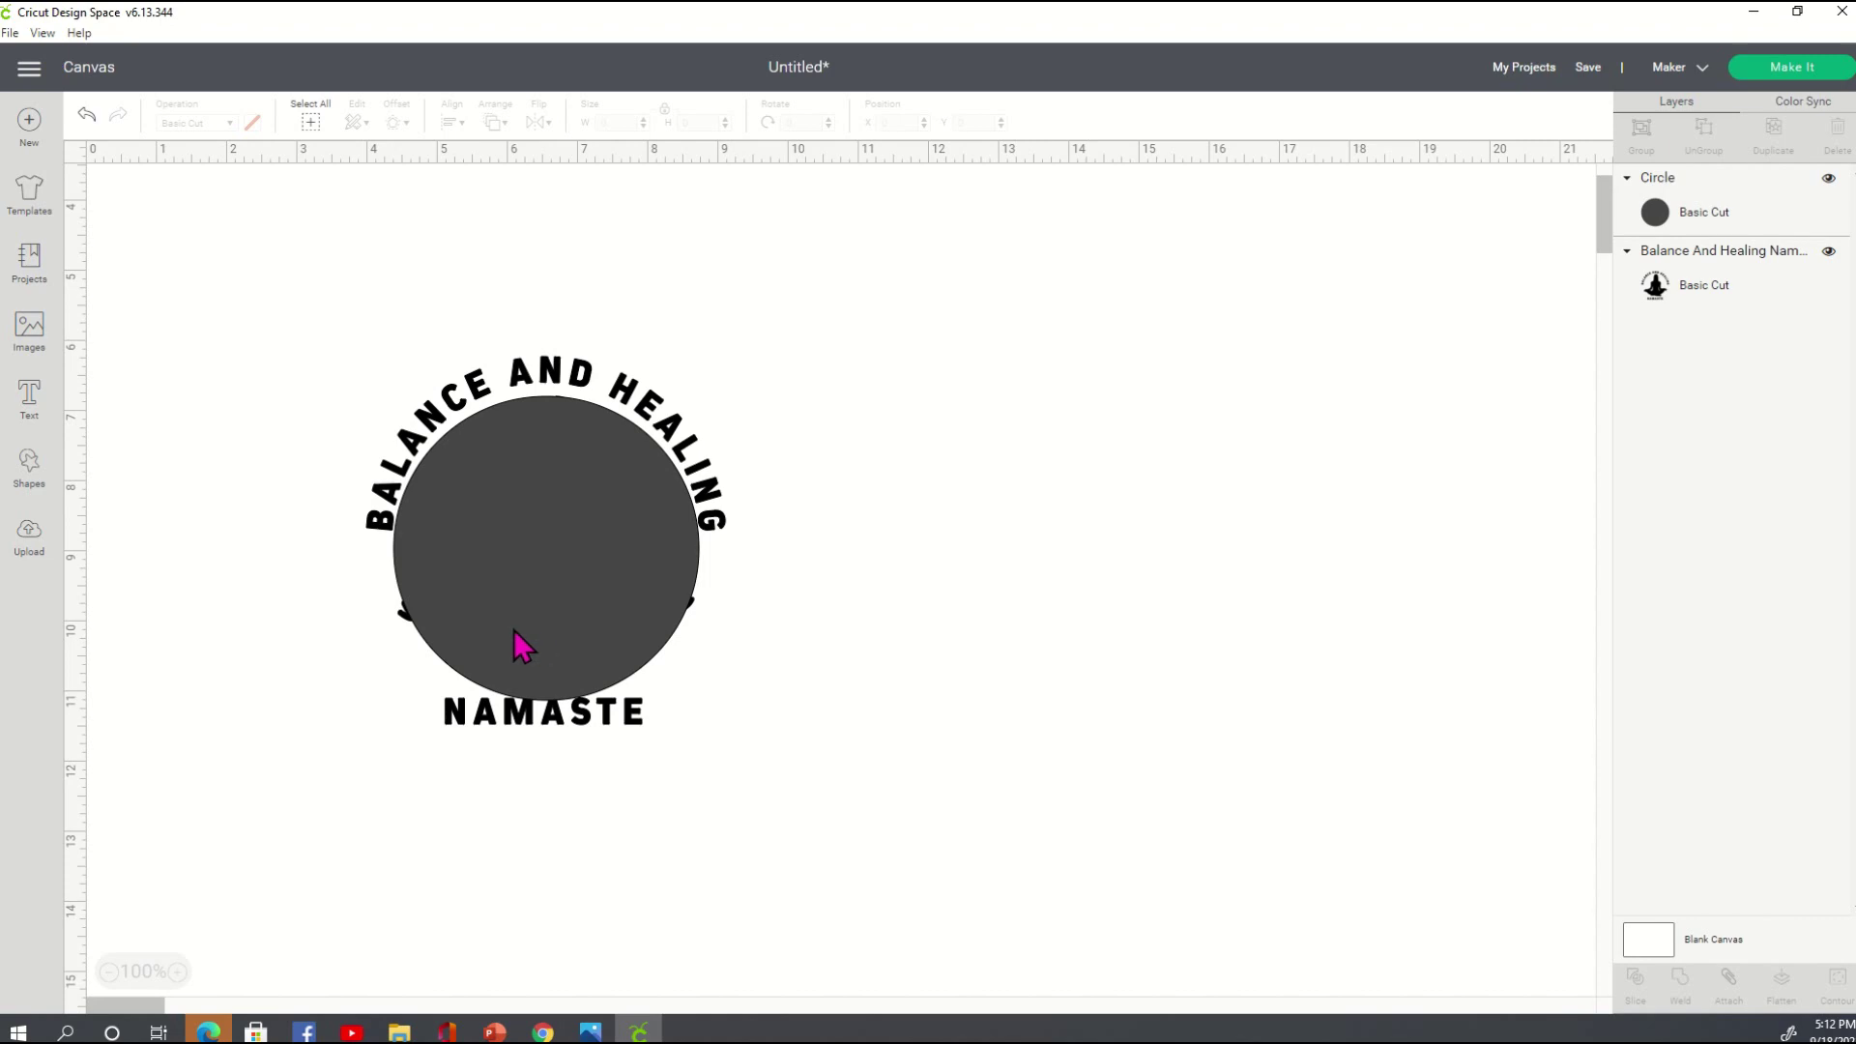
left_click_drag(558, 570, 1025, 494)
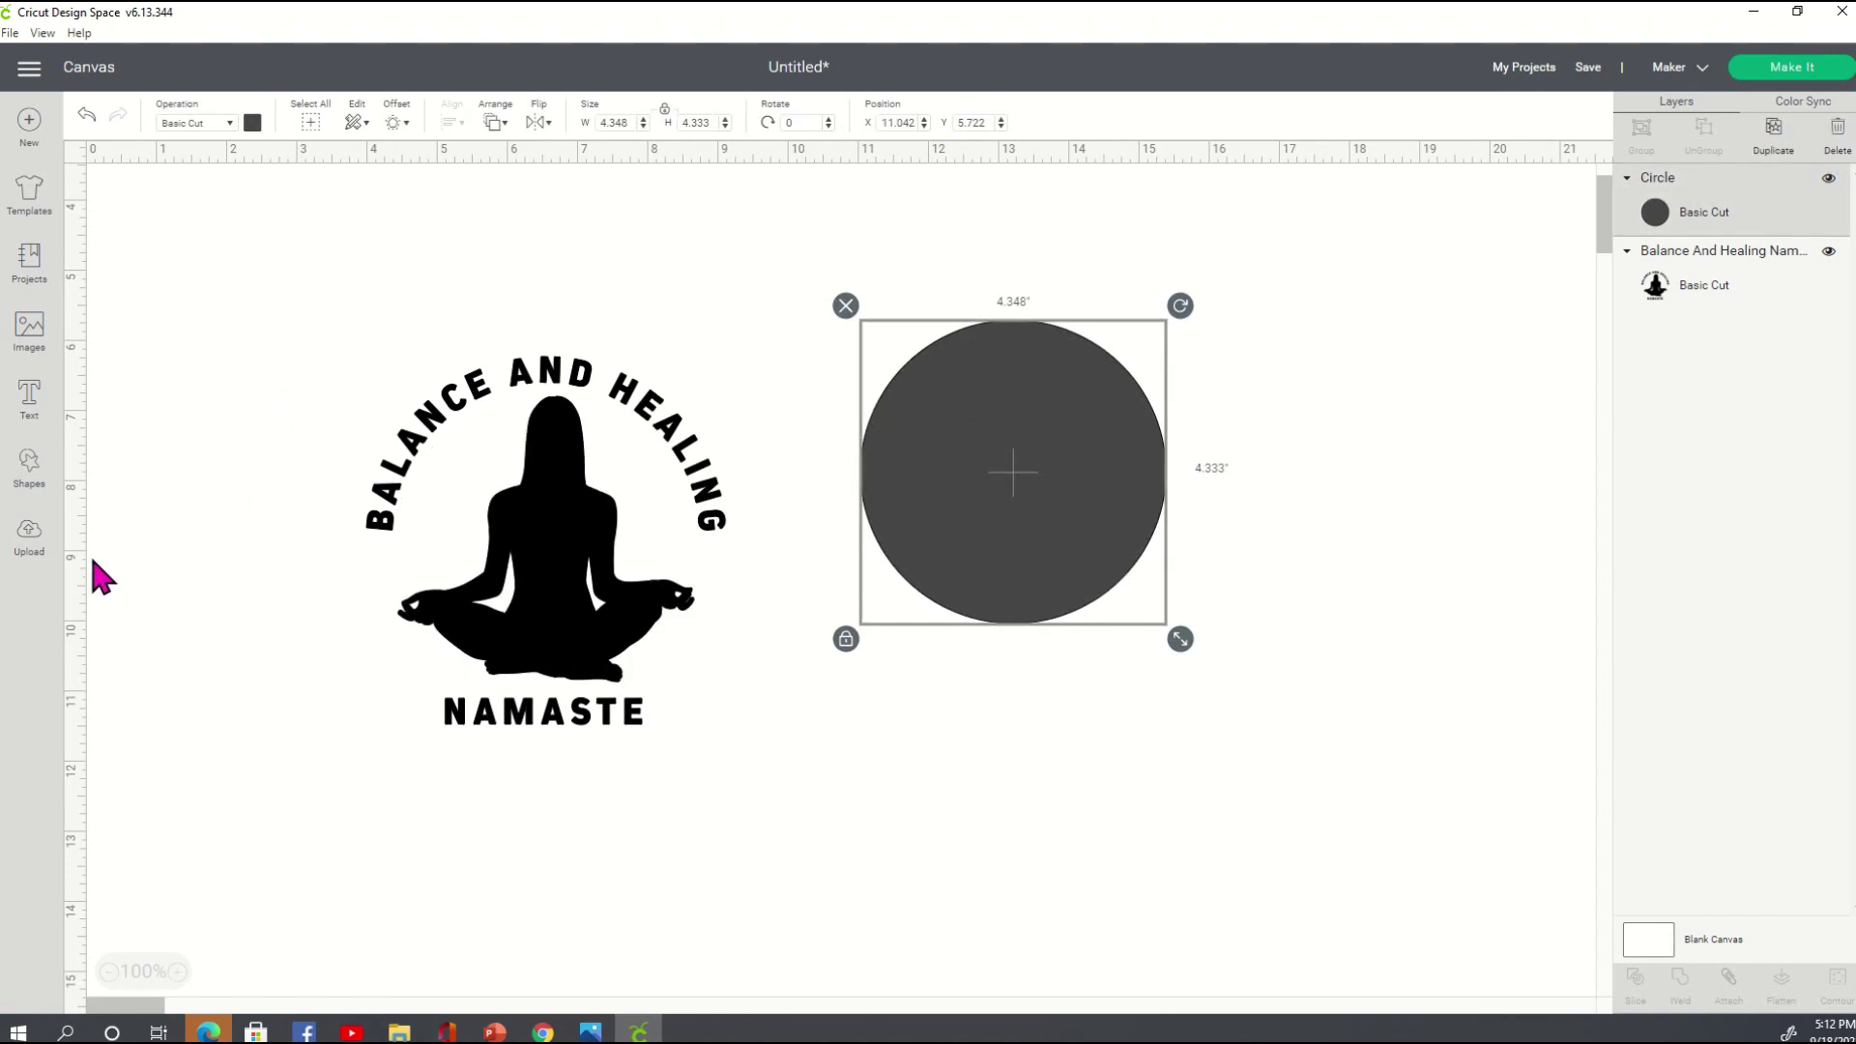
- Add a square of about 4.22 × 4.22 inches just below the figure so that it covers the word NAMASTE
left_click(37, 471)
left_click(113, 286)
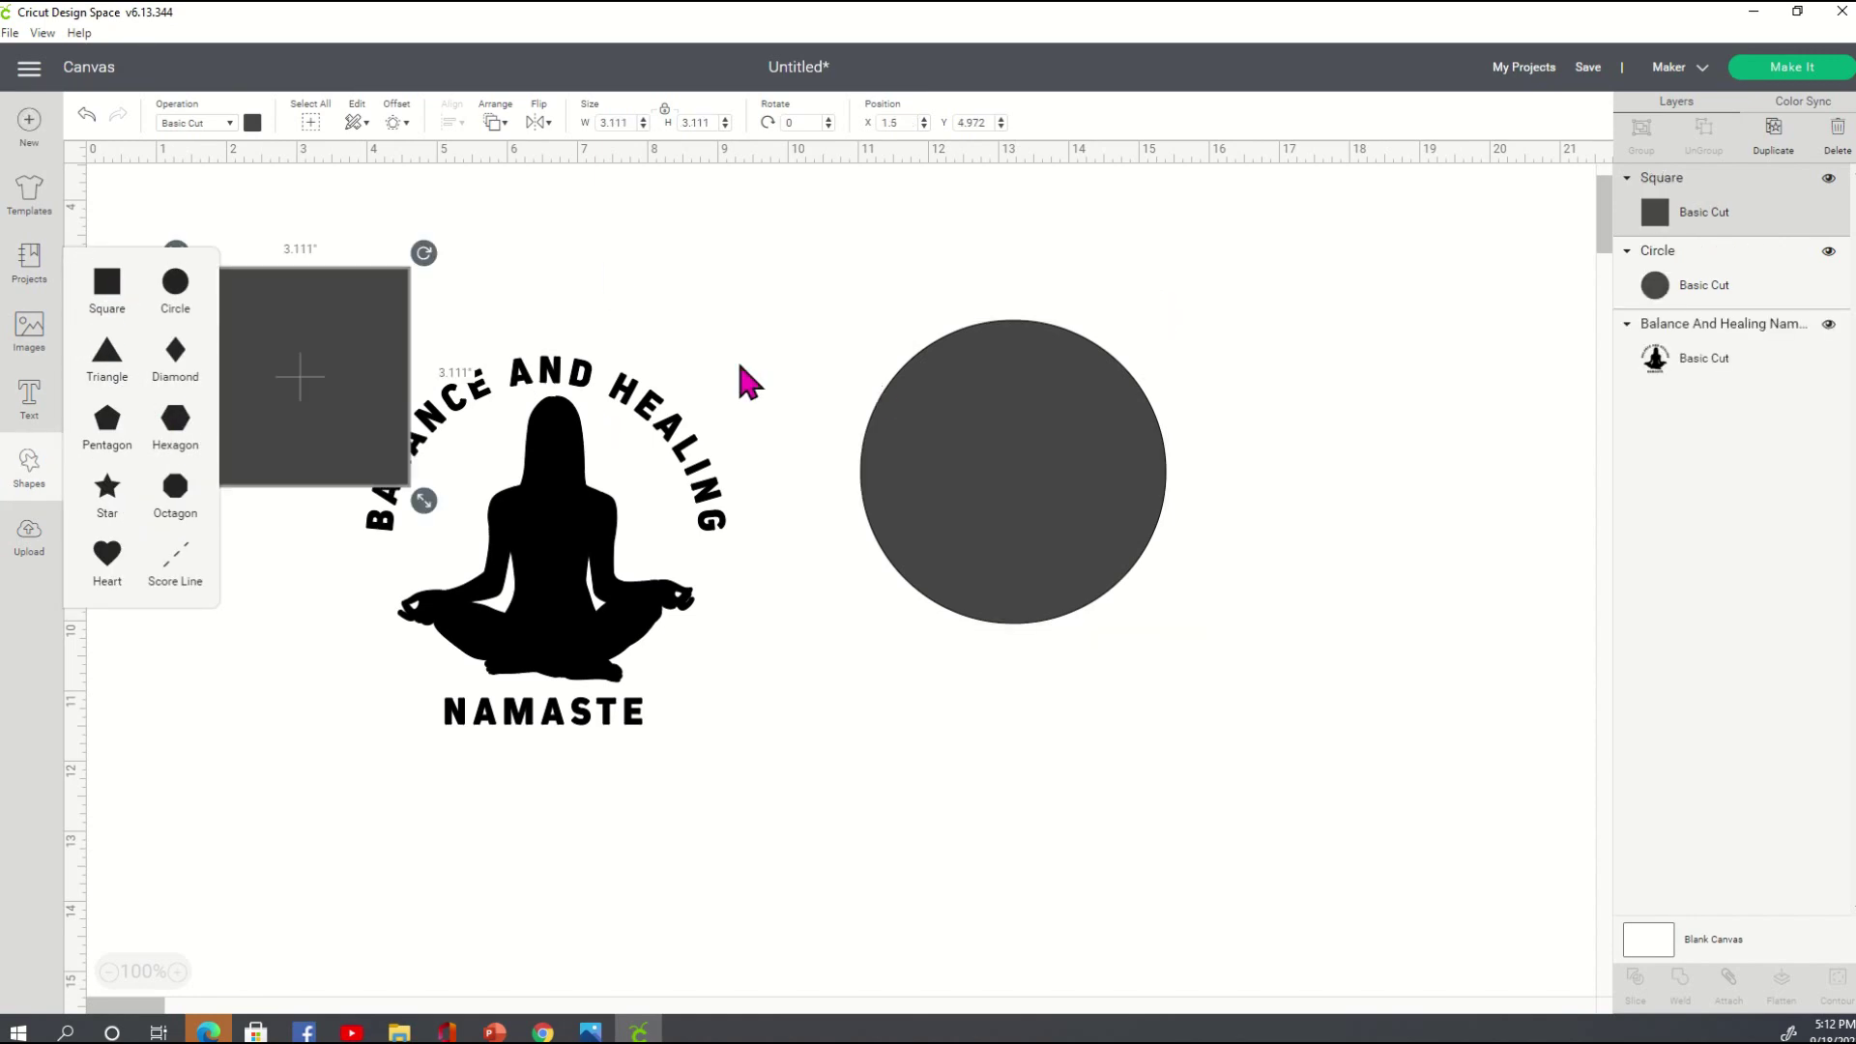
left_click_drag(290, 377, 486, 800)
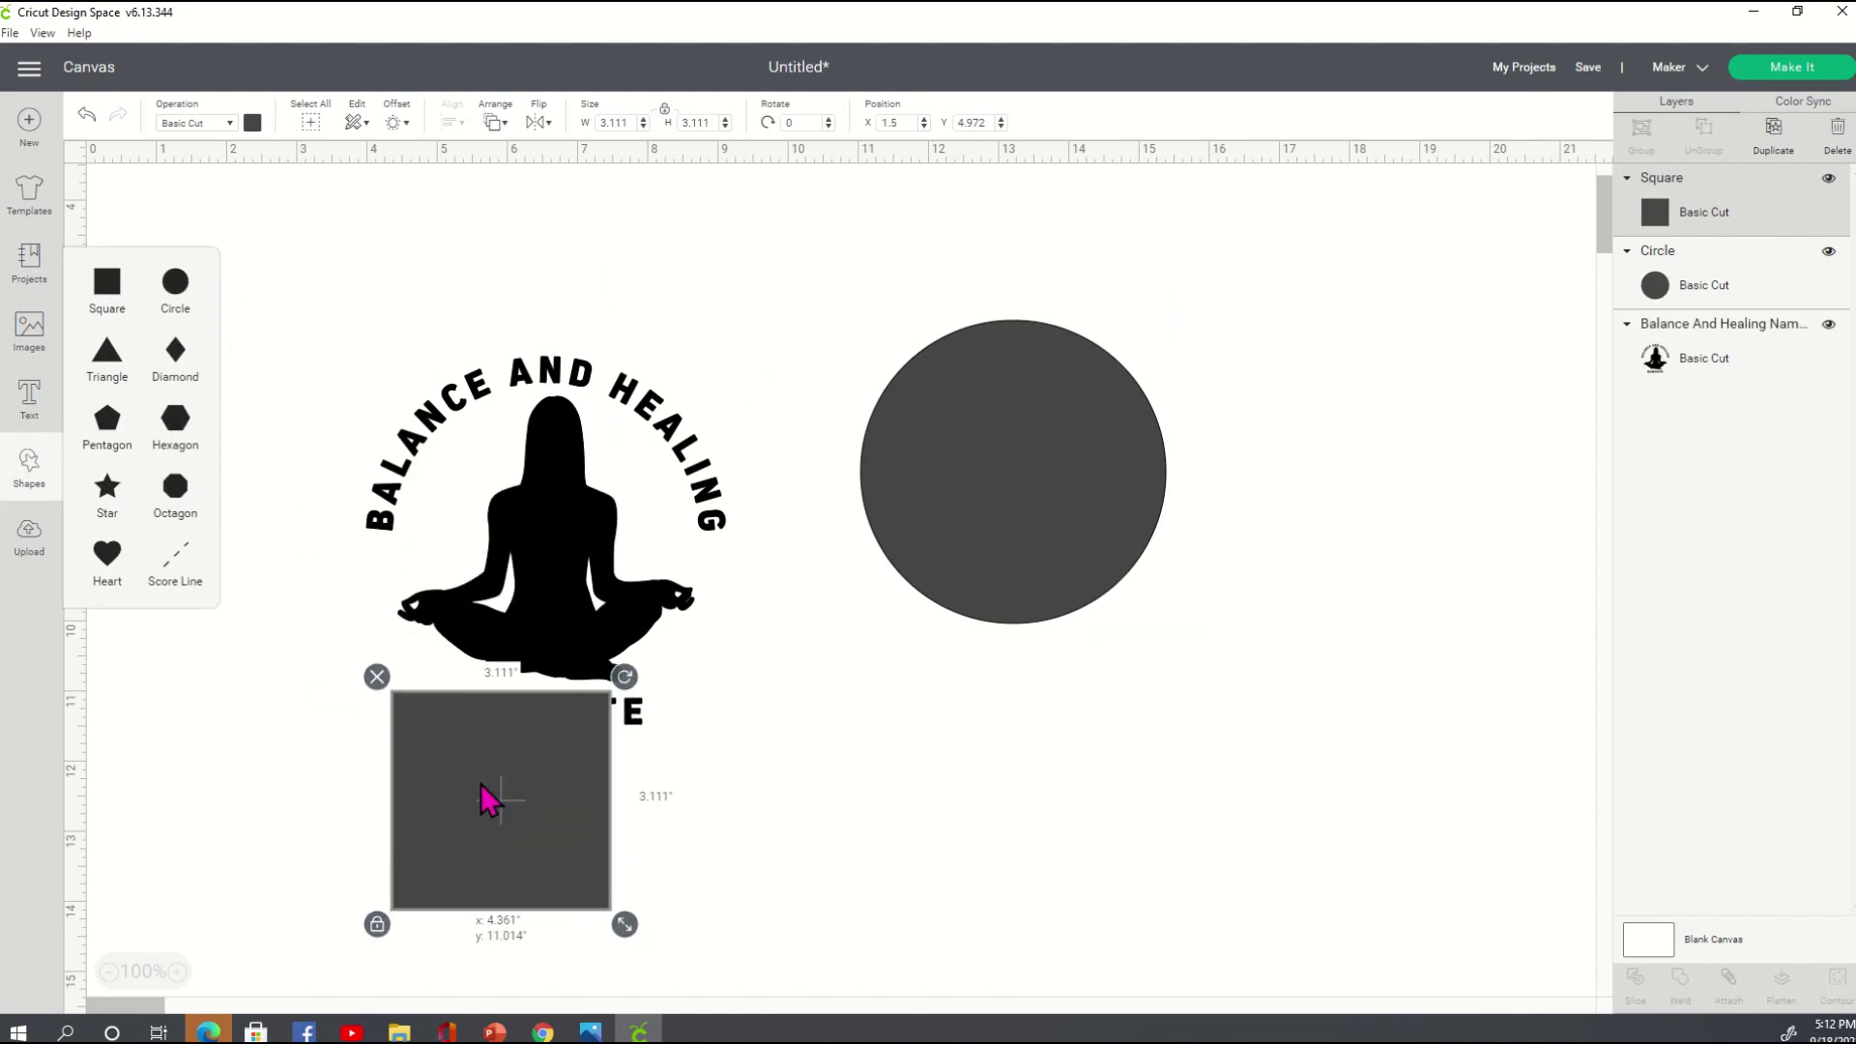
left_click_drag(626, 926, 710, 920)
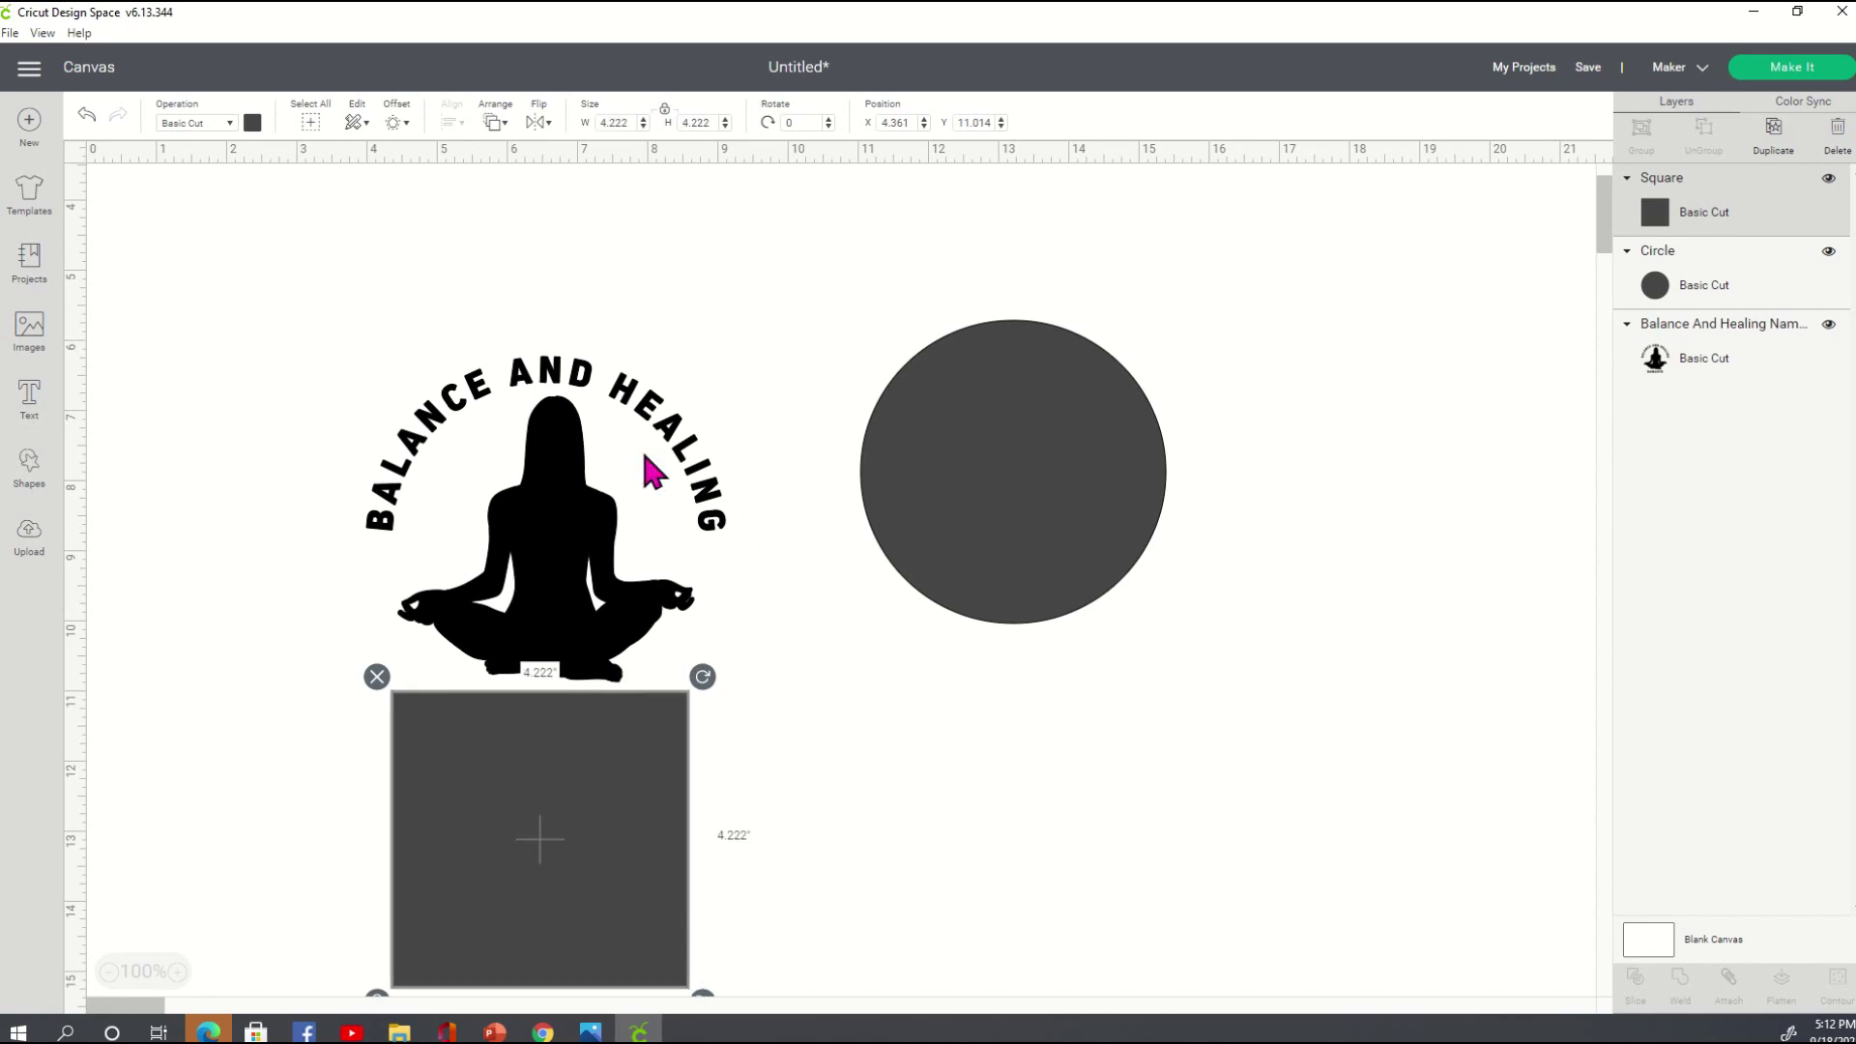
- Slice the Balance and Healing Namaste image with the square, and delete the leftover square and the gray copy of NAMASTE
left_click(544, 489, "shift")
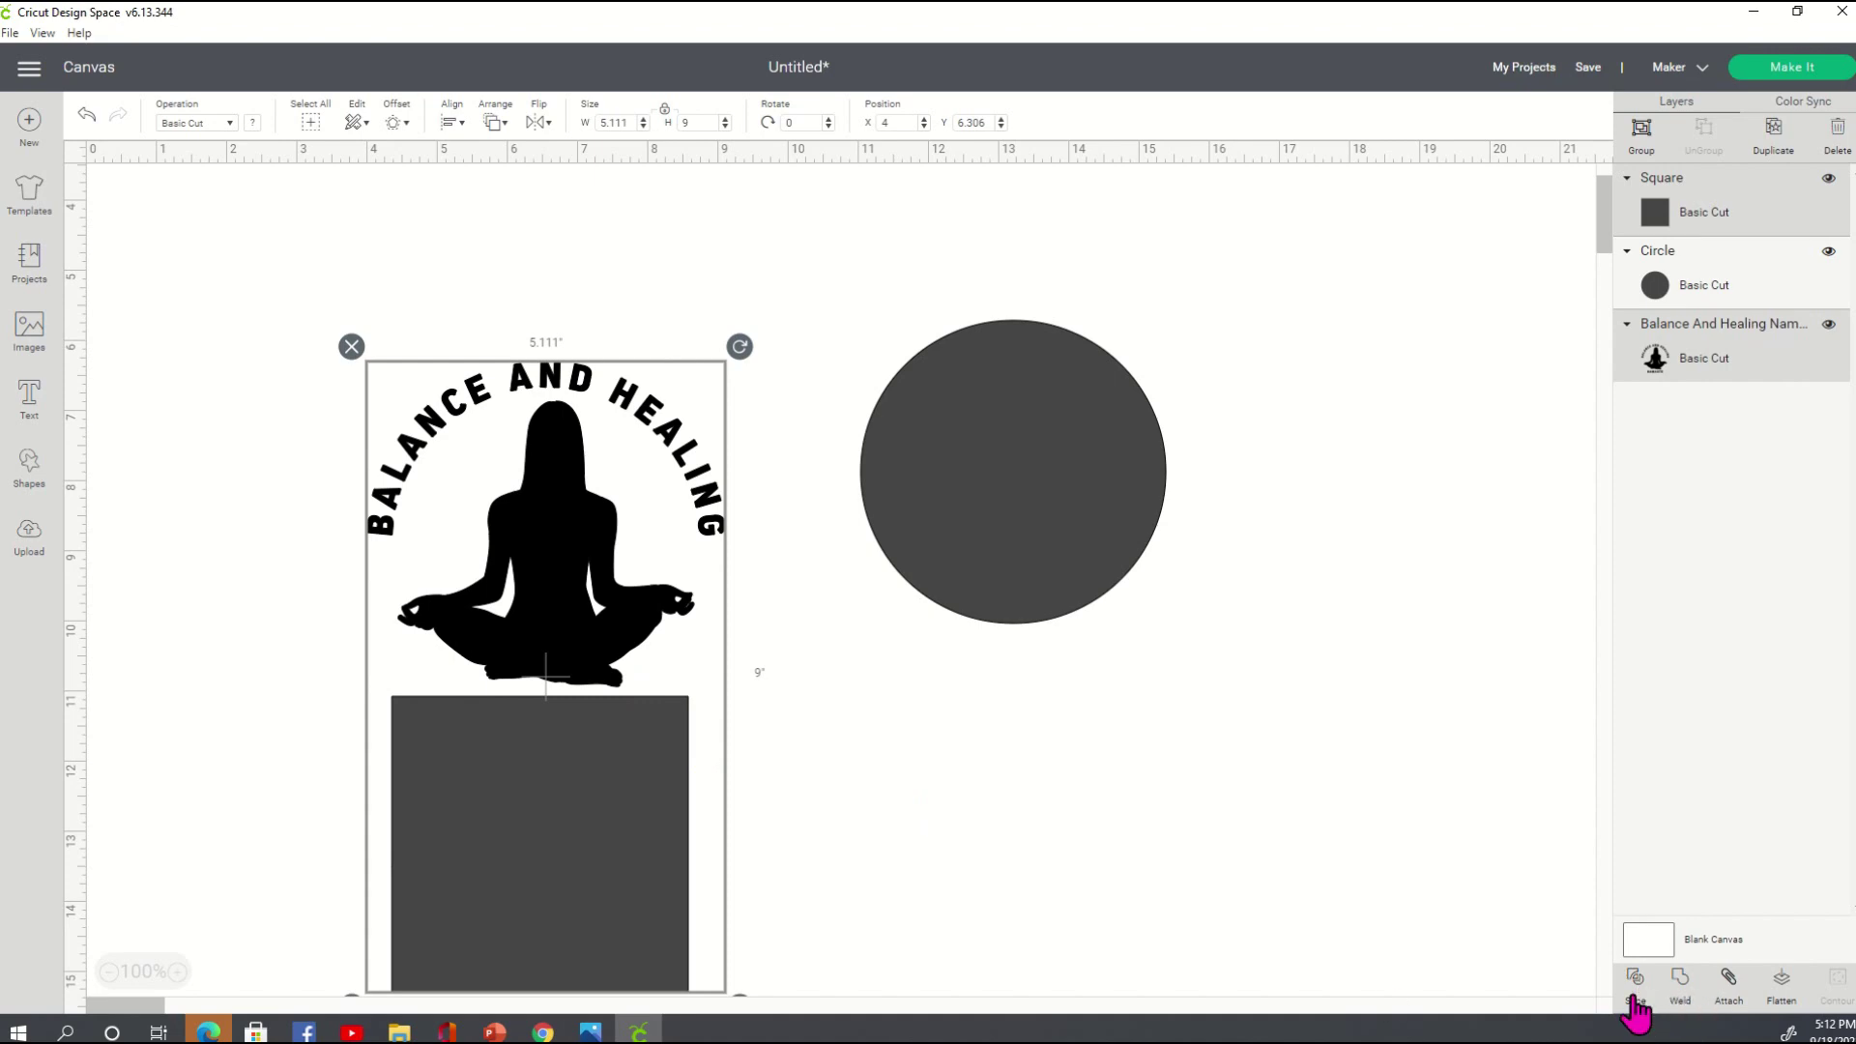
left_click(886, 586)
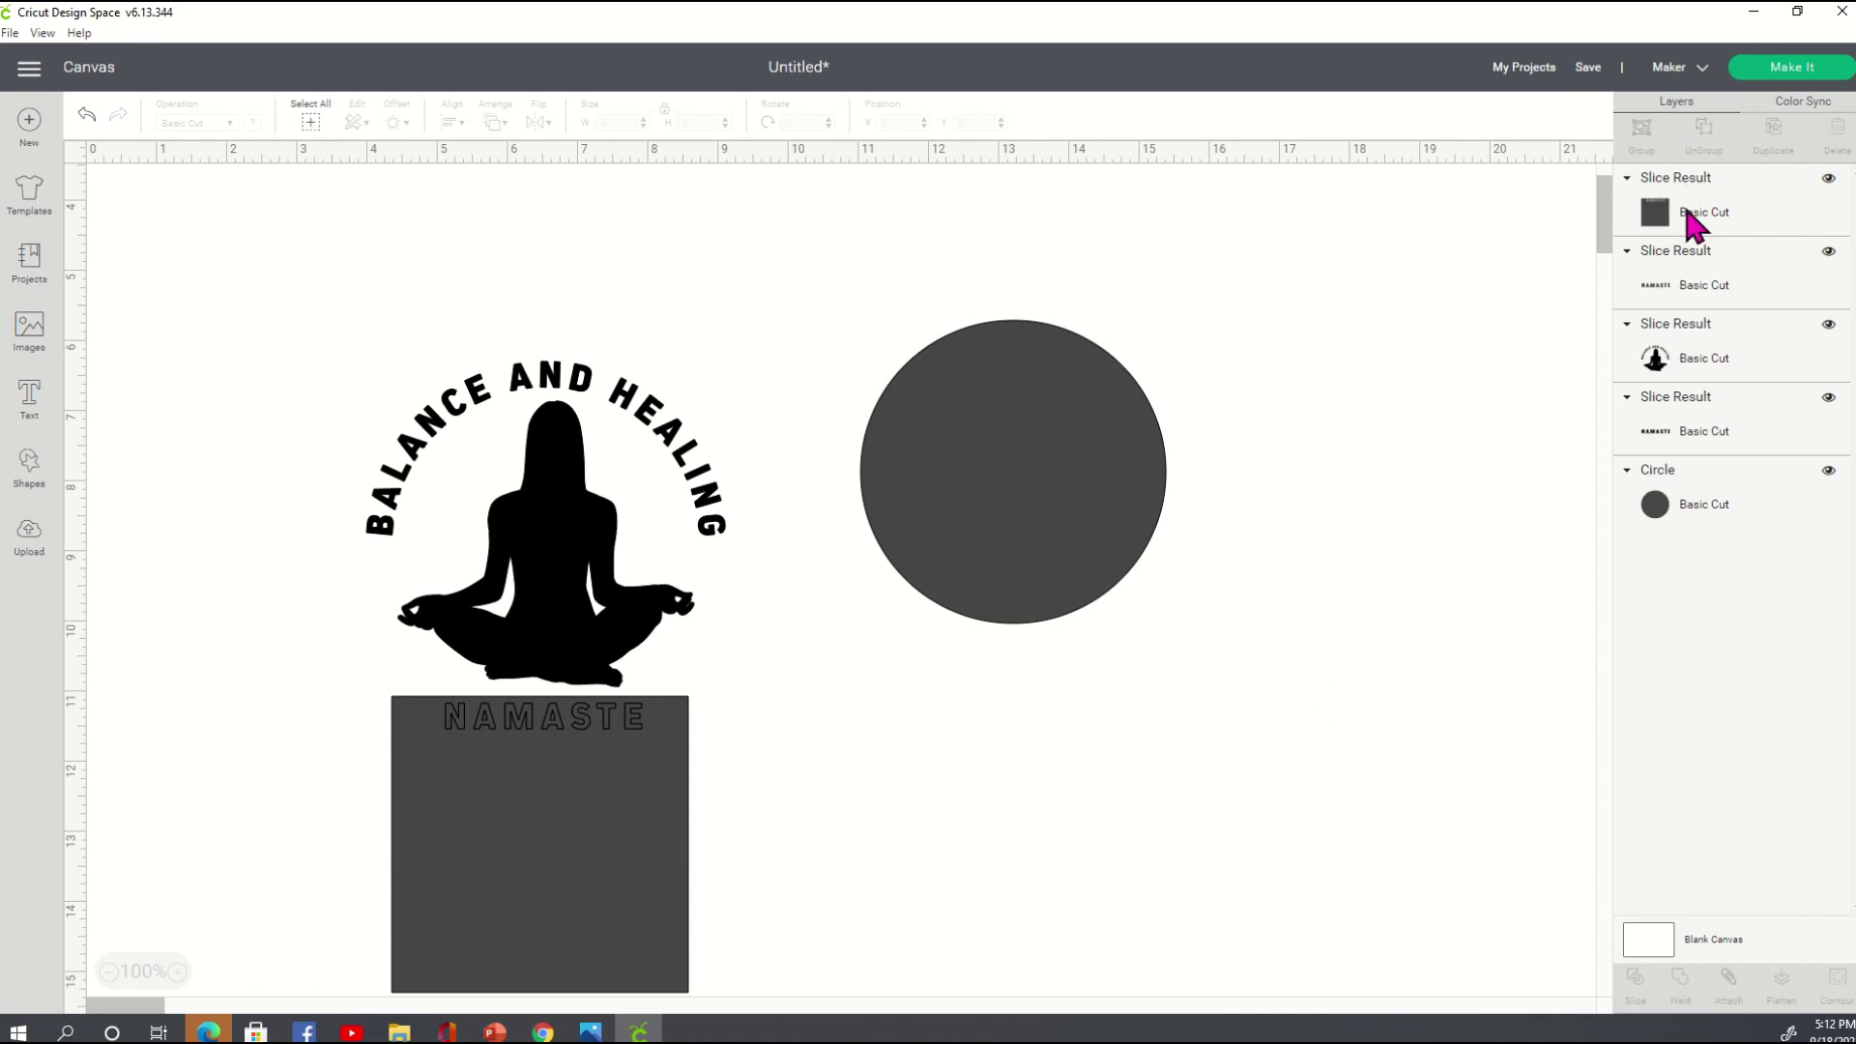
left_click(1757, 215)
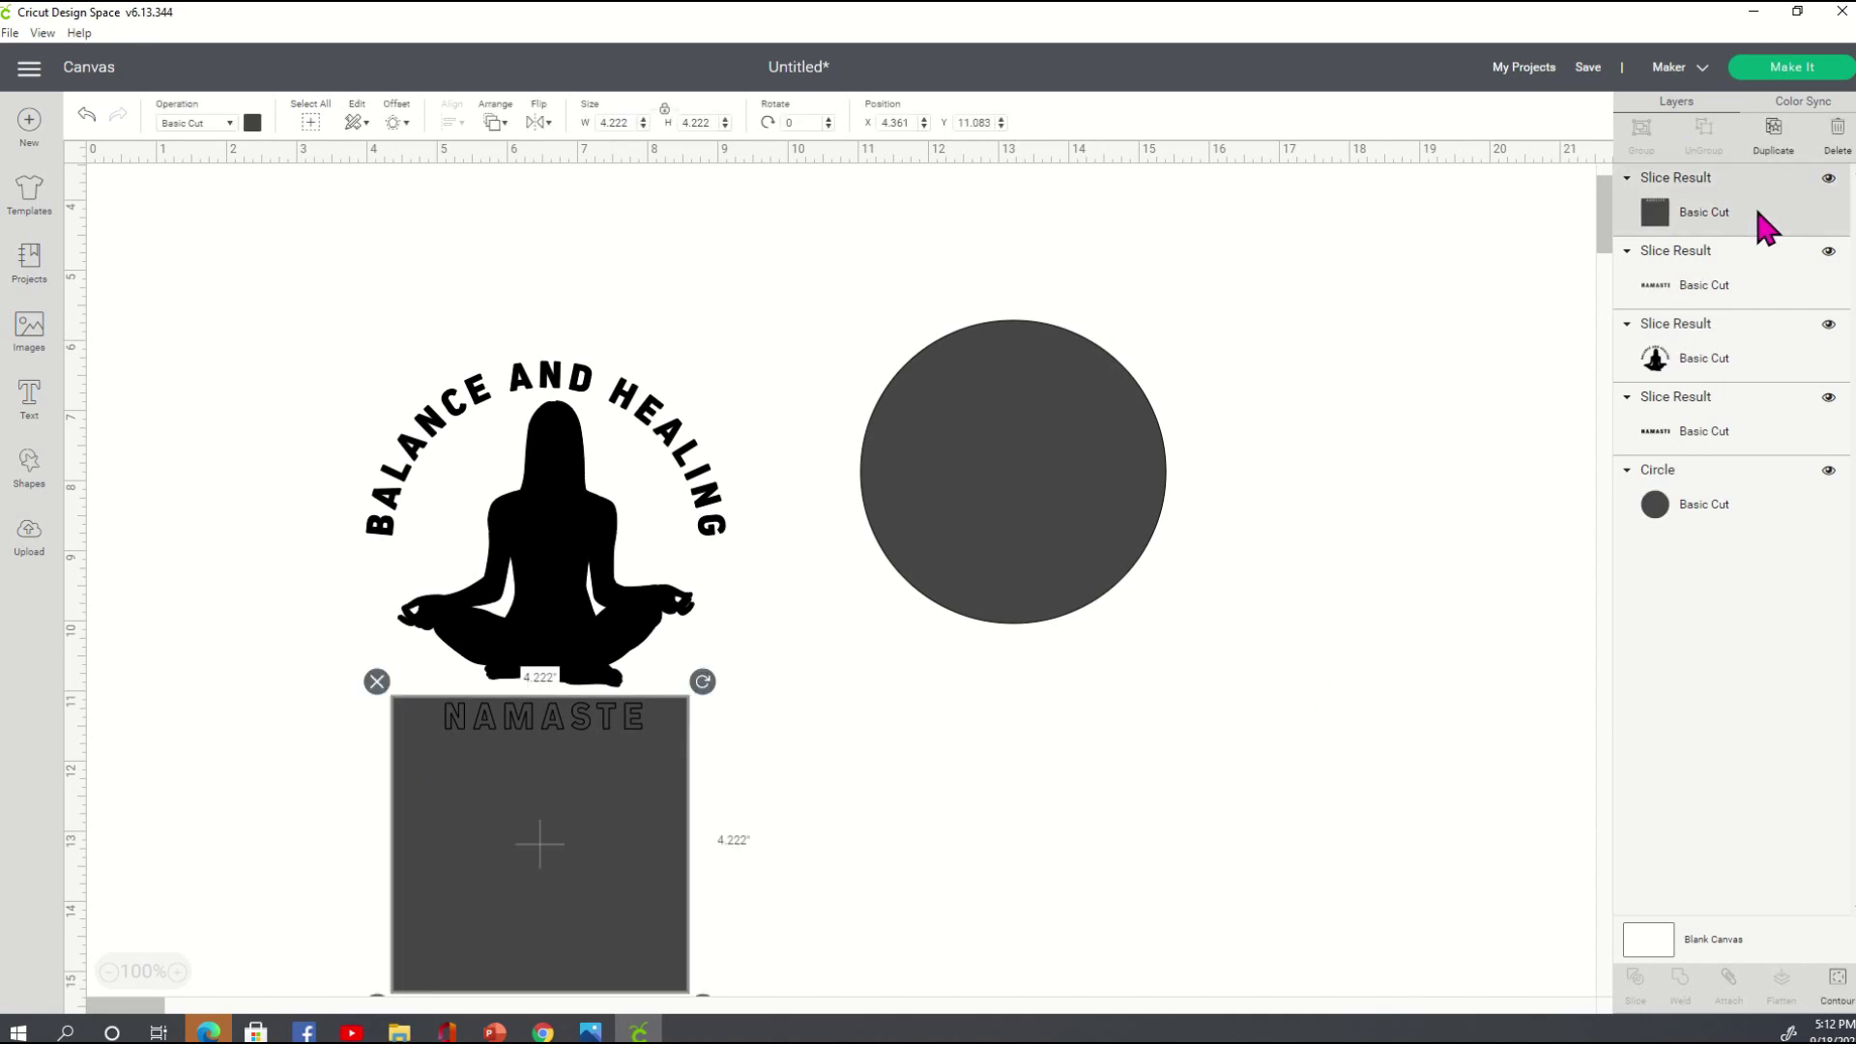
key("Delete")
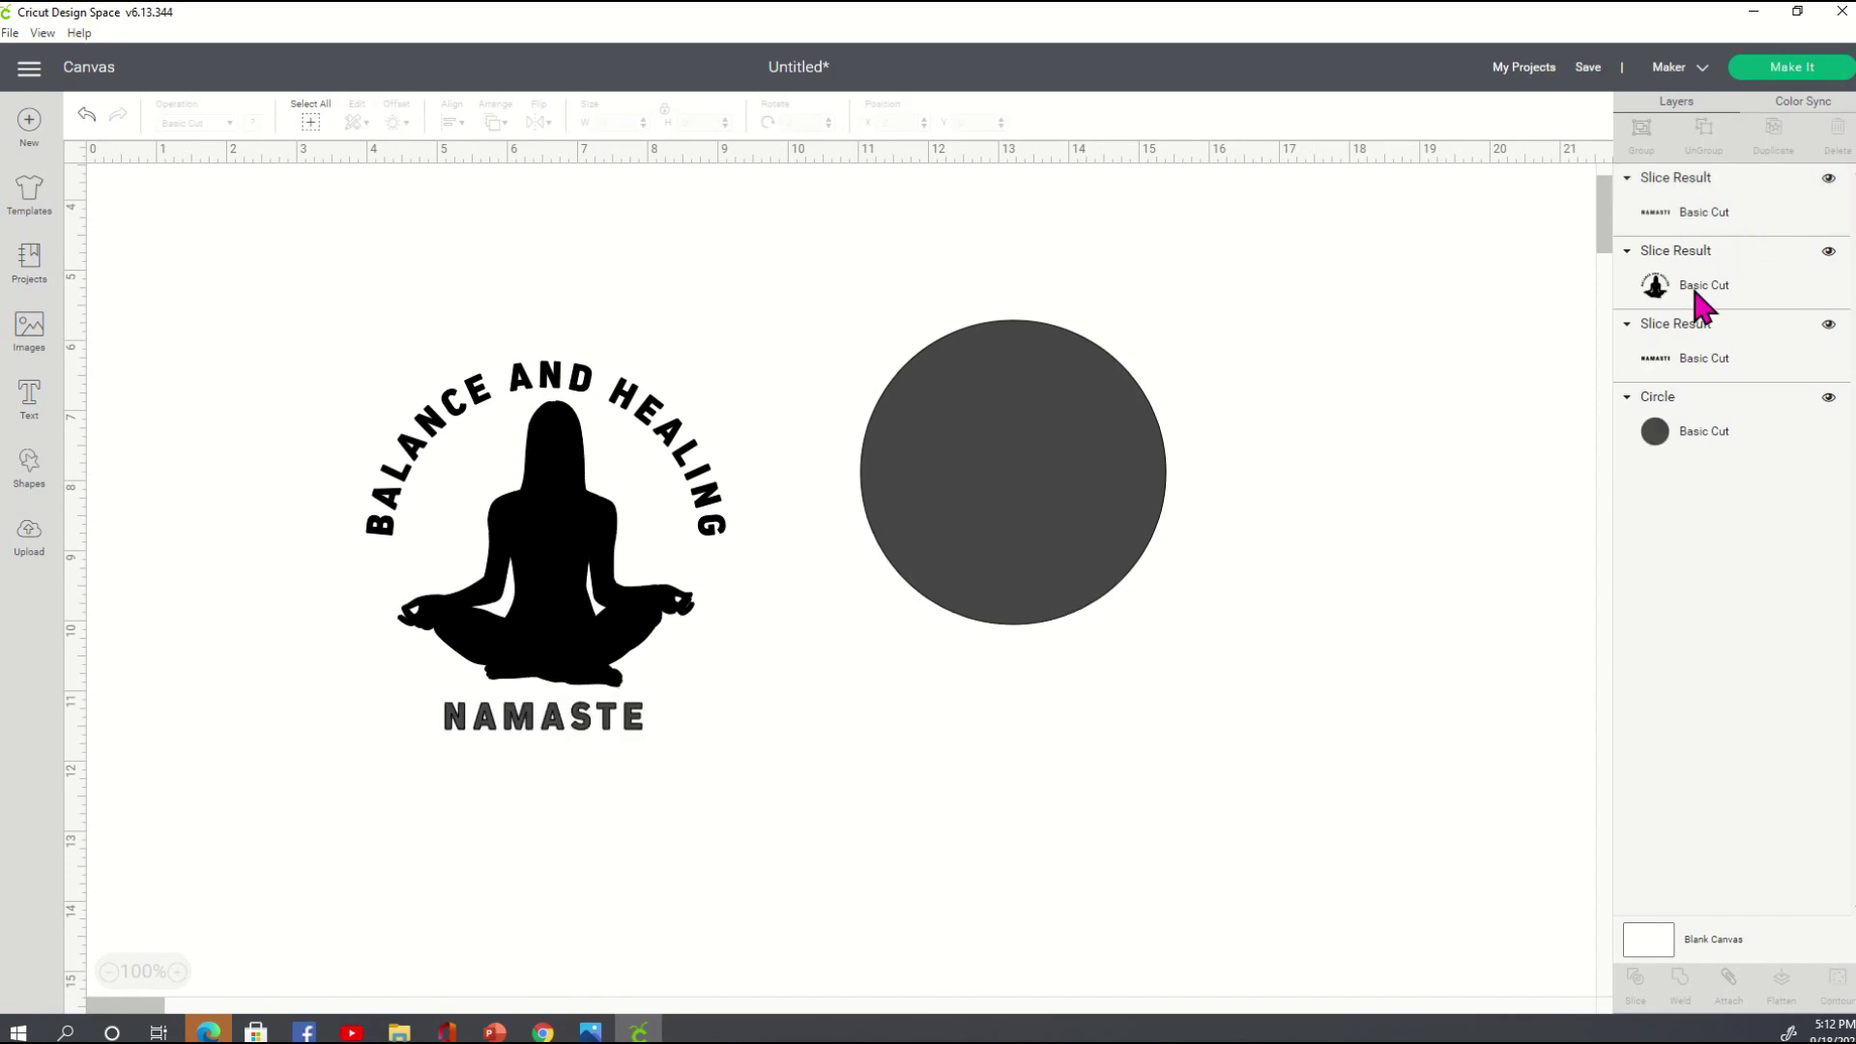
left_click(1749, 205)
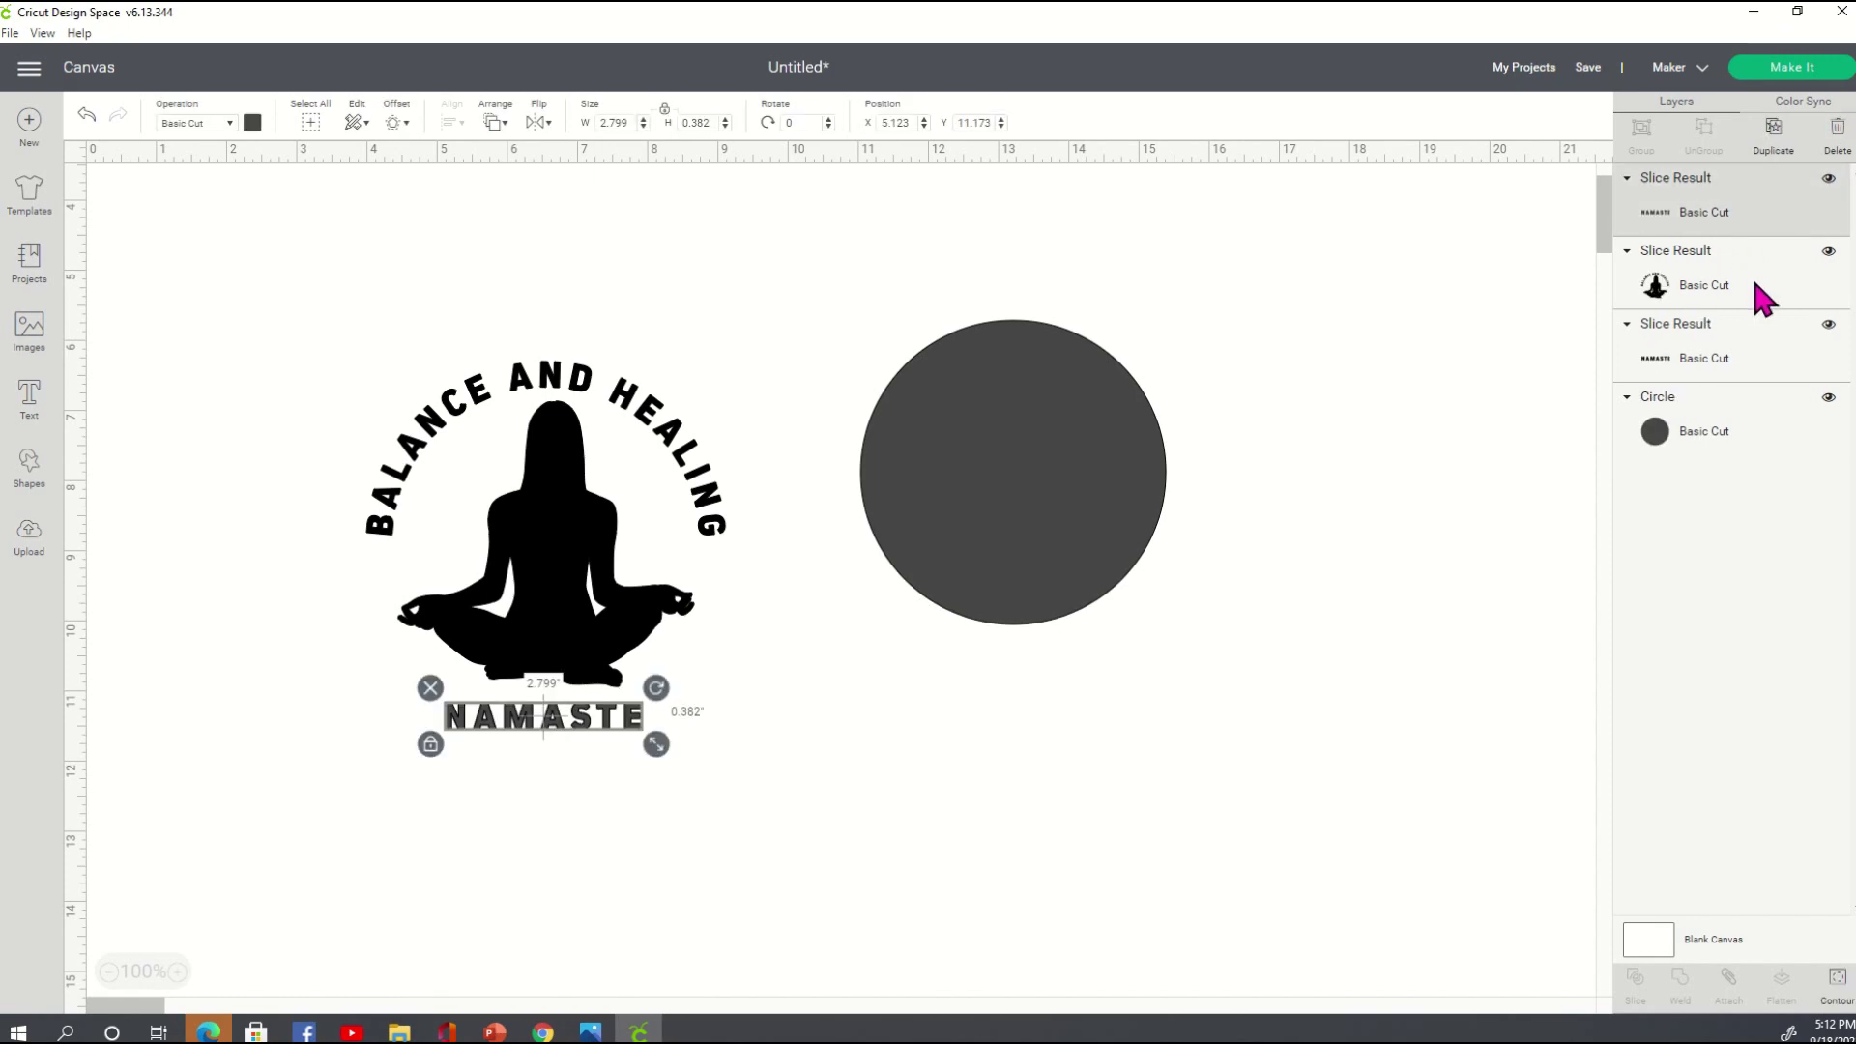
key("Delete")
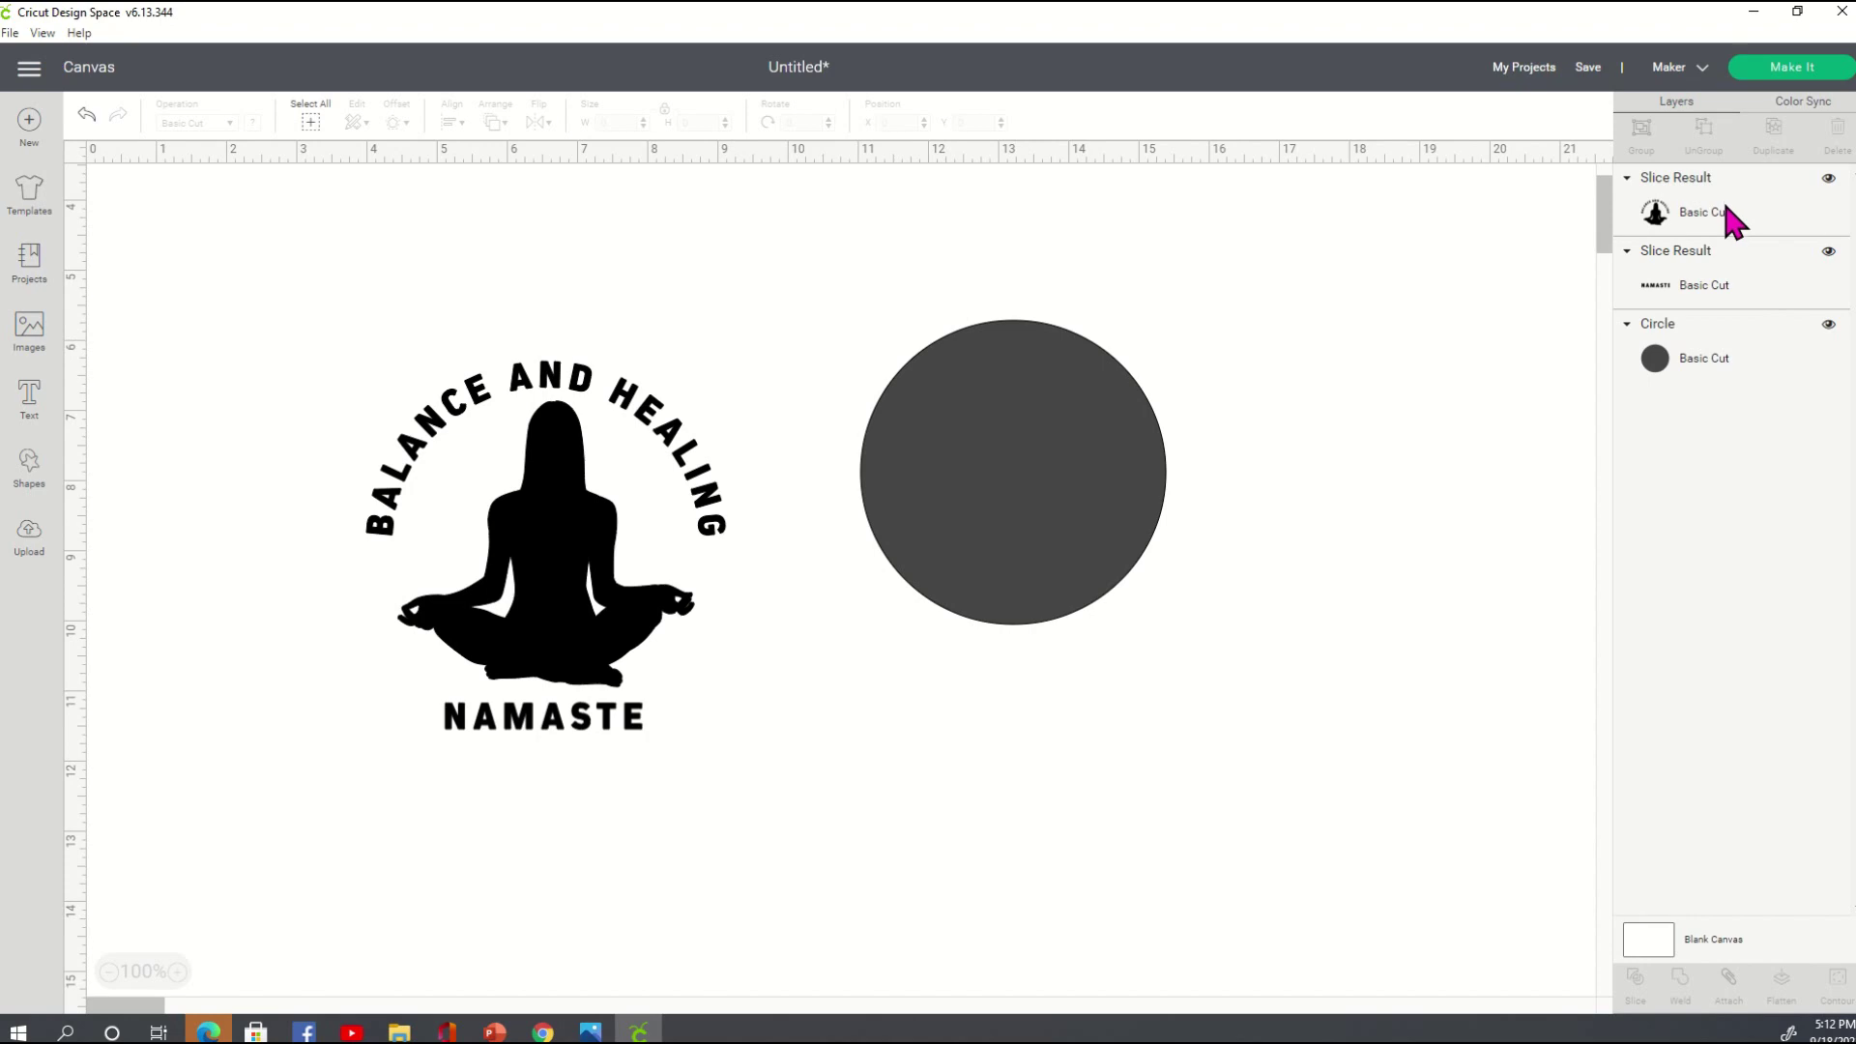
- Delete the word NAMASTE and move the gray circle behind the meditating figure
left_click(1740, 290)
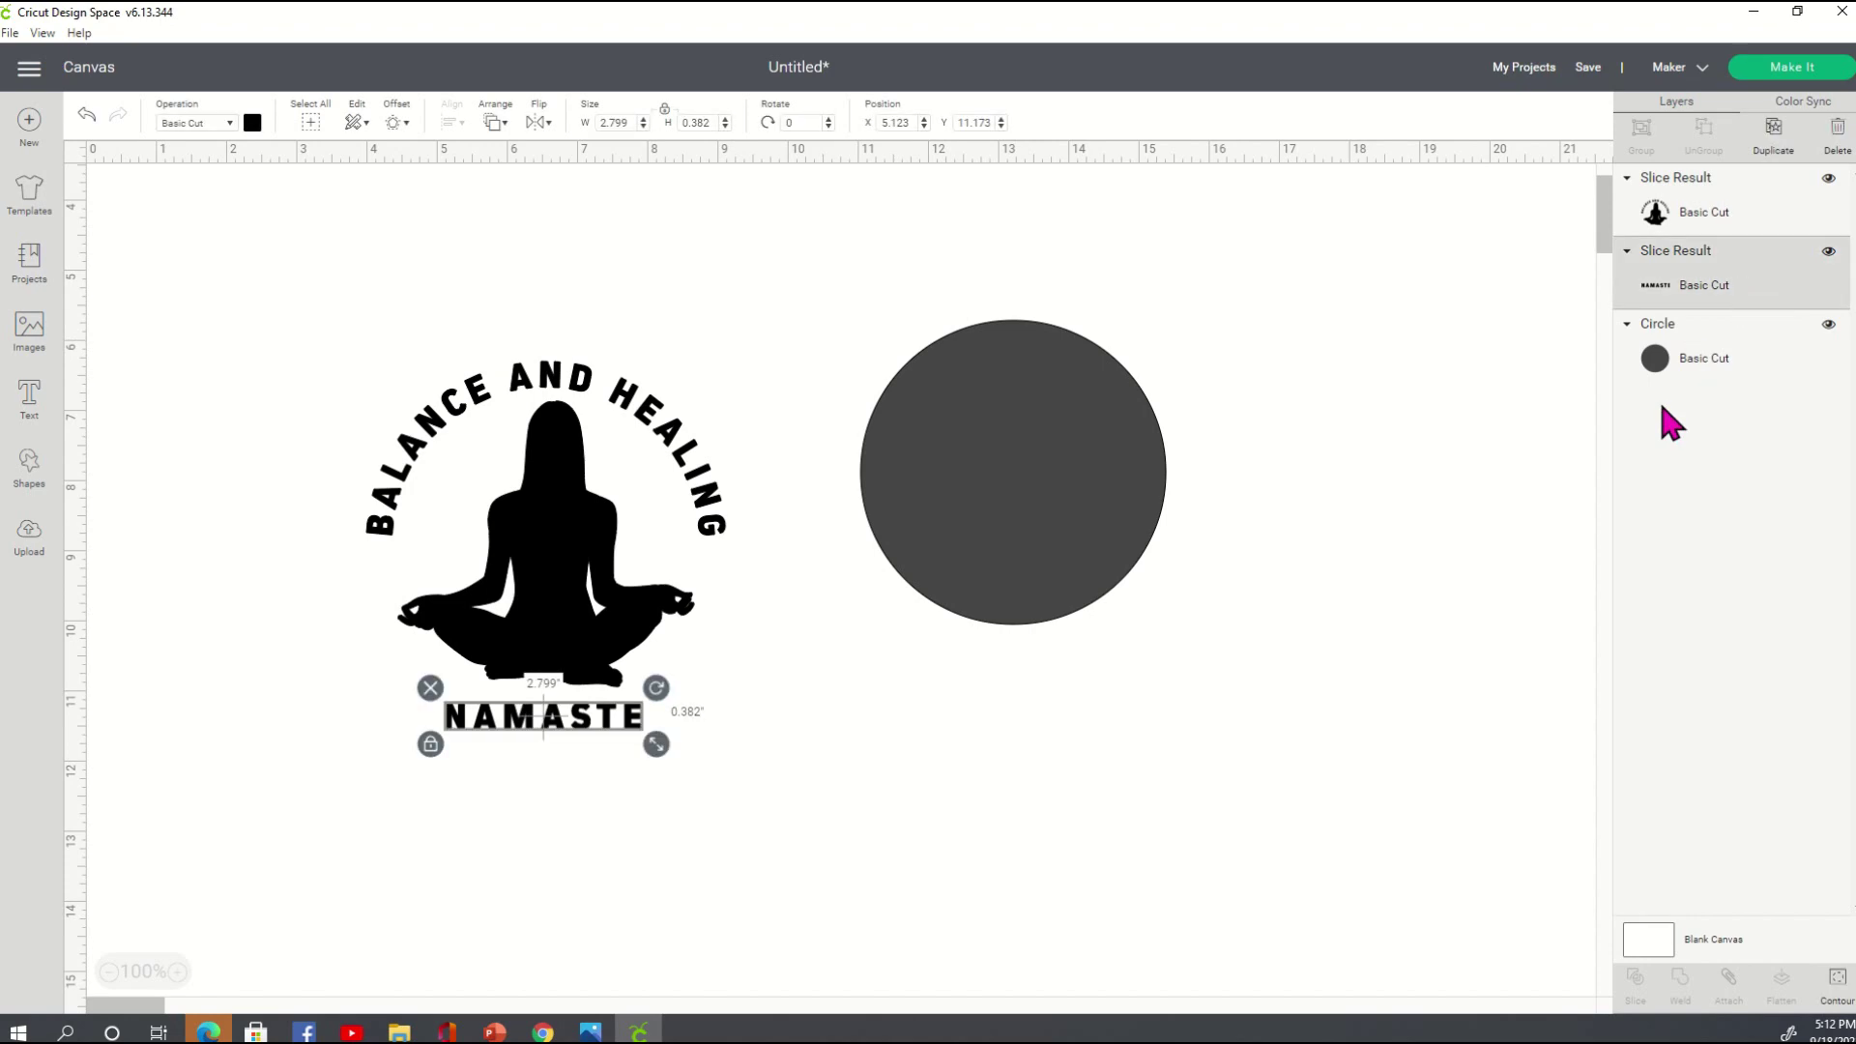
key("Delete")
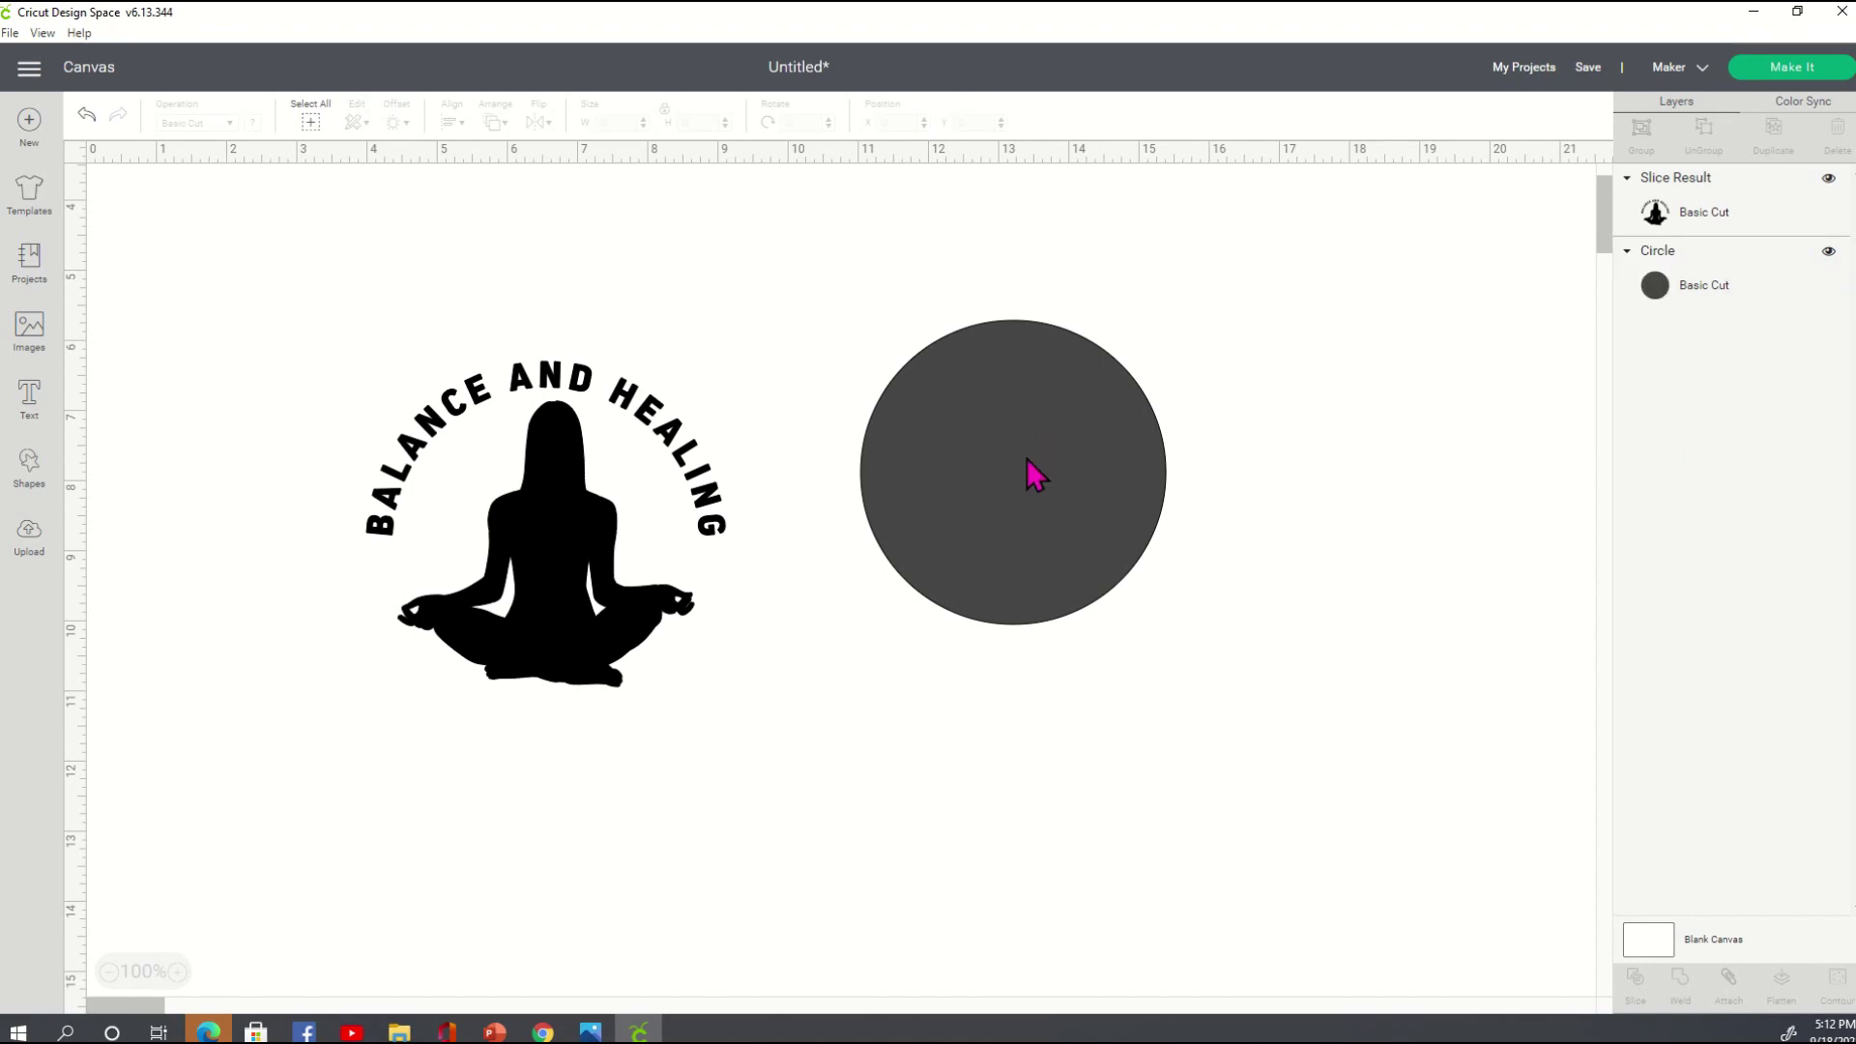
left_click_drag(1001, 550, 633, 533)
- Shrink the Balance and Healing image to about 4.74 × 4.31 inches and place it over the circle at about X 4.22, Y 6.44
left_click_drag(718, 725, 686, 724)
left_click_drag(675, 580, 683, 567)
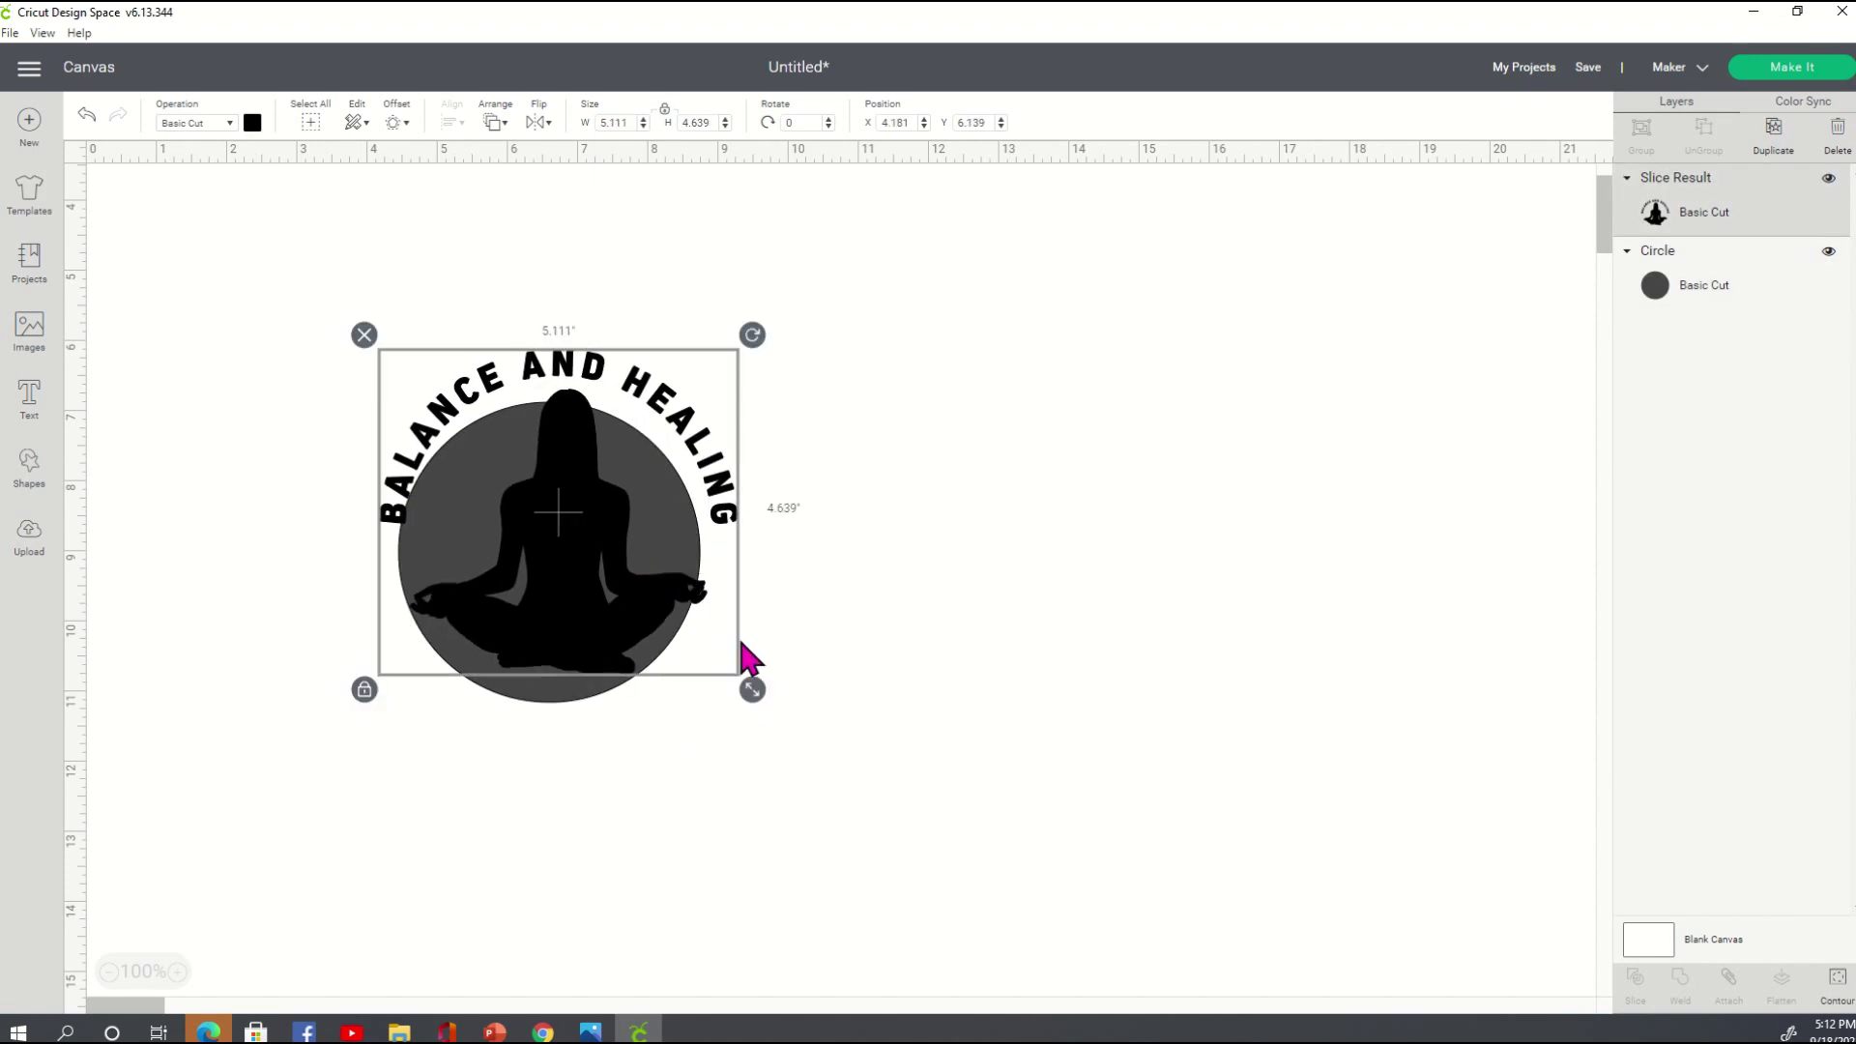
left_click_drag(762, 701, 742, 679)
left_click_drag(622, 583, 597, 603)
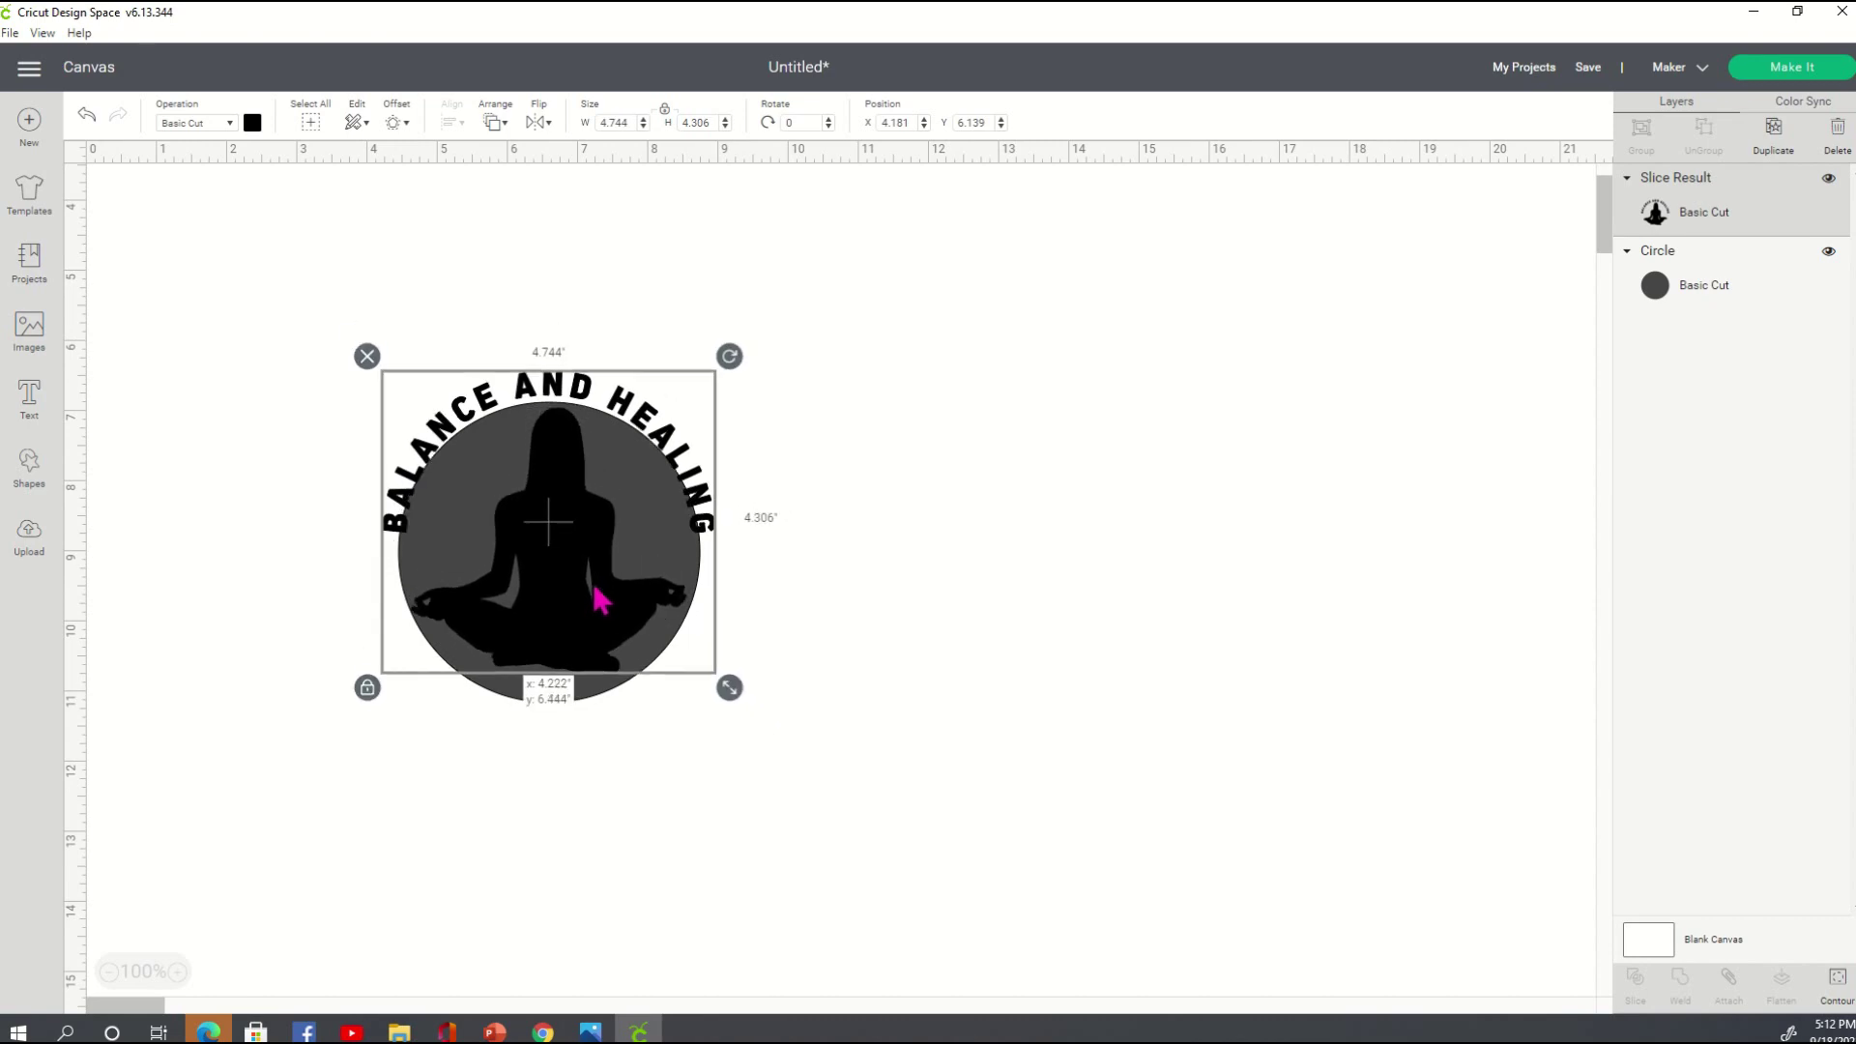
- Shrink the circle to about 4.01 × 4 inches and the image to about 4.56 × 4.14 inches, and center the figure over the circle
left_click(904, 620)
left_click_drag(510, 694, 517, 698)
left_click_drag(721, 723, 645, 688)
mouse_move(578, 573)
left_mouse_down()
mouse_move(583, 587)
mouse_move(585, 565)
left_mouse_up()
left_click_drag(571, 571, 576, 564)
left_click_drag(744, 699, 700, 674)
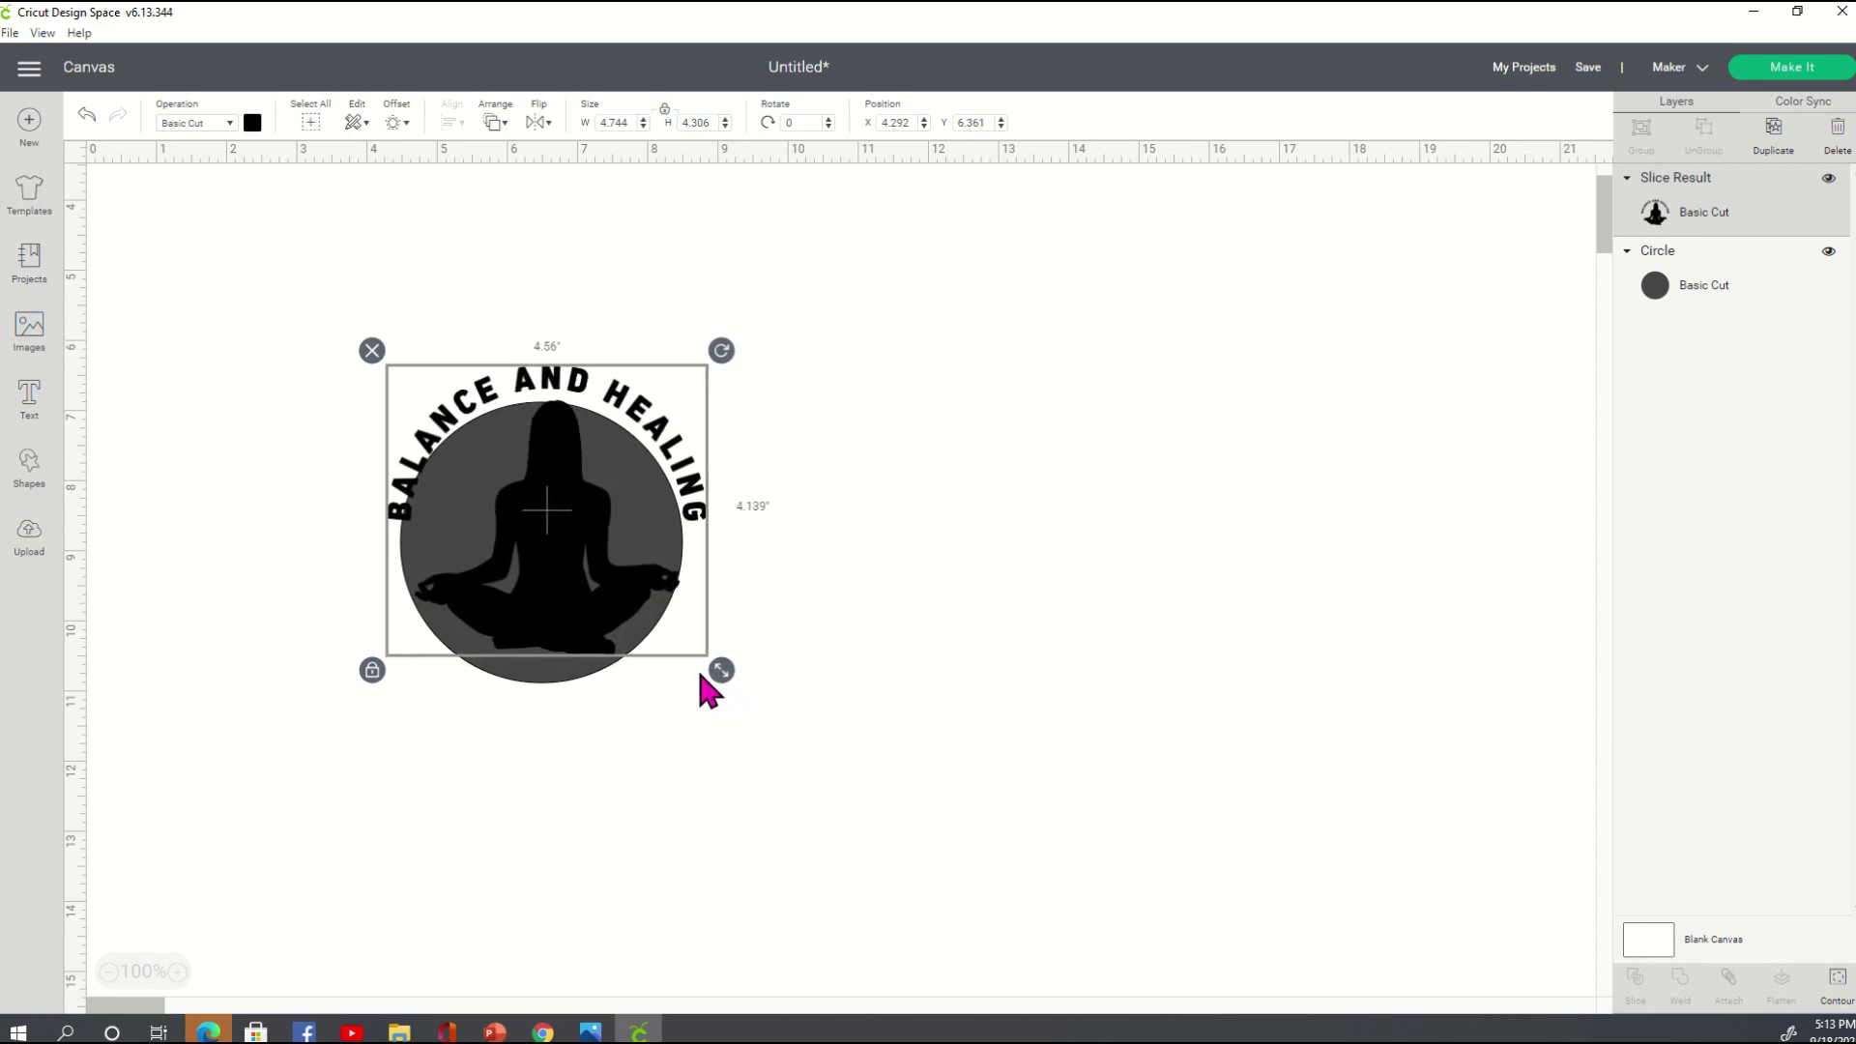
left_click_drag(696, 464, 692, 466)
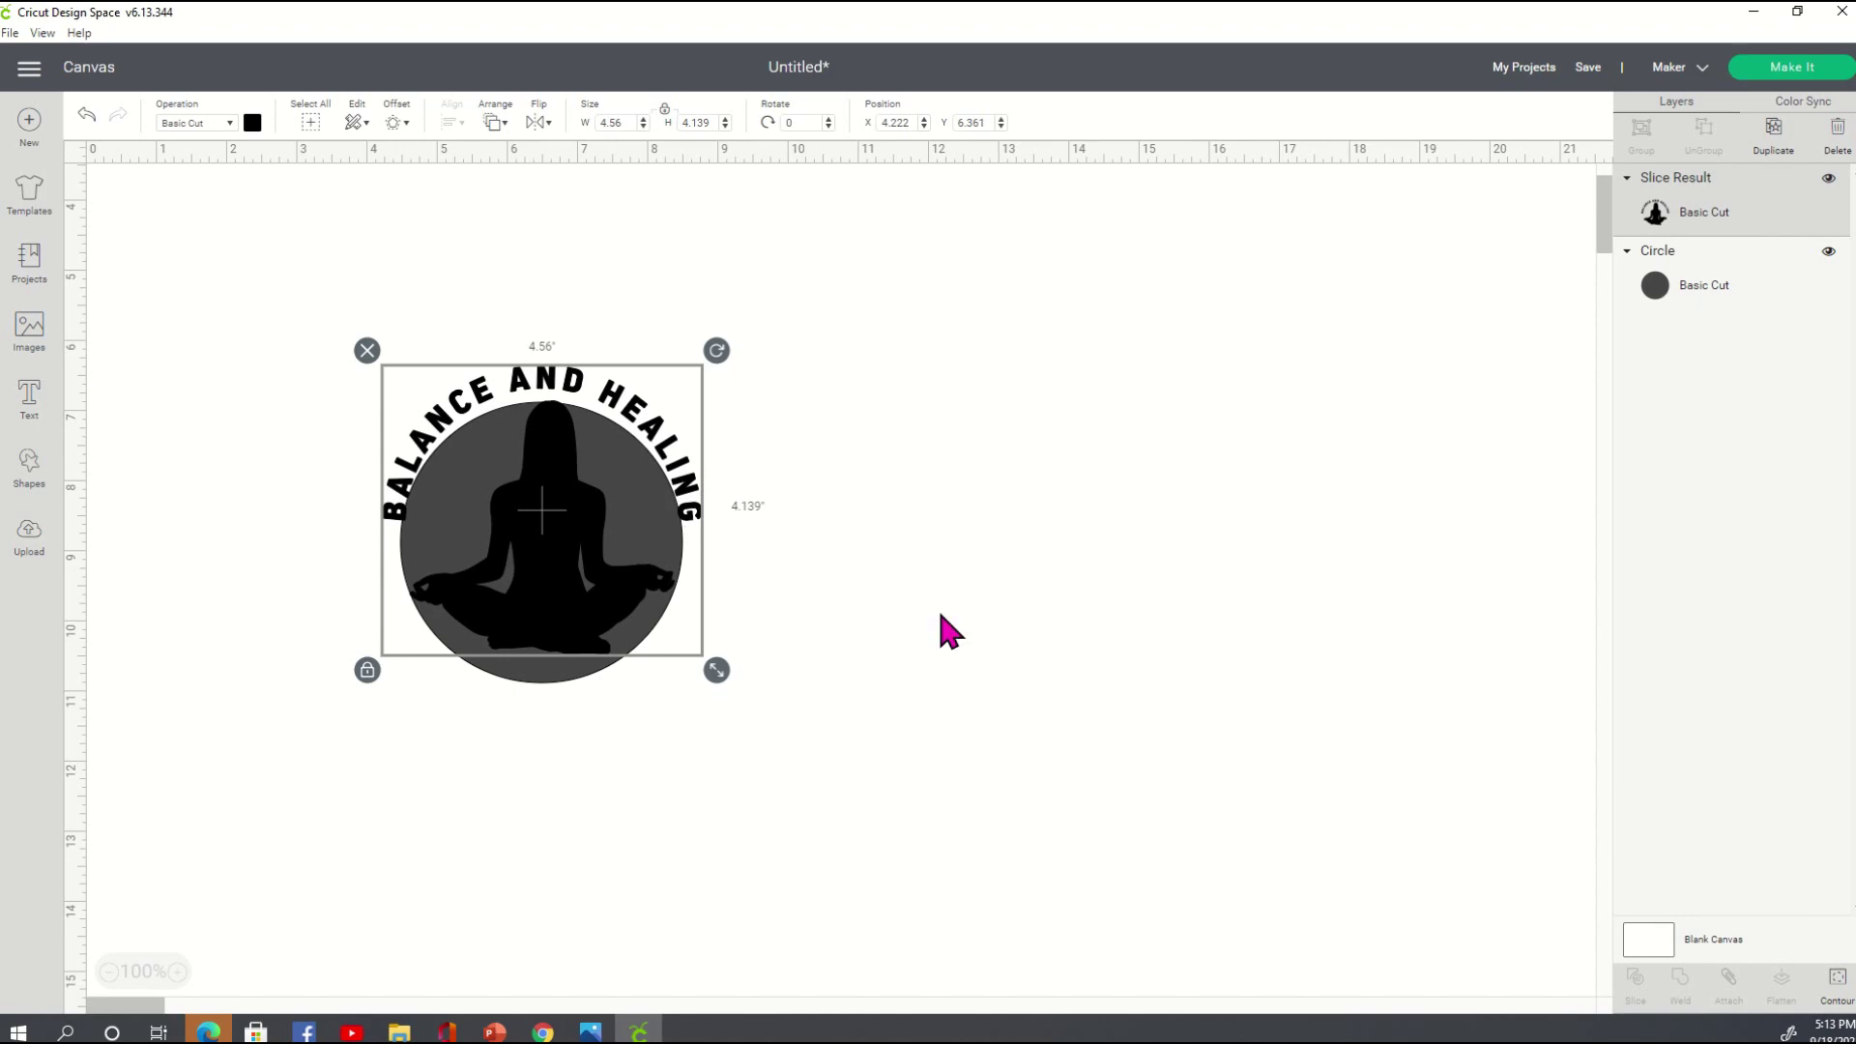
left_click_drag(682, 446, 663, 455)
left_click(795, 565)
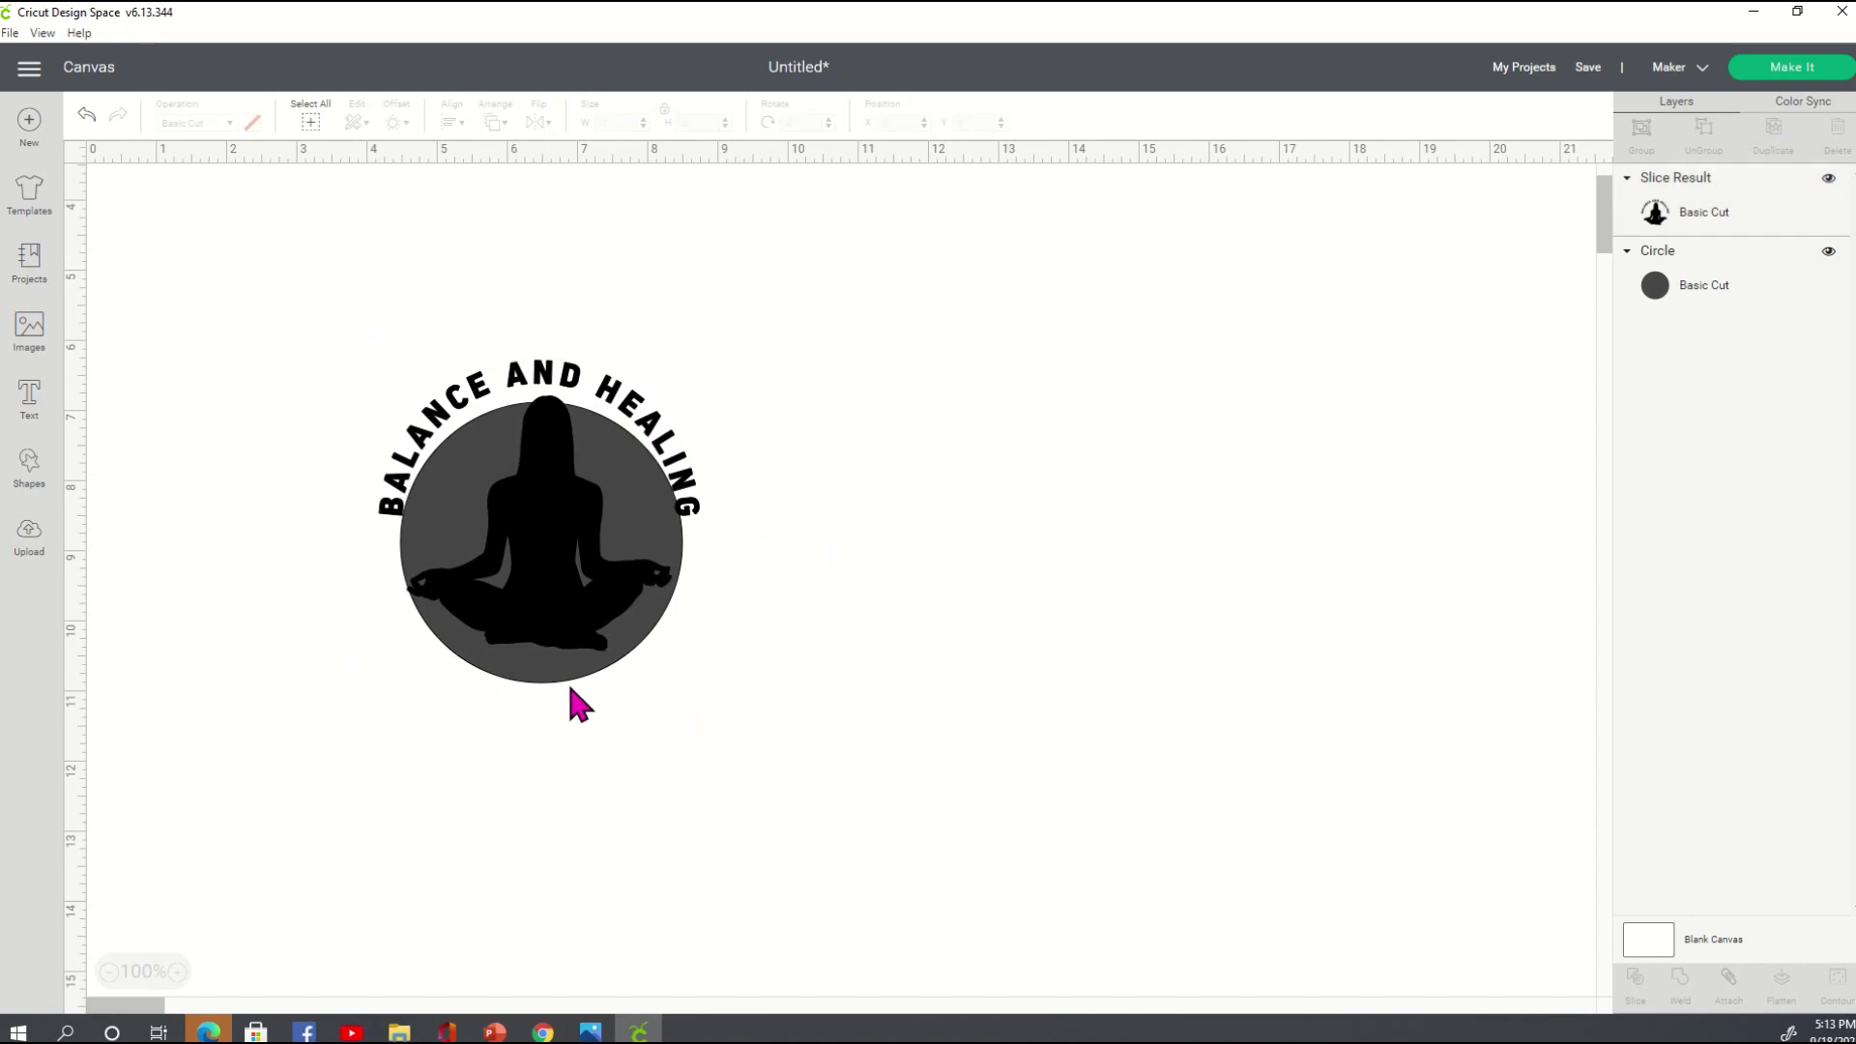
- Reshape the circle into an oval of about 3.90 × 4.60 inches and move the image to about X 4.18, Y 6.47, clearing the curved lettering
left_click_drag(569, 680, 570, 678)
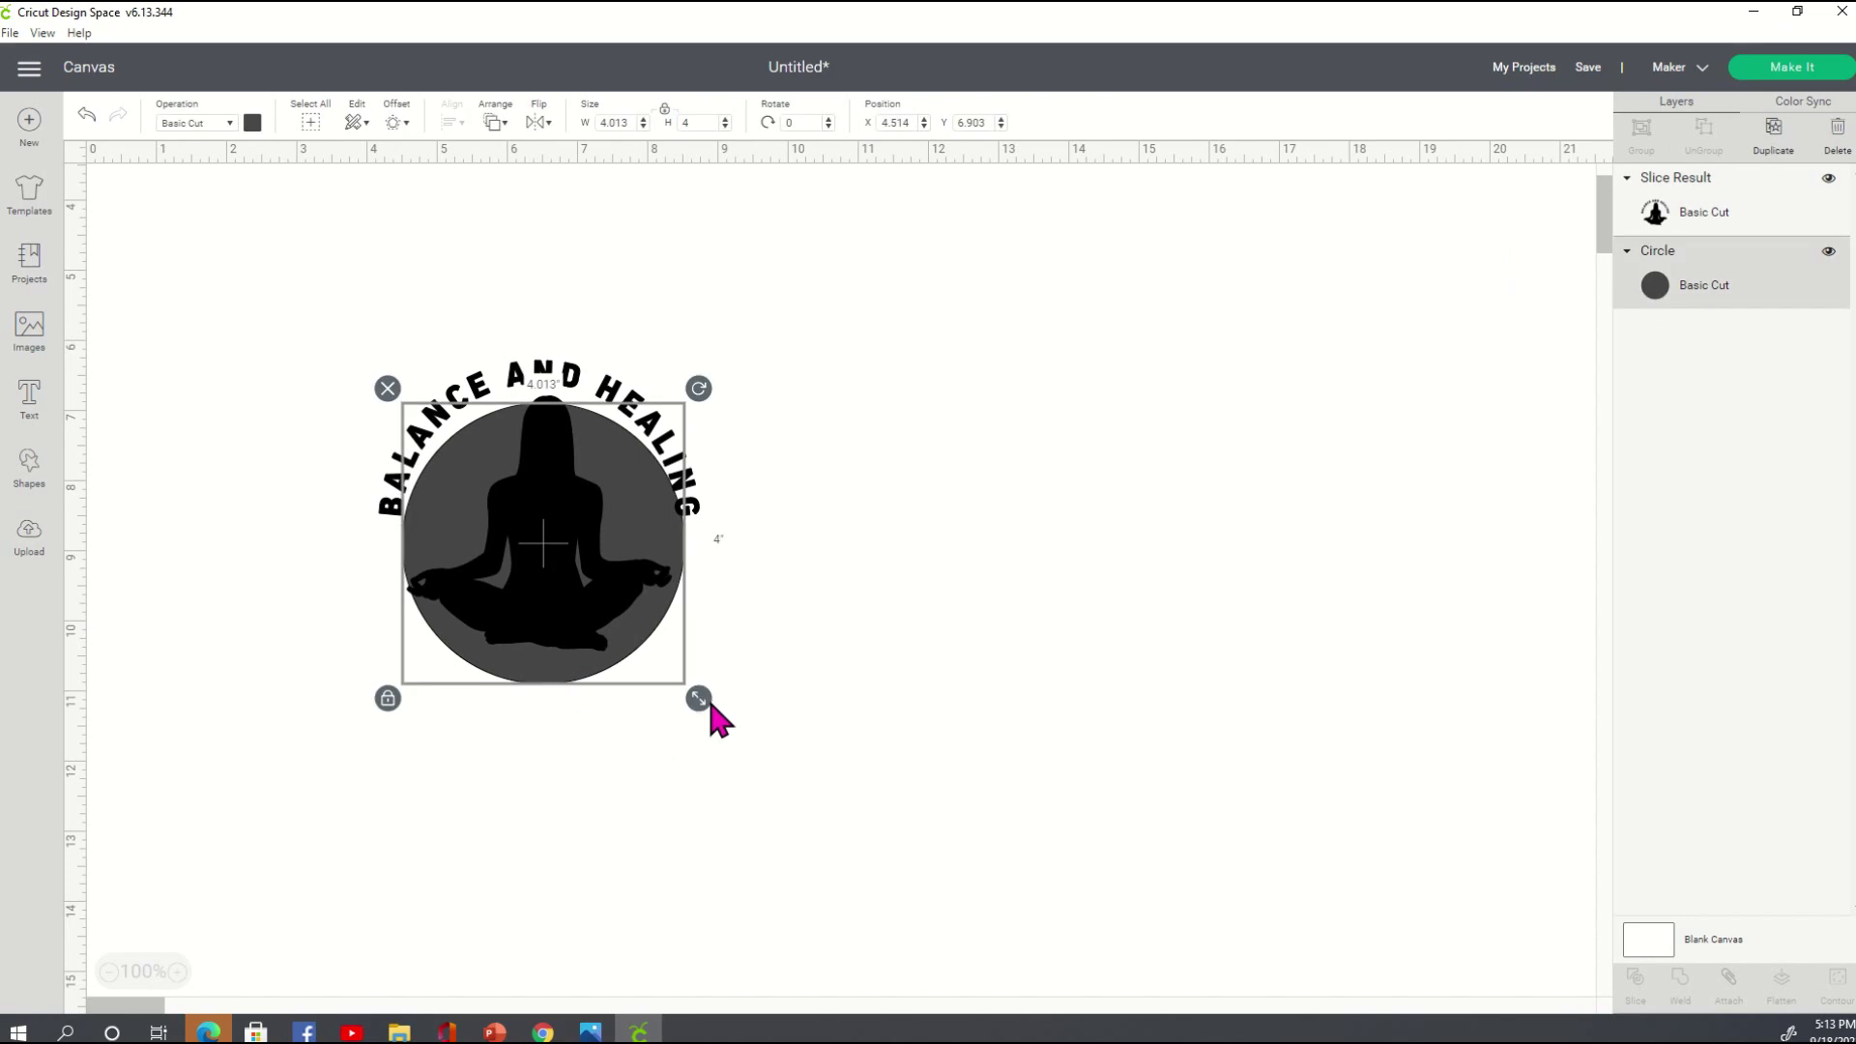
left_click_drag(708, 715, 629, 734)
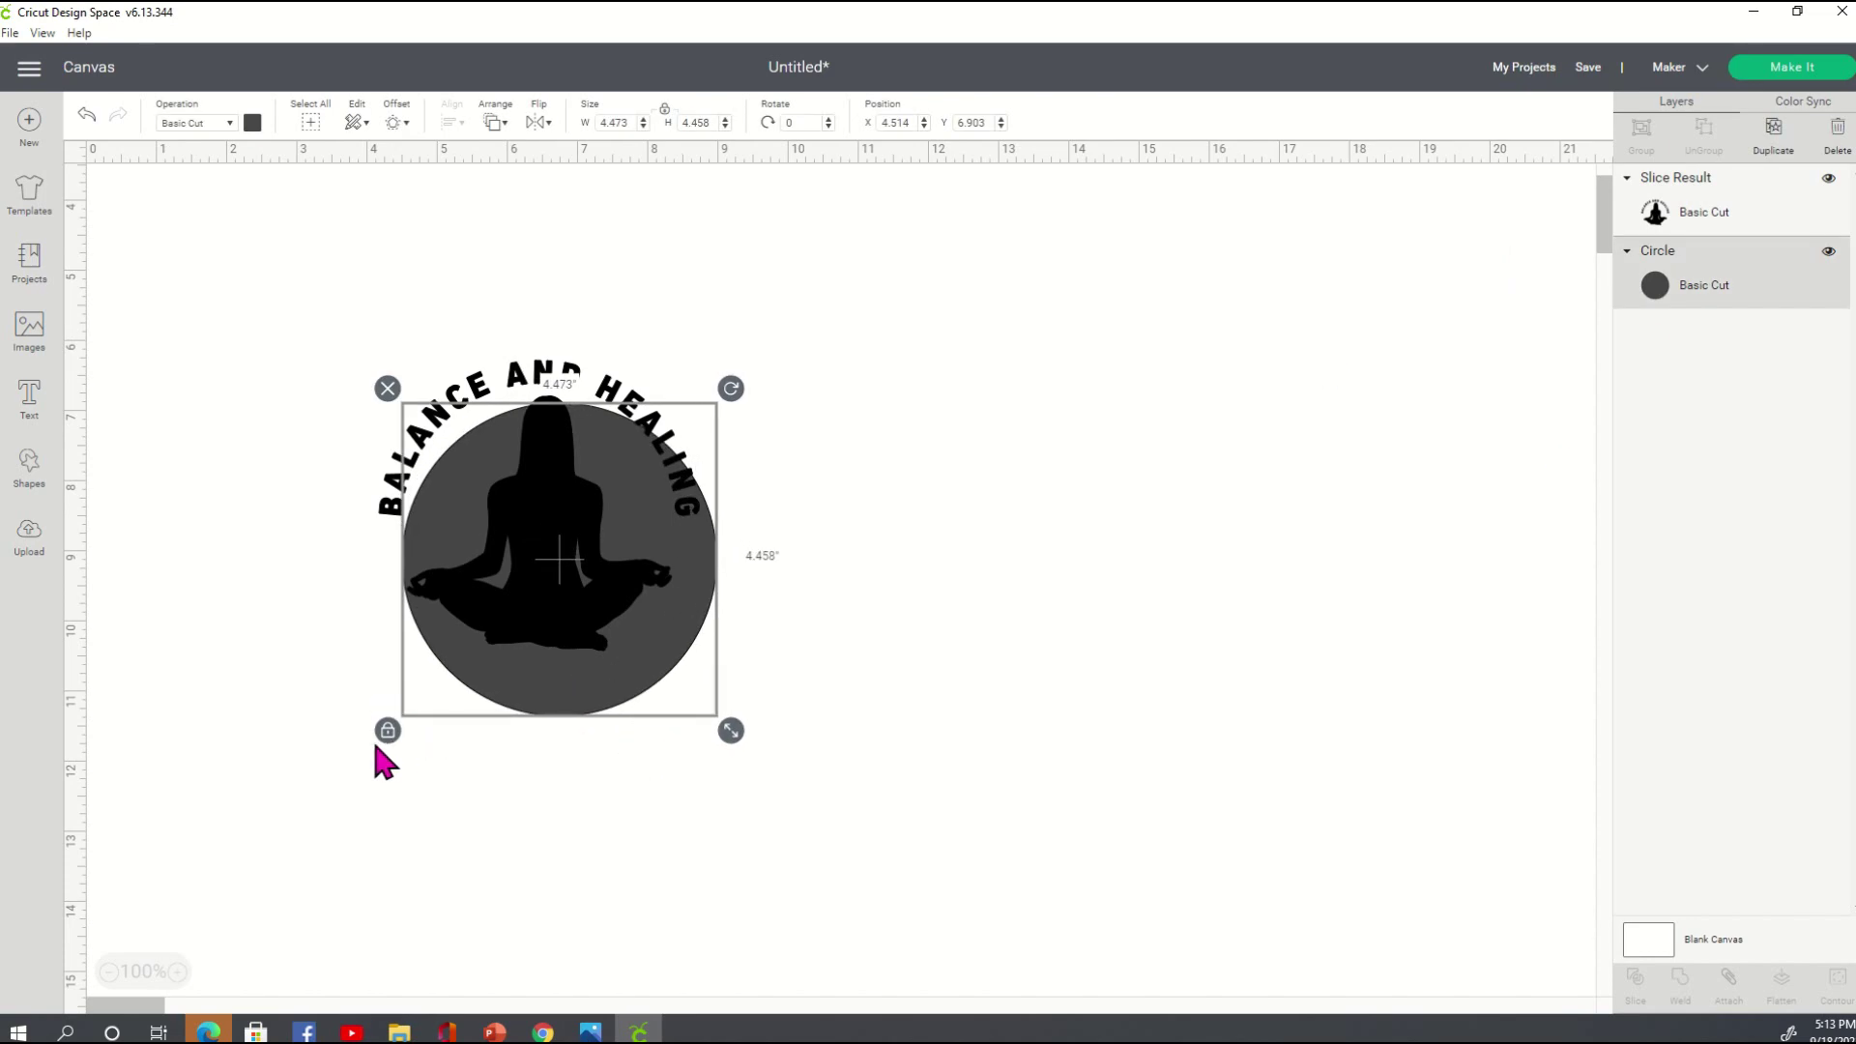
left_click_drag(749, 740, 695, 742)
left_click_drag(546, 636, 547, 638)
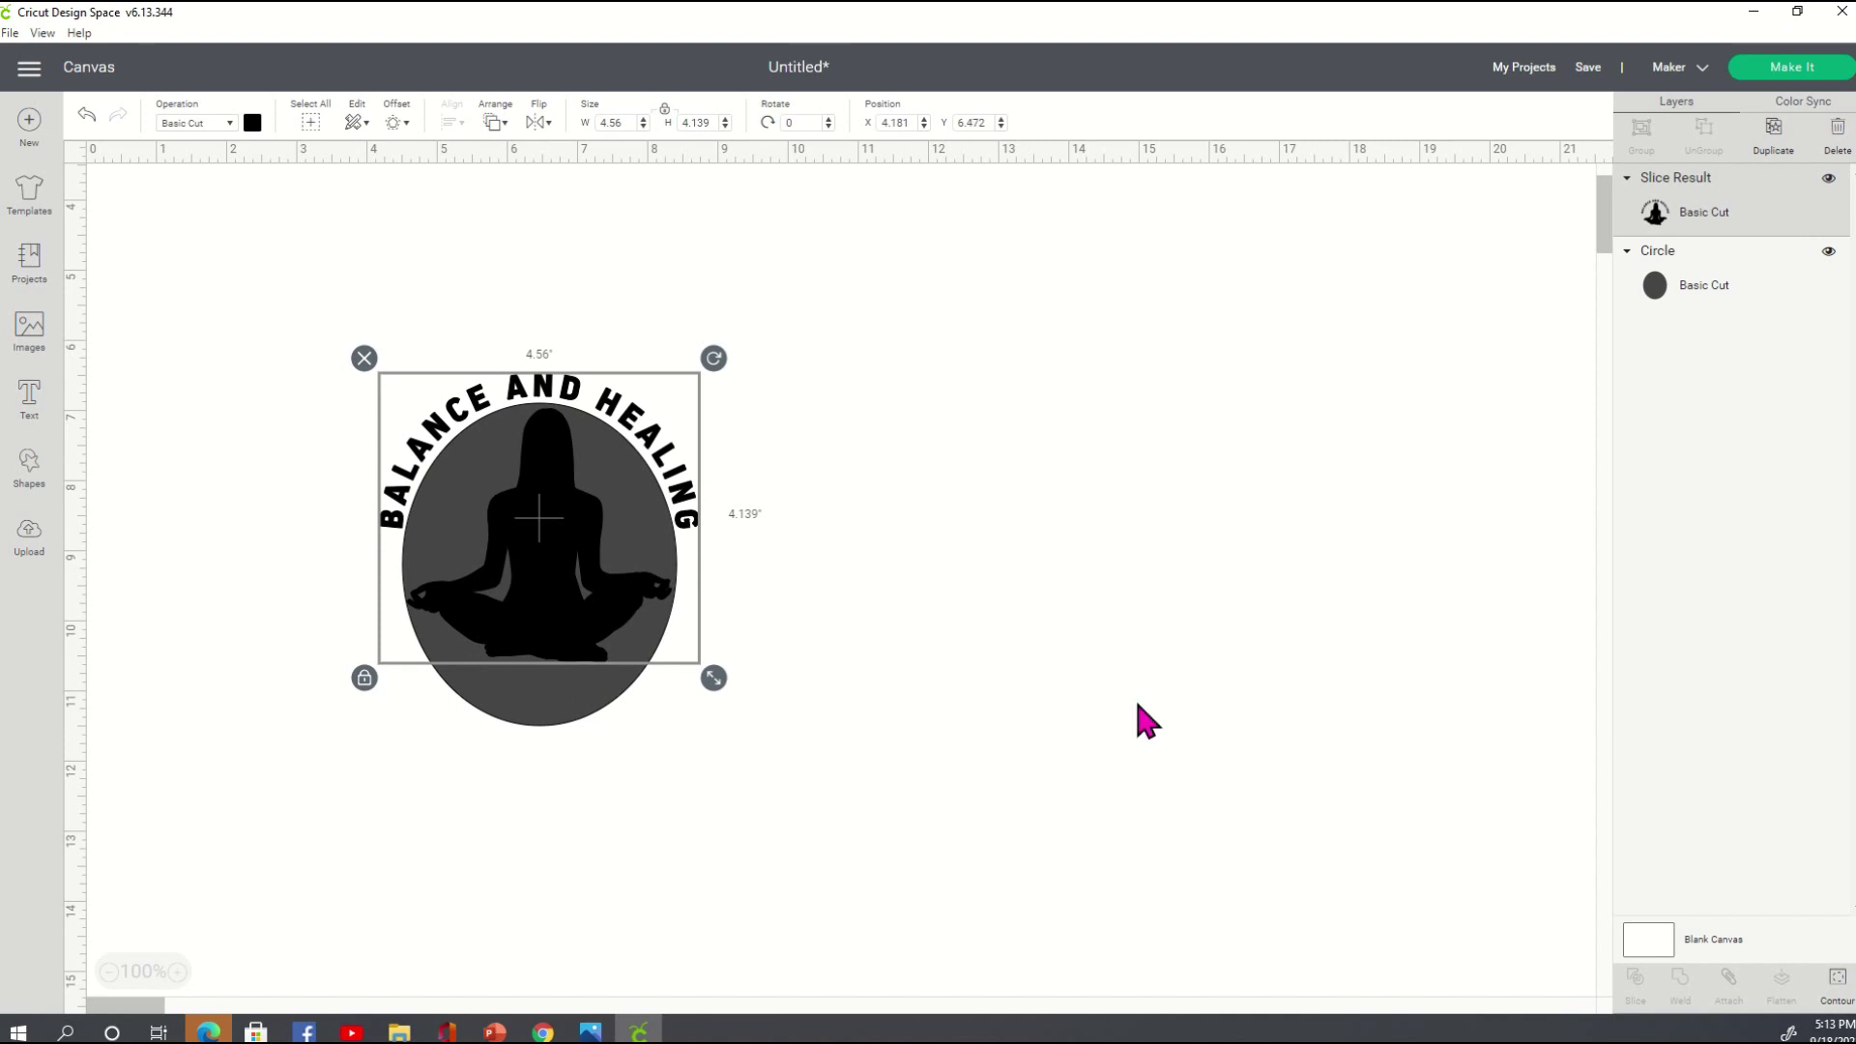
- Slice the Balance and Healing image with the oval behind it
left_click(1102, 661)
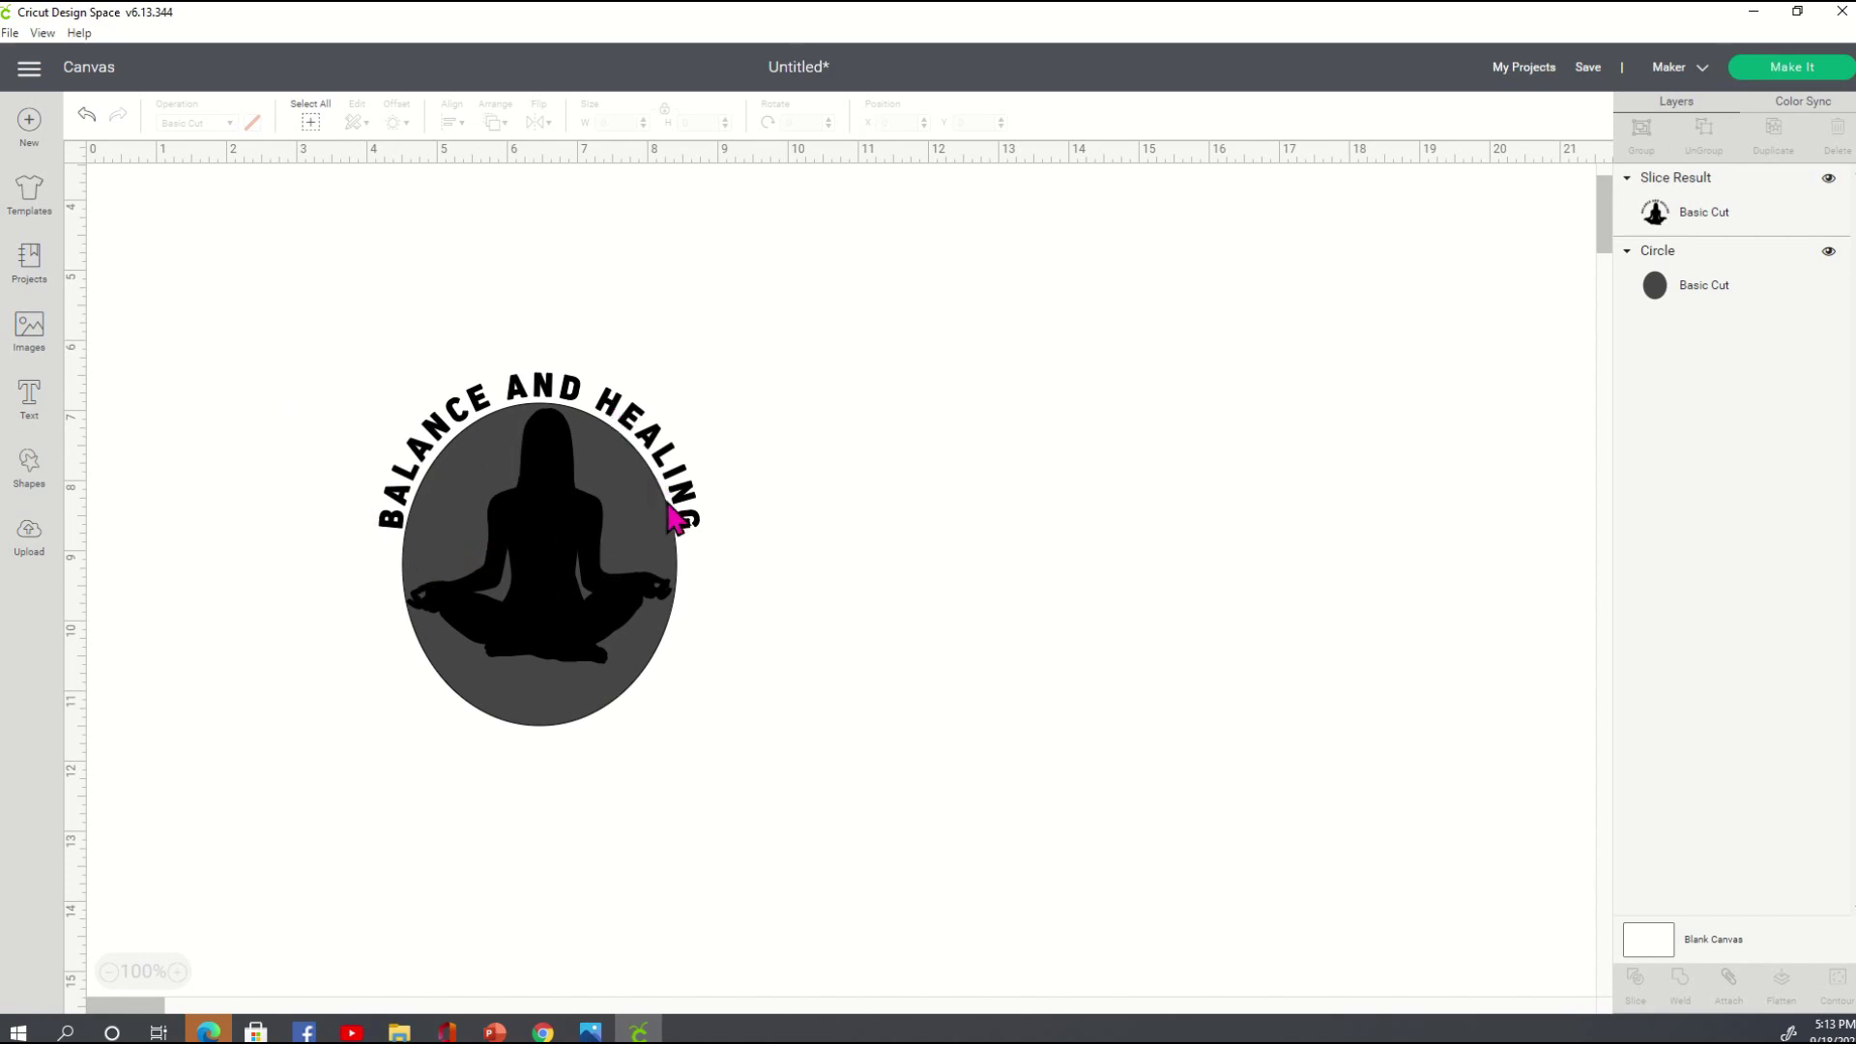
left_click_drag(823, 809, 339, 283)
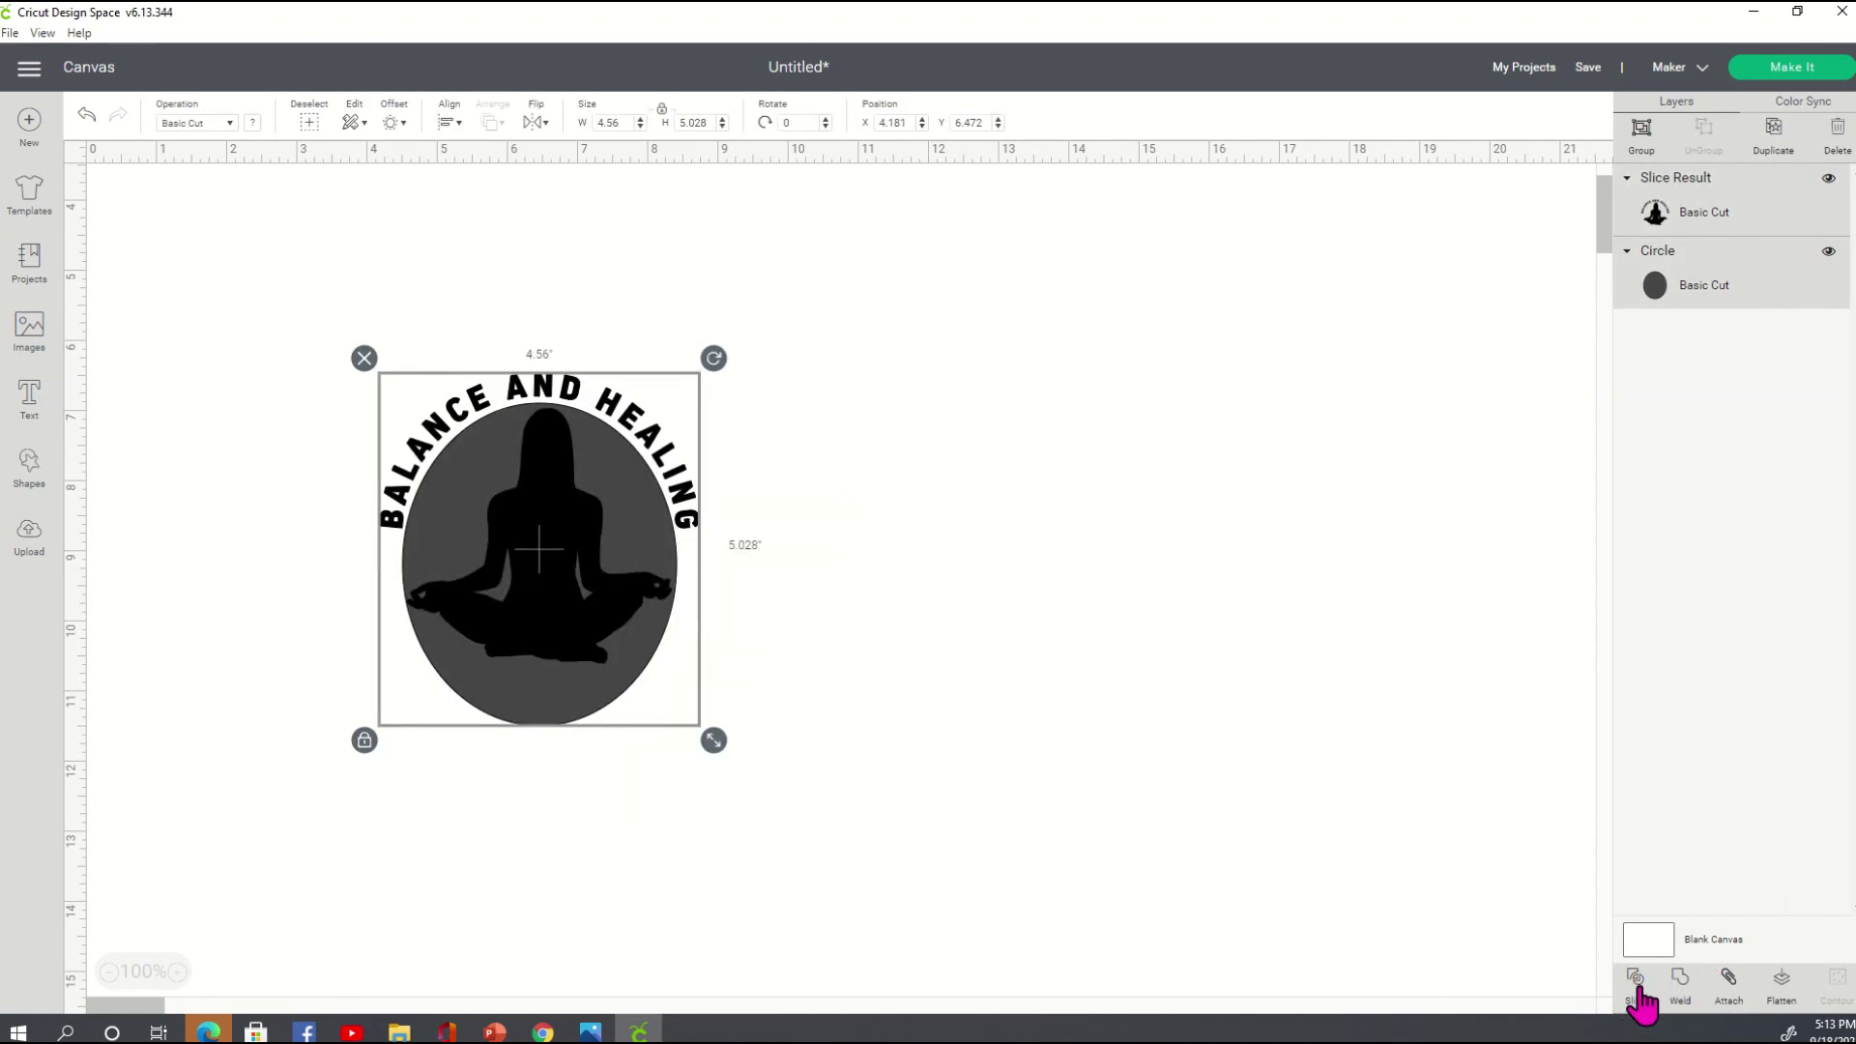
left_click(1180, 563)
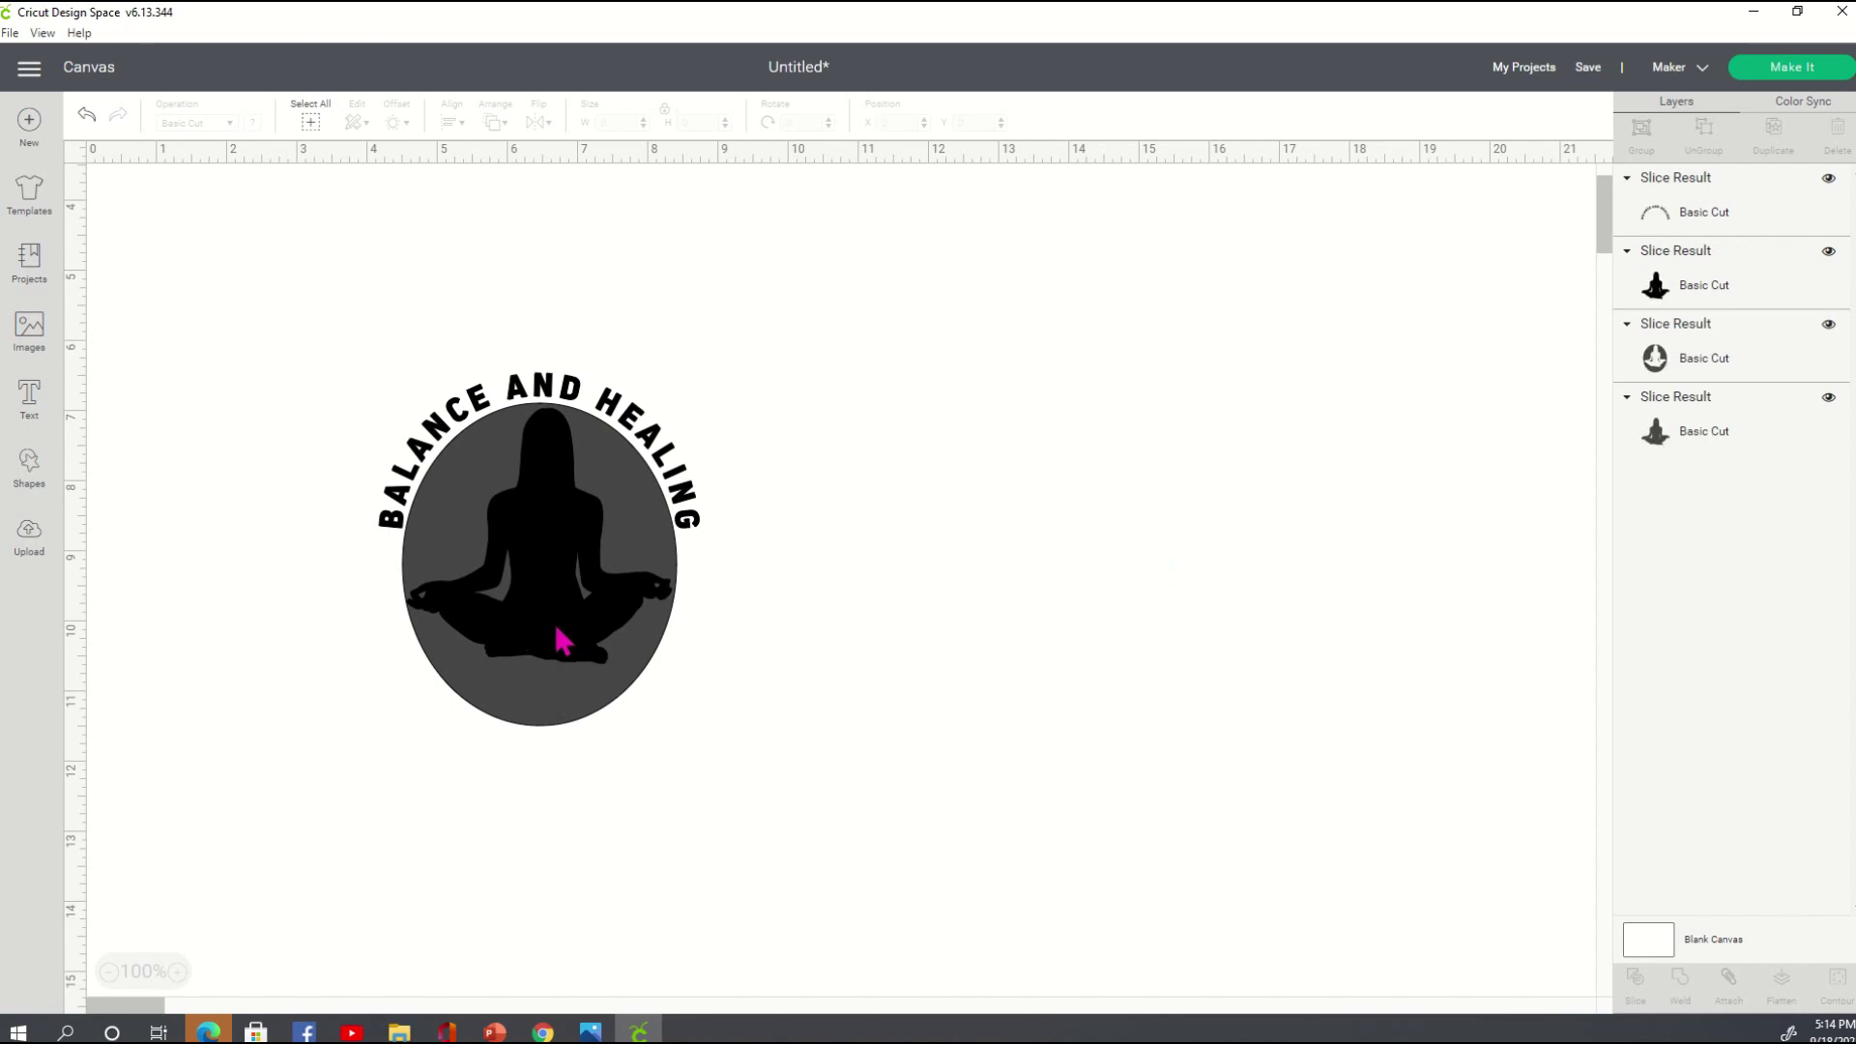
- Delete the curved lettering, the leftover oval and the gray copy of the figure, keeping only the black meditating figure
left_click(1726, 215)
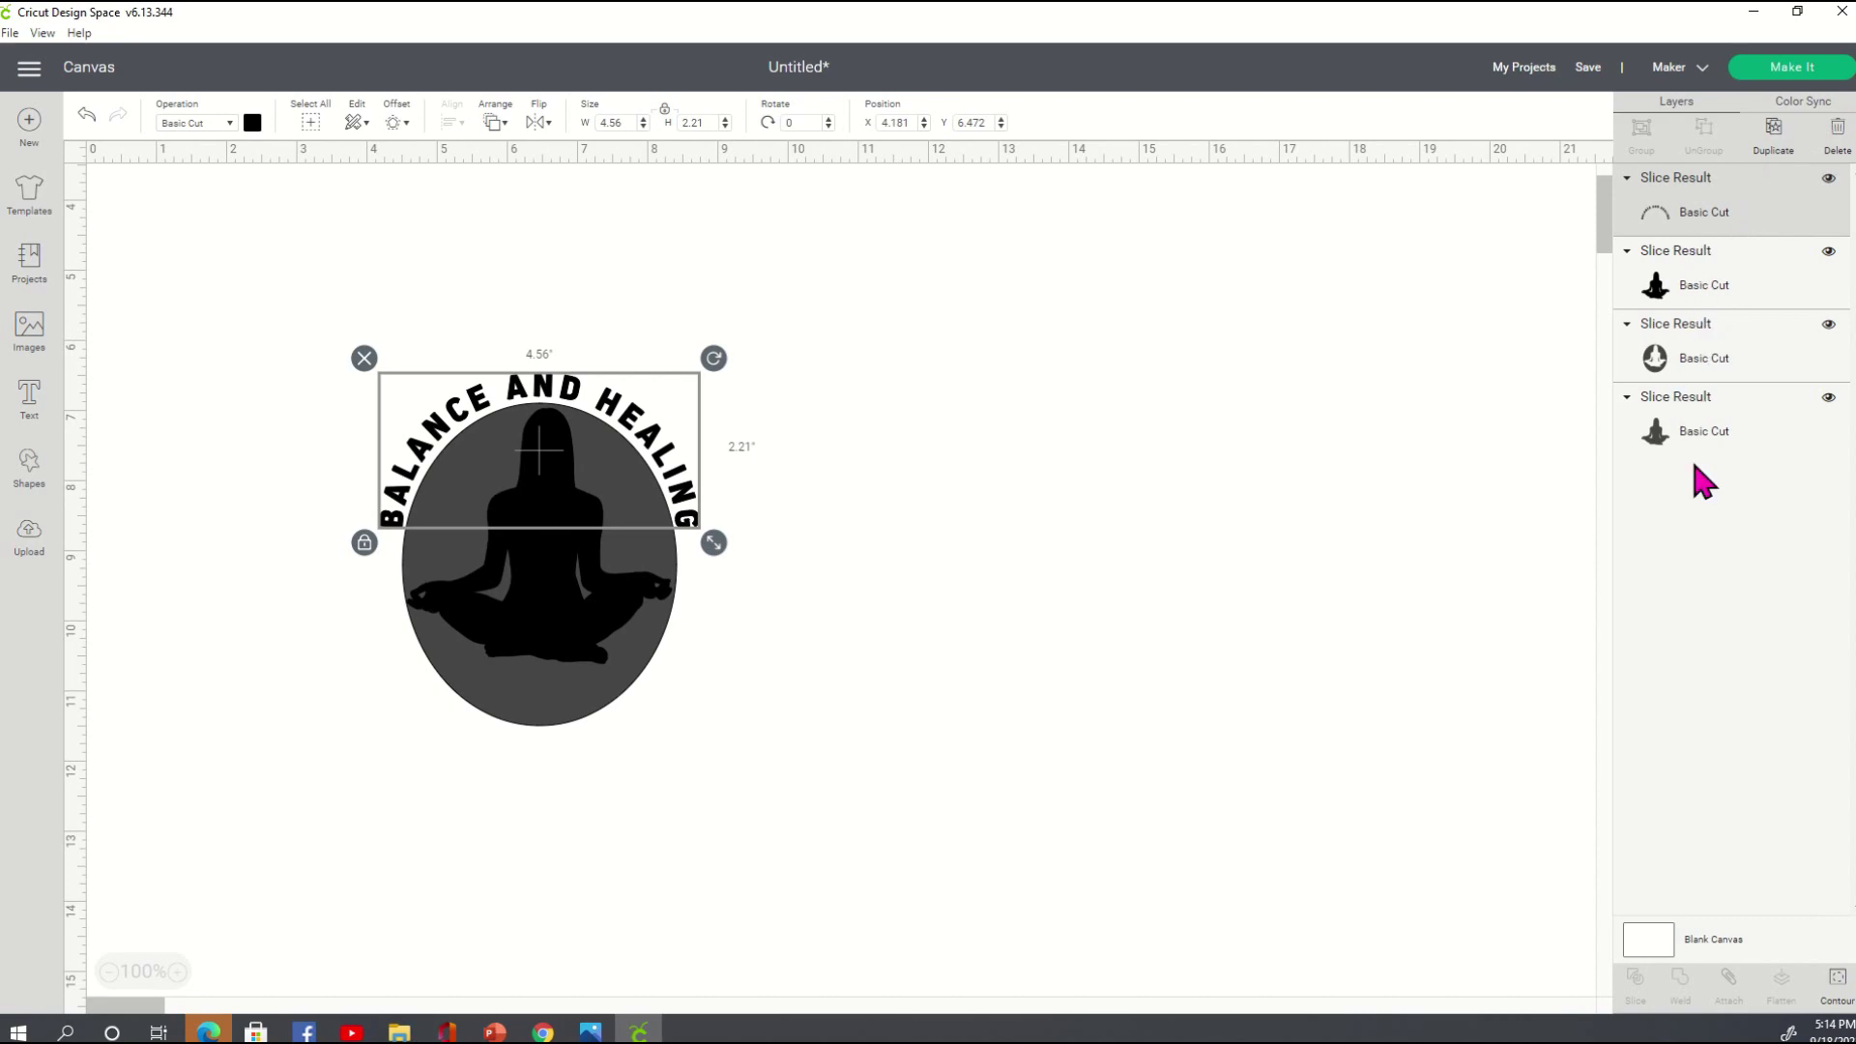
key("Delete")
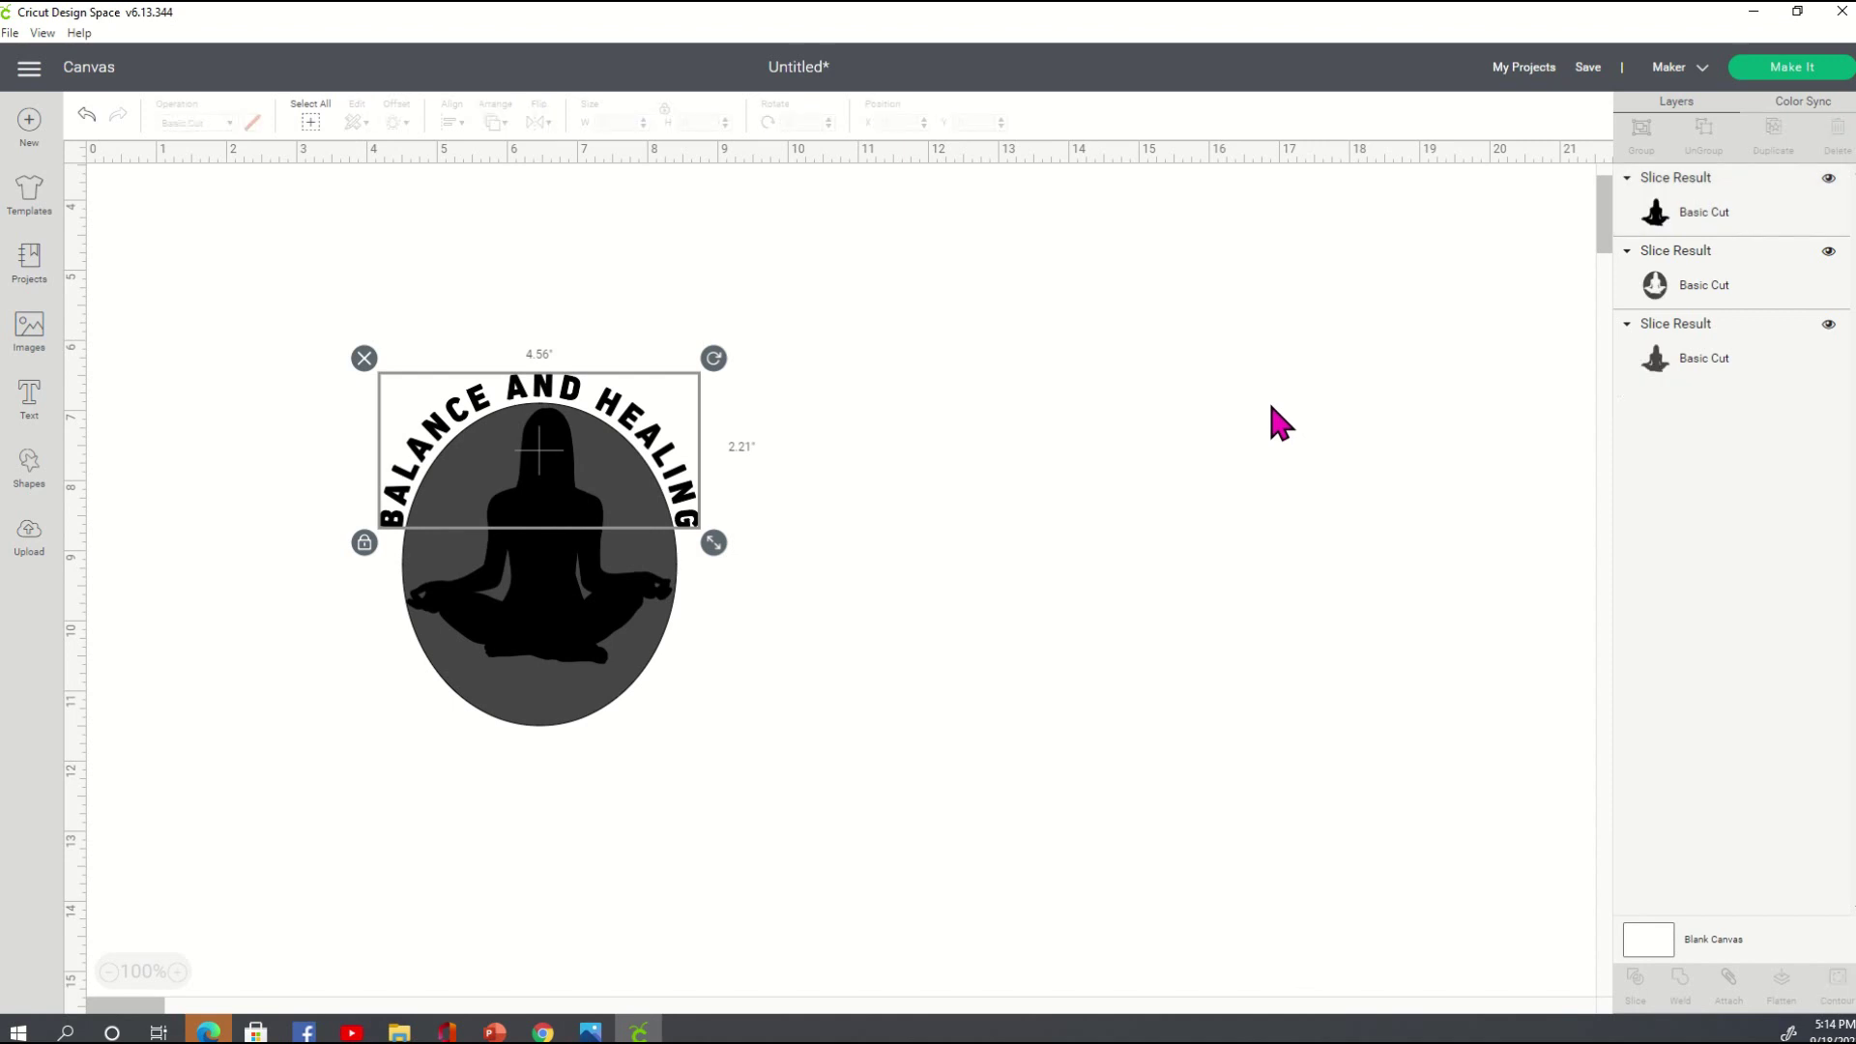
left_click(1722, 286)
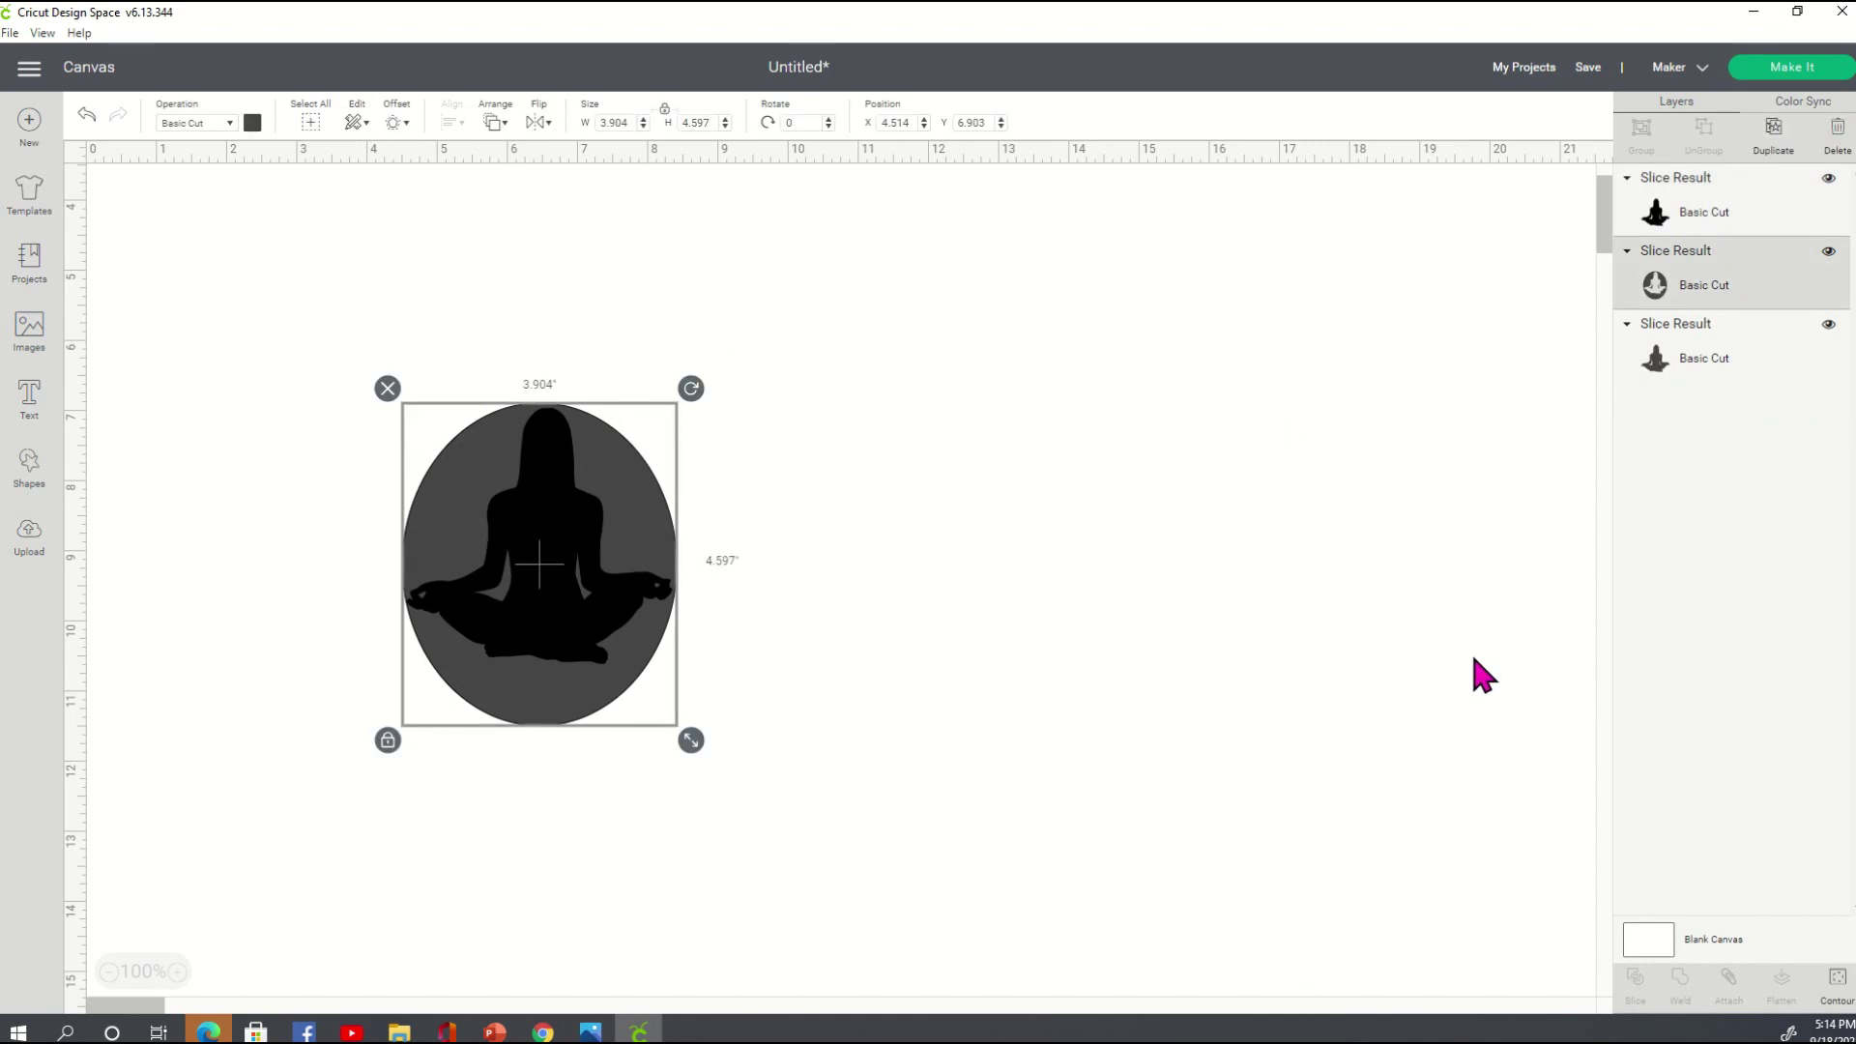
key("Delete")
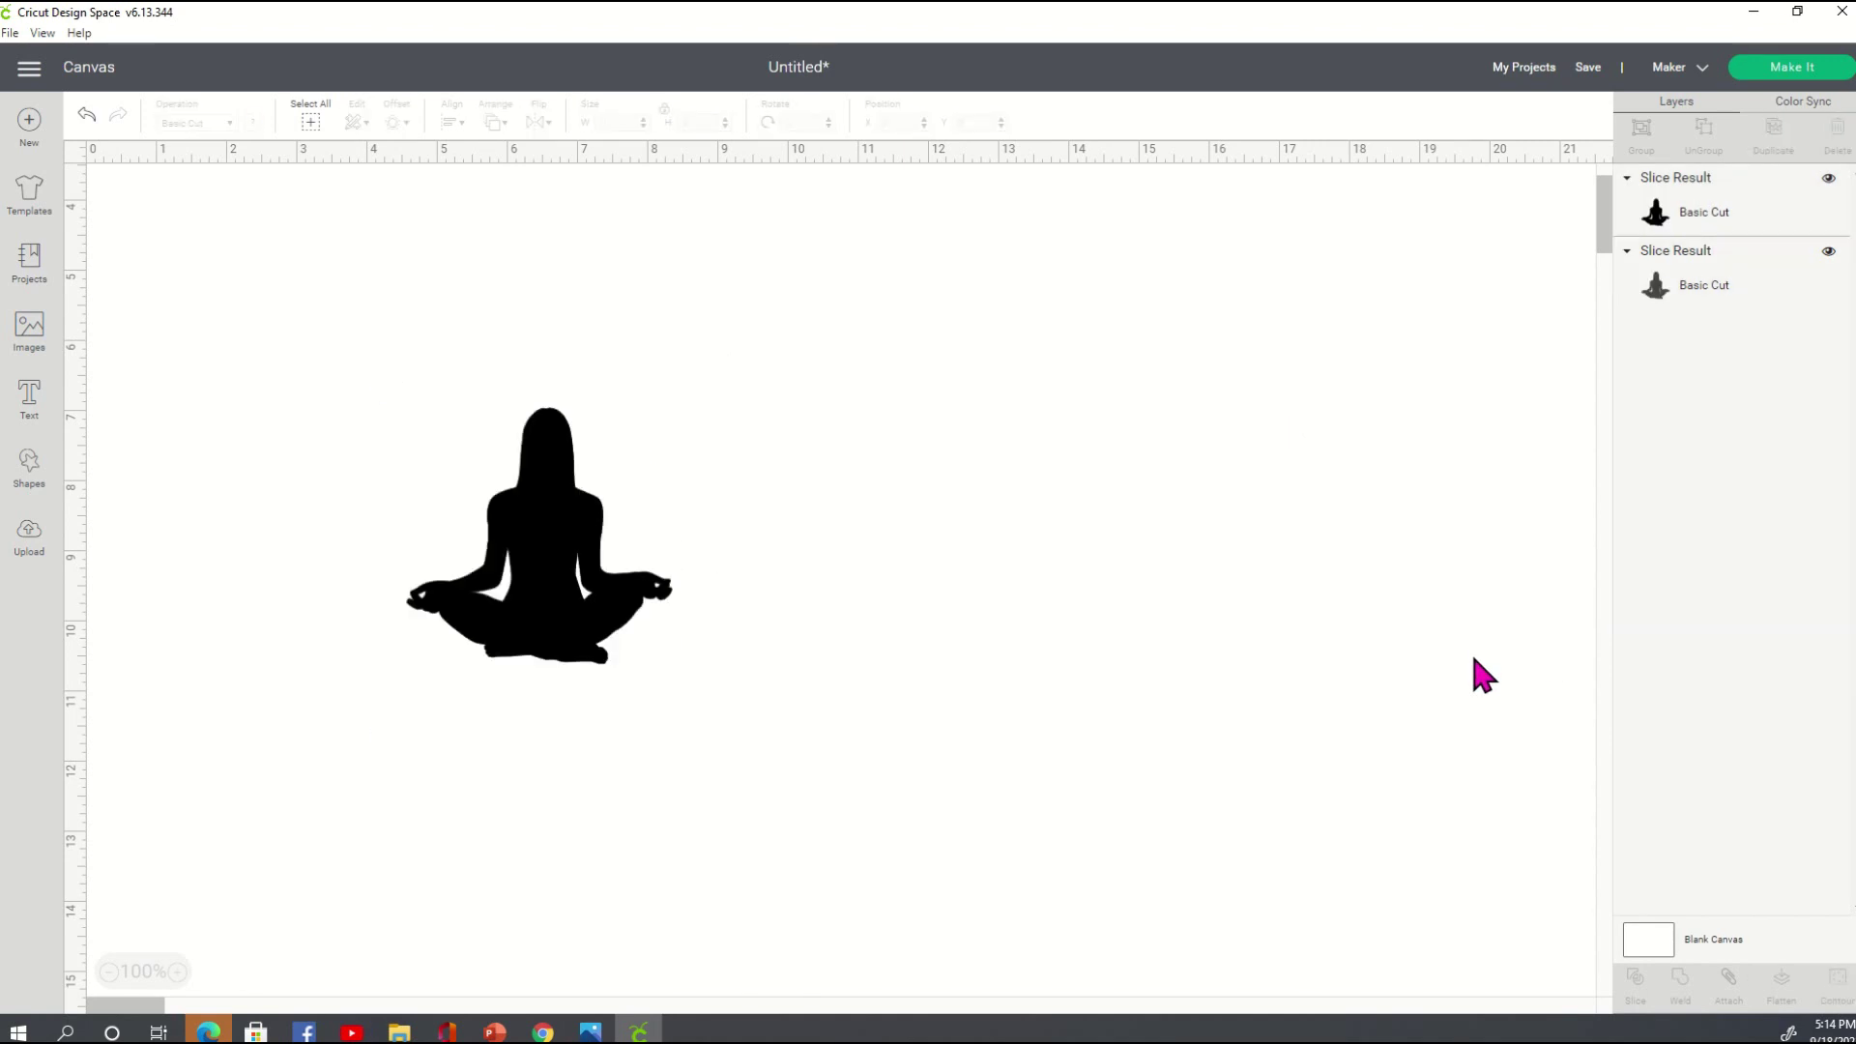
left_click(1697, 282)
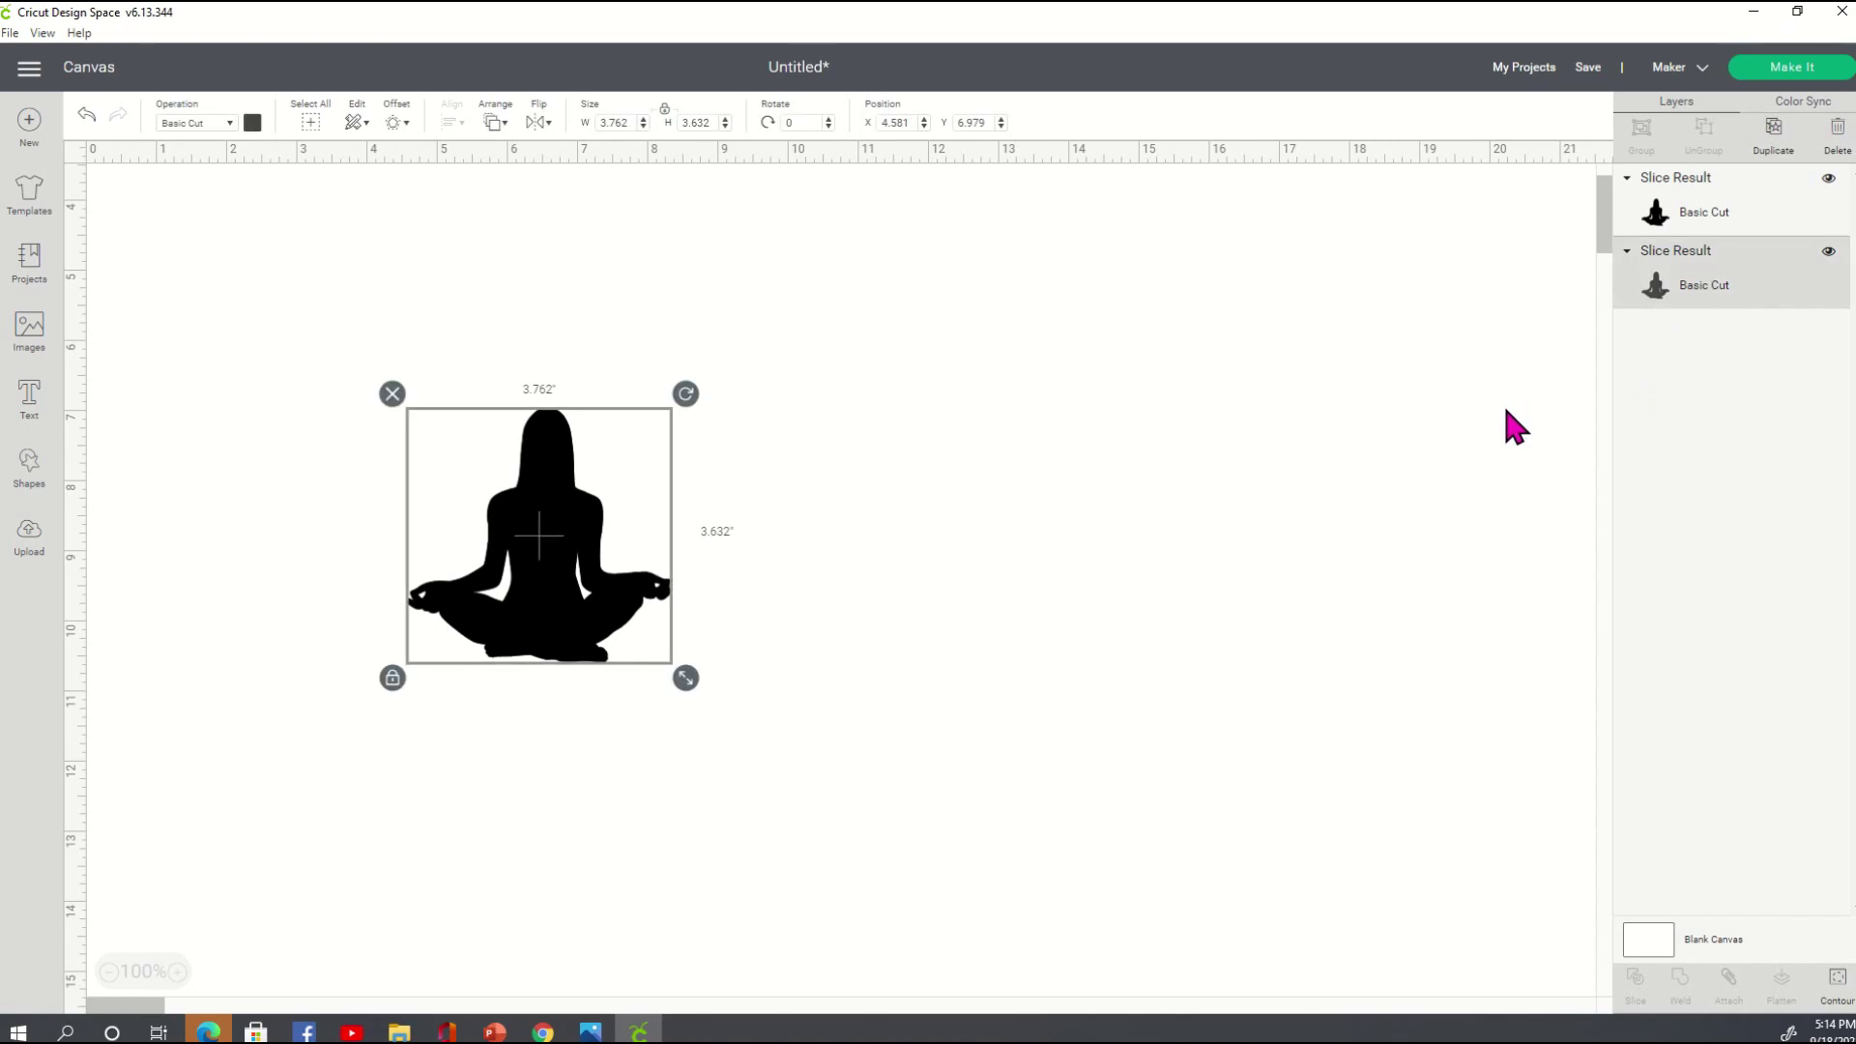
key("Delete")
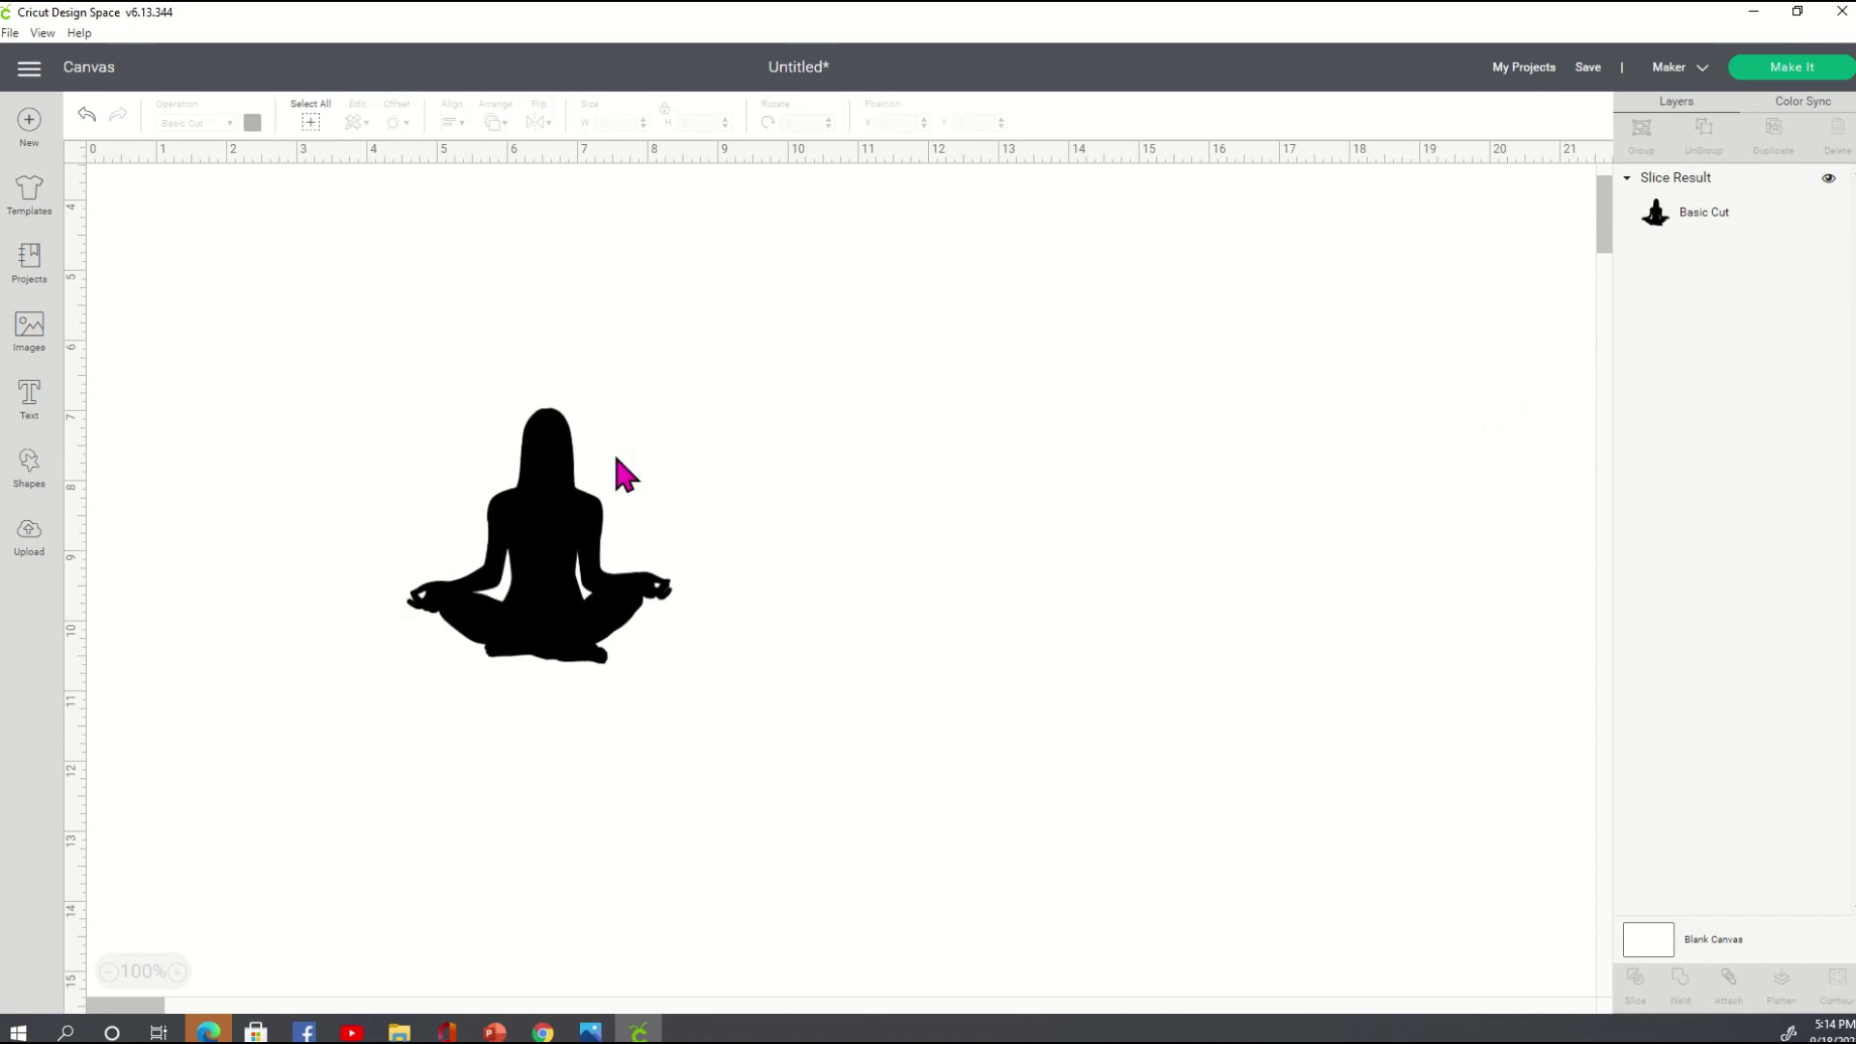
- Enlarge the meditating figure to about 8.13 × 7.86 inches and place it at about X 2.47, Y 6.62
left_click(510, 580)
left_click_drag(679, 684, 550, 701)
left_click(1123, 551)
left_click_drag(556, 406, 596, 514)
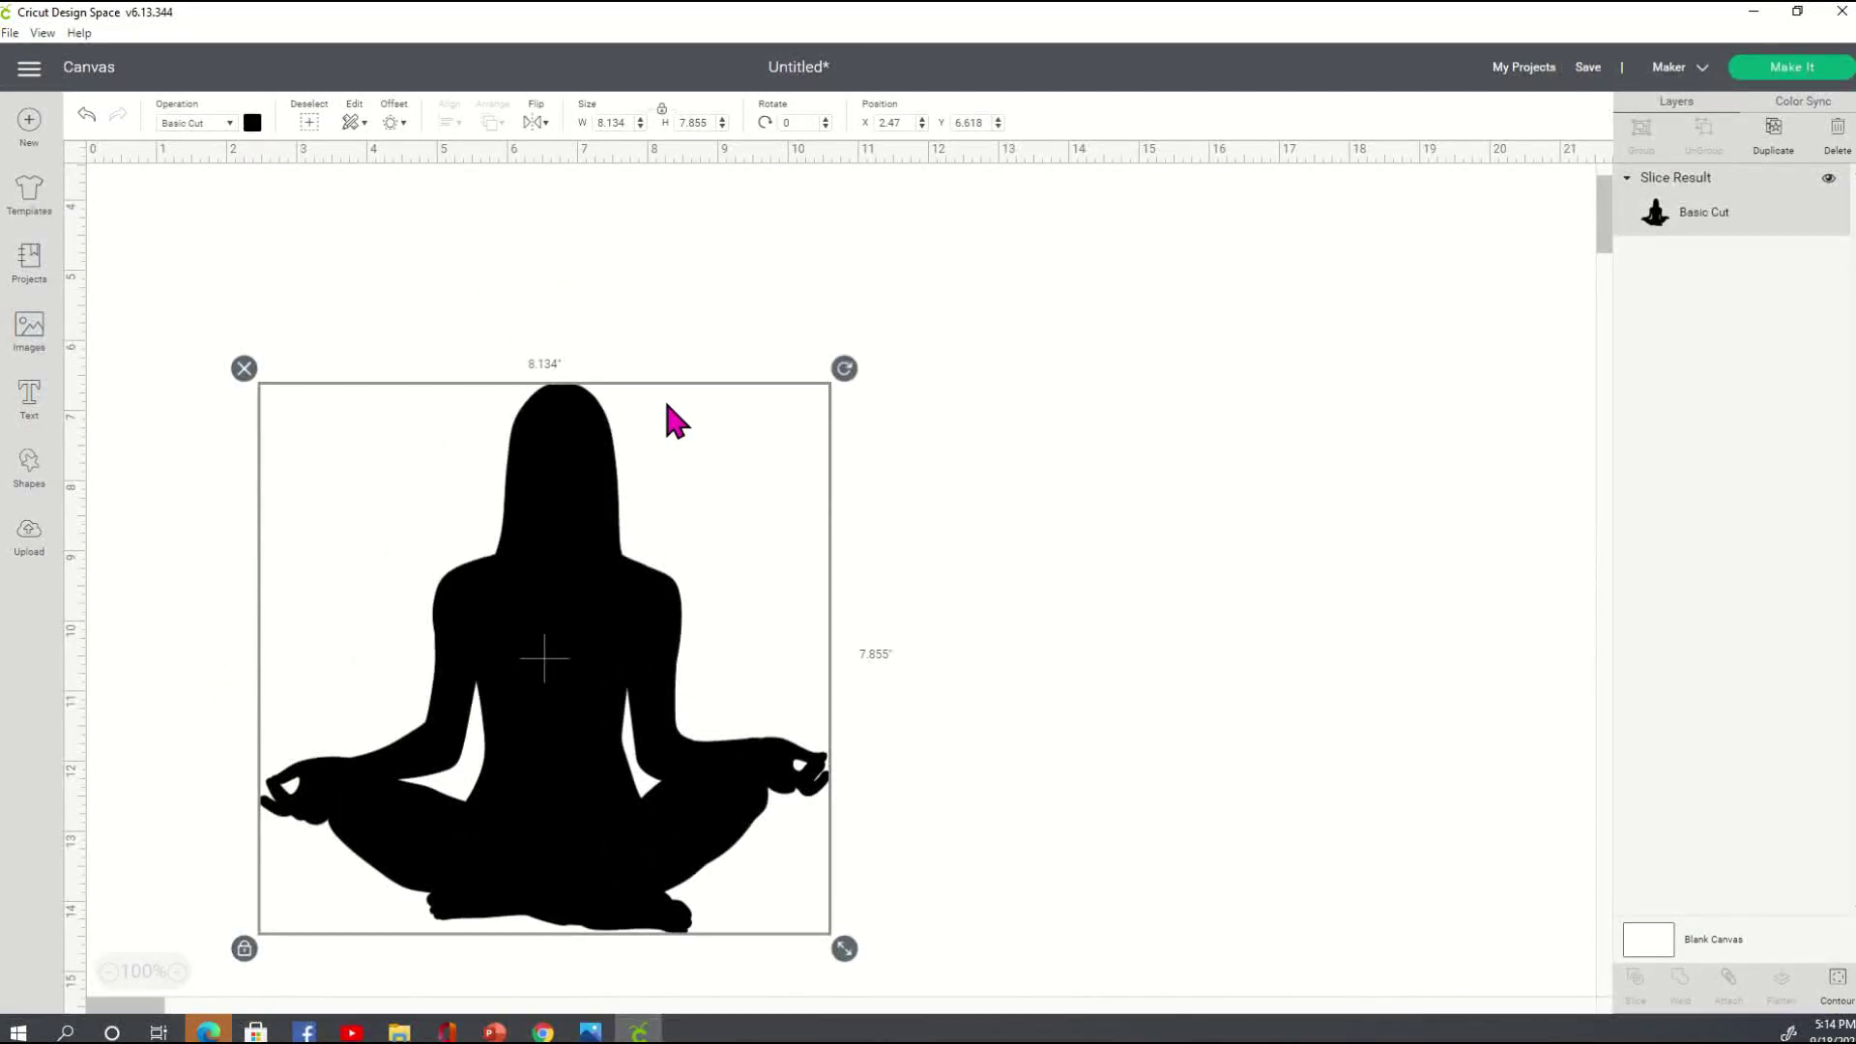
left_click(1000, 503)
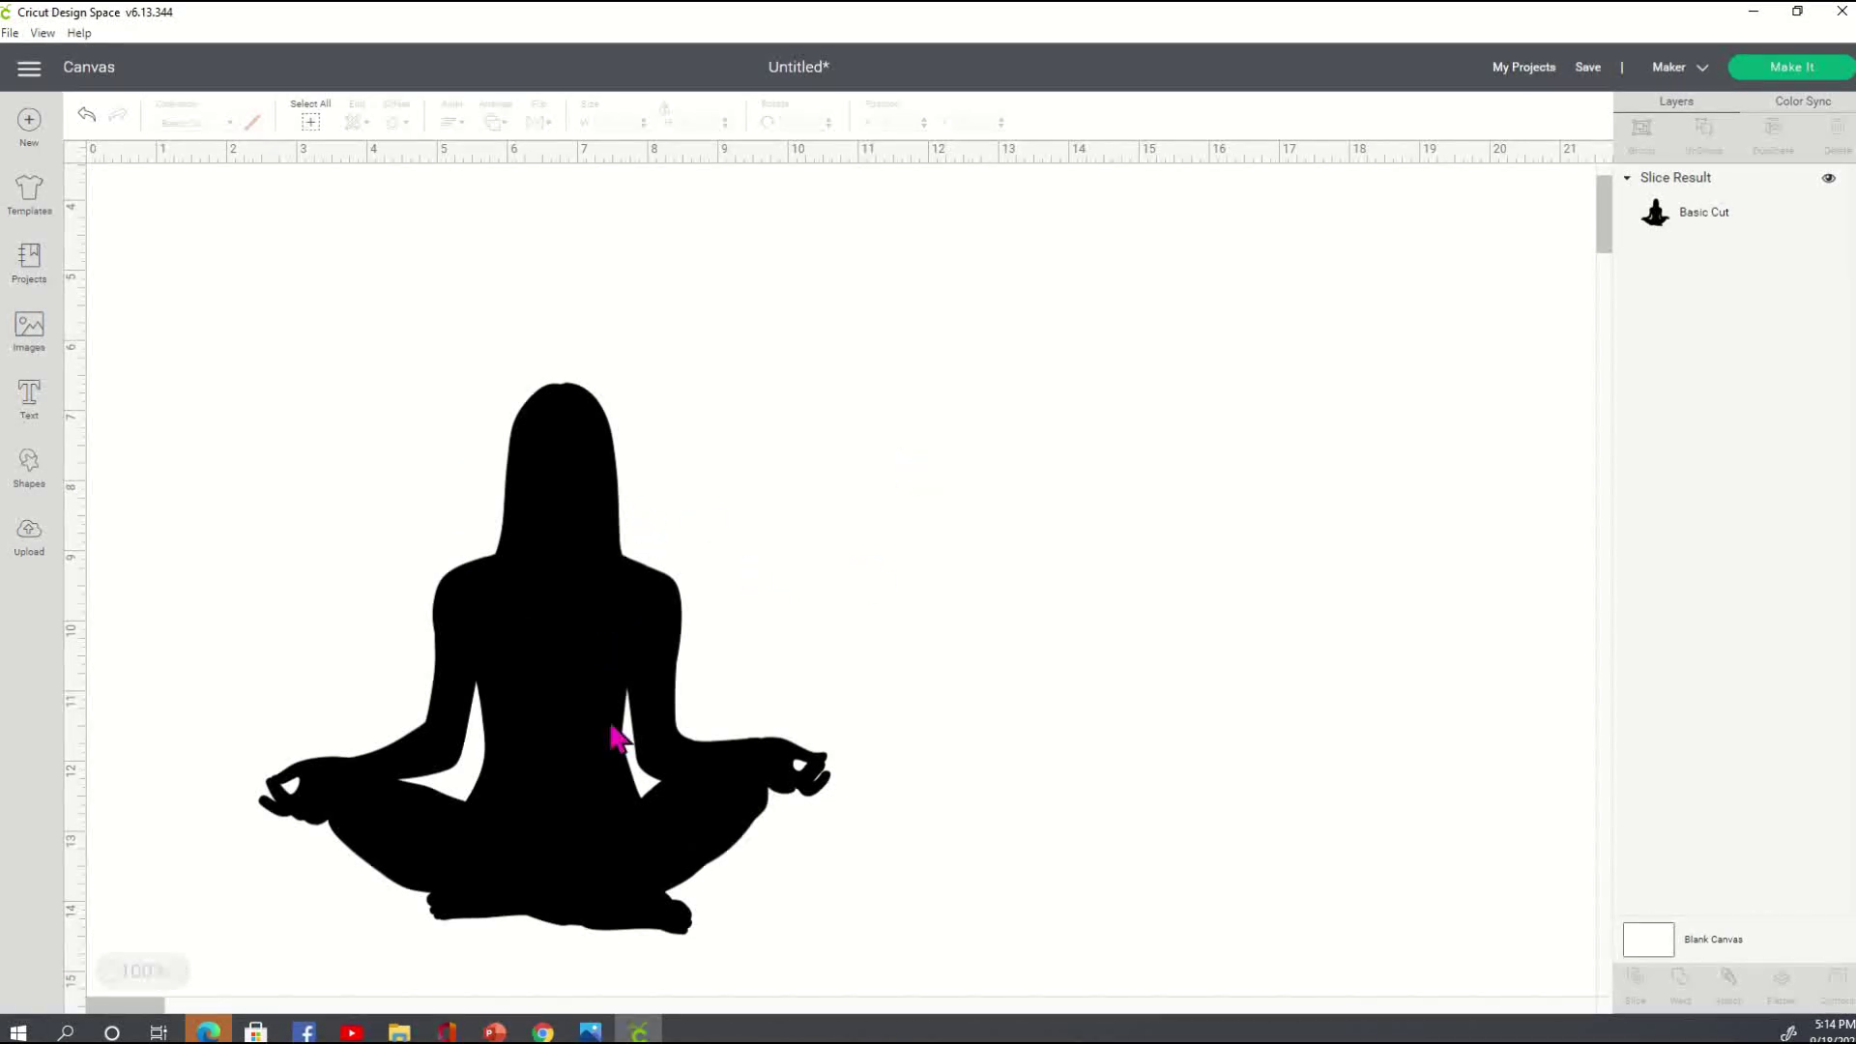
- Open the image library and search the Finish Strong image set for "afro"
left_click(39, 337)
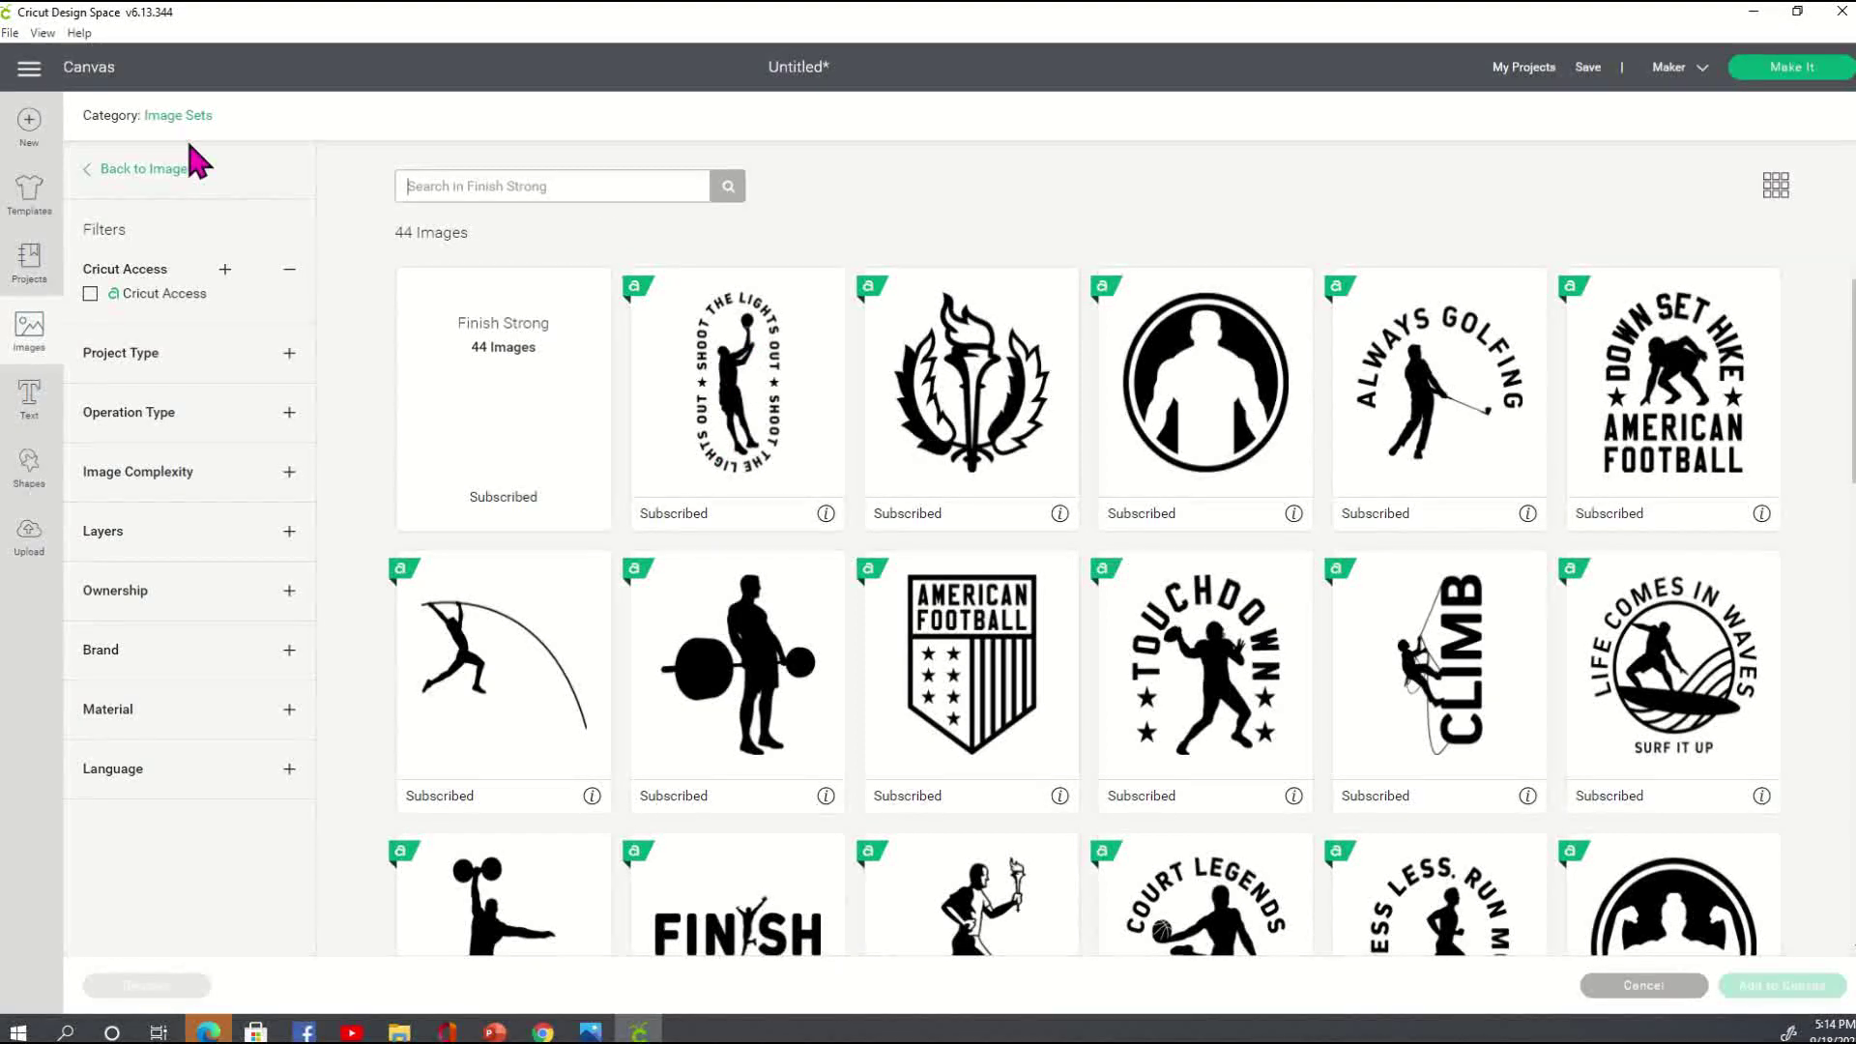
type("afro")
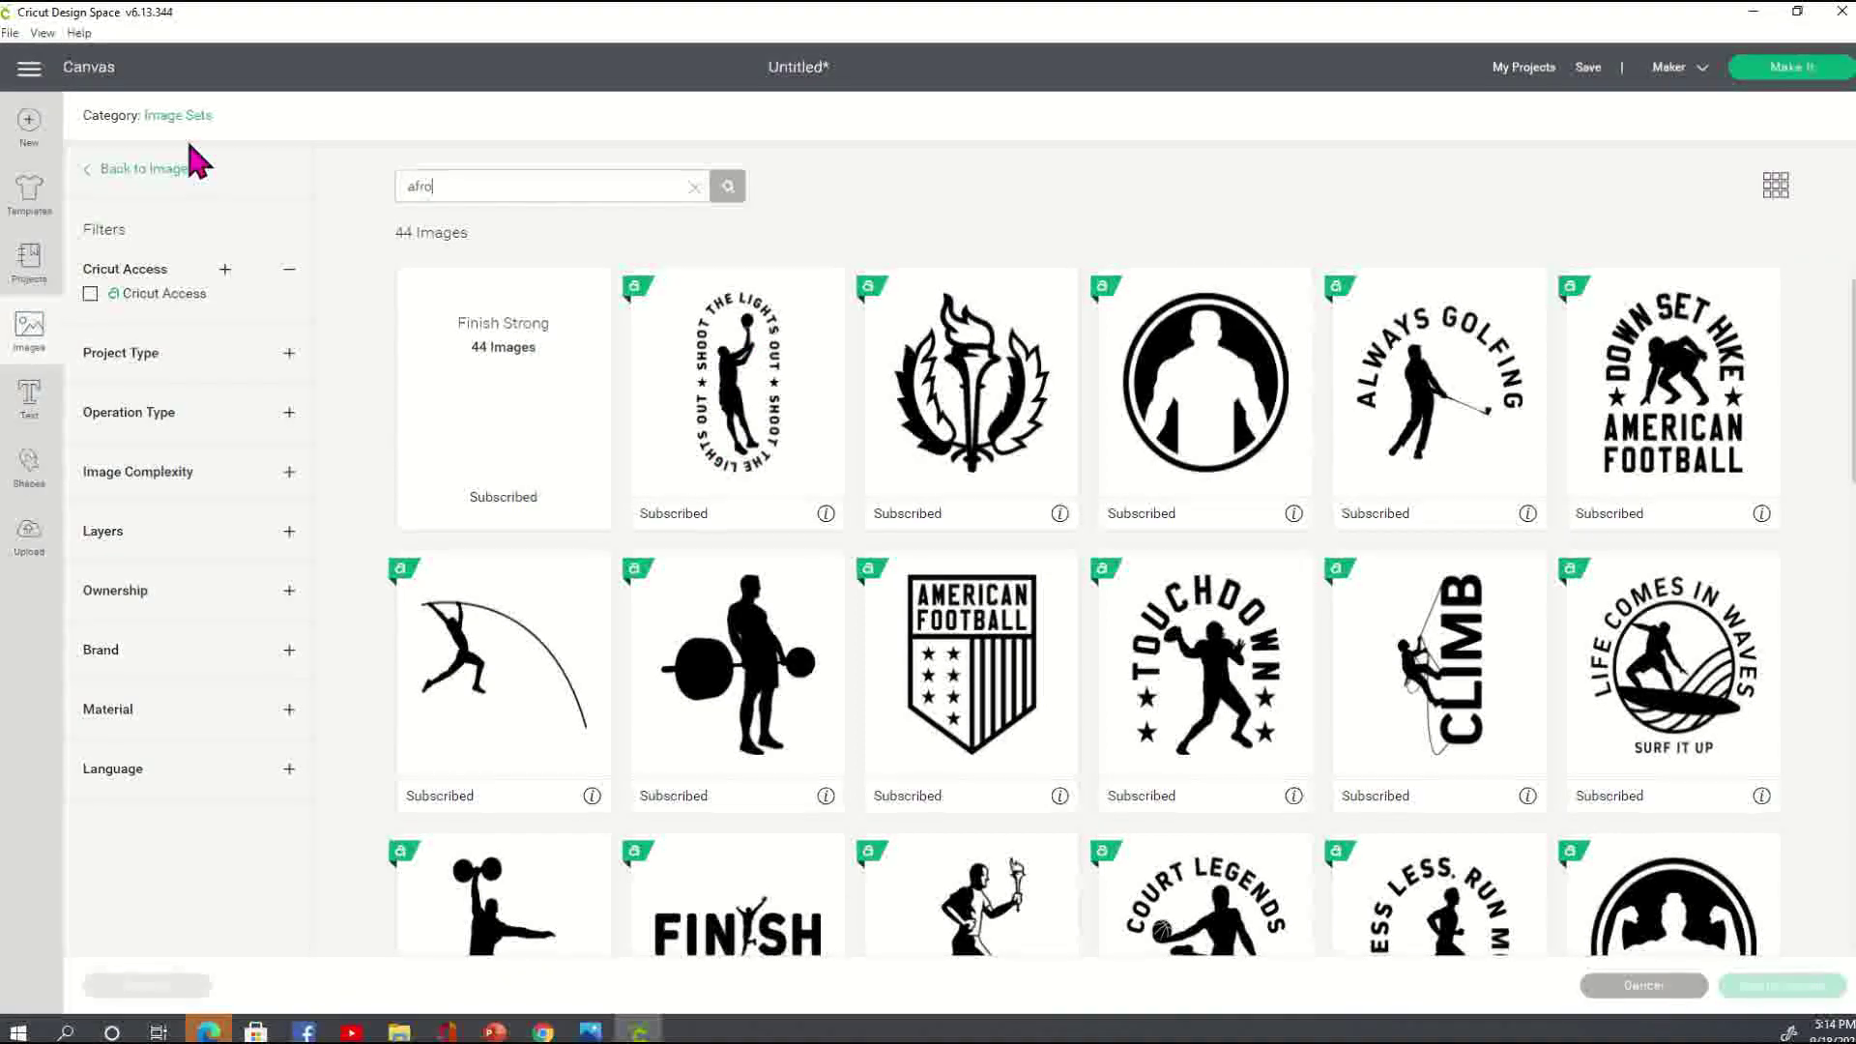
left_click(729, 187)
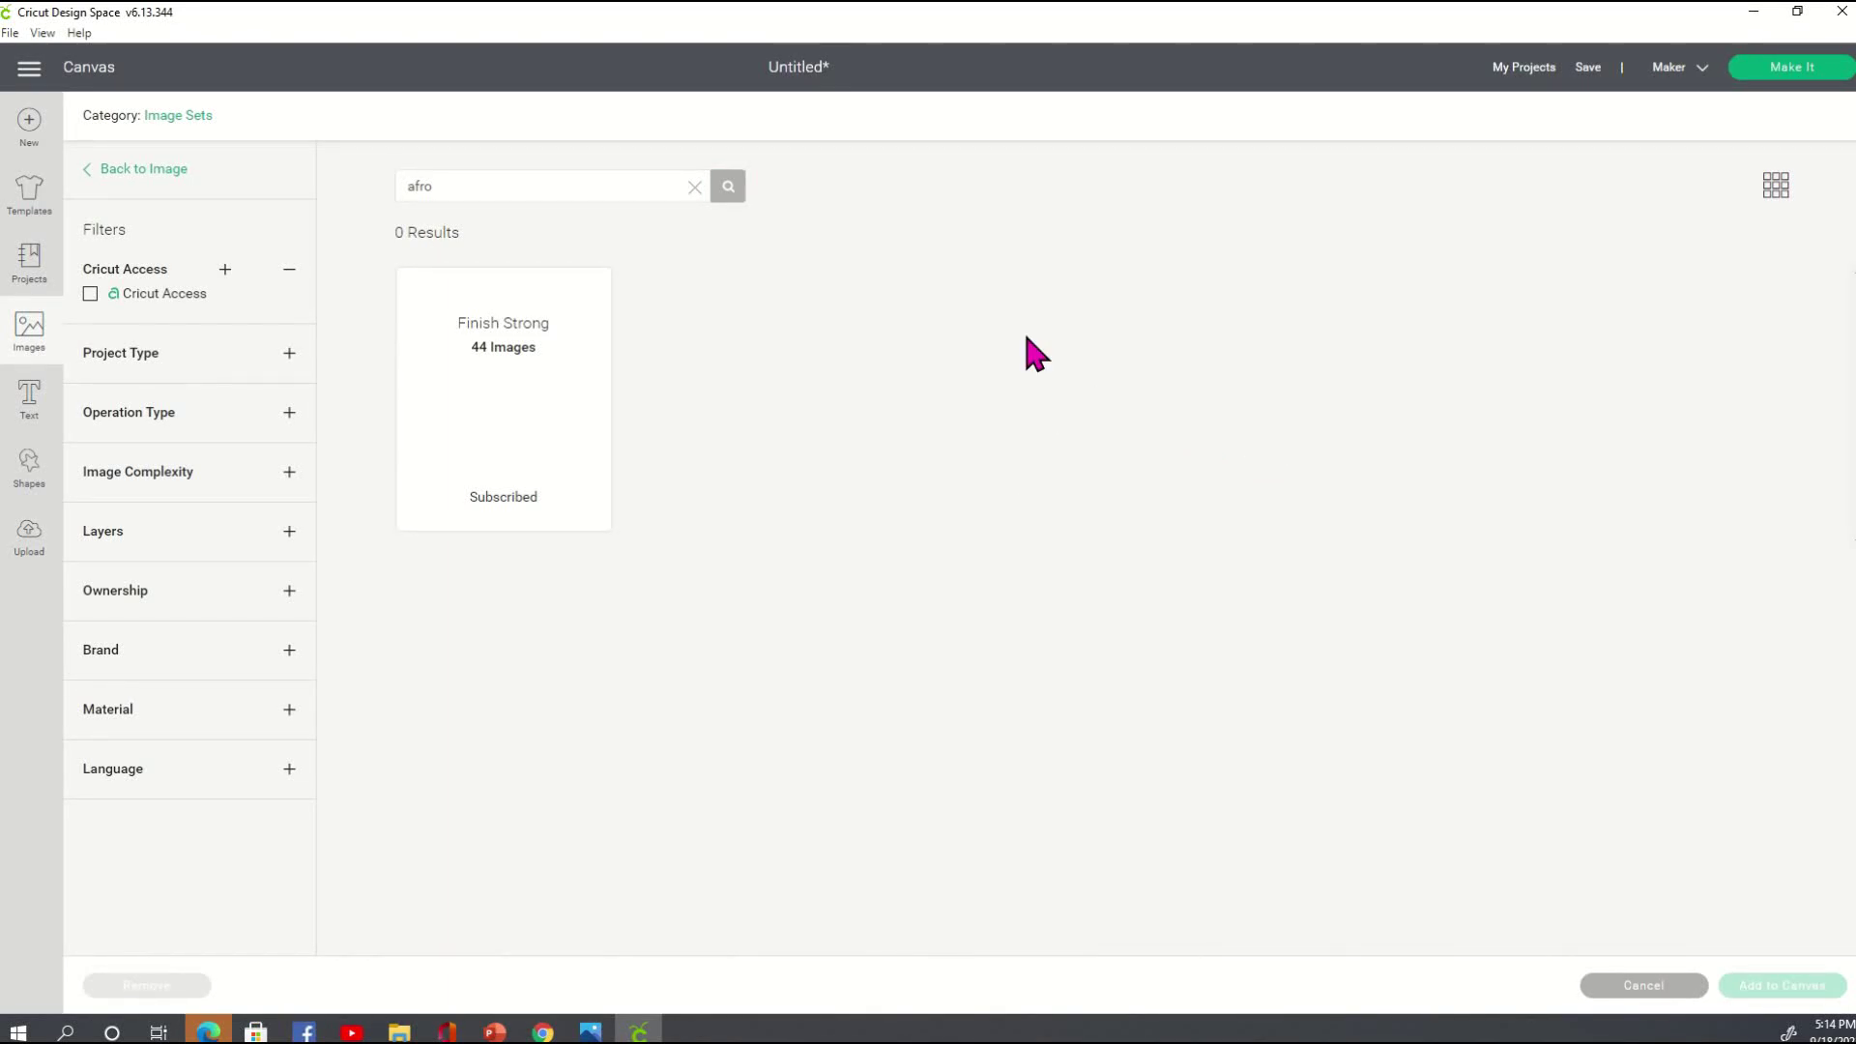
triple_click(702, 198)
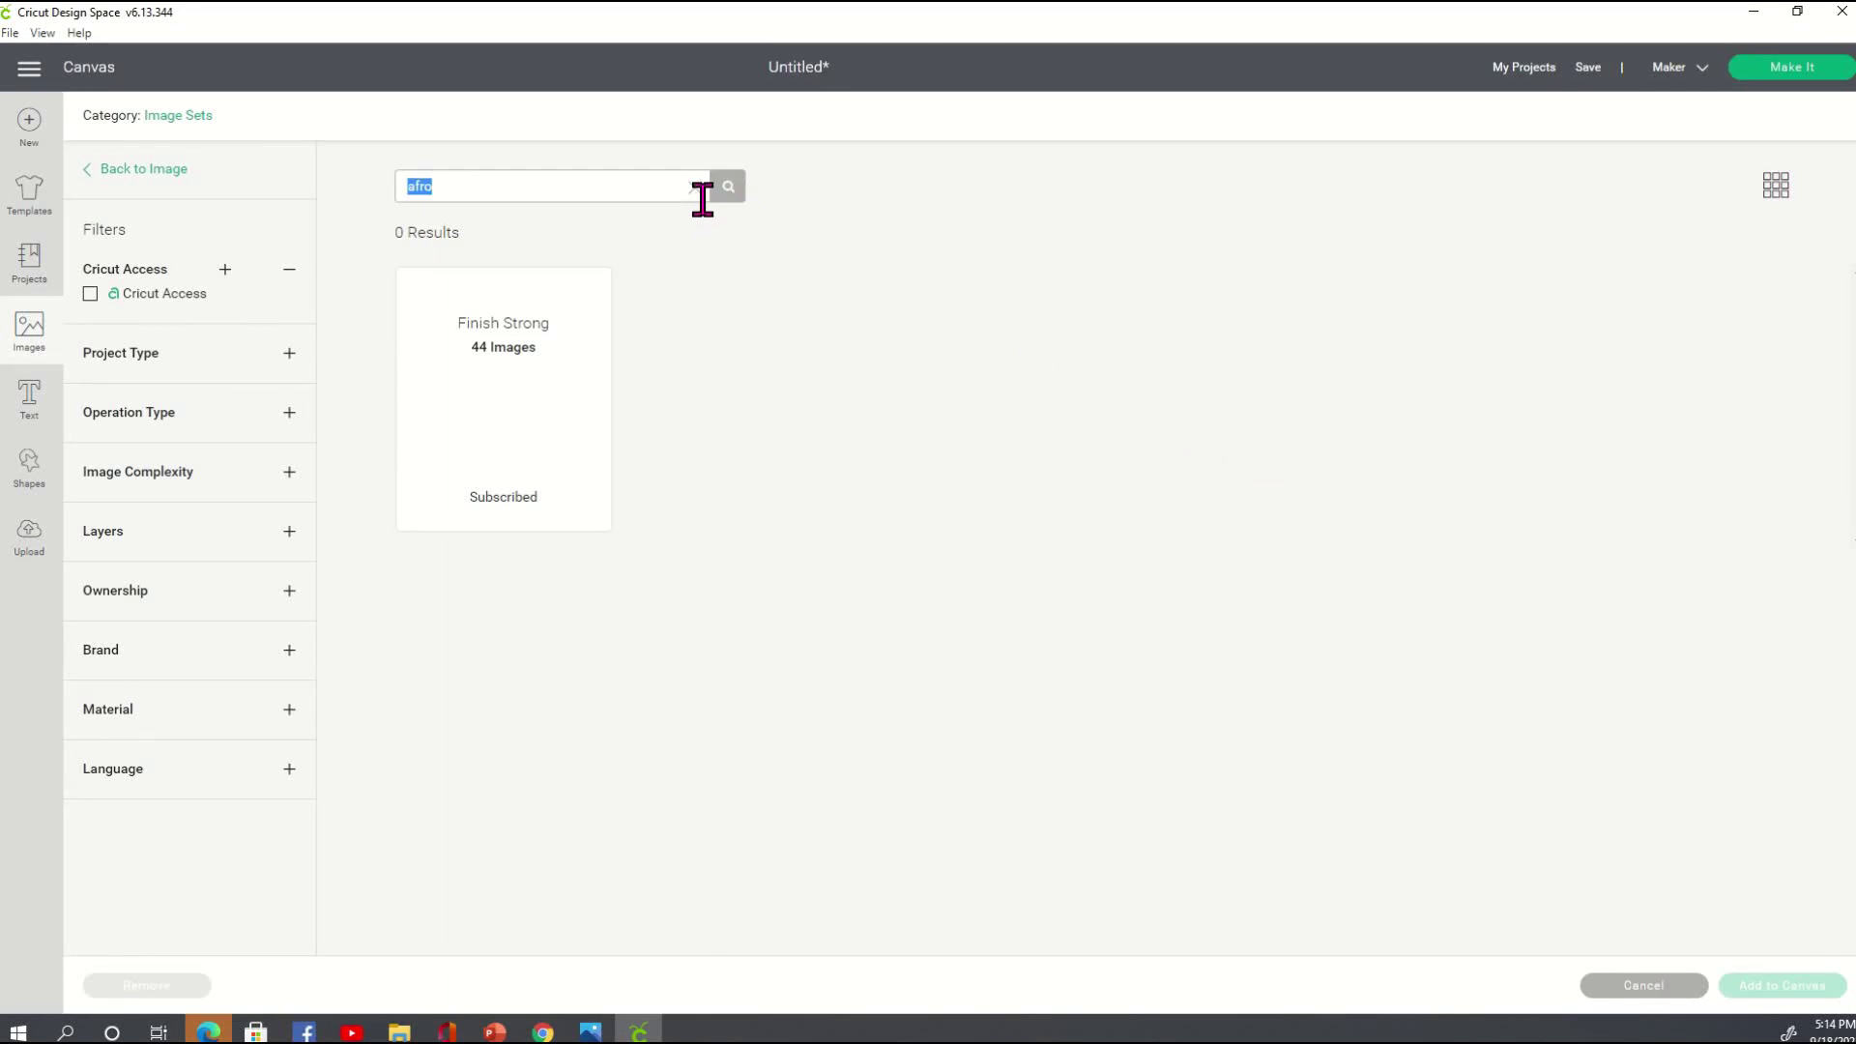
left_click(572, 373)
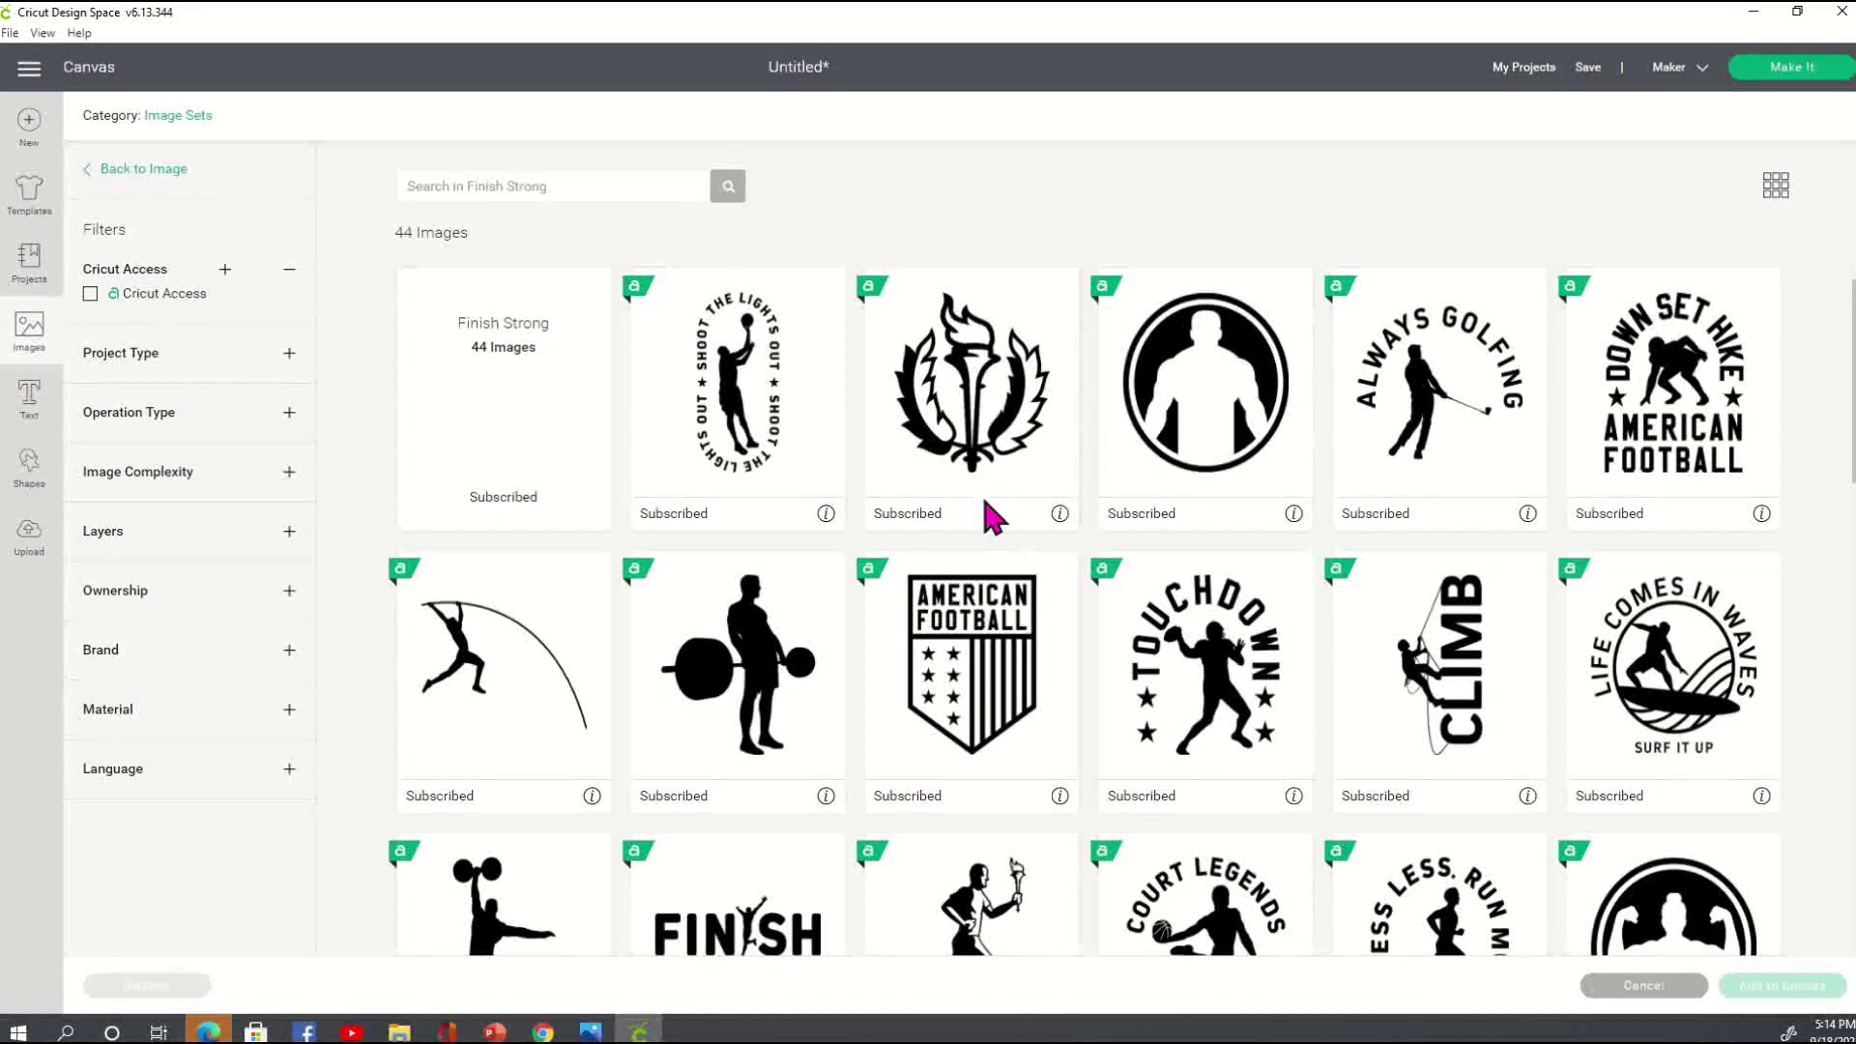
scroll(1054, 816, "down", 7)
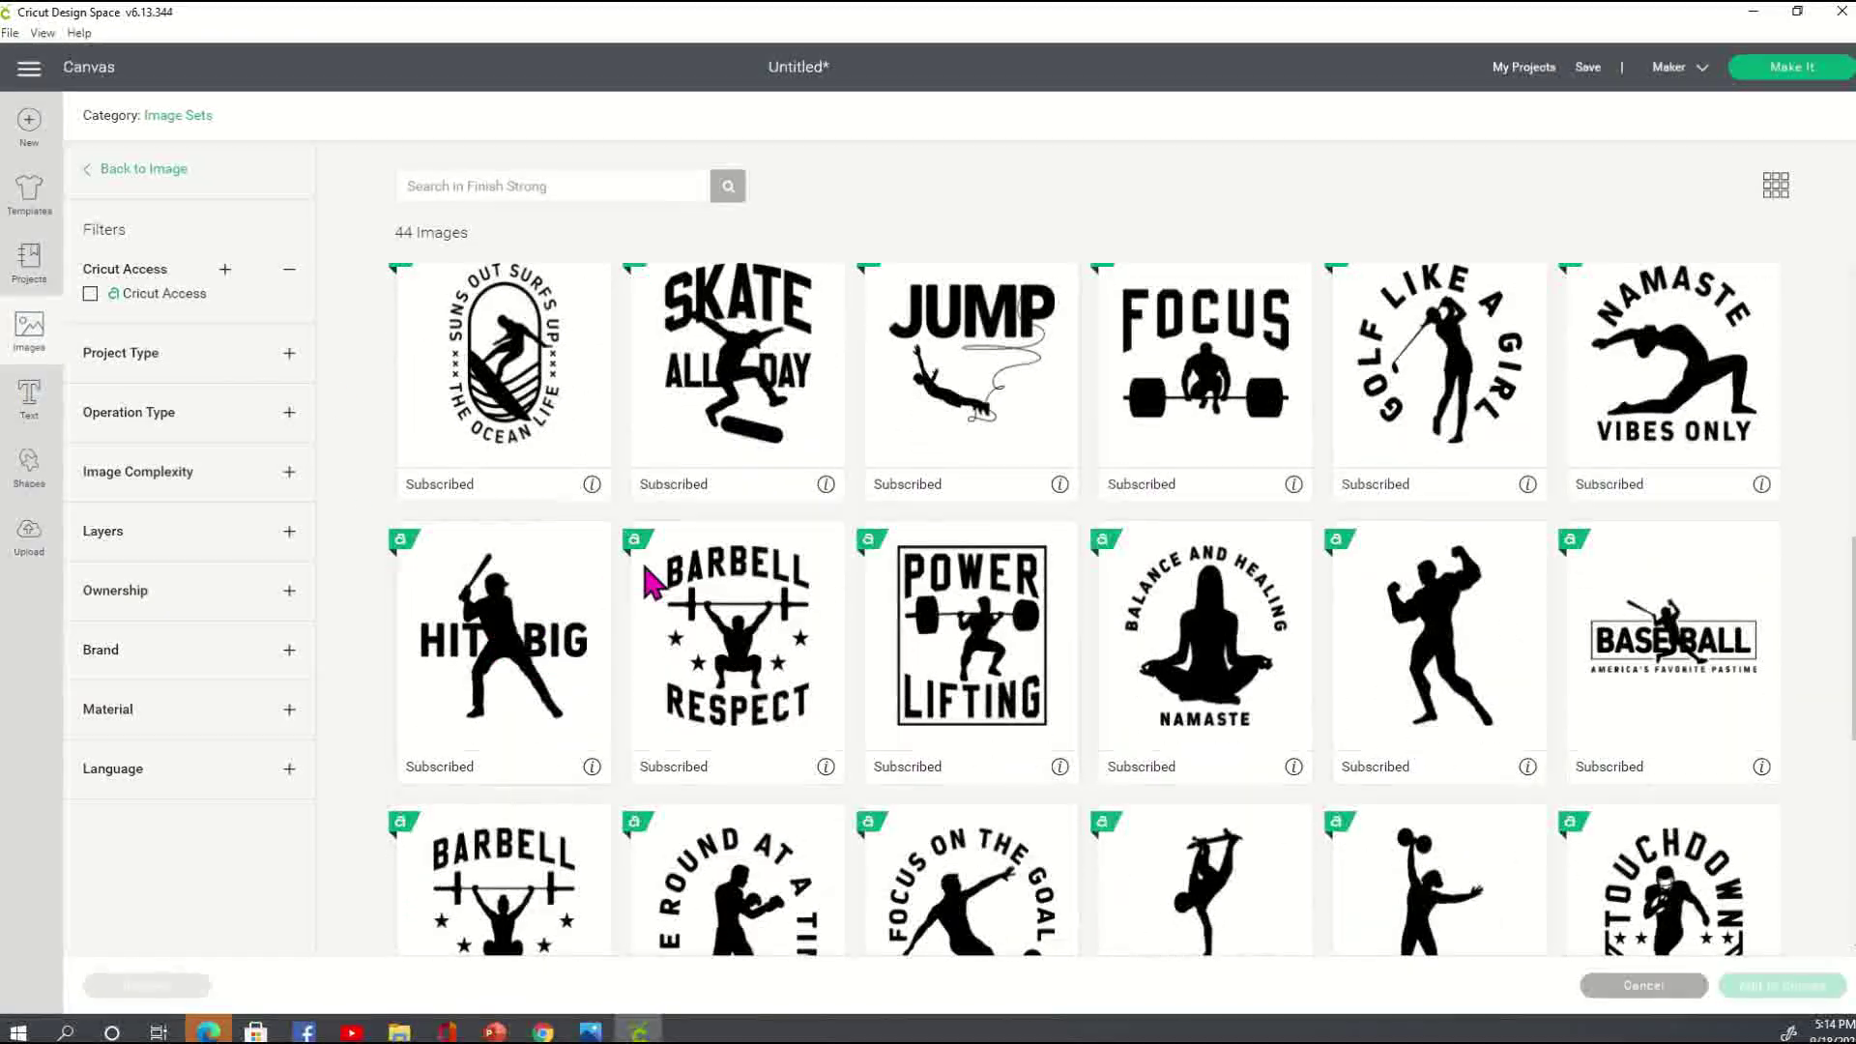
scroll(502, 503, "up", 8)
left_click(581, 185)
type("afro")
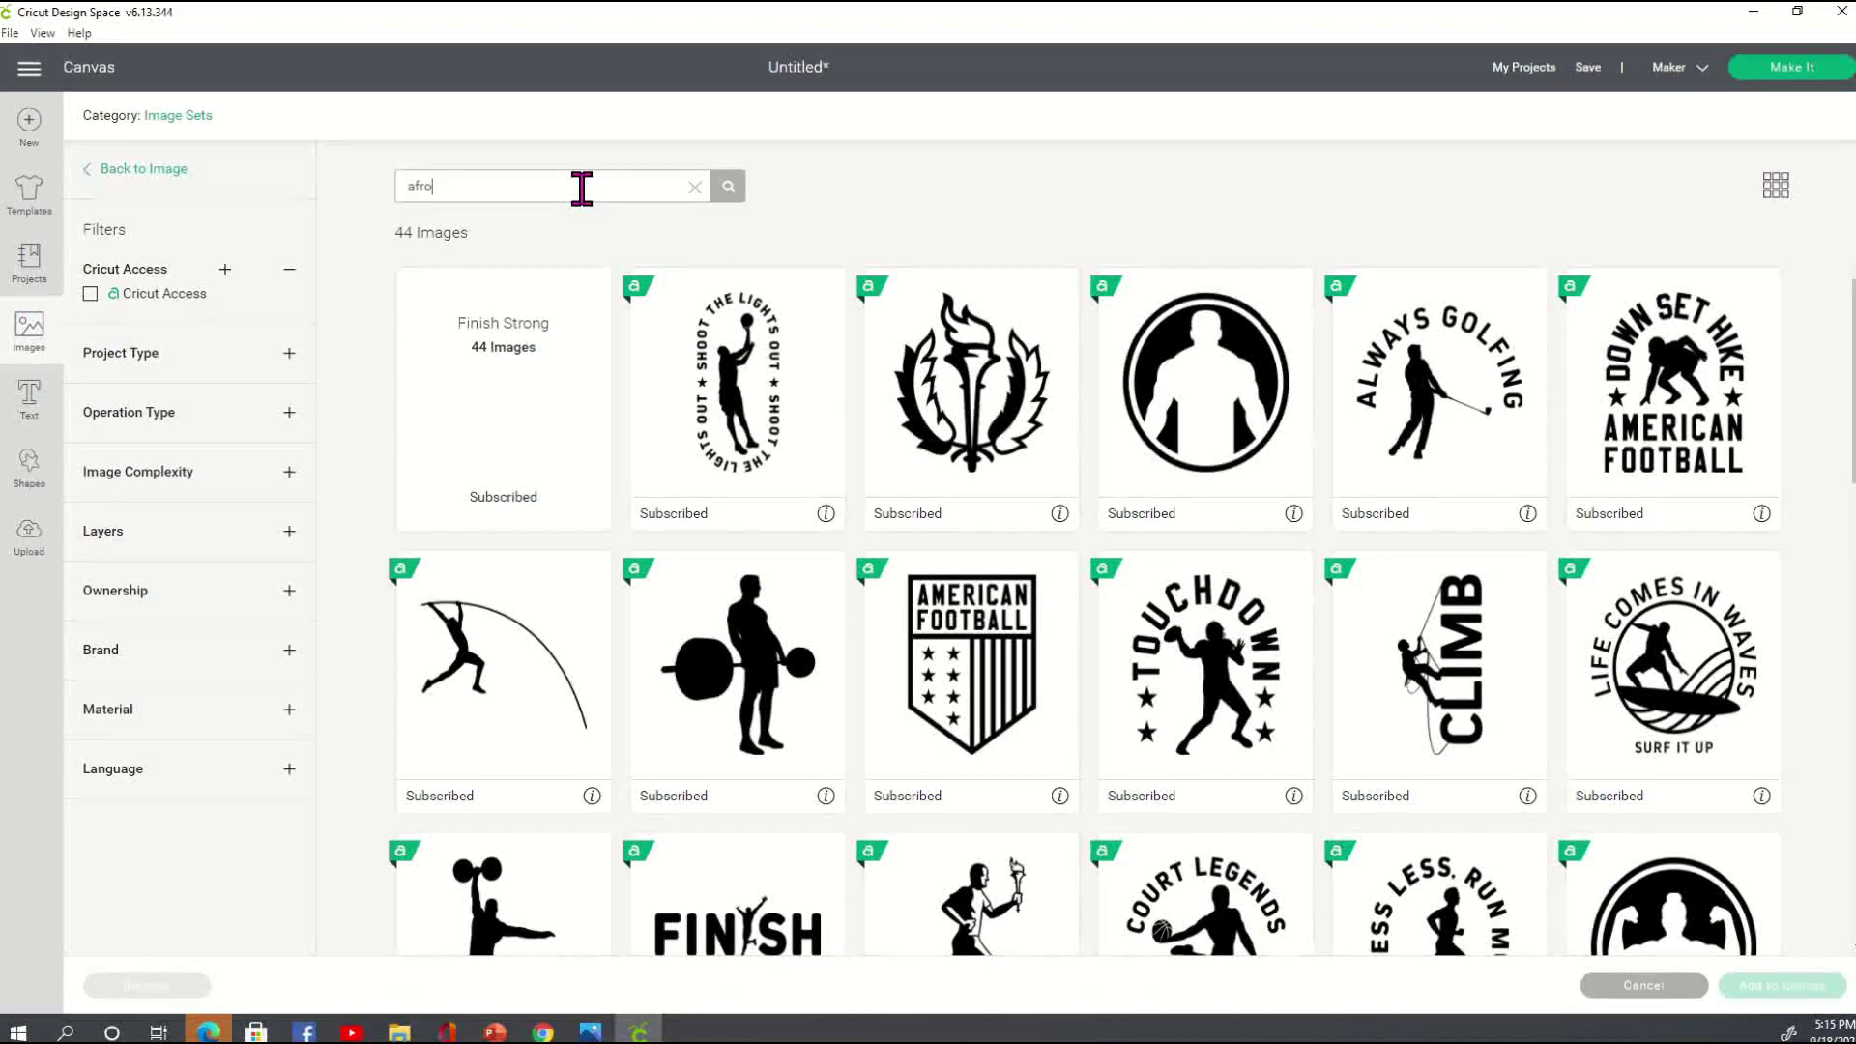
left_click(731, 190)
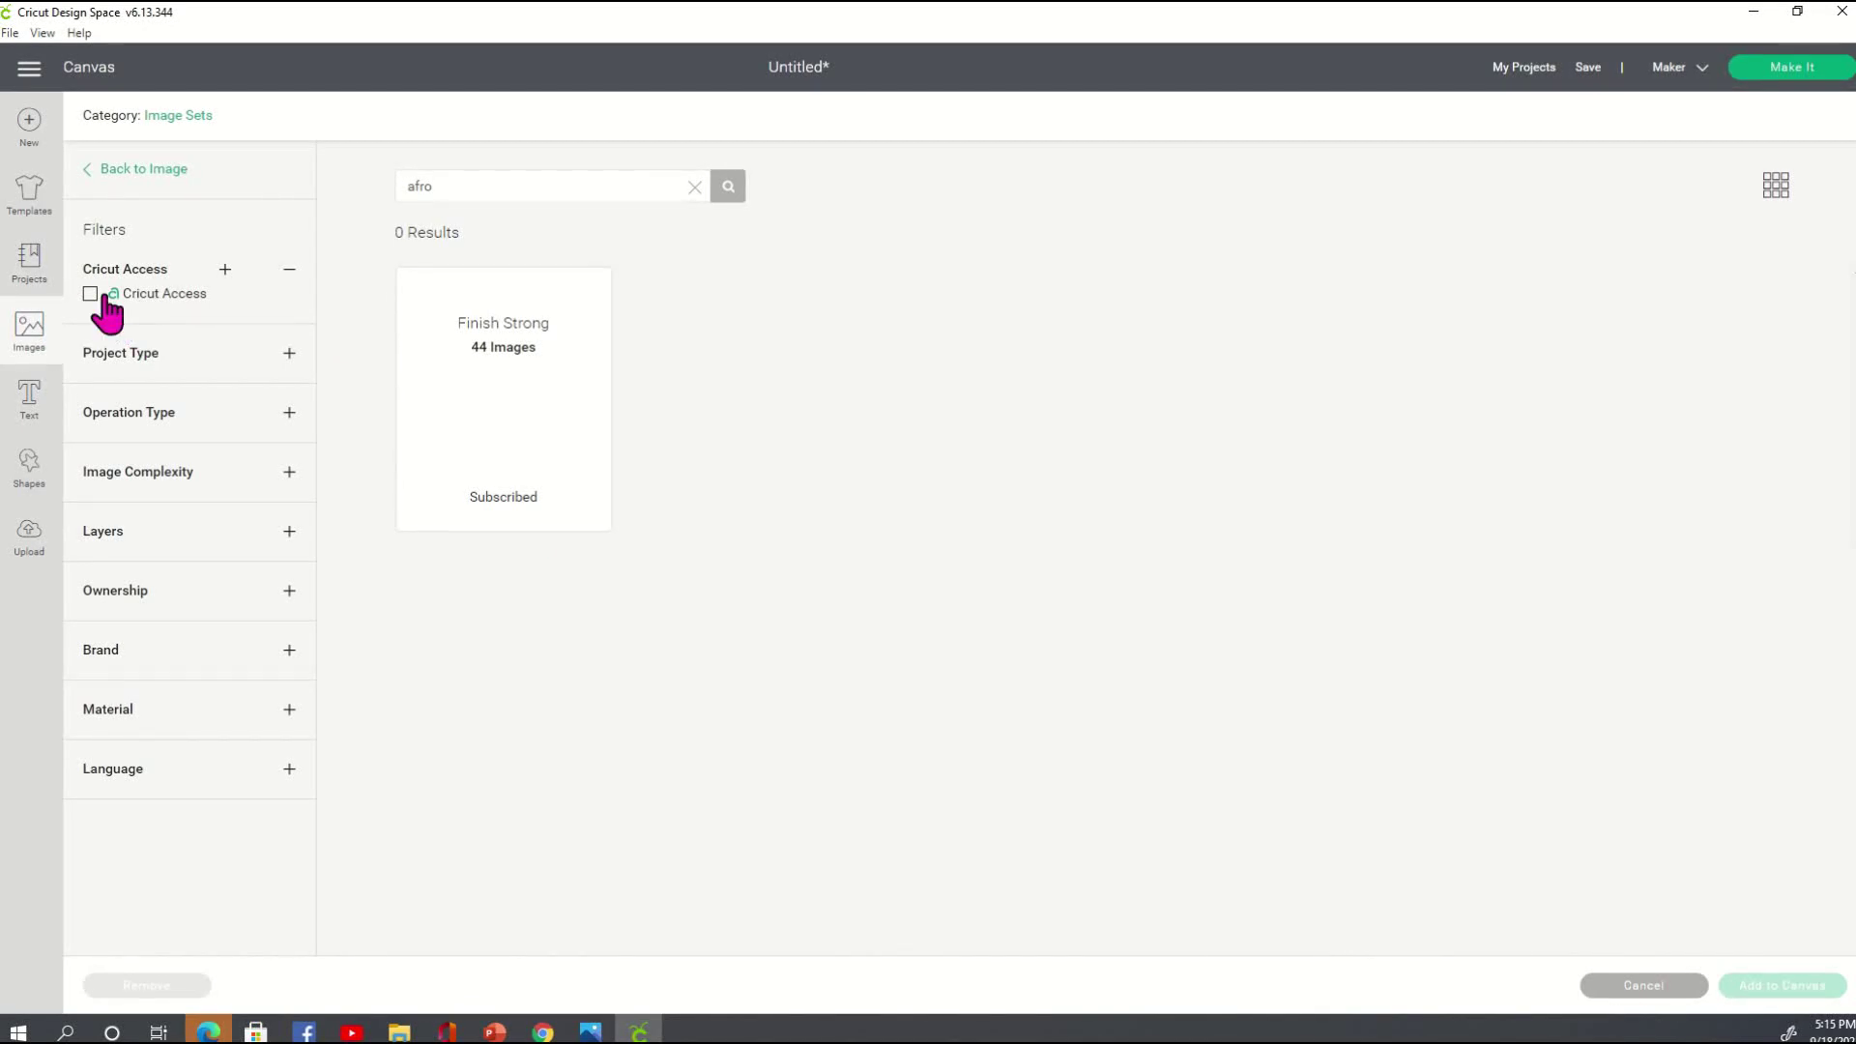
- Return to the full image library, search all images for "afro" and browse the results
left_click(149, 170)
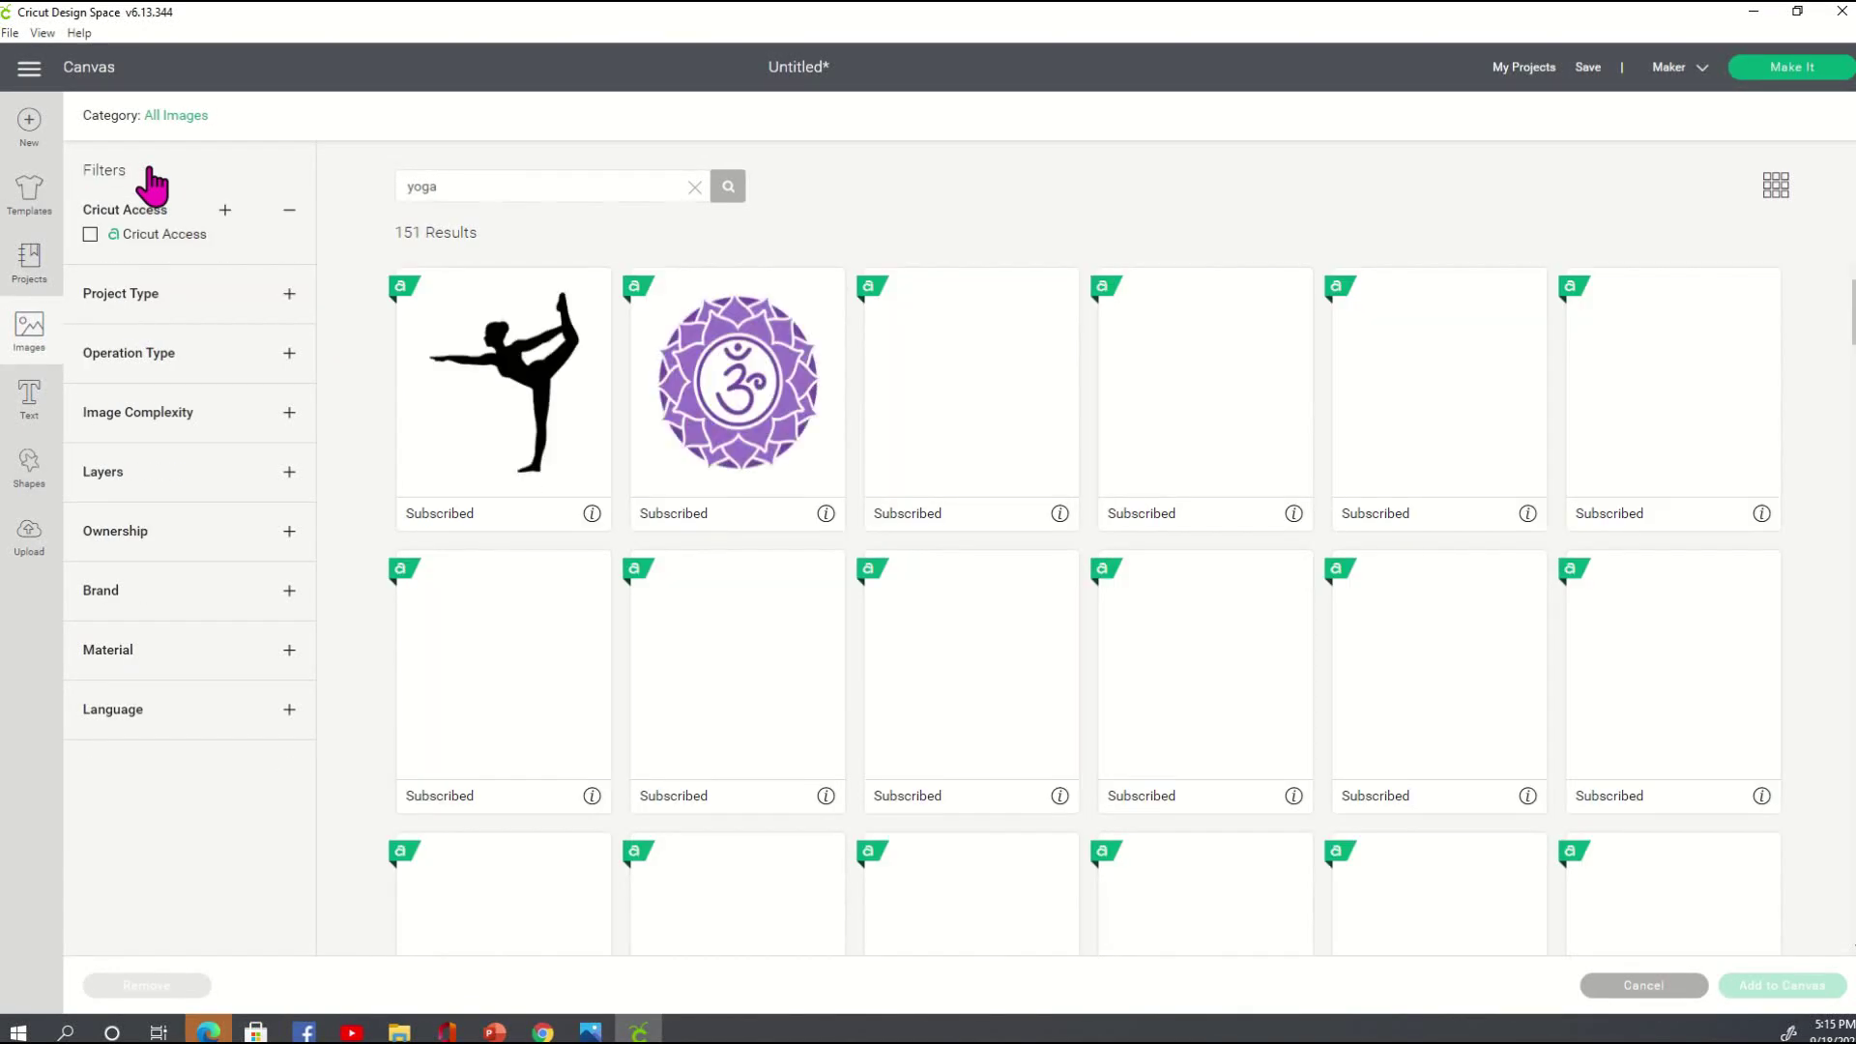
double_click(608, 187)
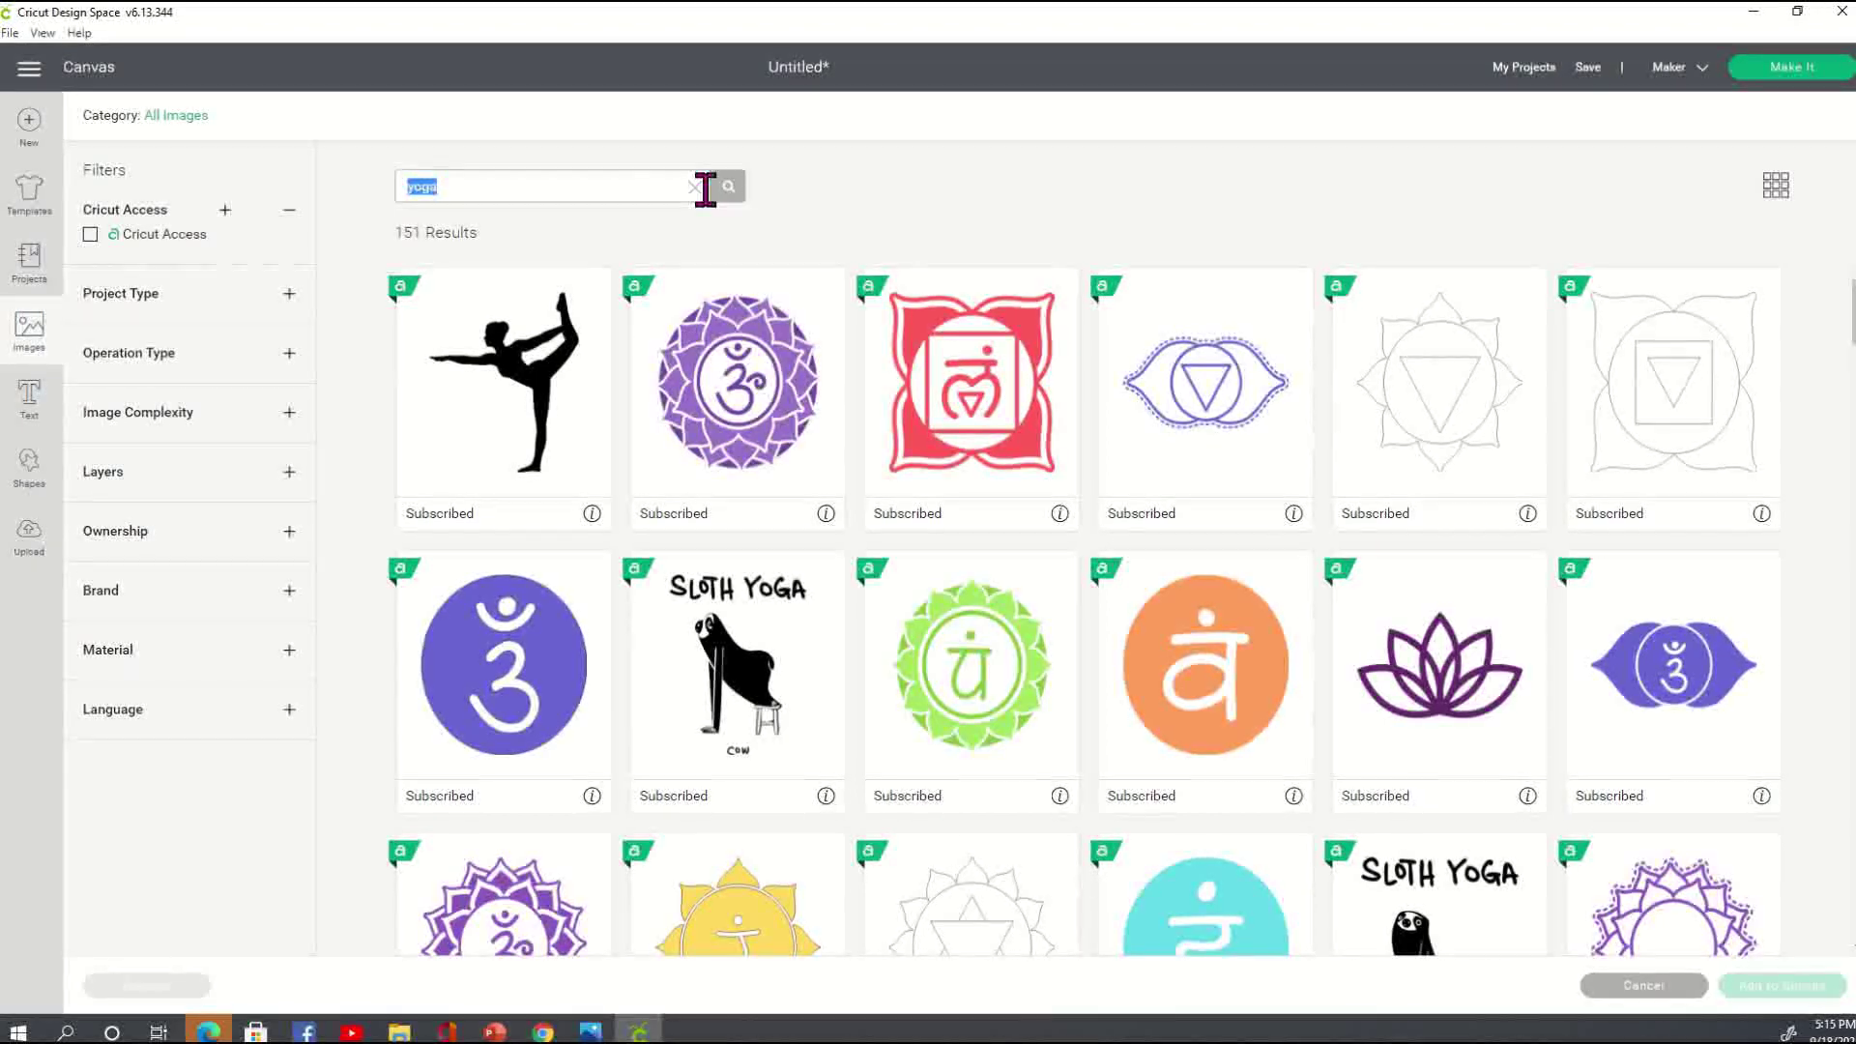
key("BackSpace")
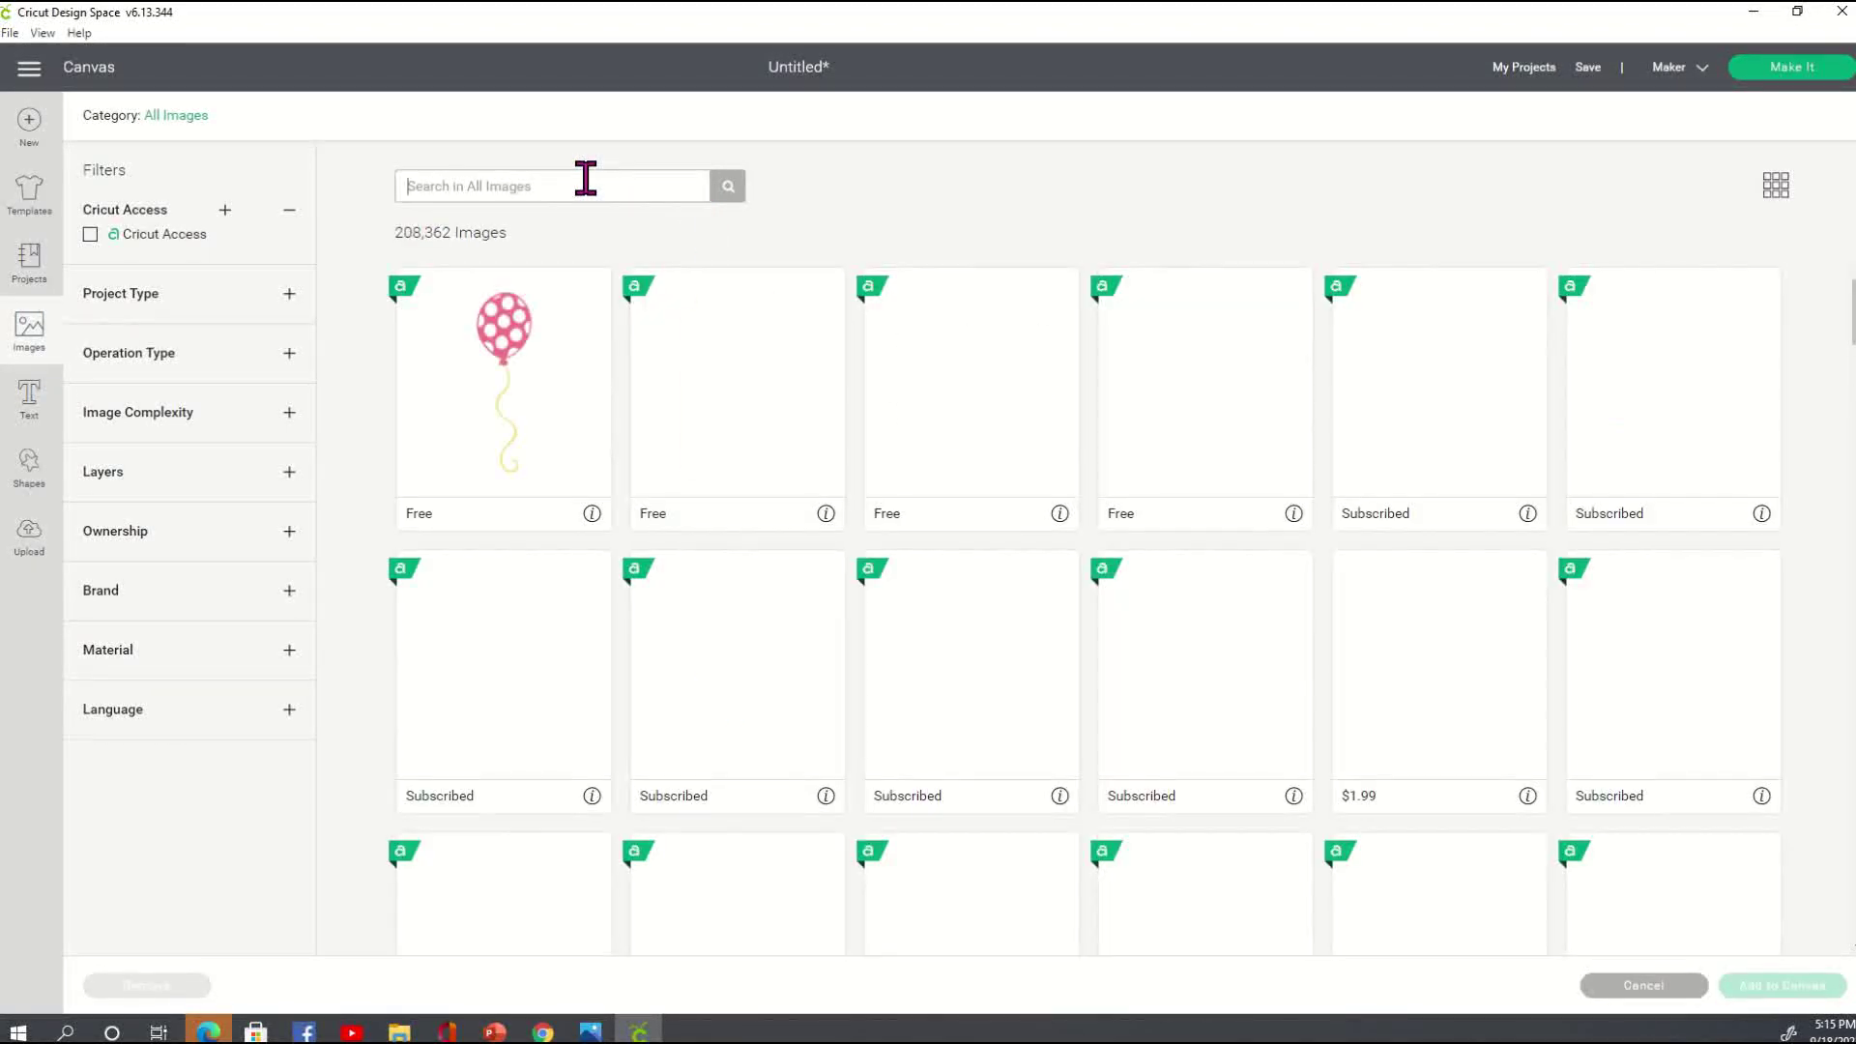
type("af")
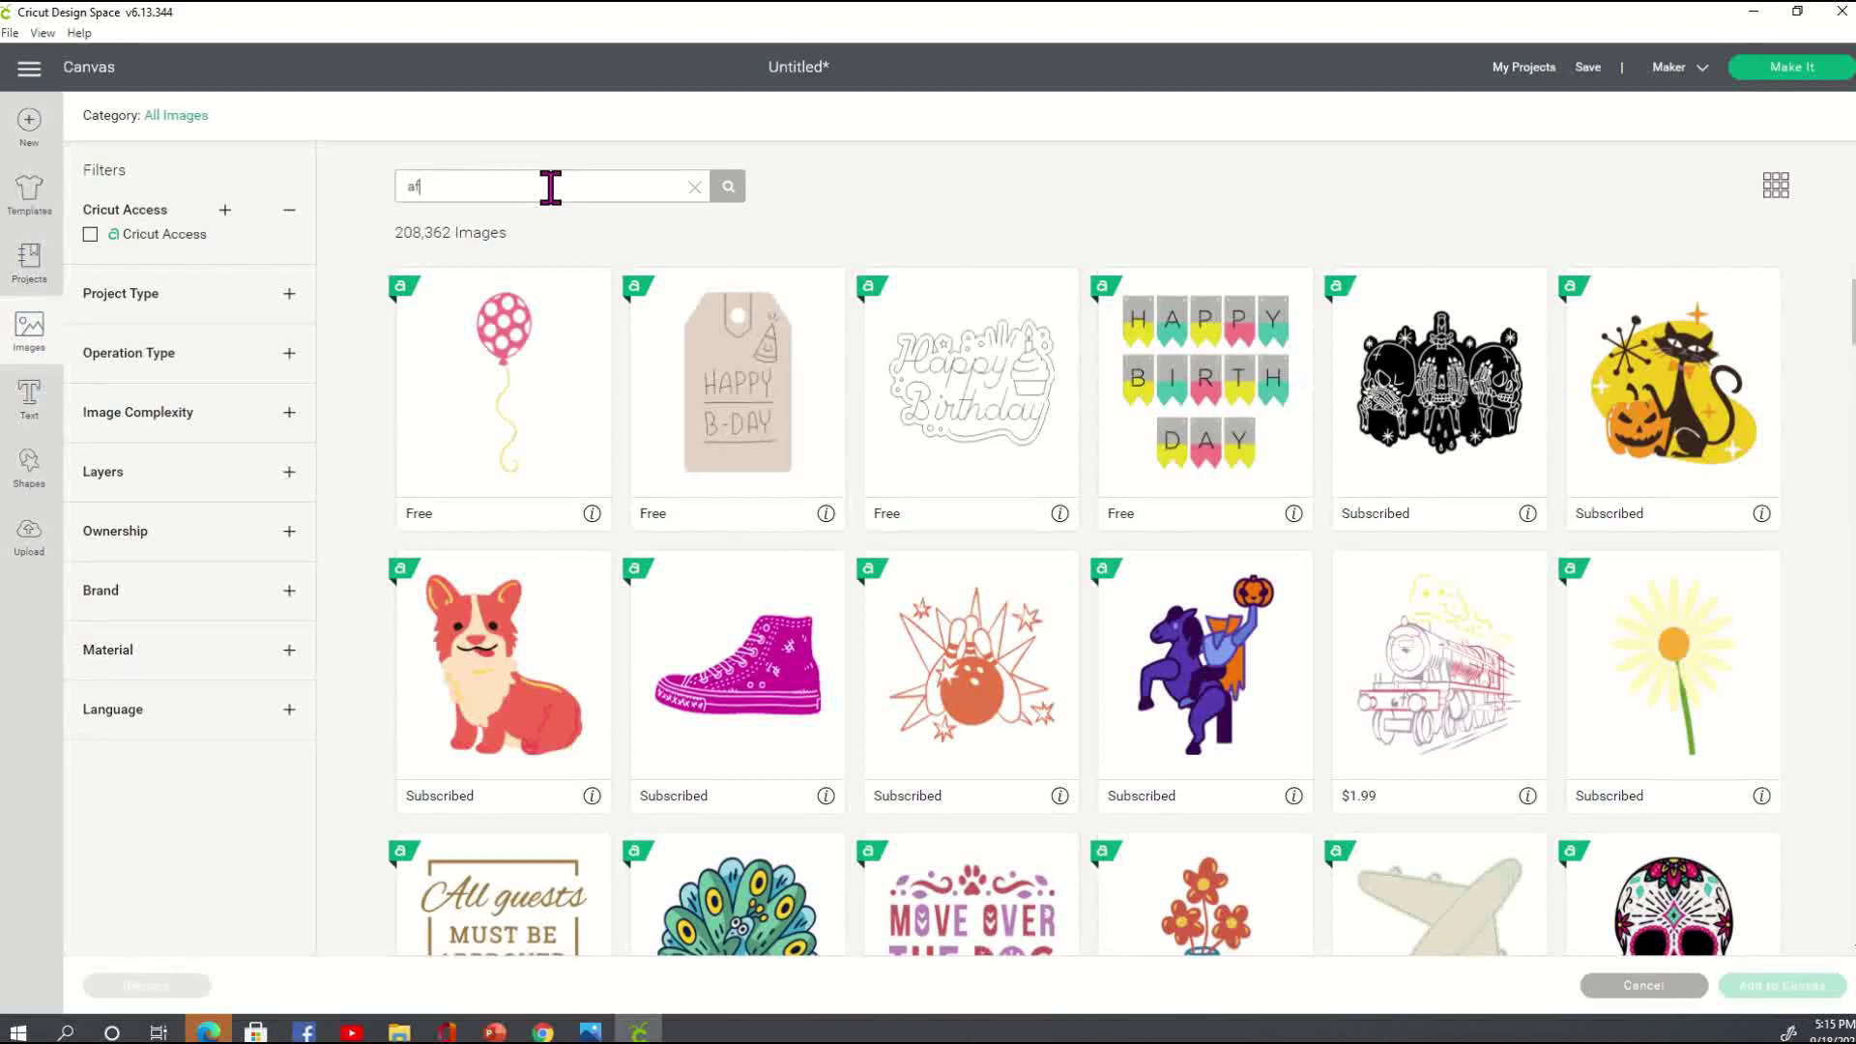
type("ro")
left_click(728, 187)
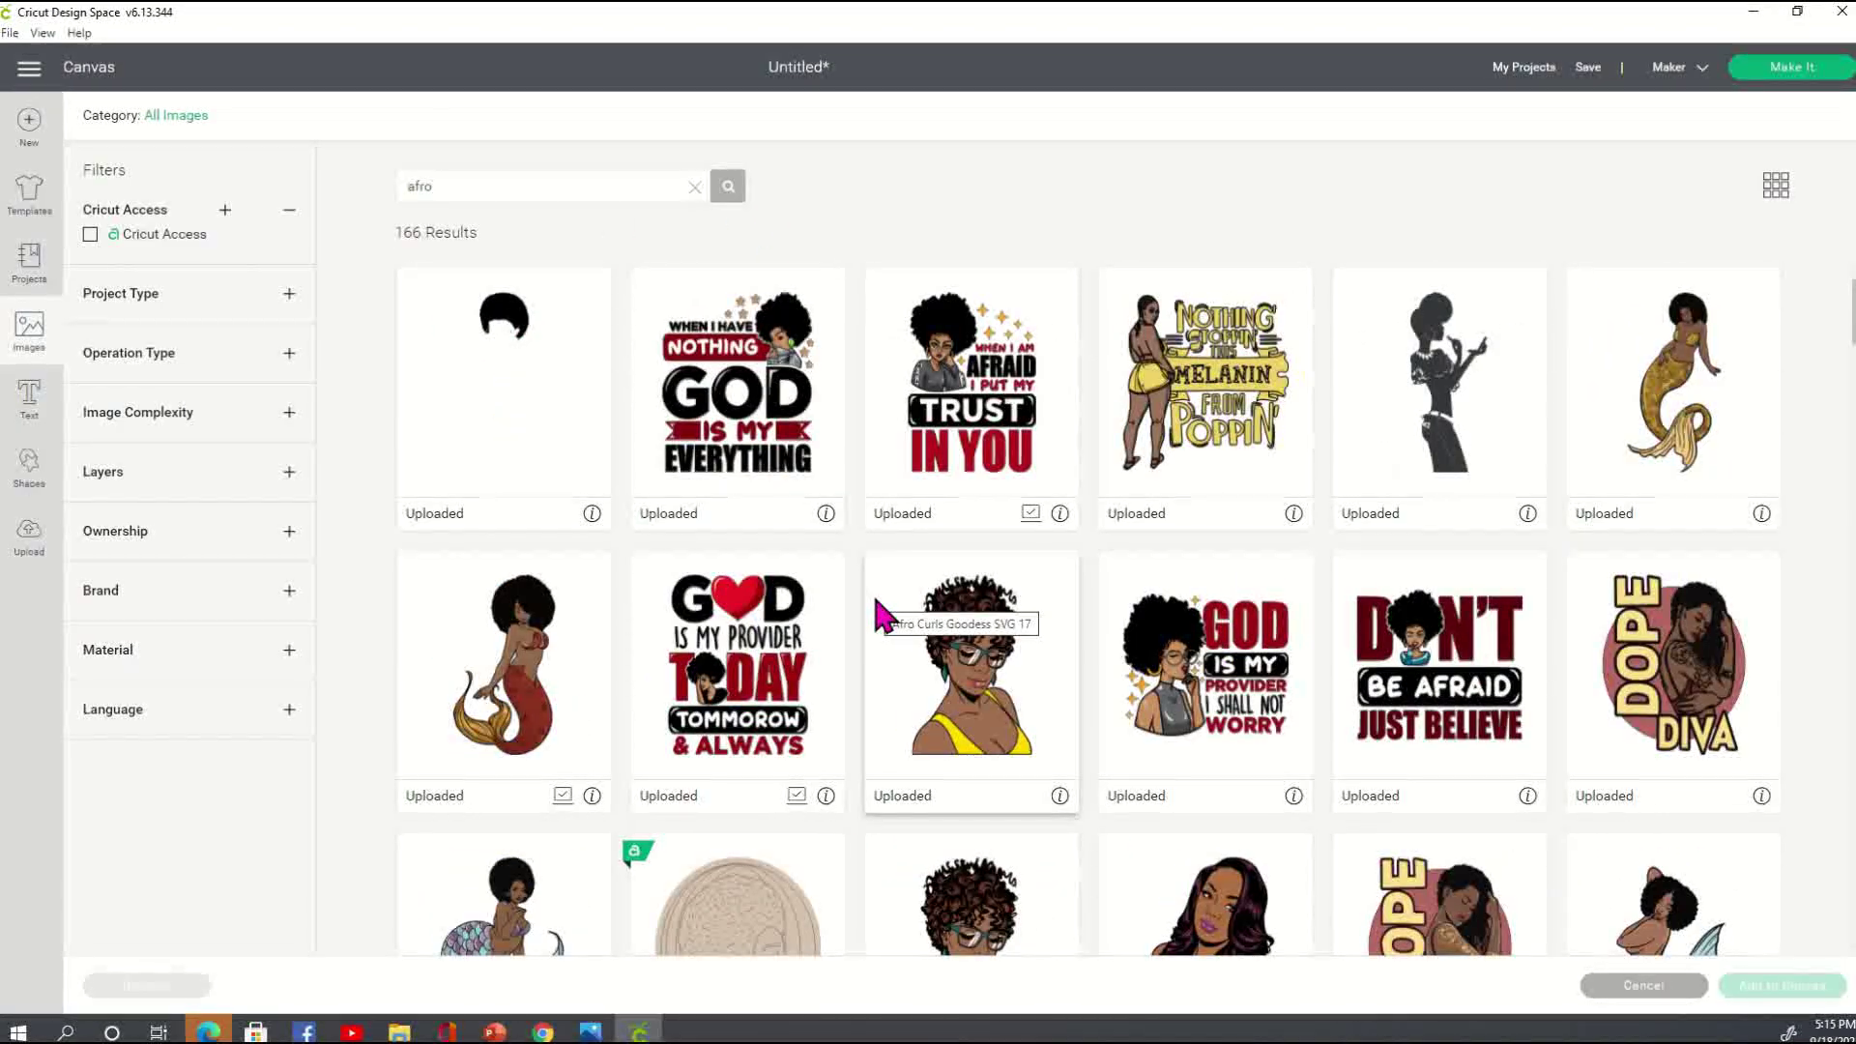
scroll(1098, 642, "down", 4)
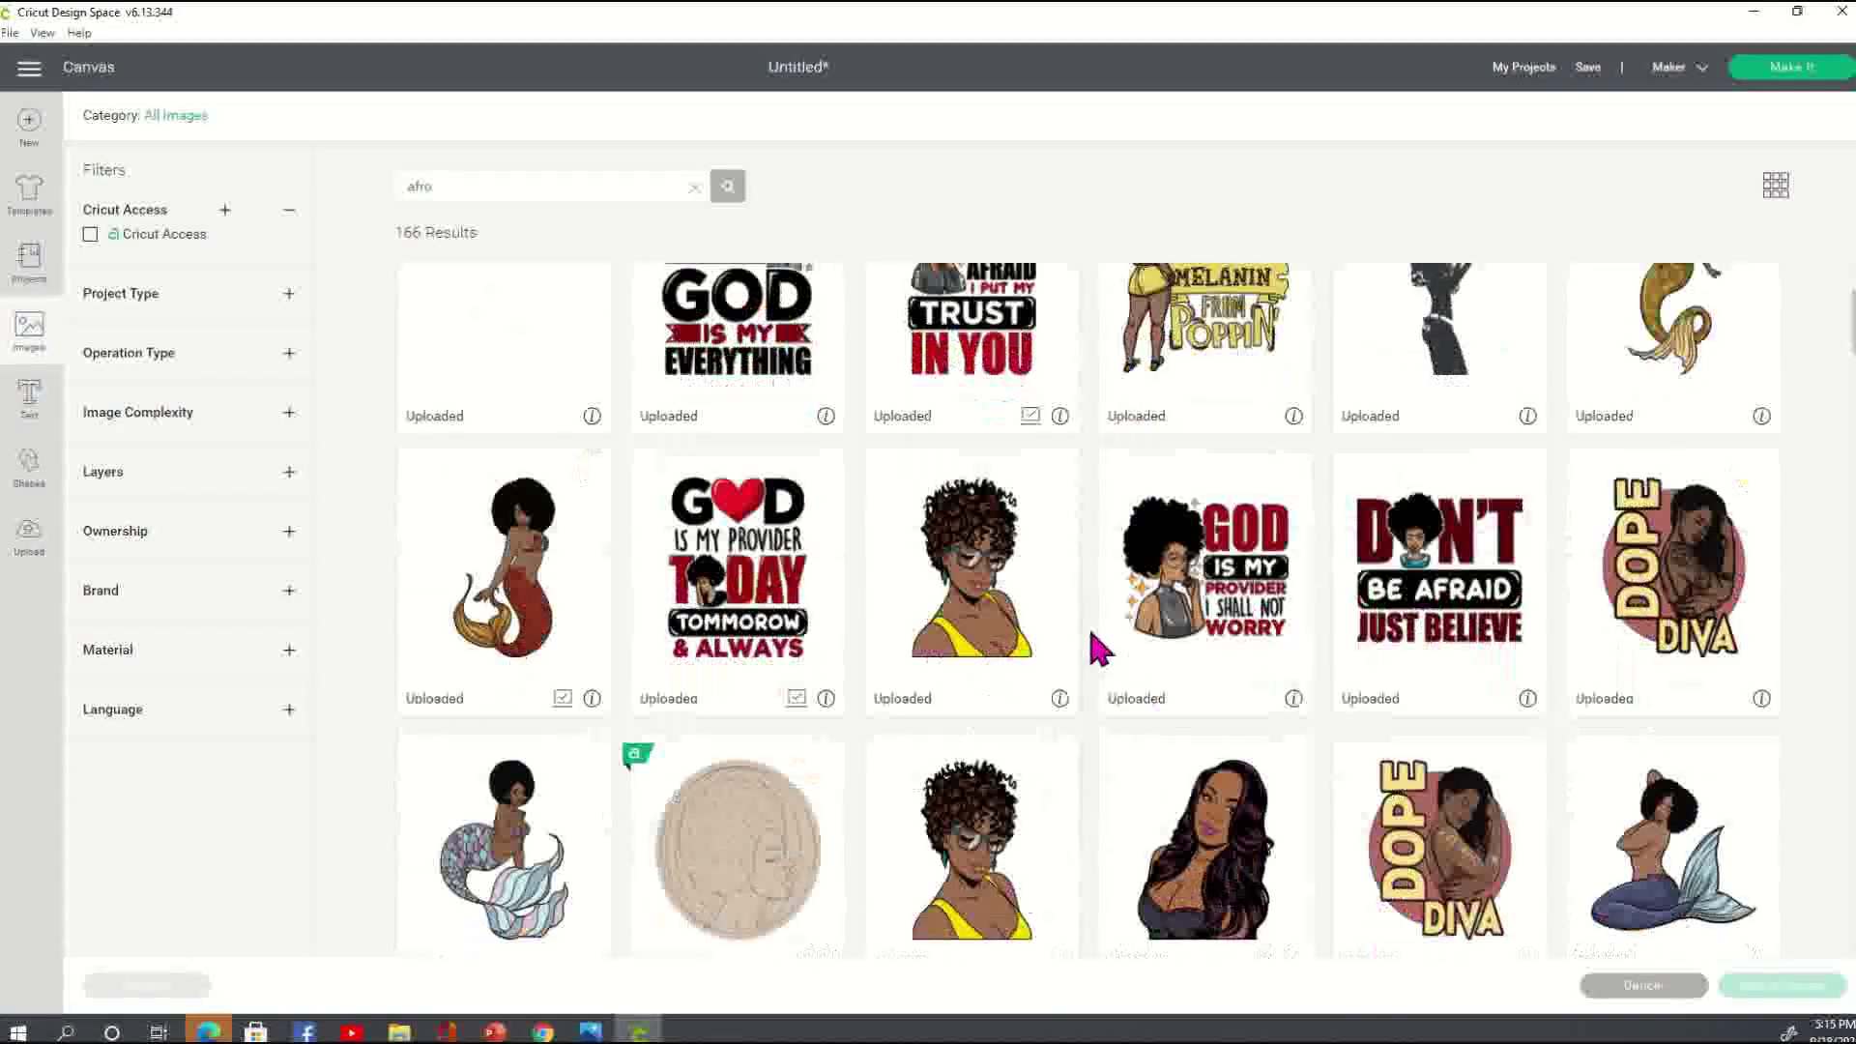
- Find the black portrait of a woman with a round afro and closed eyes in the afro results and add it to the canvas
scroll(1102, 648, "down", 9)
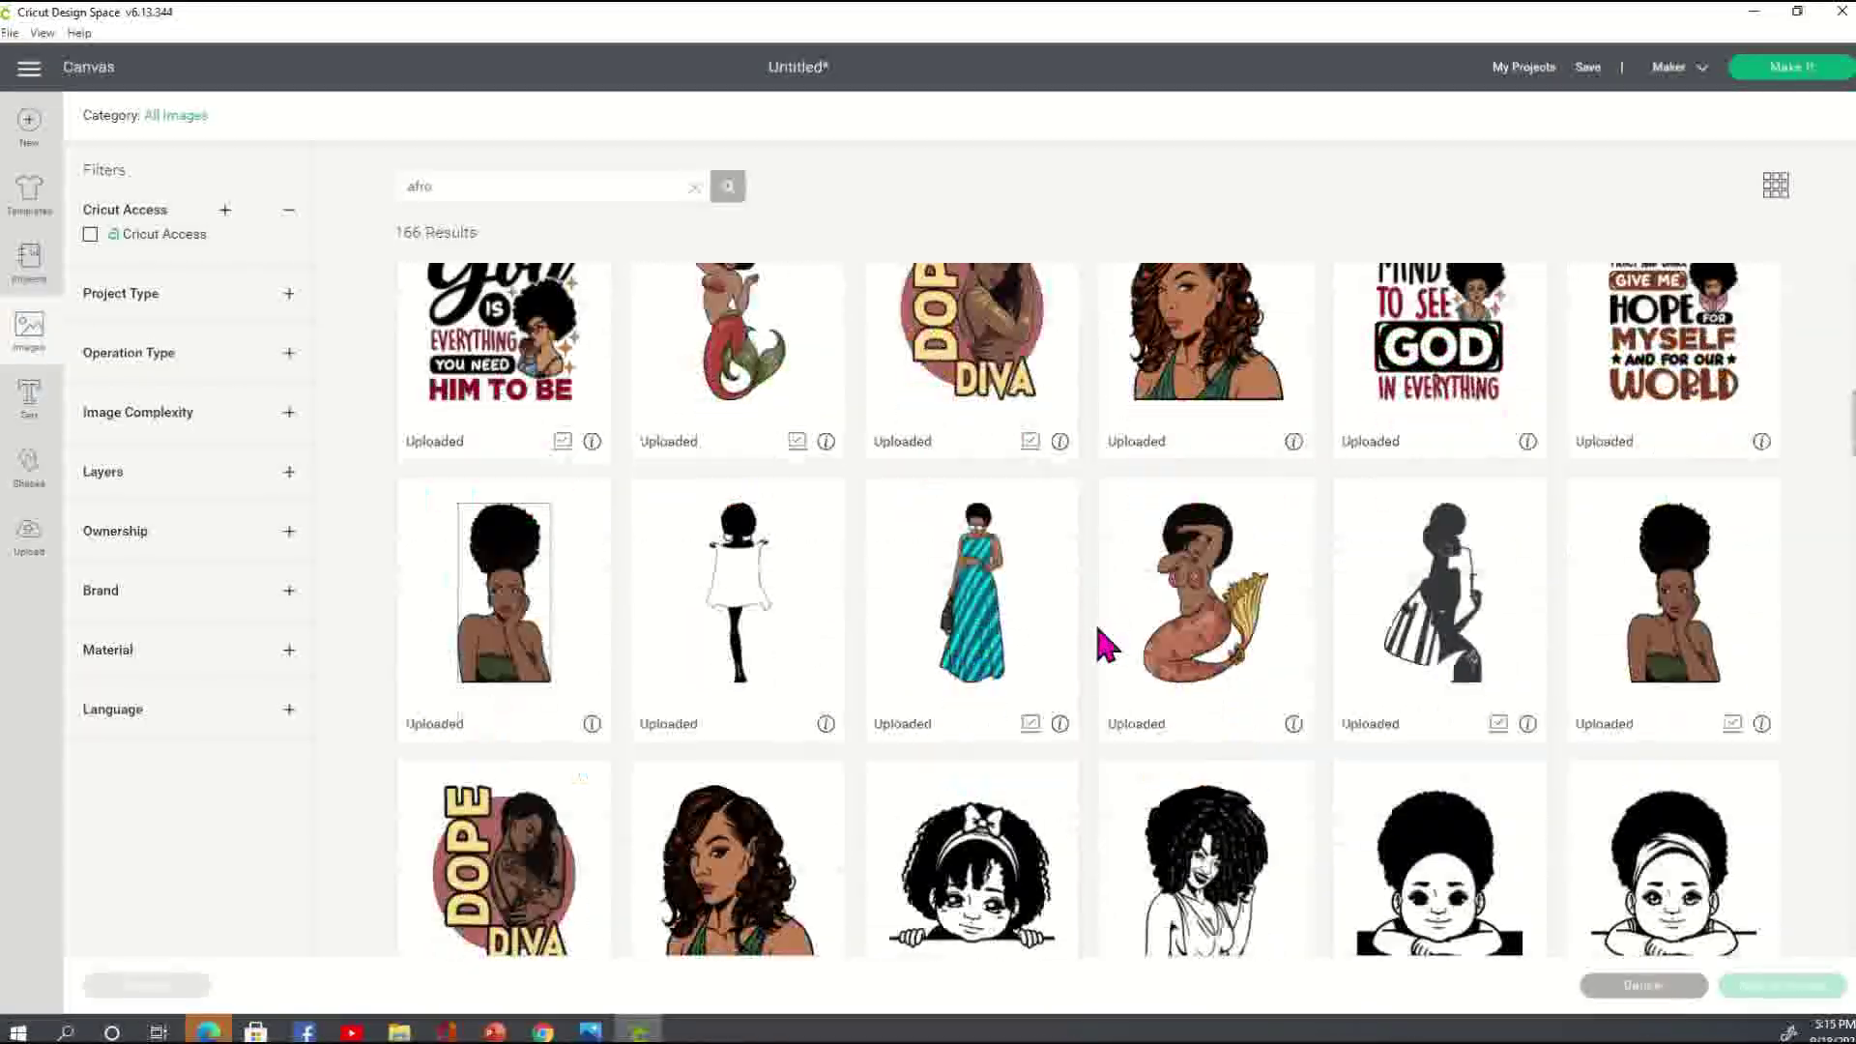
scroll(1102, 643, "down", 8)
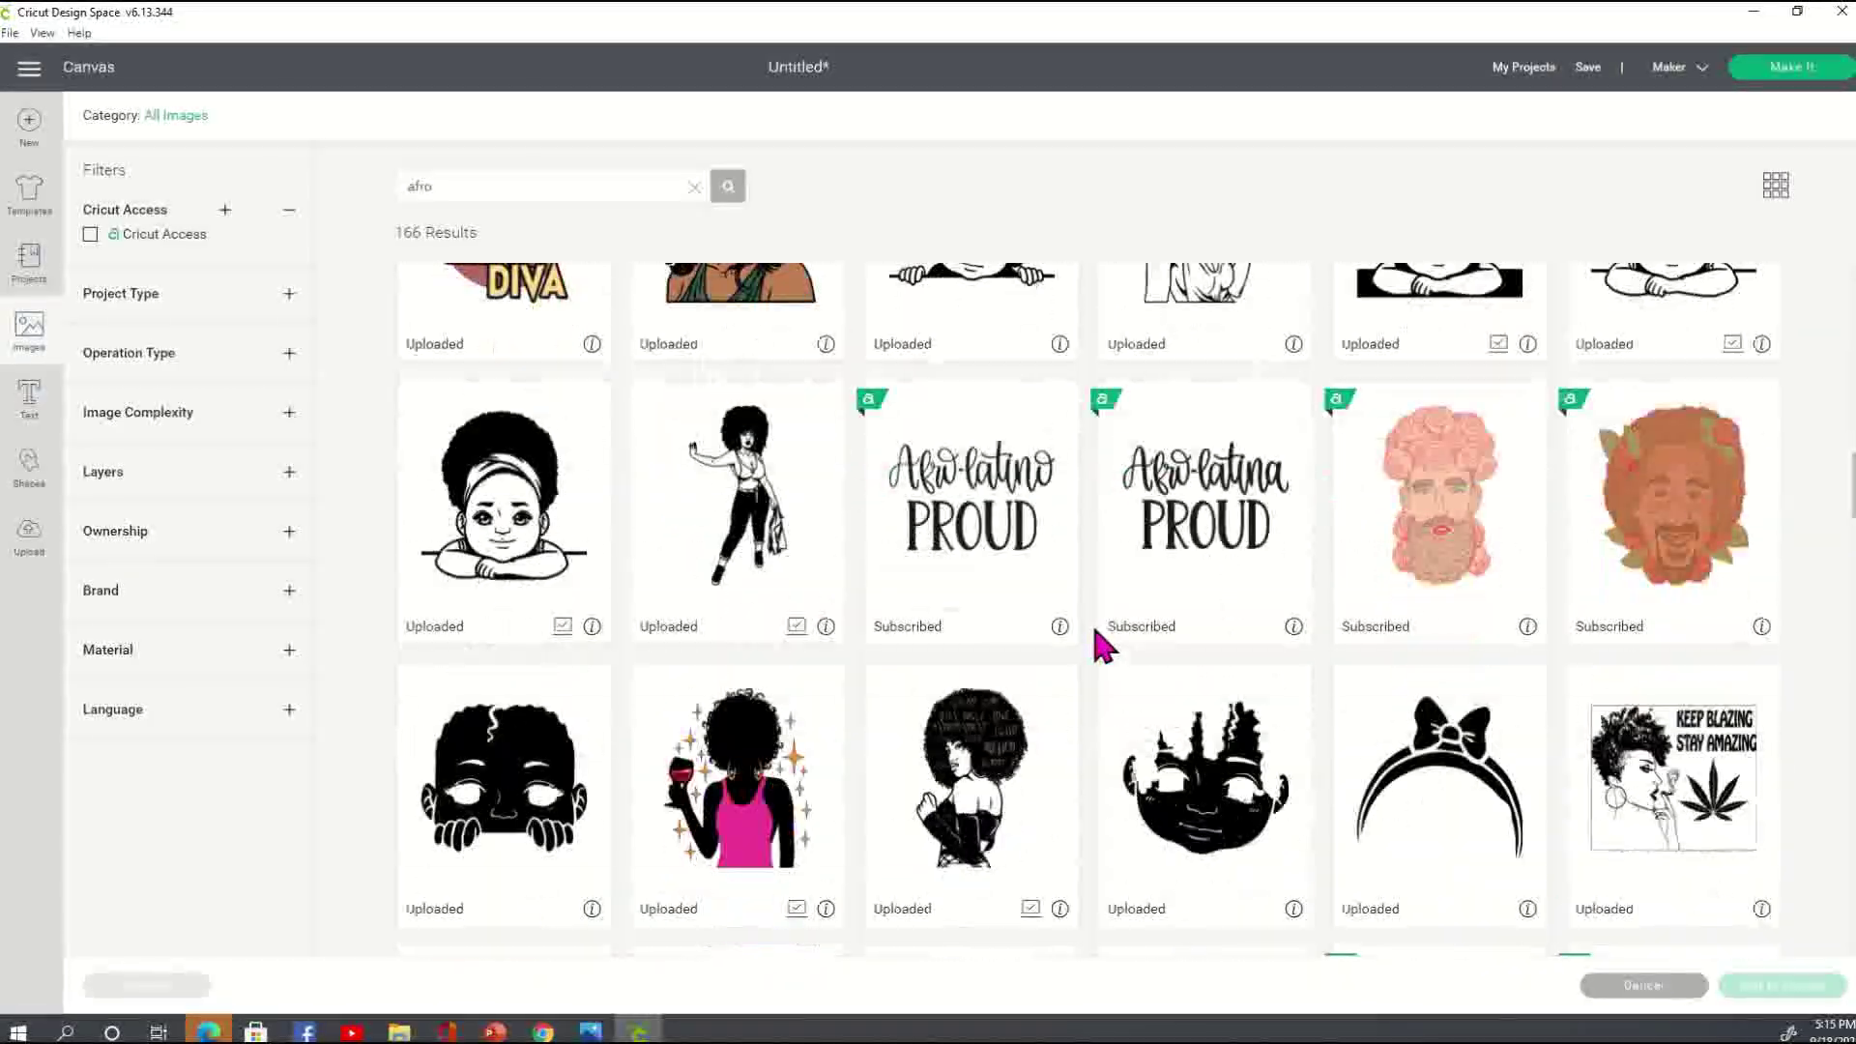
scroll(1102, 646, "down", 8)
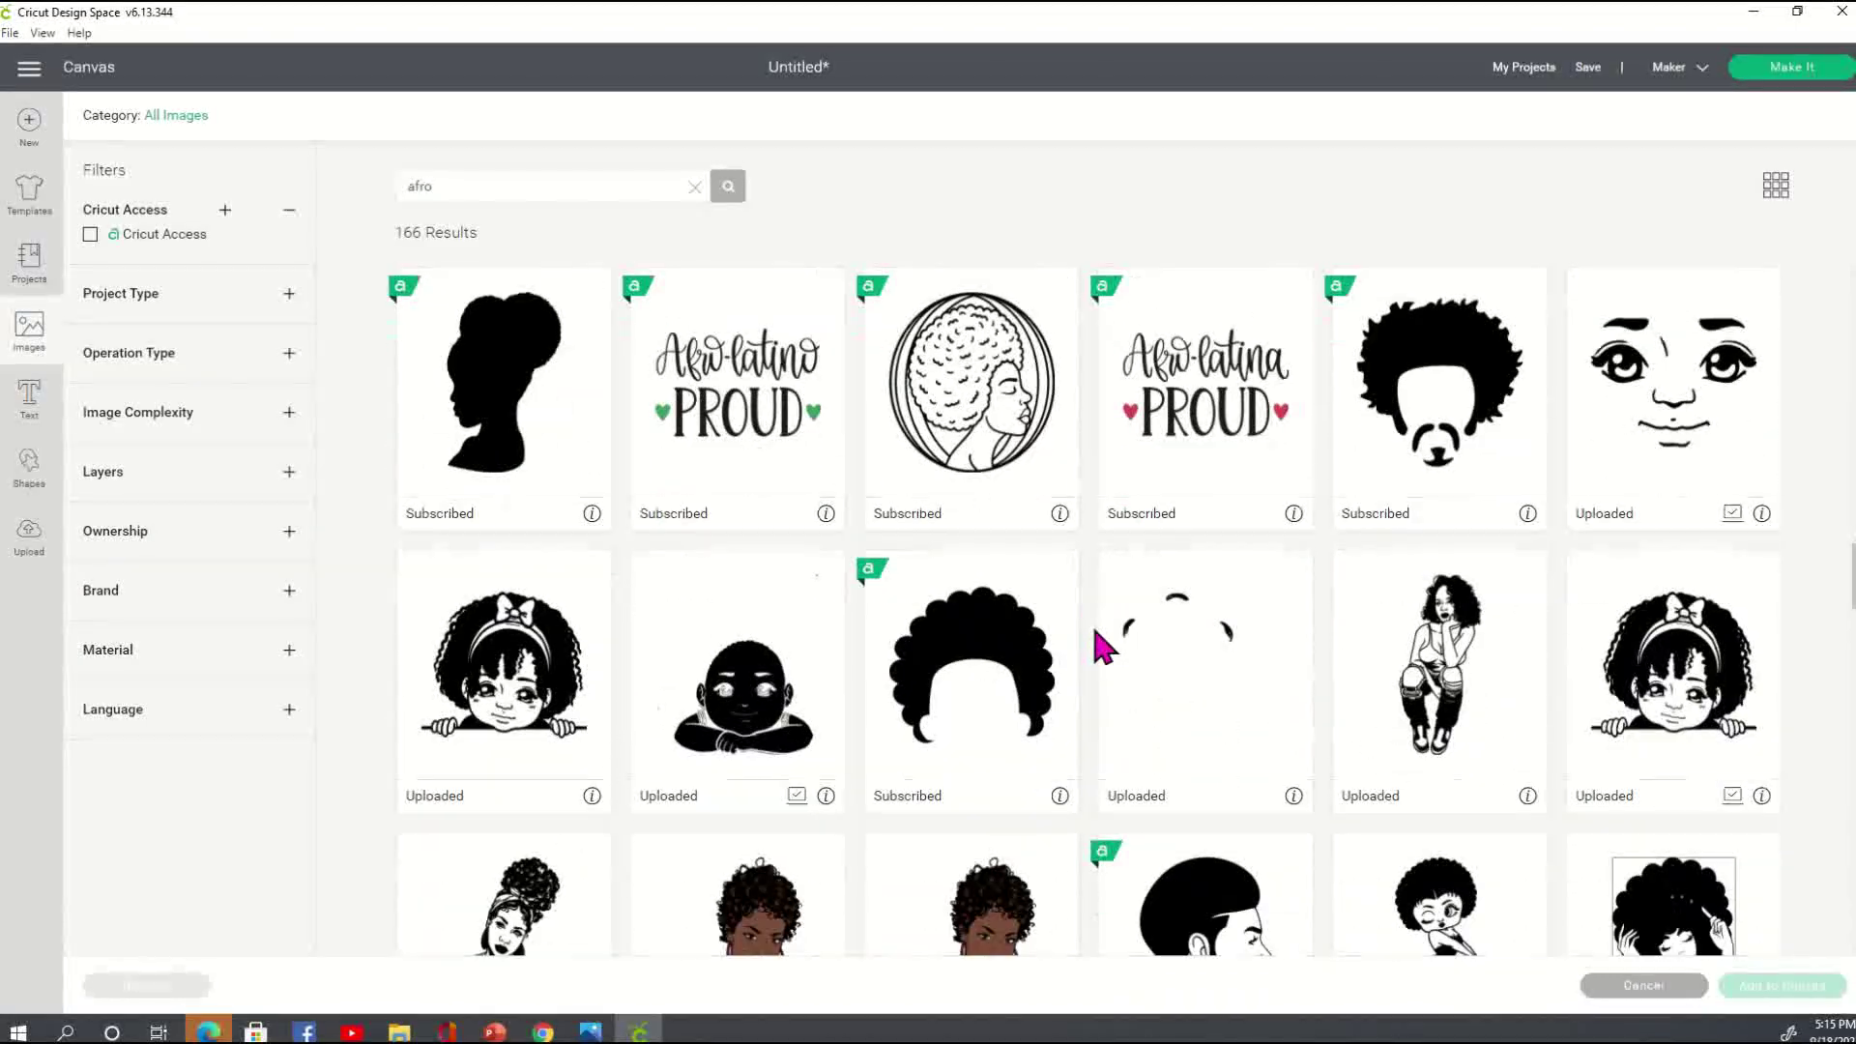
scroll(1101, 646, "down", 6)
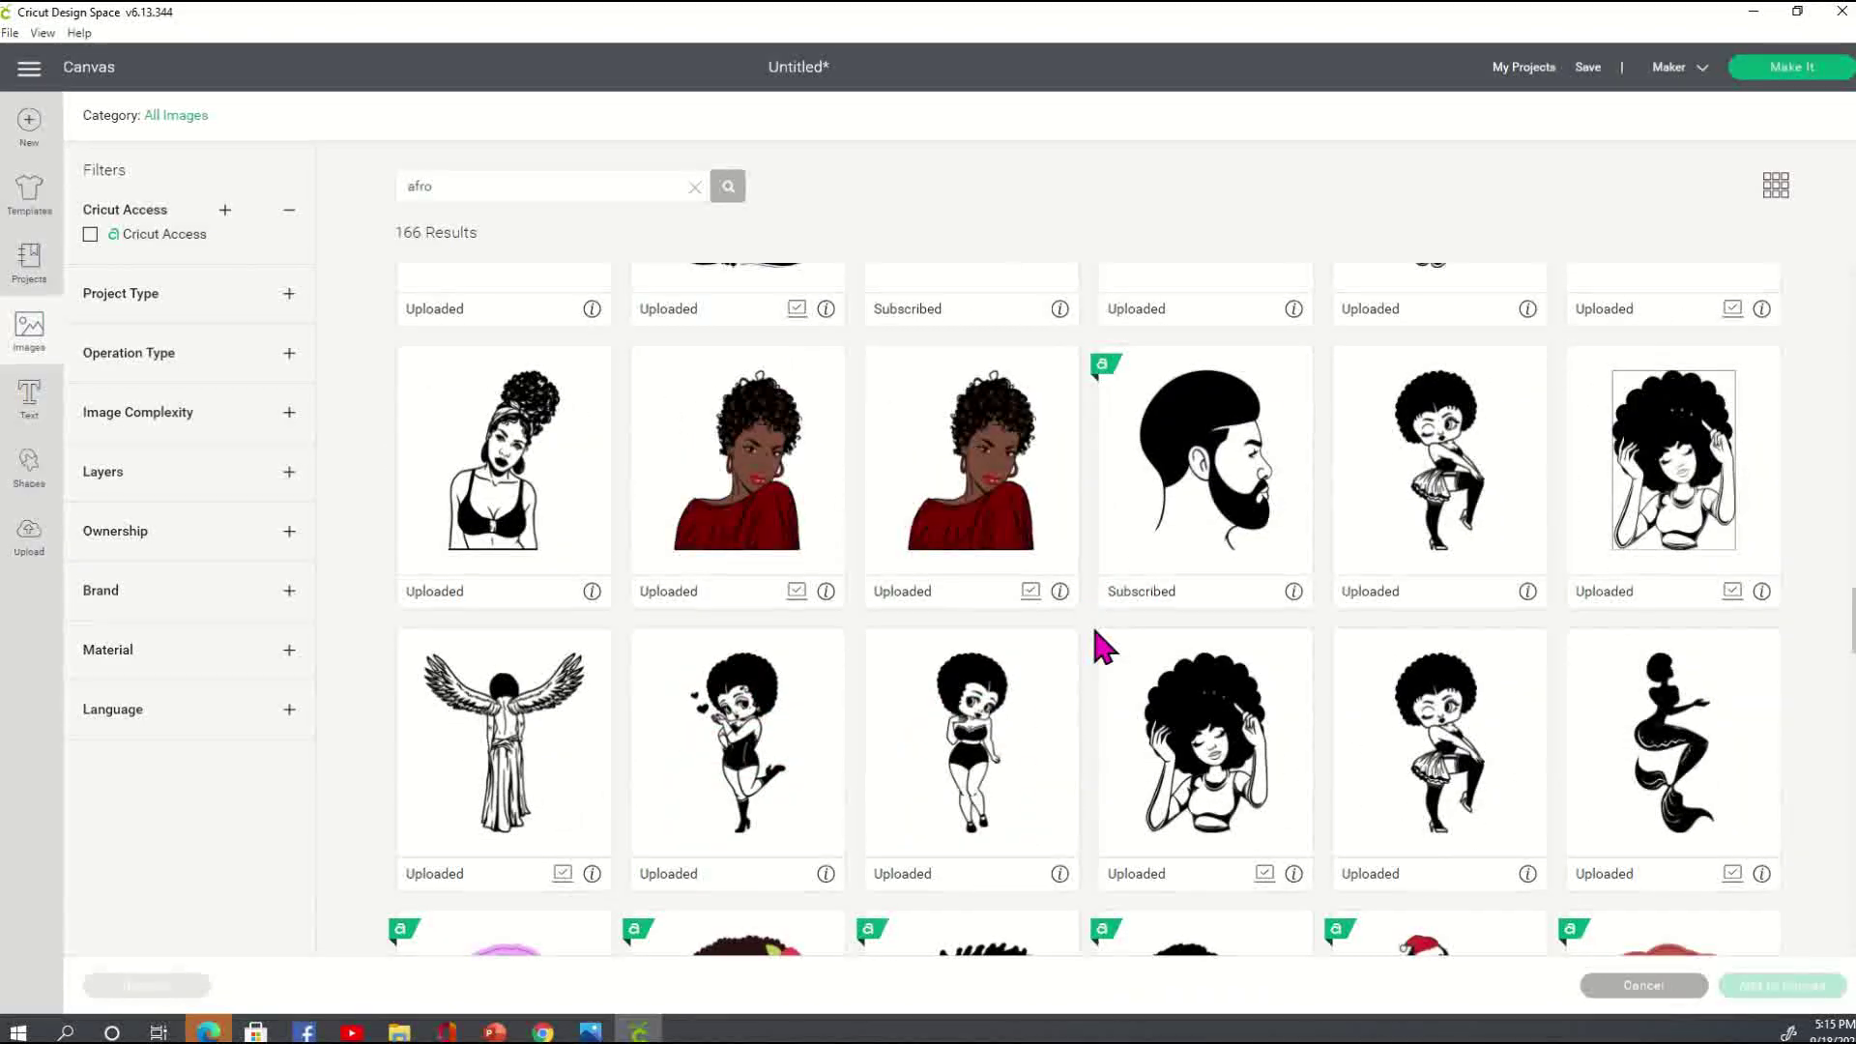
scroll(1102, 643, "down", 5)
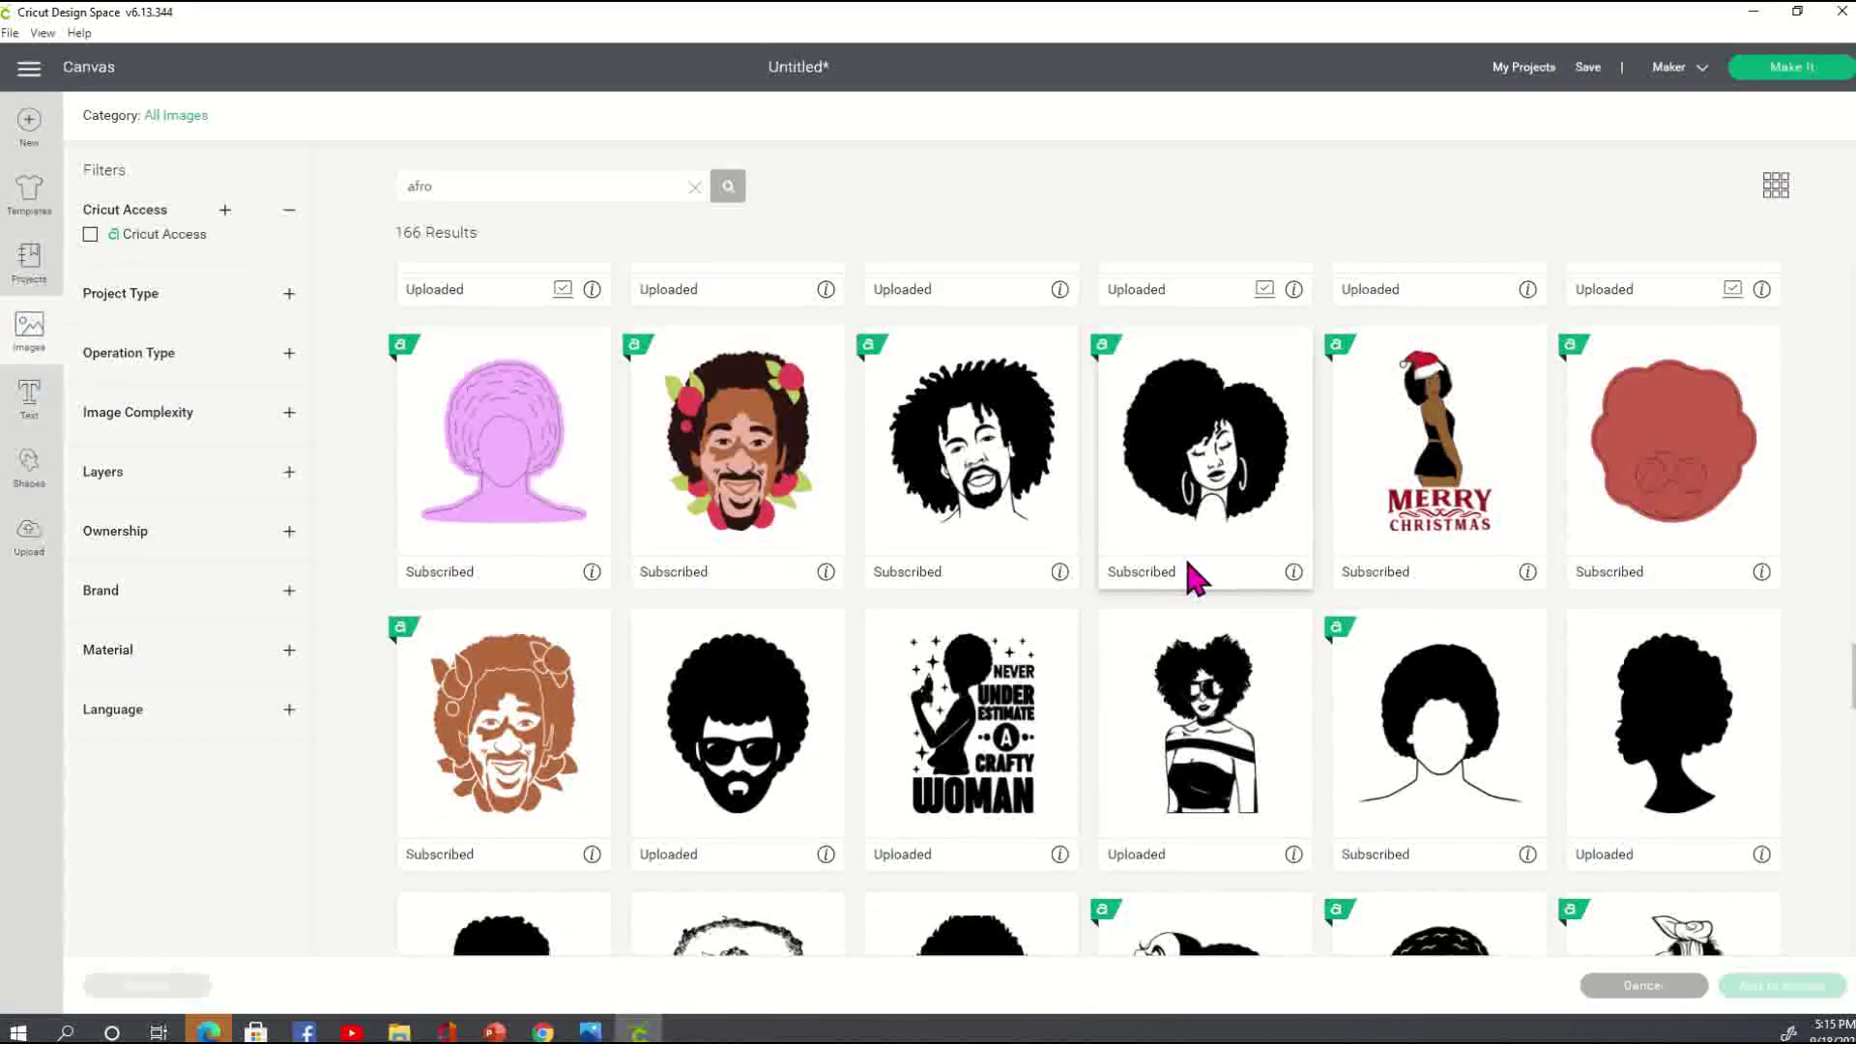
scroll(1189, 570, "down", 1)
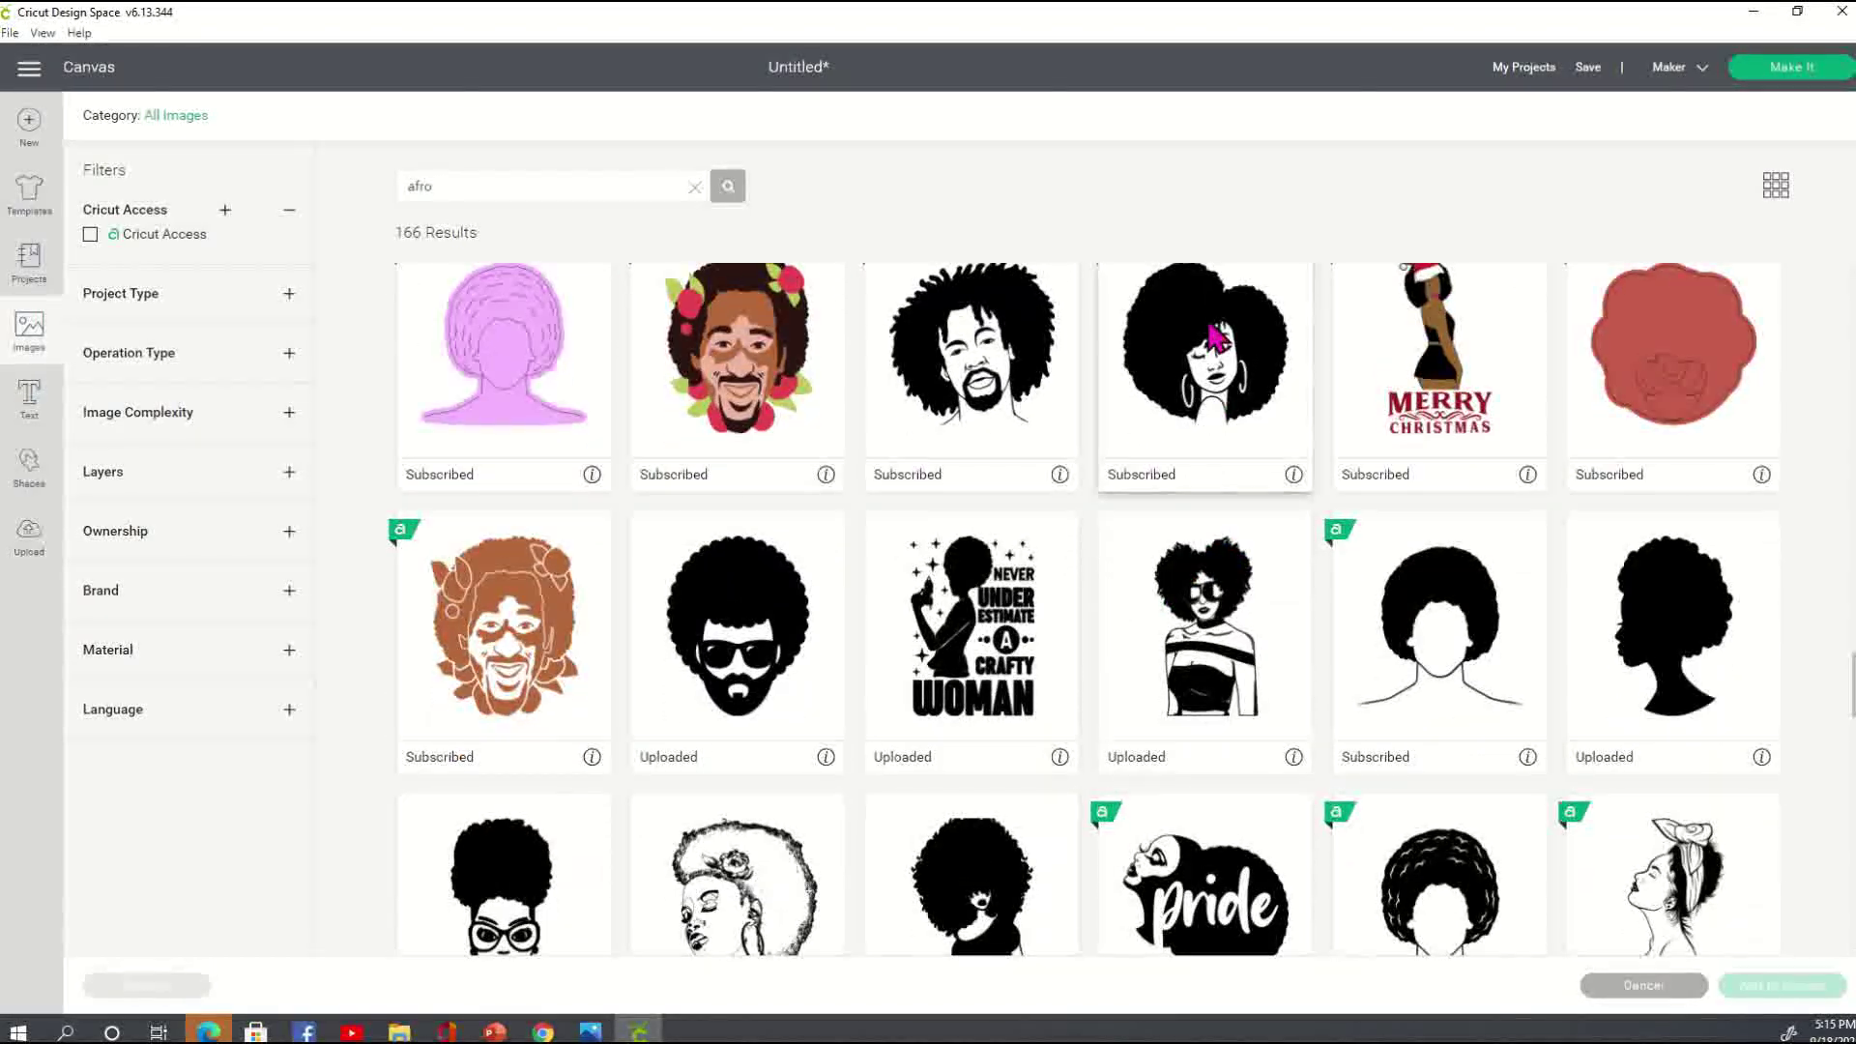
scroll(1226, 473, "down", 4)
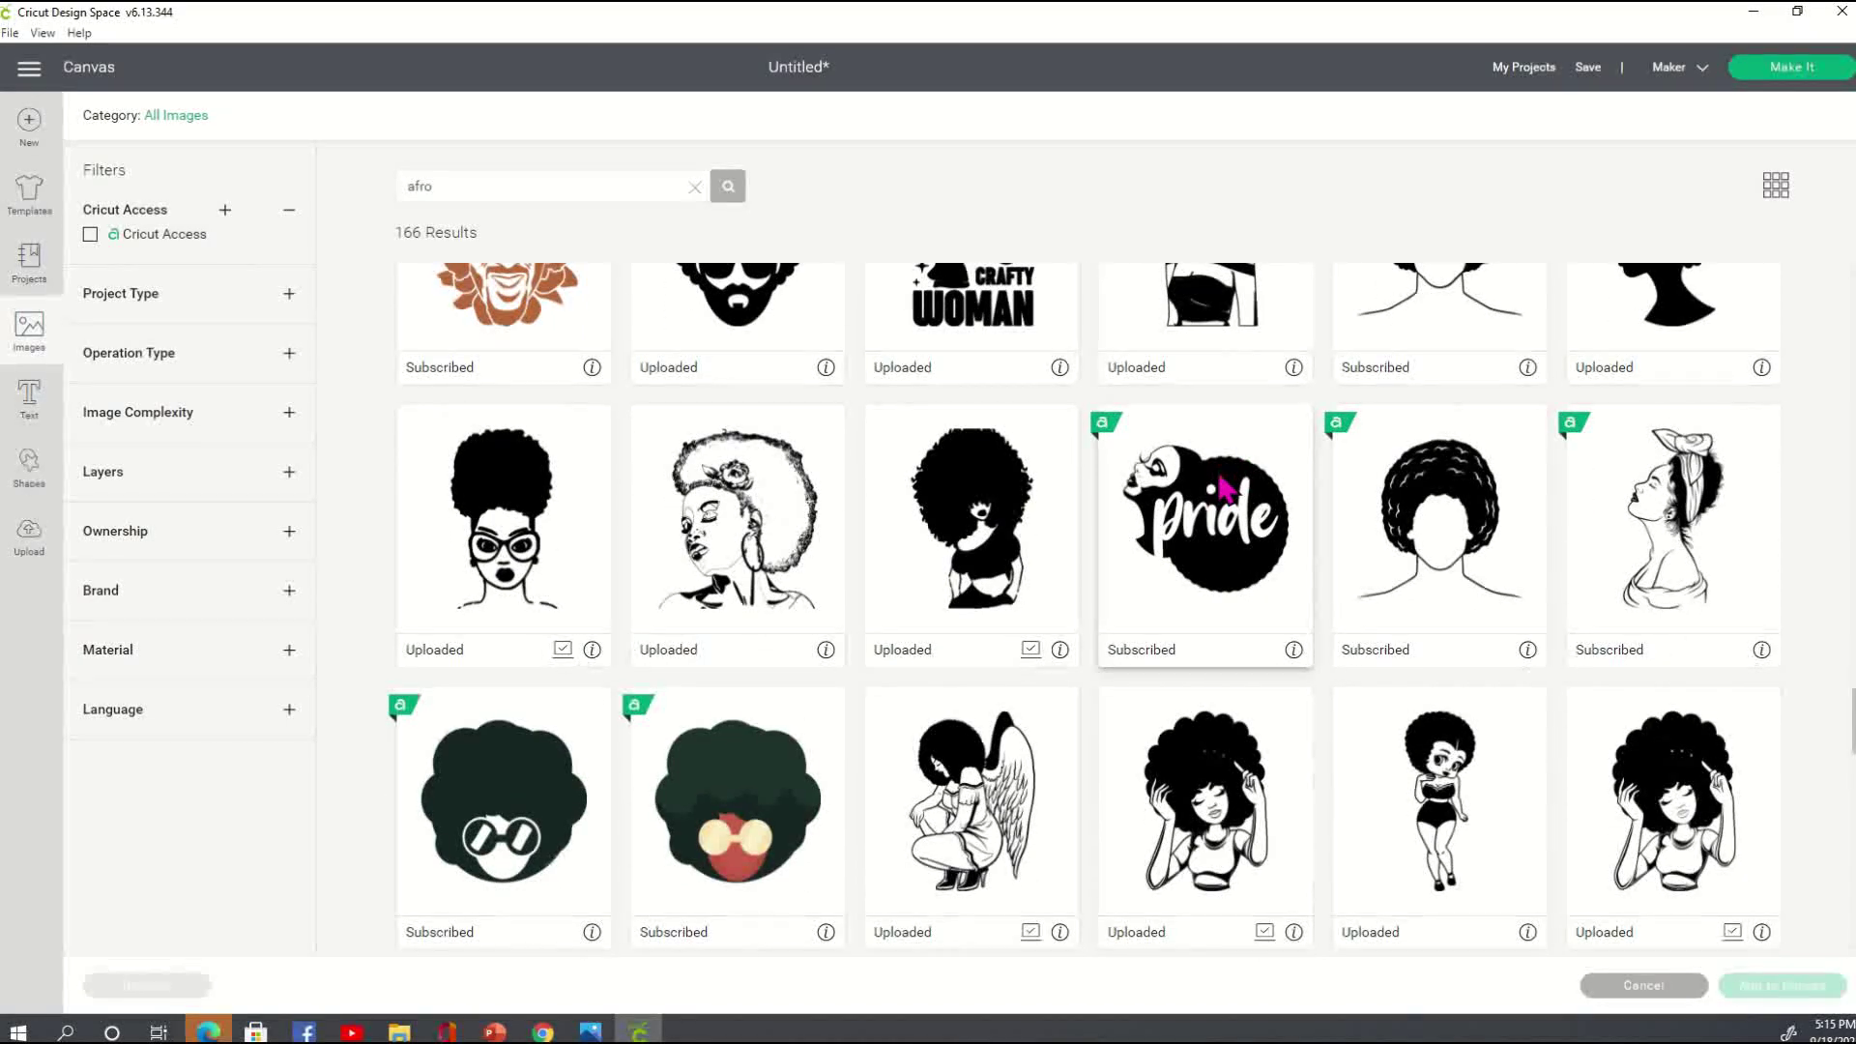
scroll(1220, 492, "down", 6)
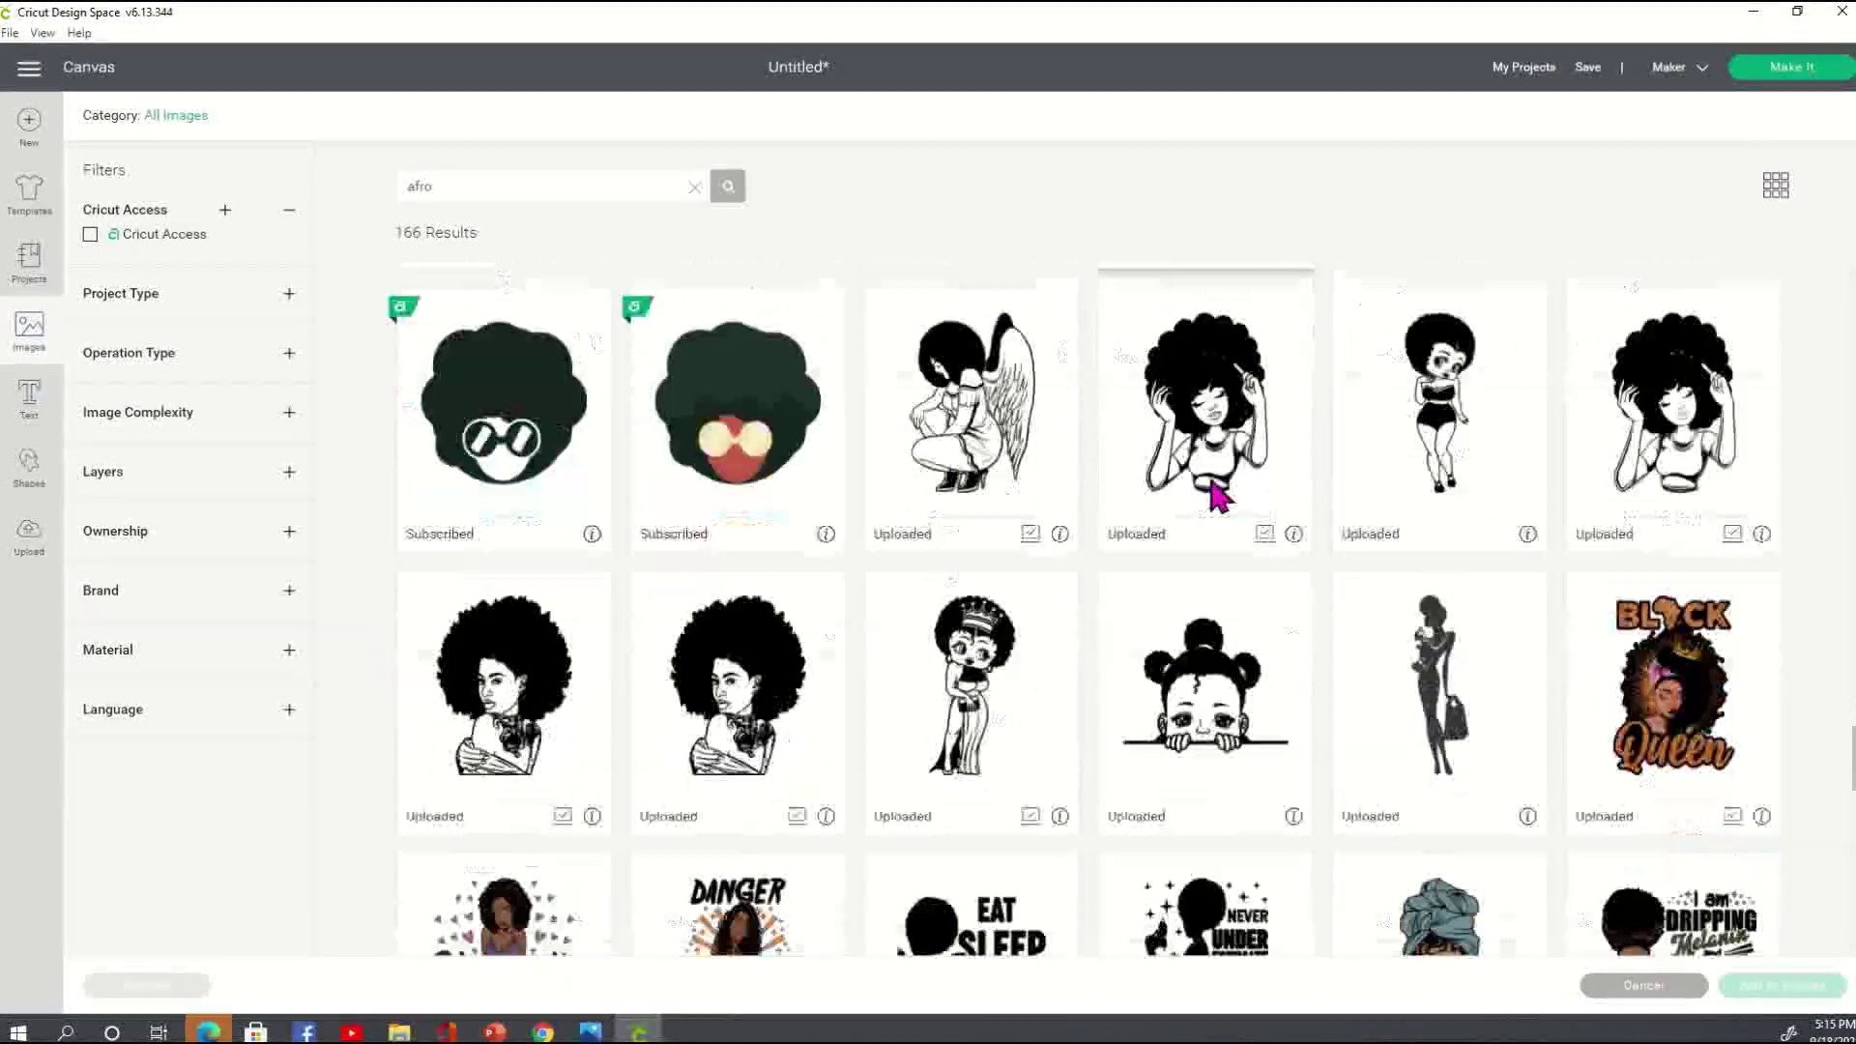
scroll(1216, 498, "down", 6)
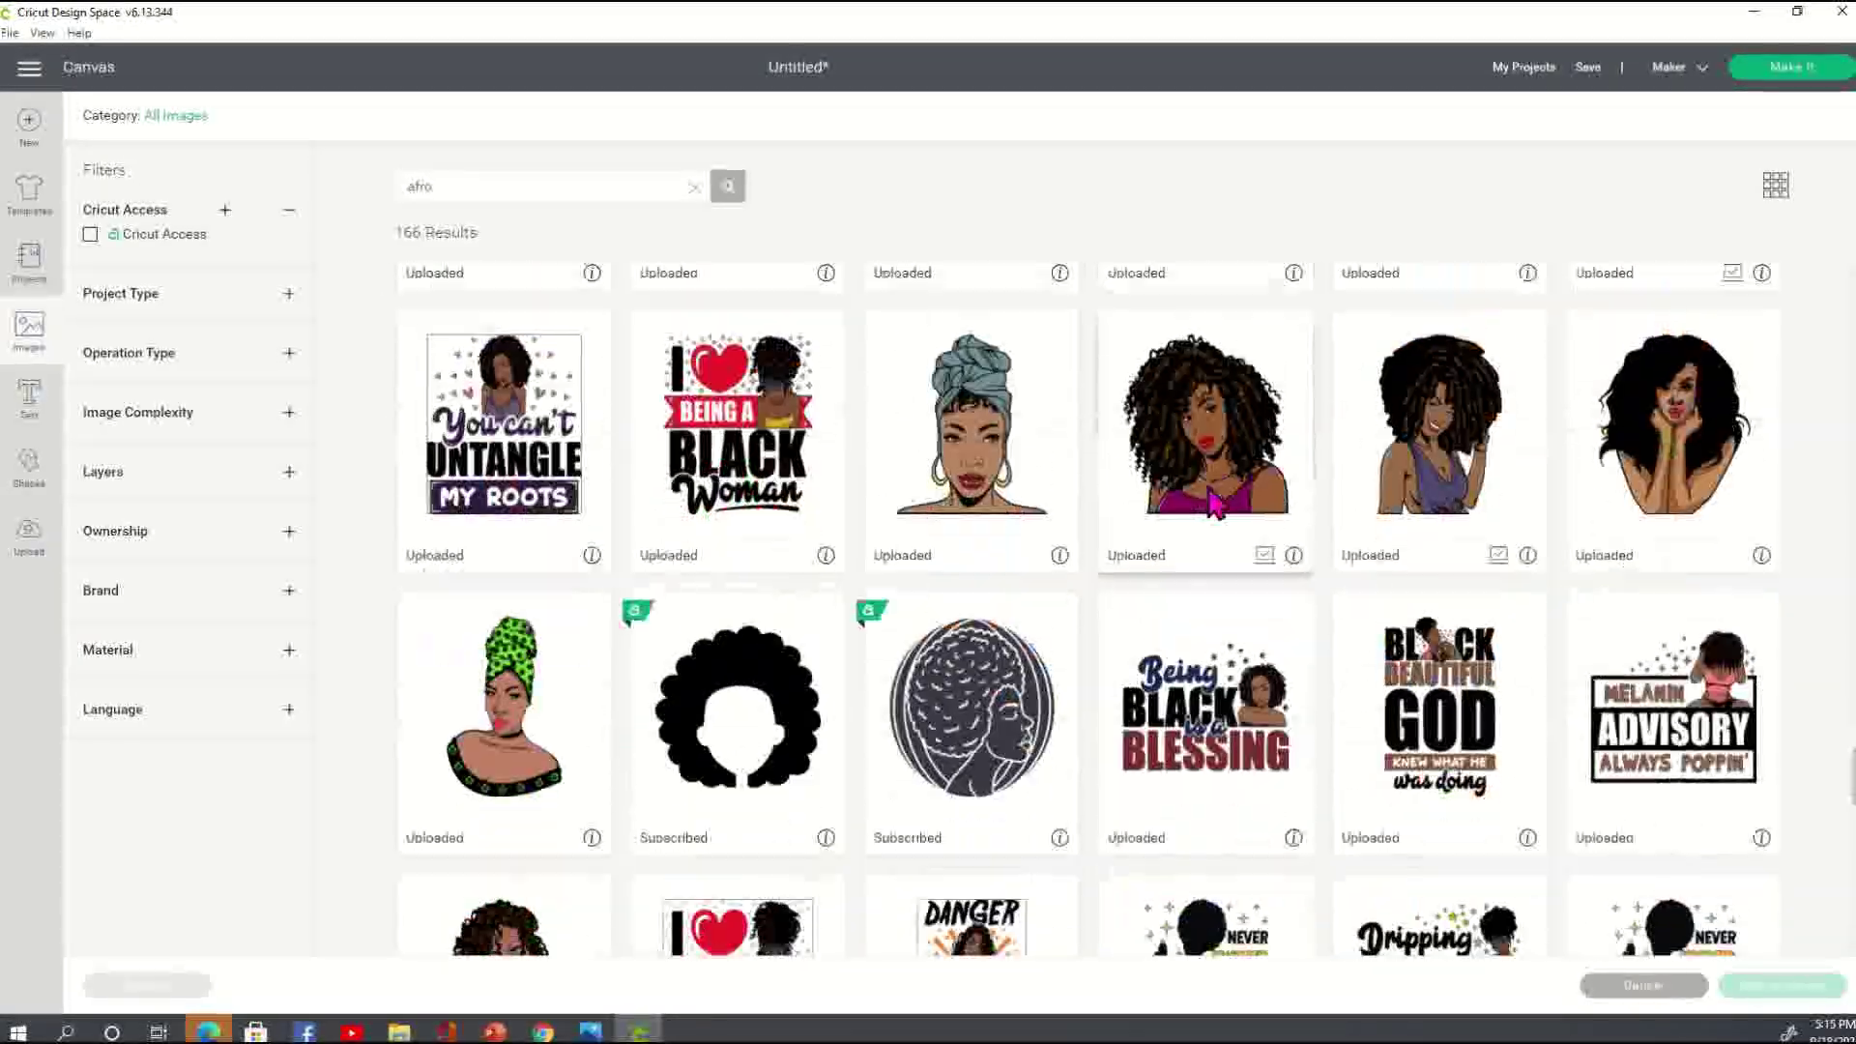
scroll(1214, 502, "down", 5)
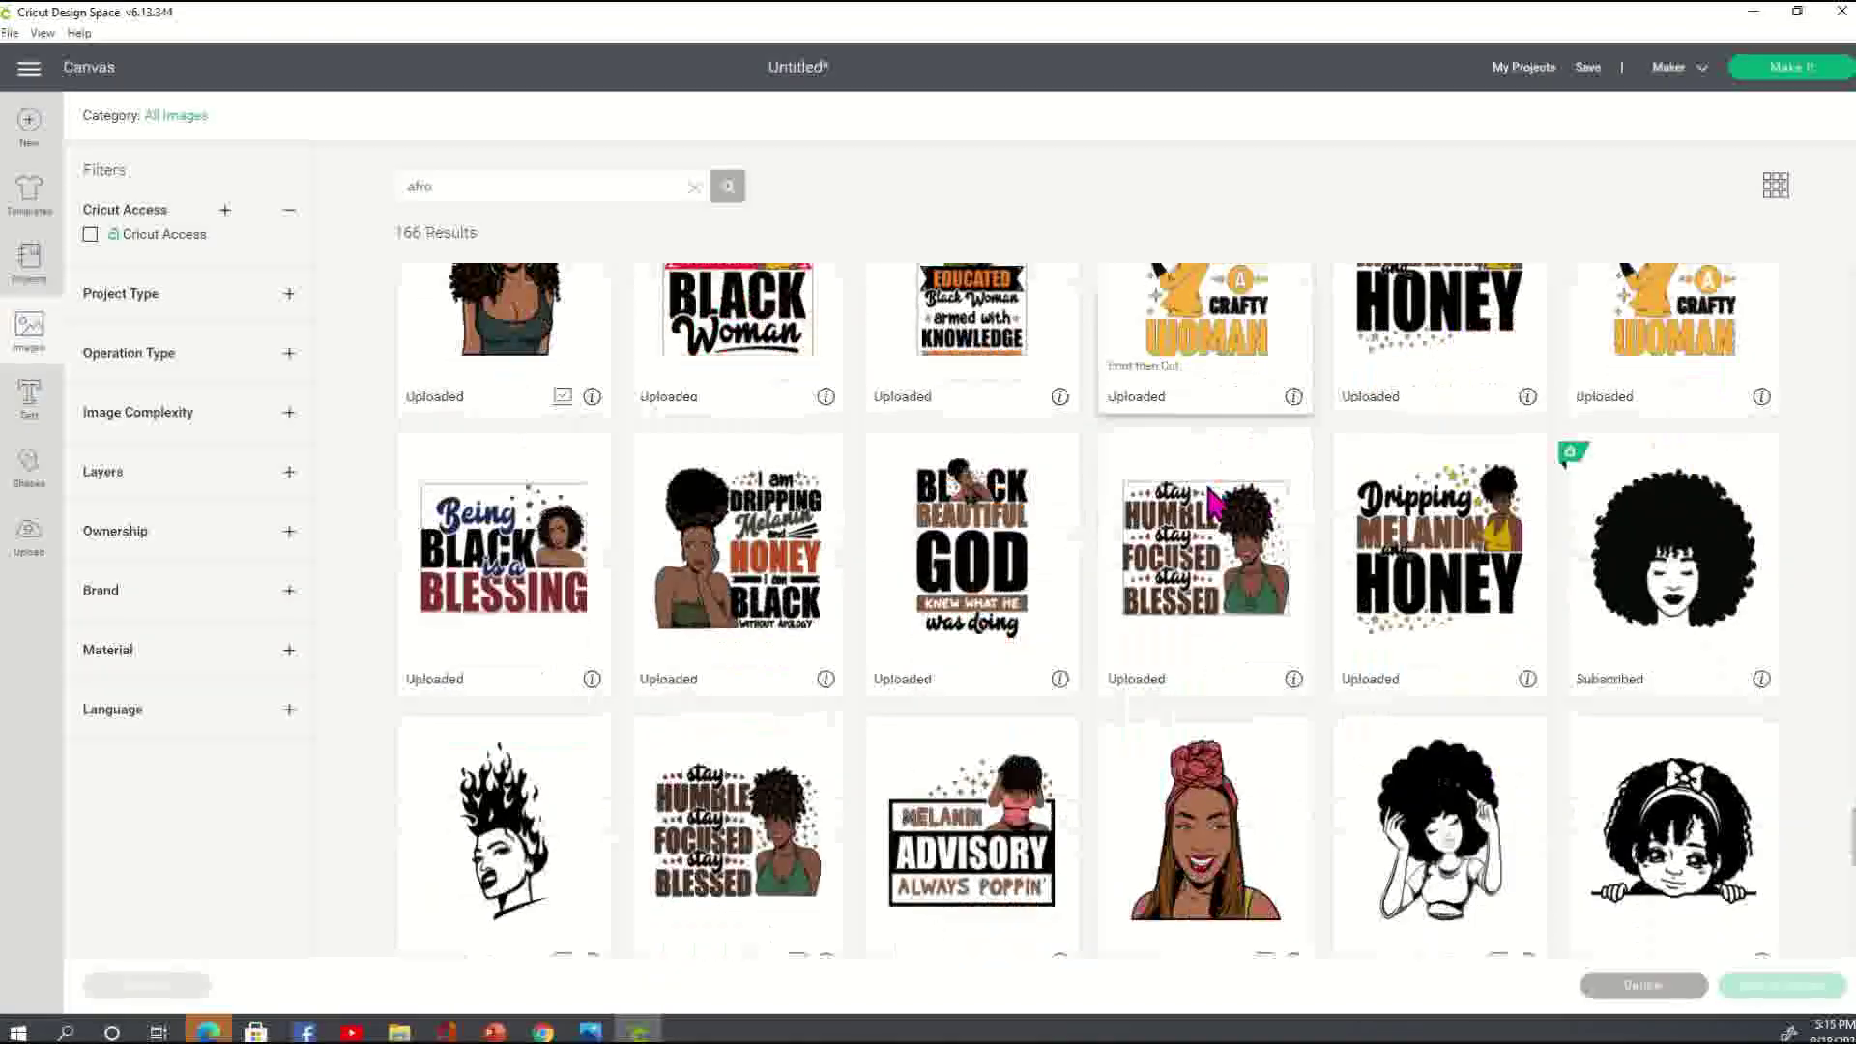
left_click(1730, 546)
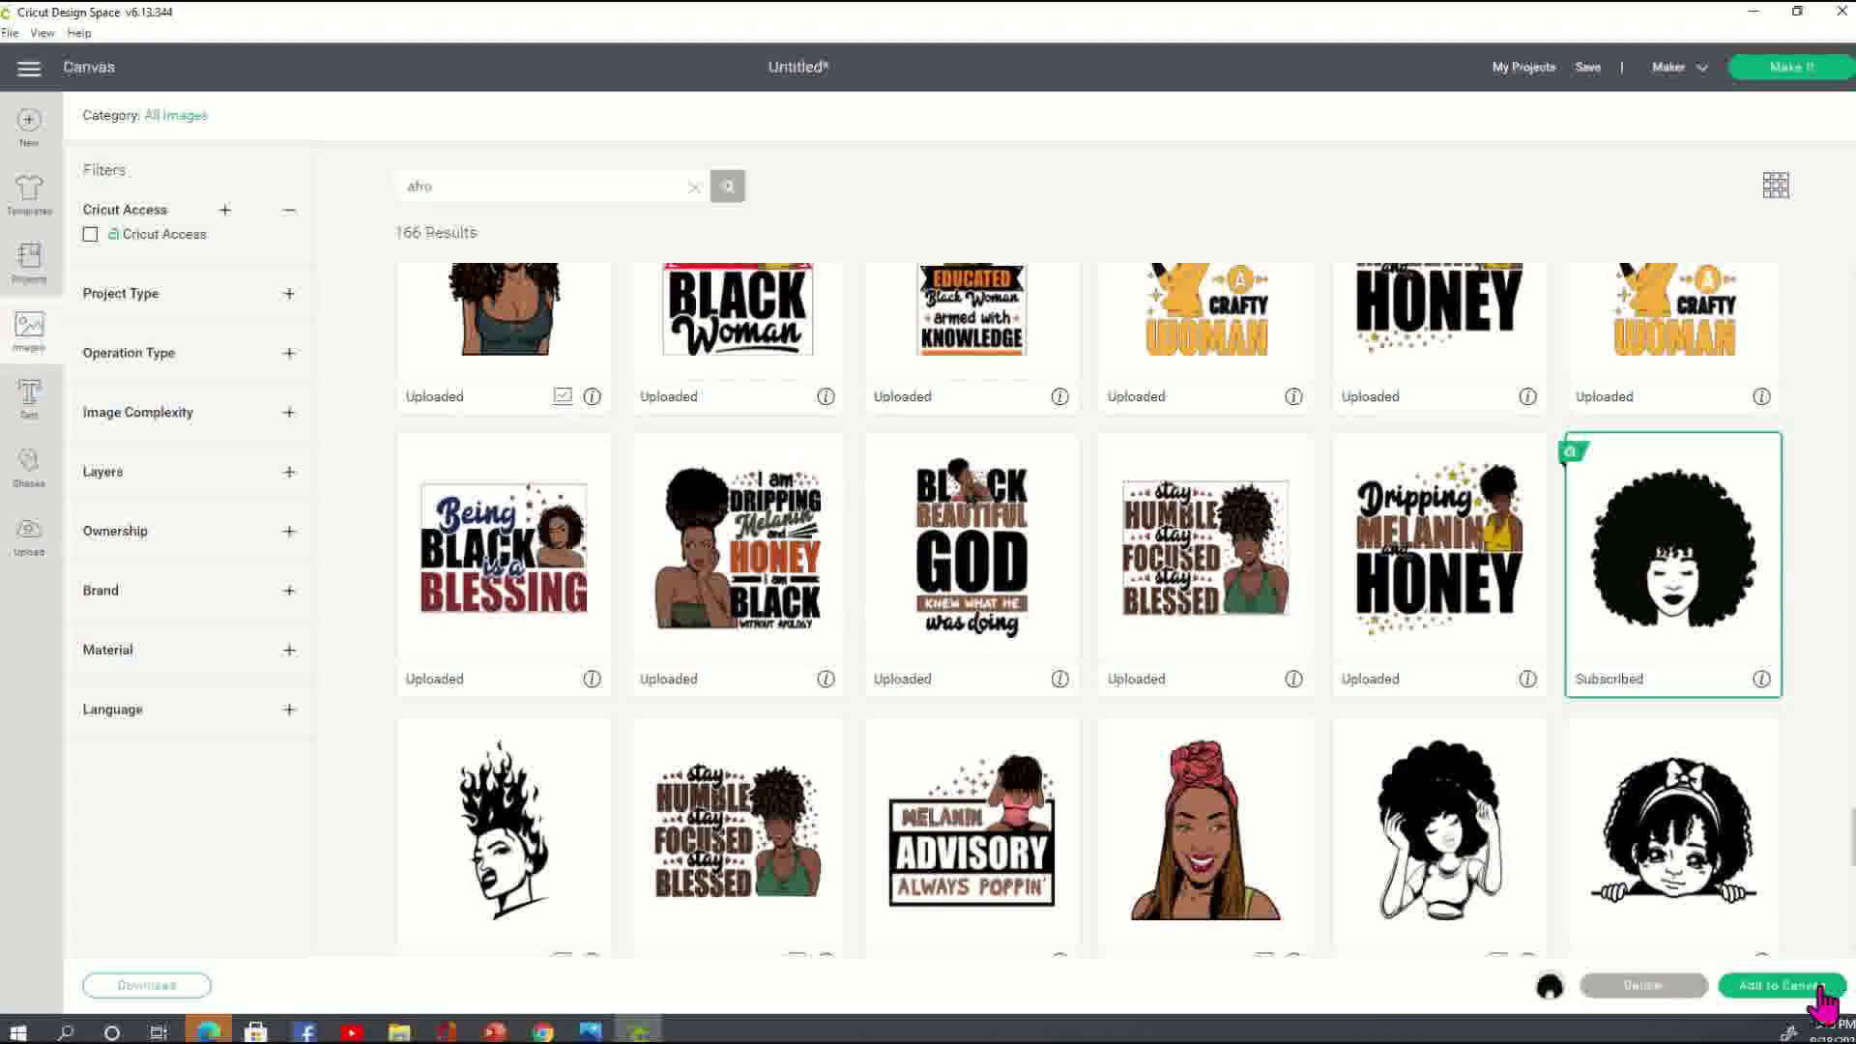
left_click(1821, 986)
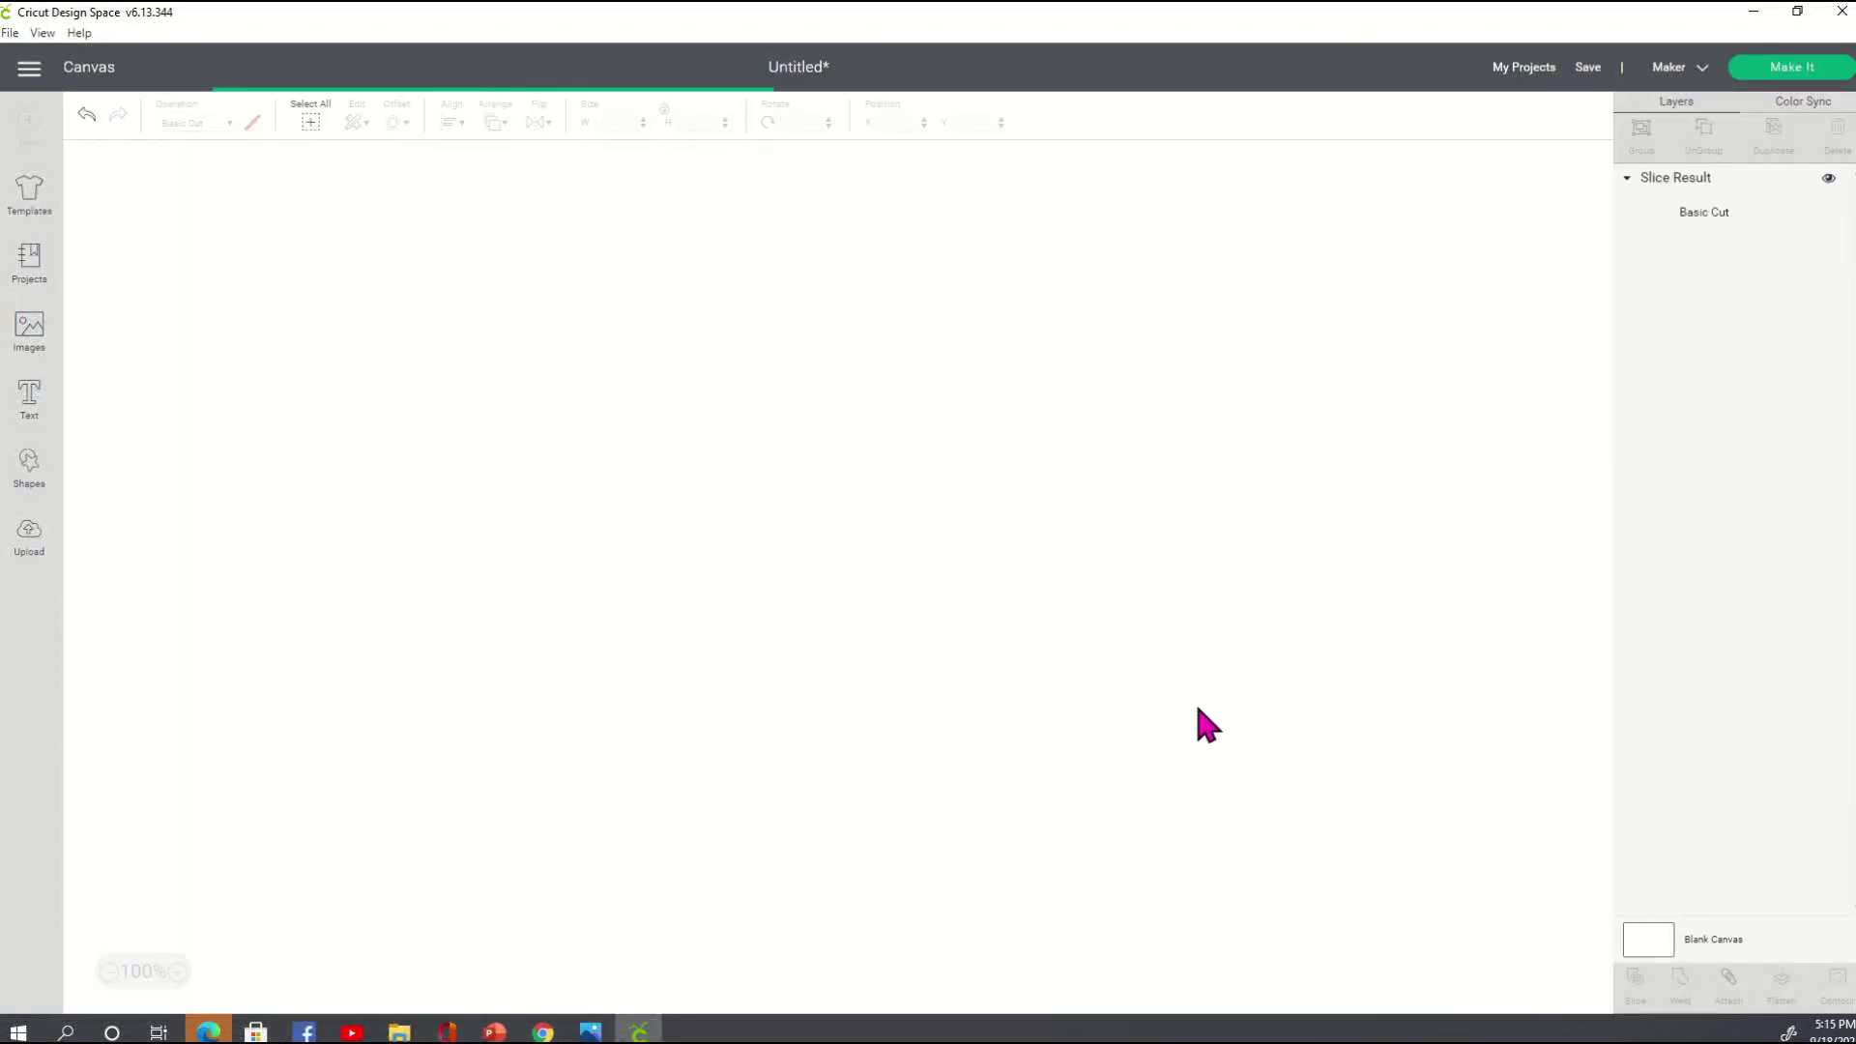
- Try the afro portrait over the meditating figure's head, and set it beside the figure at about X 10.31, Y 6.83
left_click_drag(319, 290, 607, 451)
left_click(1004, 515)
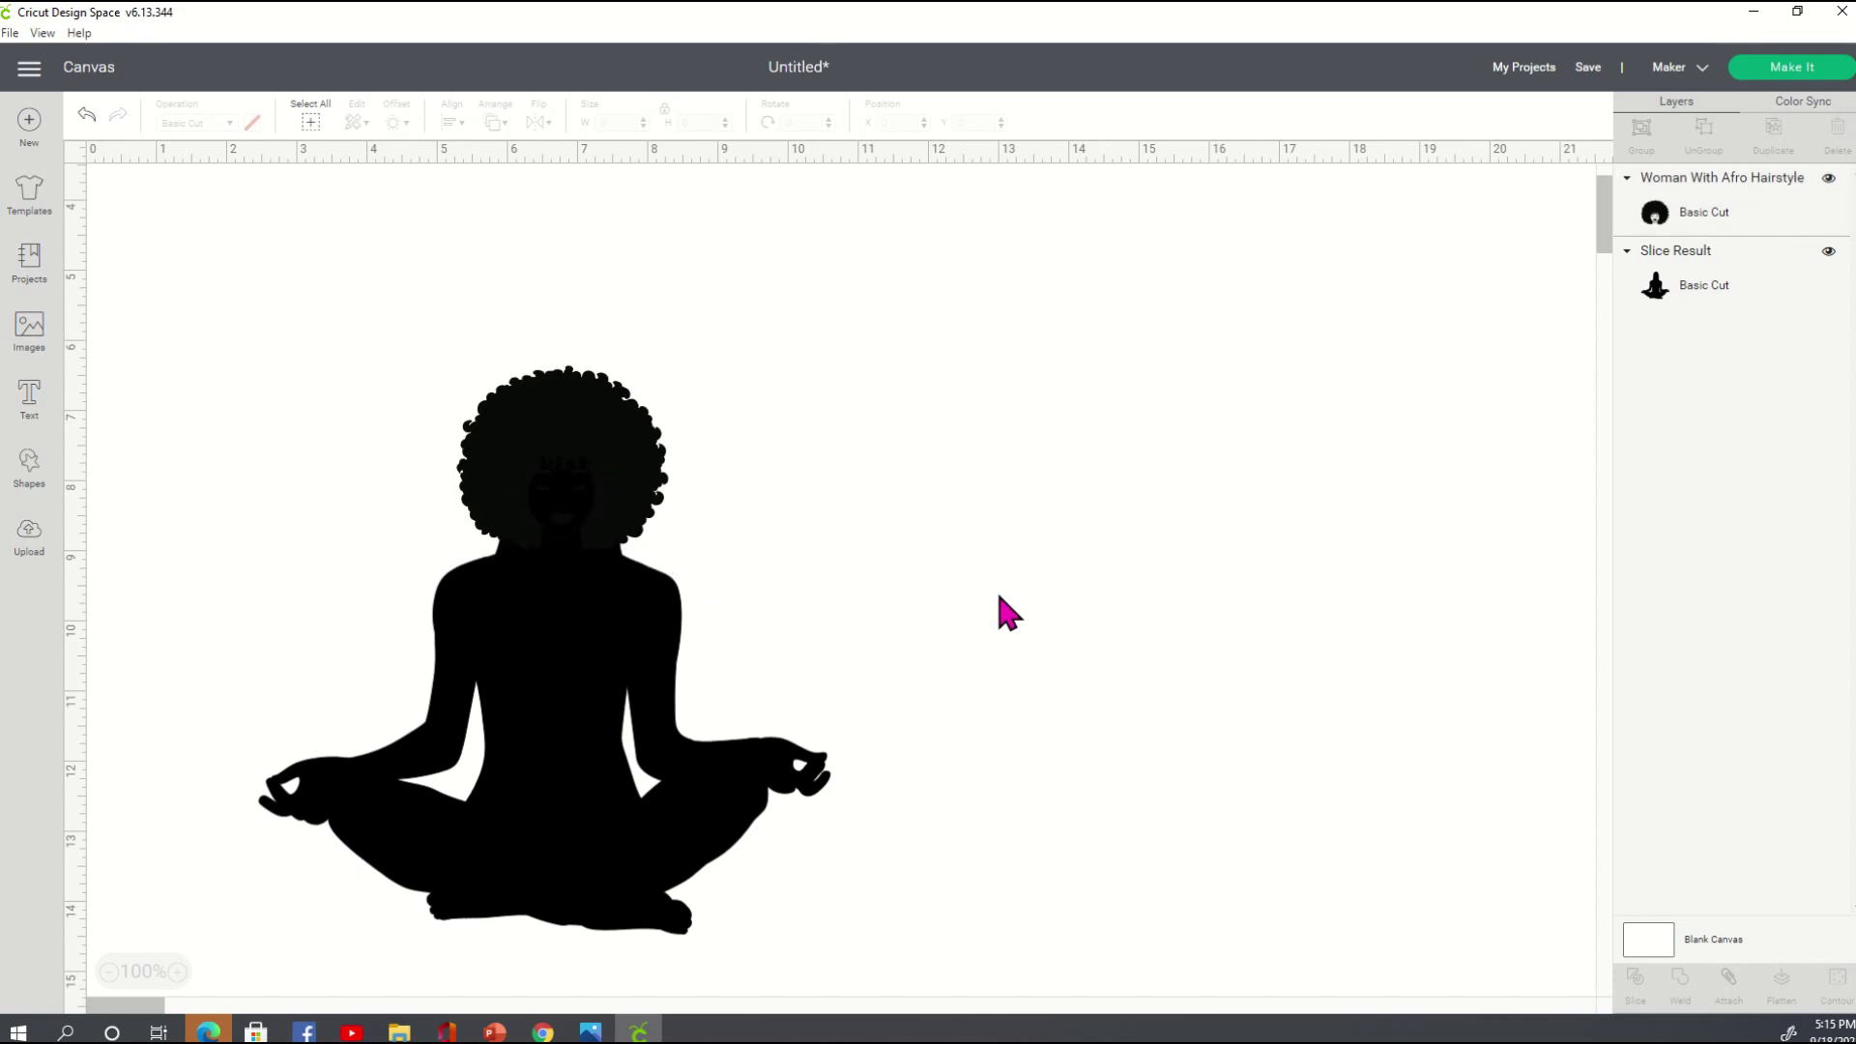
left_click_drag(622, 489, 913, 553)
left_click(1006, 477)
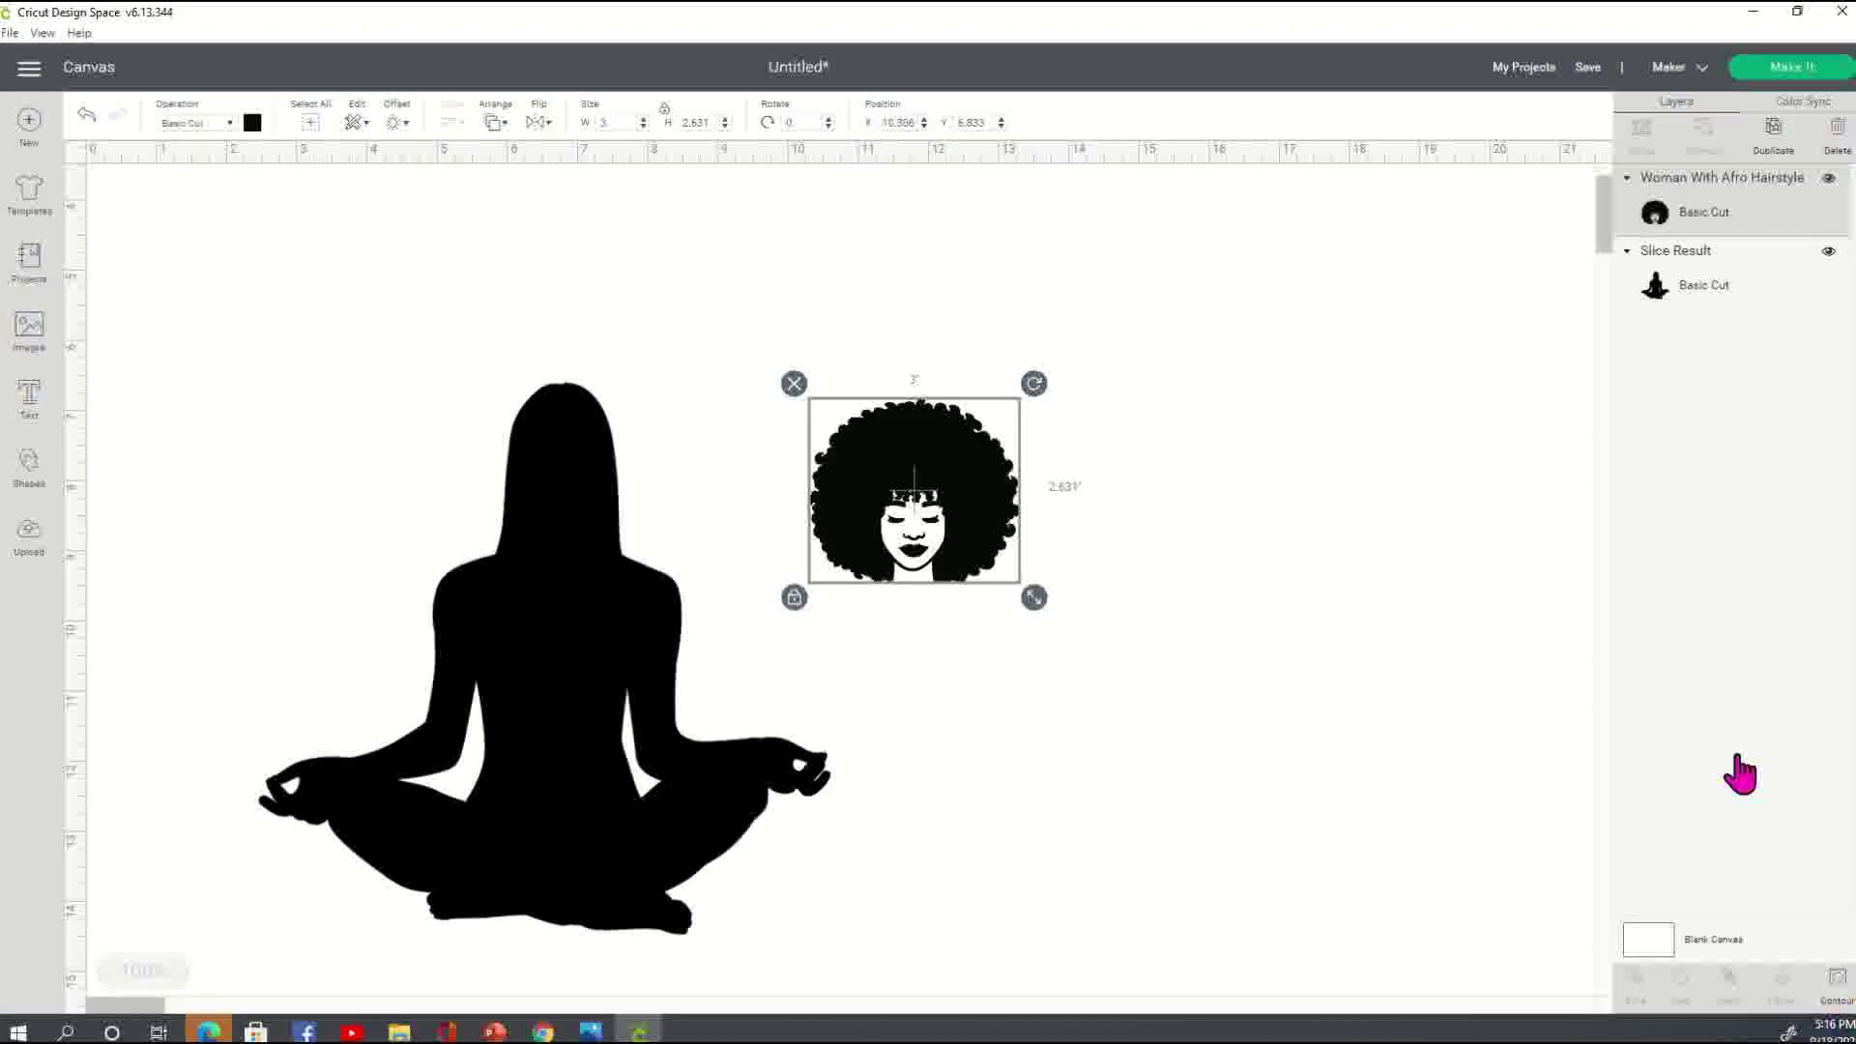
- Hide all inner contours of the afro portrait so only its solid outer hair shape is kept
left_click(1840, 1001)
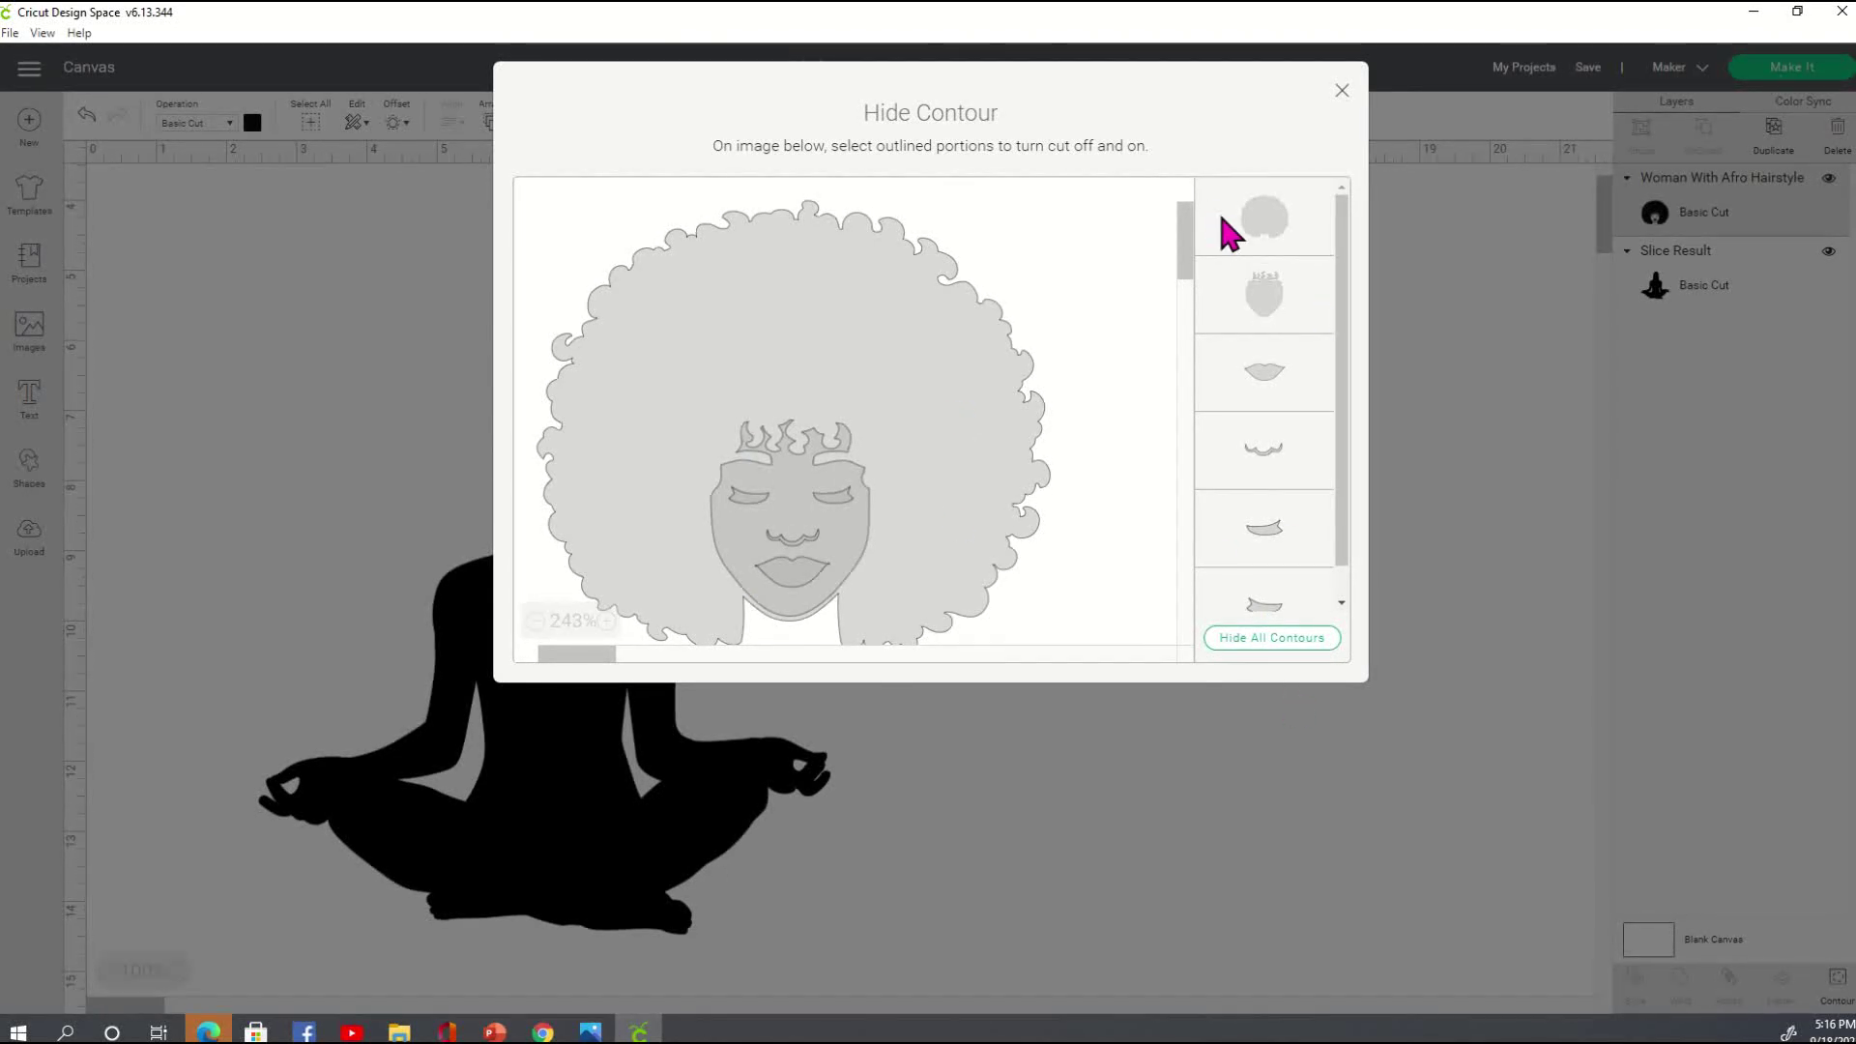
left_click(1300, 641)
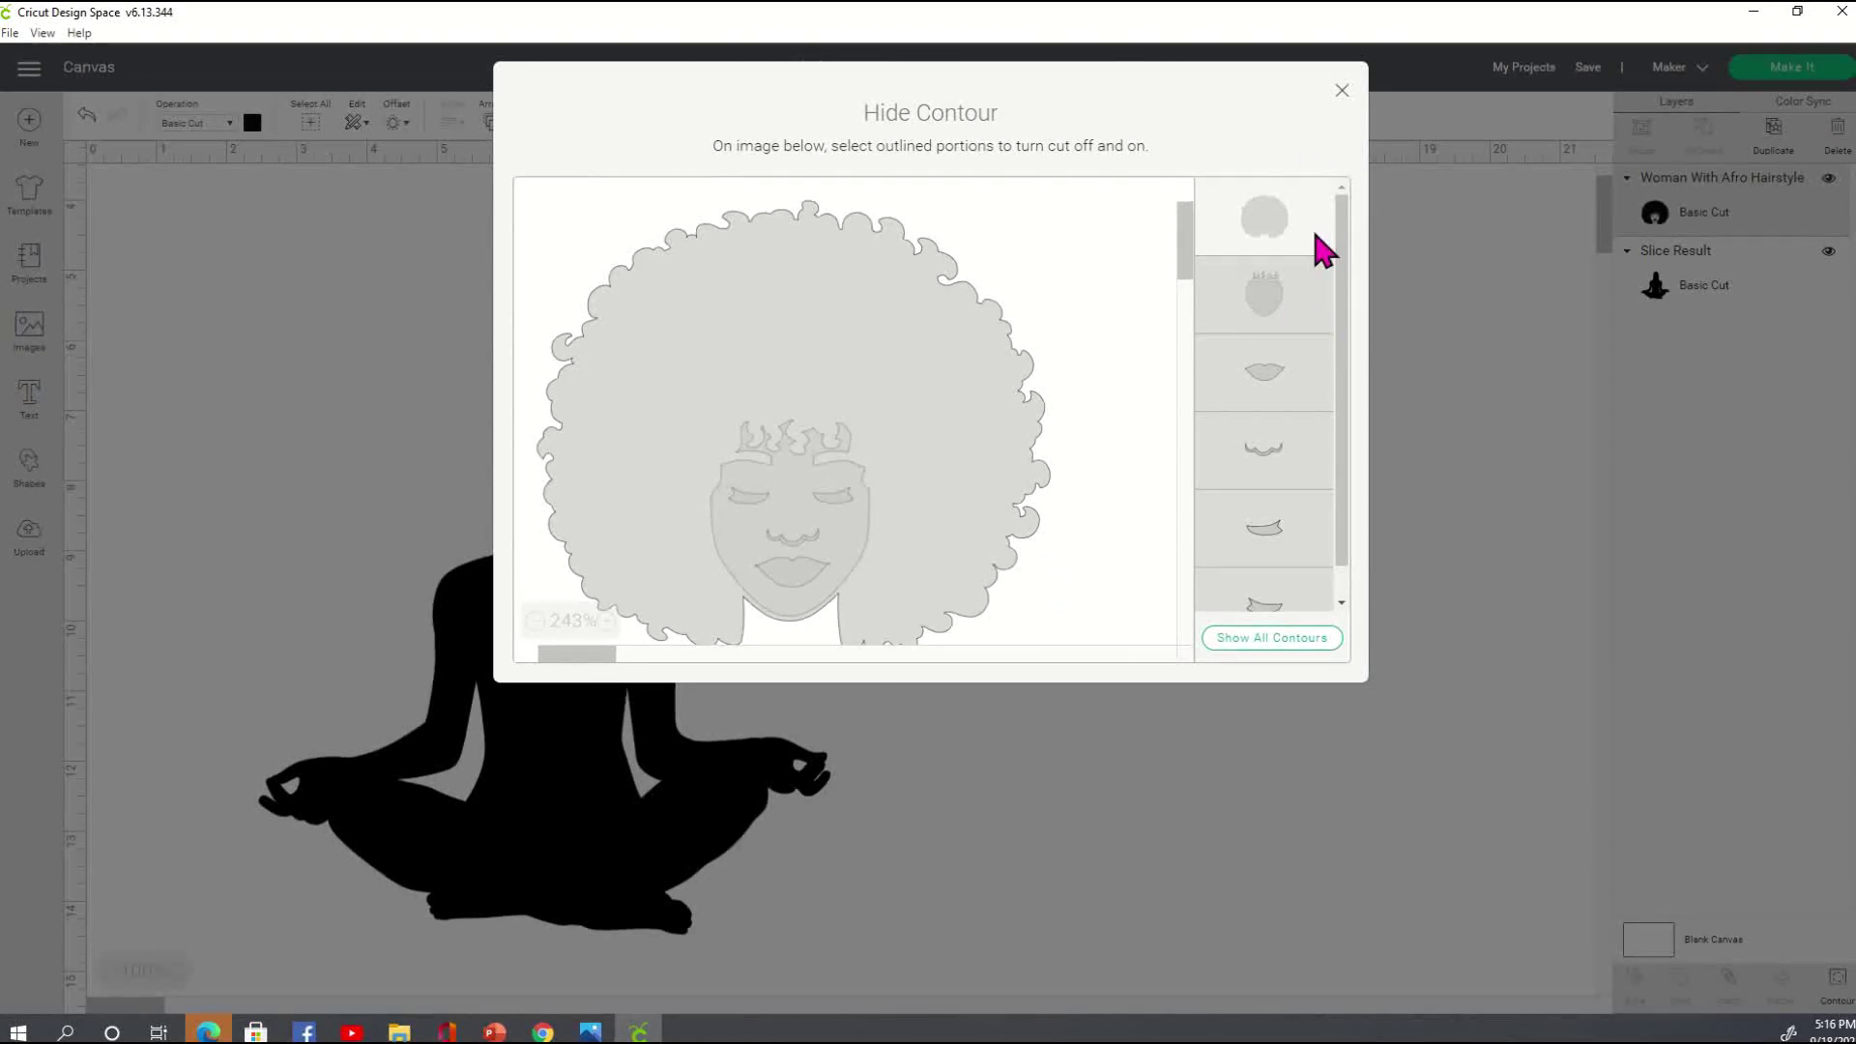
left_click(1340, 90)
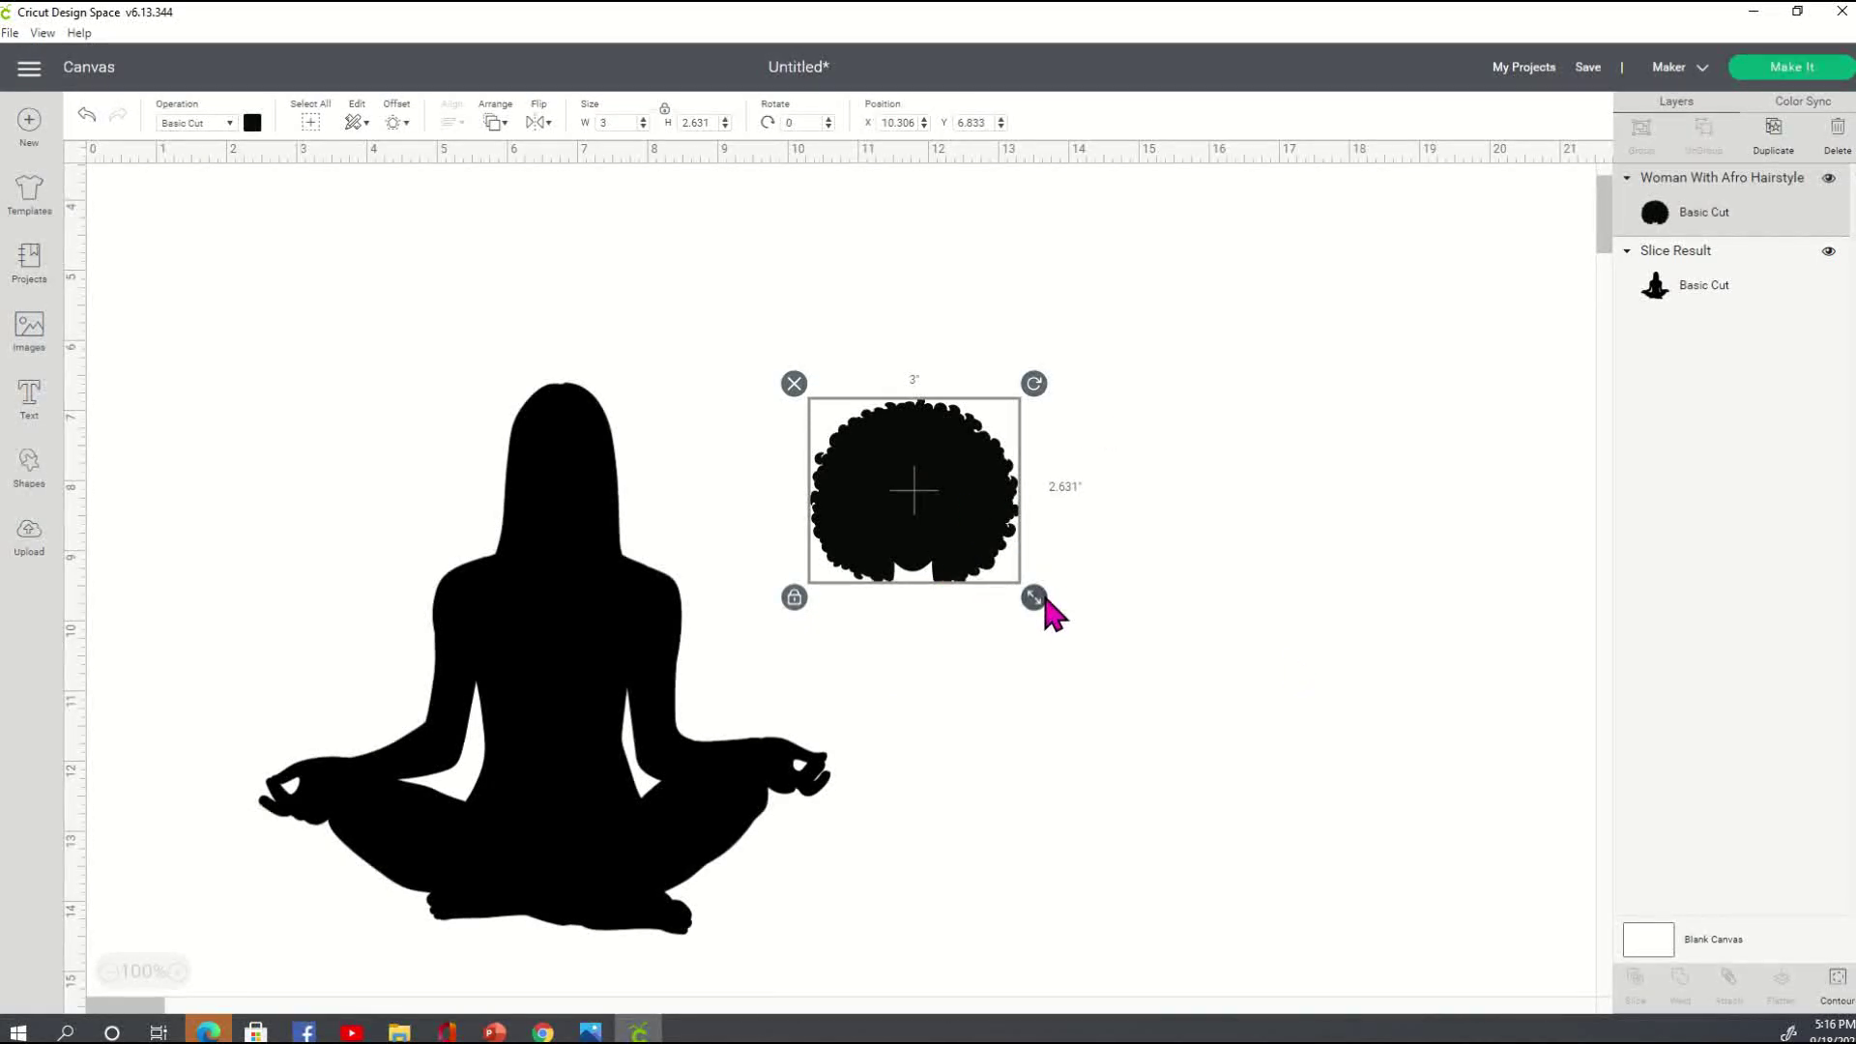
- Enlarge the afro shape to about 3.86 × 3.38 inches and center it over the meditating figure's head at about X 4.7, Y 5.8
left_click_drag(1035, 596, 1090, 648)
left_click_drag(954, 577, 609, 540)
left_click(928, 474)
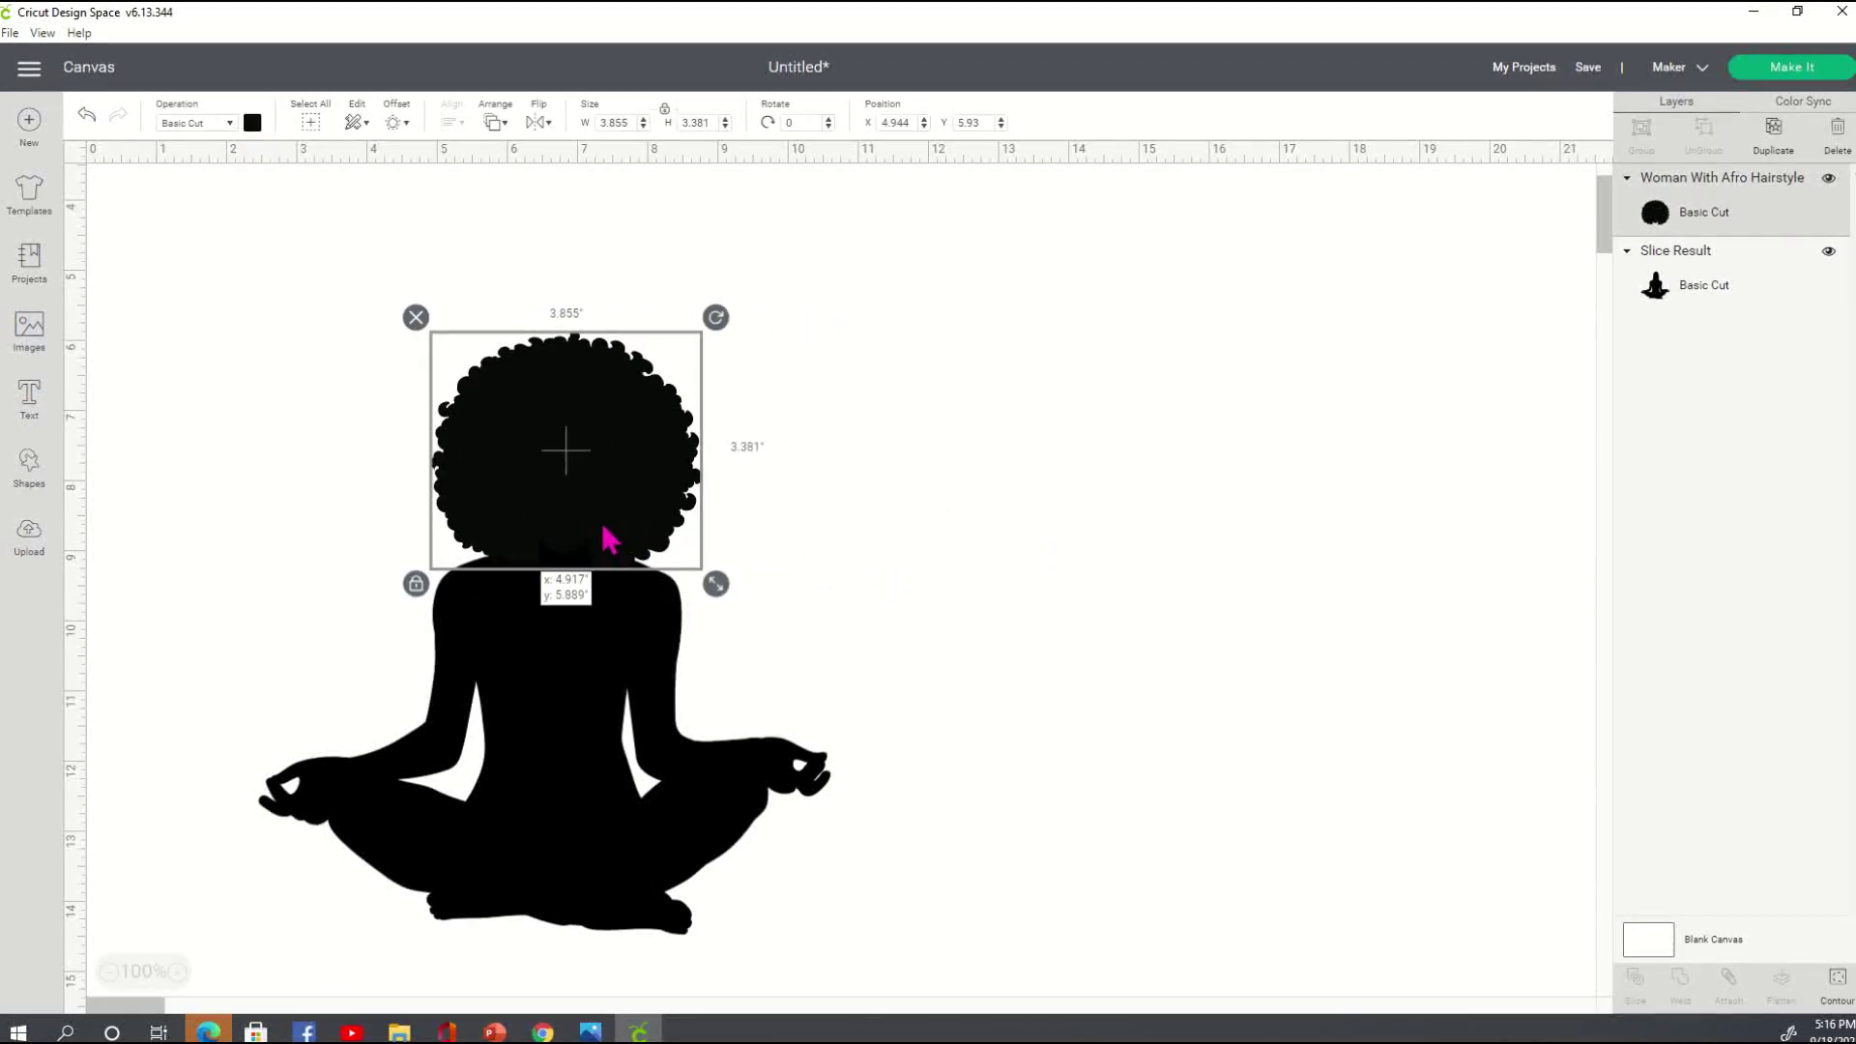
left_click(1292, 563)
mouse_move(604, 529)
left_mouse_down()
mouse_move(600, 497)
mouse_move(592, 531)
left_mouse_up()
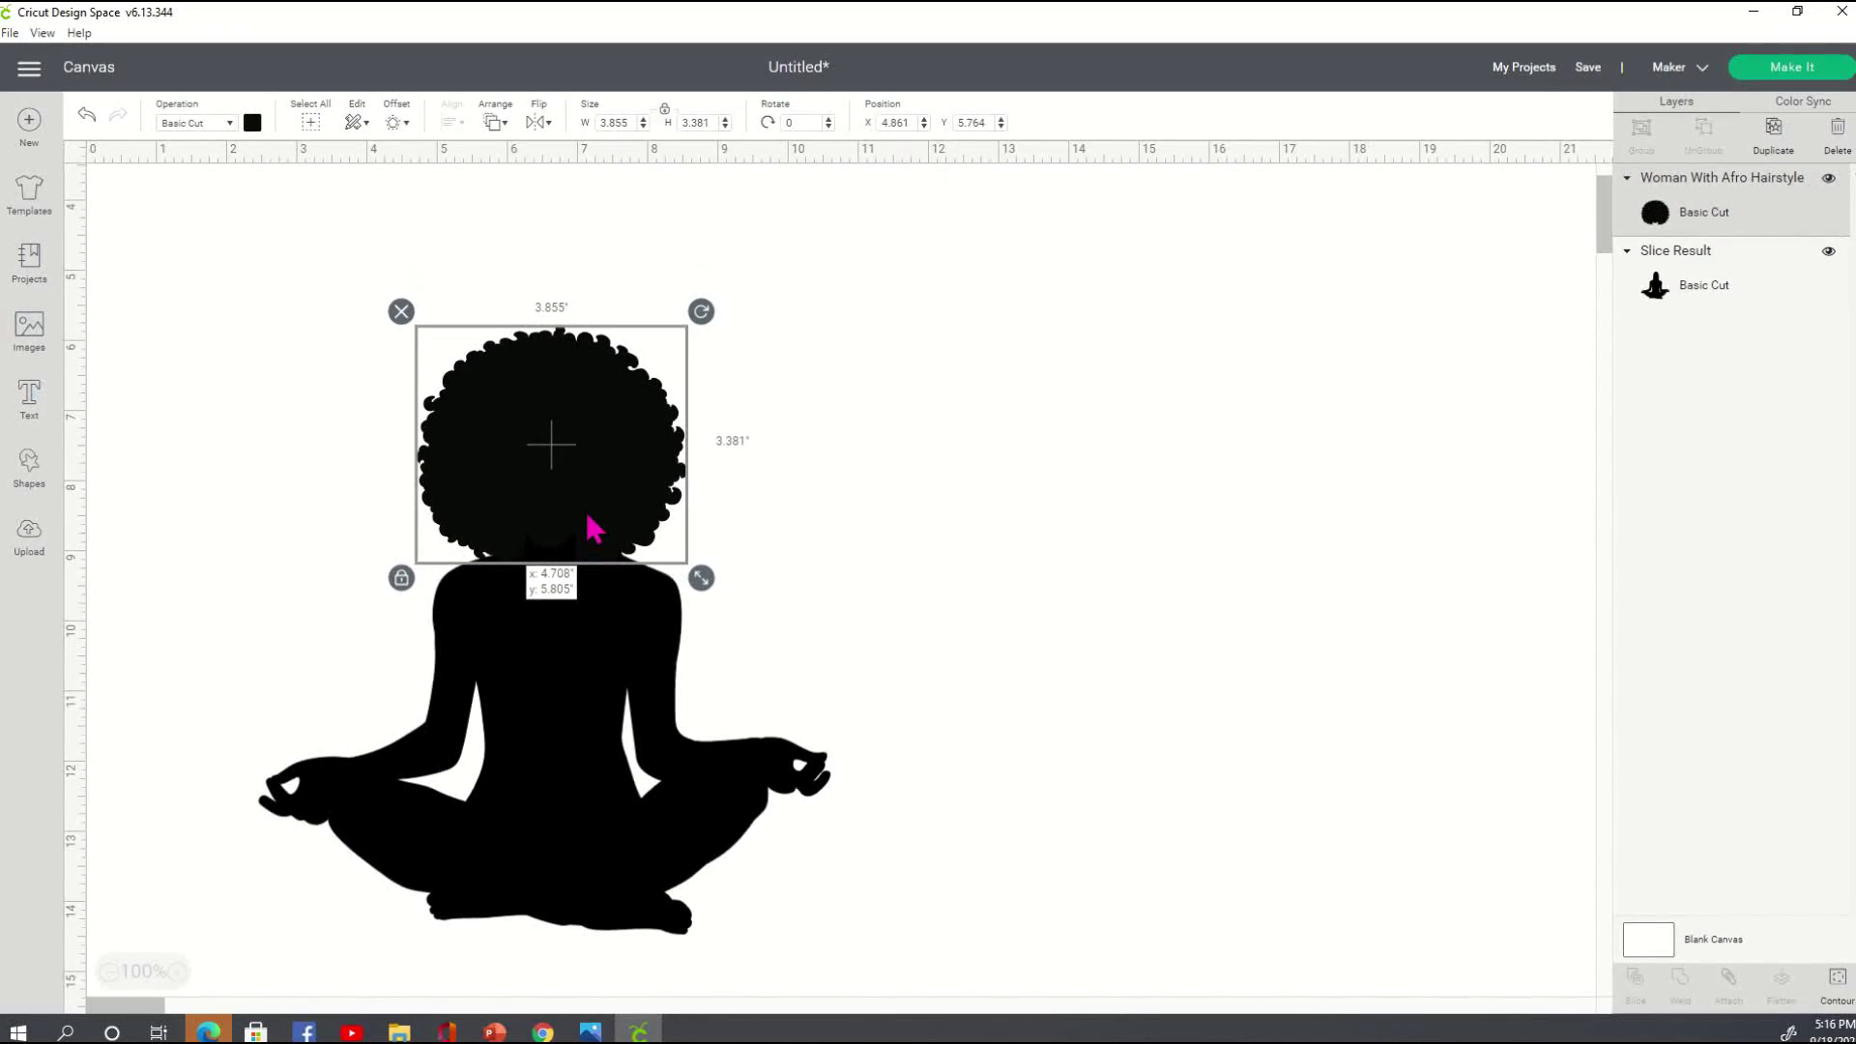
left_click(1006, 515)
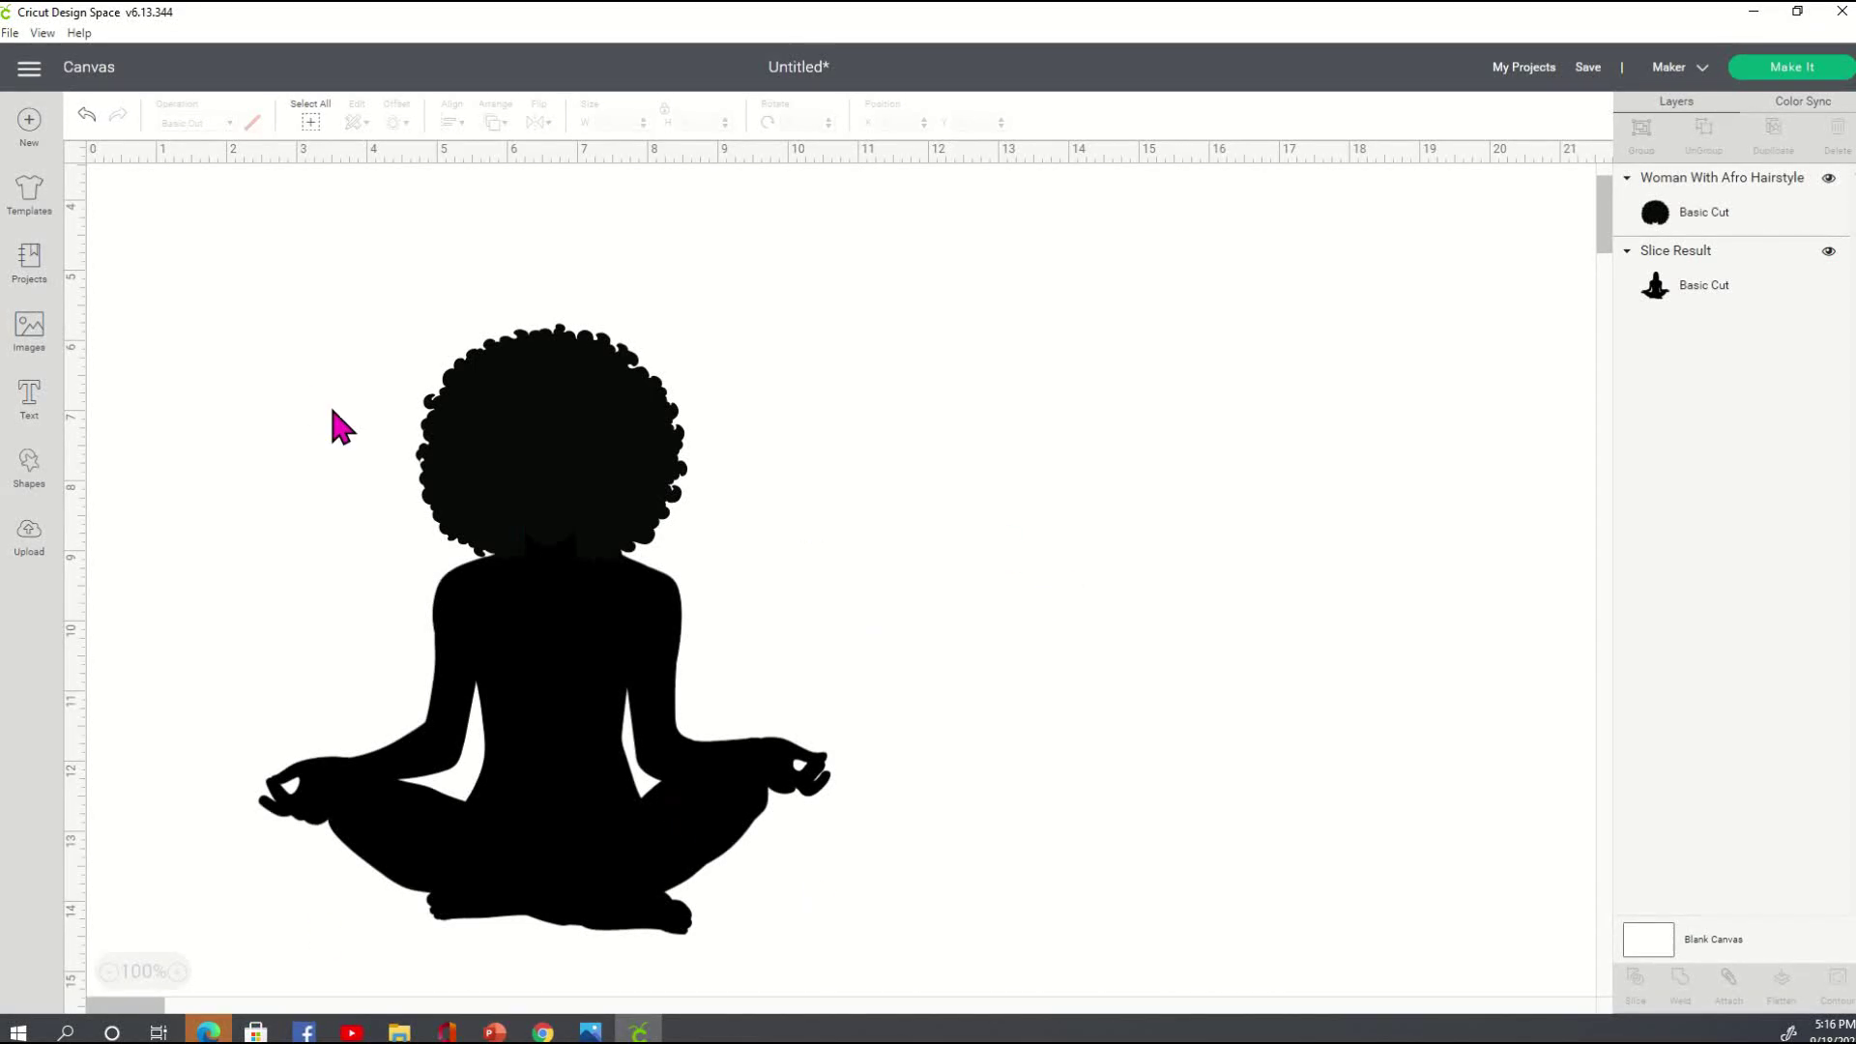
- Weld the afro and the meditating figure into one shape and move it to about X 3.78, Y 5.17
left_click_drag(172, 253, 1214, 848)
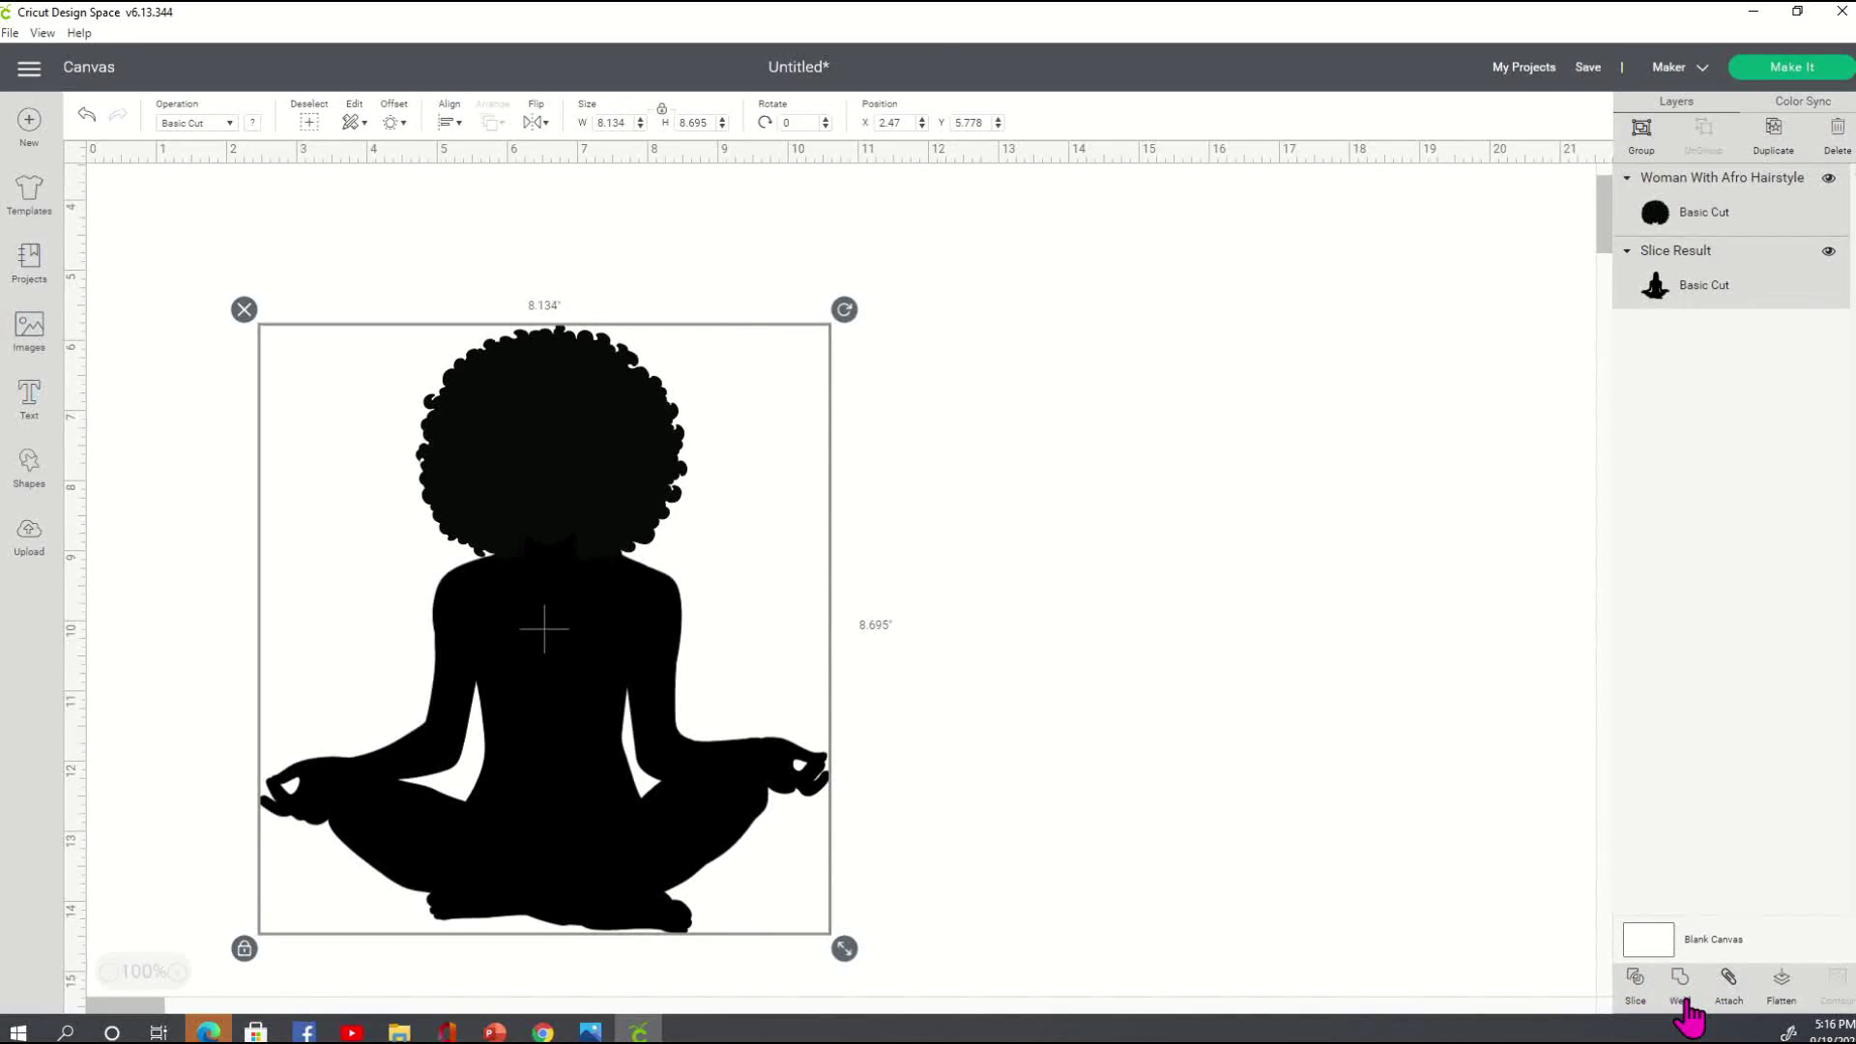
left_click(1040, 681)
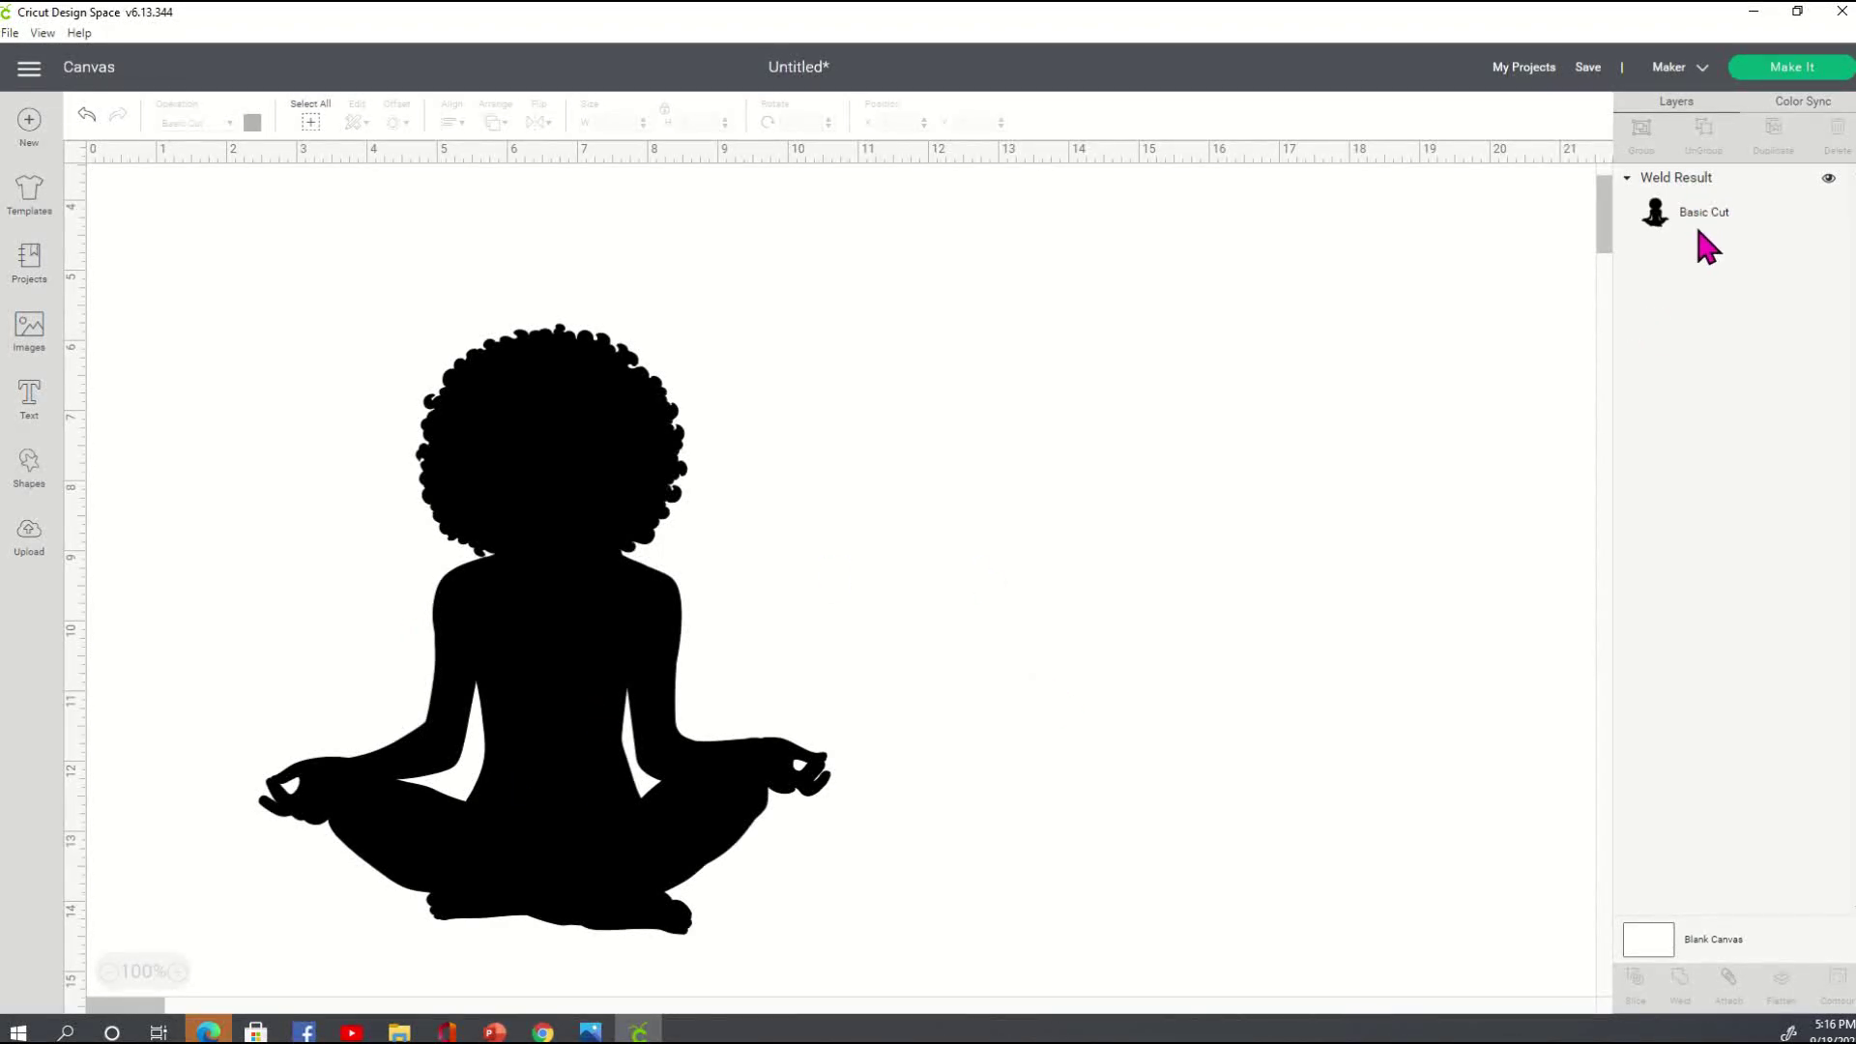
left_click_drag(522, 745, 620, 702)
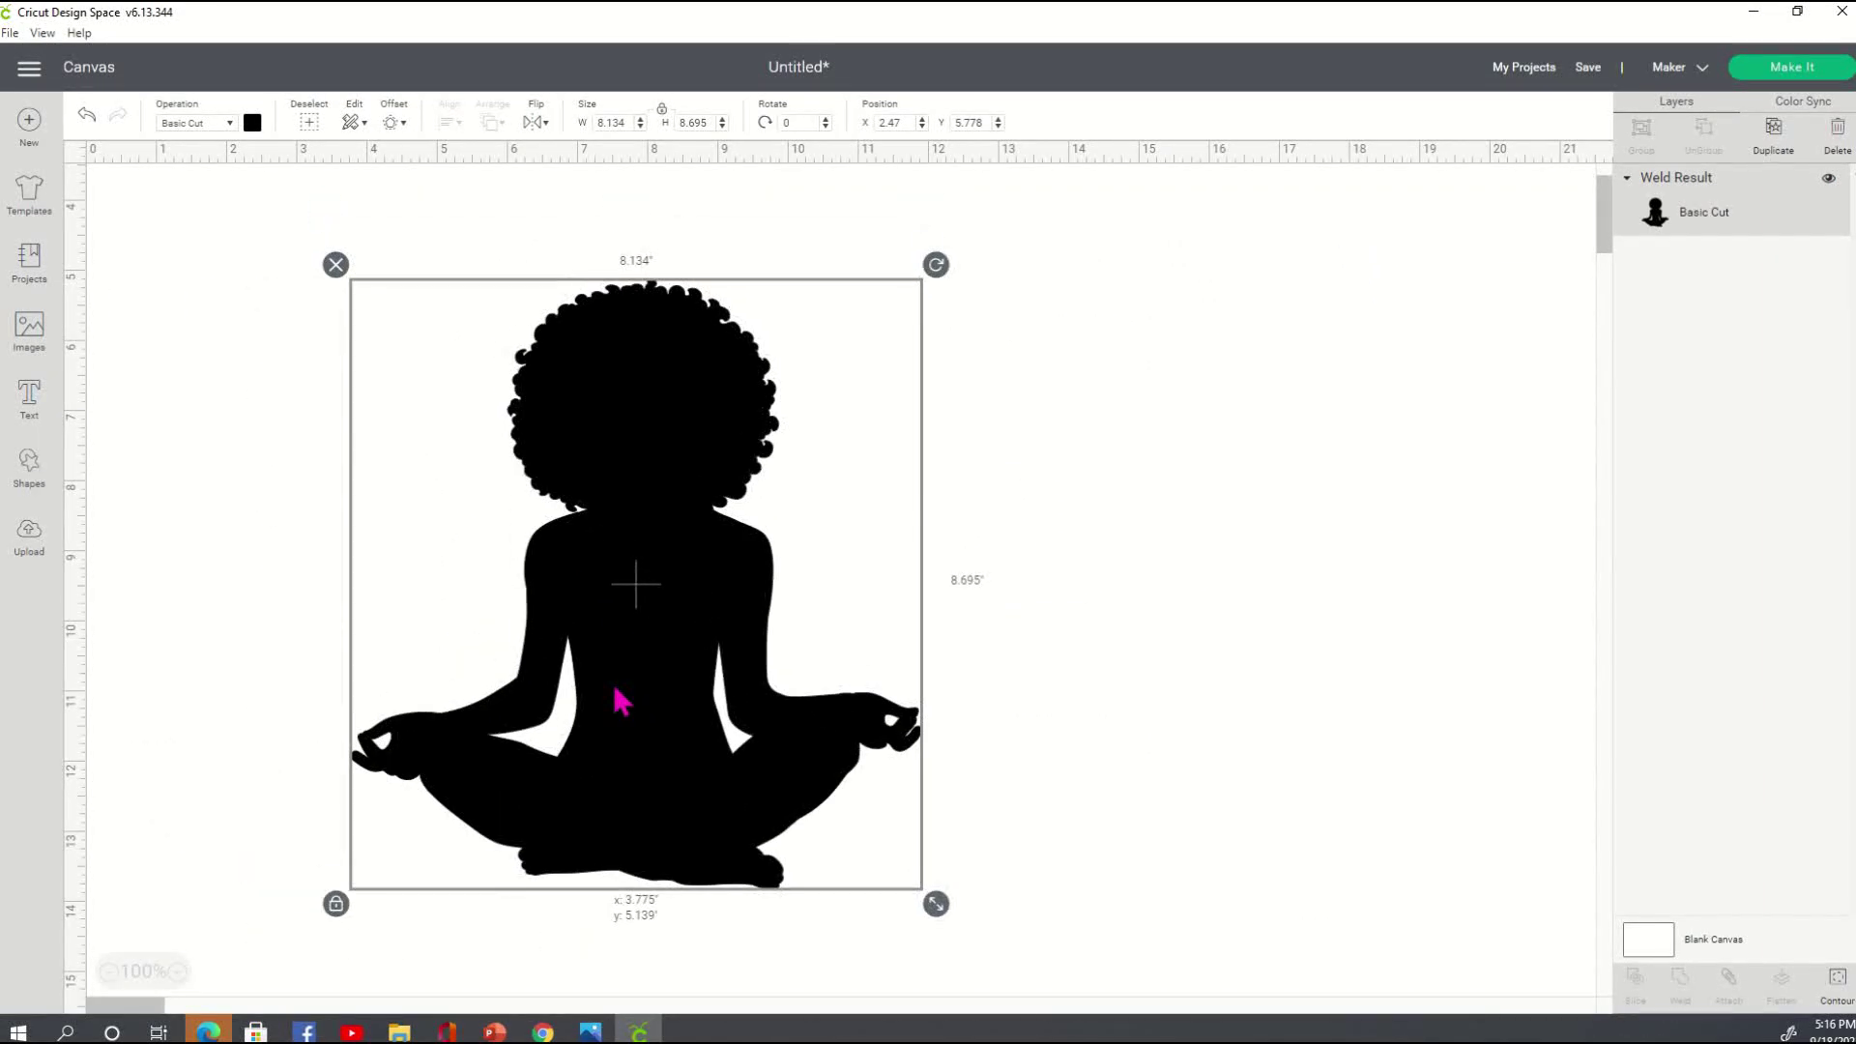
left_click(1253, 626)
- Open the welded figure's material colors and try light pink, red and several yellow shades on it
left_click(680, 623)
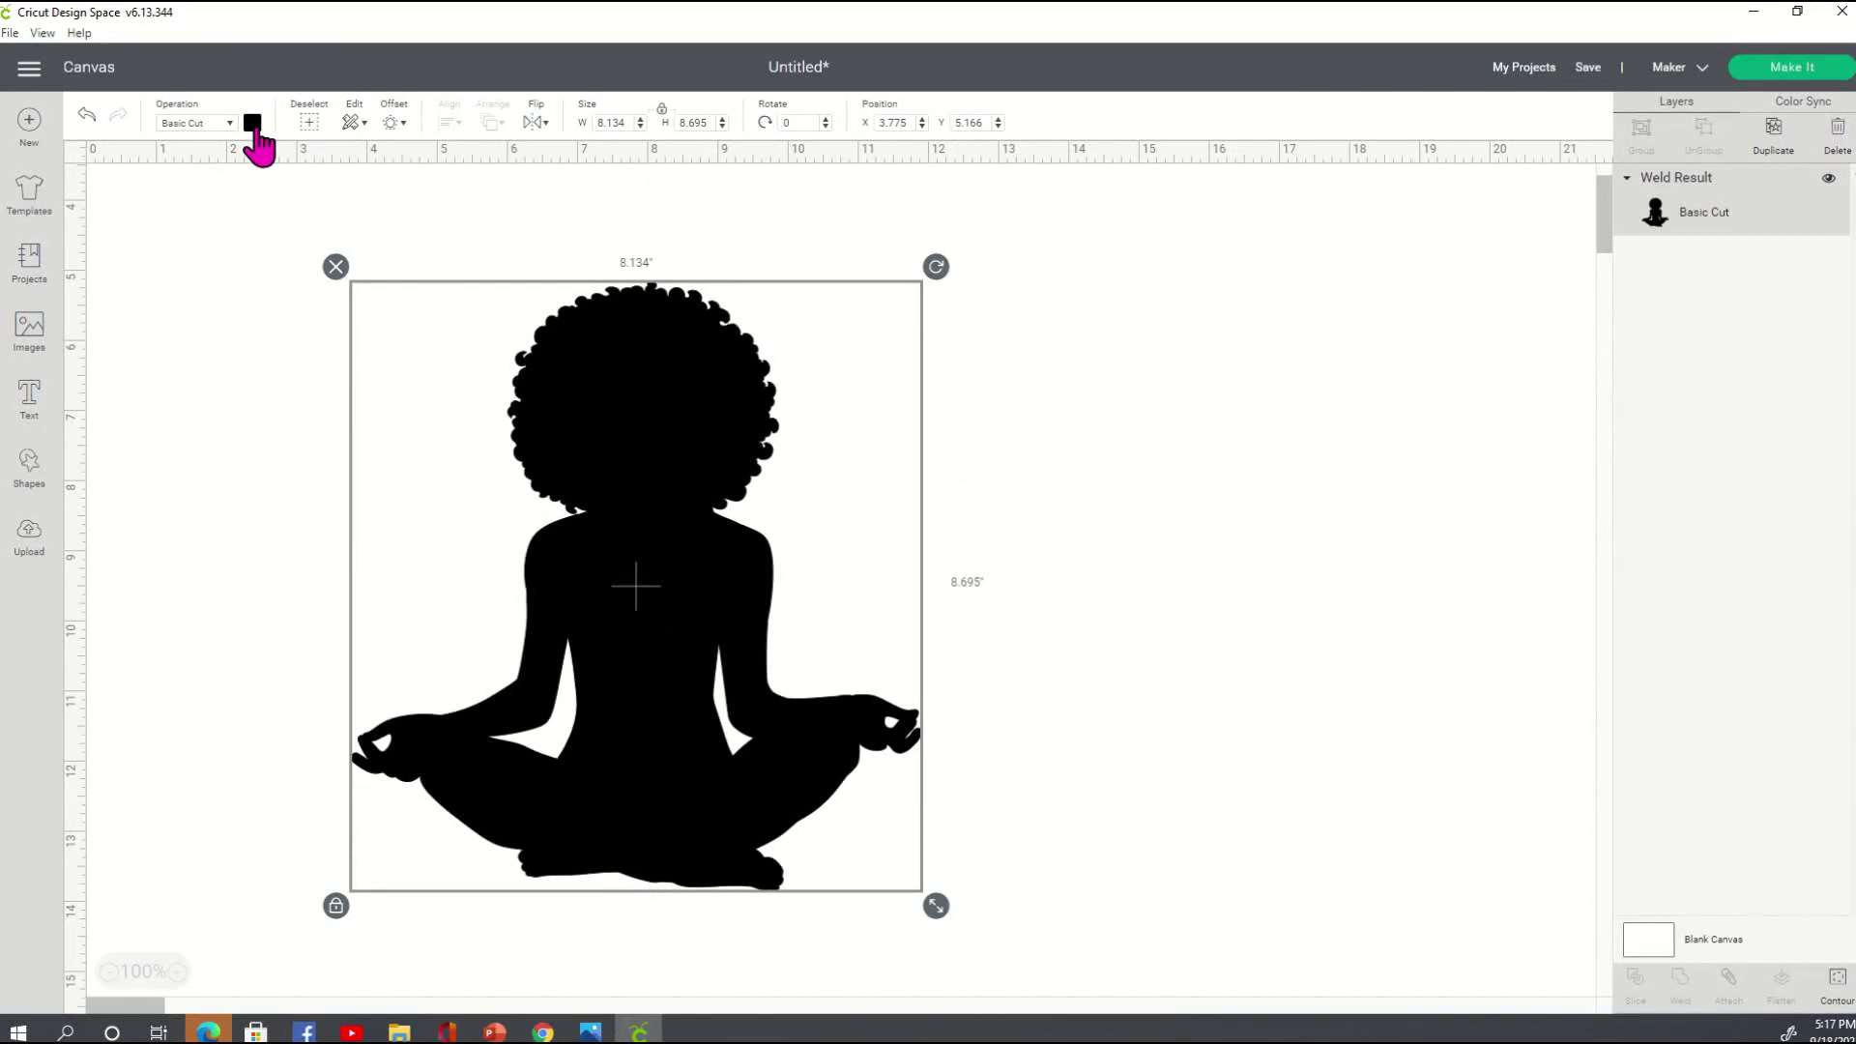
left_click(253, 122)
left_click(273, 243)
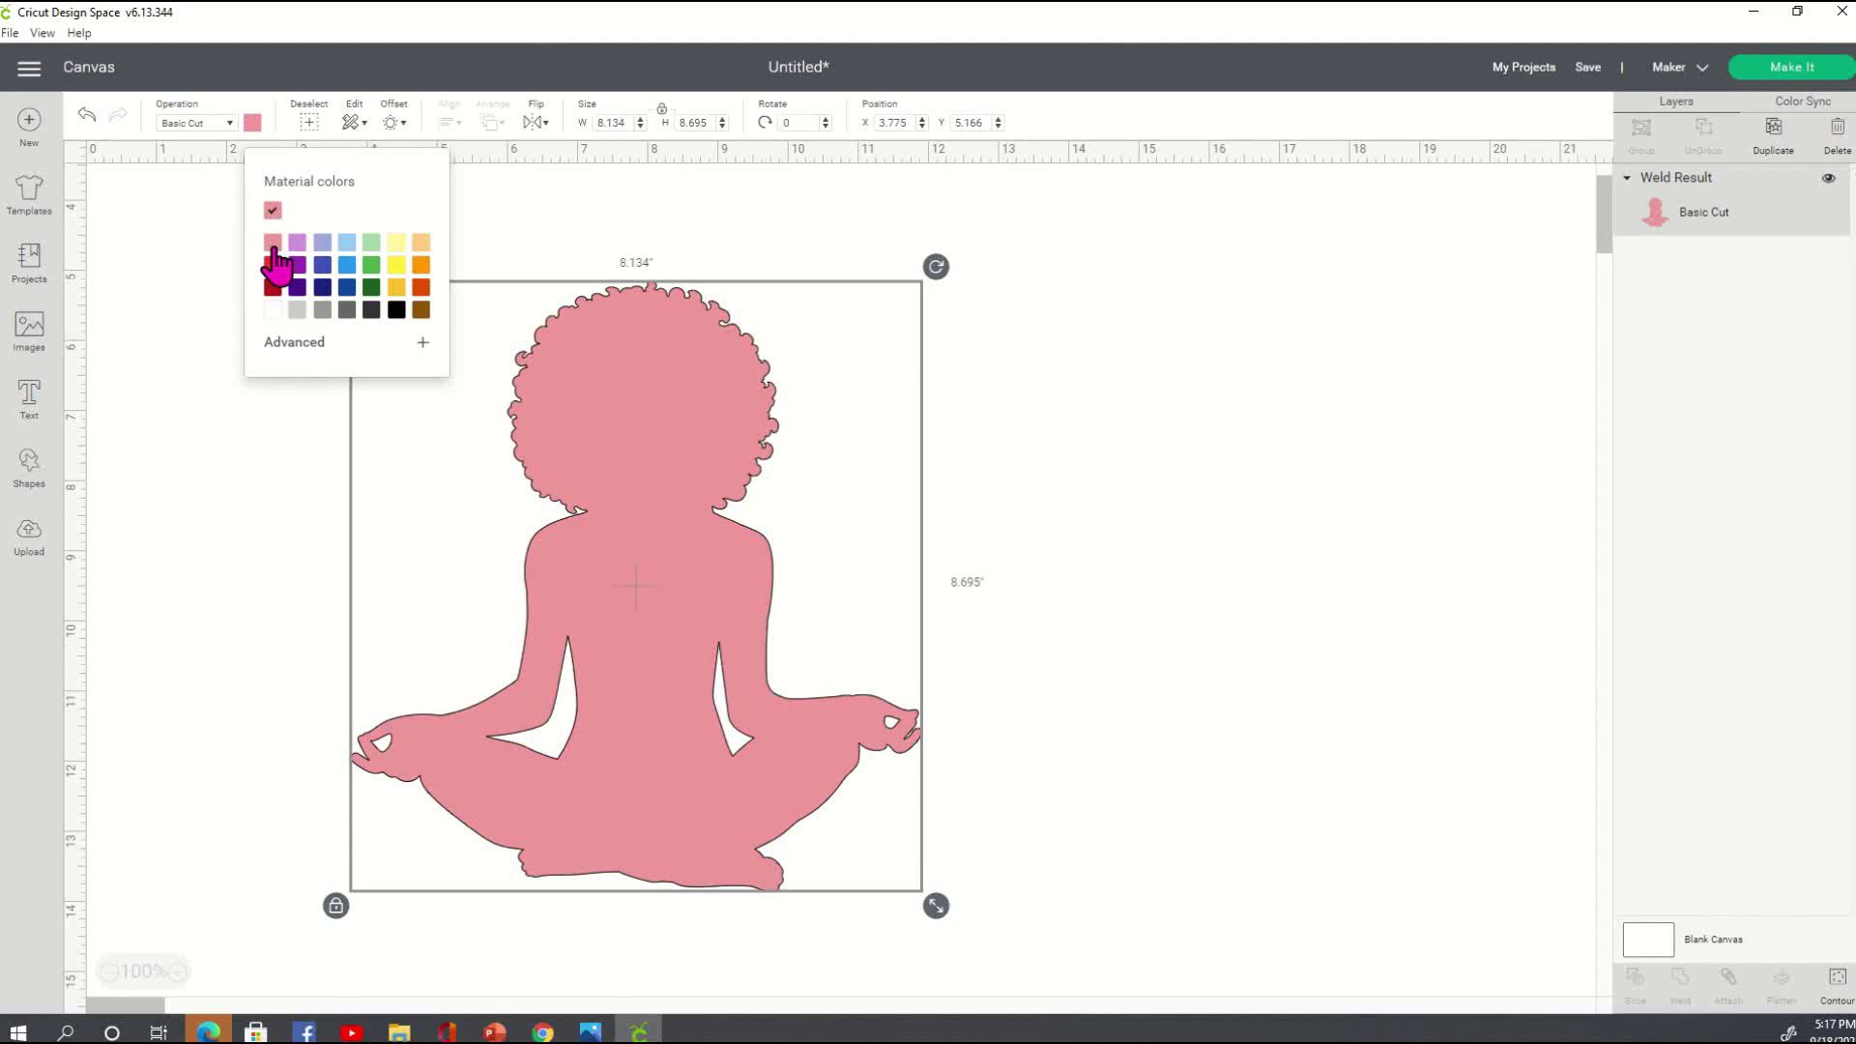
left_click(273, 269)
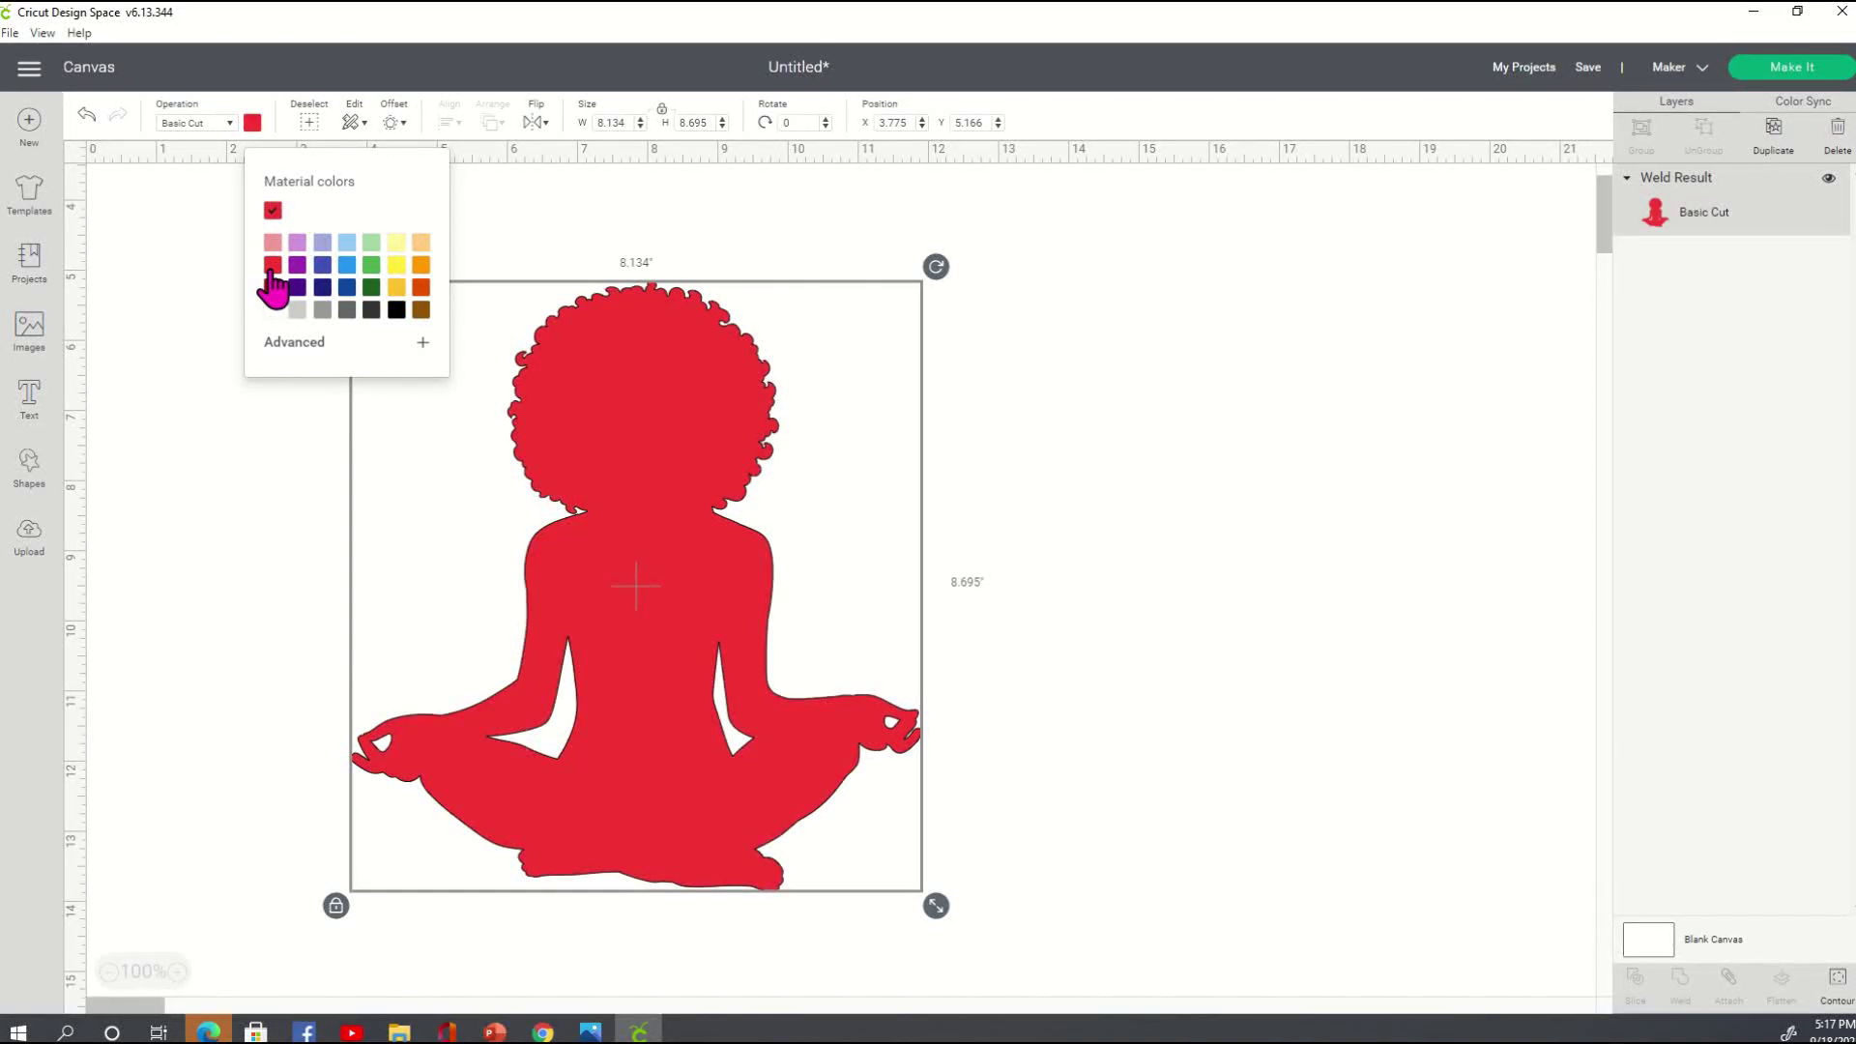
left_click(396, 287)
left_click(396, 267)
left_click(396, 242)
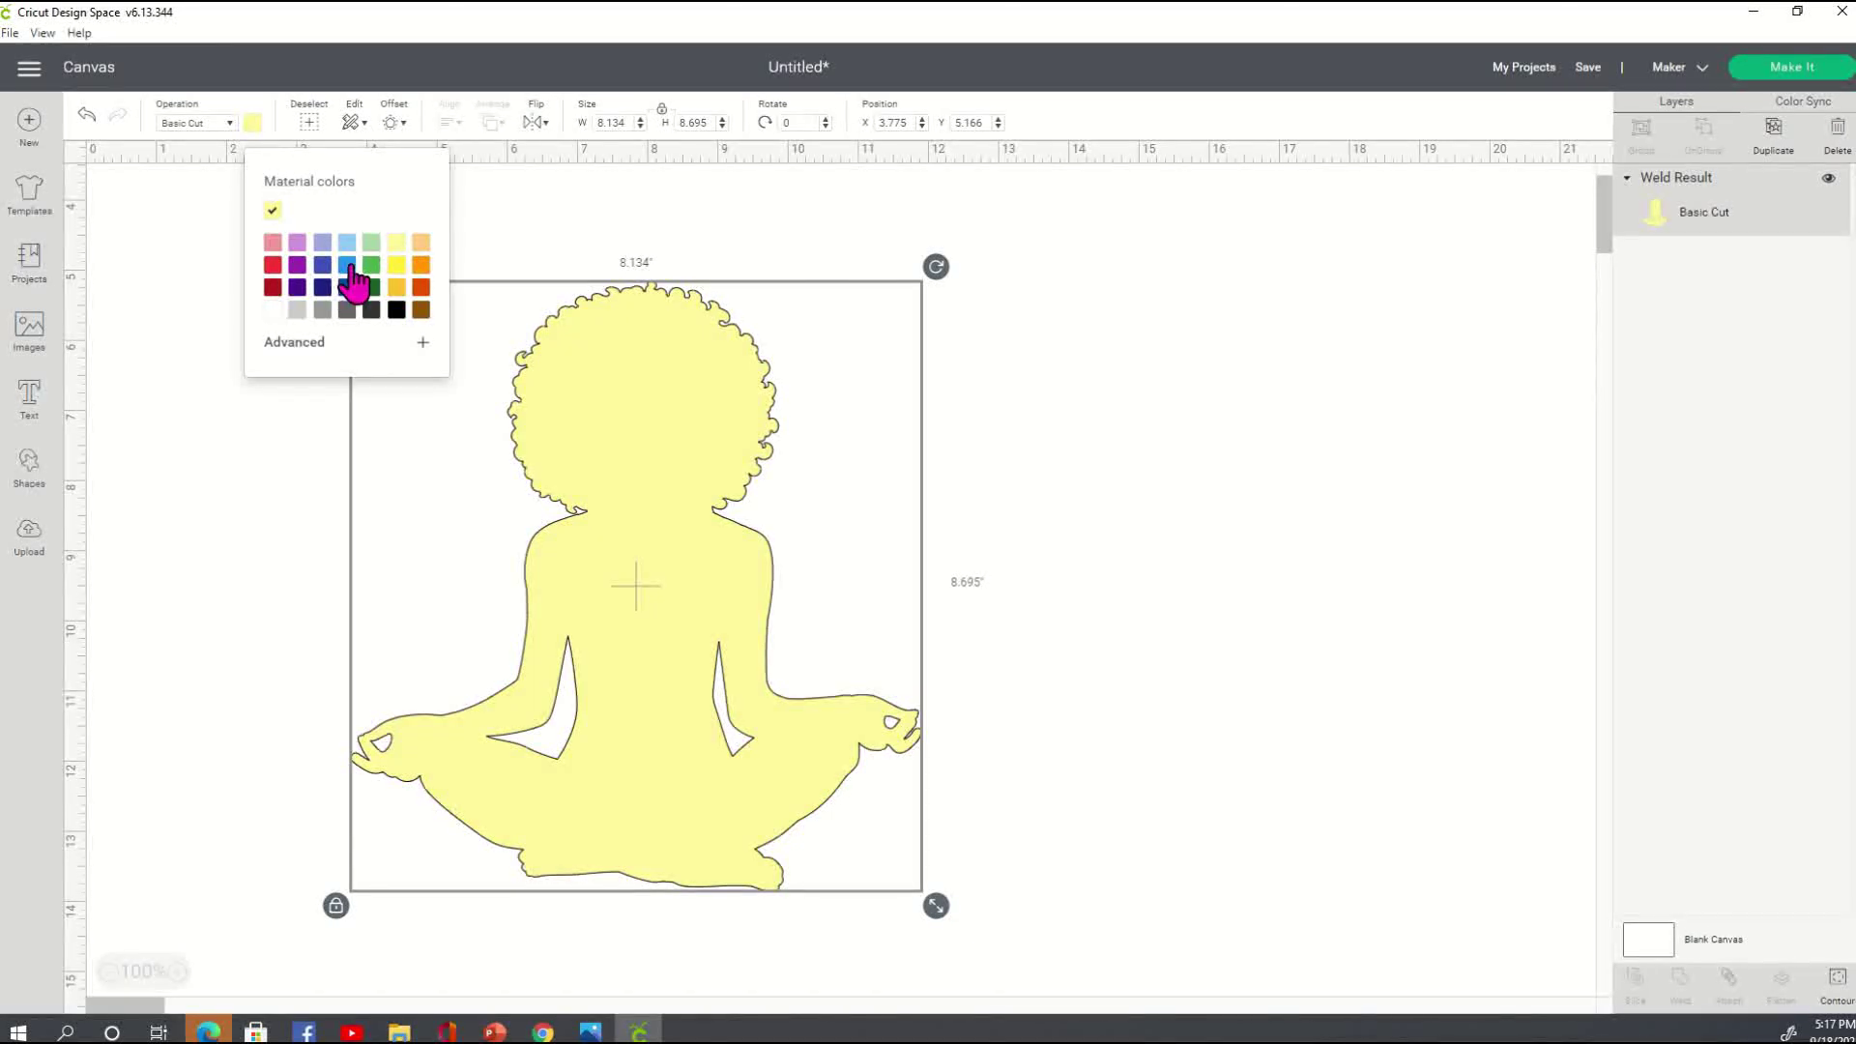
- Try various light, medium and dark blue and purple material colors on the welded figure
left_click(345, 289)
left_click(346, 287)
left_click(322, 287)
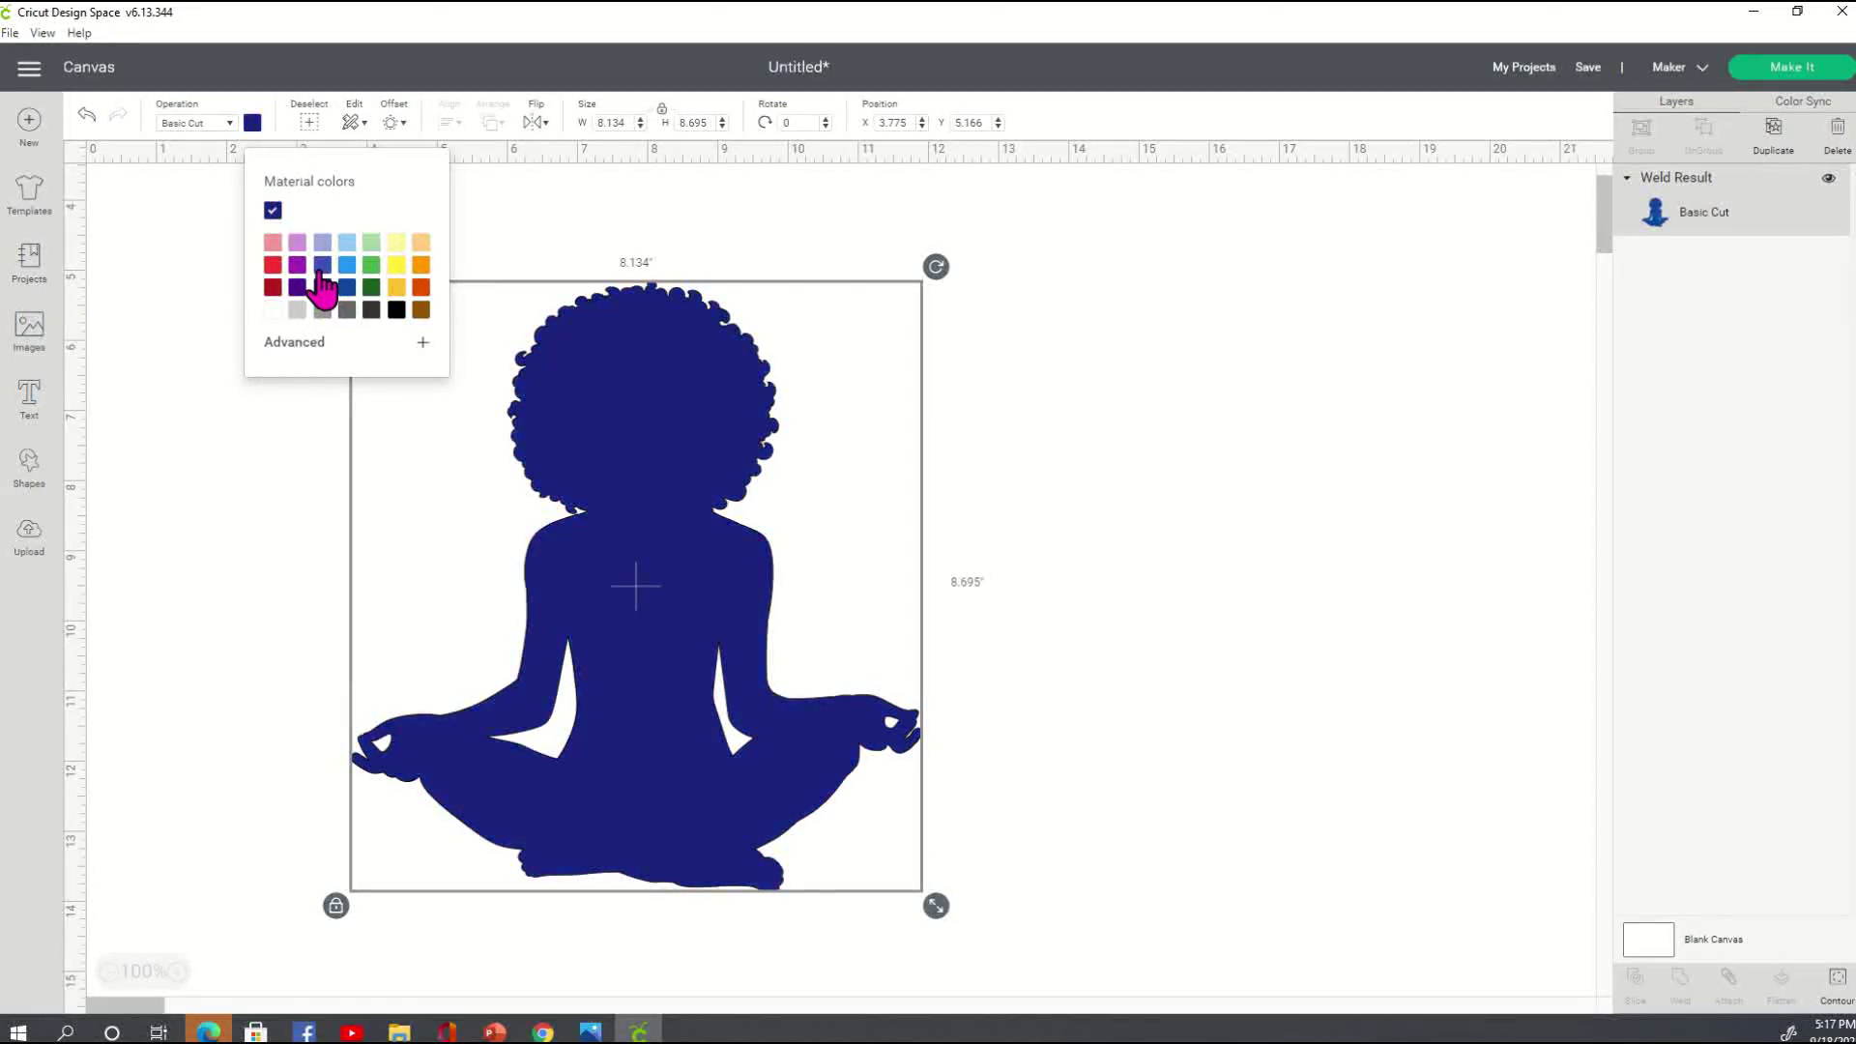
left_click(322, 266)
left_click(322, 242)
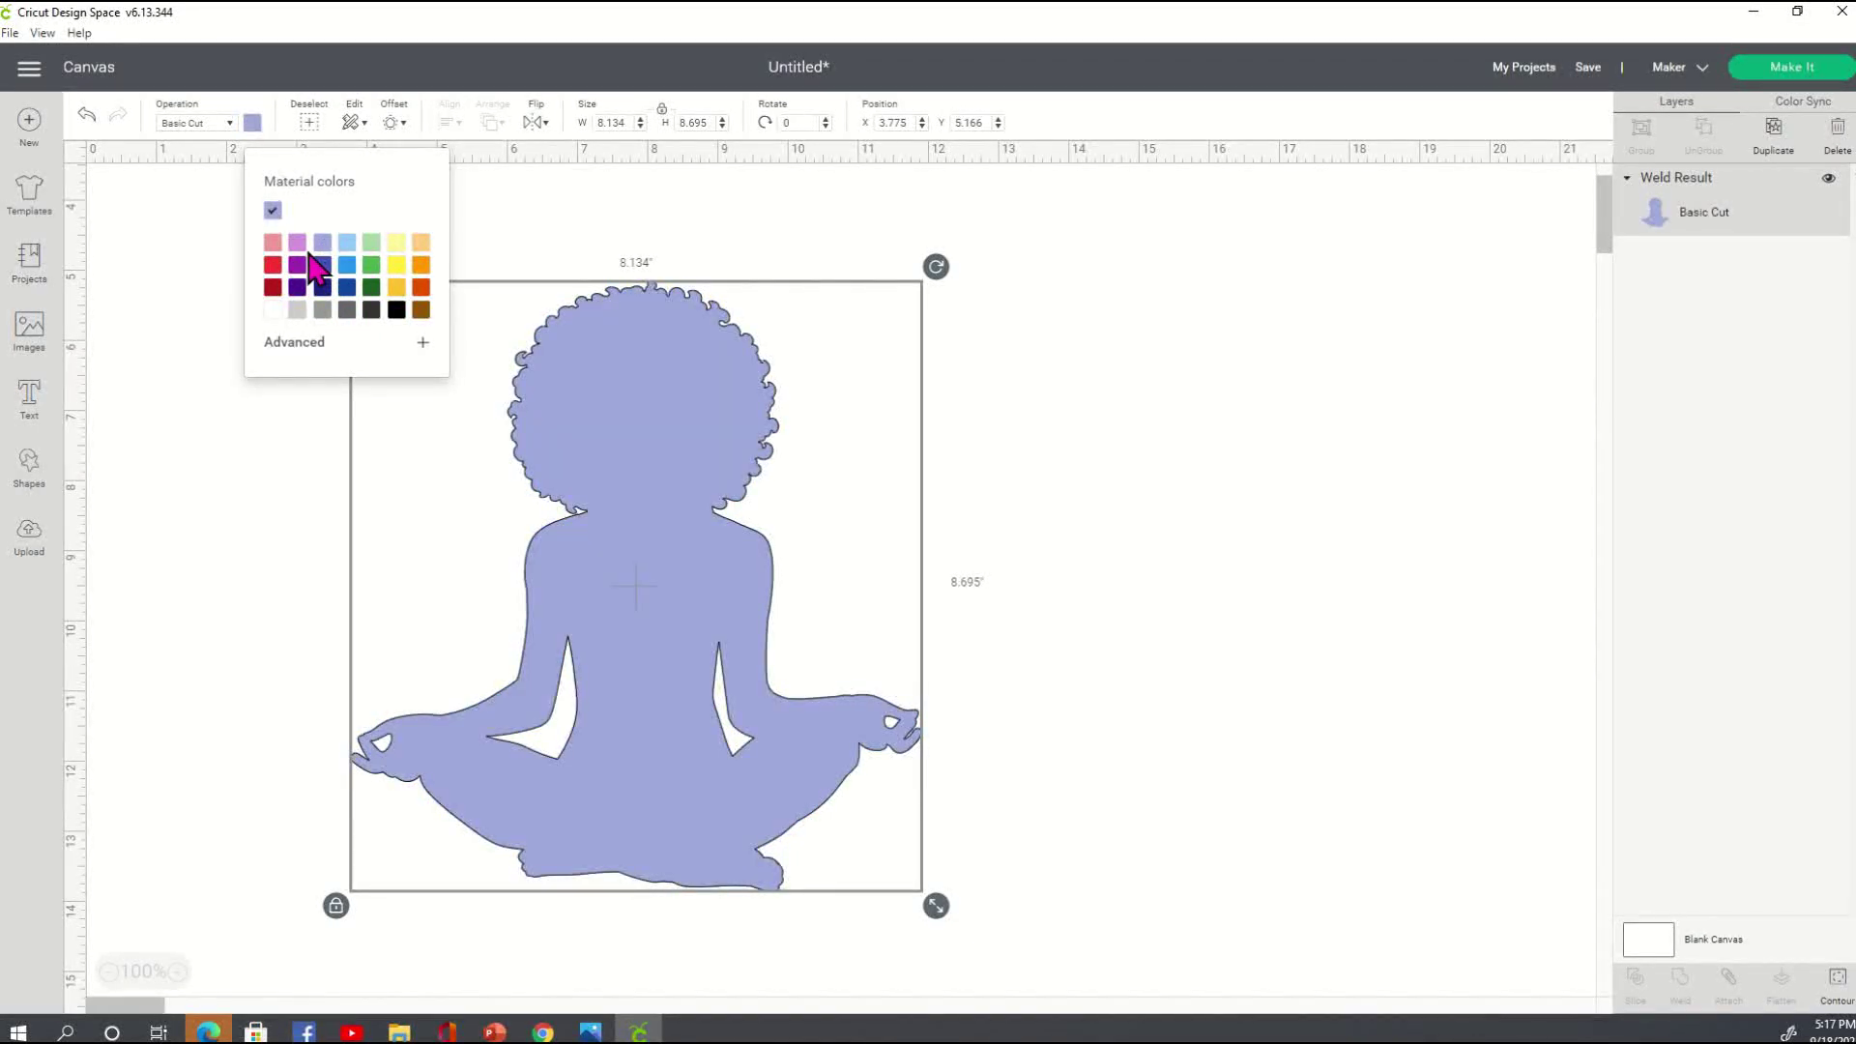
left_click(297, 242)
left_click(297, 265)
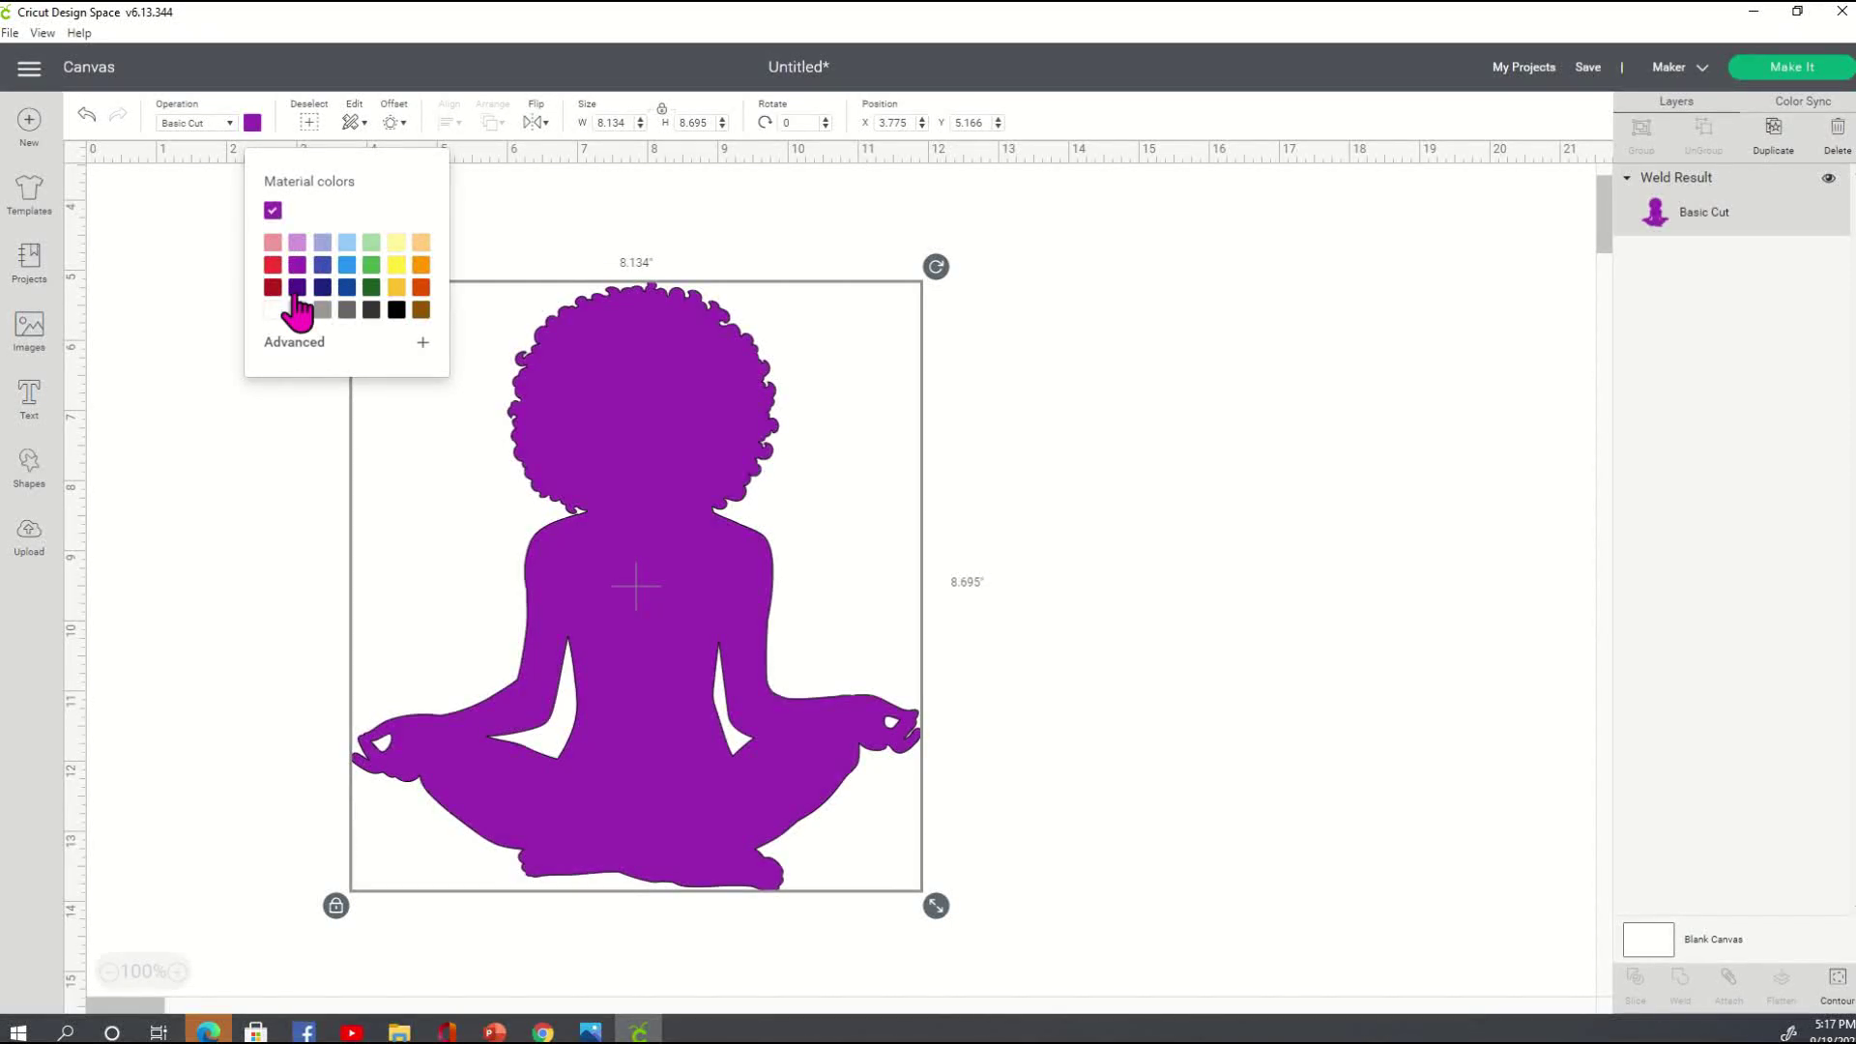
left_click(296, 288)
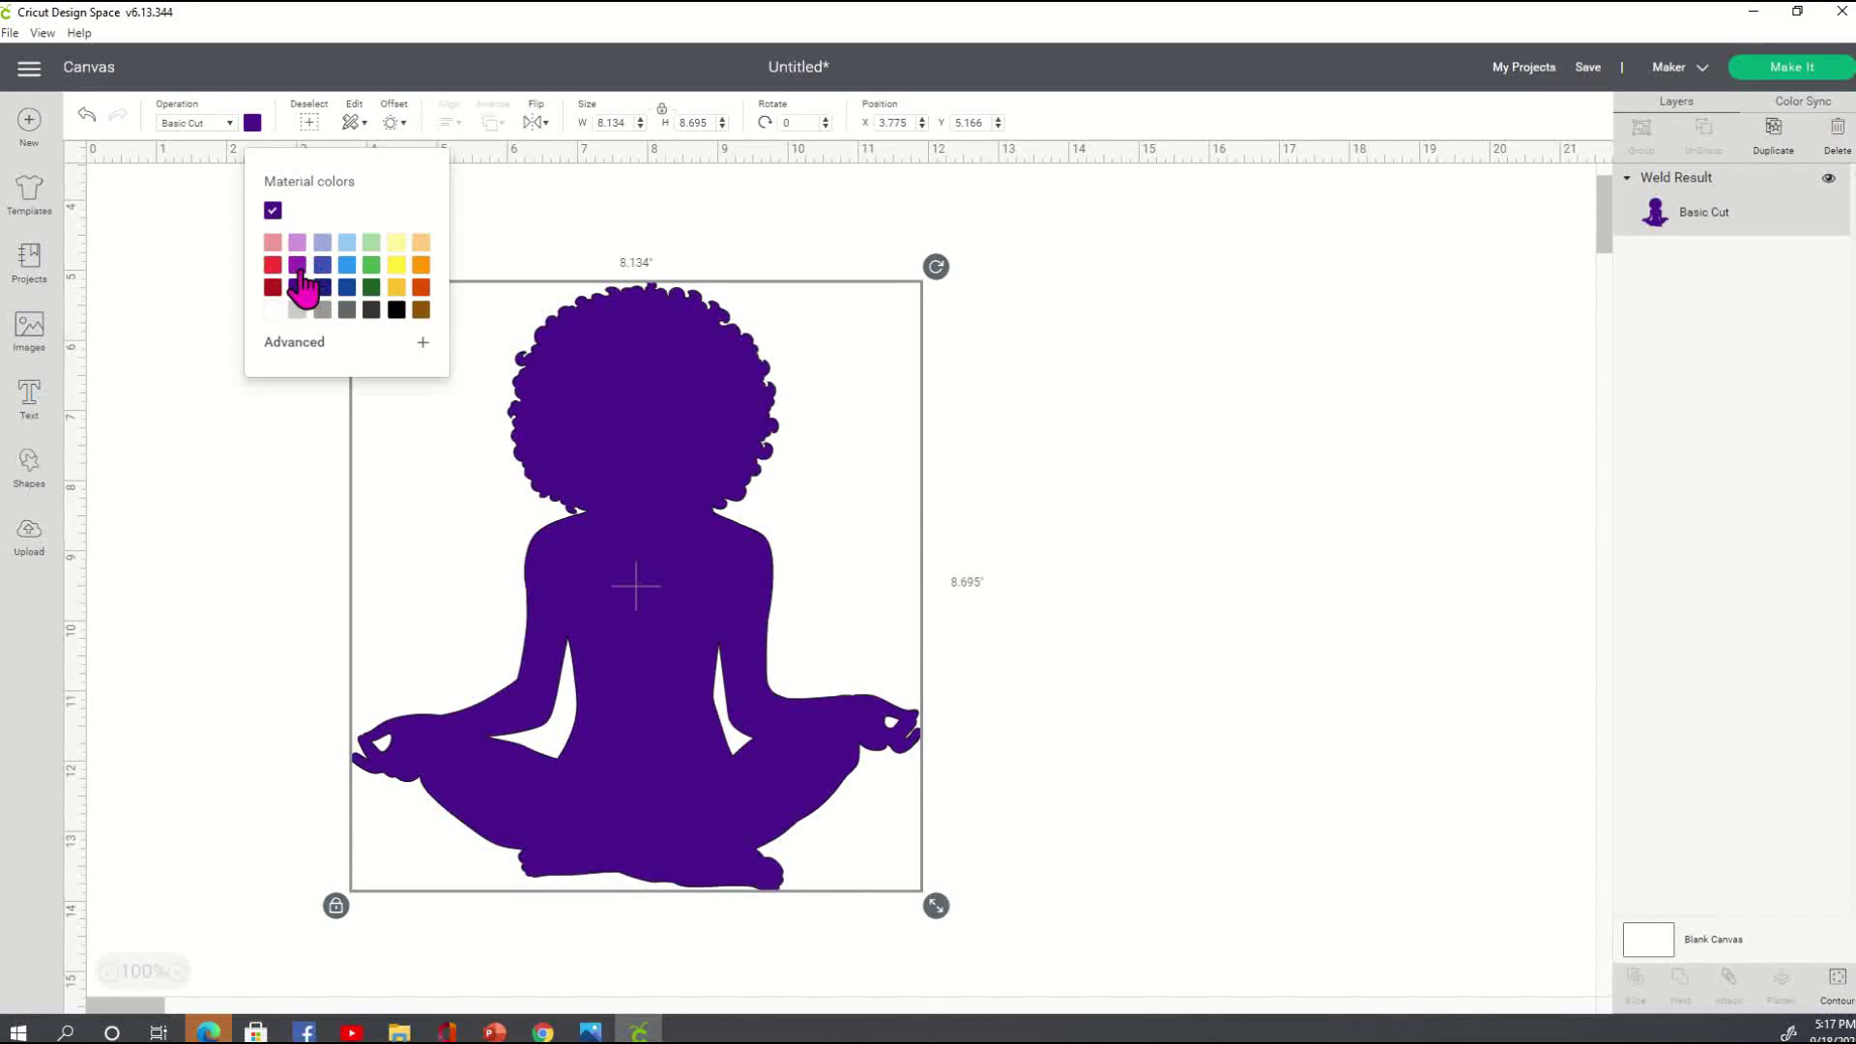
left_click(298, 269)
left_click(321, 270)
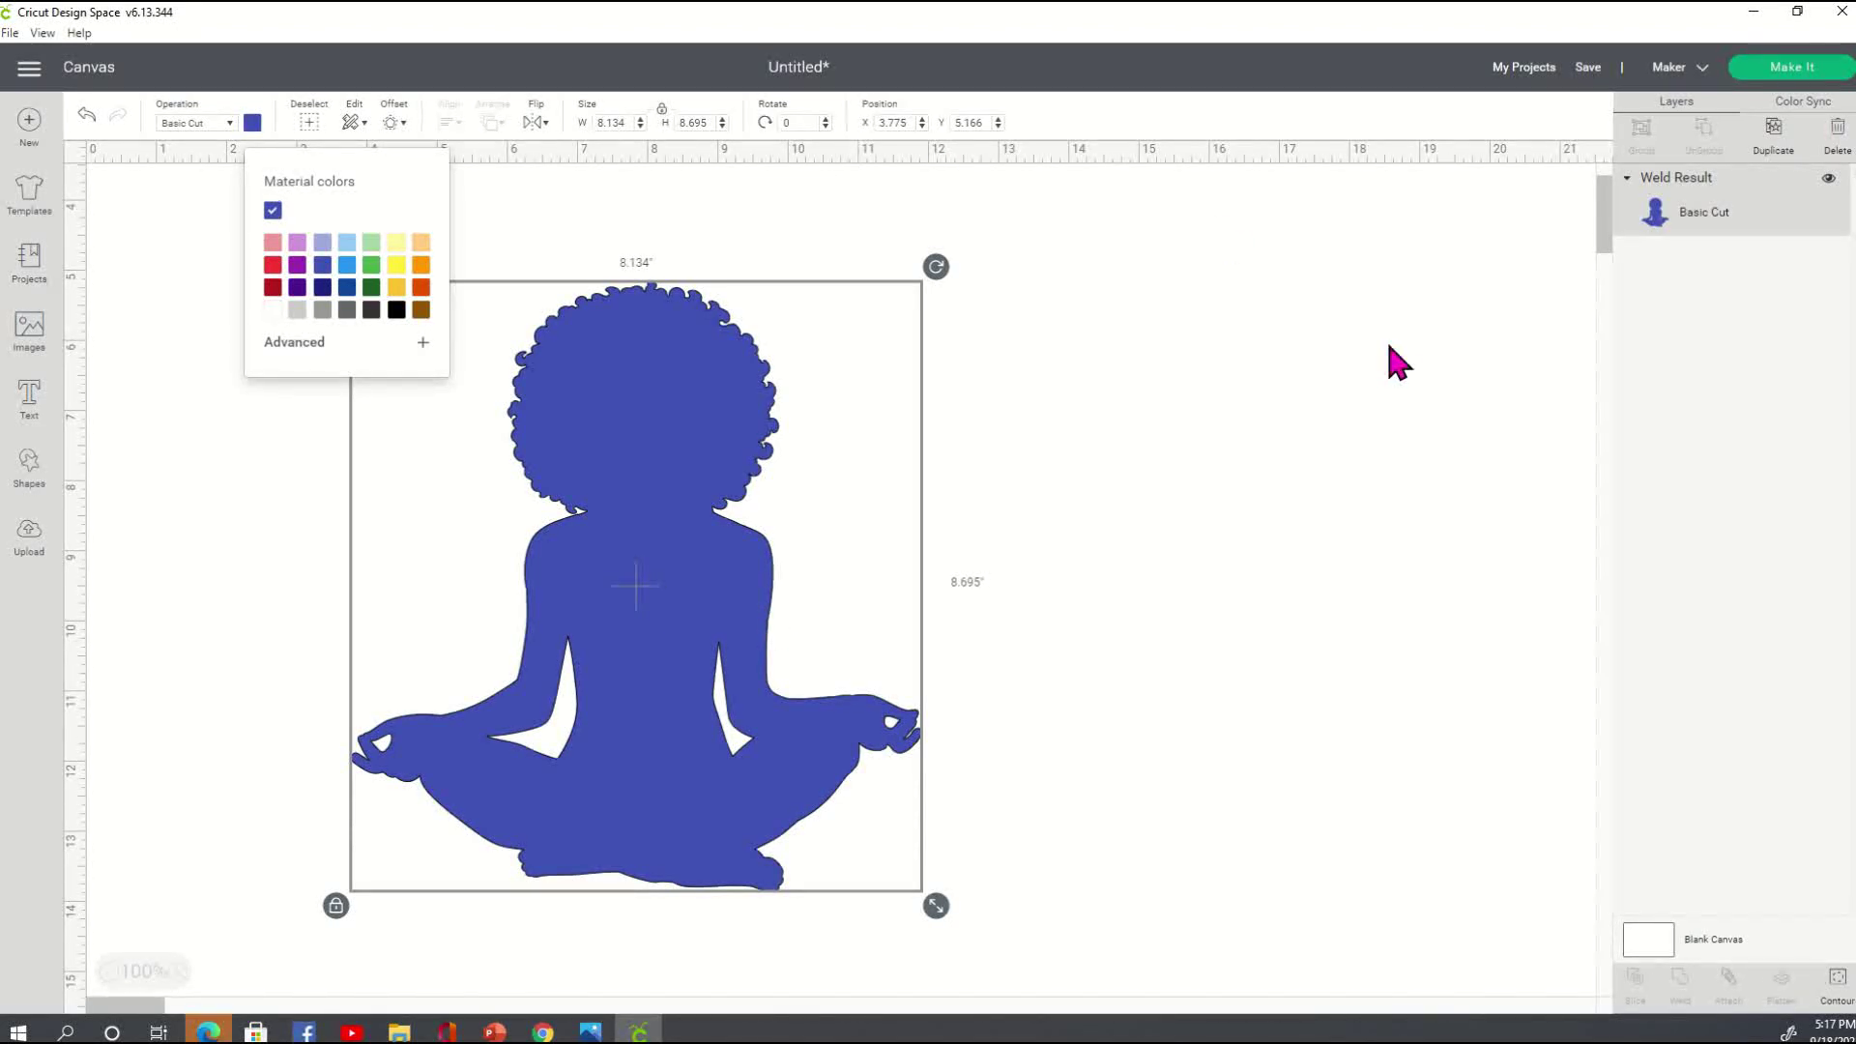
- Preview orange shades on the welded figure, set its material color to light green and keep it selected
left_click(422, 289)
left_click(420, 264)
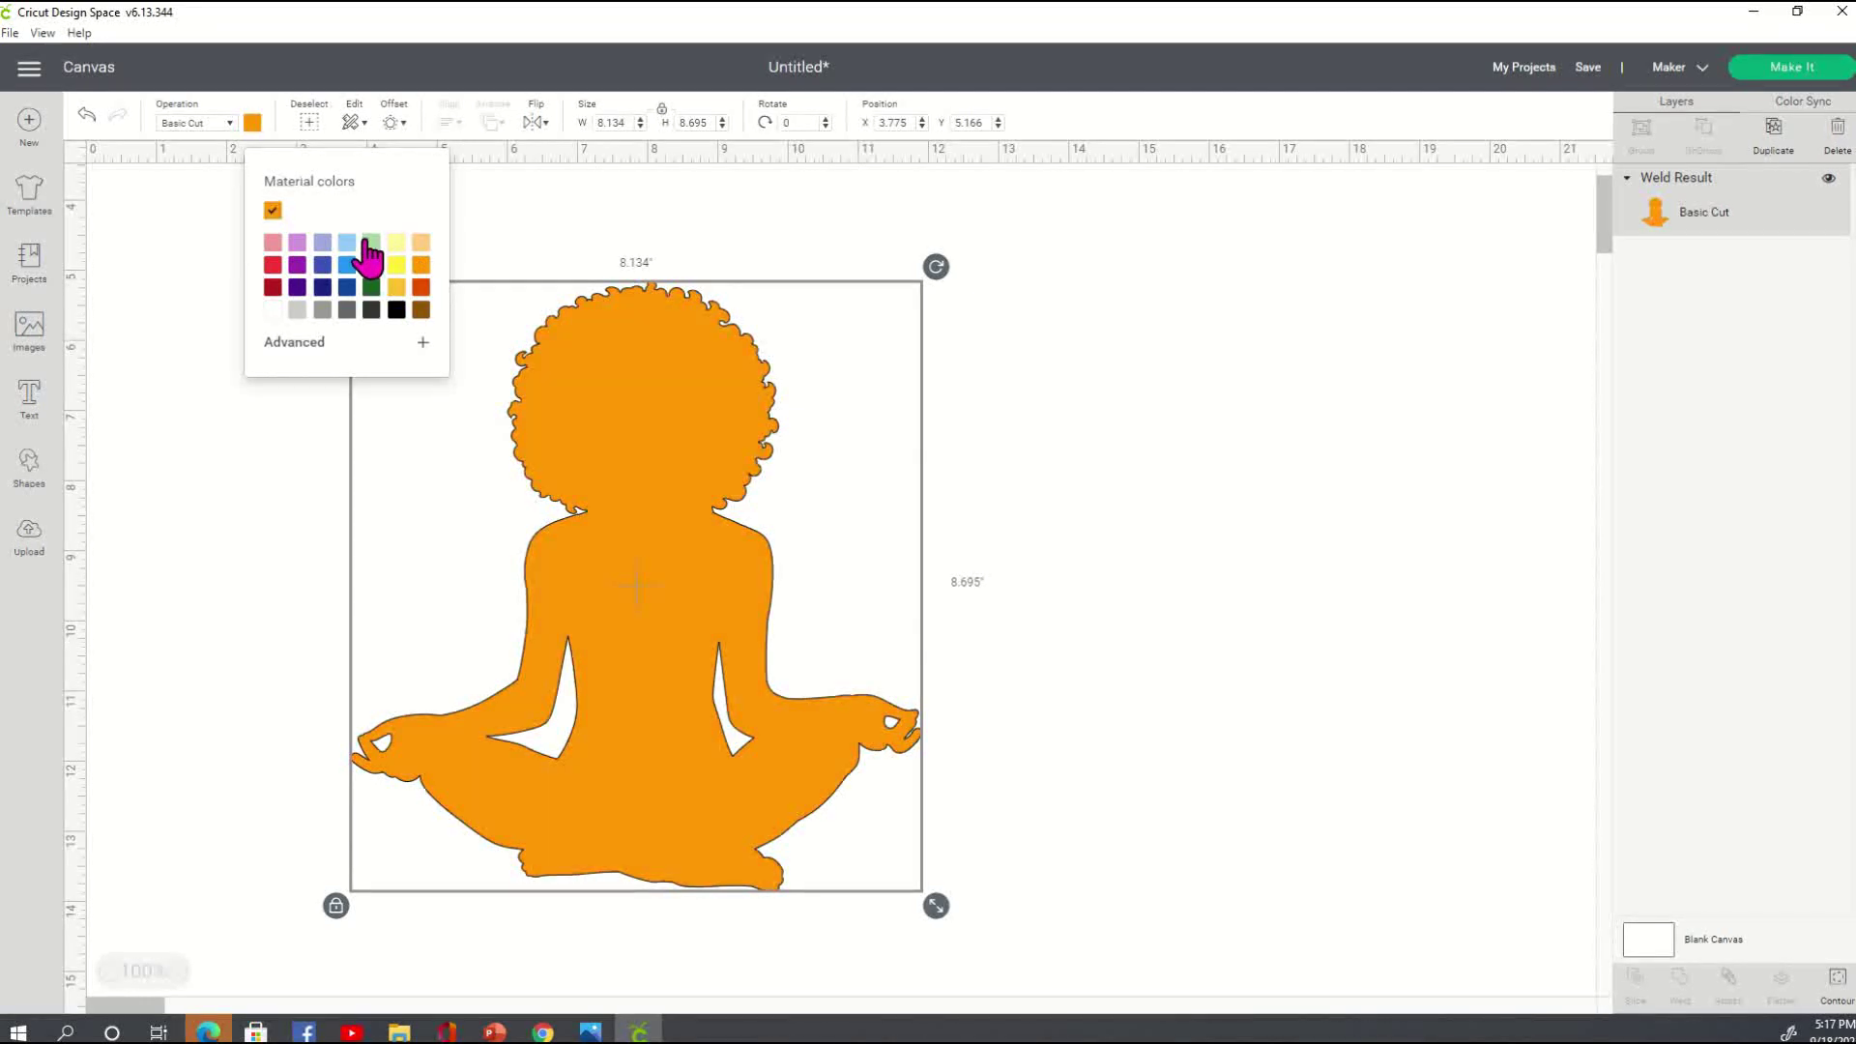
left_click(370, 244)
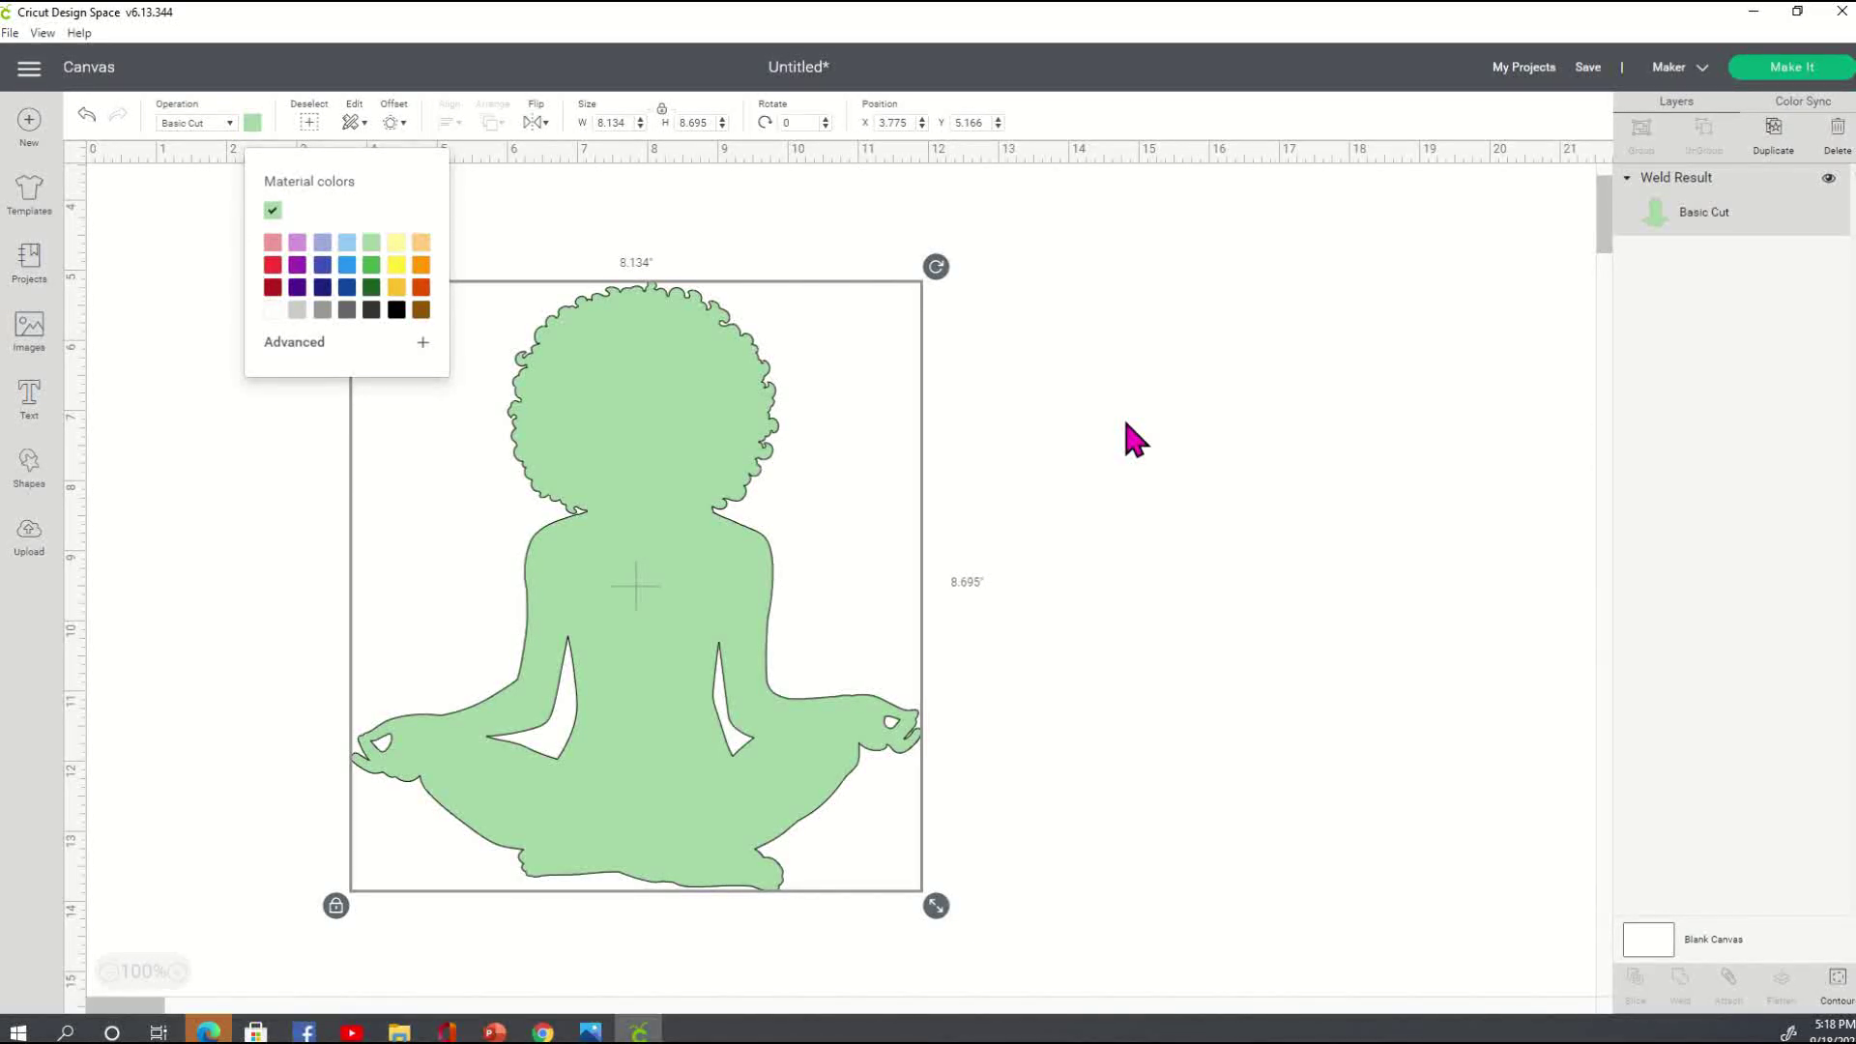
left_click(1059, 401)
left_click(575, 433)
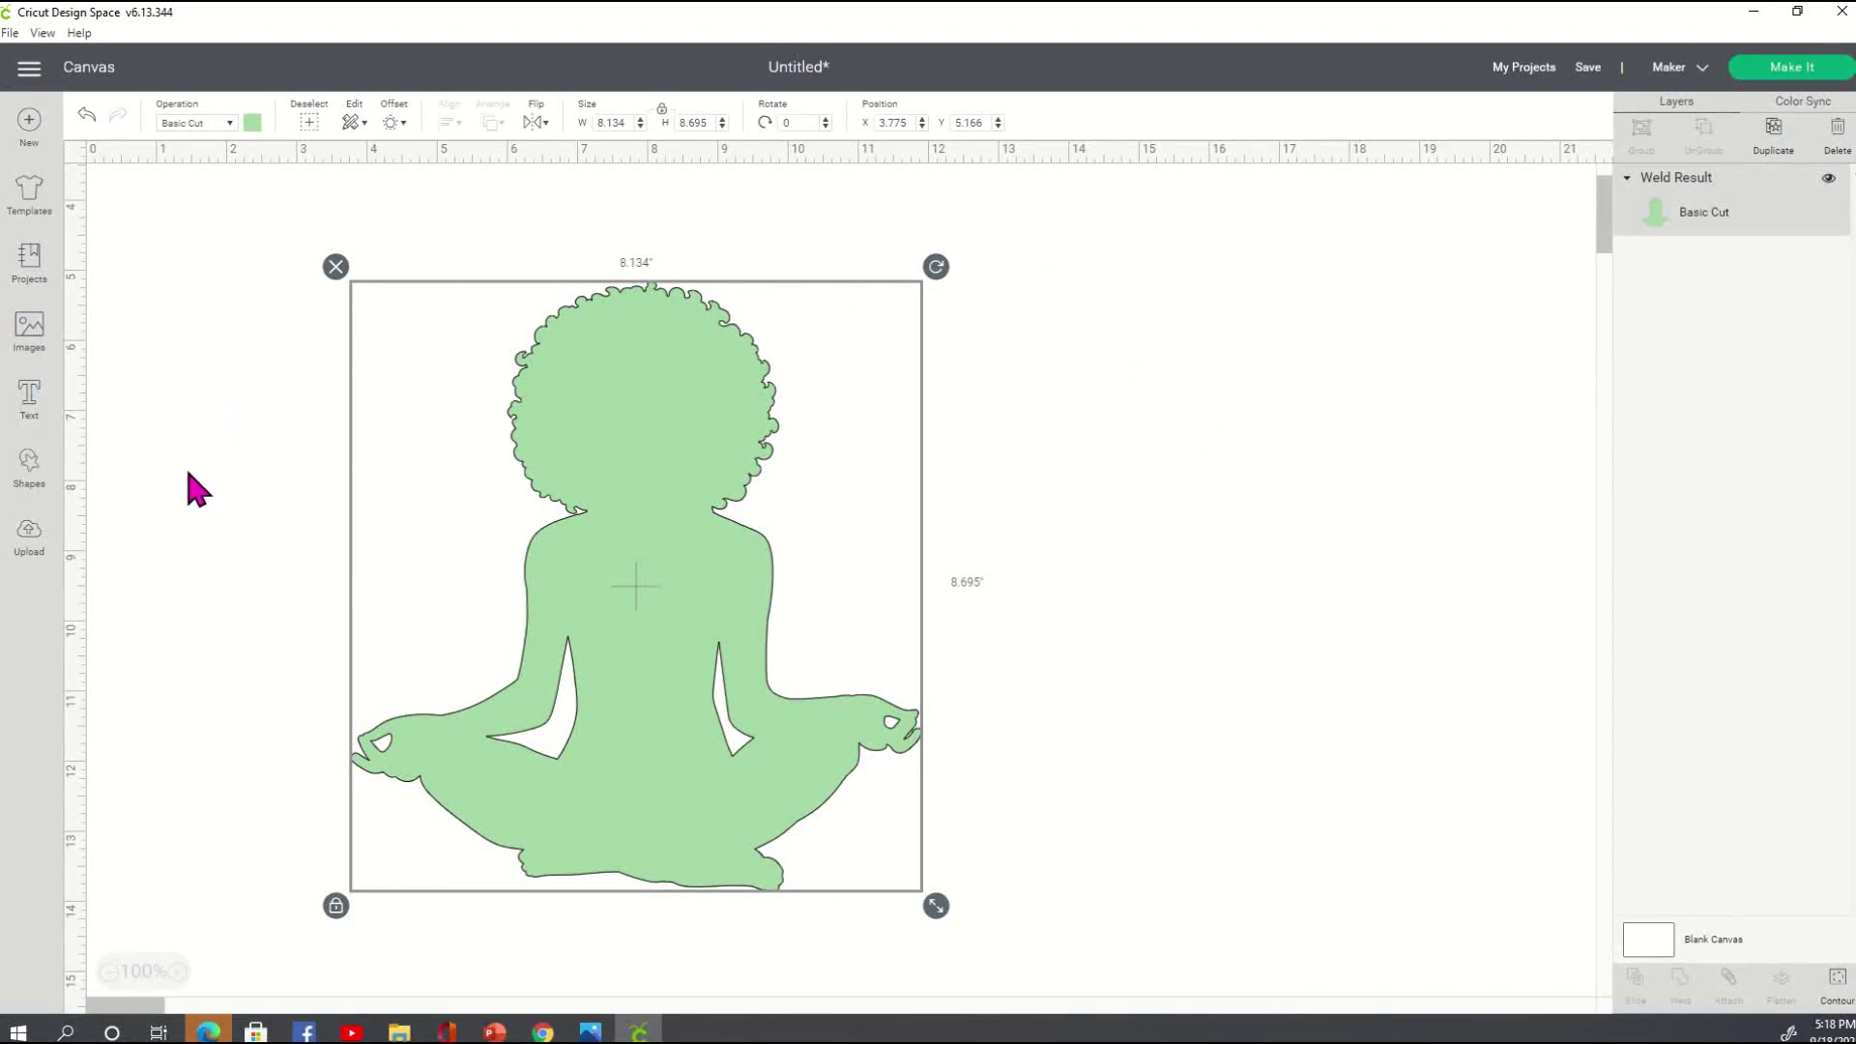
- Add a text object reading "Give Yourself", "permission to" and "take time to breathe" on three separate lines
left_click(29, 396)
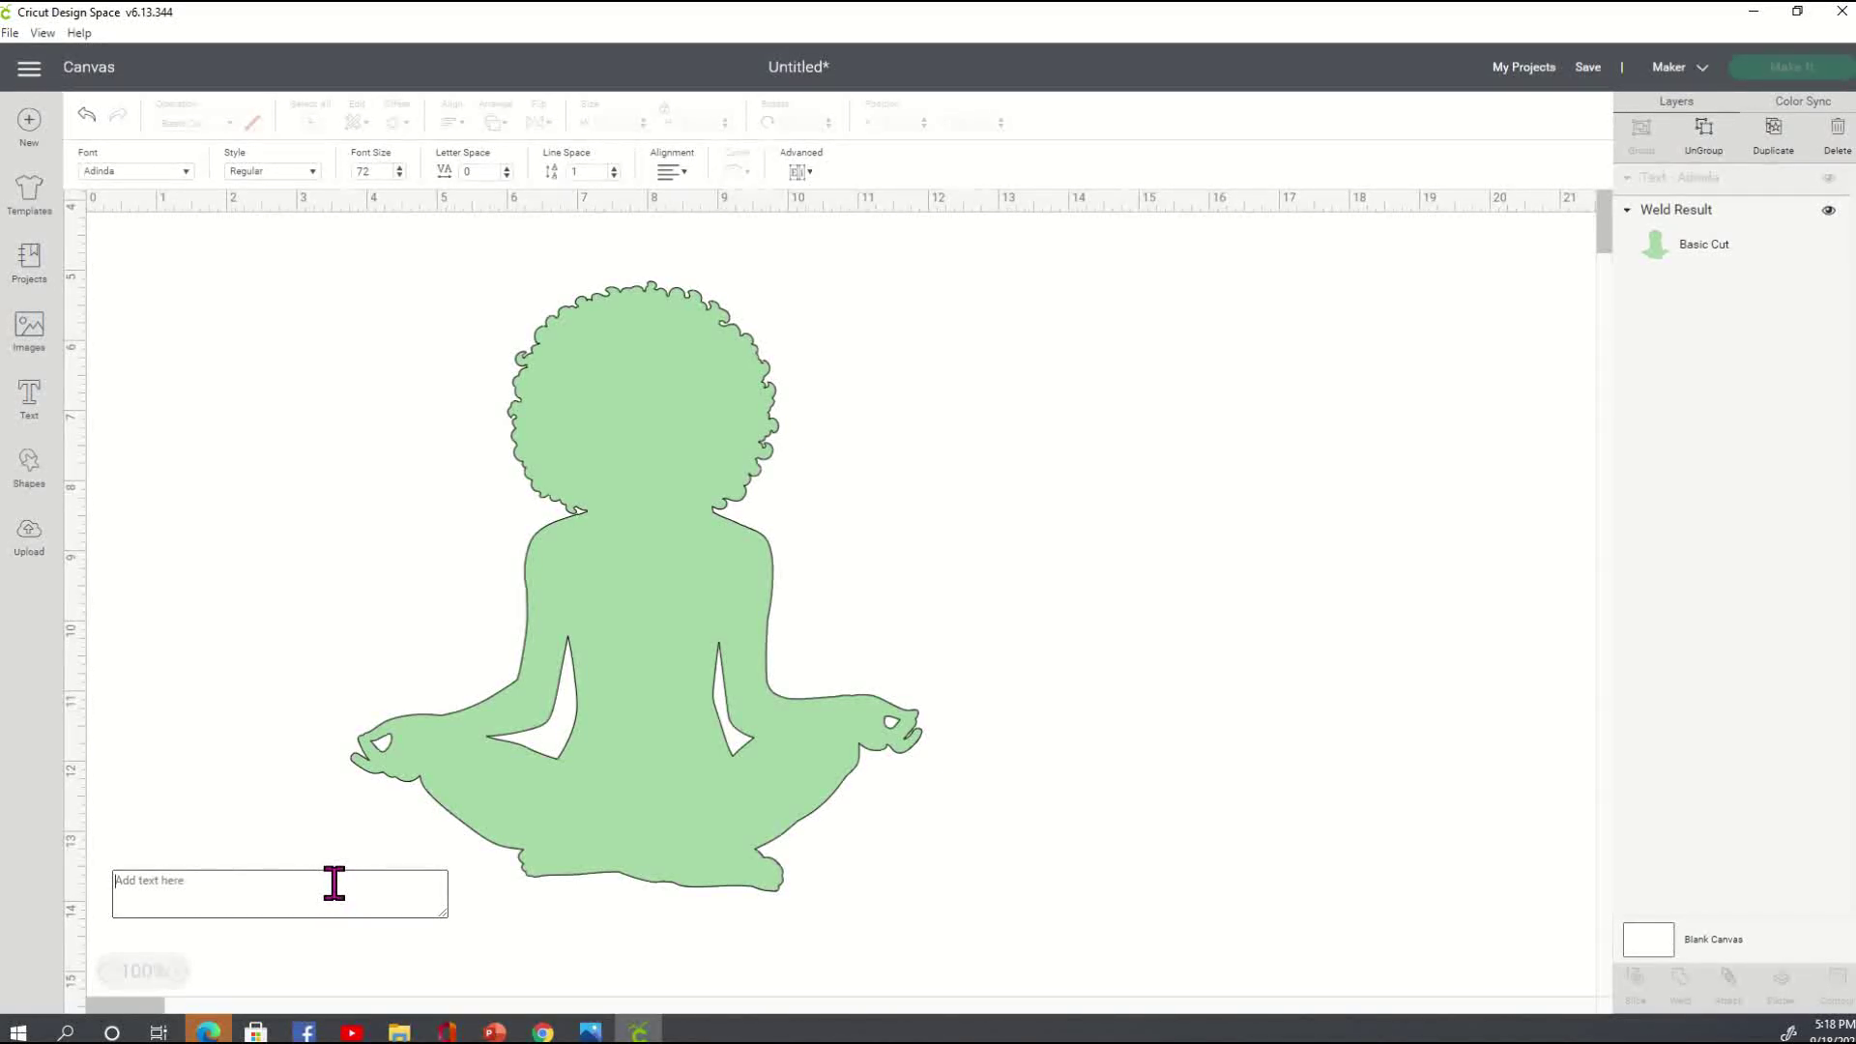
type("Give")
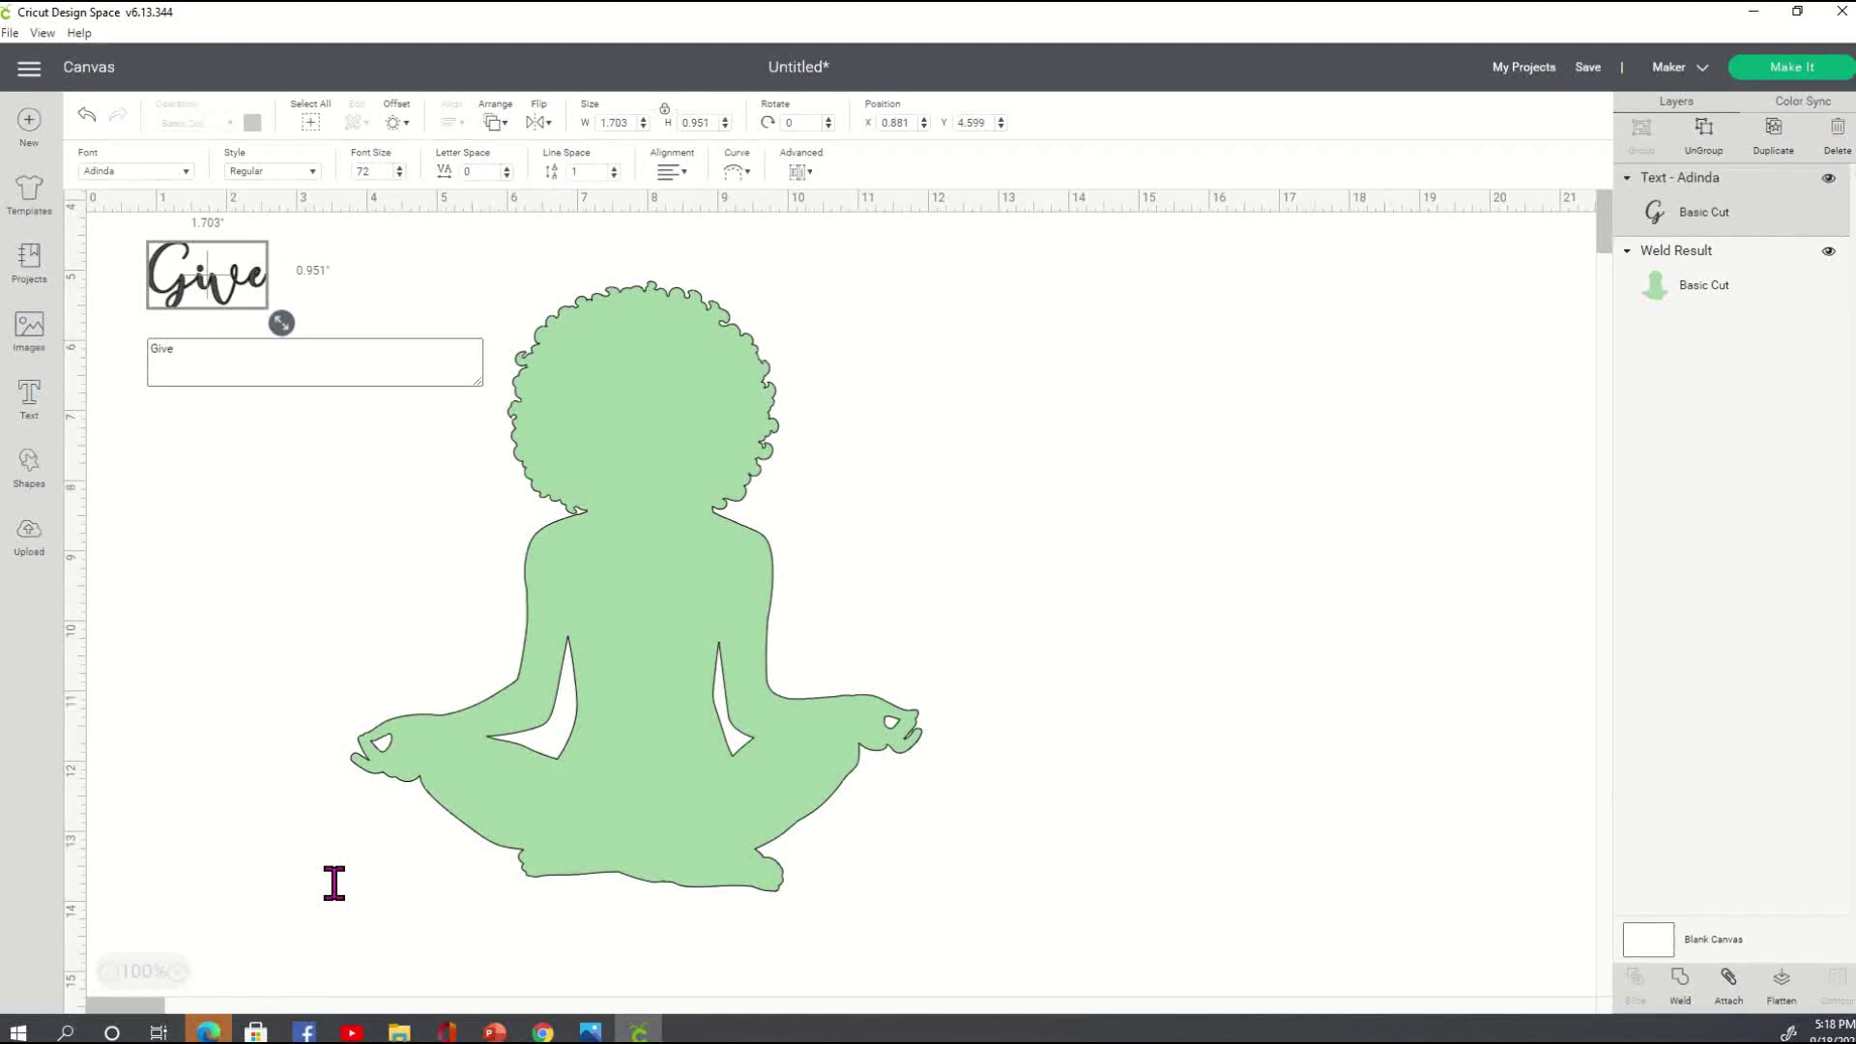
type(" Yourself")
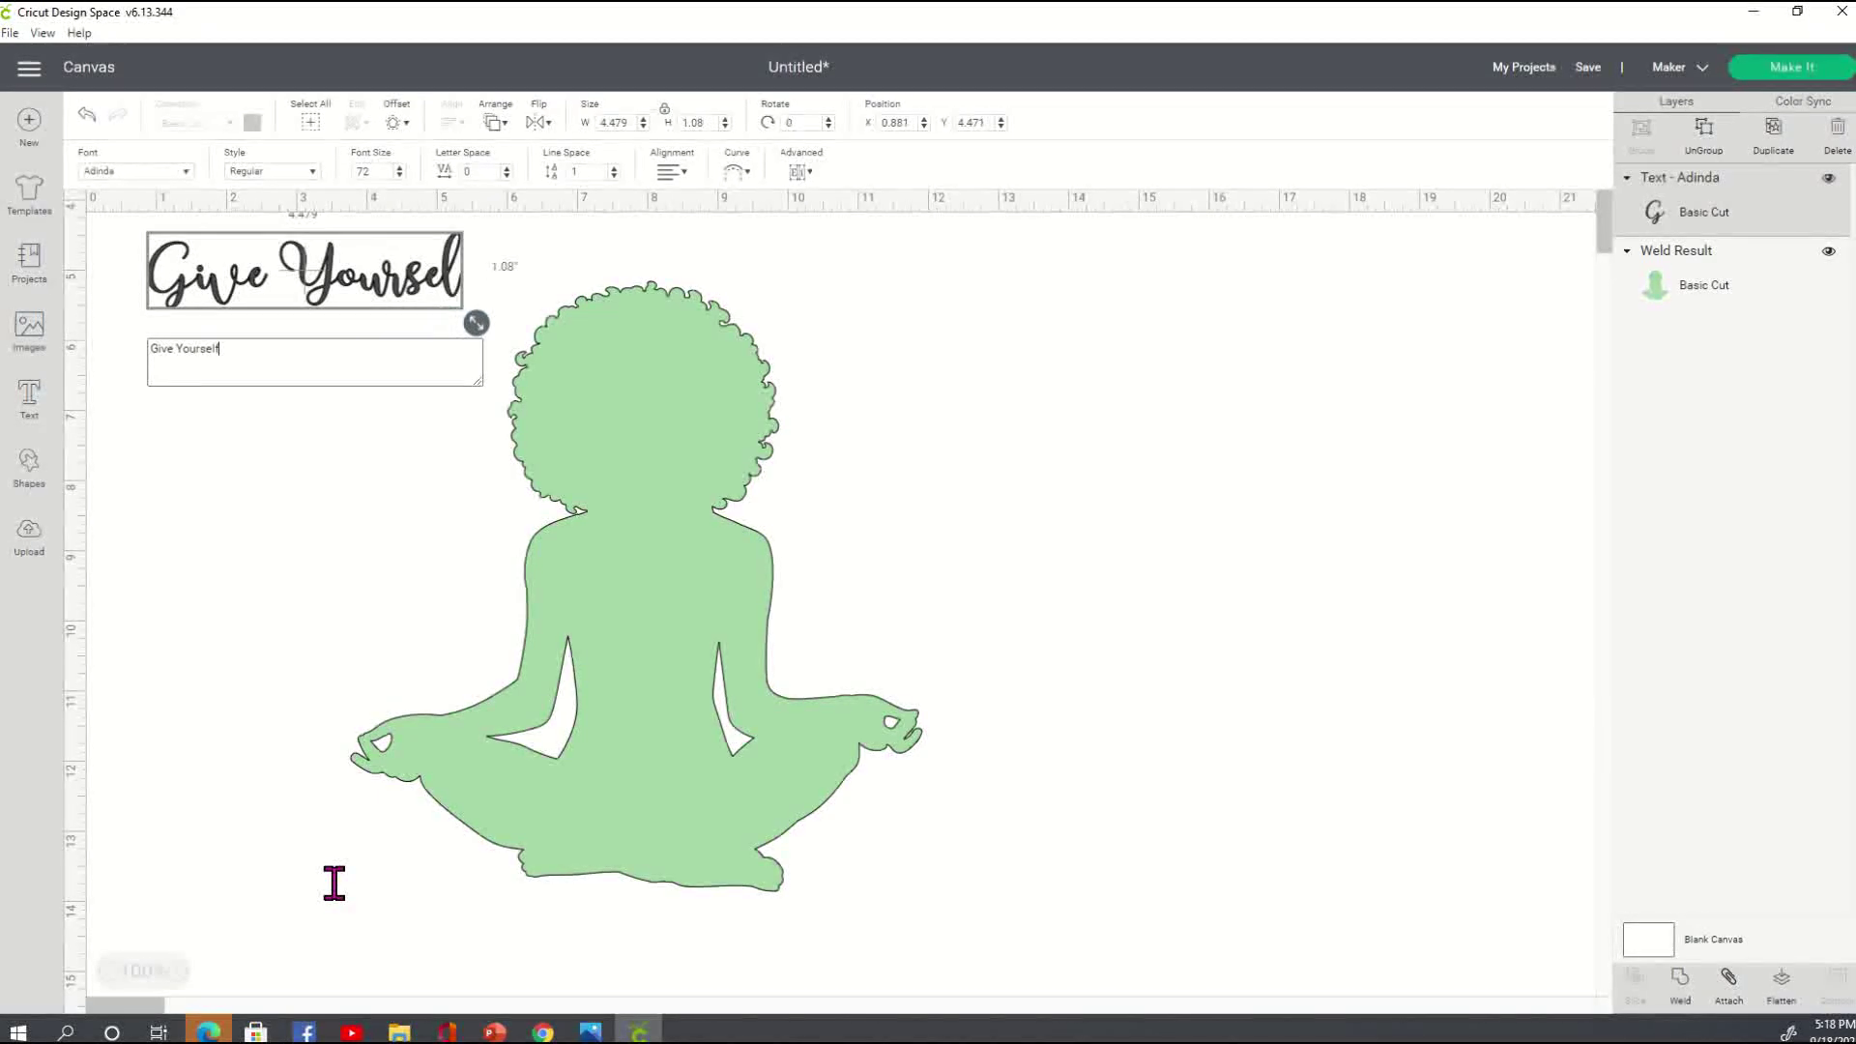
key("Return")
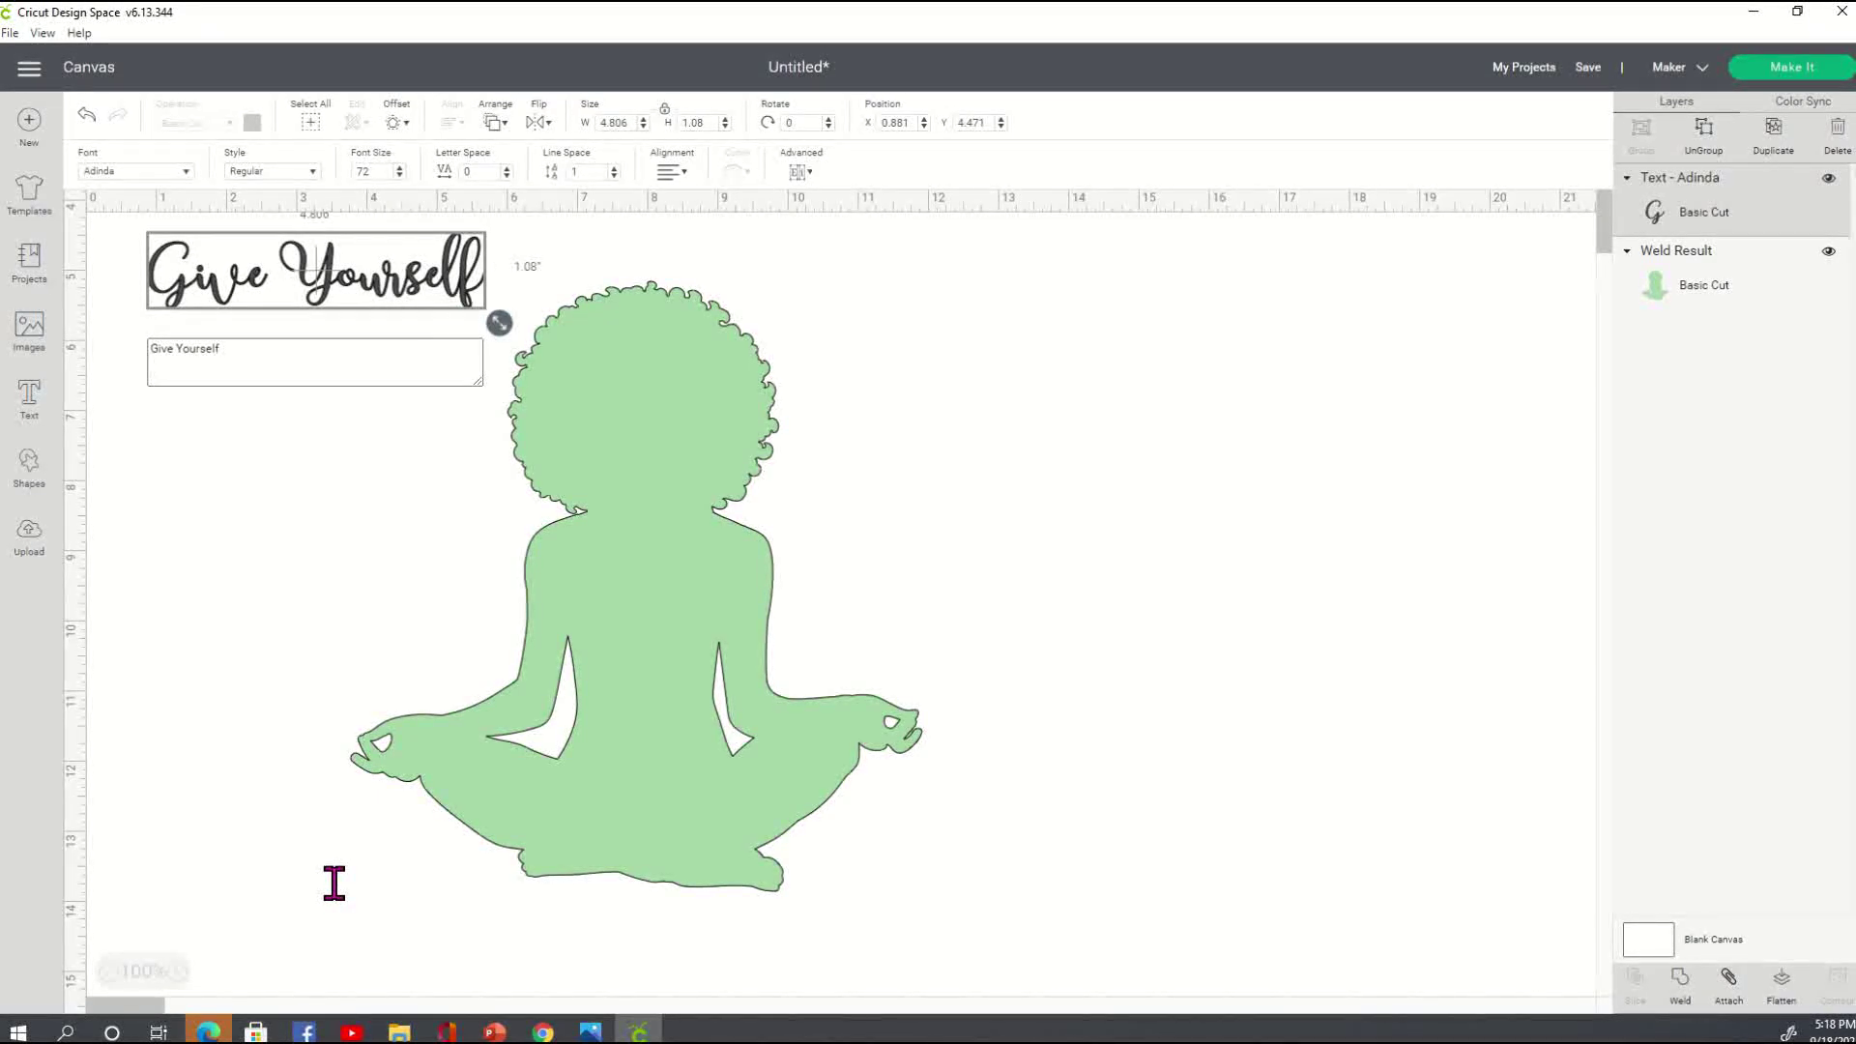
type("pe")
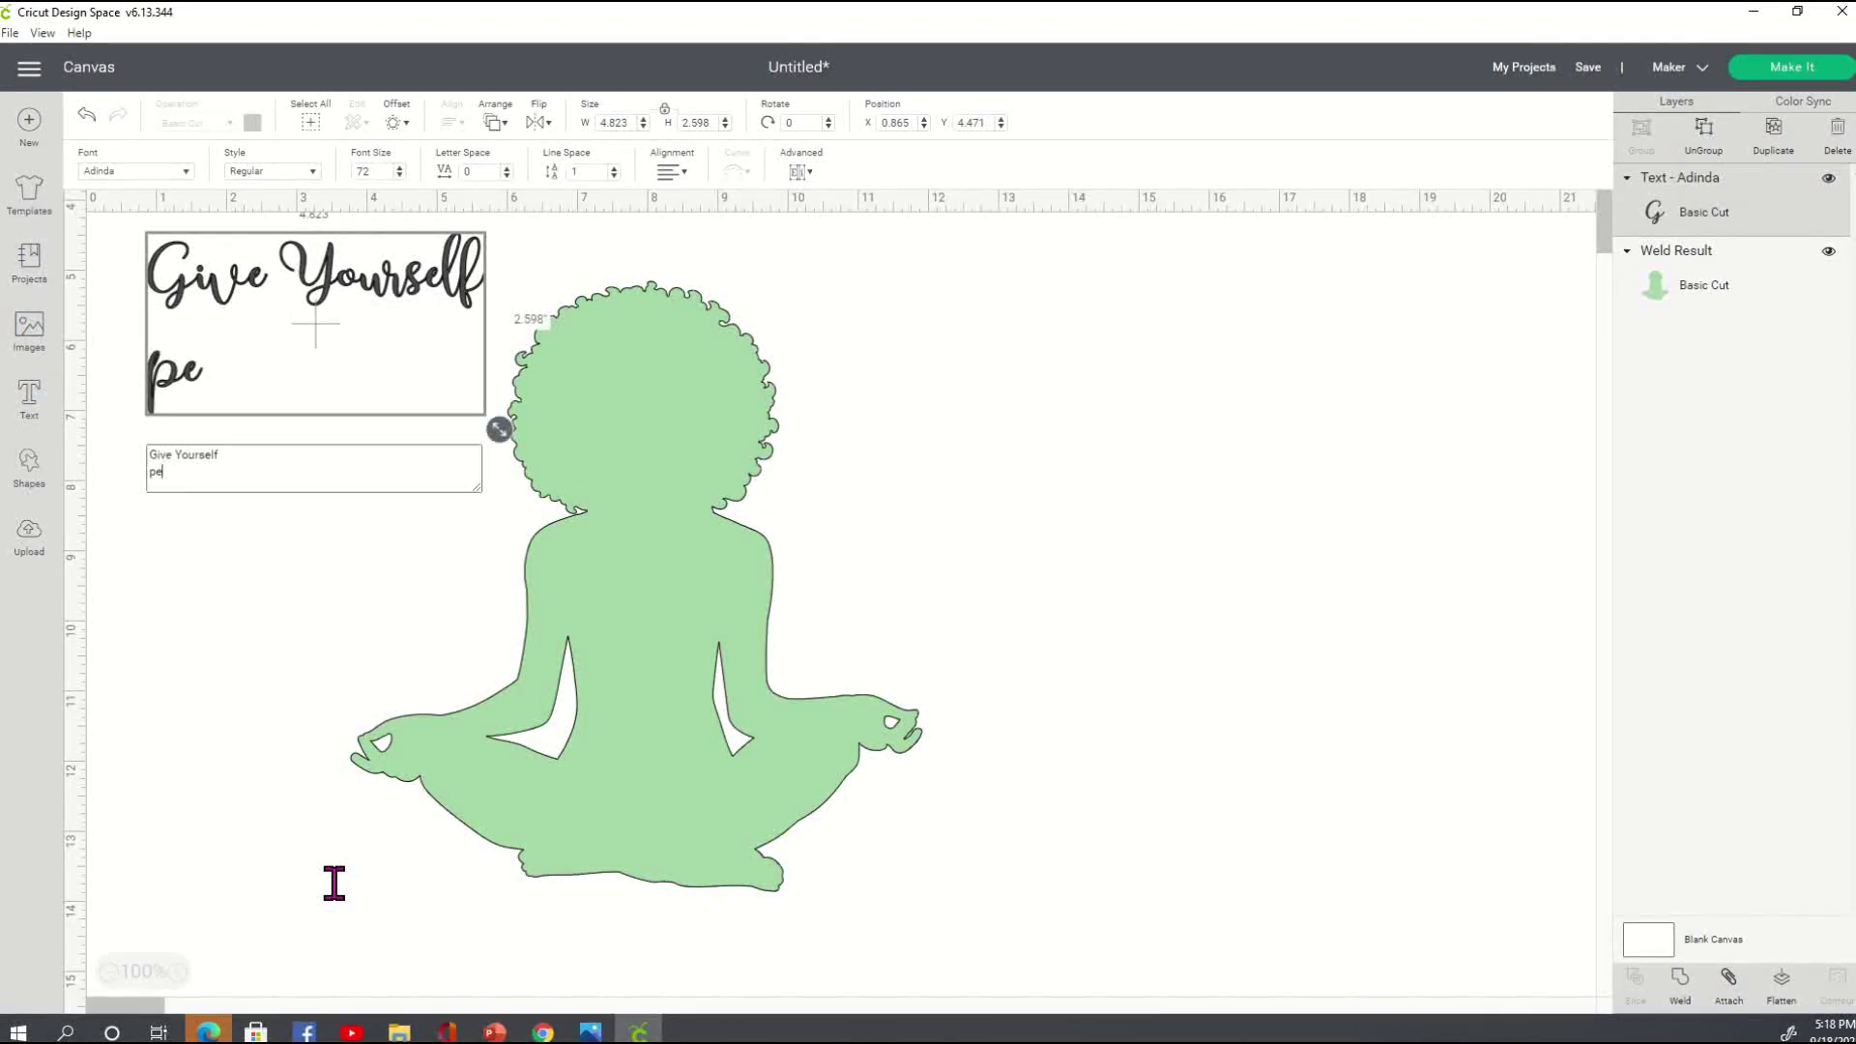
type("rmission")
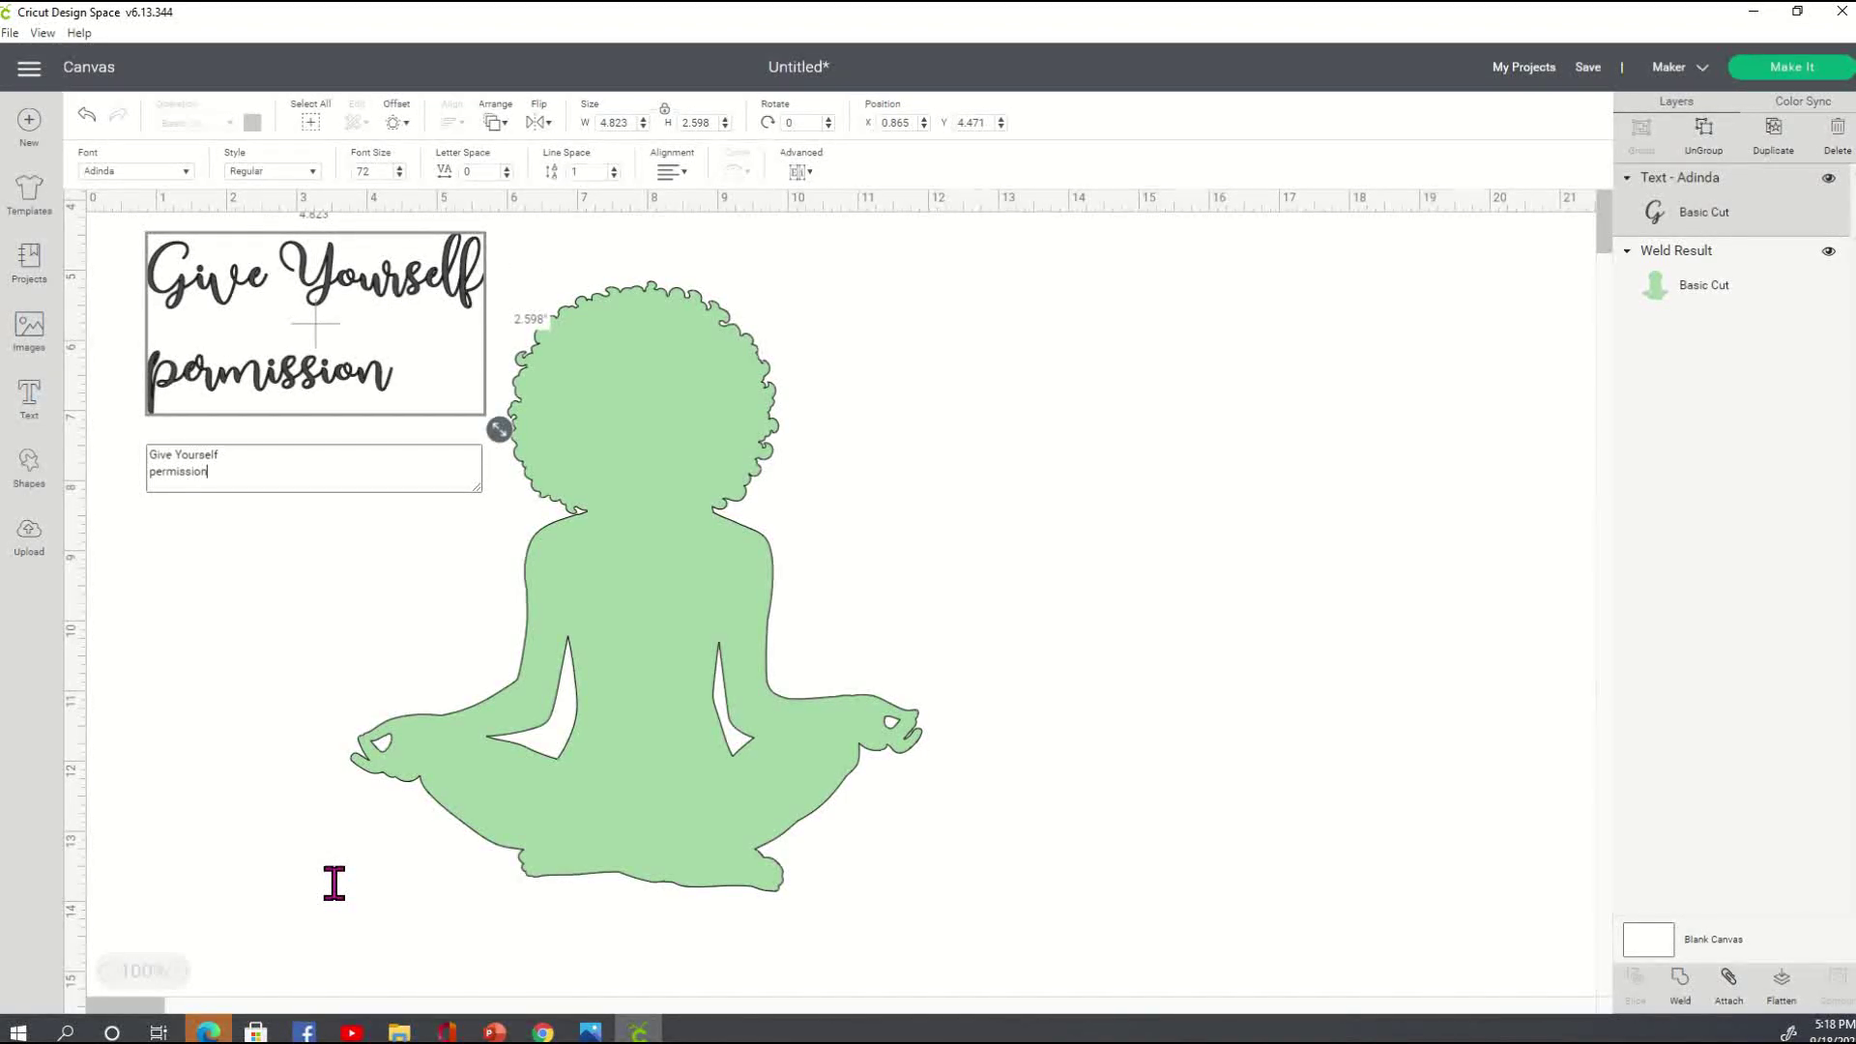
type(" to")
key("Return")
type("take")
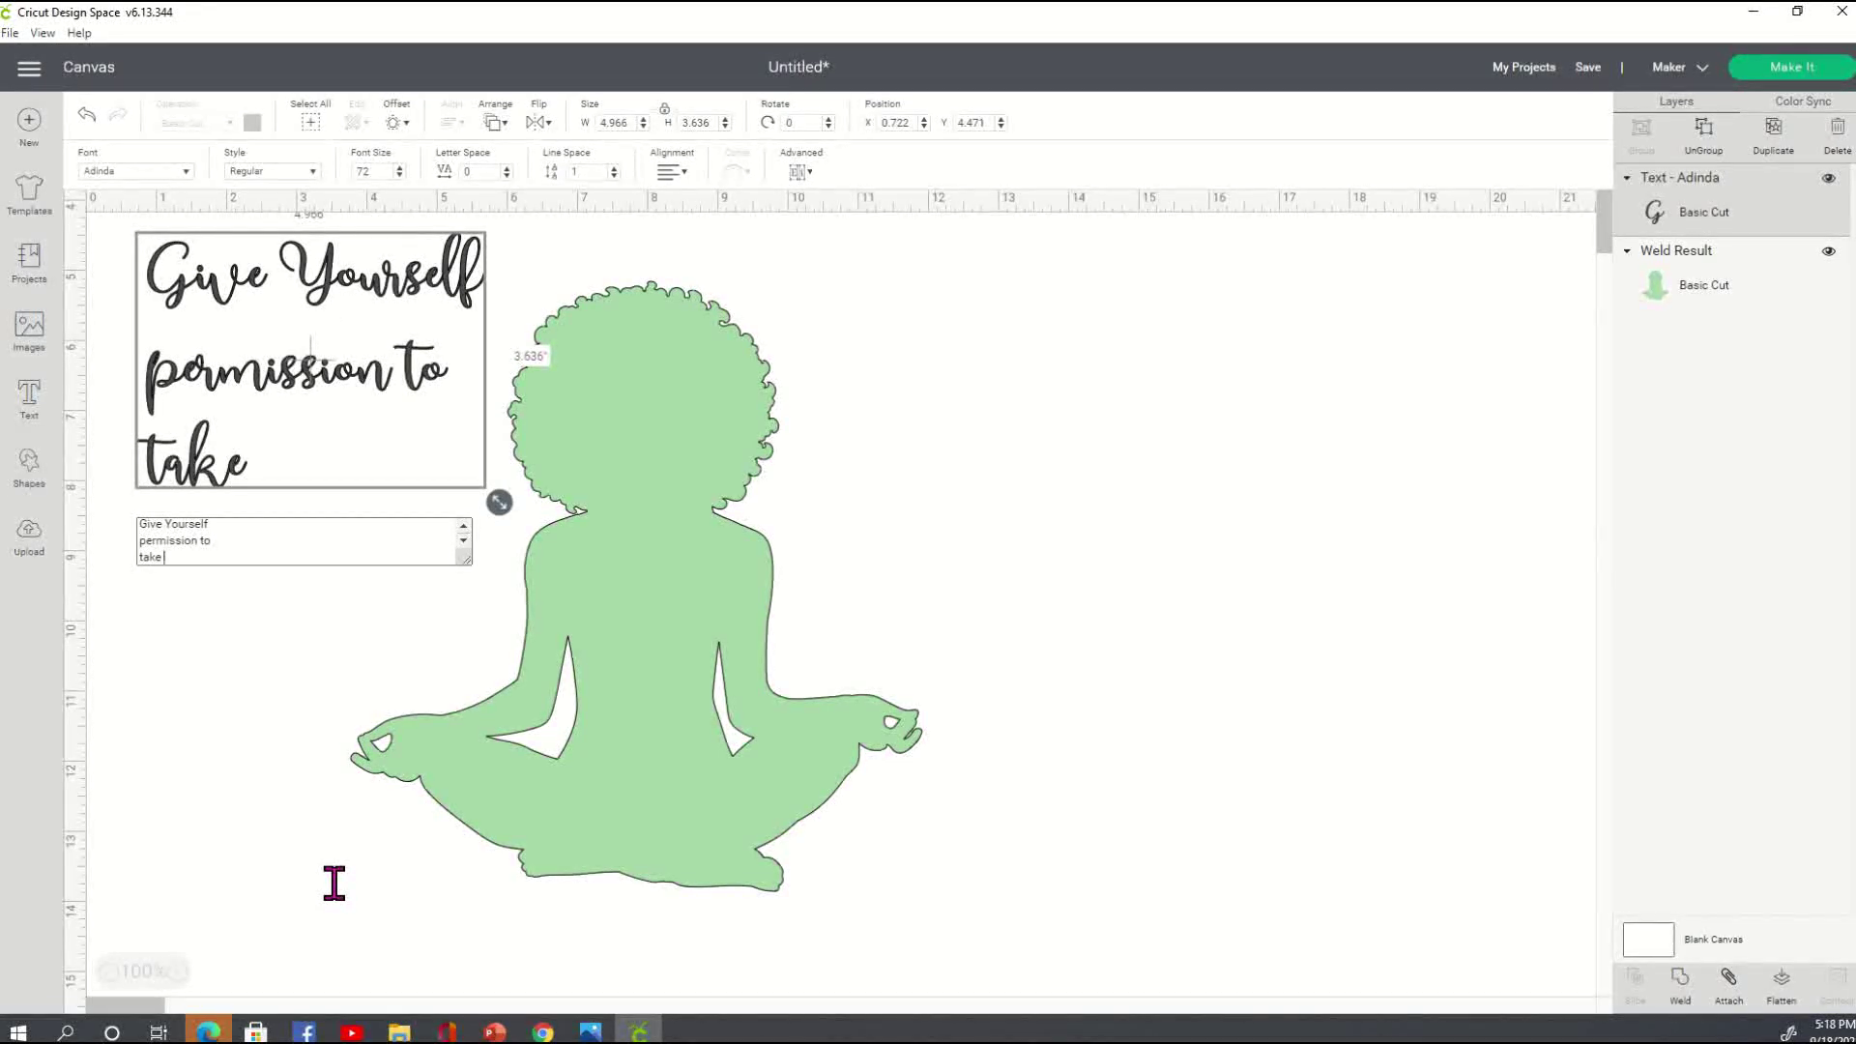
type(" time to breathe")
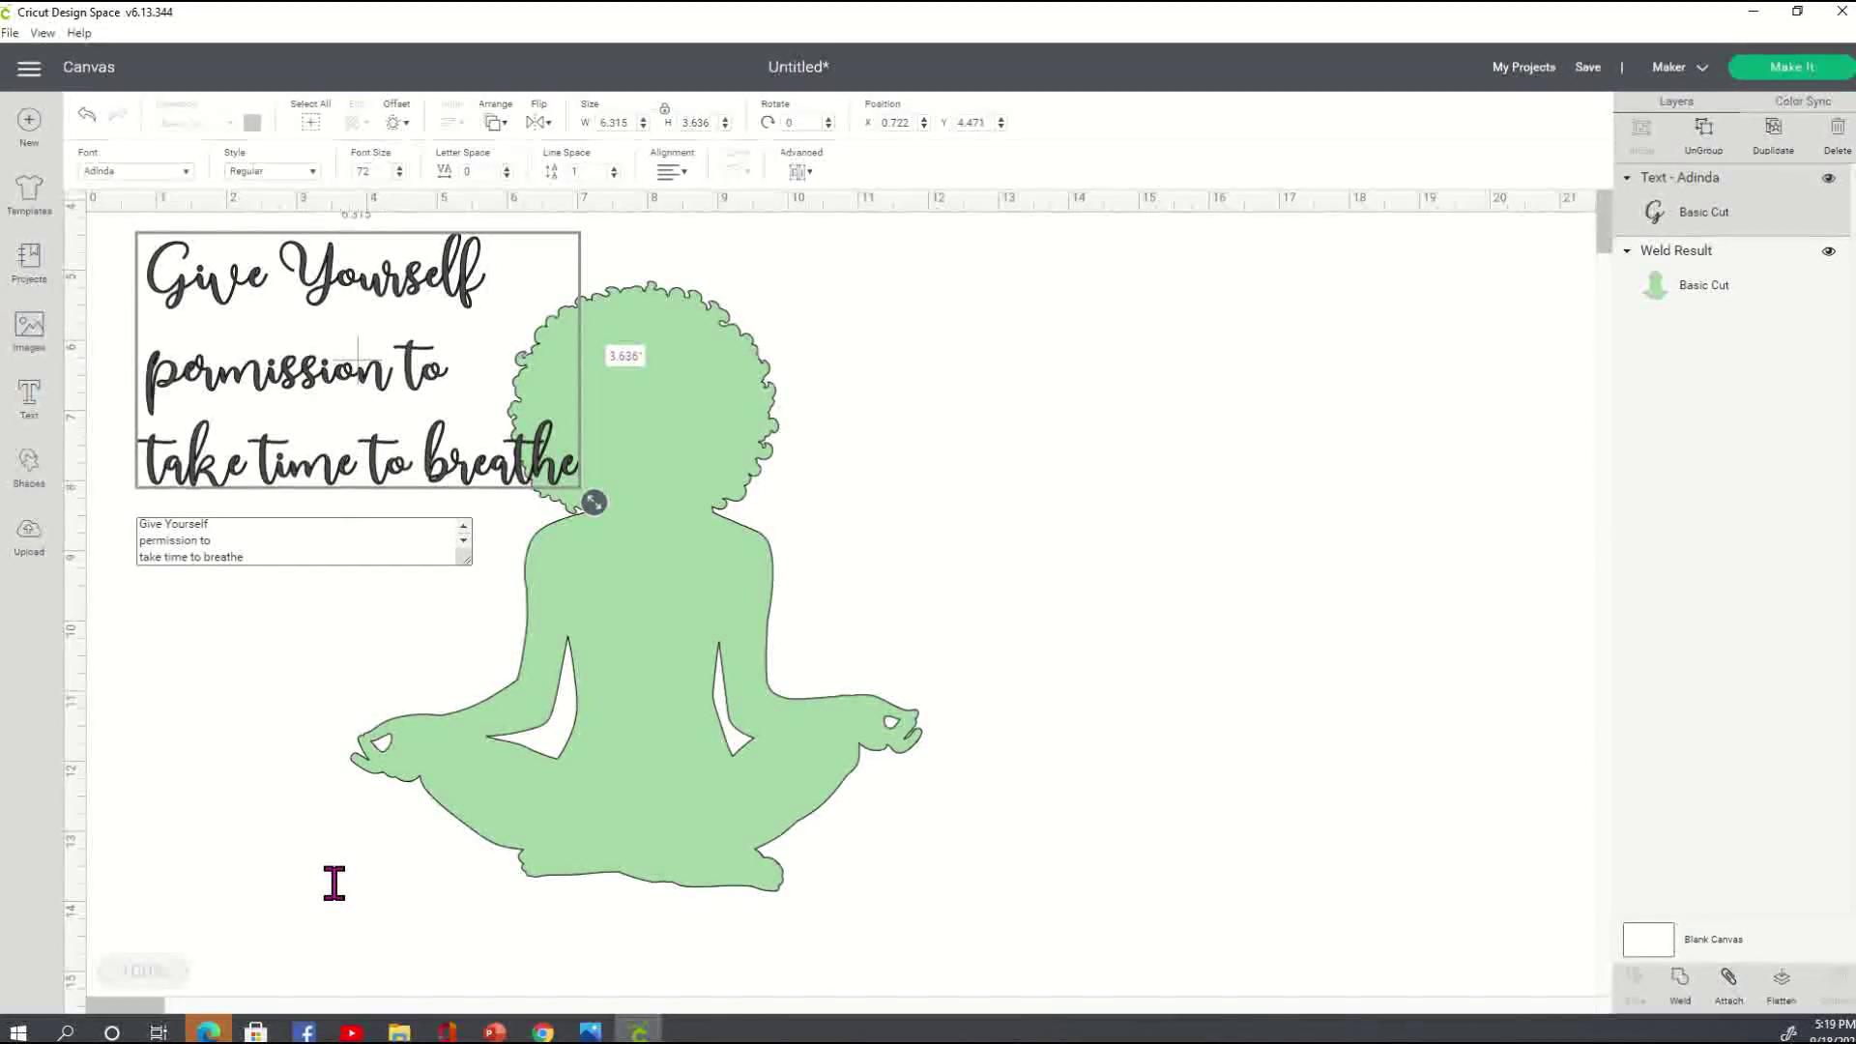
- Add a comma after "breathe" and put "to live life" on a new fourth line of the text
type(", to live life")
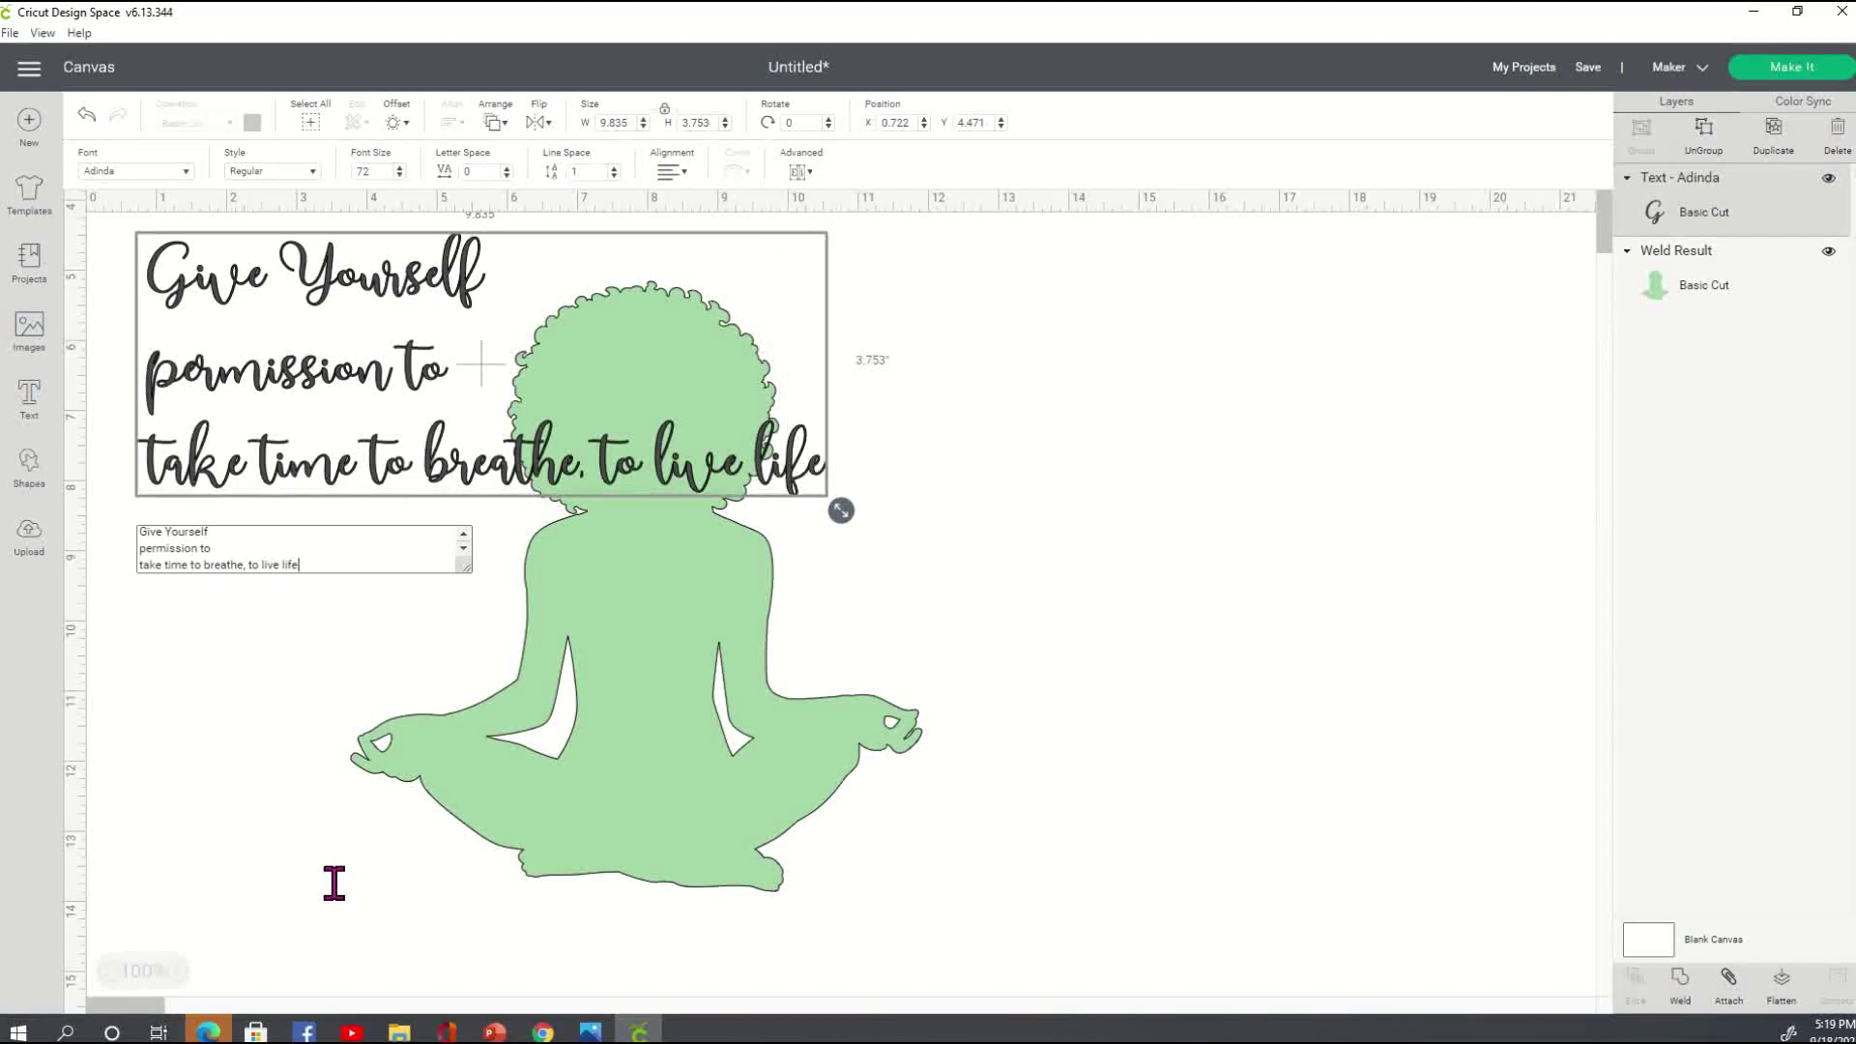
key("BackSpace")
key("BackSpace")
key("BackSpace")
key("BackSpace")
key("BackSpace")
key("BackSpace")
key("BackSpace")
key("BackSpace")
key("BackSpace")
key("BackSpace")
key("BackSpace")
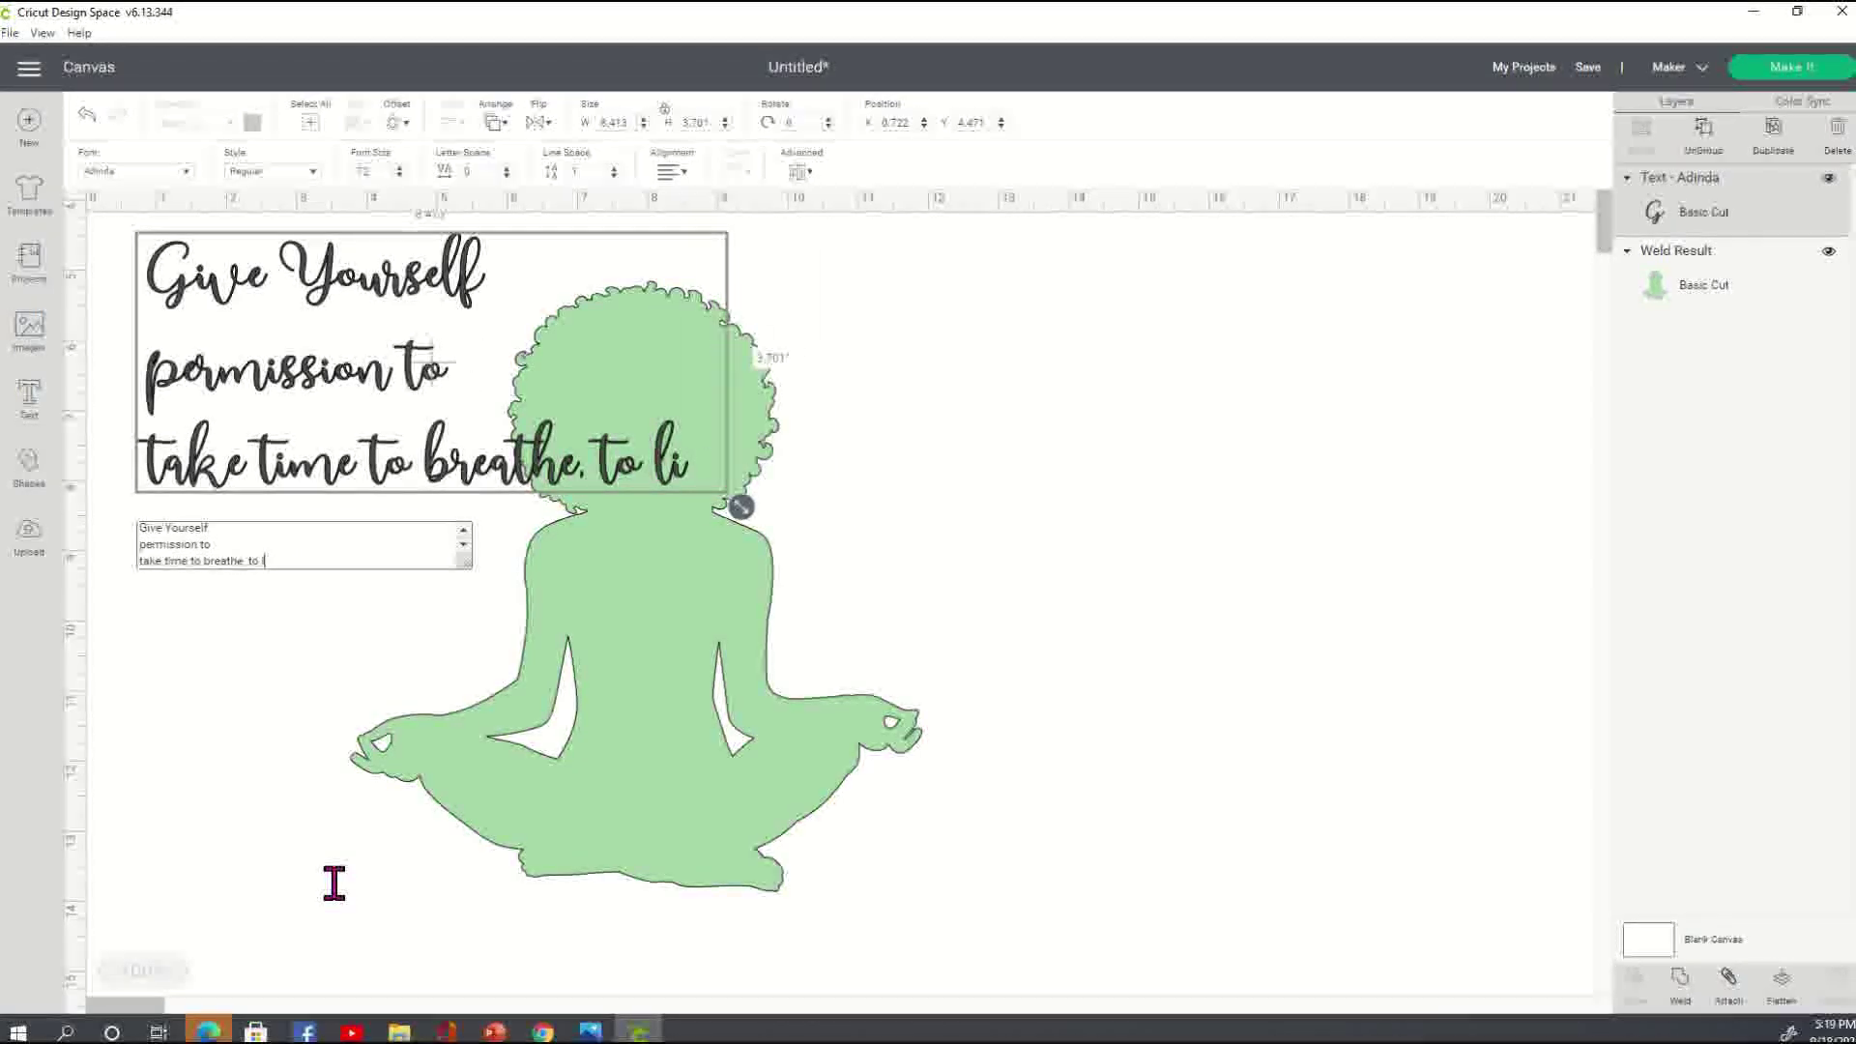
key("Return")
type("to")
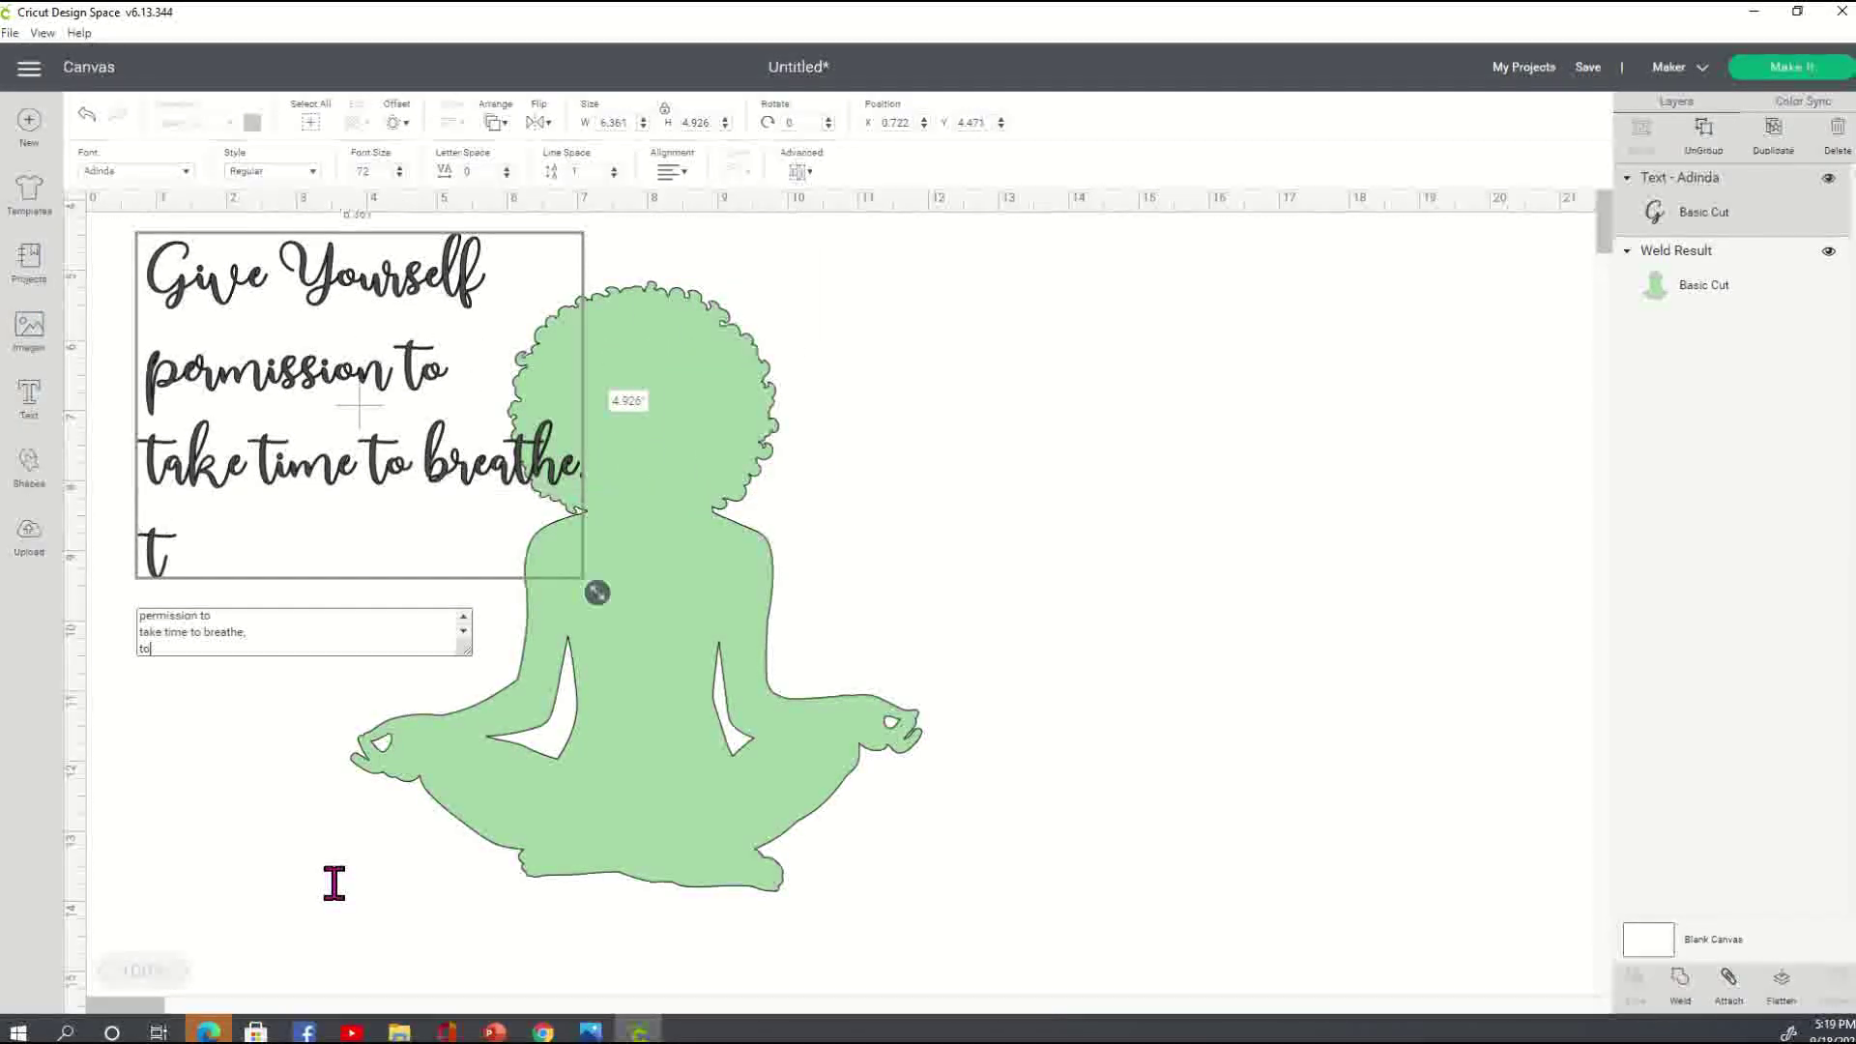
type(" live life")
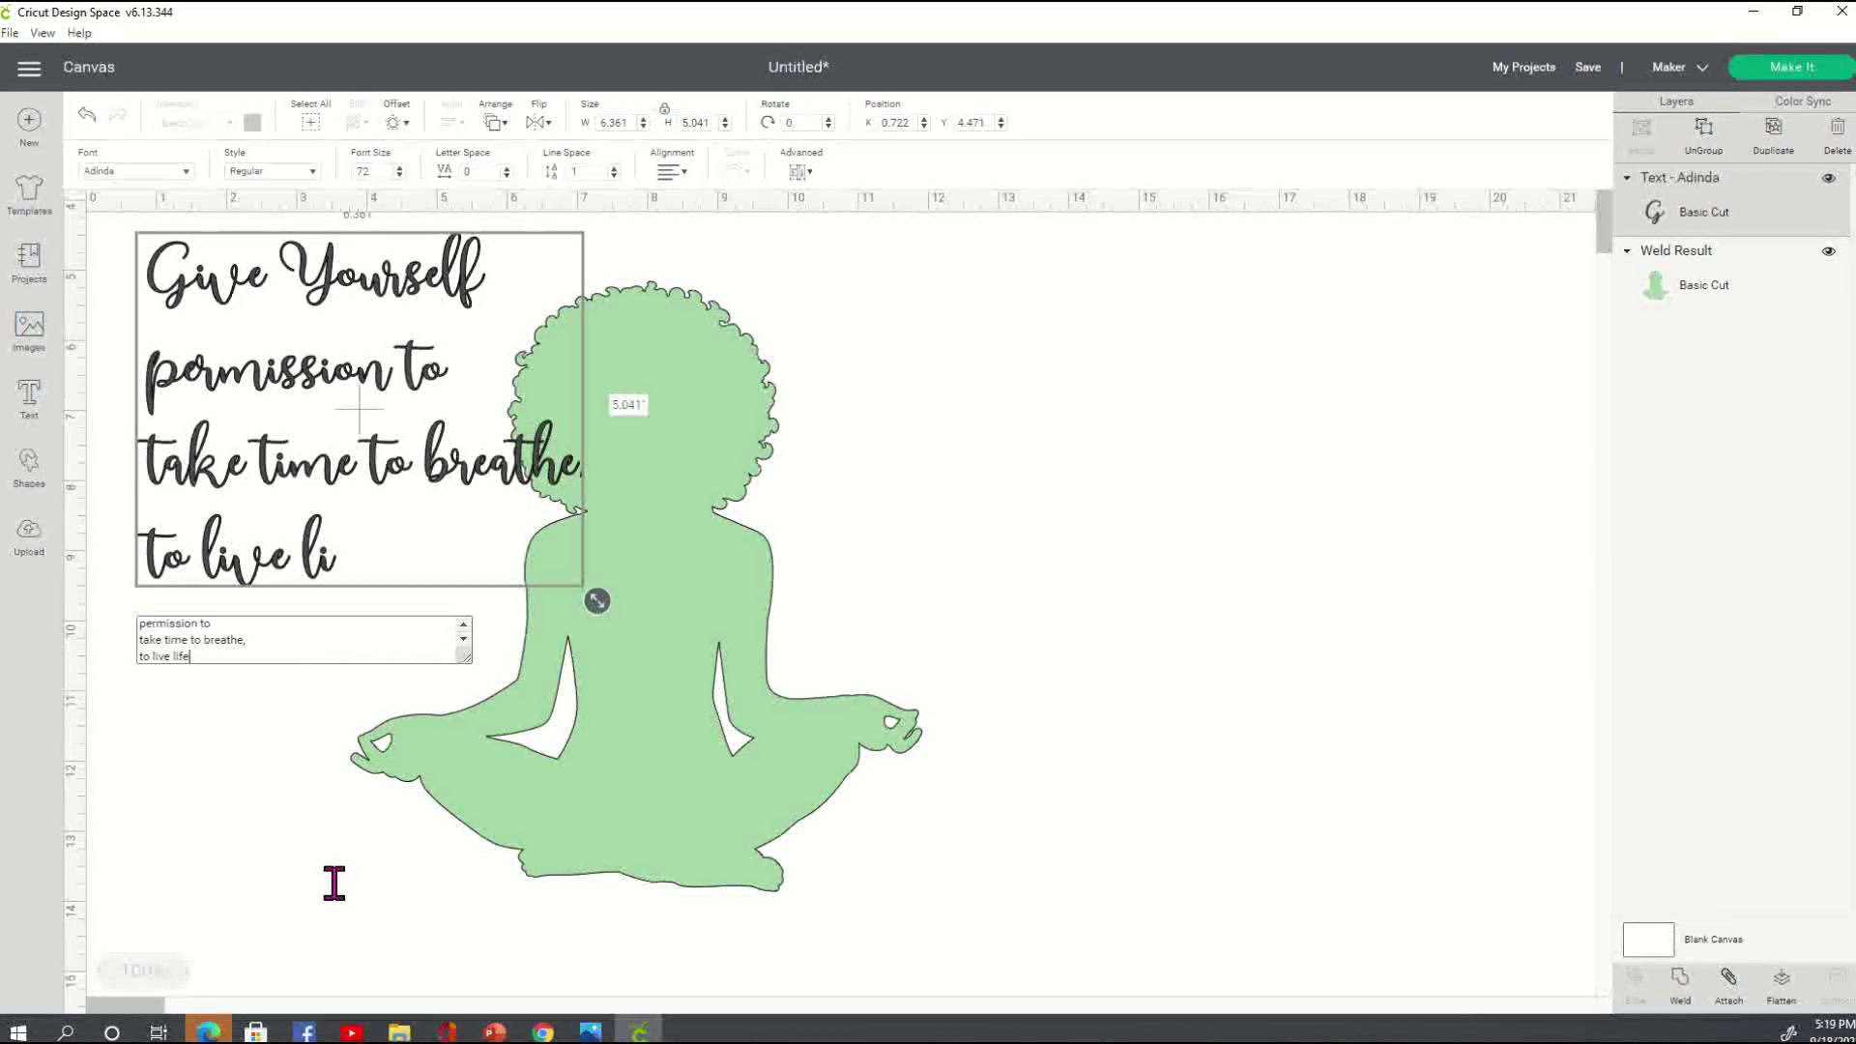
- Extend the fourth line of the text with ", to give, to love, to reflect"
type(", ")
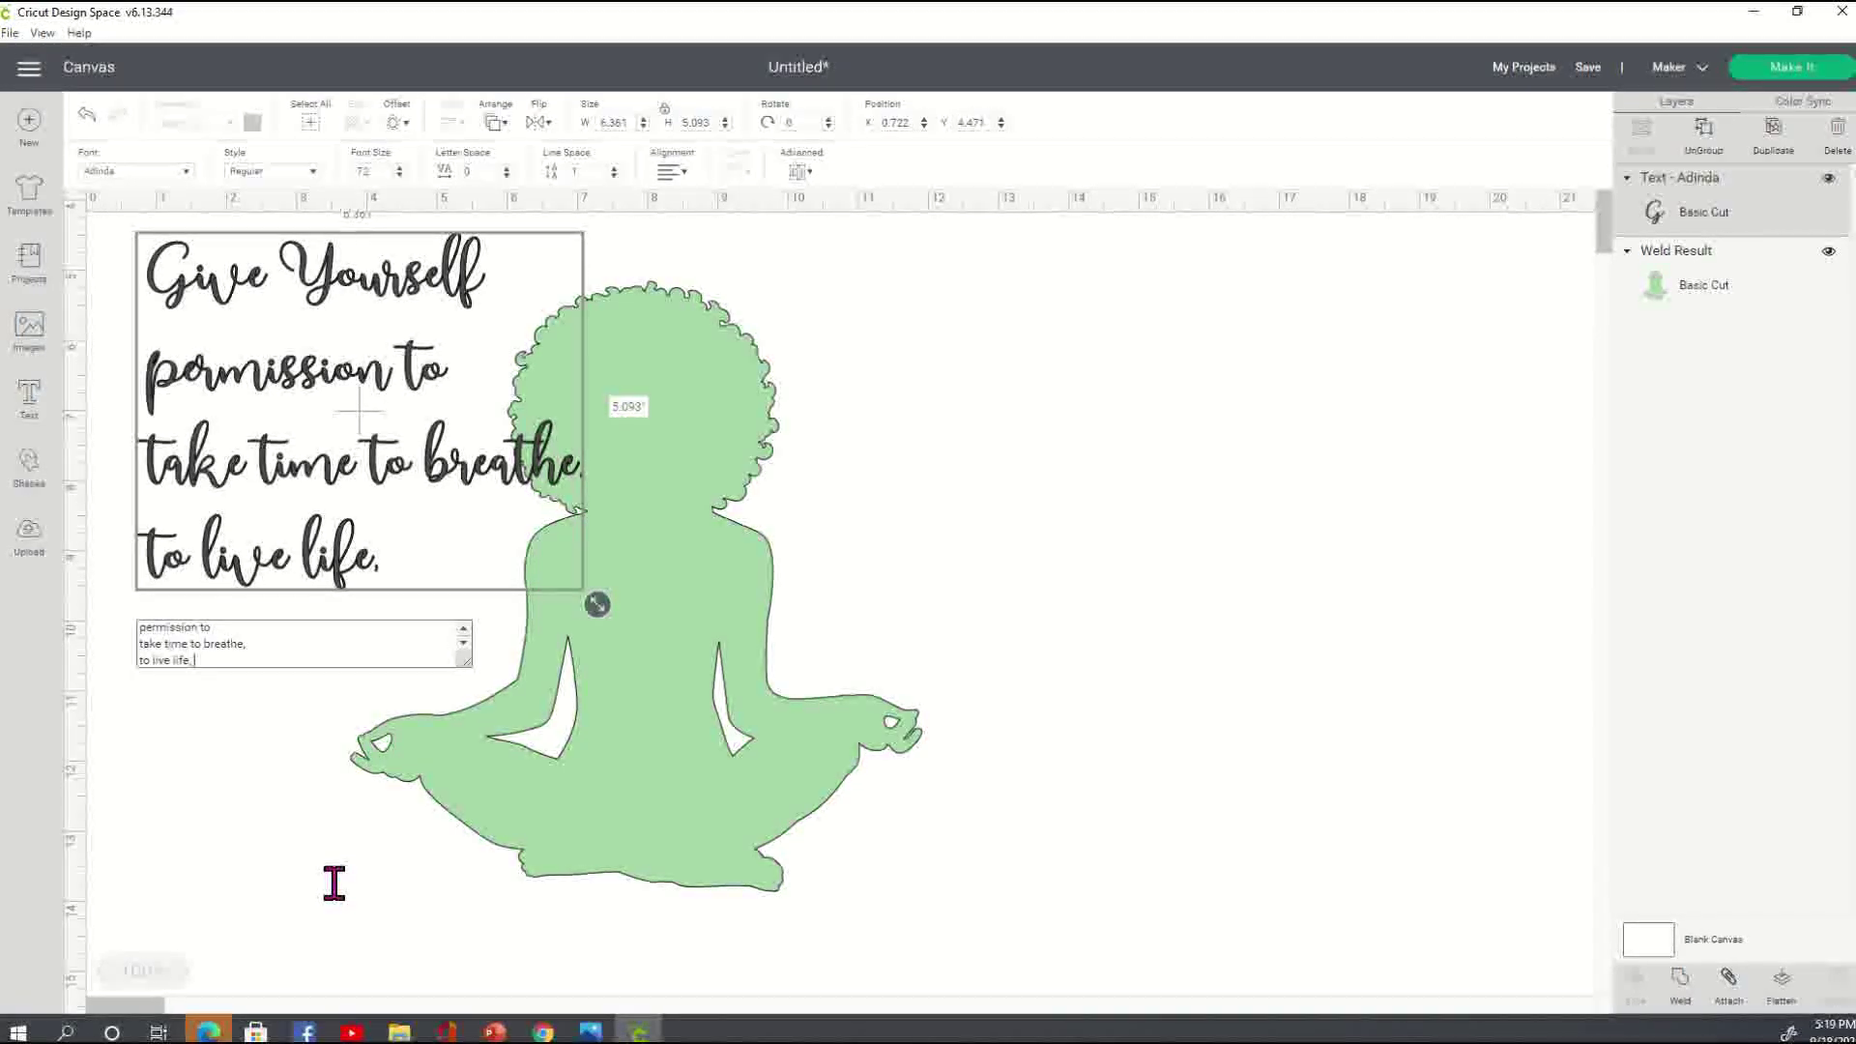
type("to give")
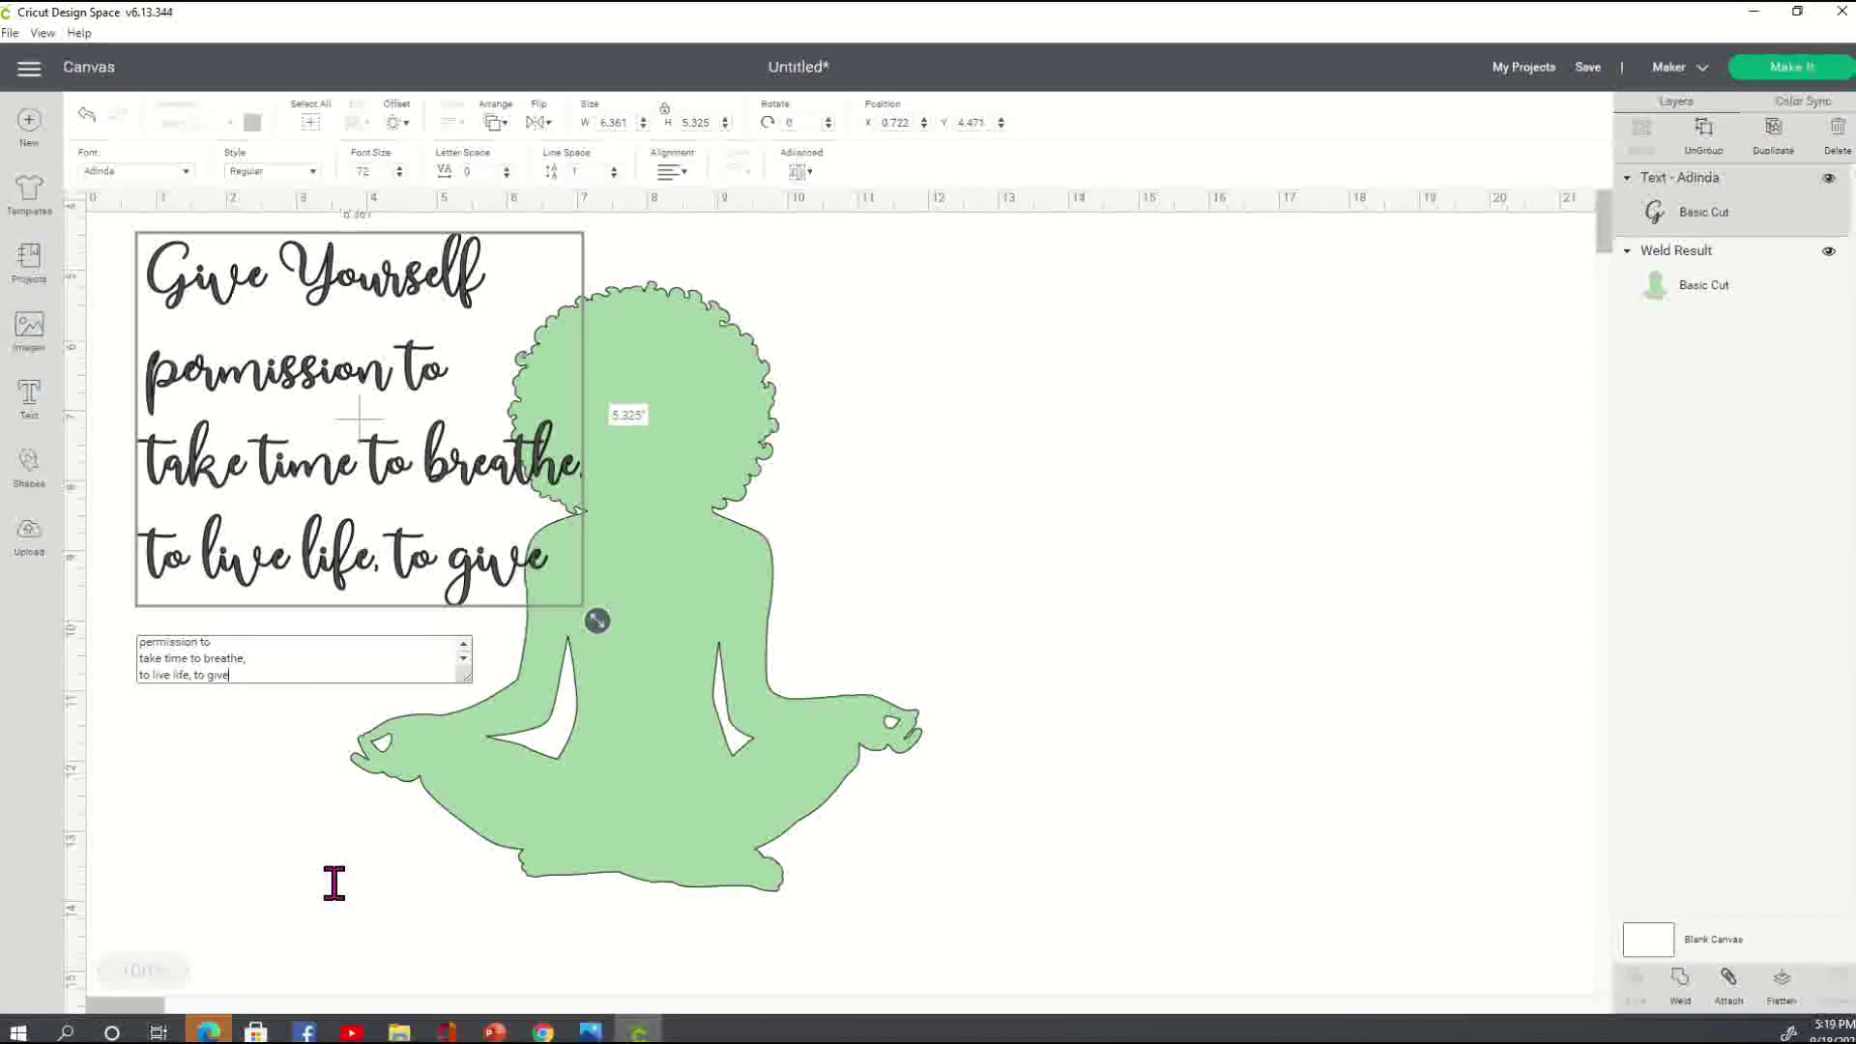
type(", to lov")
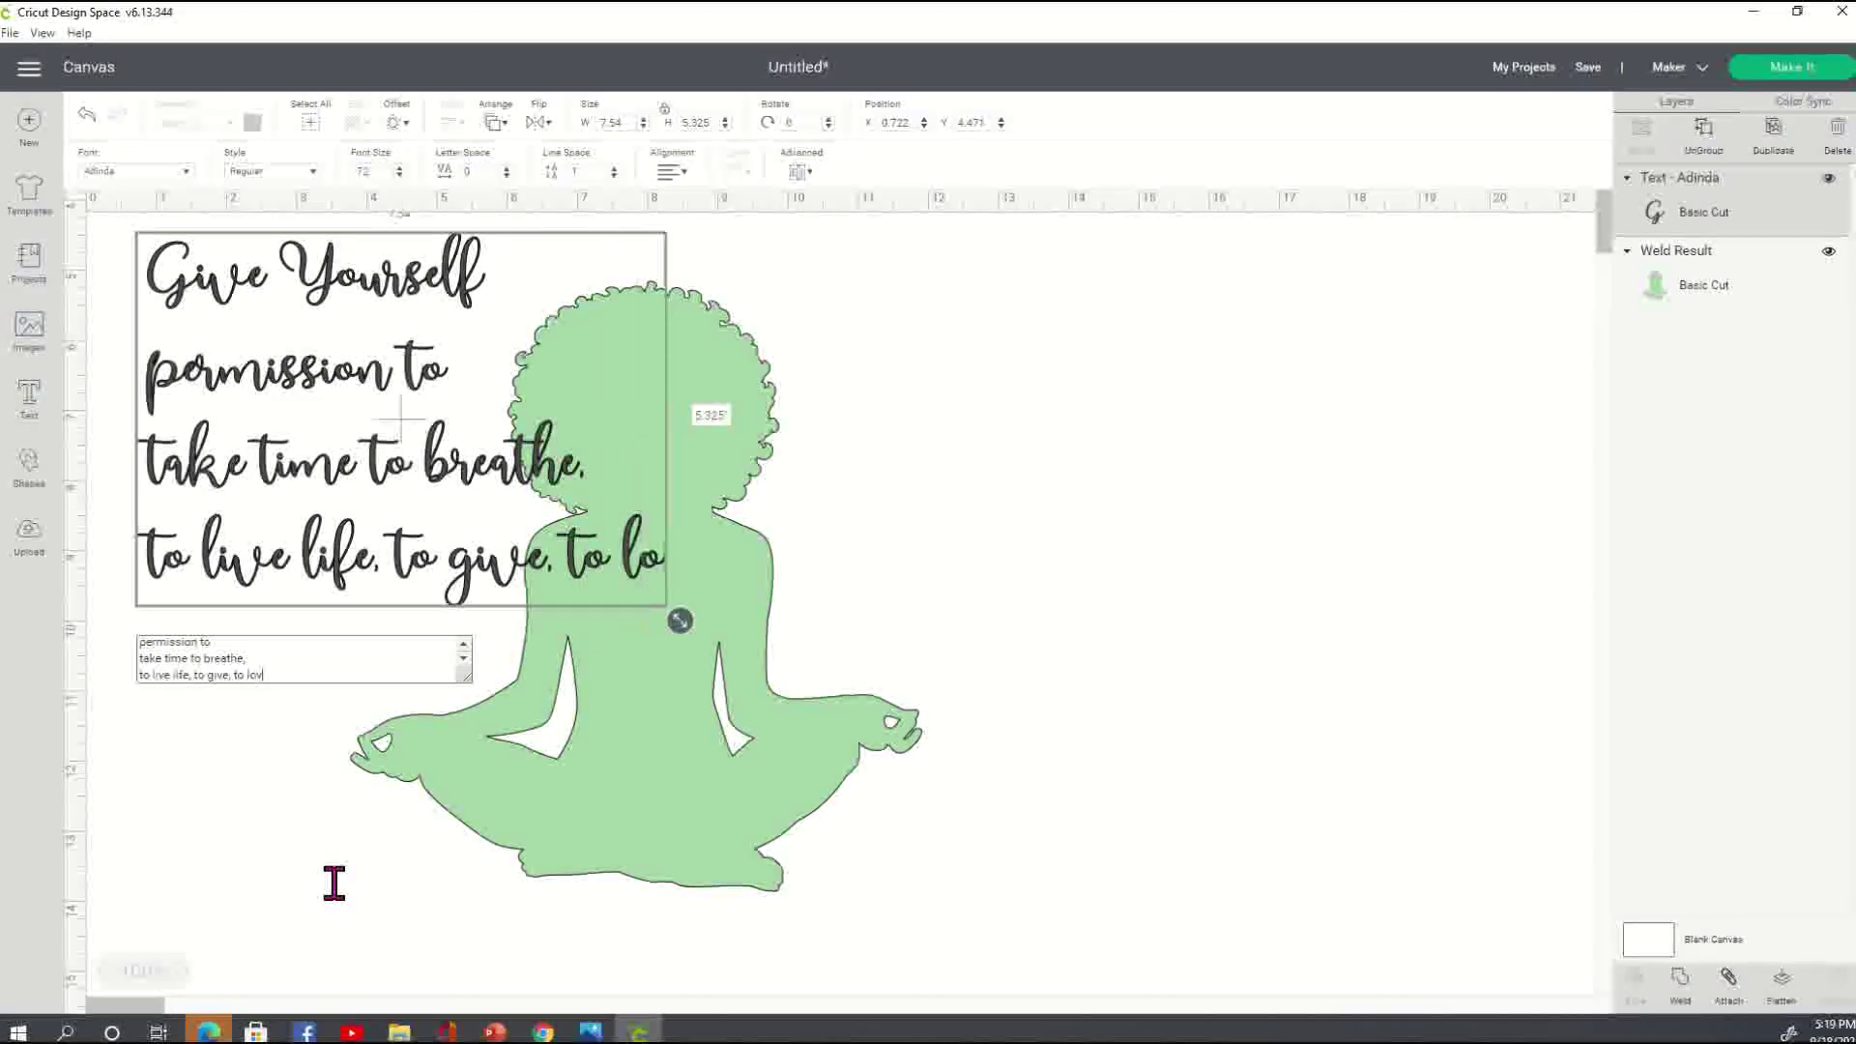
type("e, to r")
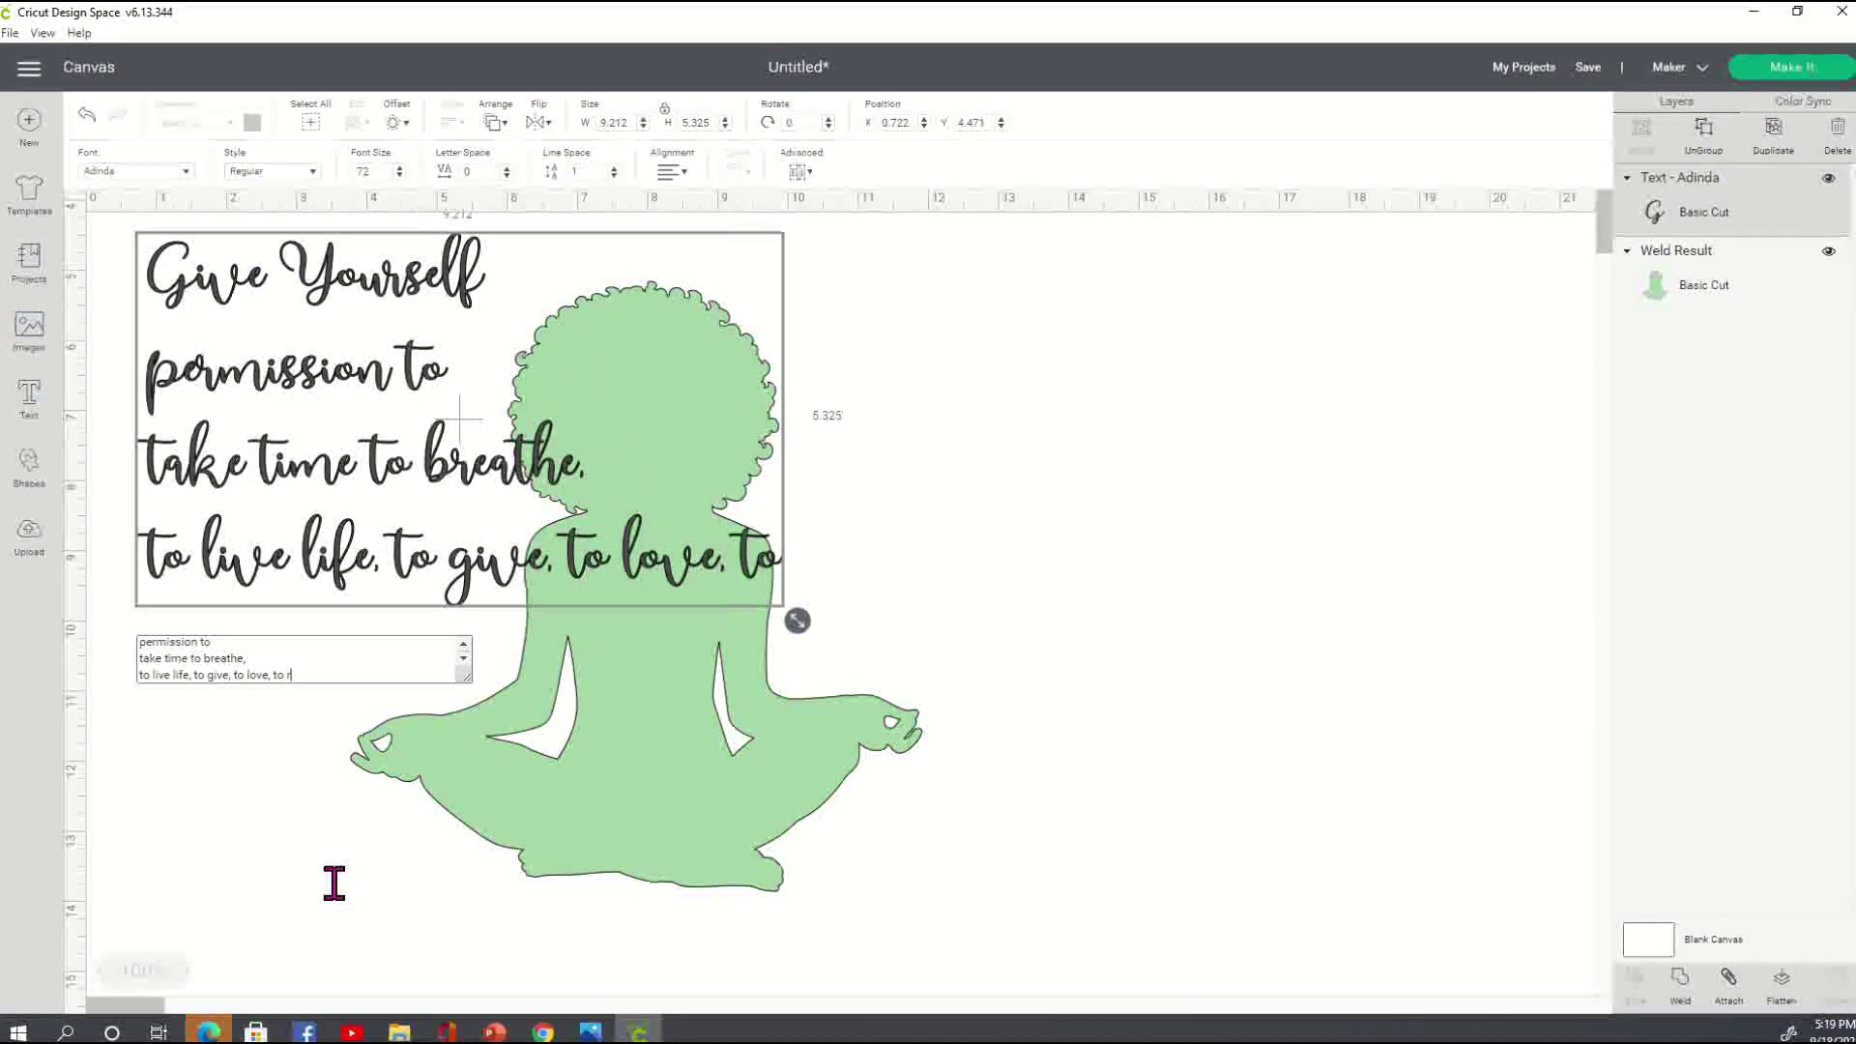
type("eflect")
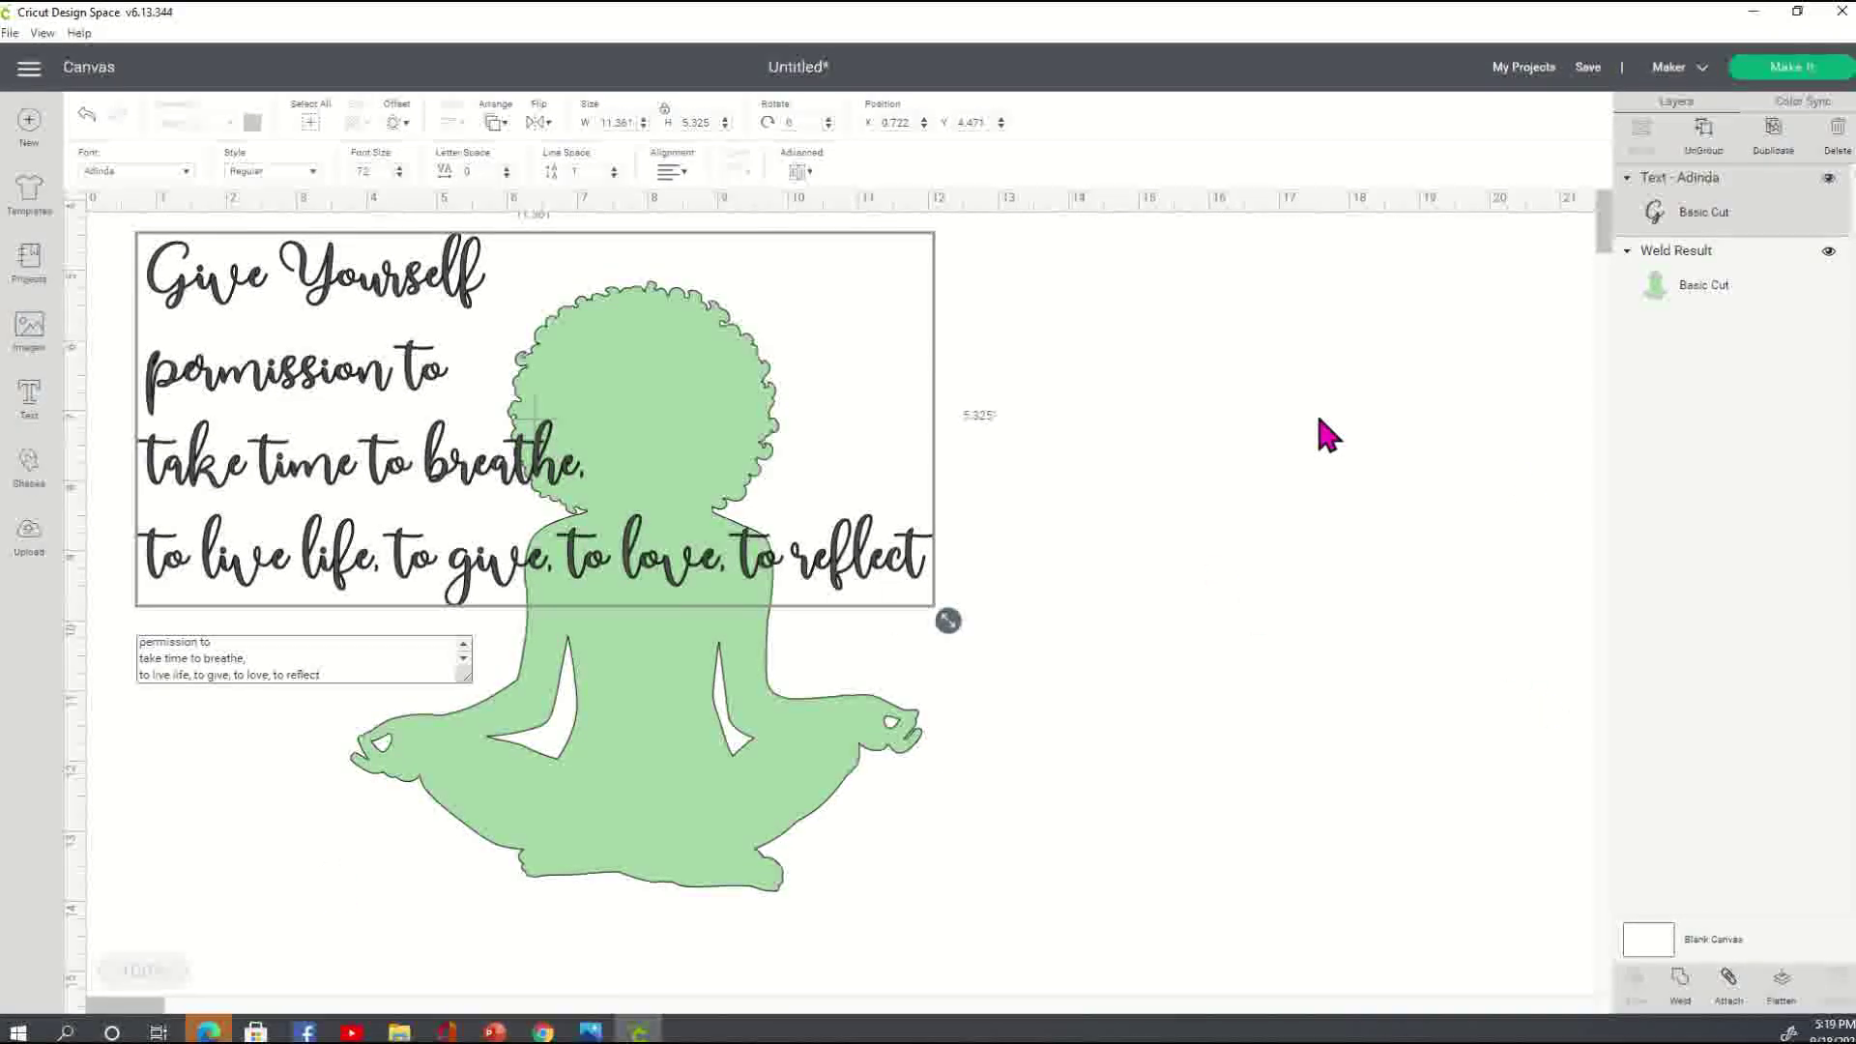
- Reopen the text for editing and break the line before "to reflect" so it starts a fifth line
left_click(933, 581)
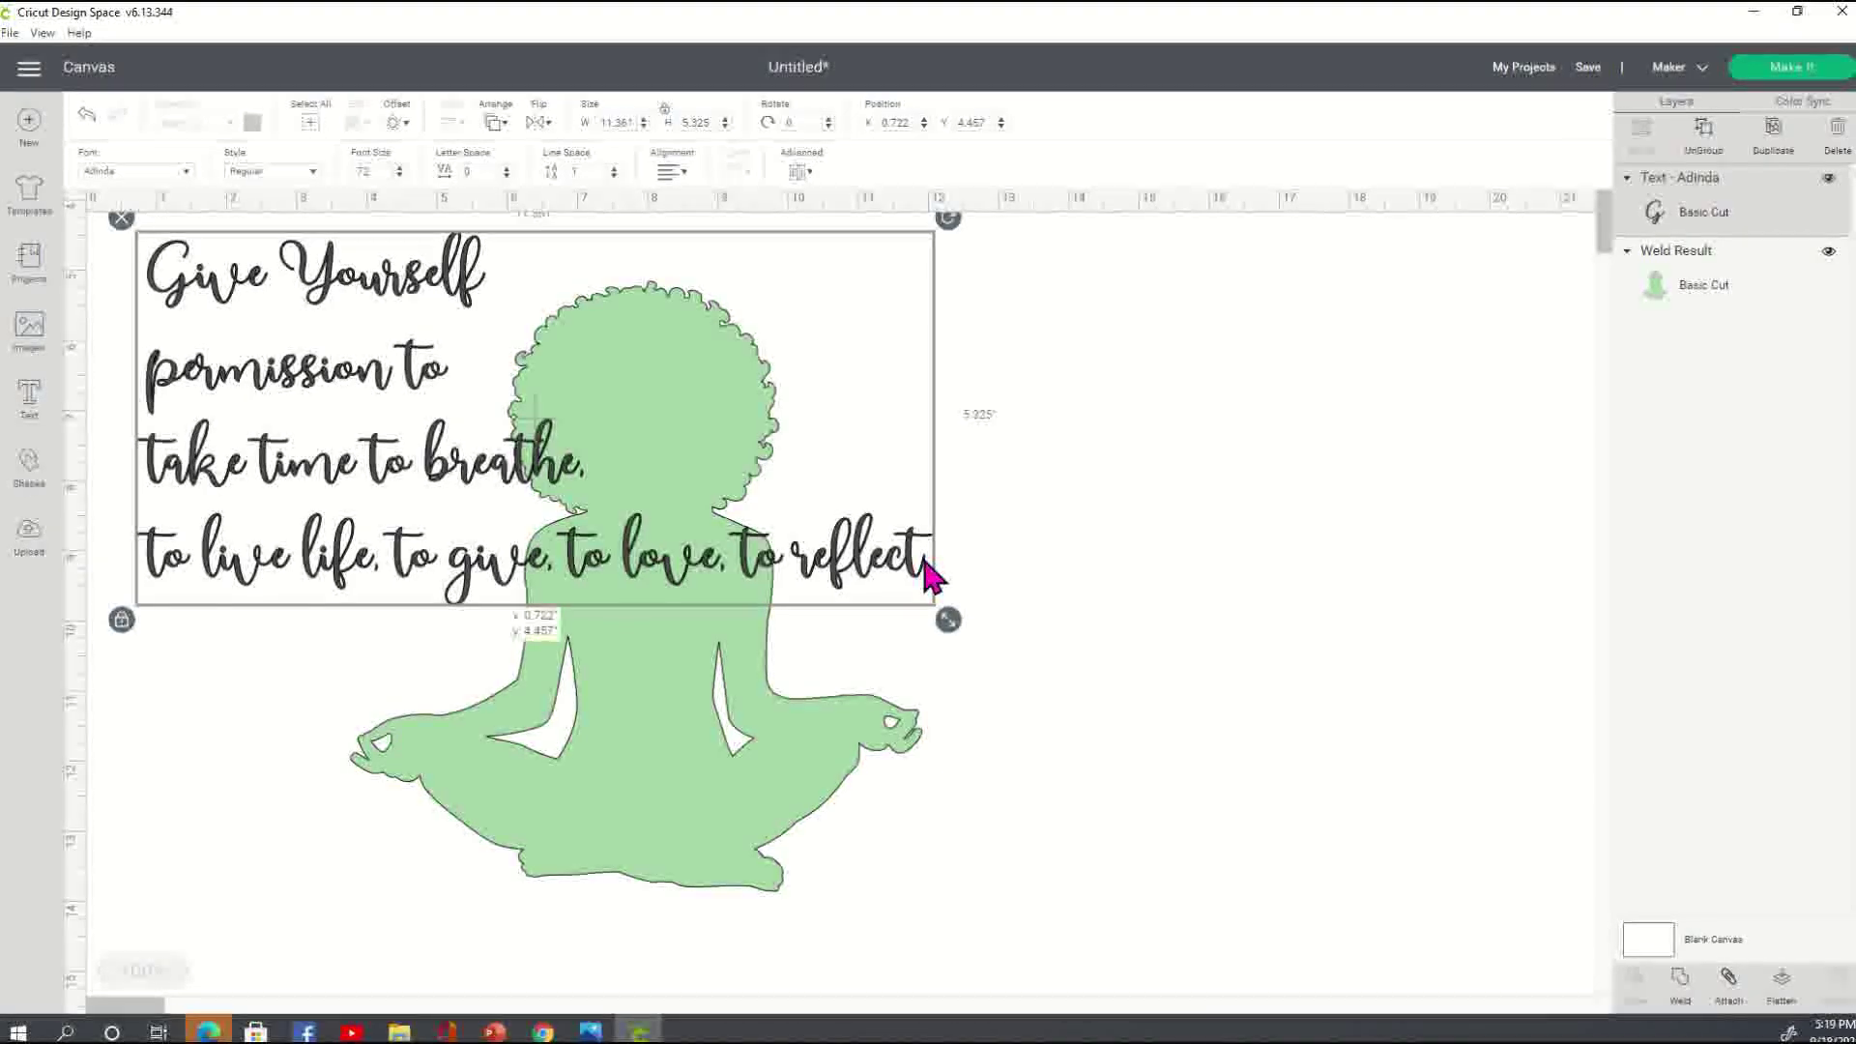
double_click(908, 570)
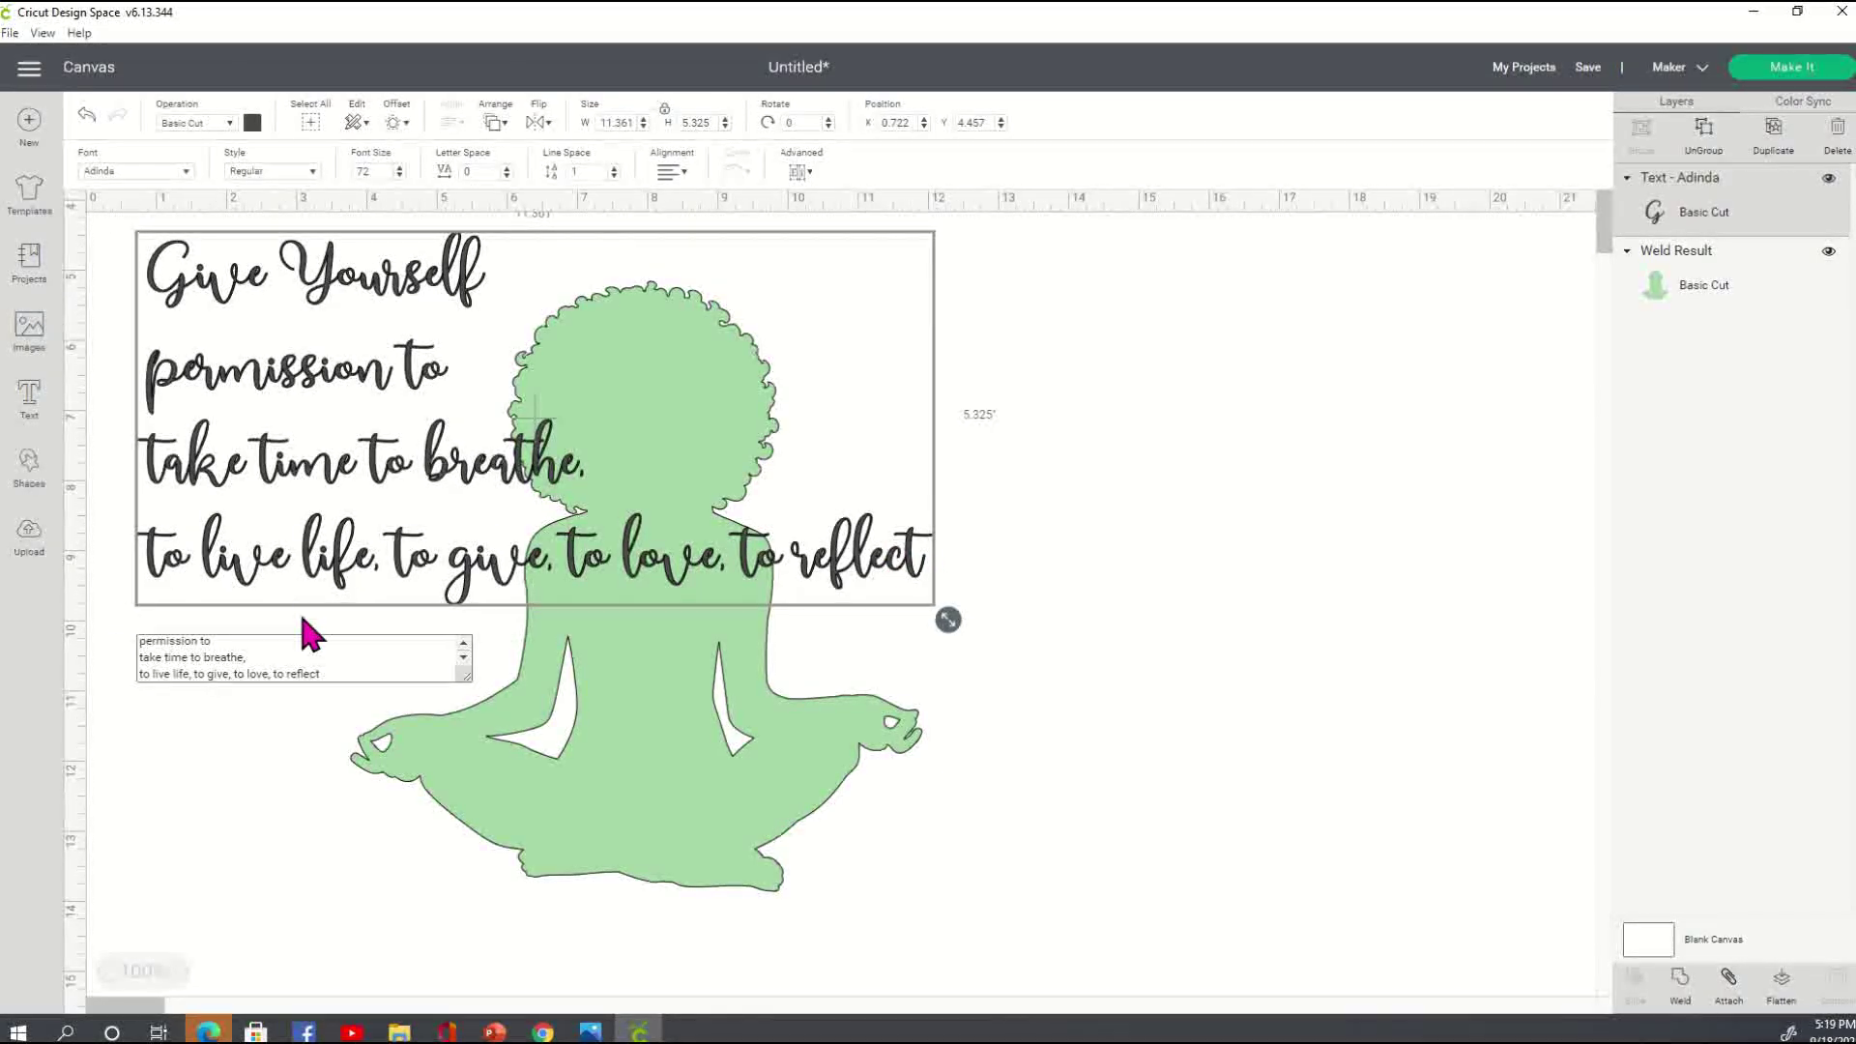
left_click_drag(276, 673, 248, 659)
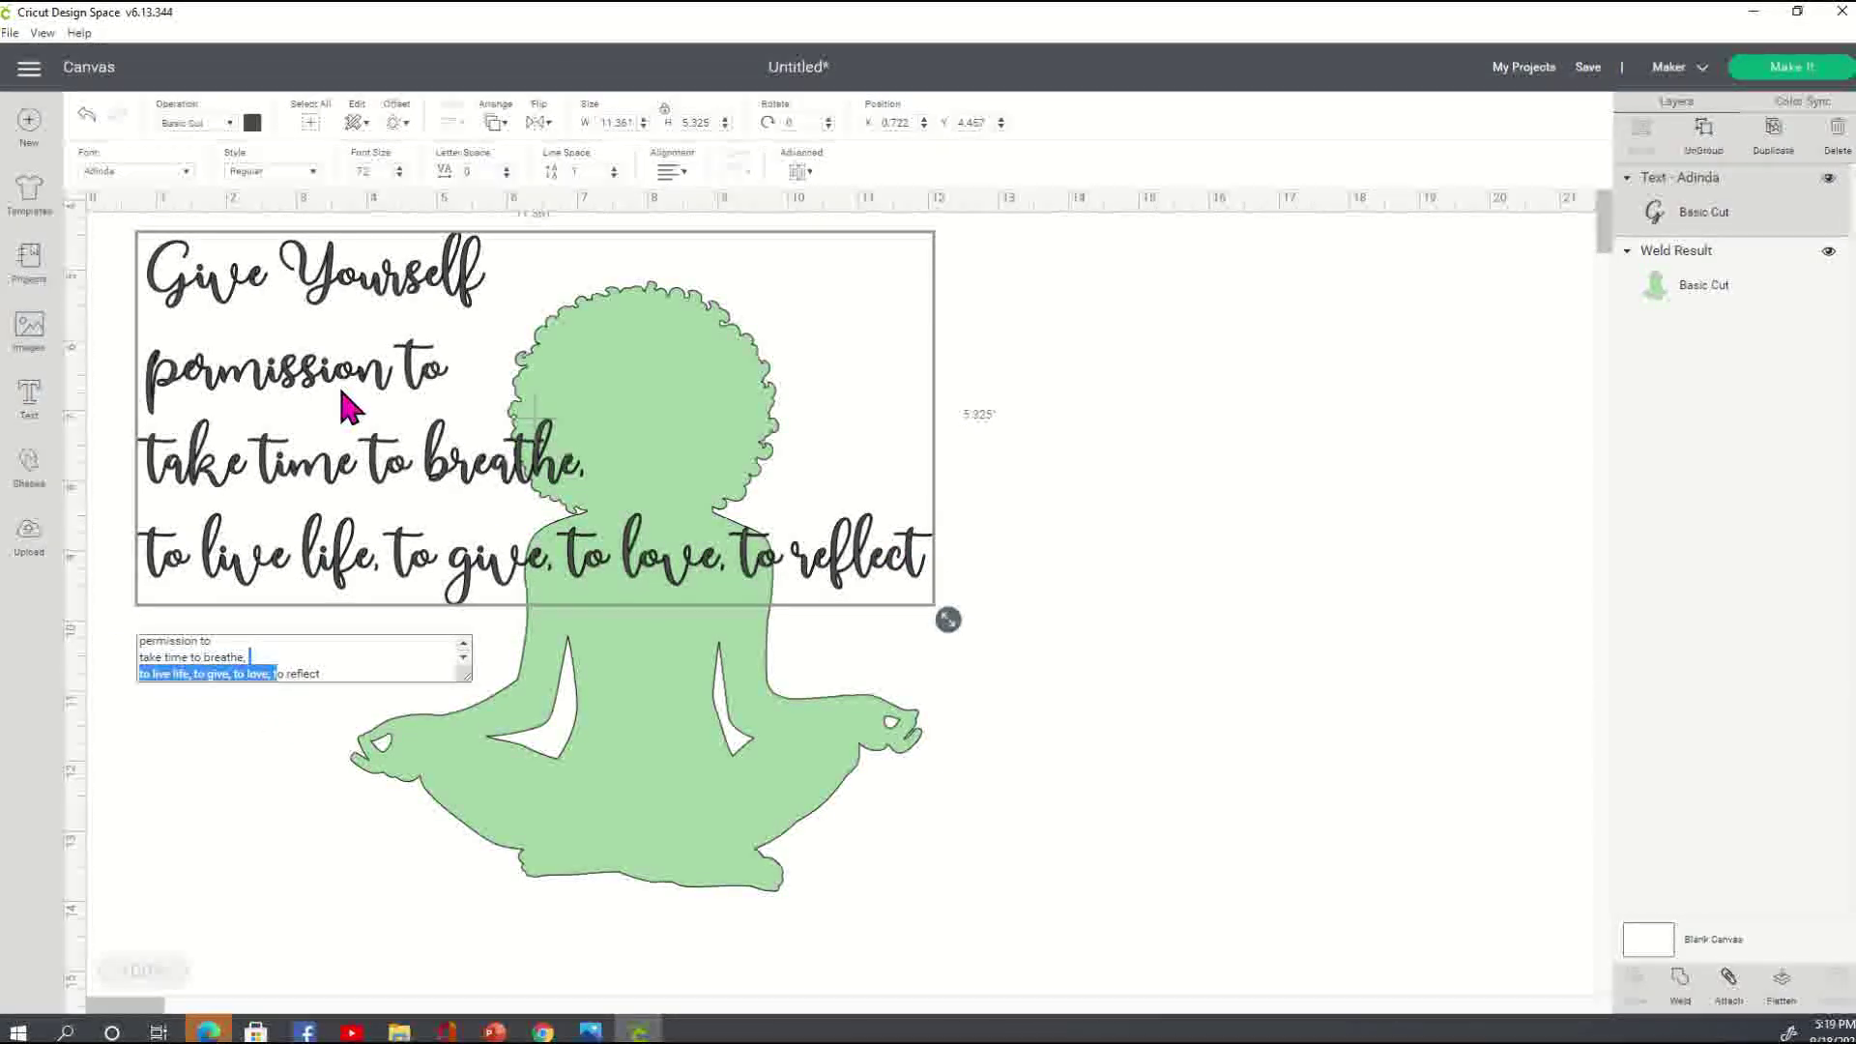
left_click(275, 672)
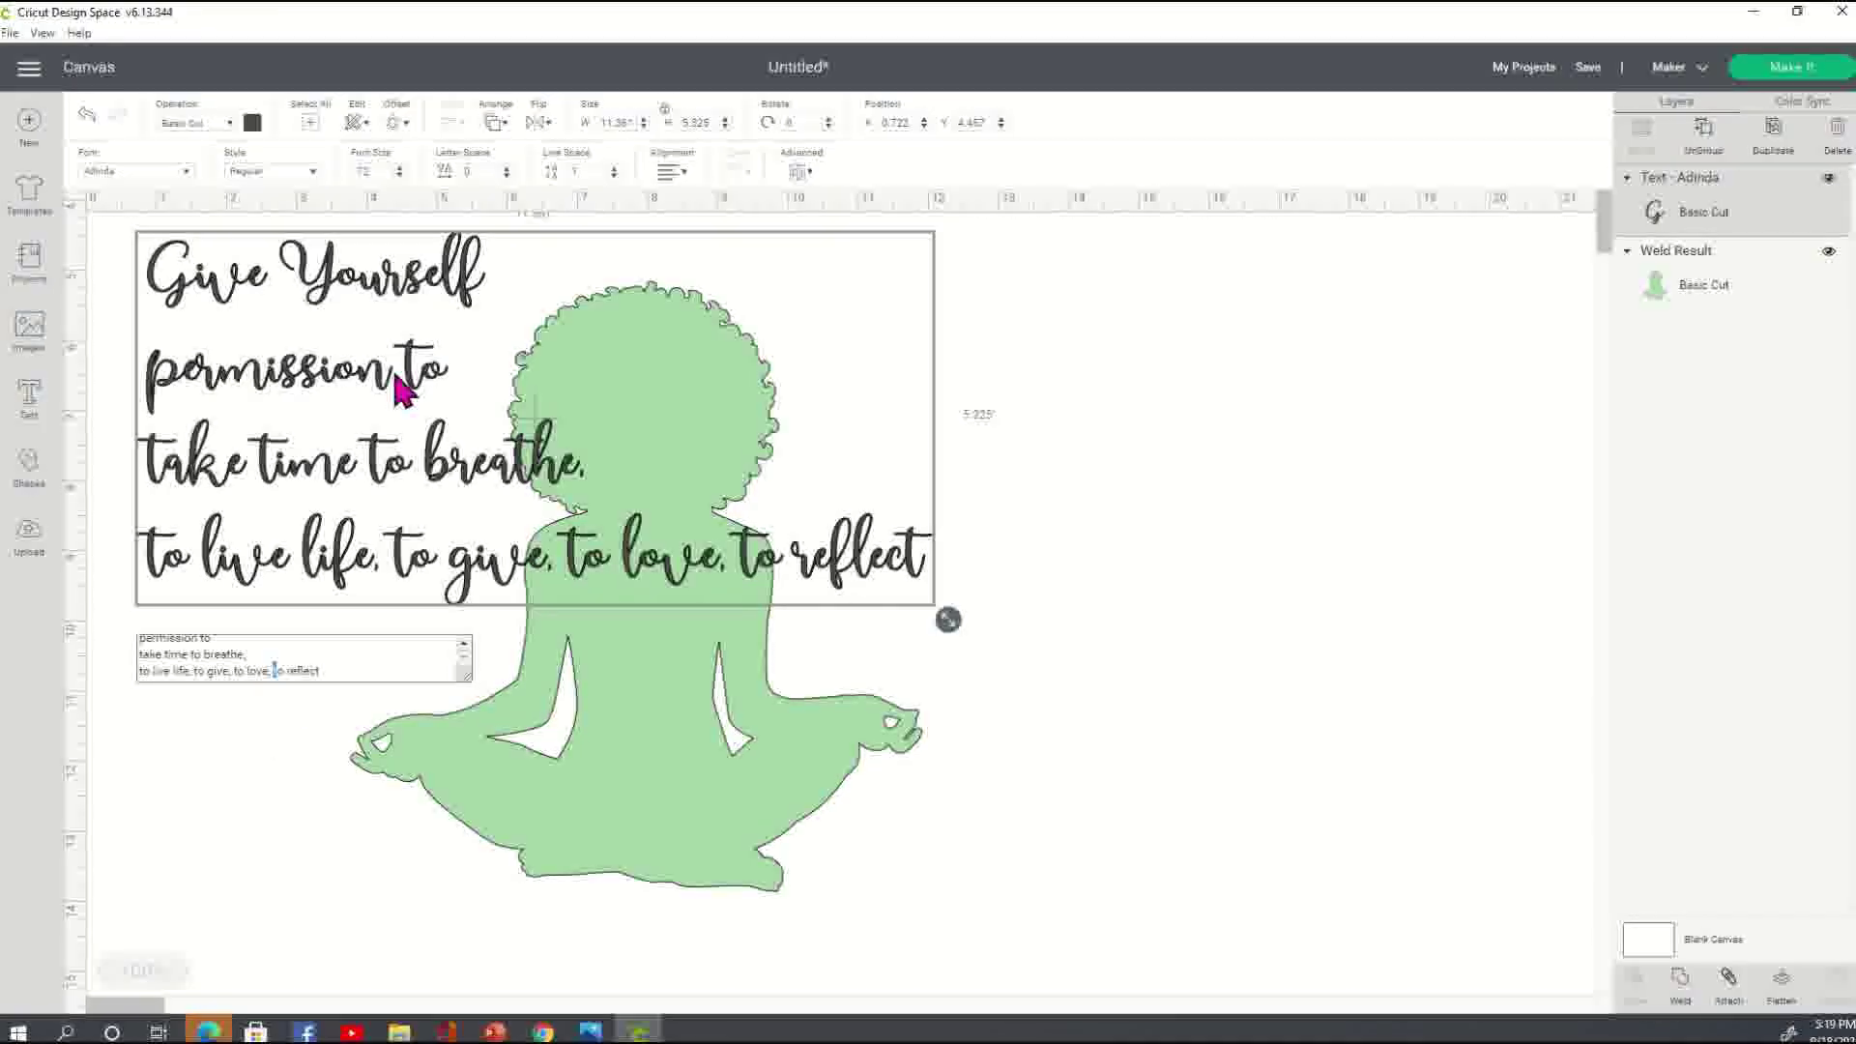
key("Return")
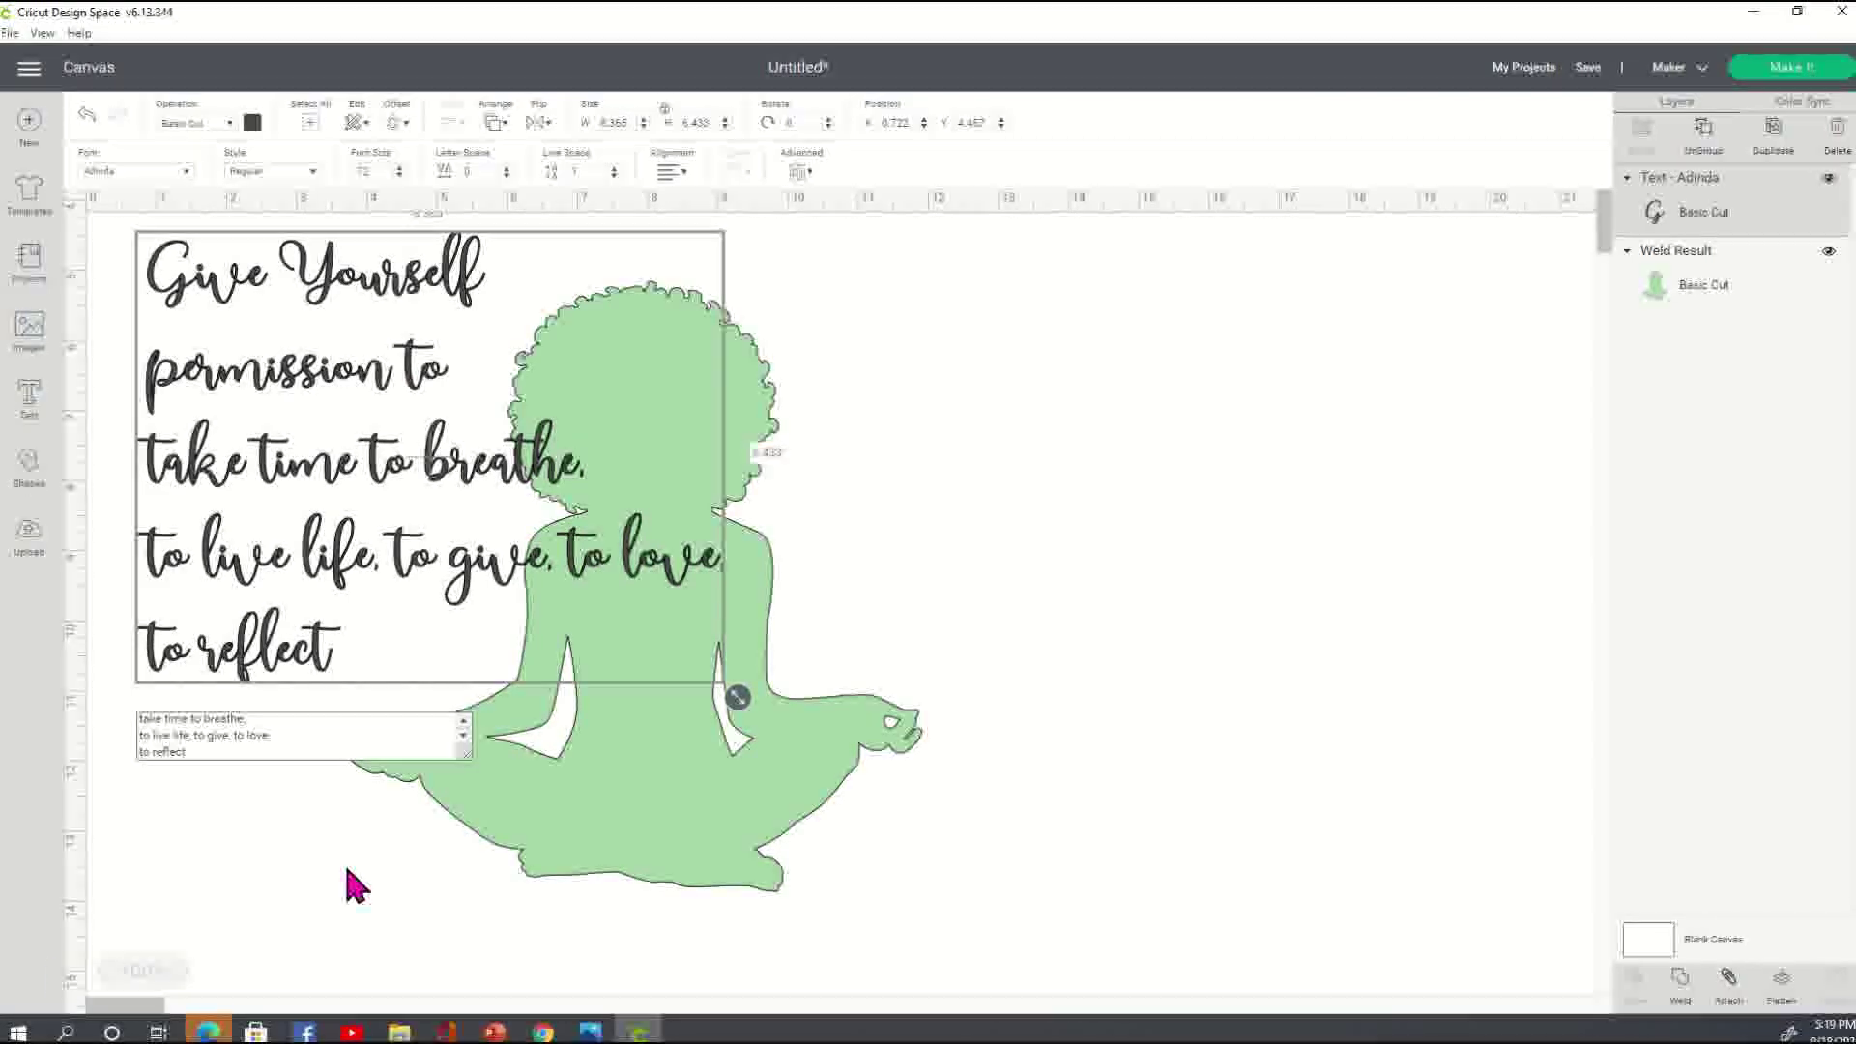
- Extend the "to reflect" line with ", to be present,"
left_click(222, 754)
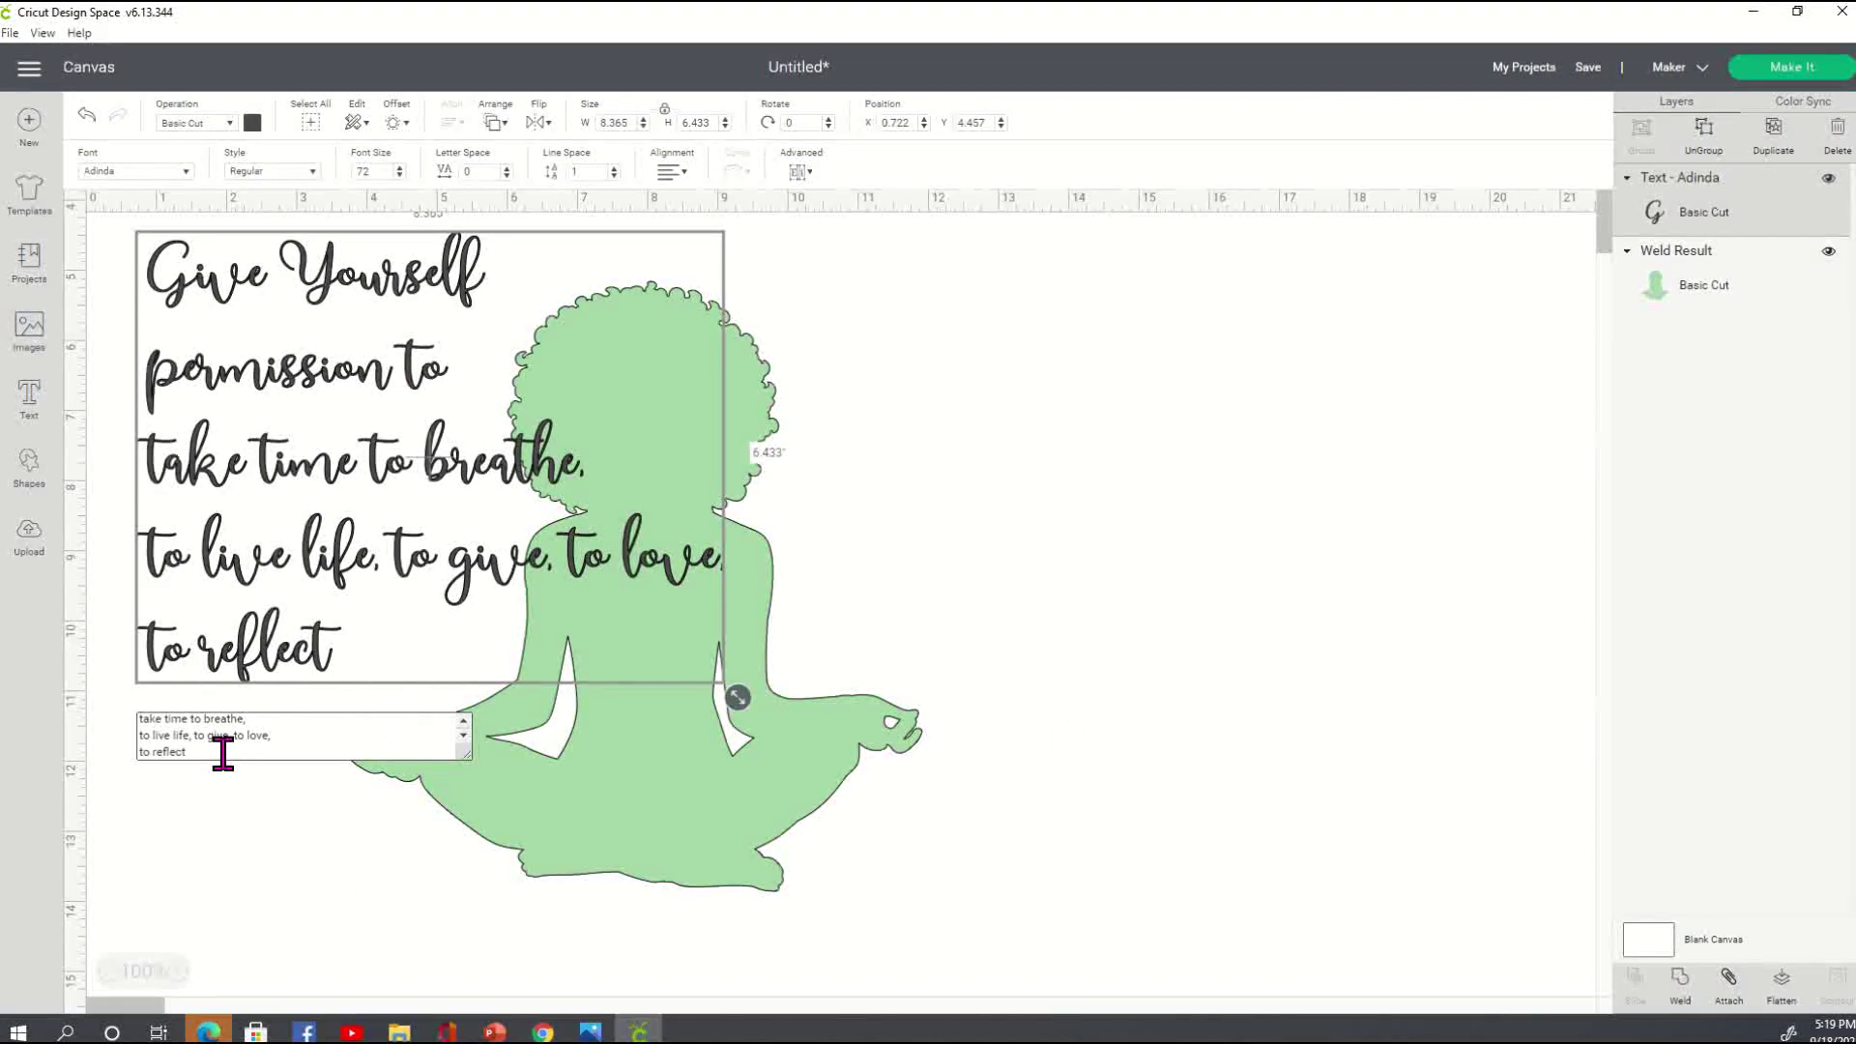
type(", to be")
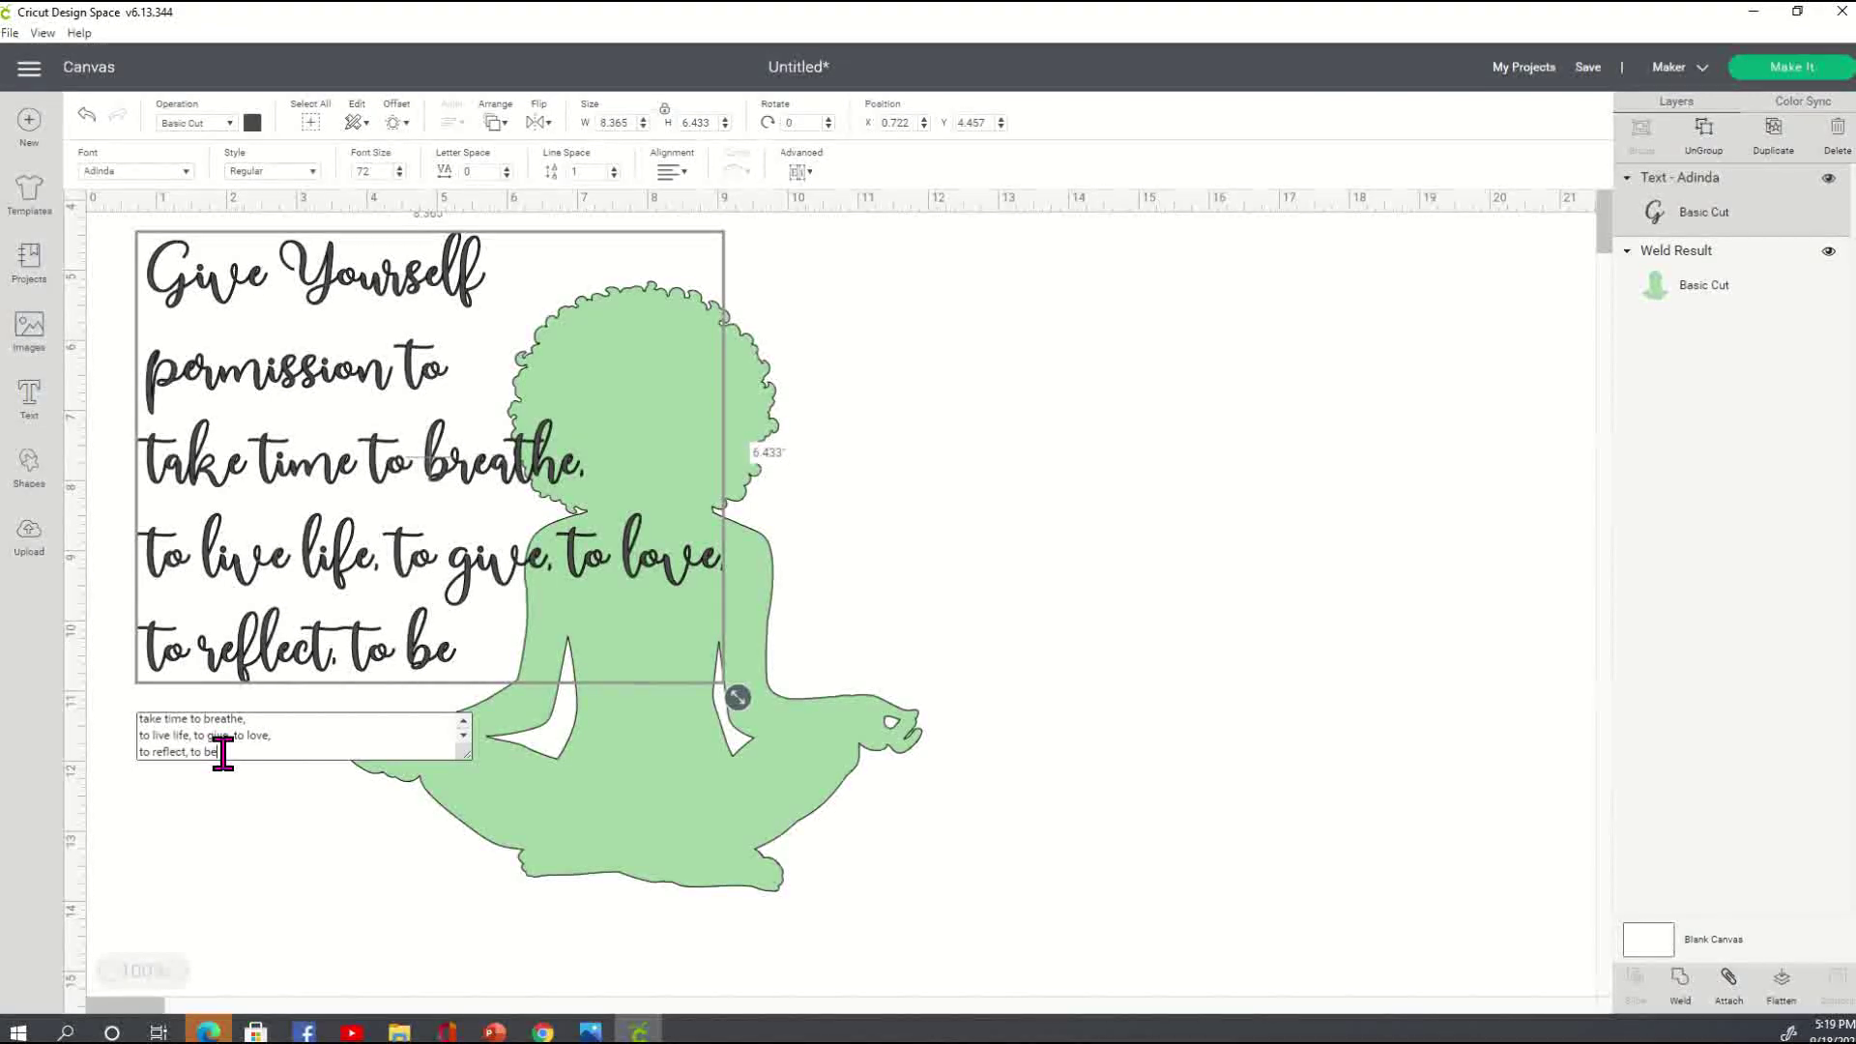
type(" present")
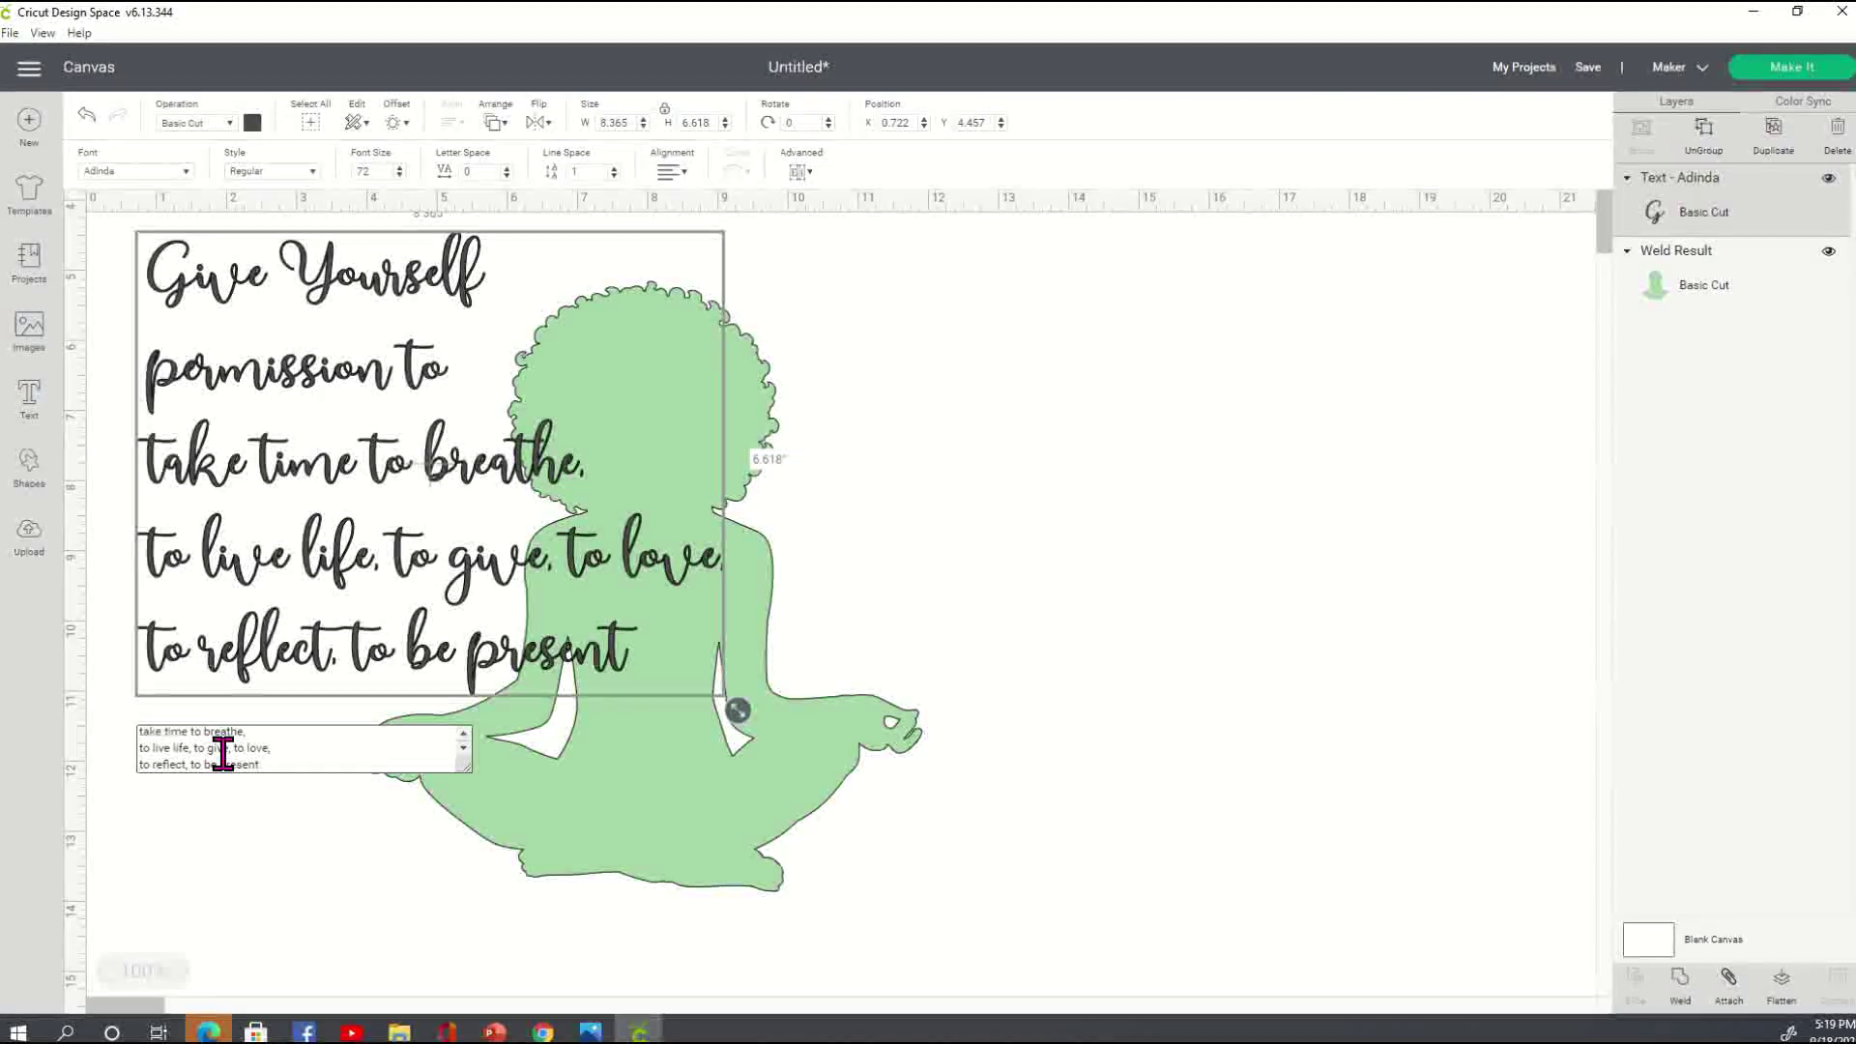
type(",")
- Add a final line reading "And to just be." to the quote
key("Return")
type("And")
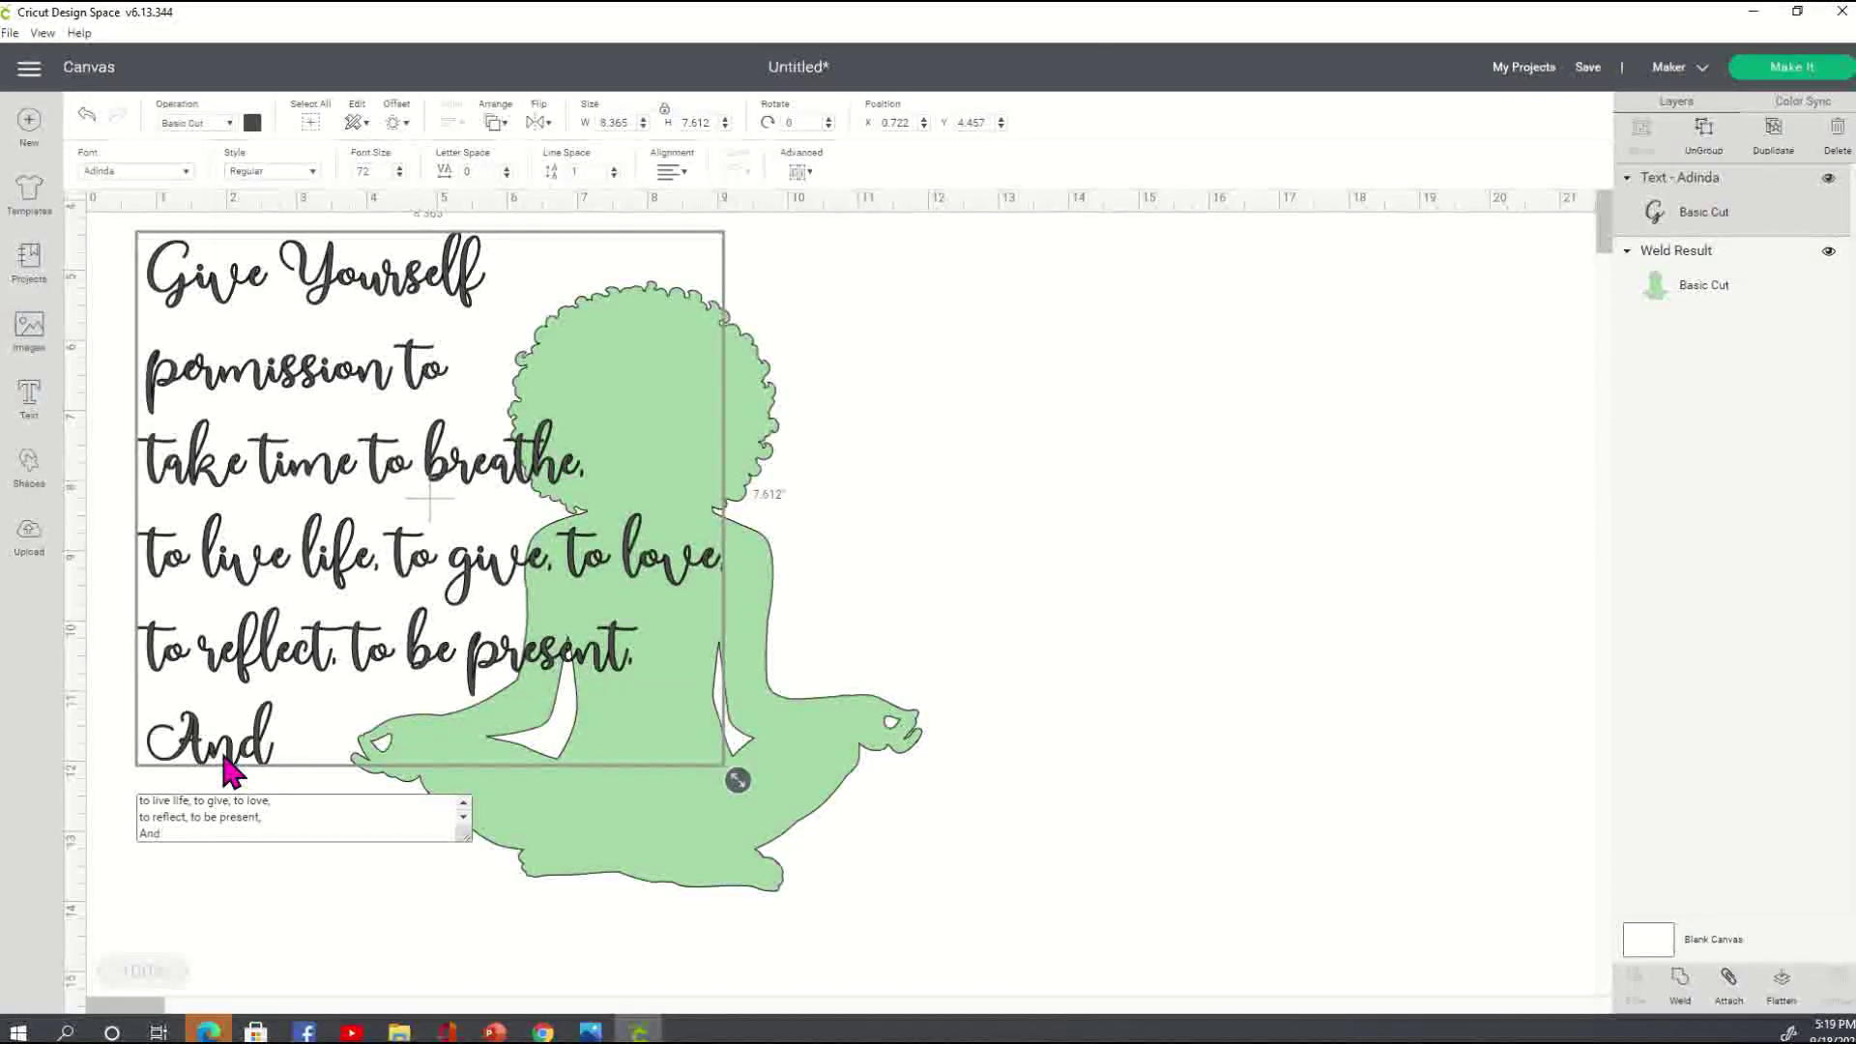
type(" to")
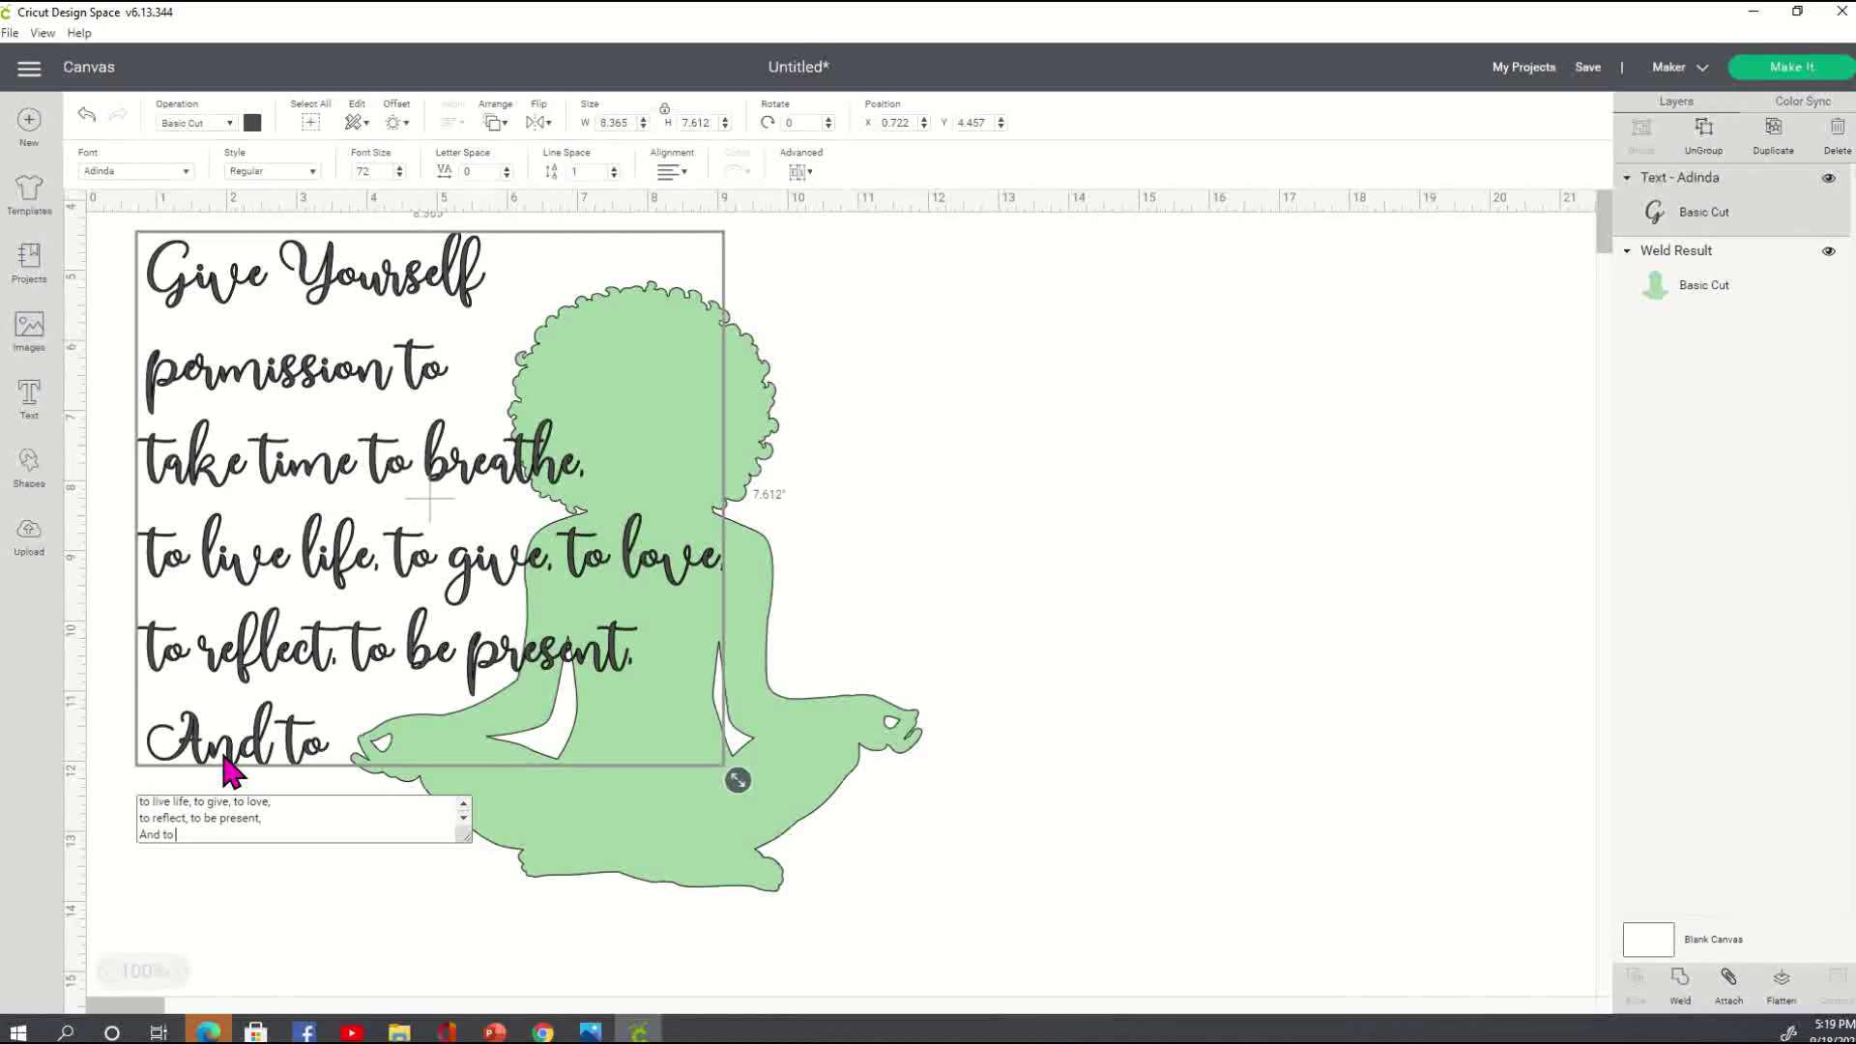
type(" ust")
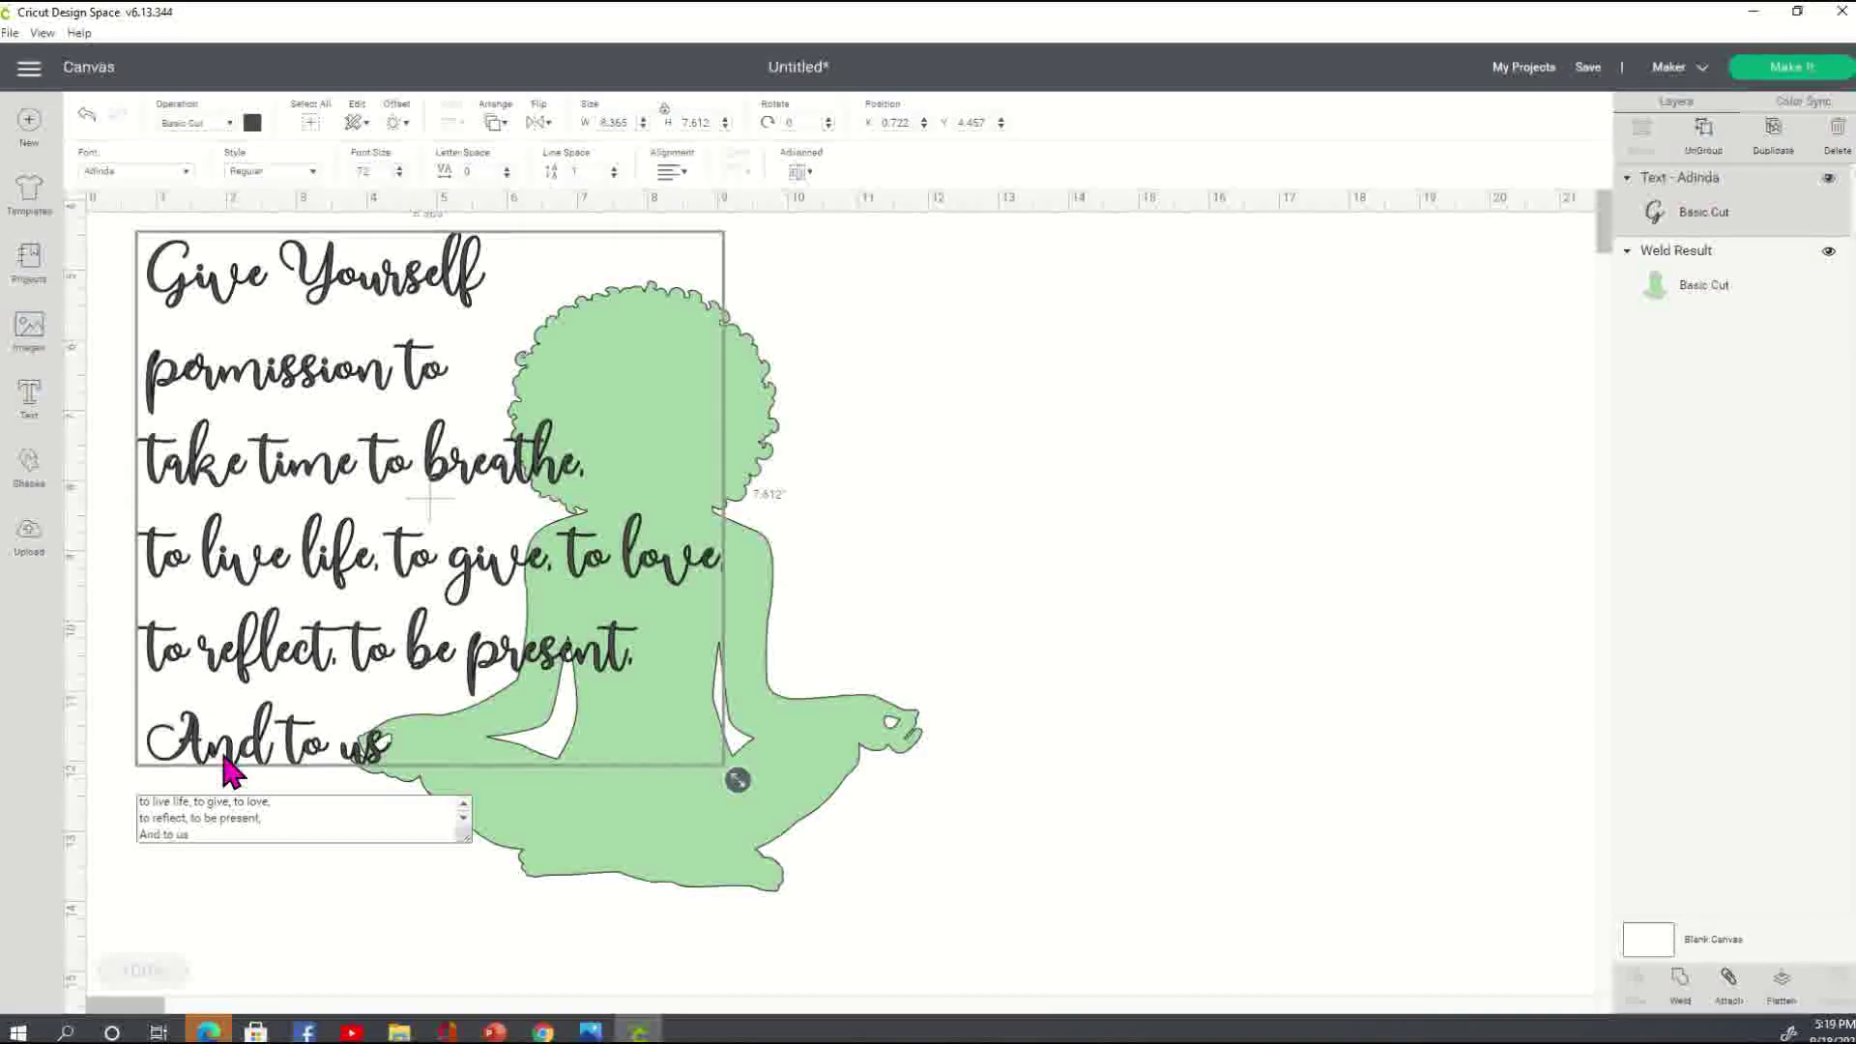
type("be")
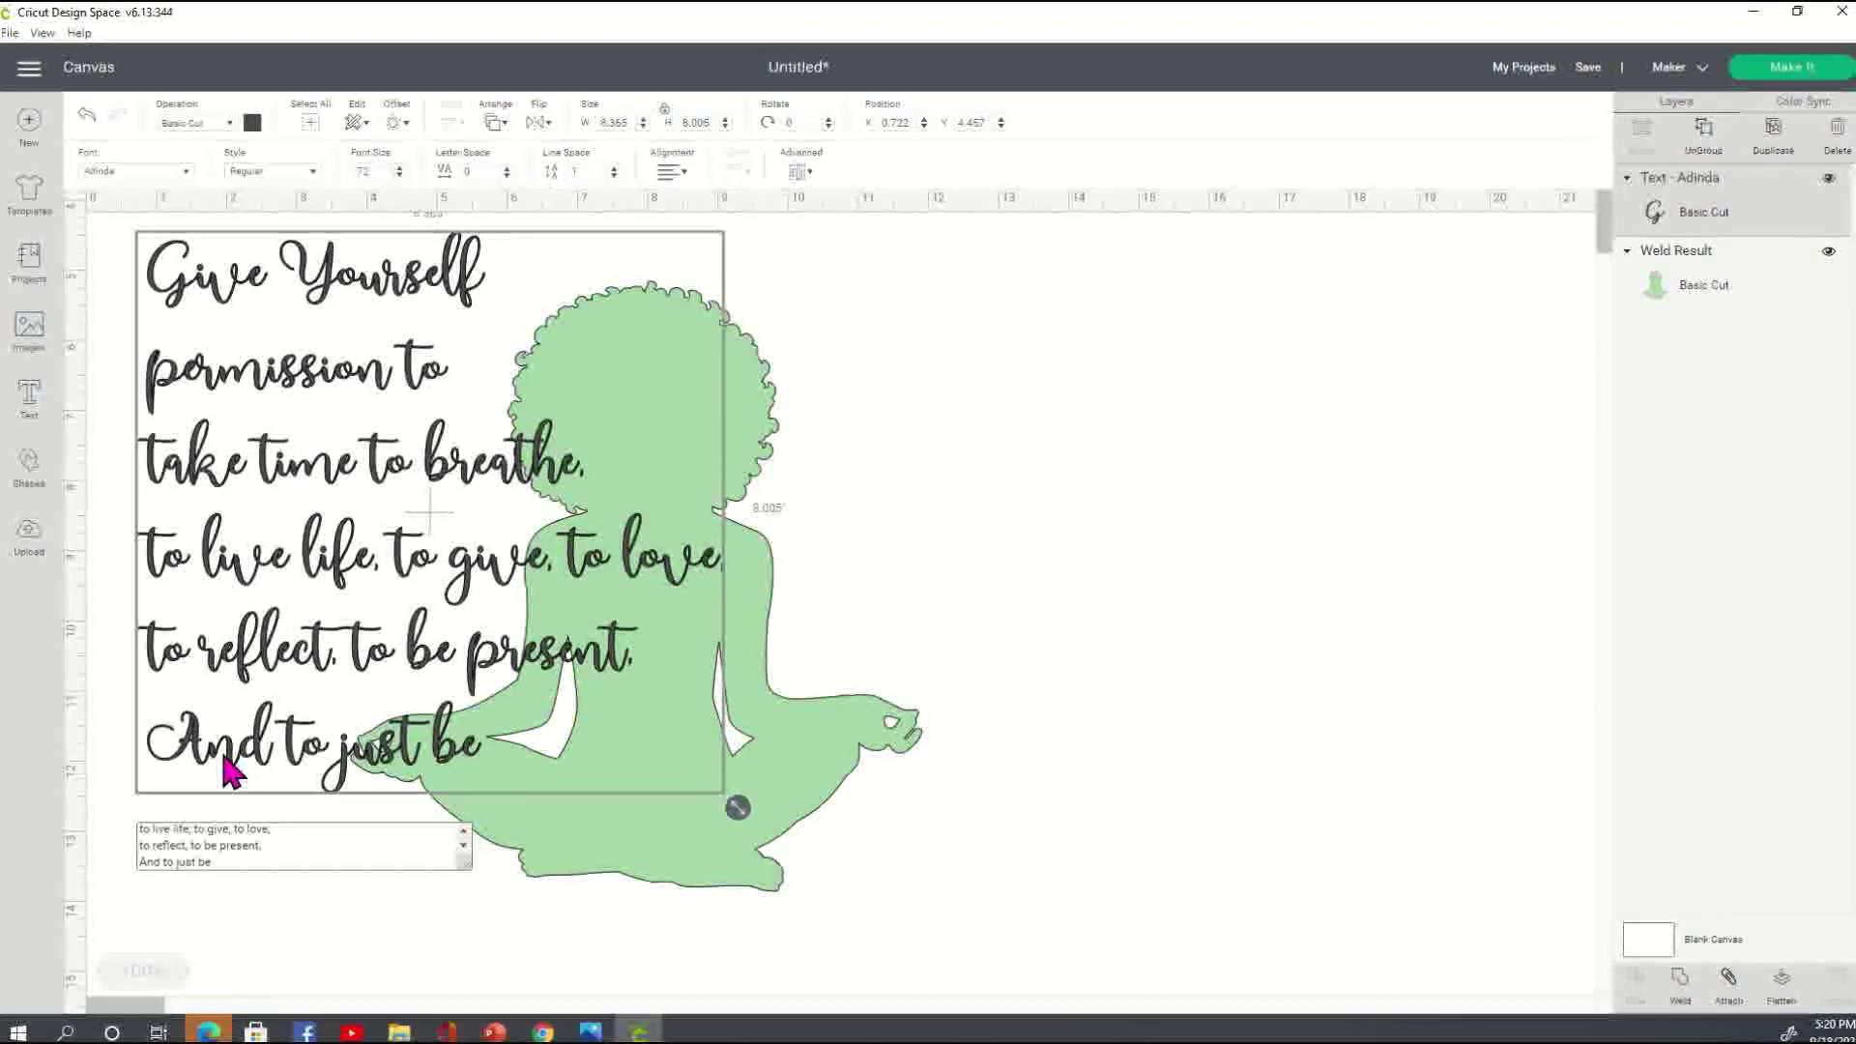
type(".")
- Move the finished quote over the figure to about X 4.68, Y 5.49 and center-align its lines
left_click(919, 361)
left_click_drag(470, 299, 763, 367)
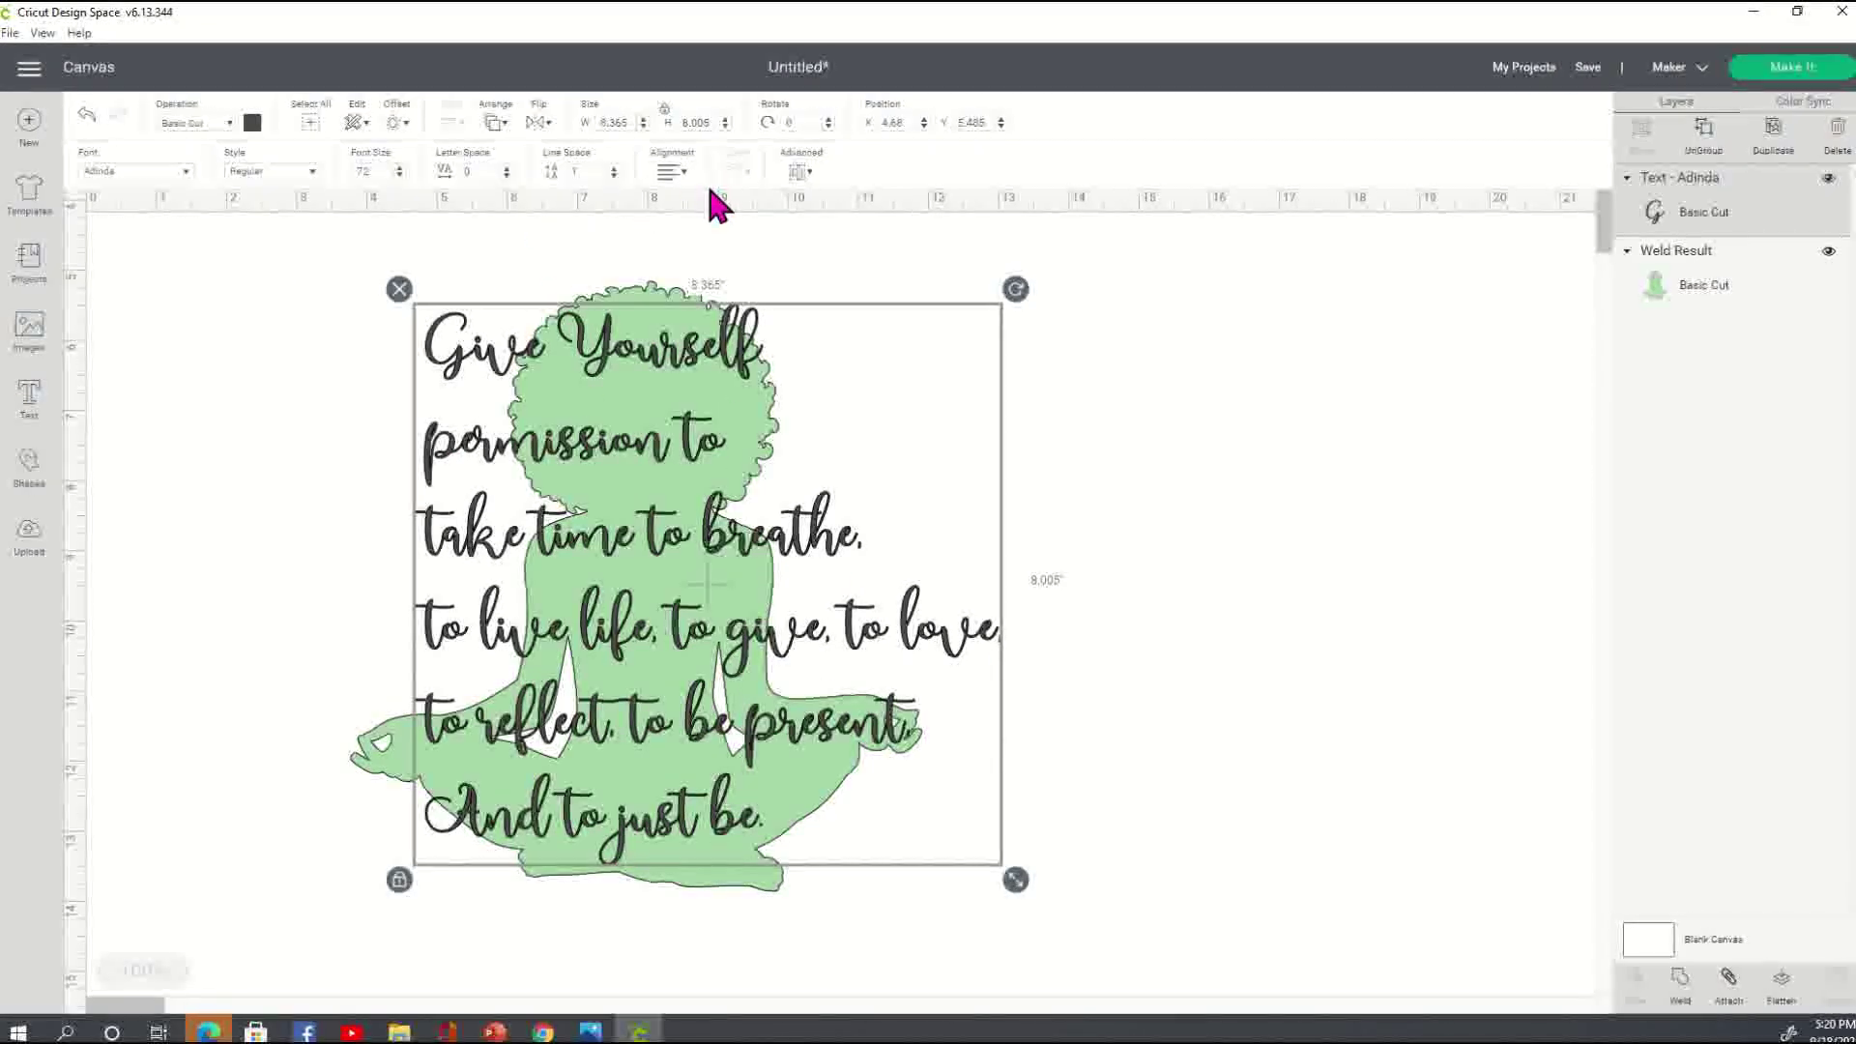
left_click(671, 172)
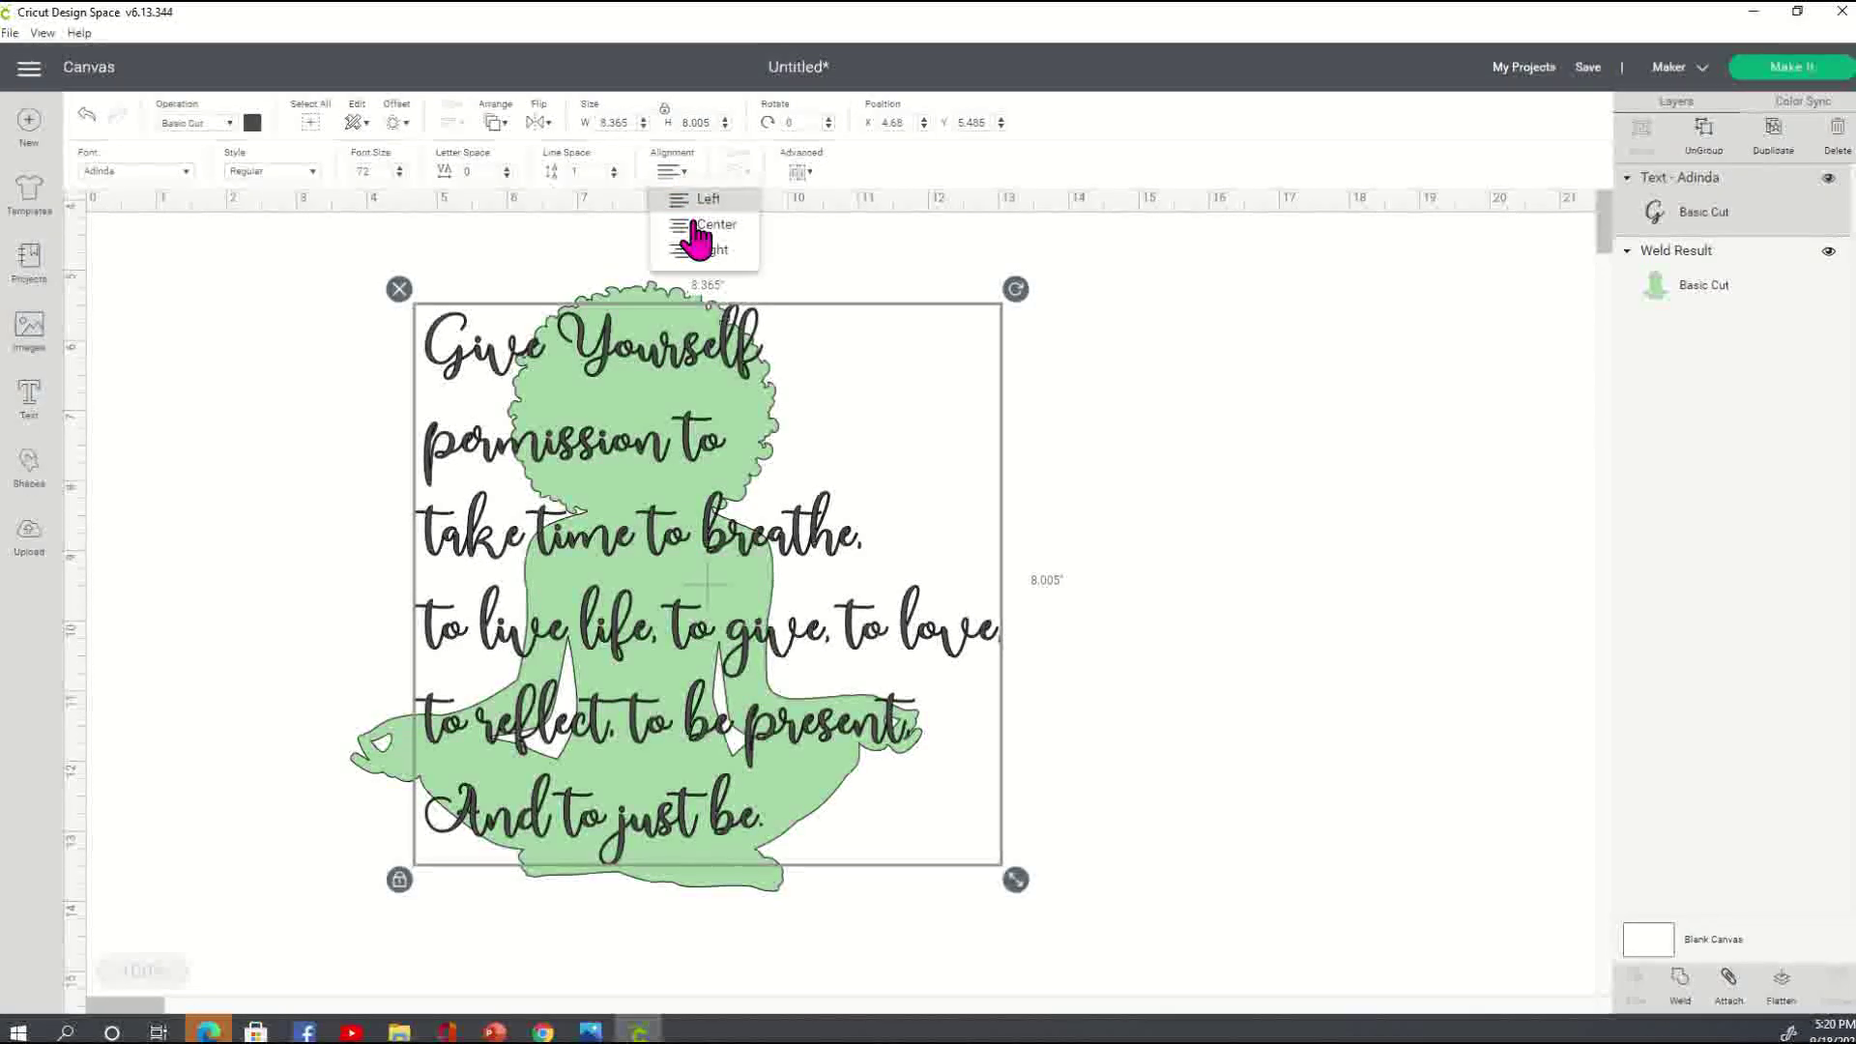
left_click(695, 225)
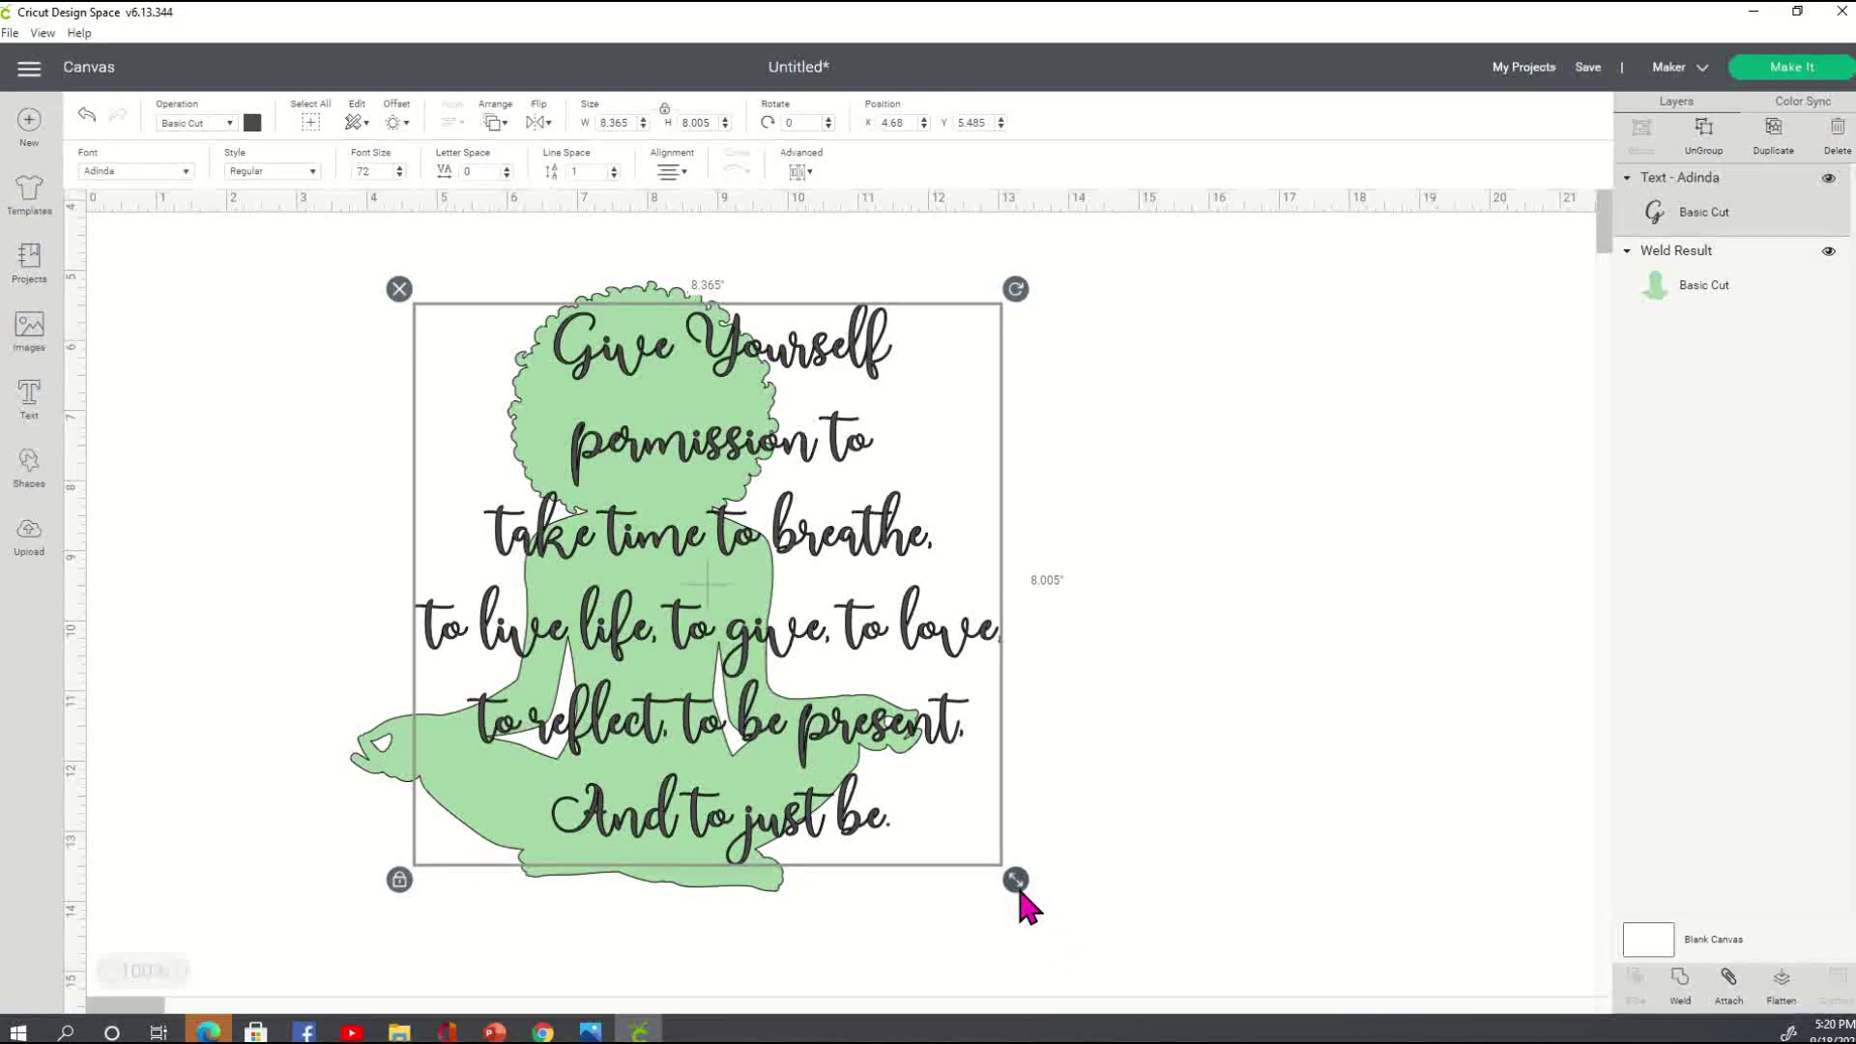
- Shrink the quote, unlock its proportions to reshape it to about 5.47 by 7.35 inches, and position it centrally over the figure
left_click_drag(1022, 885, 464, 732)
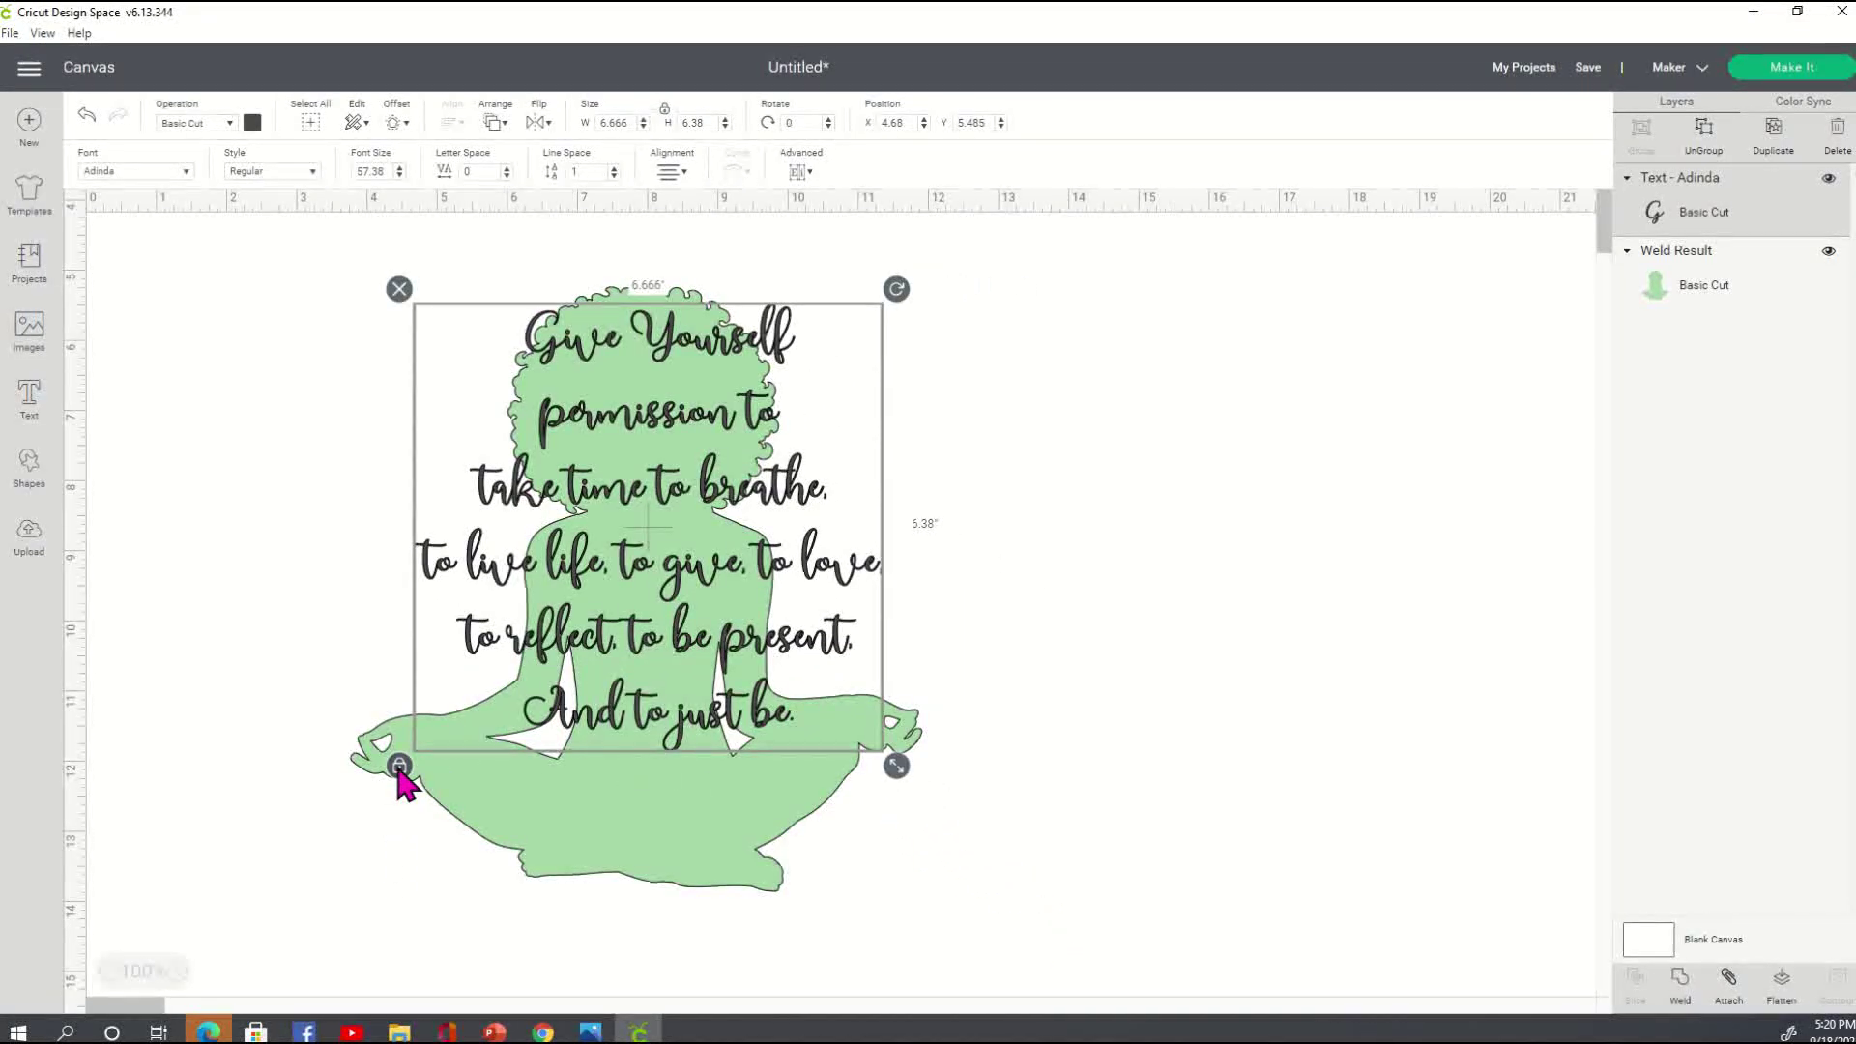
left_click_drag(896, 767, 820, 854)
left_click_drag(698, 633, 742, 658)
left_click_drag(684, 530, 689, 524)
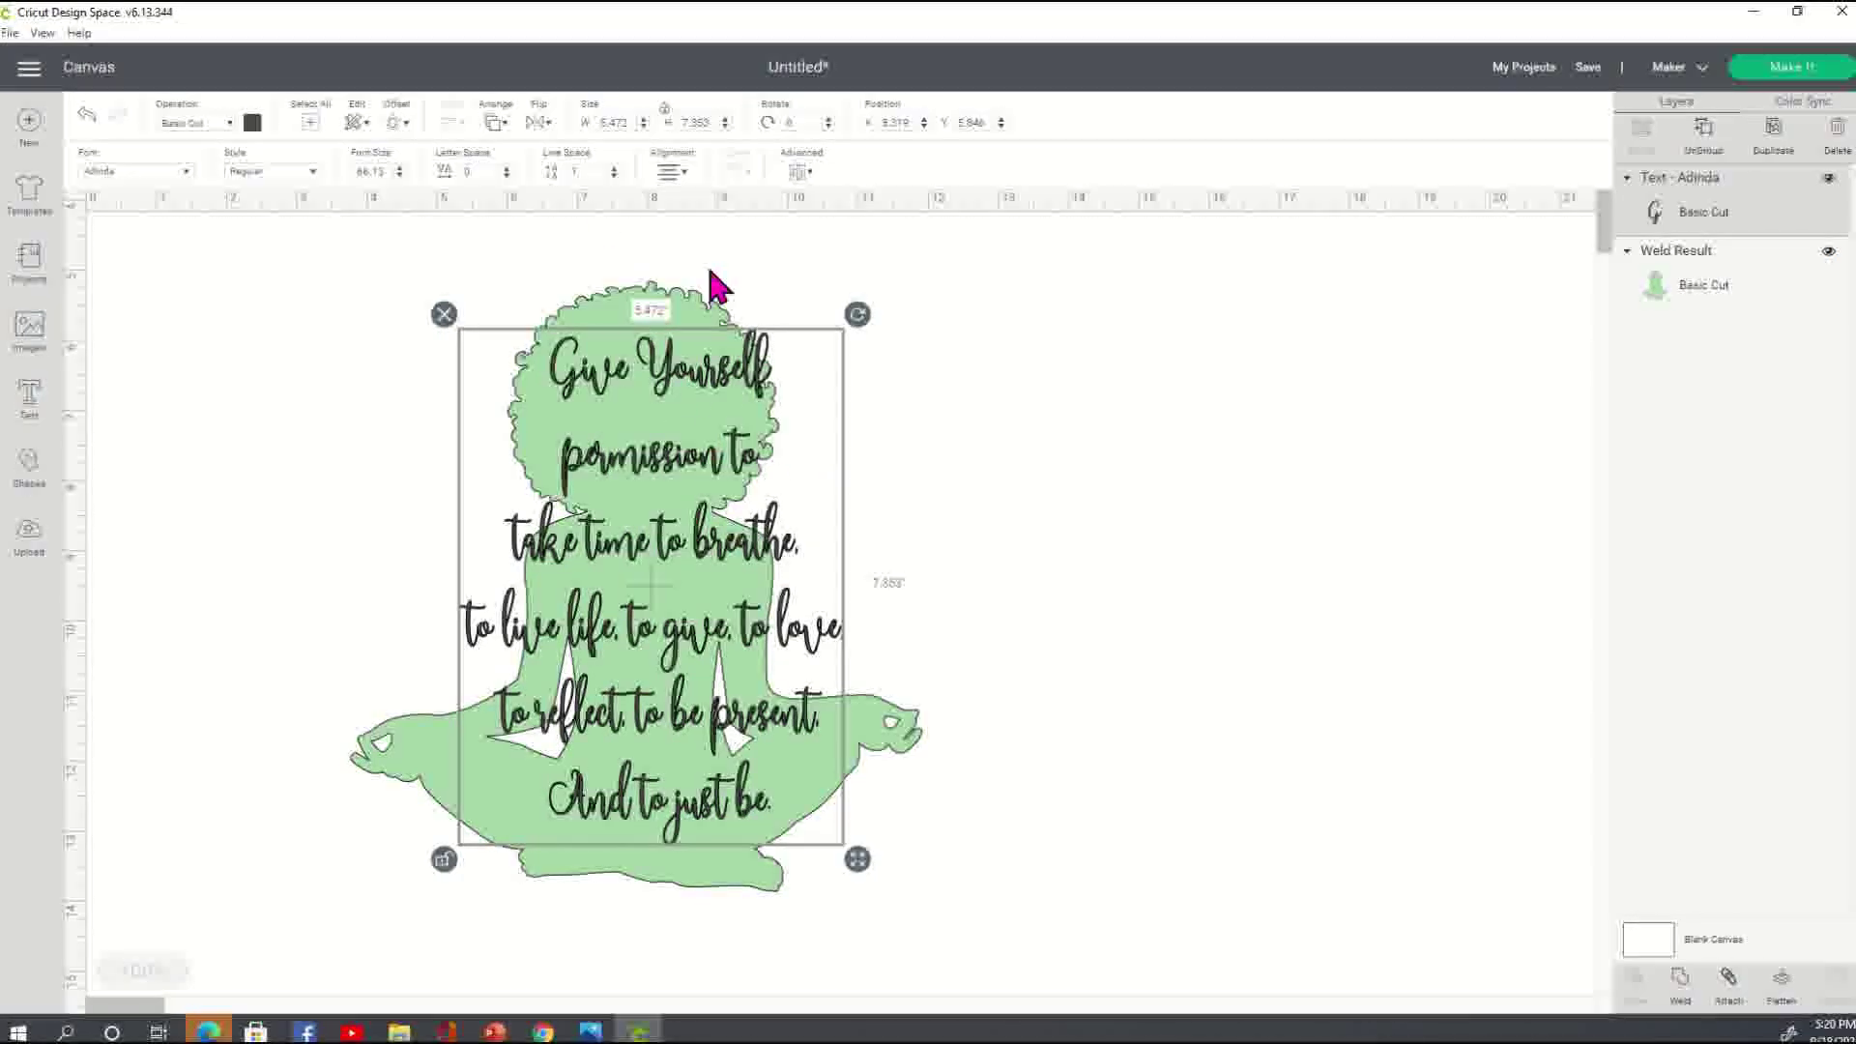
- Tighten the quote's line spacing to -0.6
left_click(613, 176)
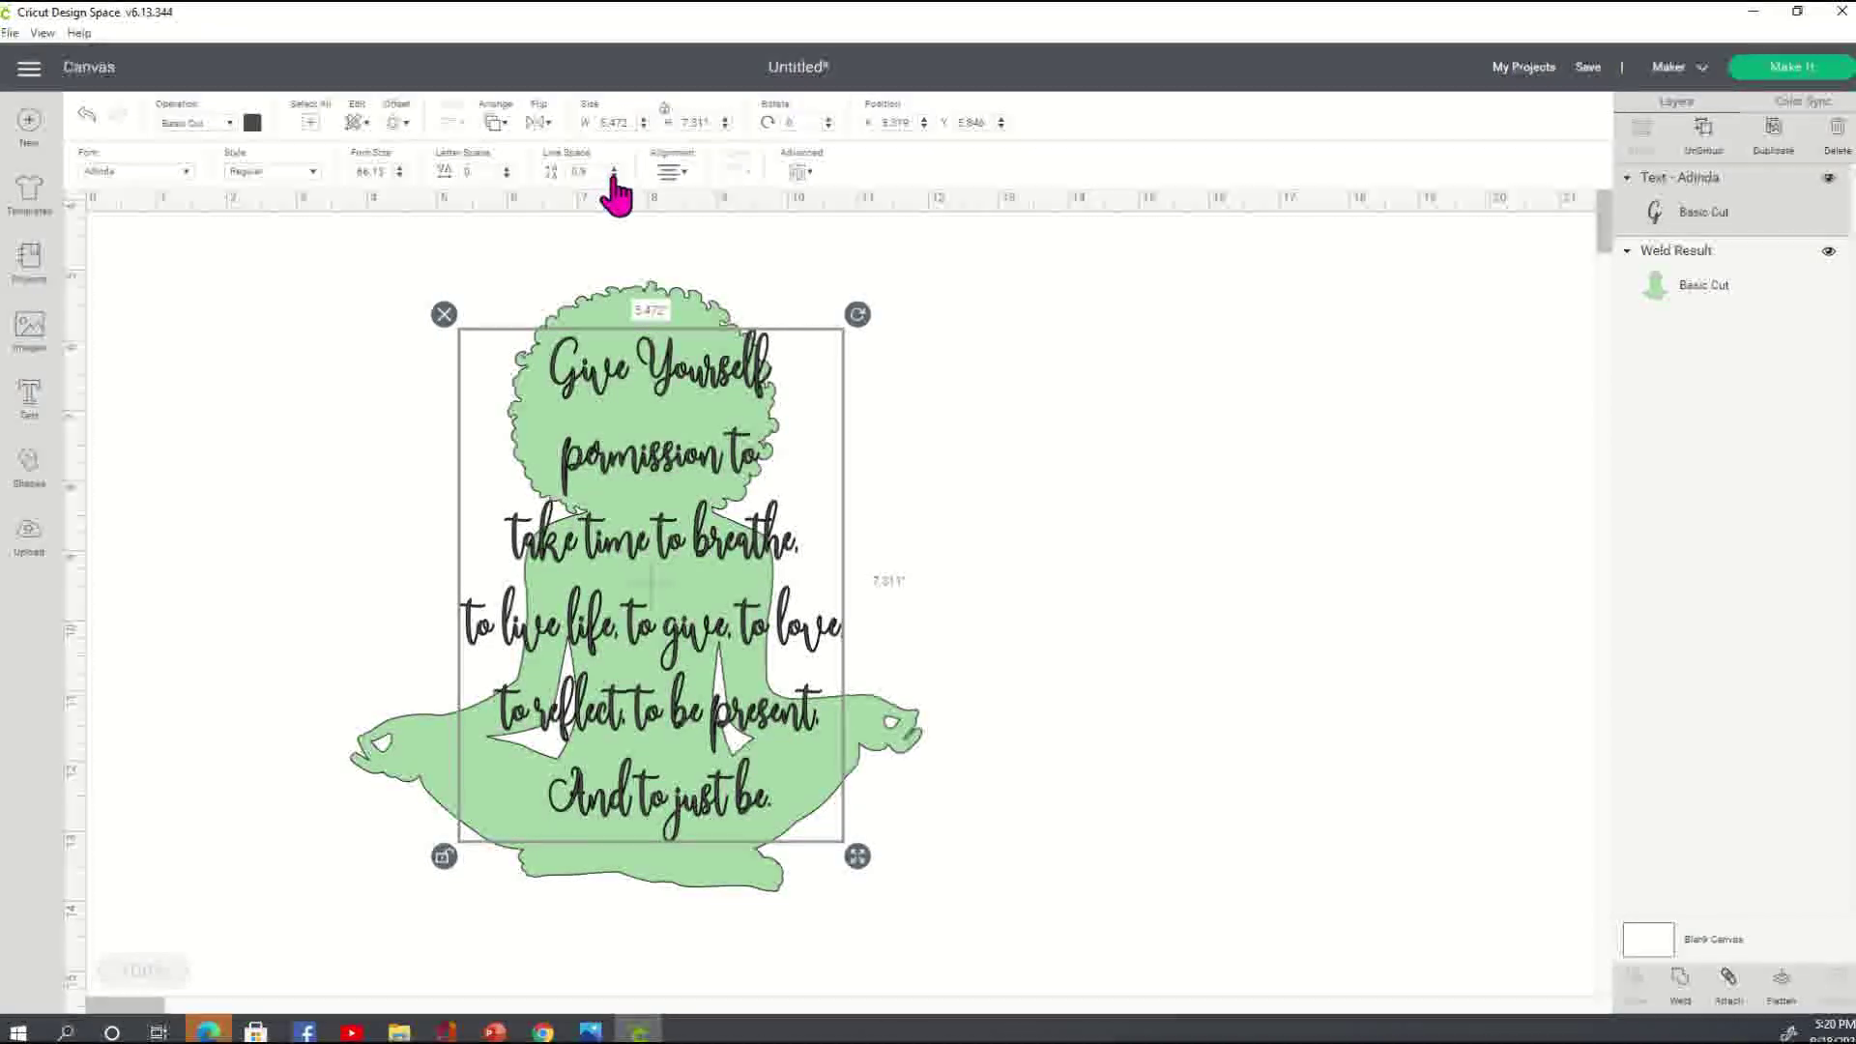
left_click(612, 176)
left_click(612, 176)
left_click(613, 176)
left_click(612, 176)
left_click(612, 176)
left_click(613, 176)
left_click(613, 176)
left_click(613, 176)
left_click(612, 176)
left_click(613, 176)
left_click(613, 176)
left_click(613, 176)
left_click(613, 176)
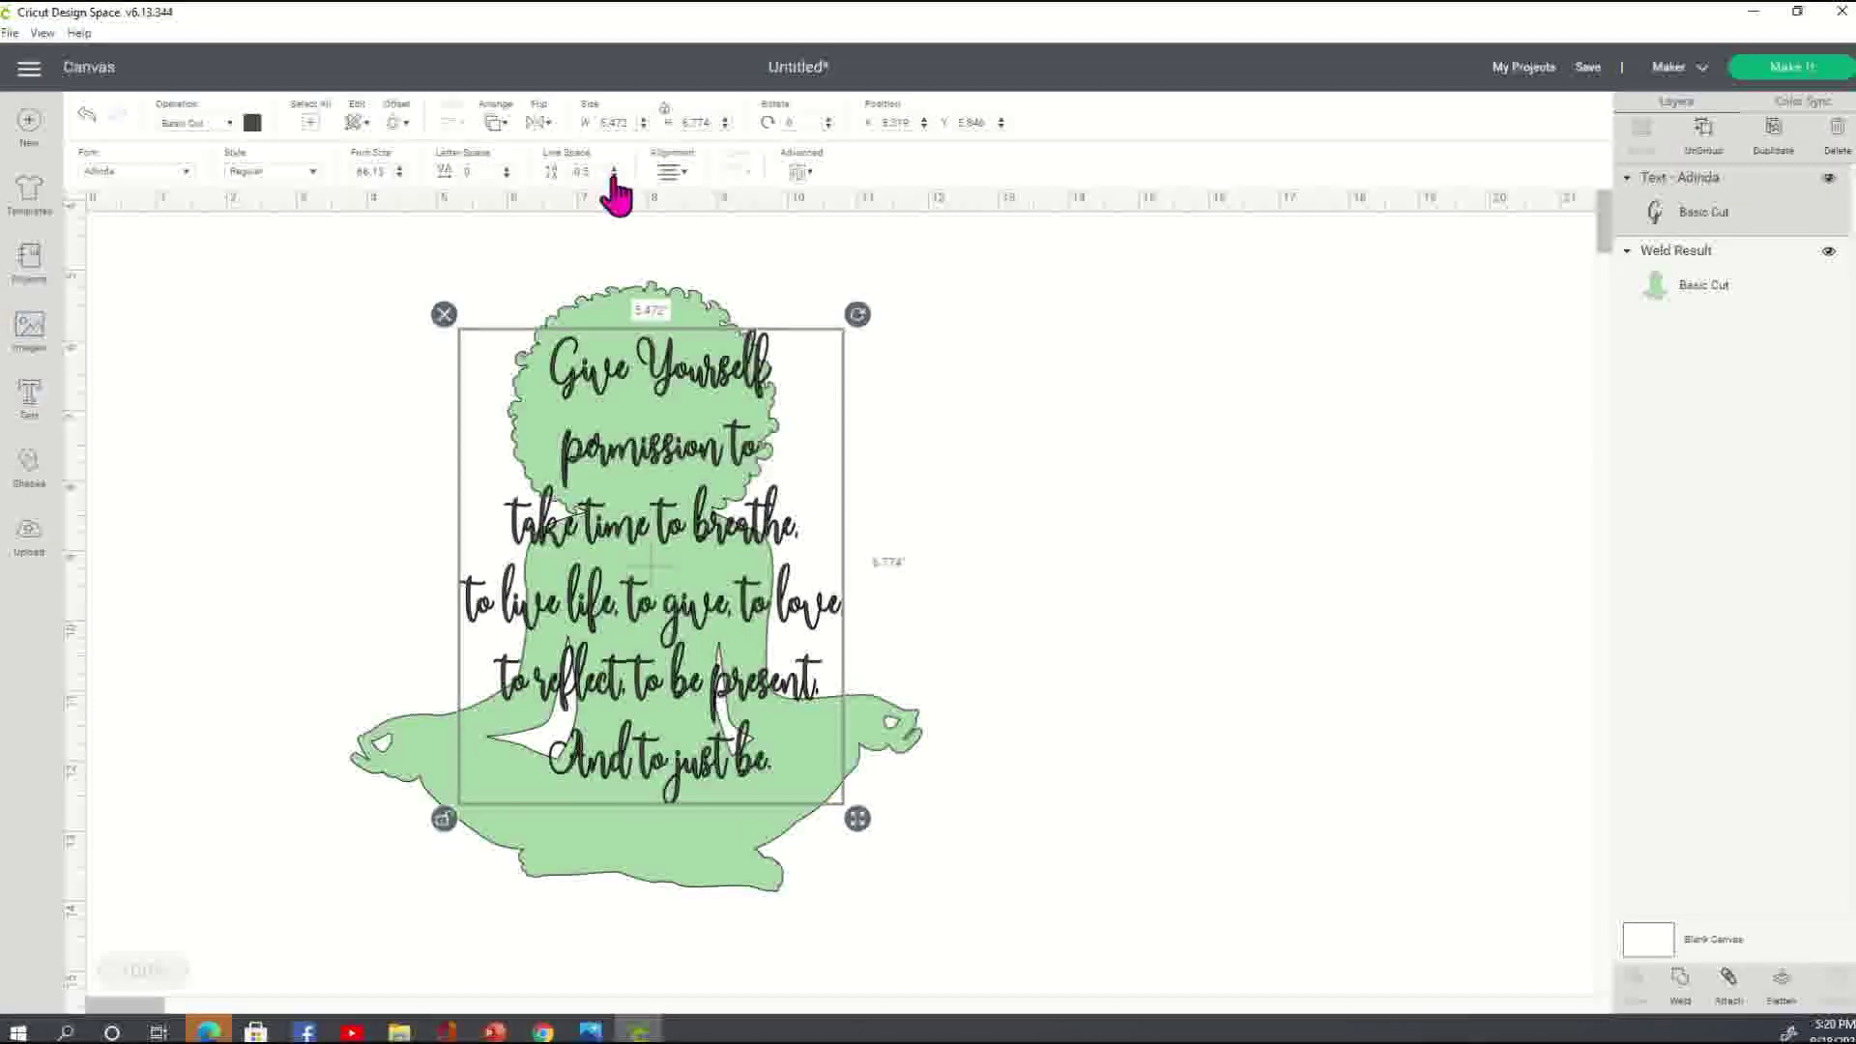
- Split the quote's "take time to breathe," line in two, so "to breathe," starts its own line
double_click(637, 379)
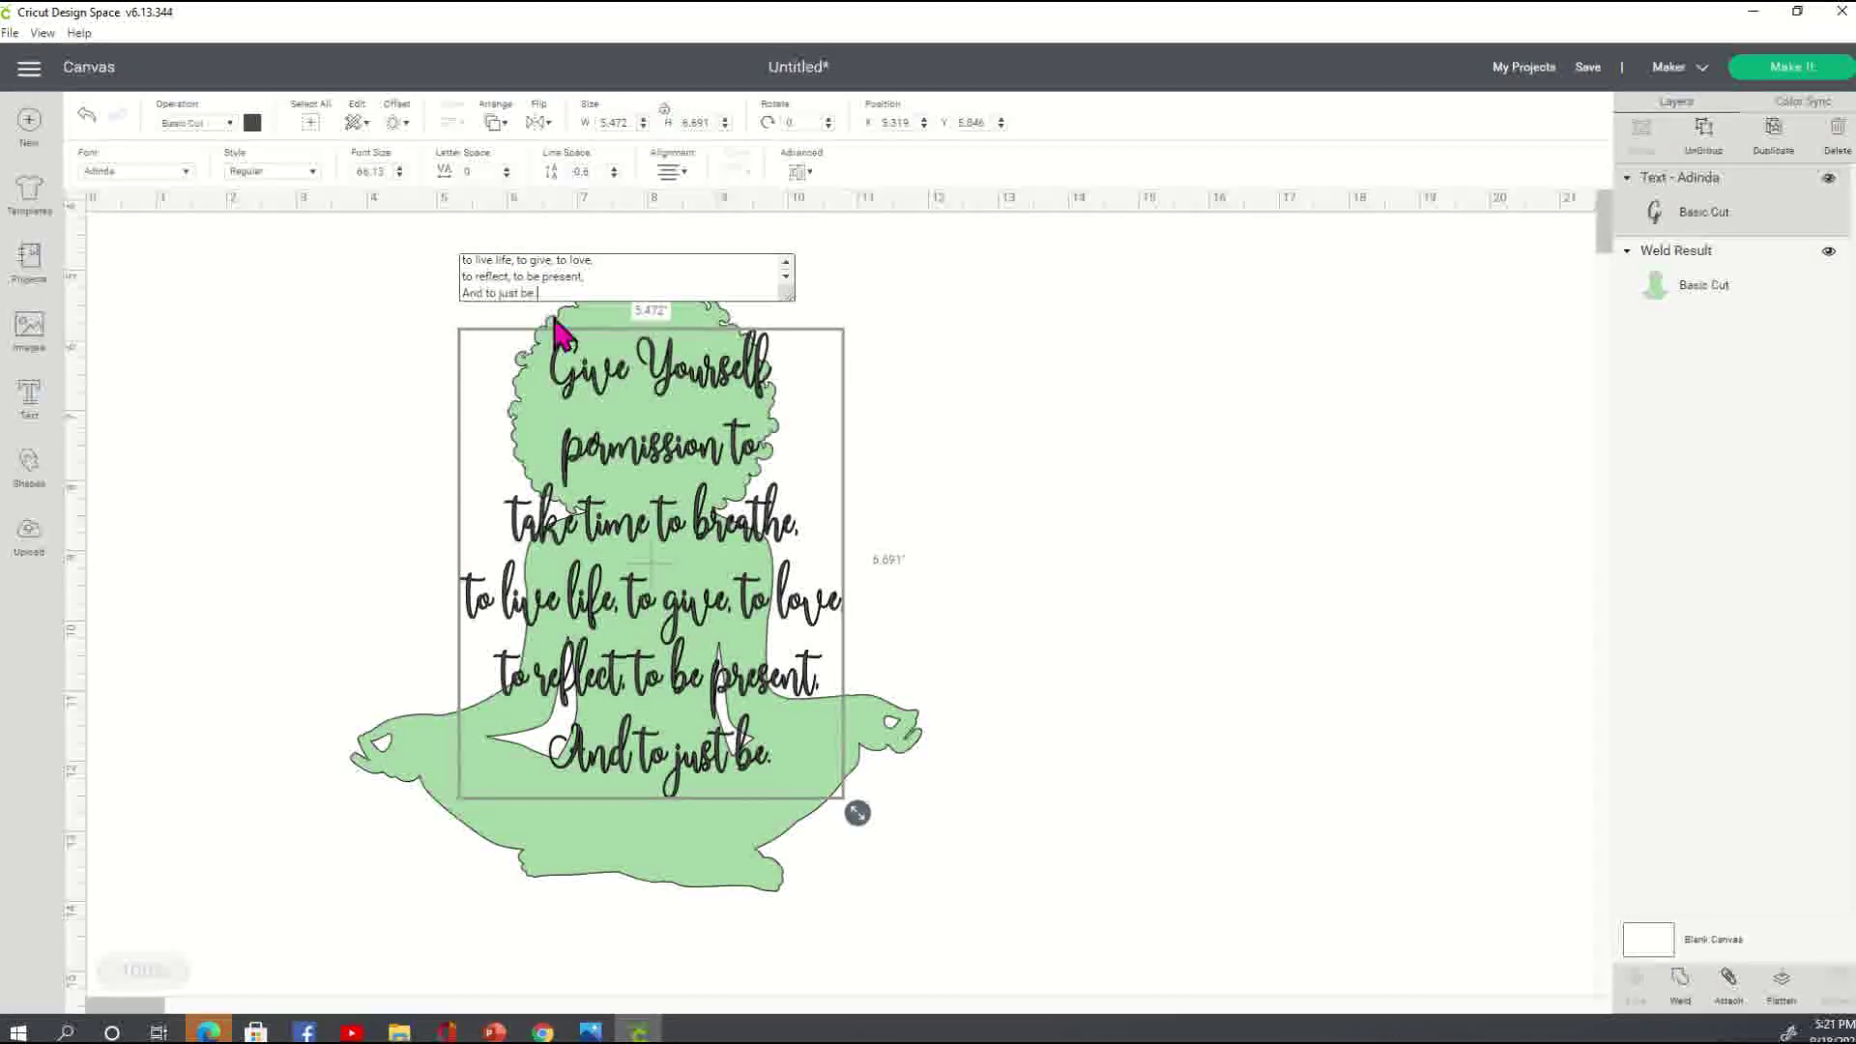
scroll(791, 278, "up", 2)
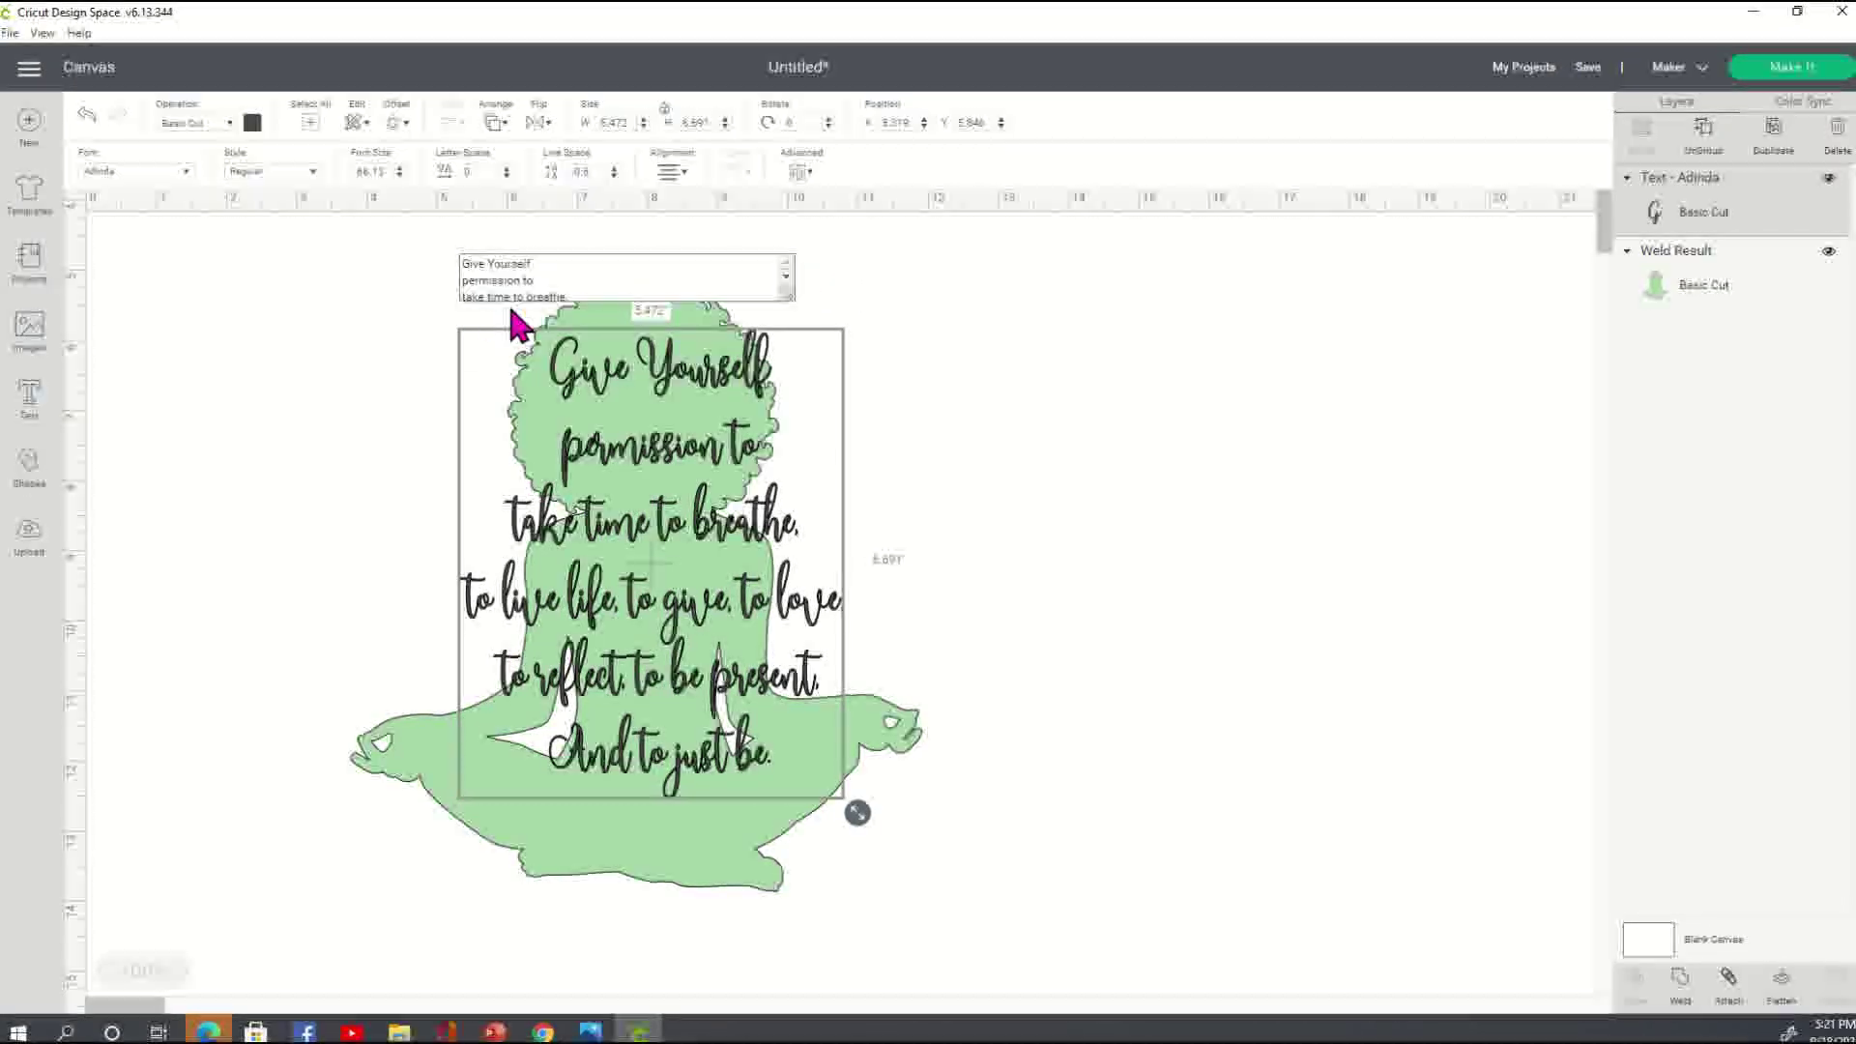
key("Return")
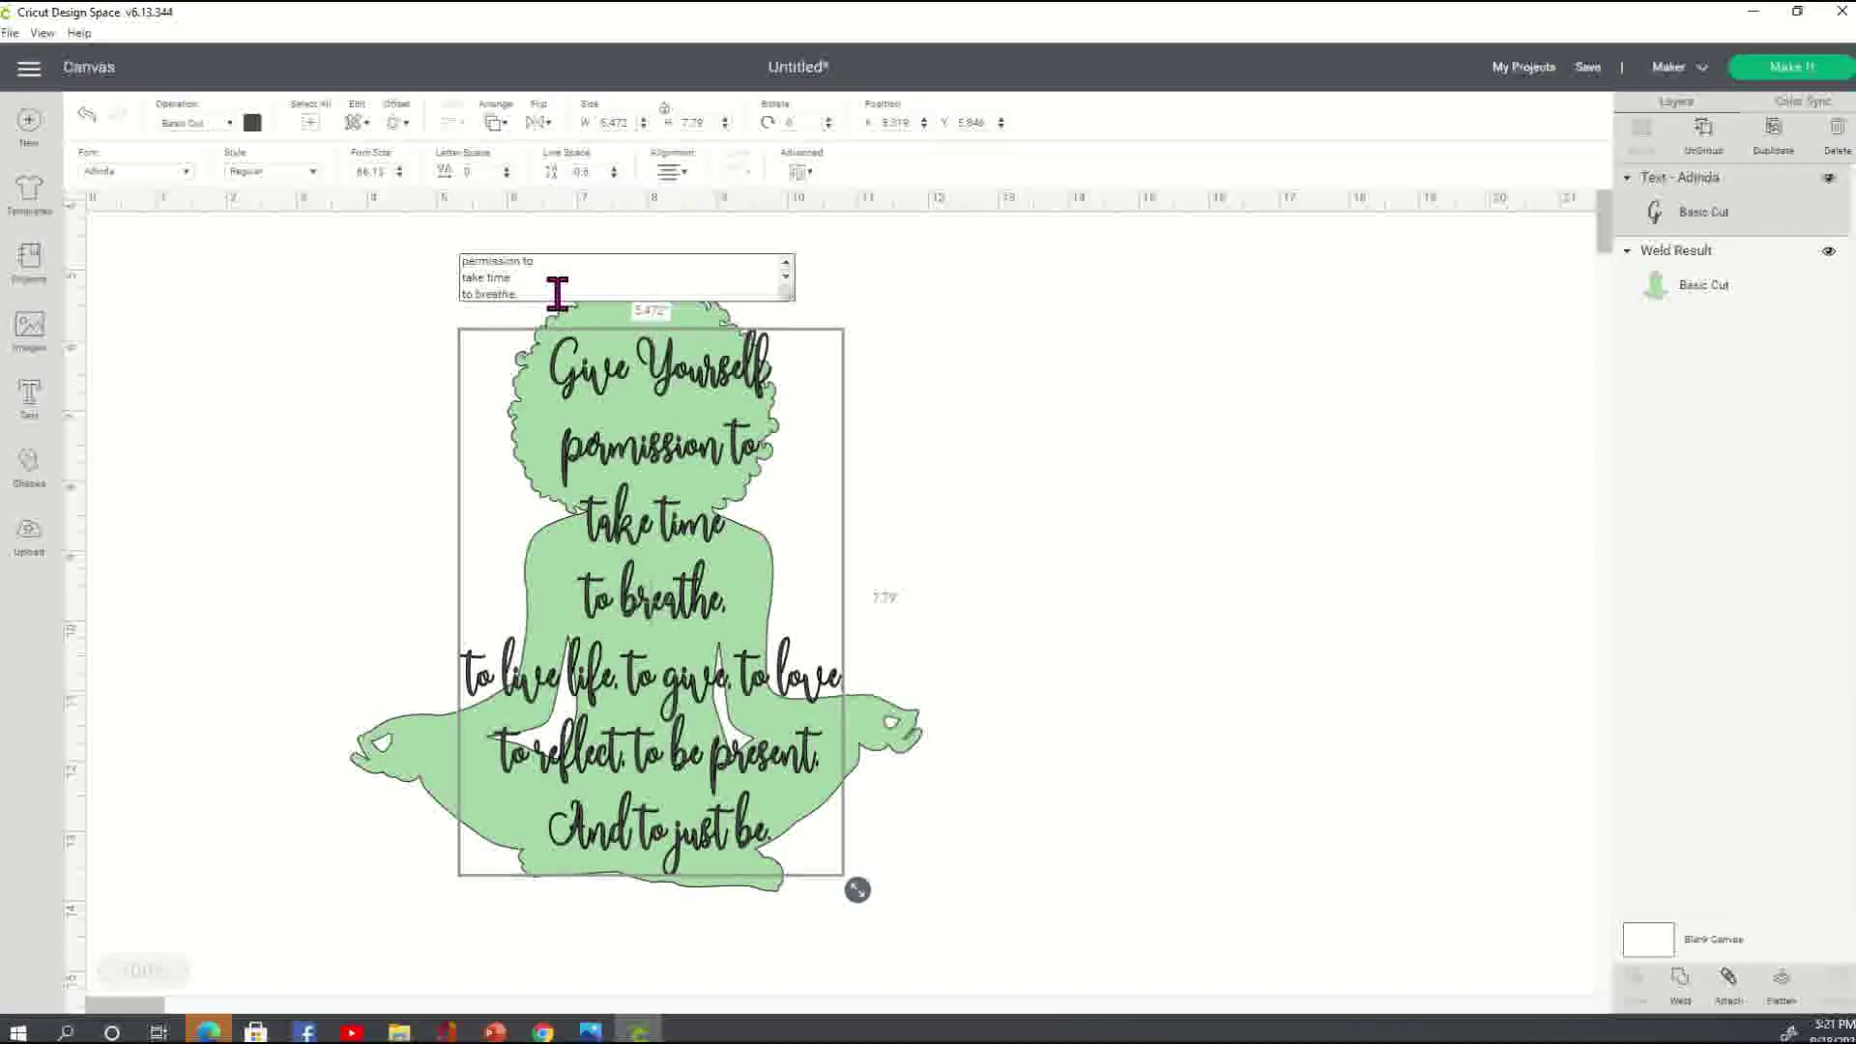
- Move "to love," down from the "to live life, to give," line and join it with the "to reflect," line
left_click(786, 276)
left_click(786, 276)
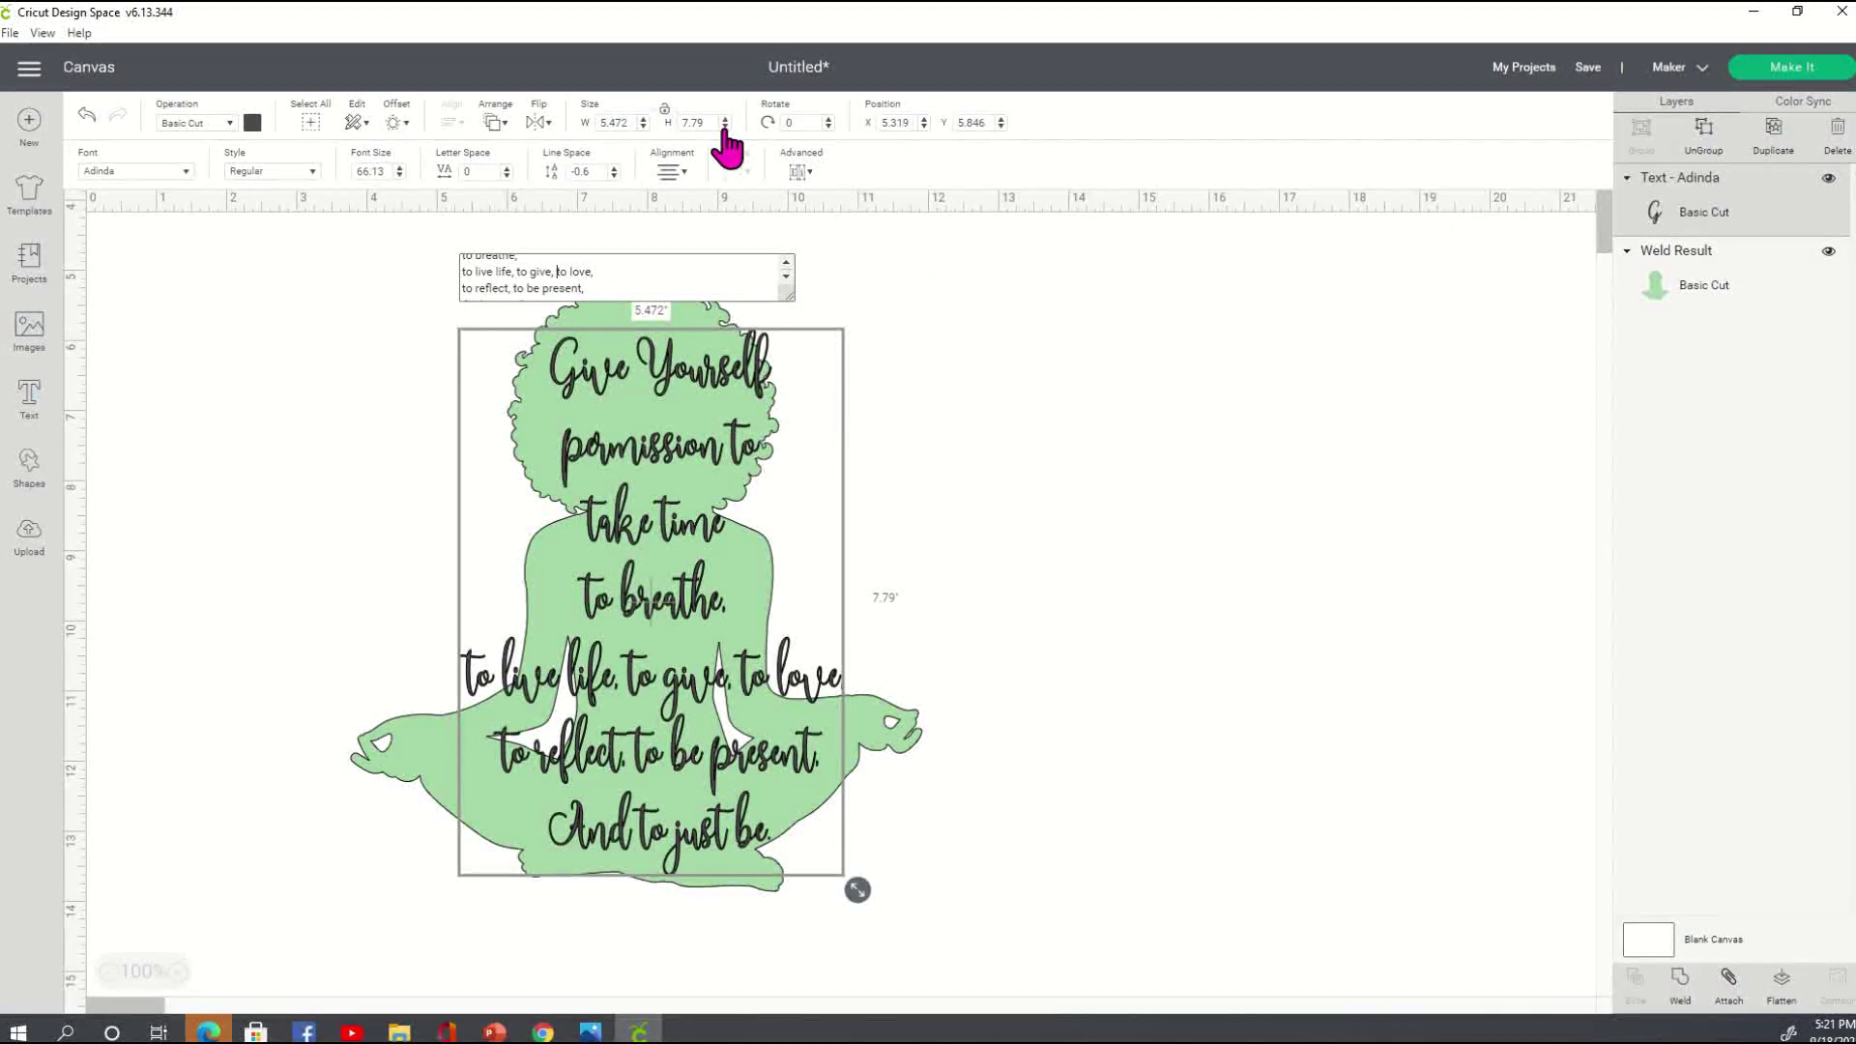
key("Return")
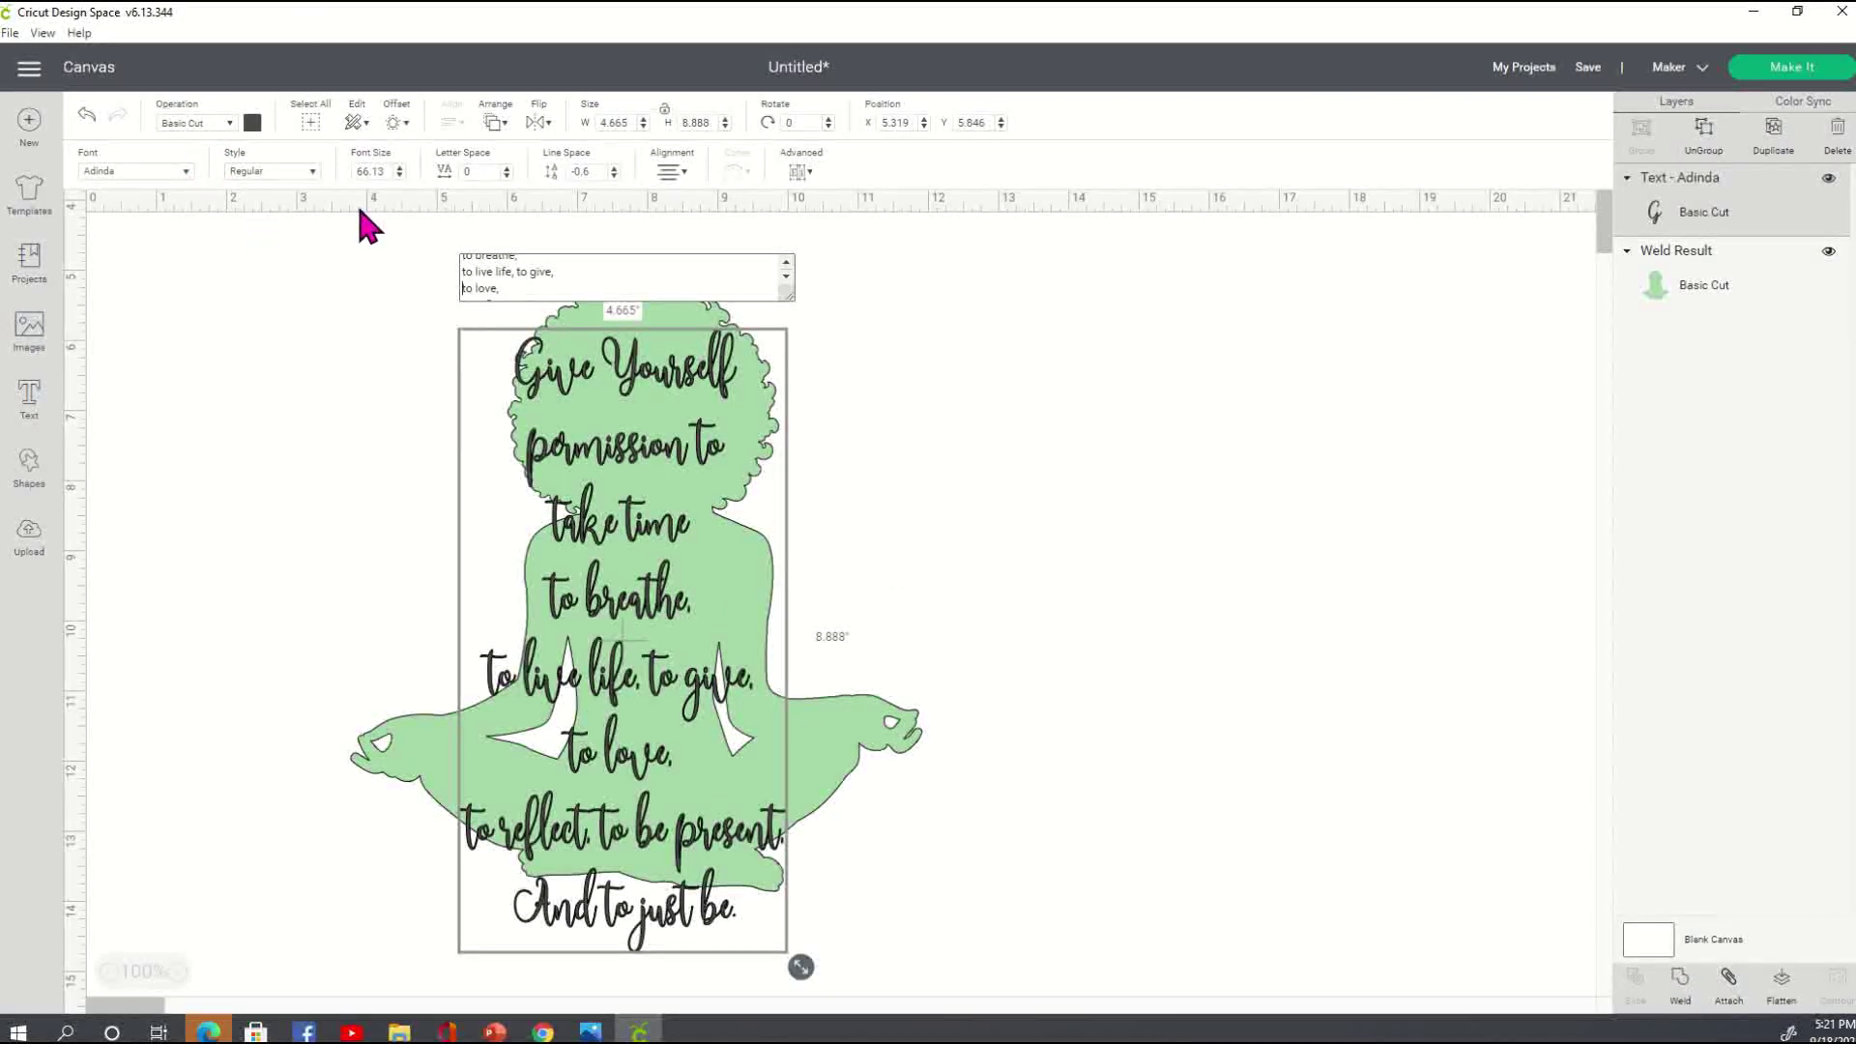
left_click(527, 287)
key("Delete")
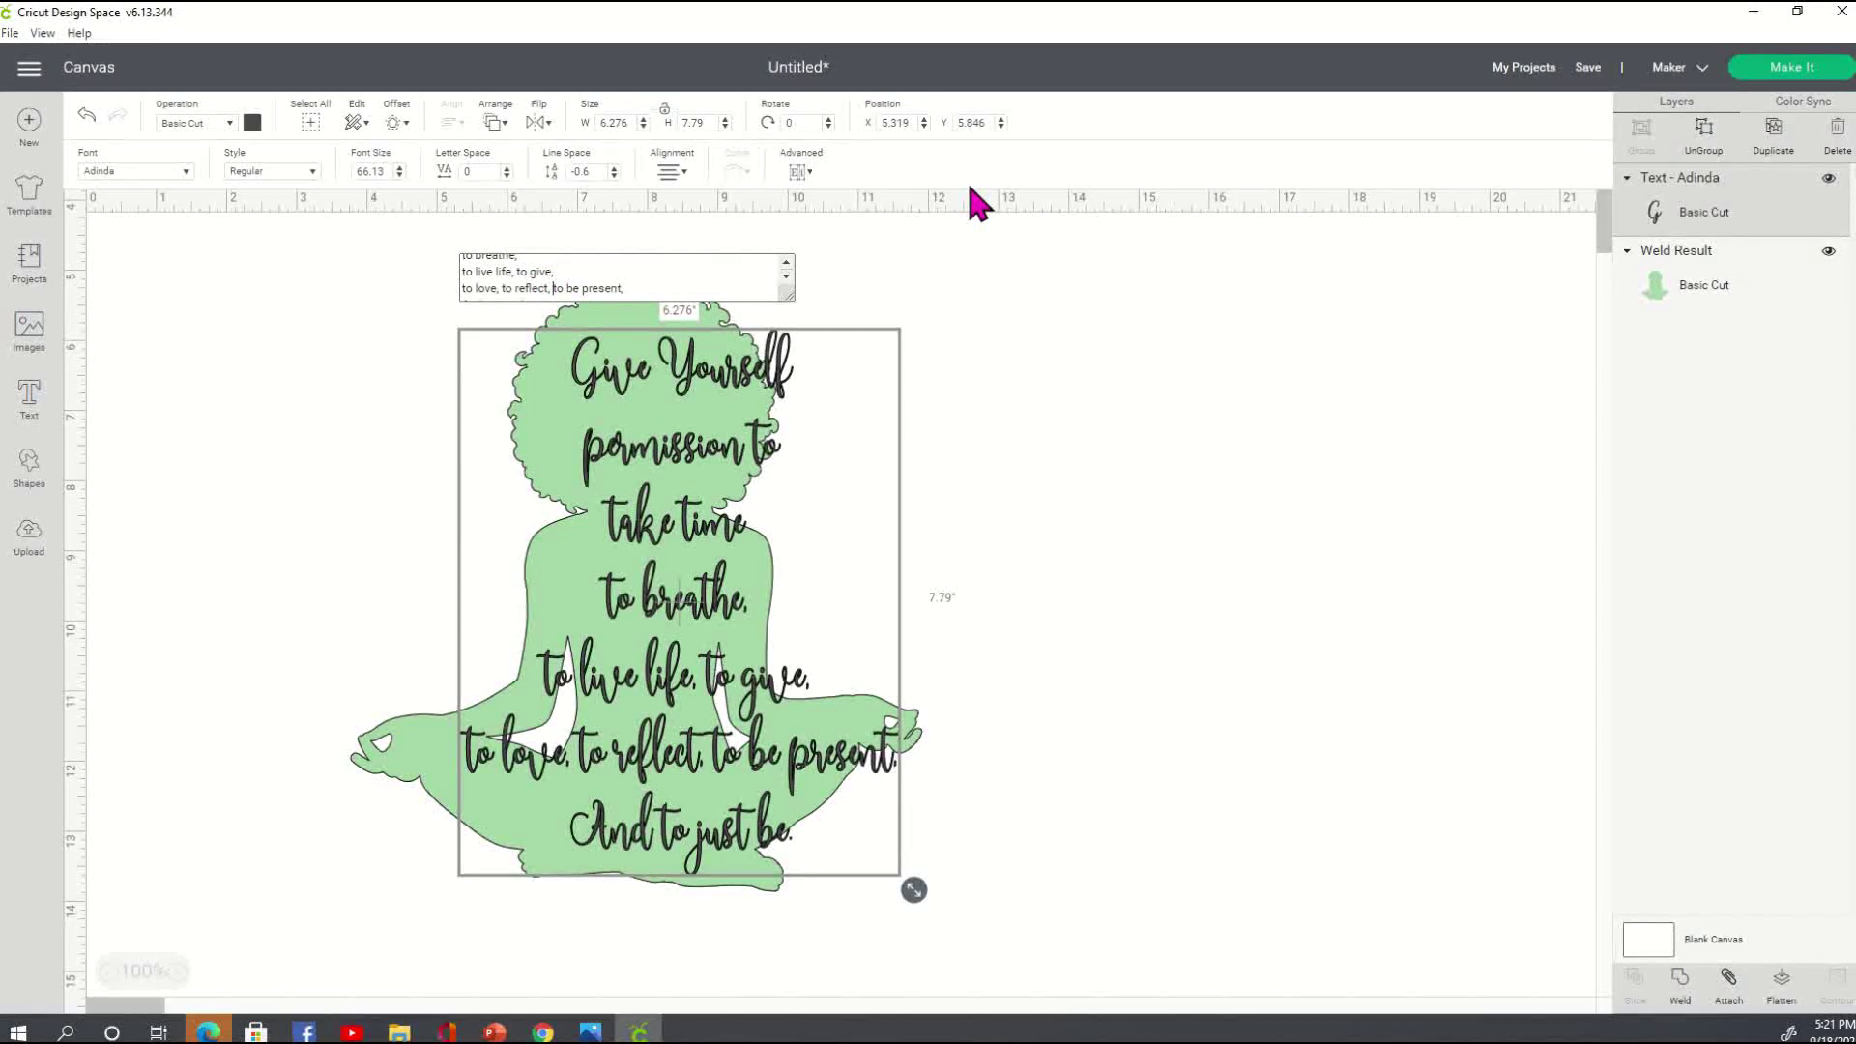
- Break "to be present," onto its own line after "to love, to reflect," and finish editing the quote
key("Return")
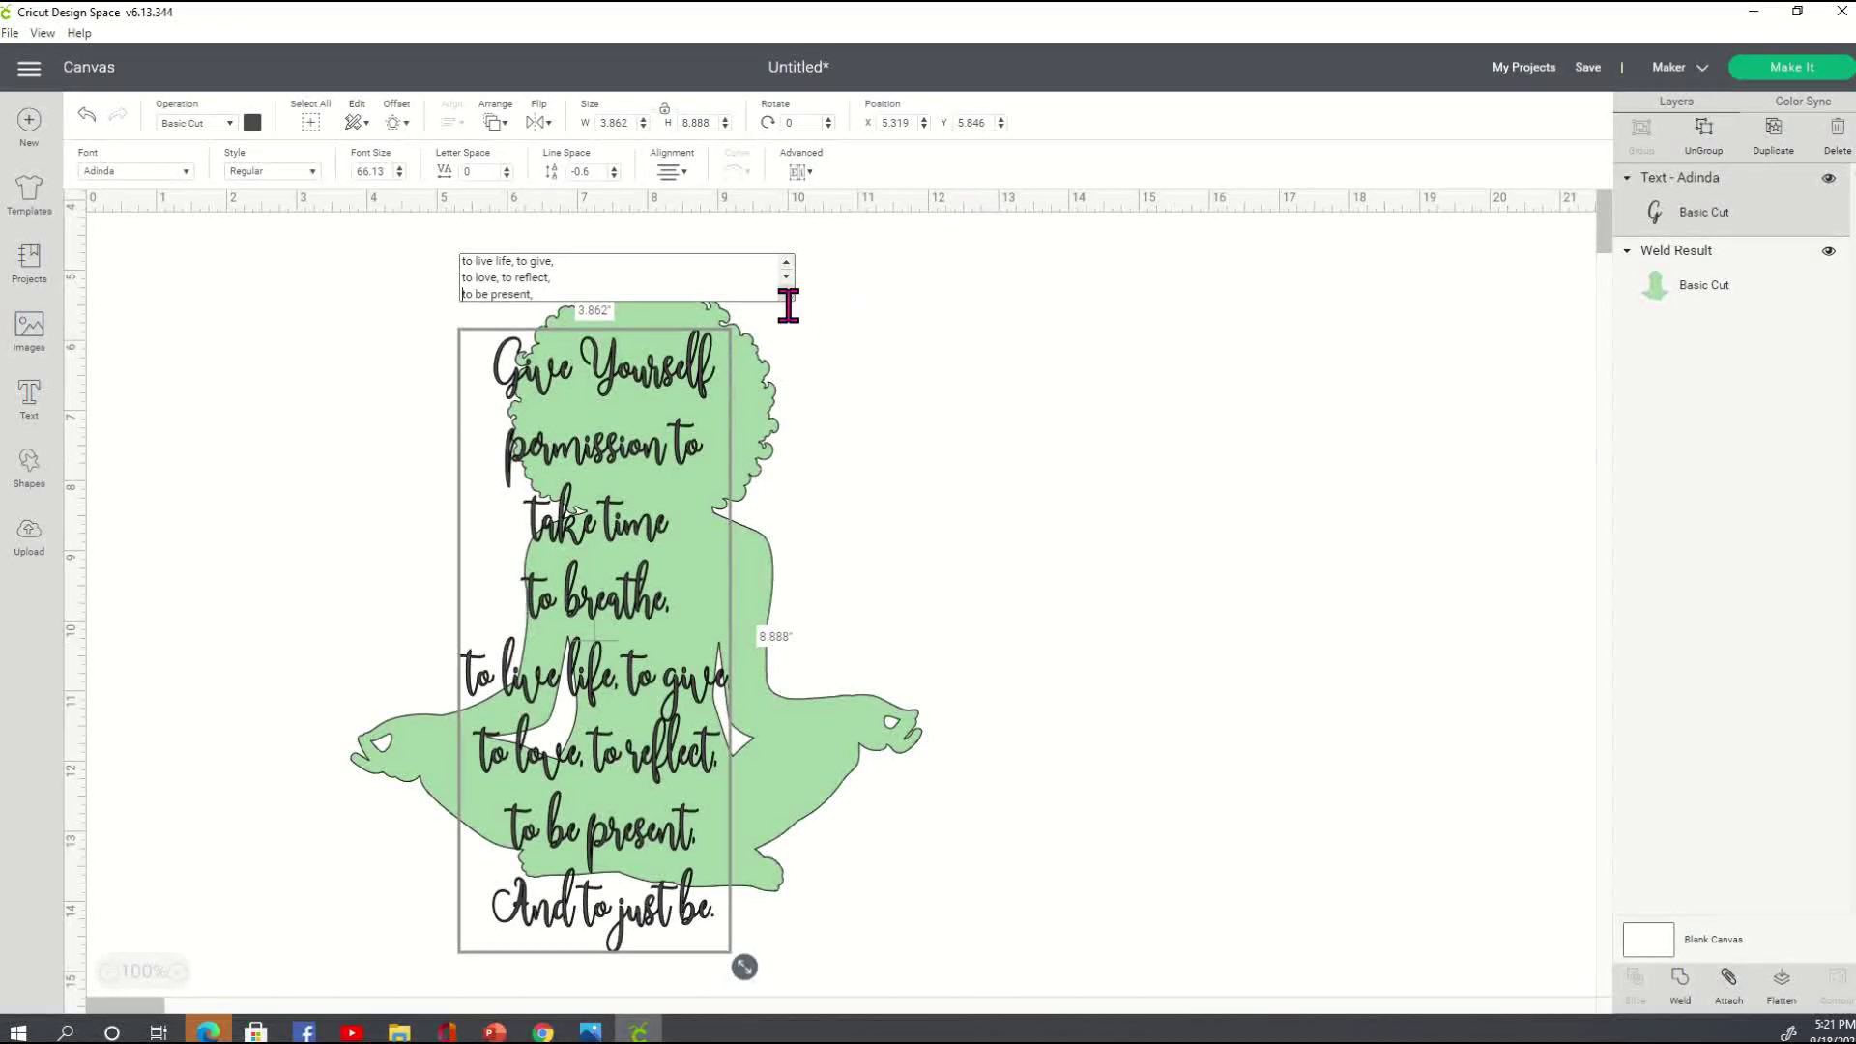
left_click(786, 278)
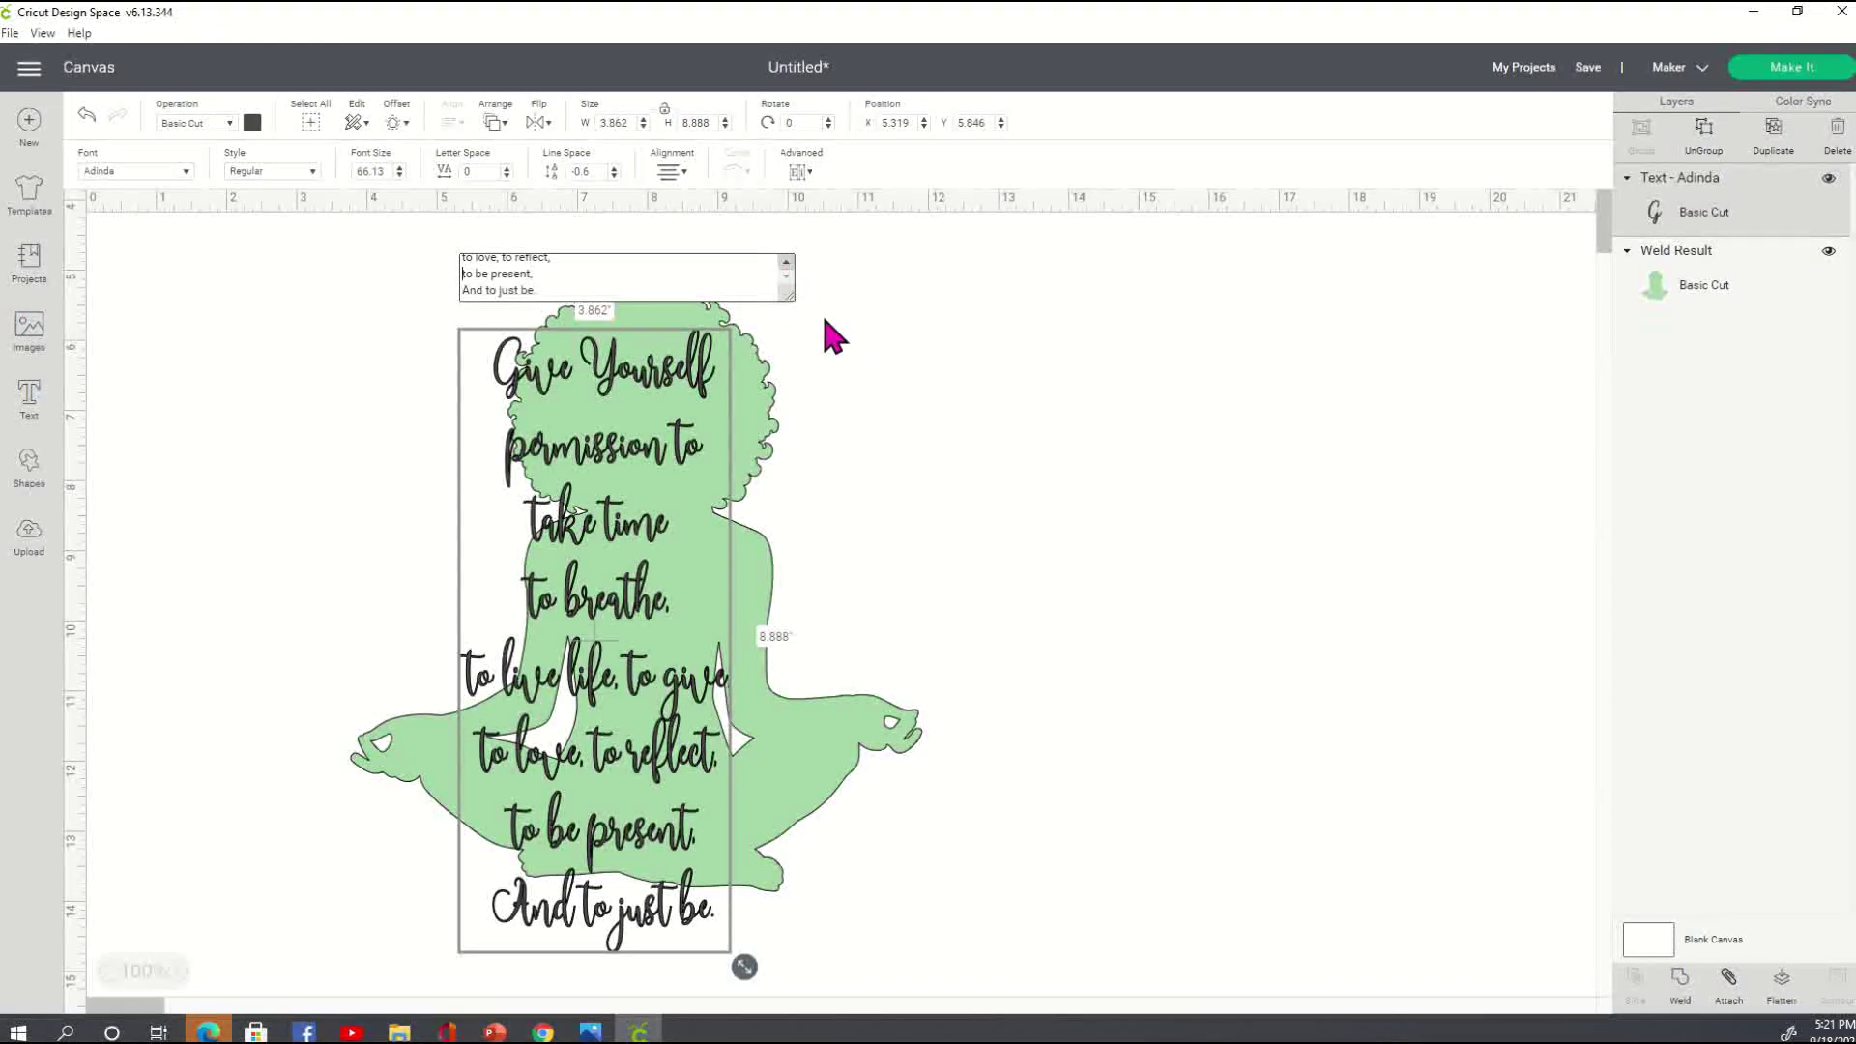
left_click(1075, 515)
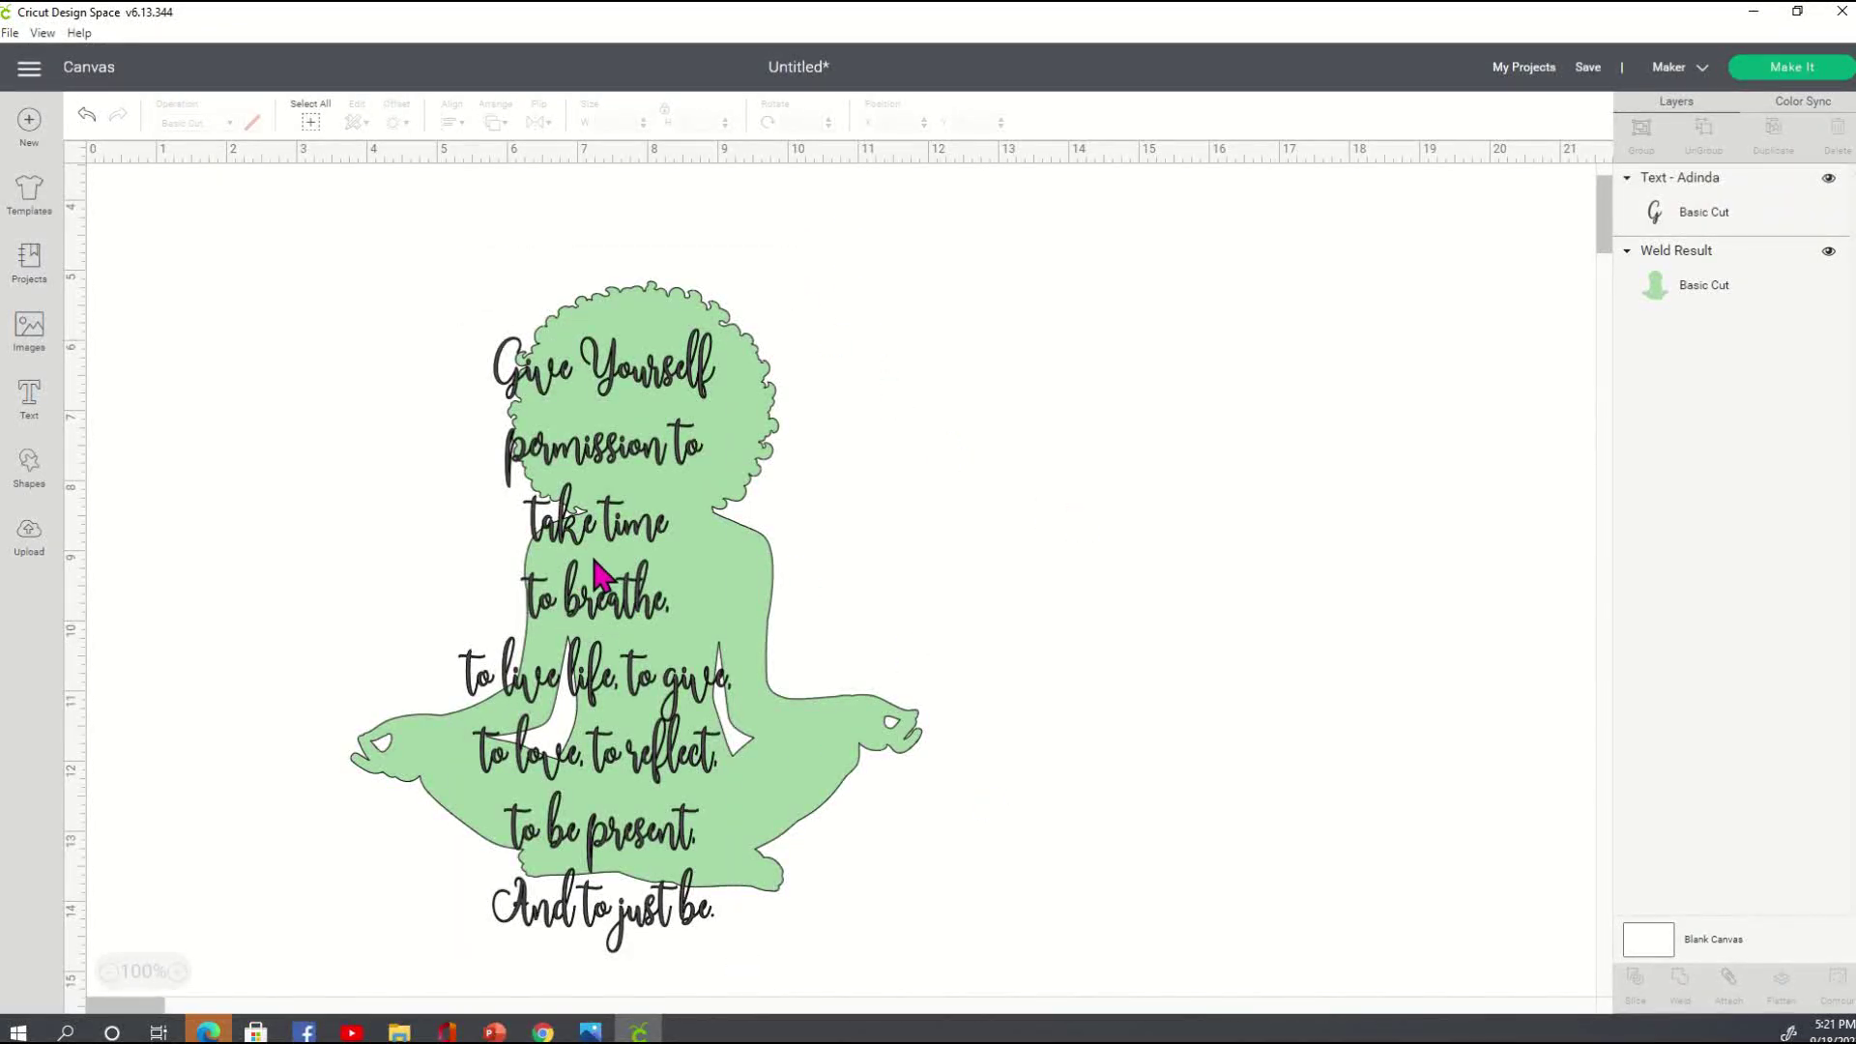
- Center the quote over the figure at about X 6.14, Y 5.71 and shrink it to about 3.71 by 7.83 inches
left_click_drag(613, 541, 680, 530)
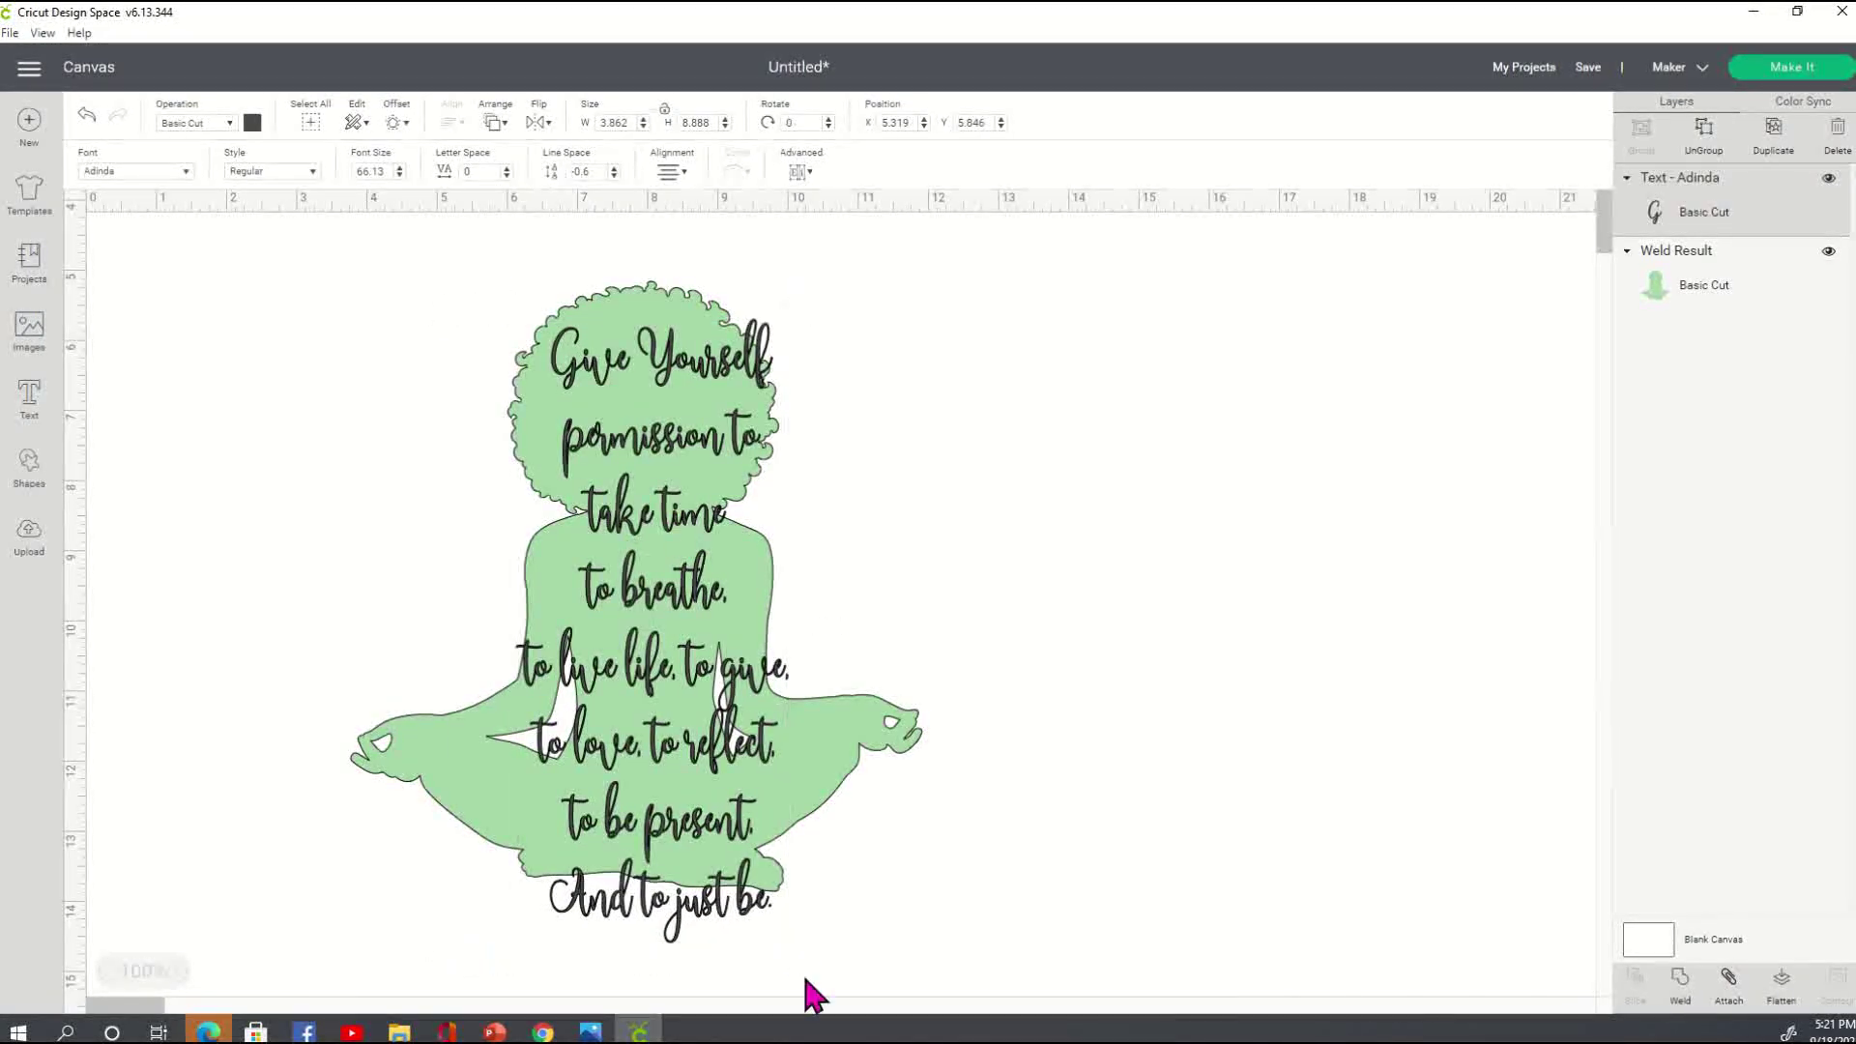
left_click_drag(795, 968, 796, 892)
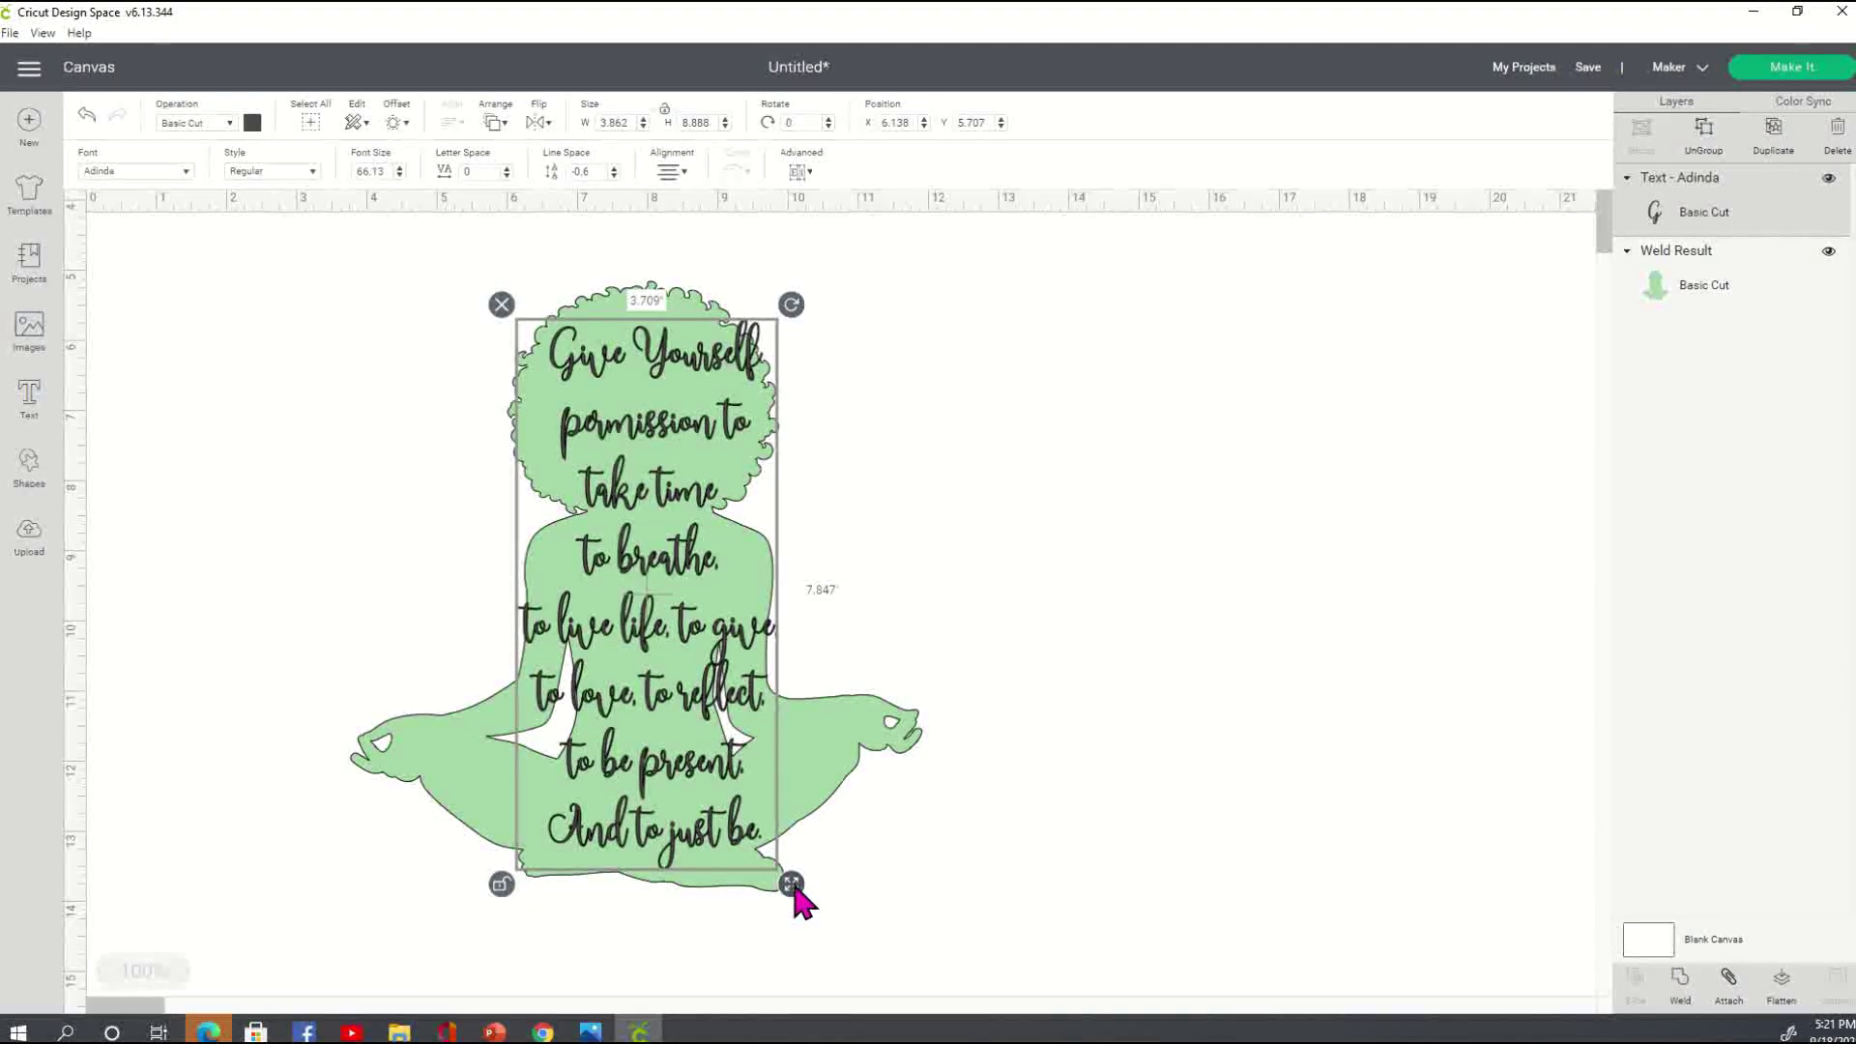
left_click(1304, 747)
left_click(774, 740)
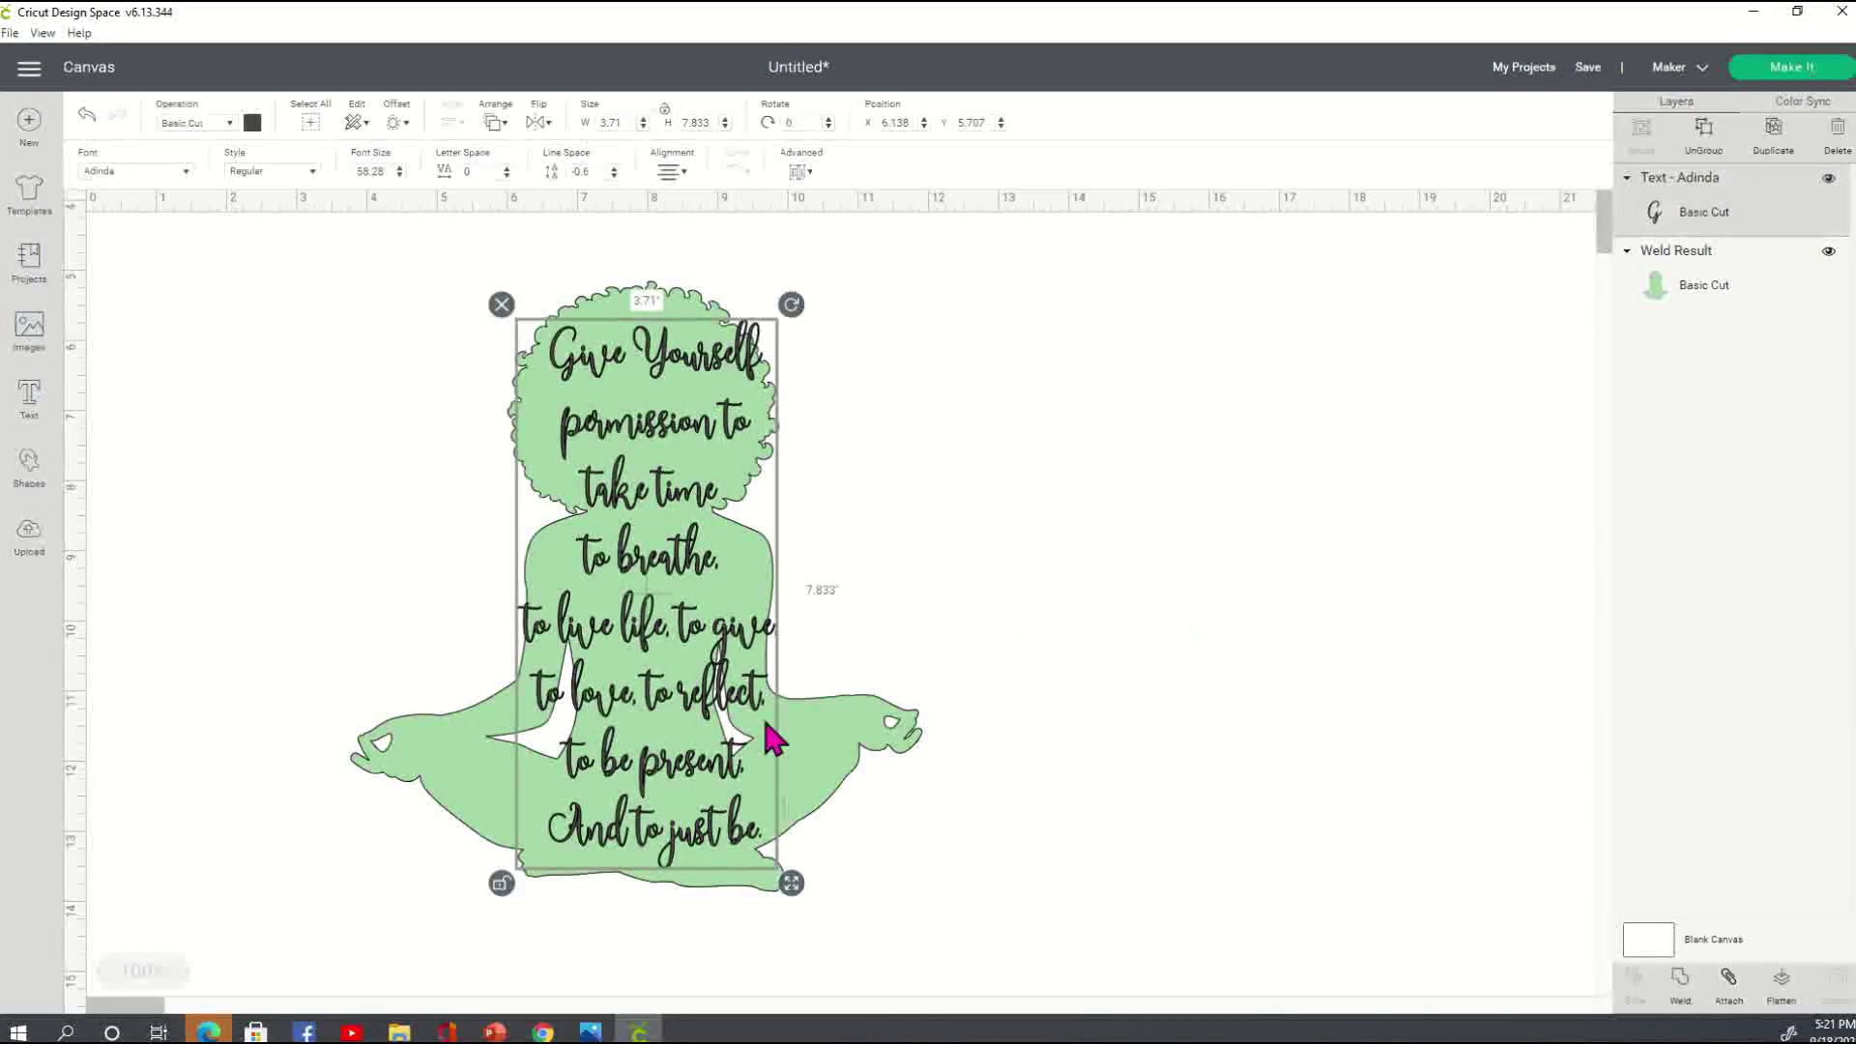
- Narrow the quote to about 3.22 by 7.71 inches and recenter it on the figure at about X 6.29, Y 5.72
left_click_drag(791, 883, 757, 883)
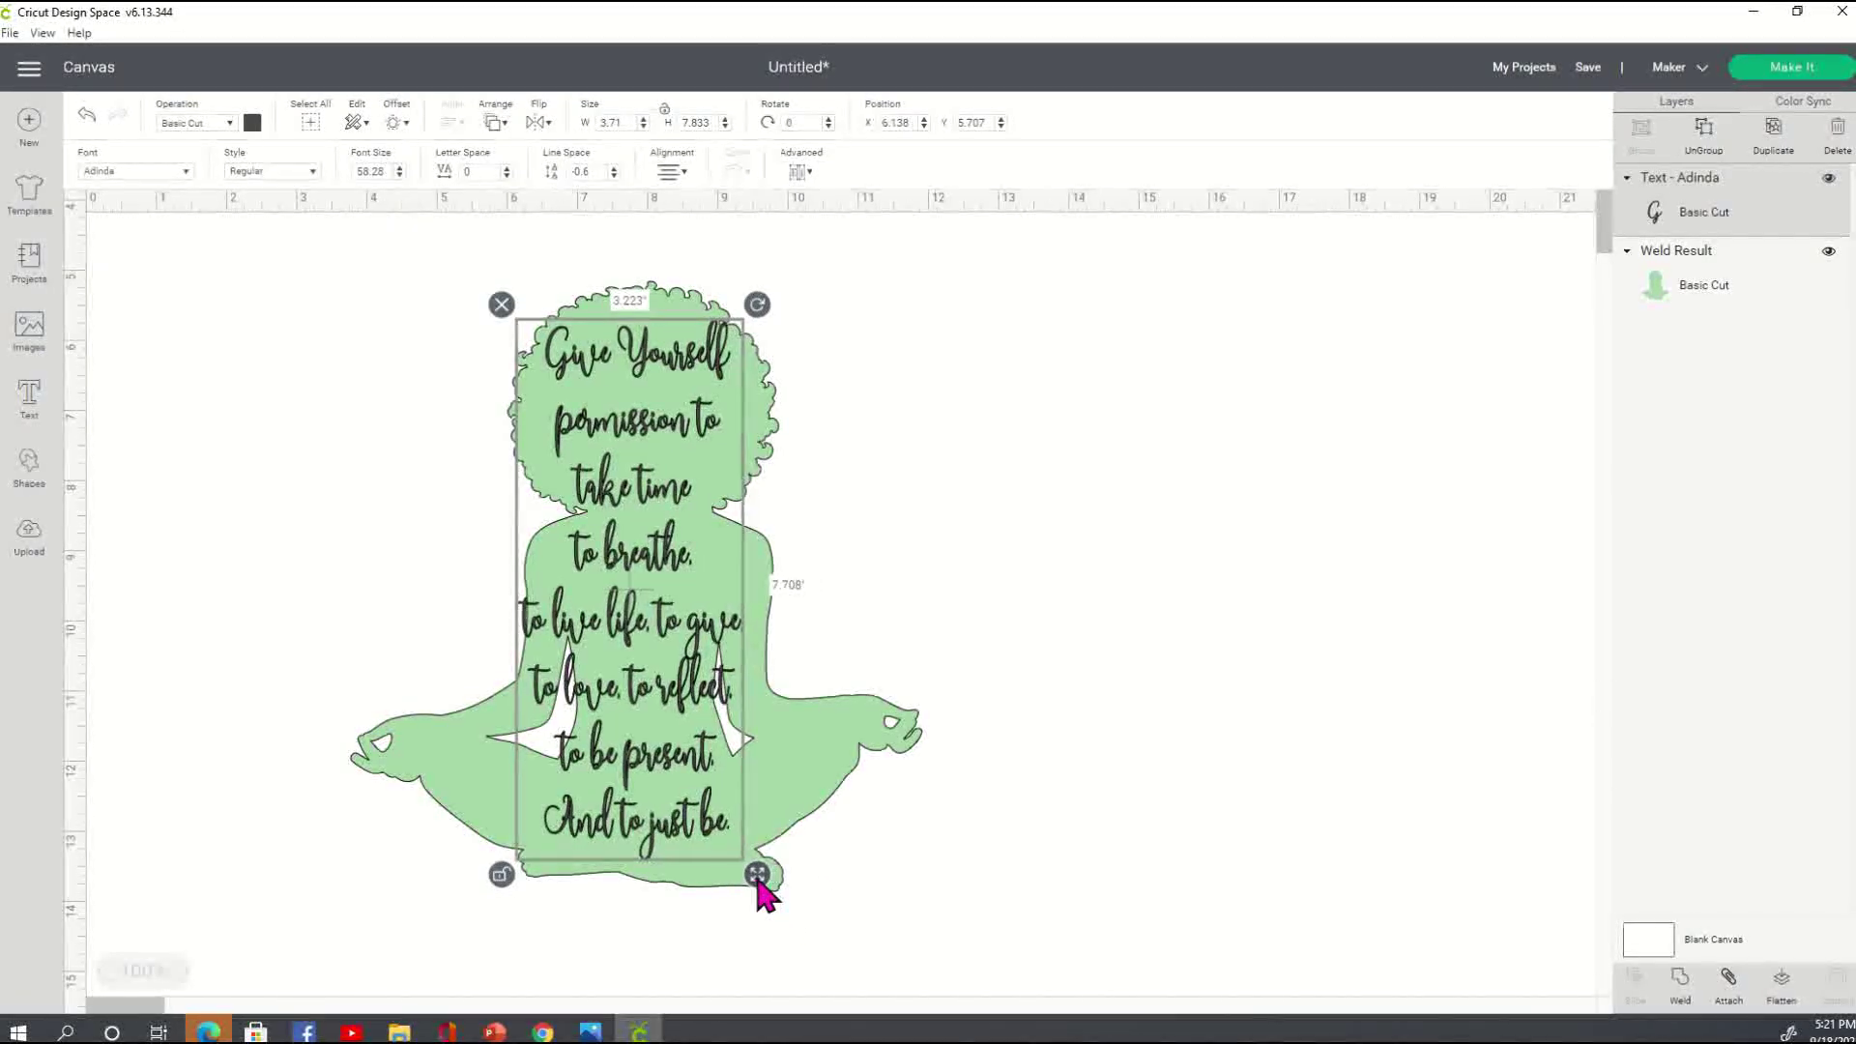
left_click(1370, 667)
left_click_drag(614, 462, 623, 462)
left_click(1093, 630)
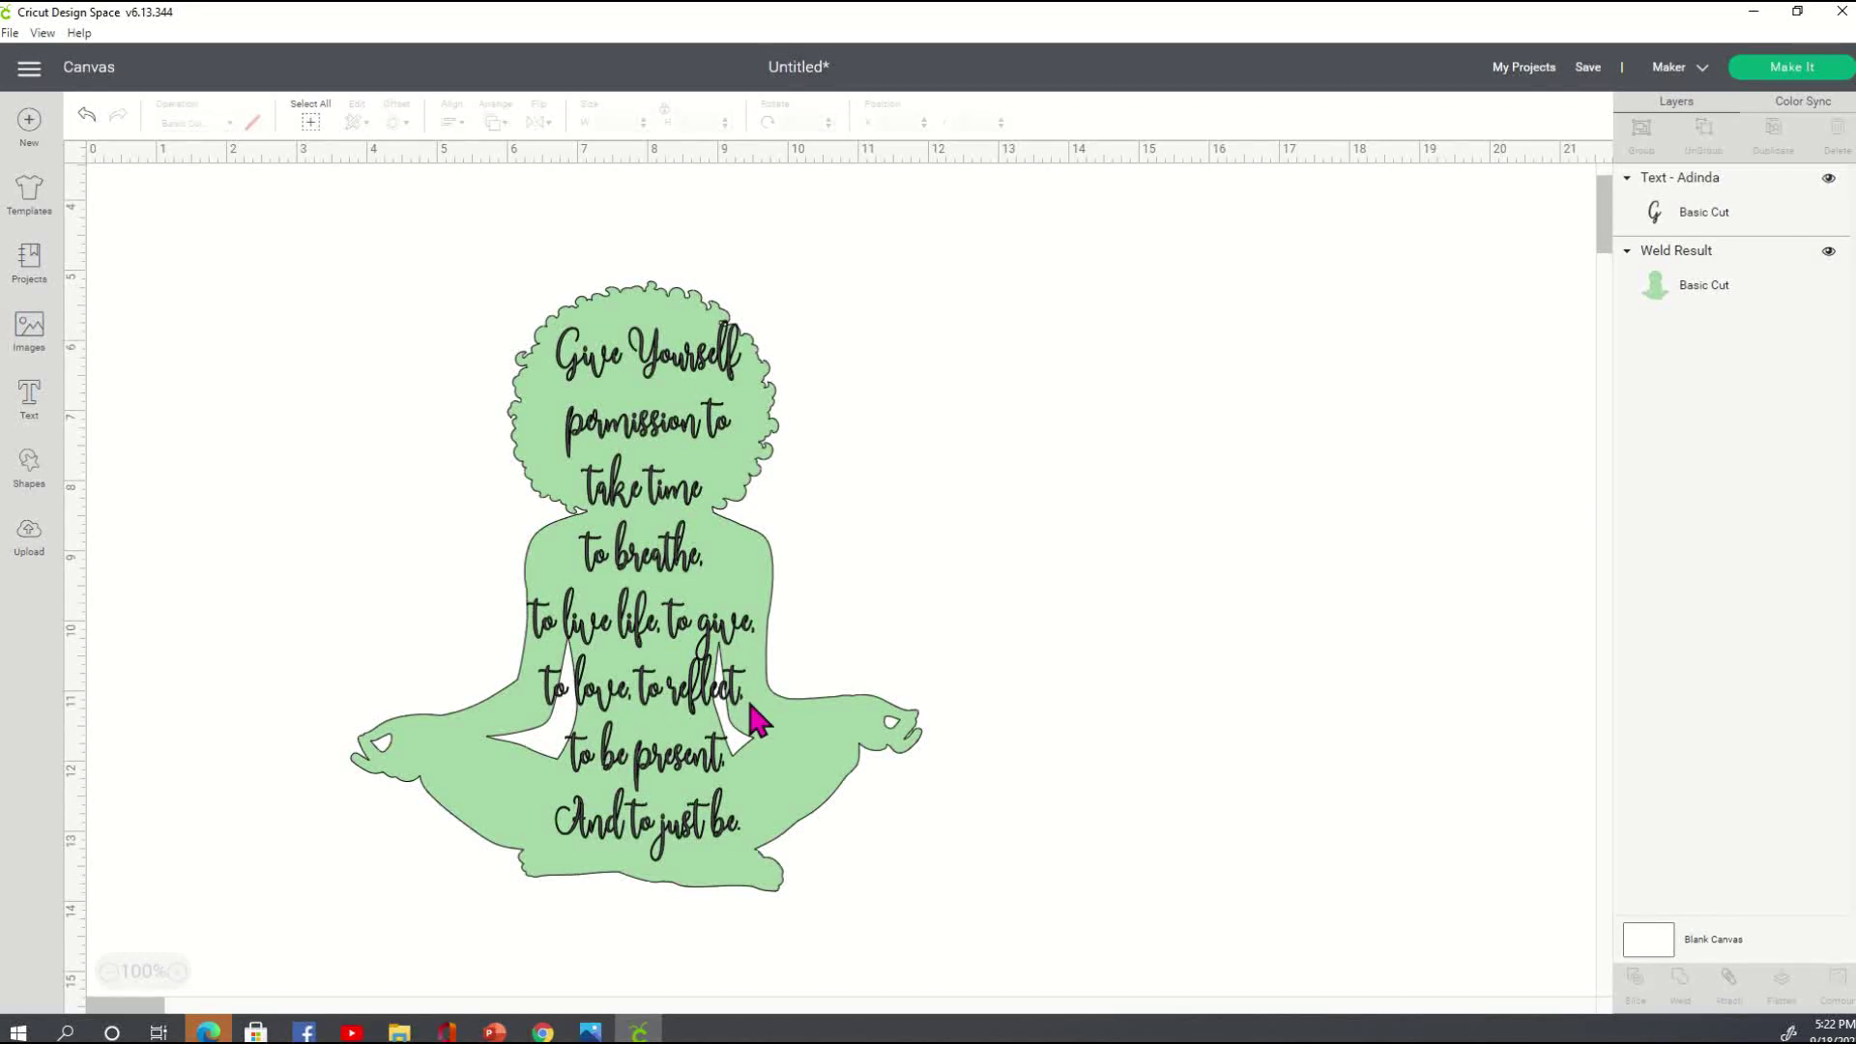
- Move the quote off the figure to the empty canvas beside it, at about X 12.26, Y 5.61
left_click_drag(667, 565, 1071, 534)
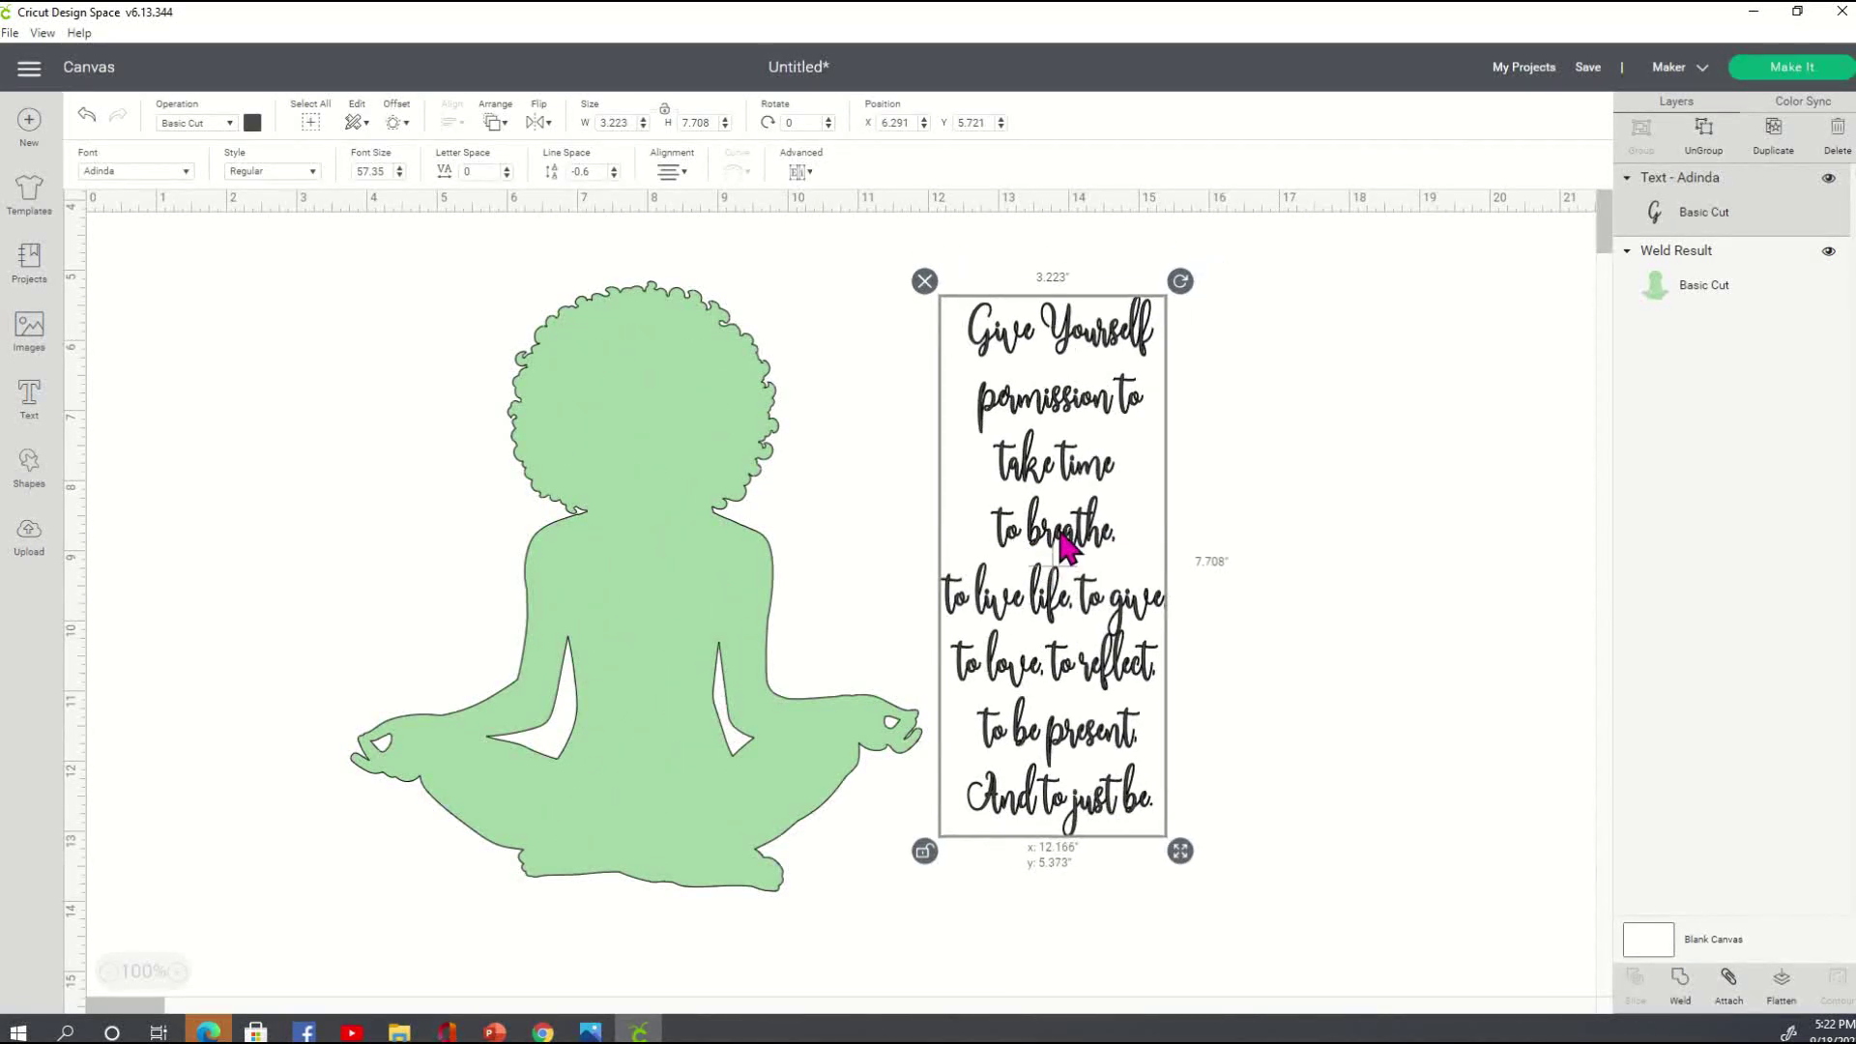
right_click(1071, 534)
left_click(1069, 525)
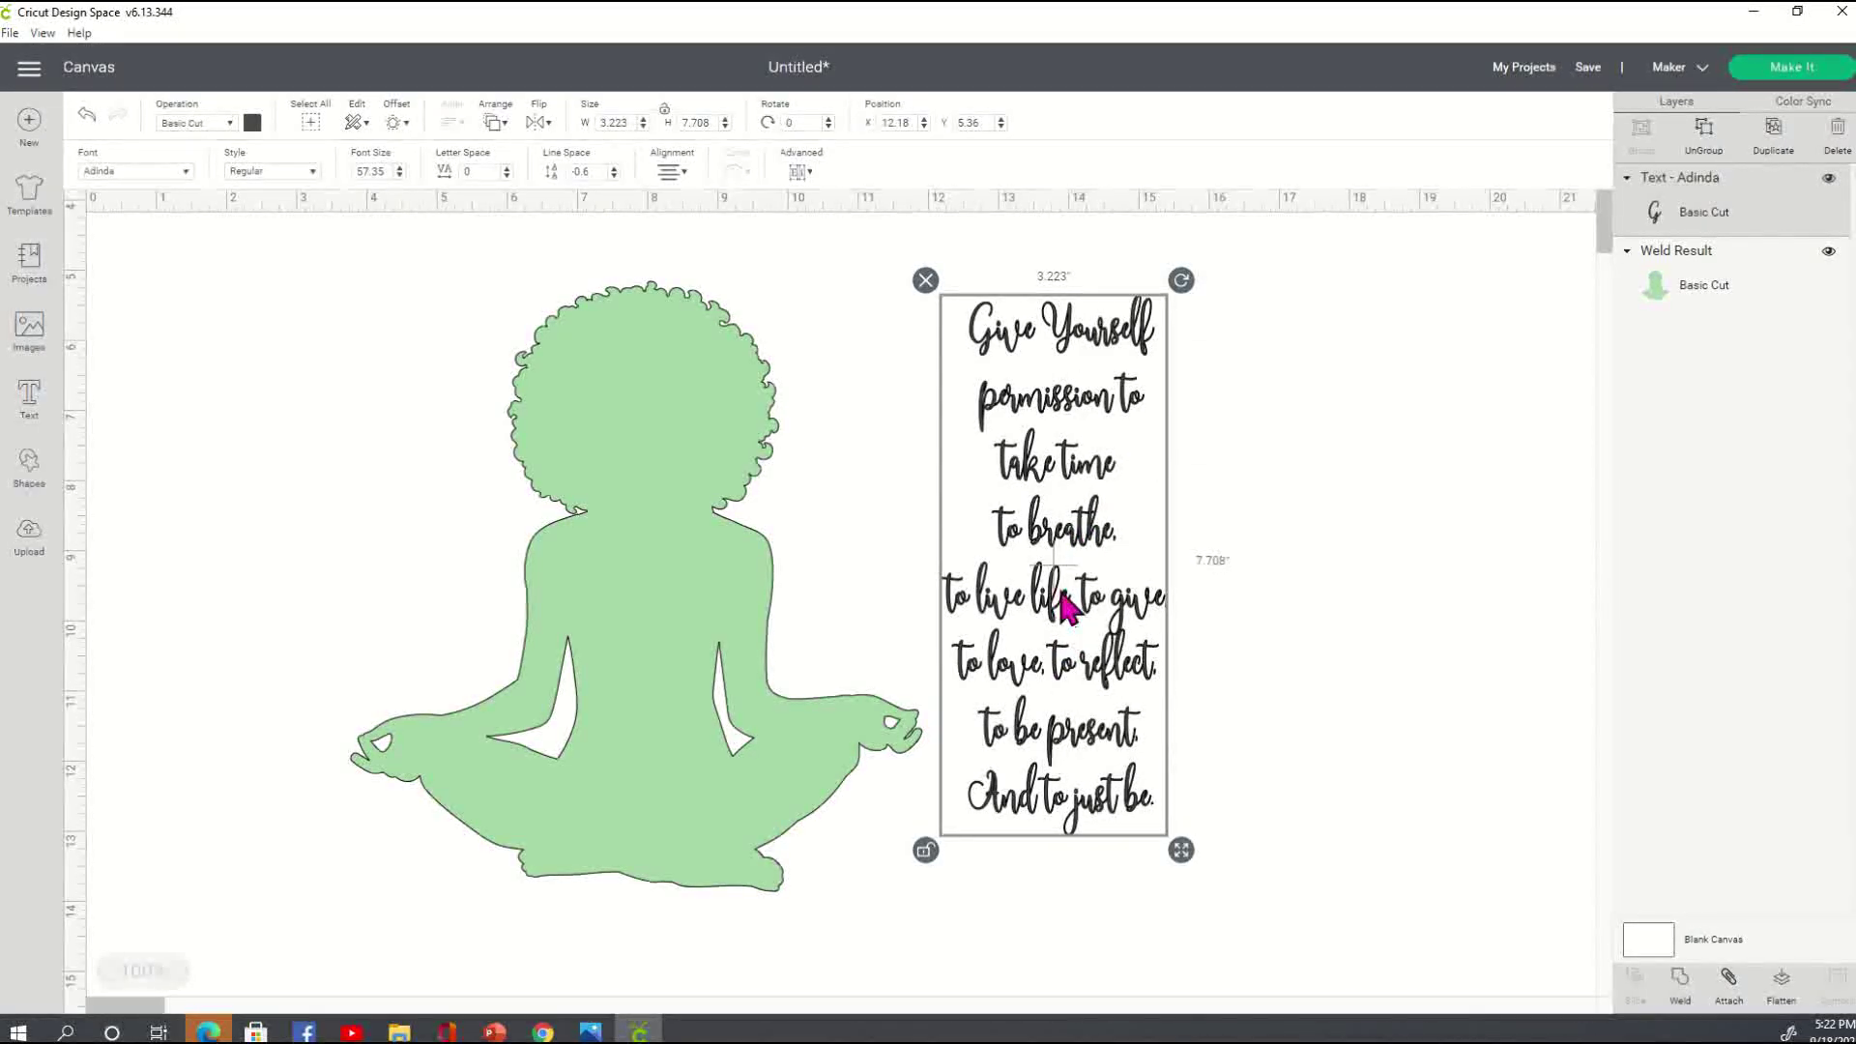
mouse_move(1073, 617)
left_mouse_down()
mouse_move(1285, 611)
mouse_move(1068, 623)
left_mouse_up()
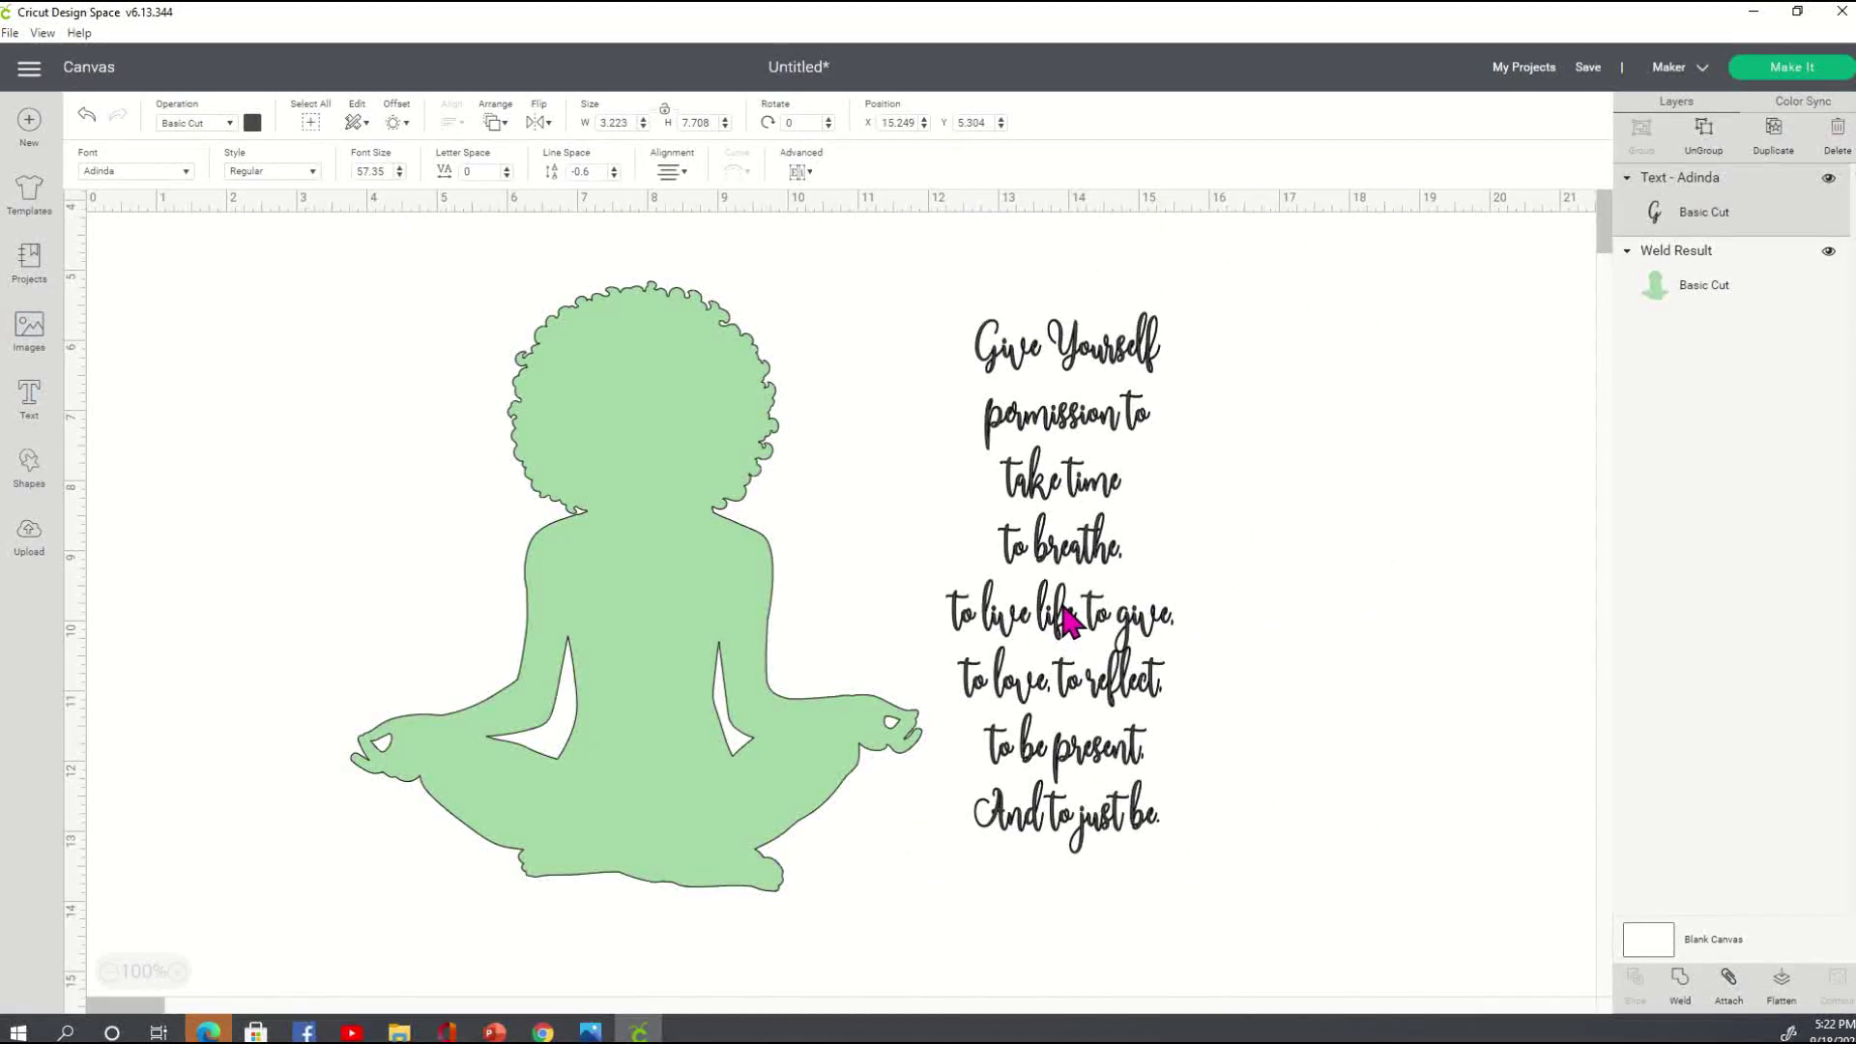
- Duplicate the quote and place the copy beside the original, on the side away from the figure
right_click(1068, 623)
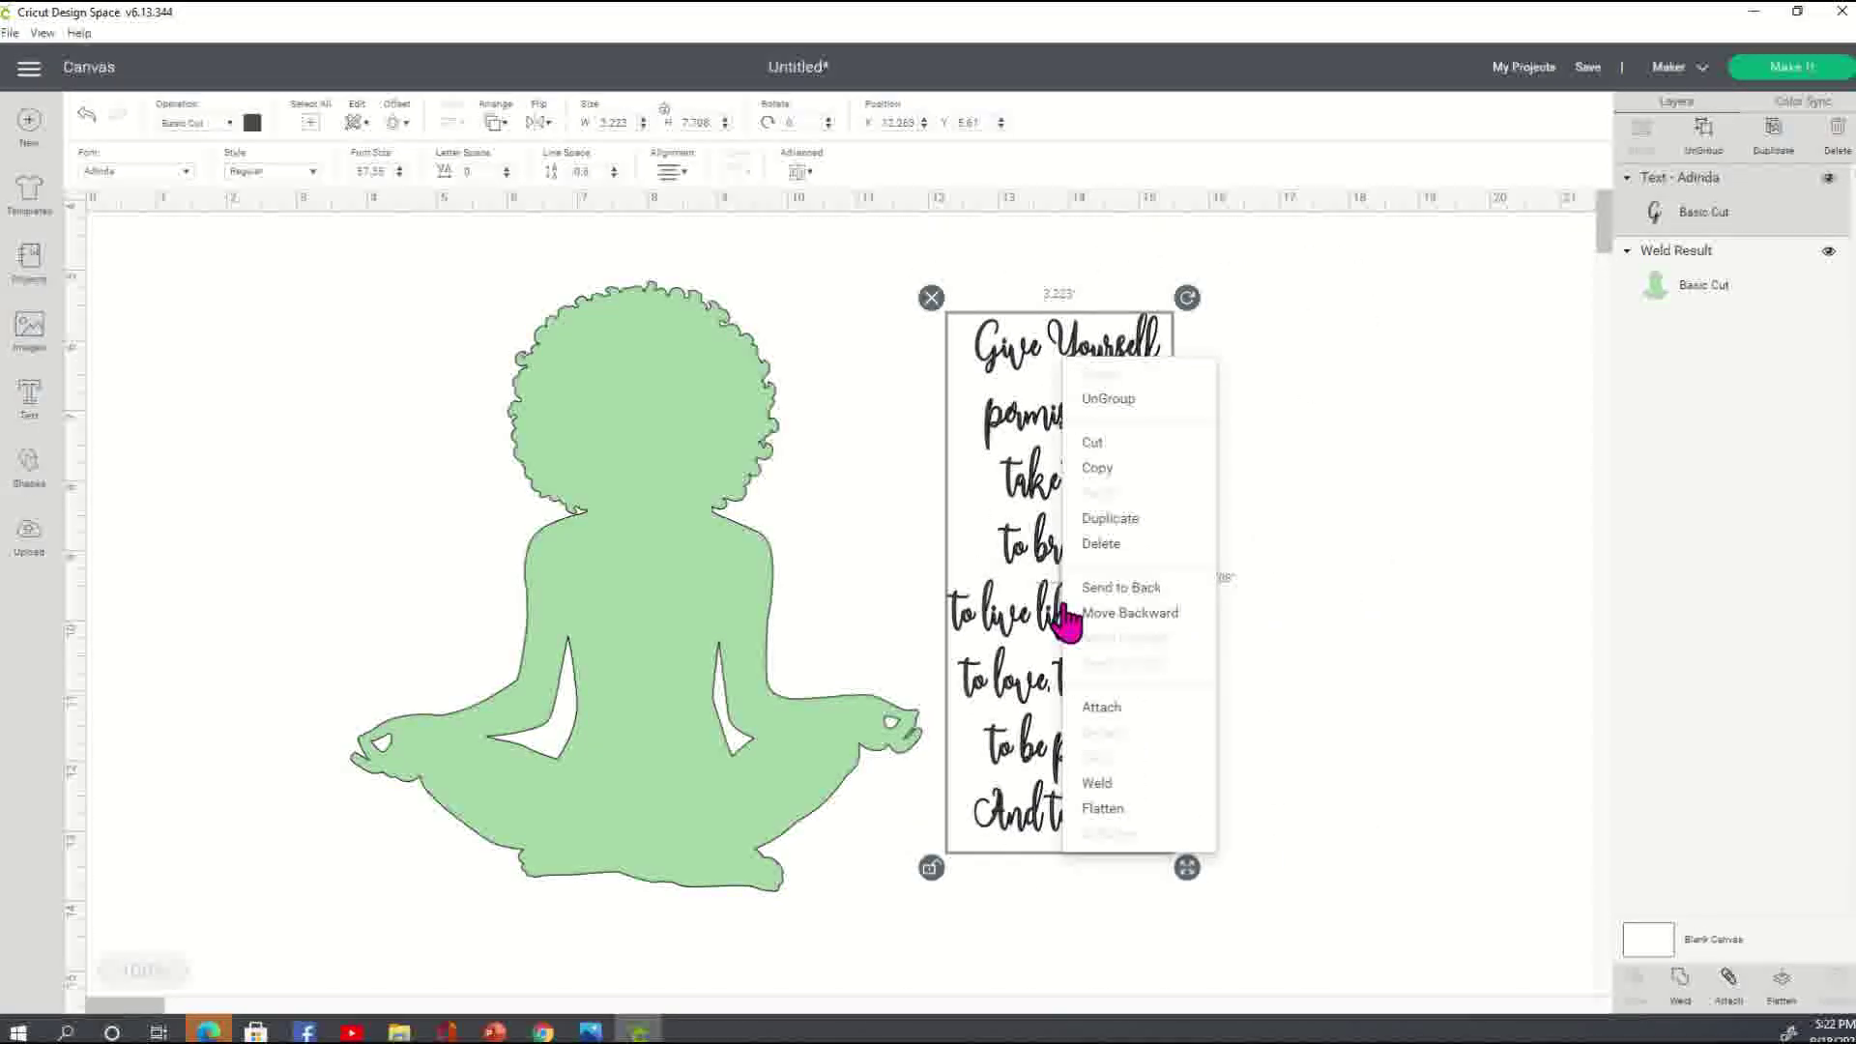
left_click(1114, 522)
left_click_drag(1068, 623, 1464, 620)
- Ungroup the quote nearest the figure into separate letters and move the figure farther away from it
left_click(1087, 546)
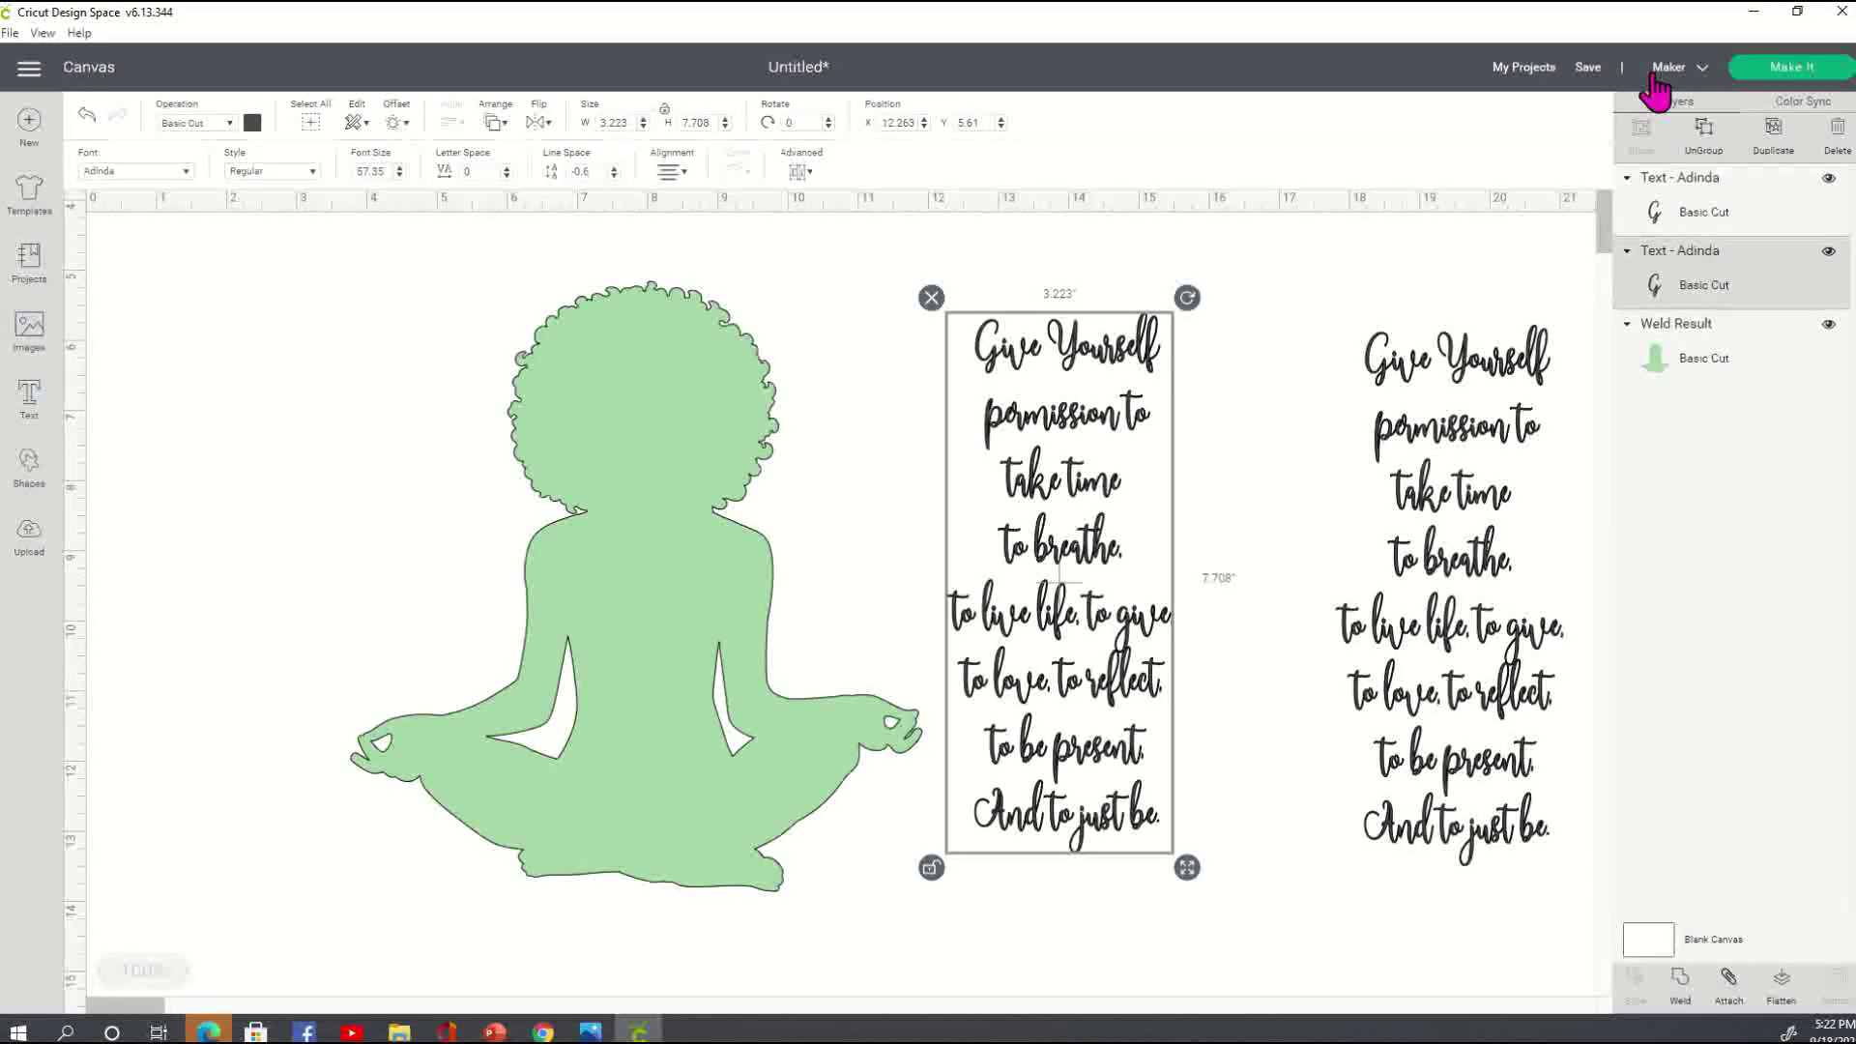
left_click(1565, 290)
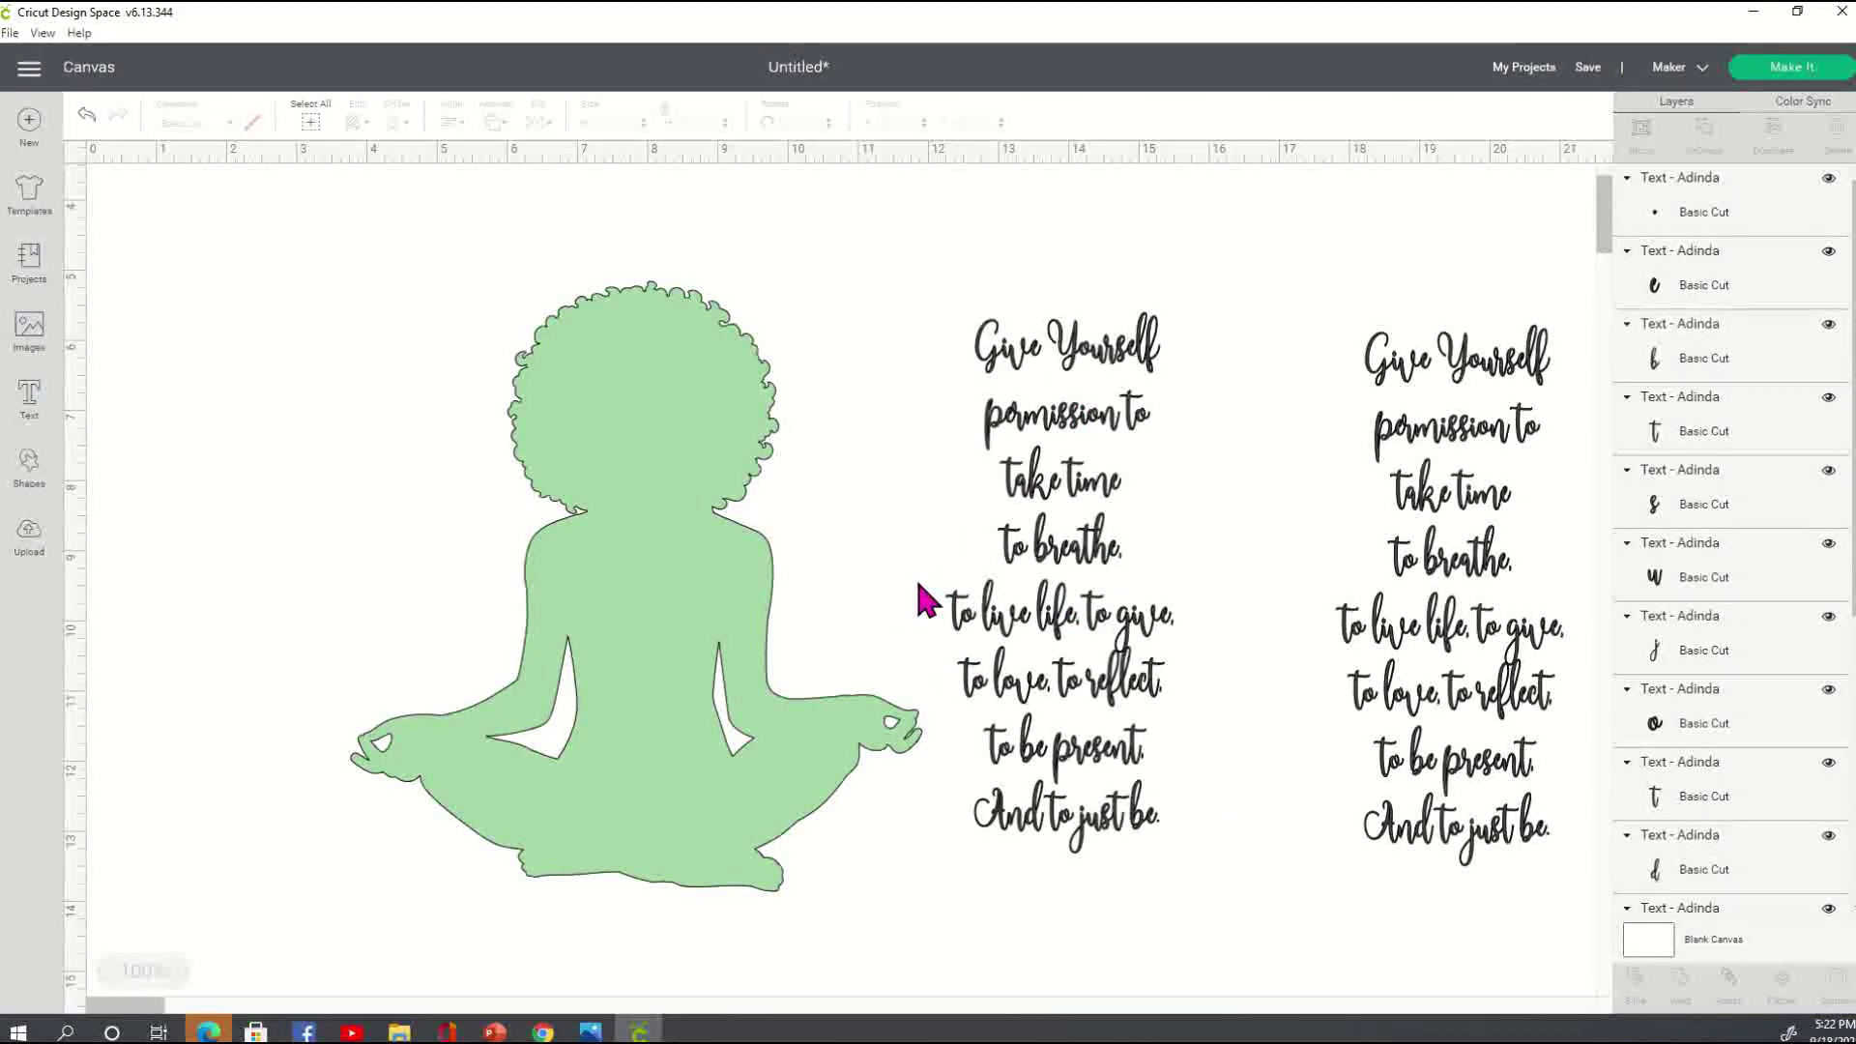
left_click_drag(904, 602, 661, 595)
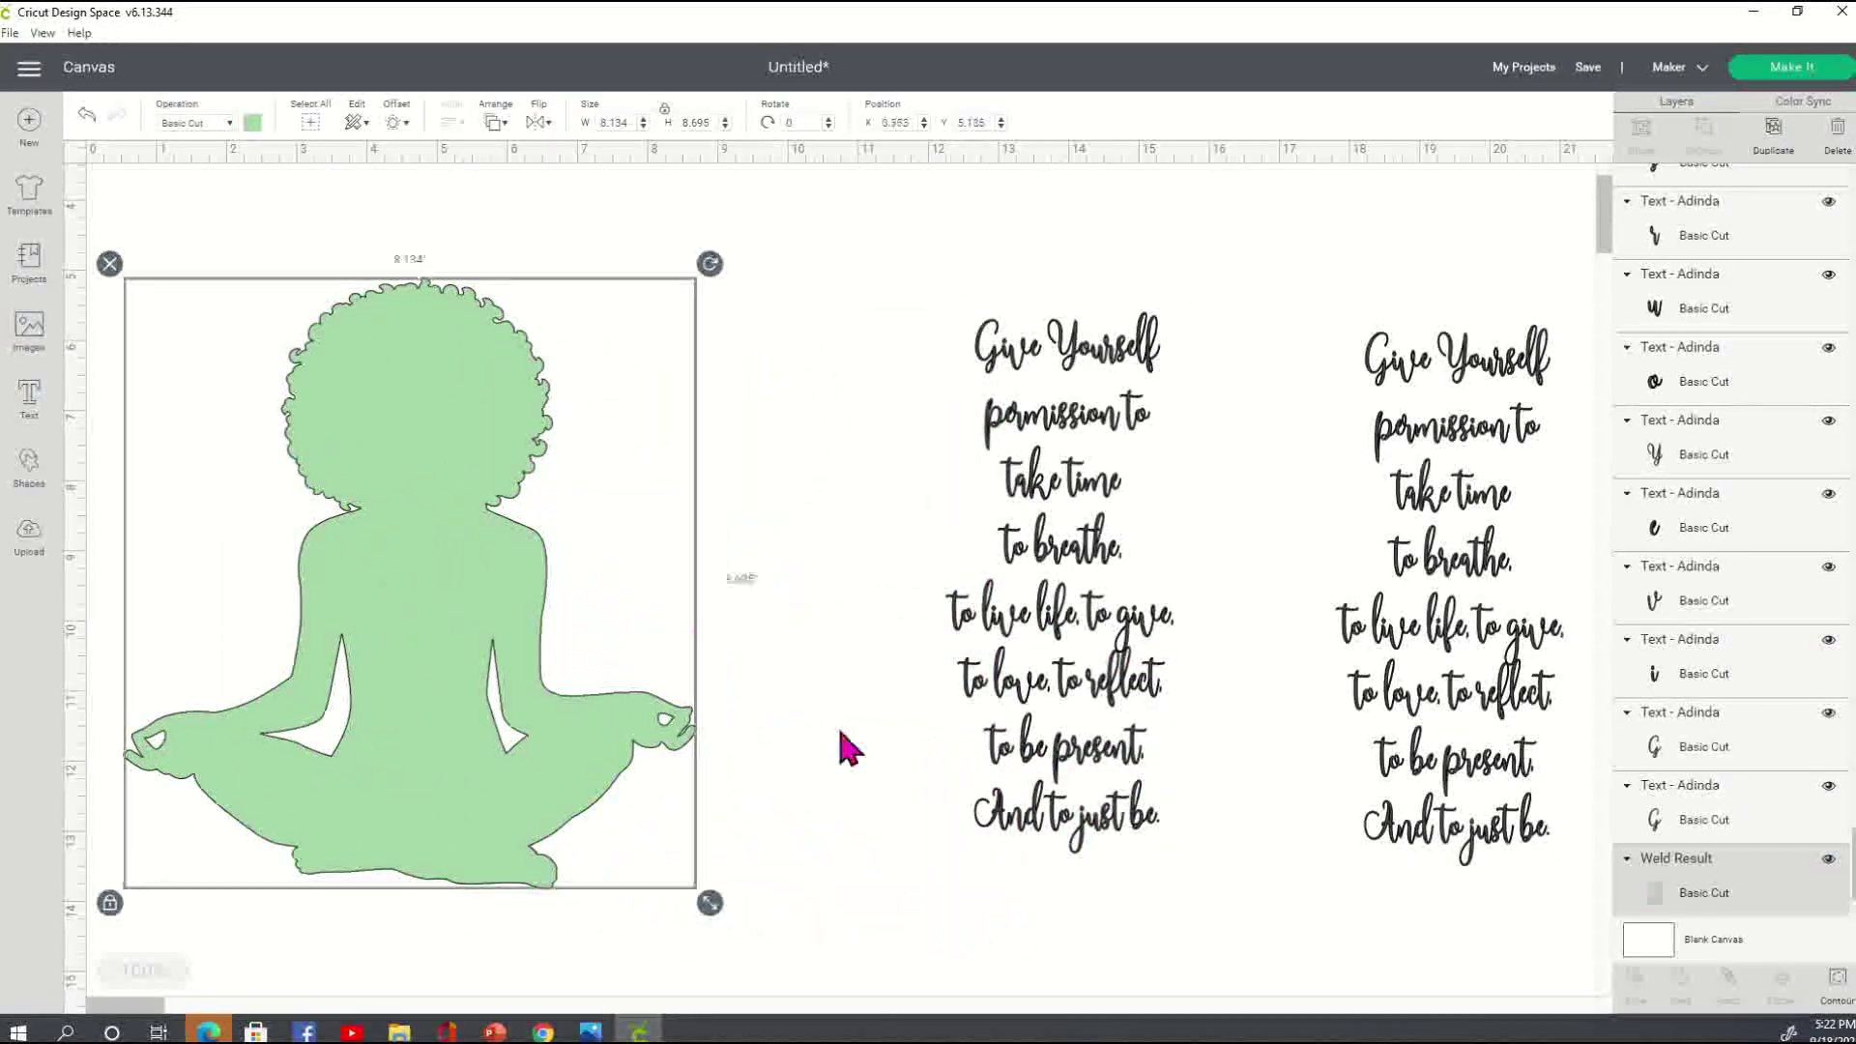
left_click(849, 745)
- Group the ungrouped quote's lower four lines together, and its upper four lines as a second group
left_click_drag(926, 578, 1223, 904)
left_click(1118, 730)
left_click(962, 770)
left_click(949, 878)
left_click_drag(897, 578, 1228, 911)
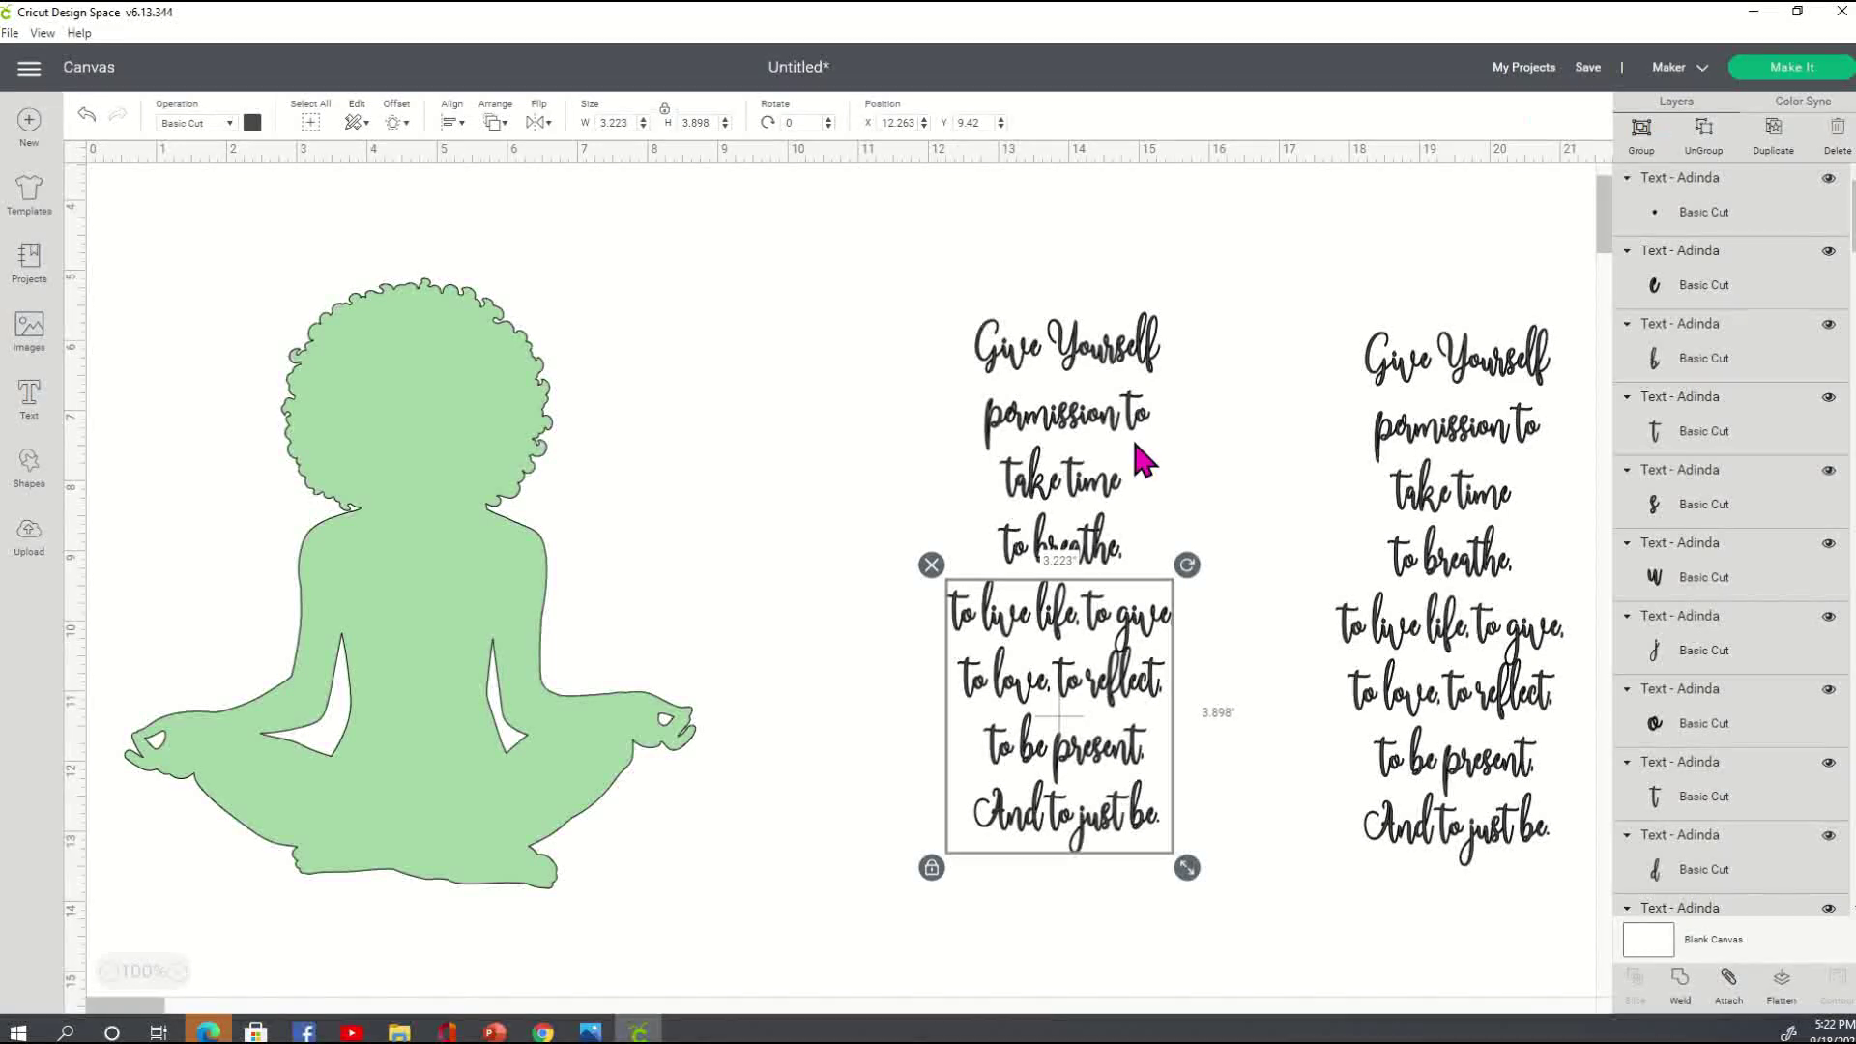
key("ctrl+g")
left_click_drag(900, 272, 1188, 572)
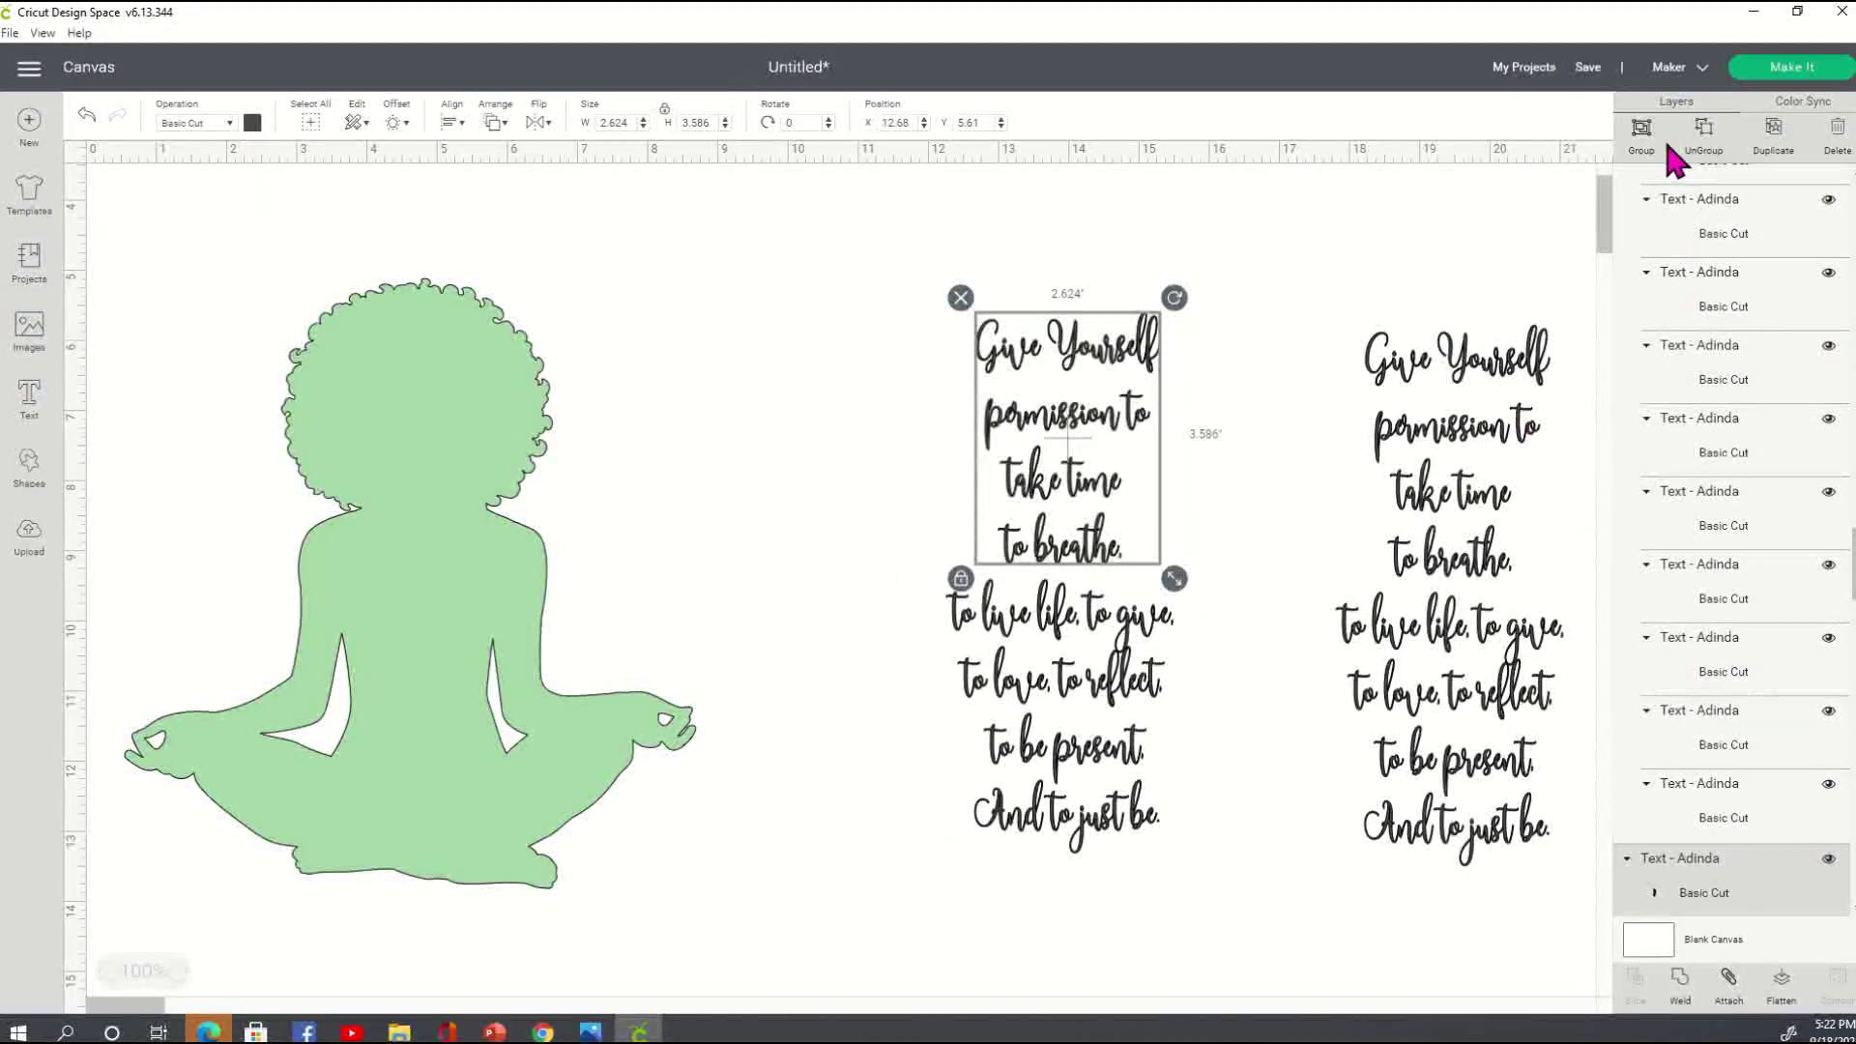
left_click(1642, 155)
- Move the upper four-line group onto the figure's head and chest and enlarge it to about 2.85 by 3.89 inches
left_click_drag(1006, 332, 481, 451)
left_click_drag(529, 586, 538, 606)
mouse_move(476, 418)
left_mouse_down()
mouse_move(470, 396)
mouse_move(493, 400)
left_mouse_up()
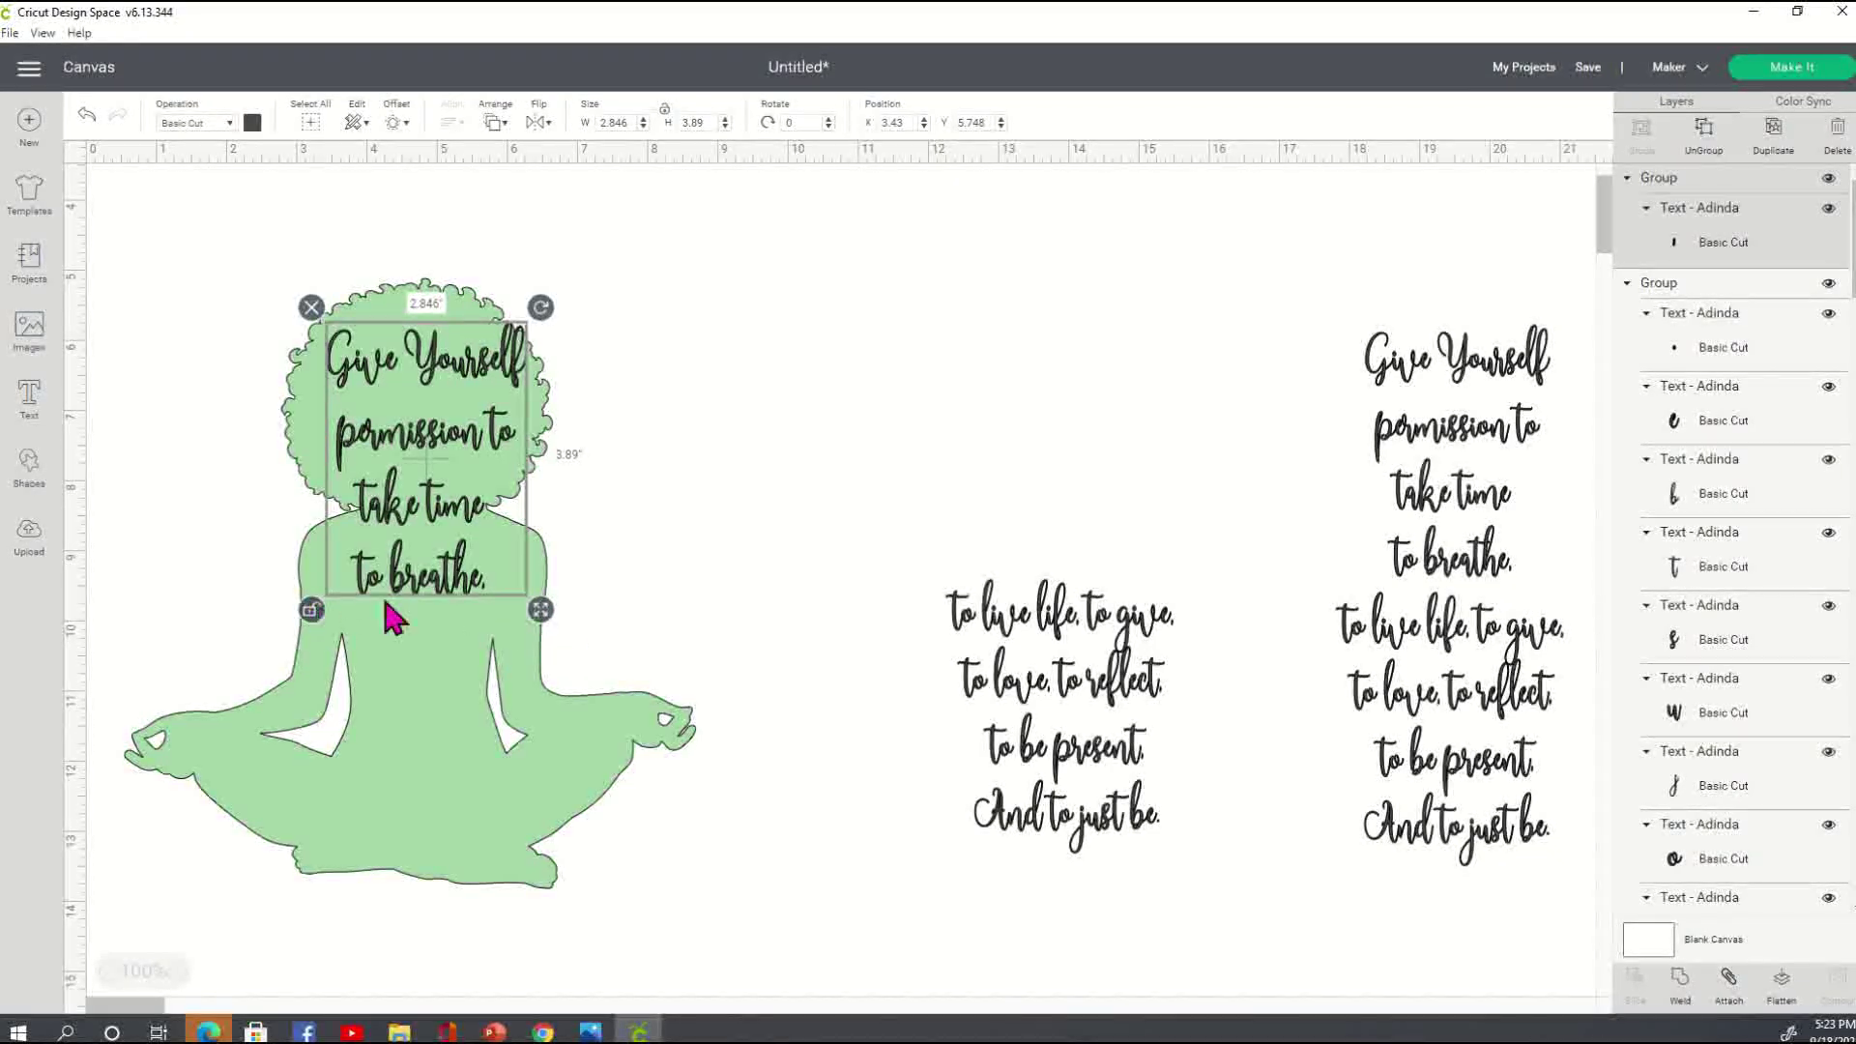
- Shrink the upper text group slightly and nudge it until it sits centered on the afro and chest
left_click_drag(541, 610, 530, 613)
mouse_move(475, 512)
left_mouse_down()
mouse_move(481, 487)
mouse_move(468, 516)
mouse_move(466, 501)
left_mouse_up()
left_click(734, 497)
left_click_drag(462, 522, 468, 522)
left_click(754, 414)
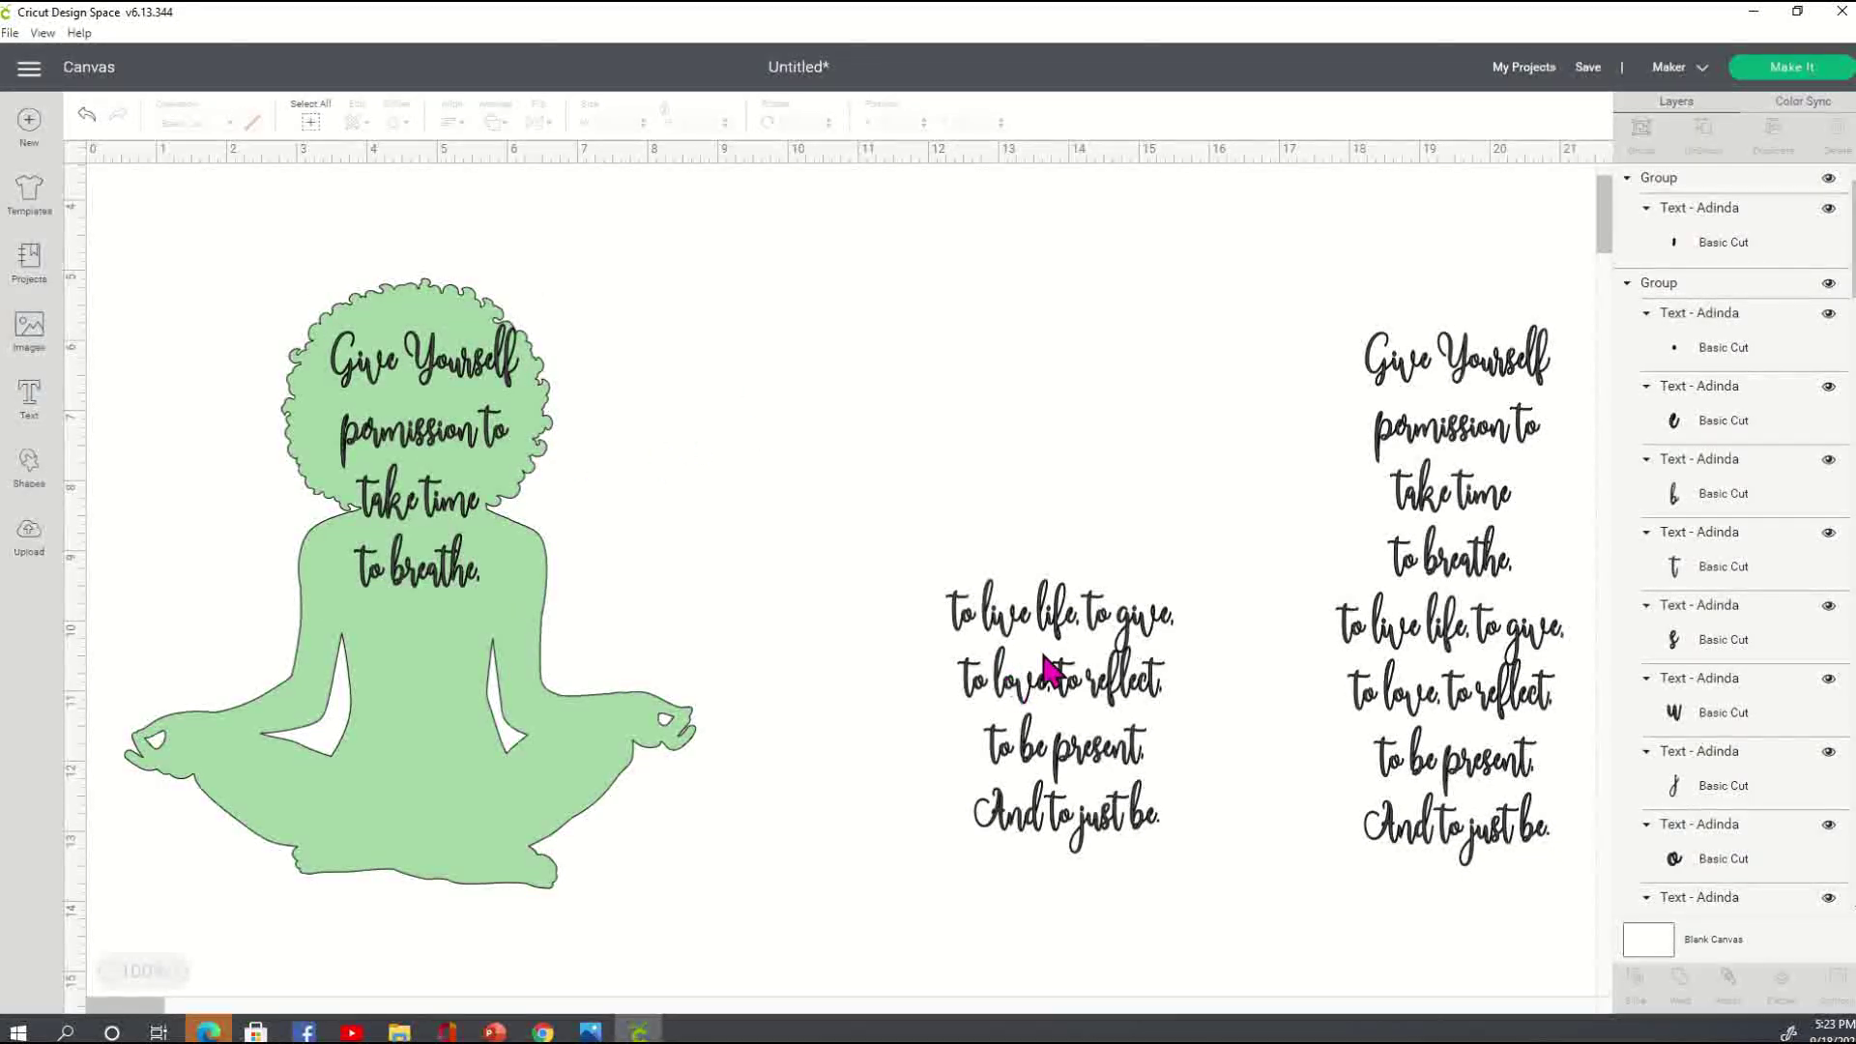
- Try fitting an enlarged lower four-line group over the figure's lap, and move it back off the figure
left_click_drag(1051, 667, 471, 704)
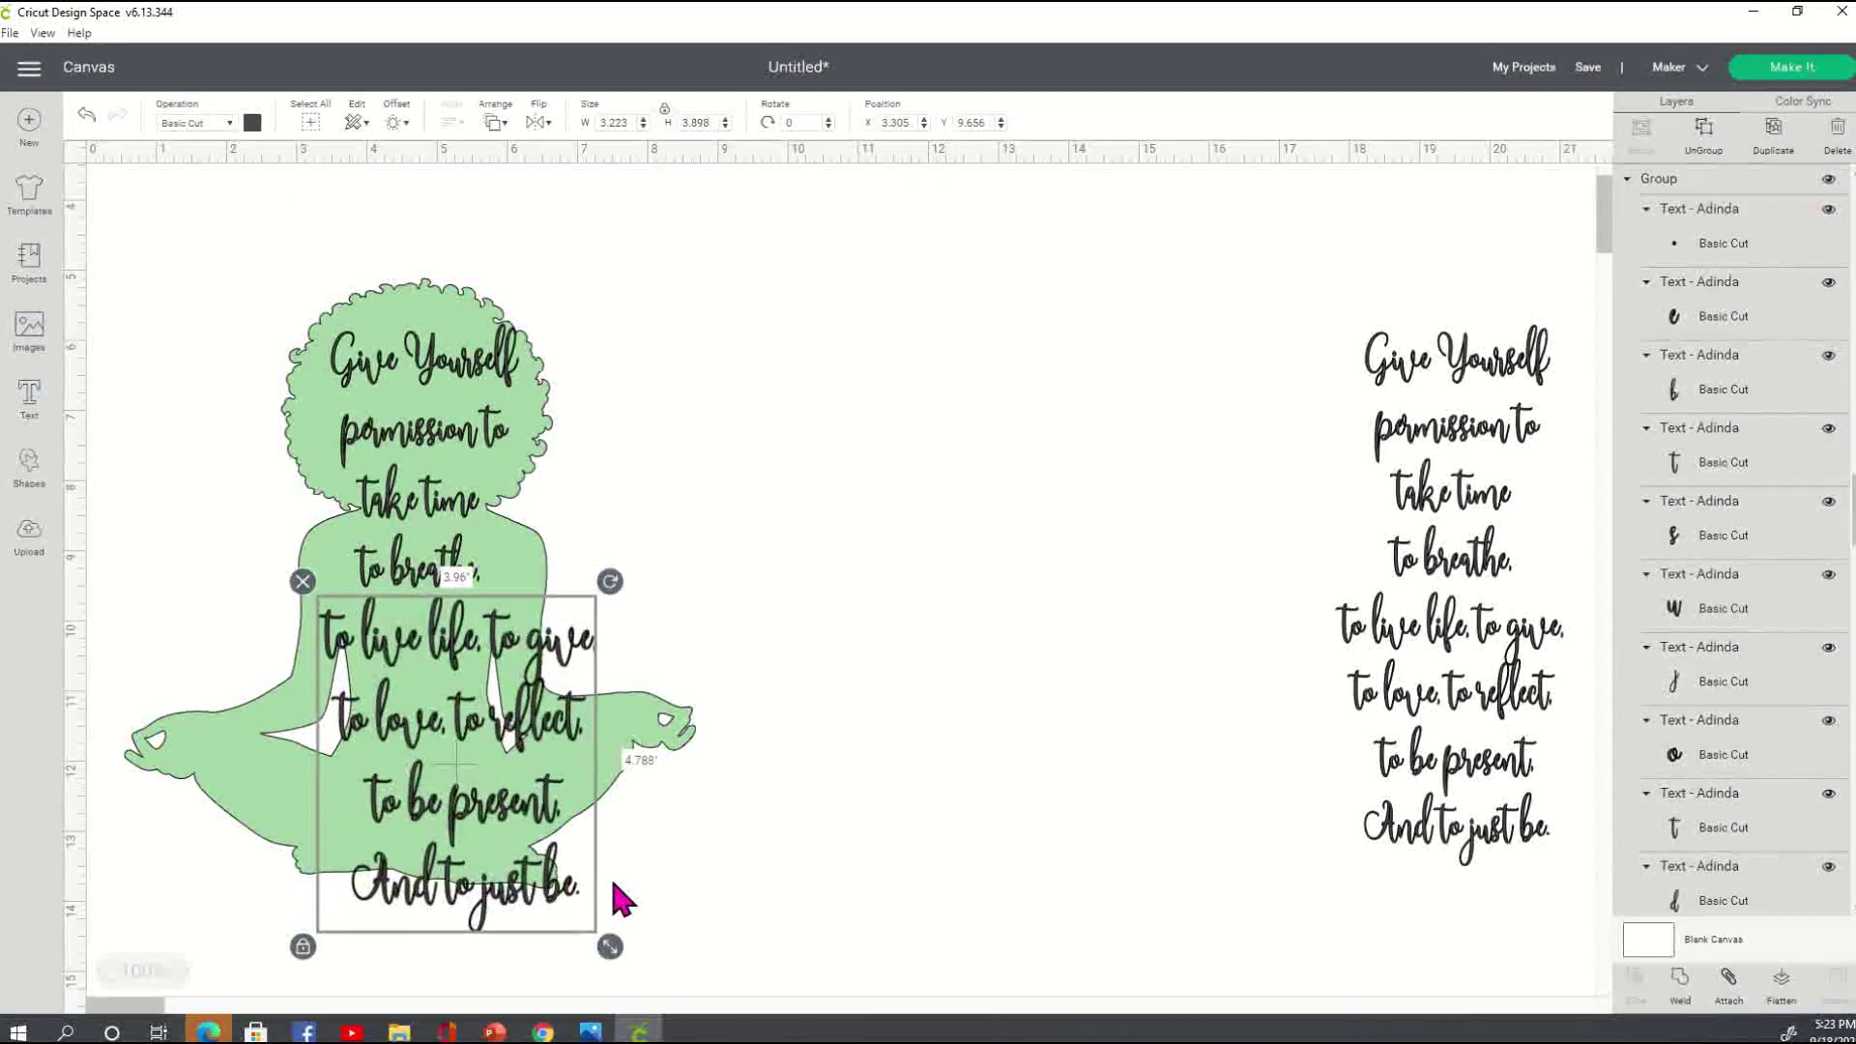
left_click_drag(502, 773, 997, 749)
left_click(1162, 752)
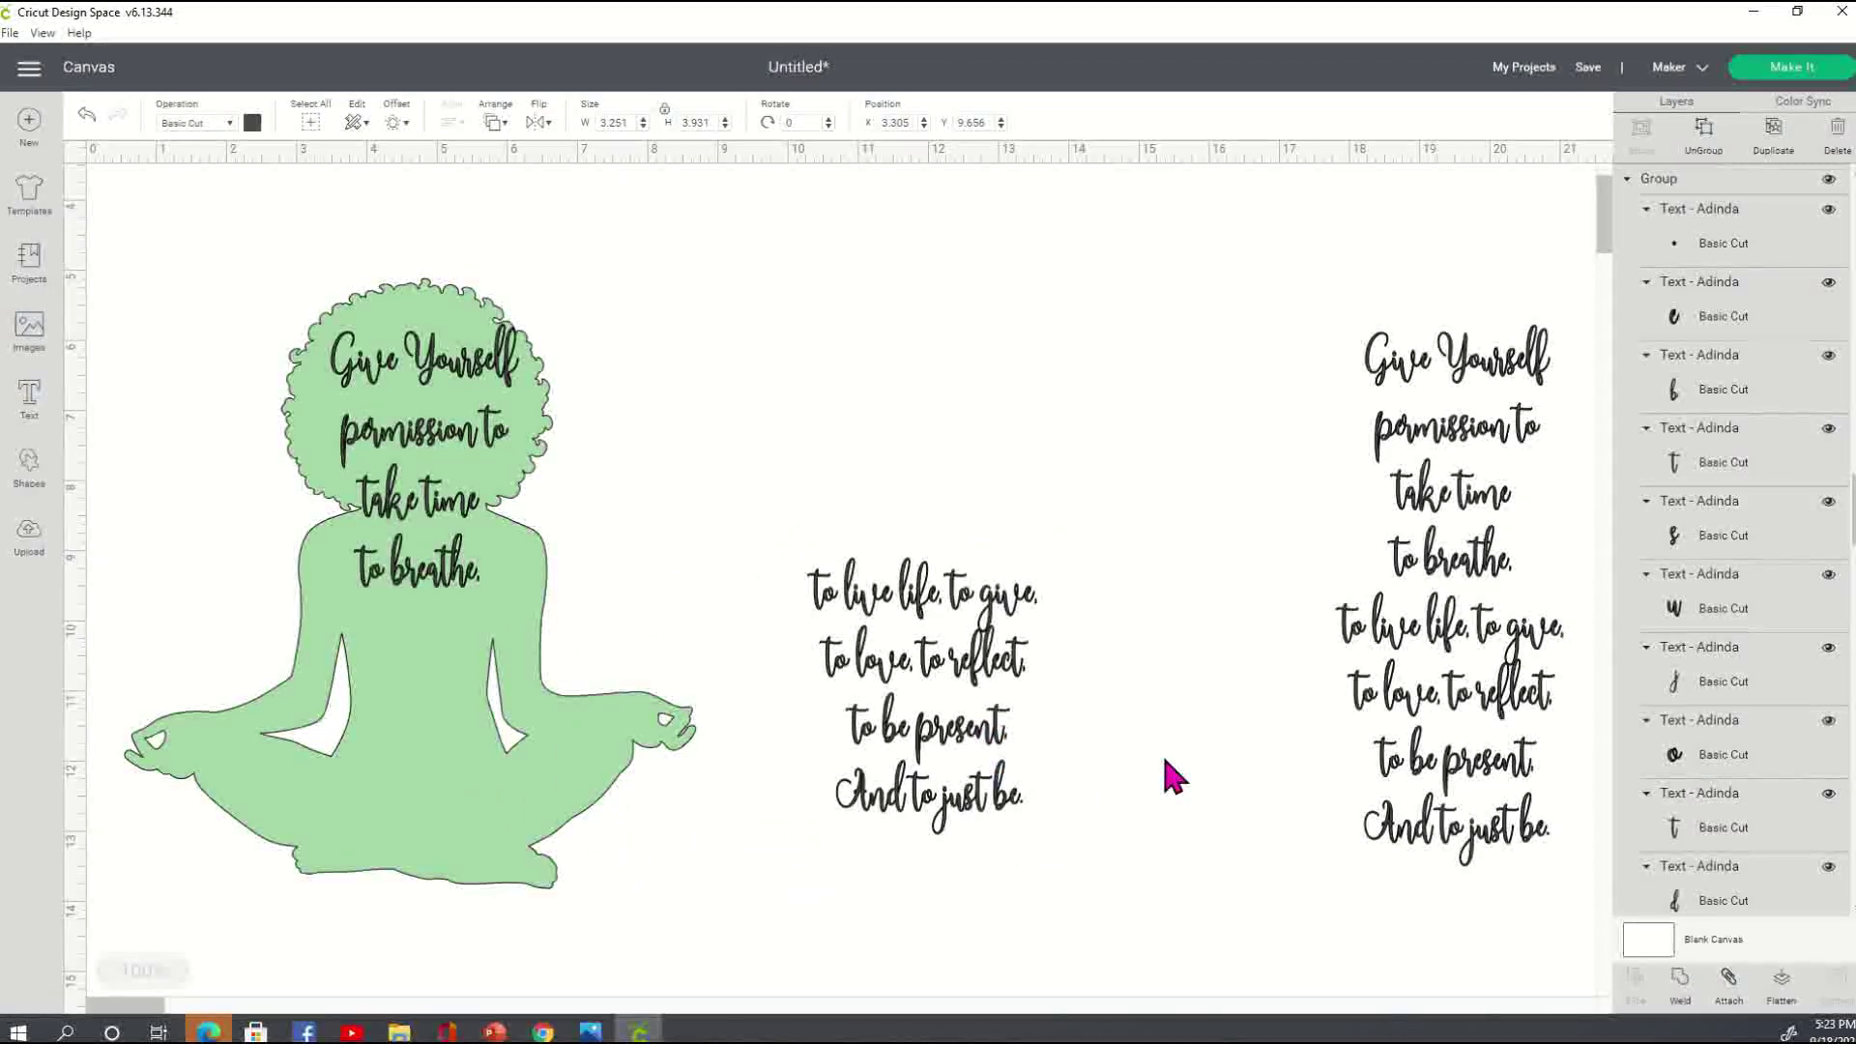
- Ungroup the lower four-line text group into separate letters
left_click(952, 595)
left_click(1788, 159)
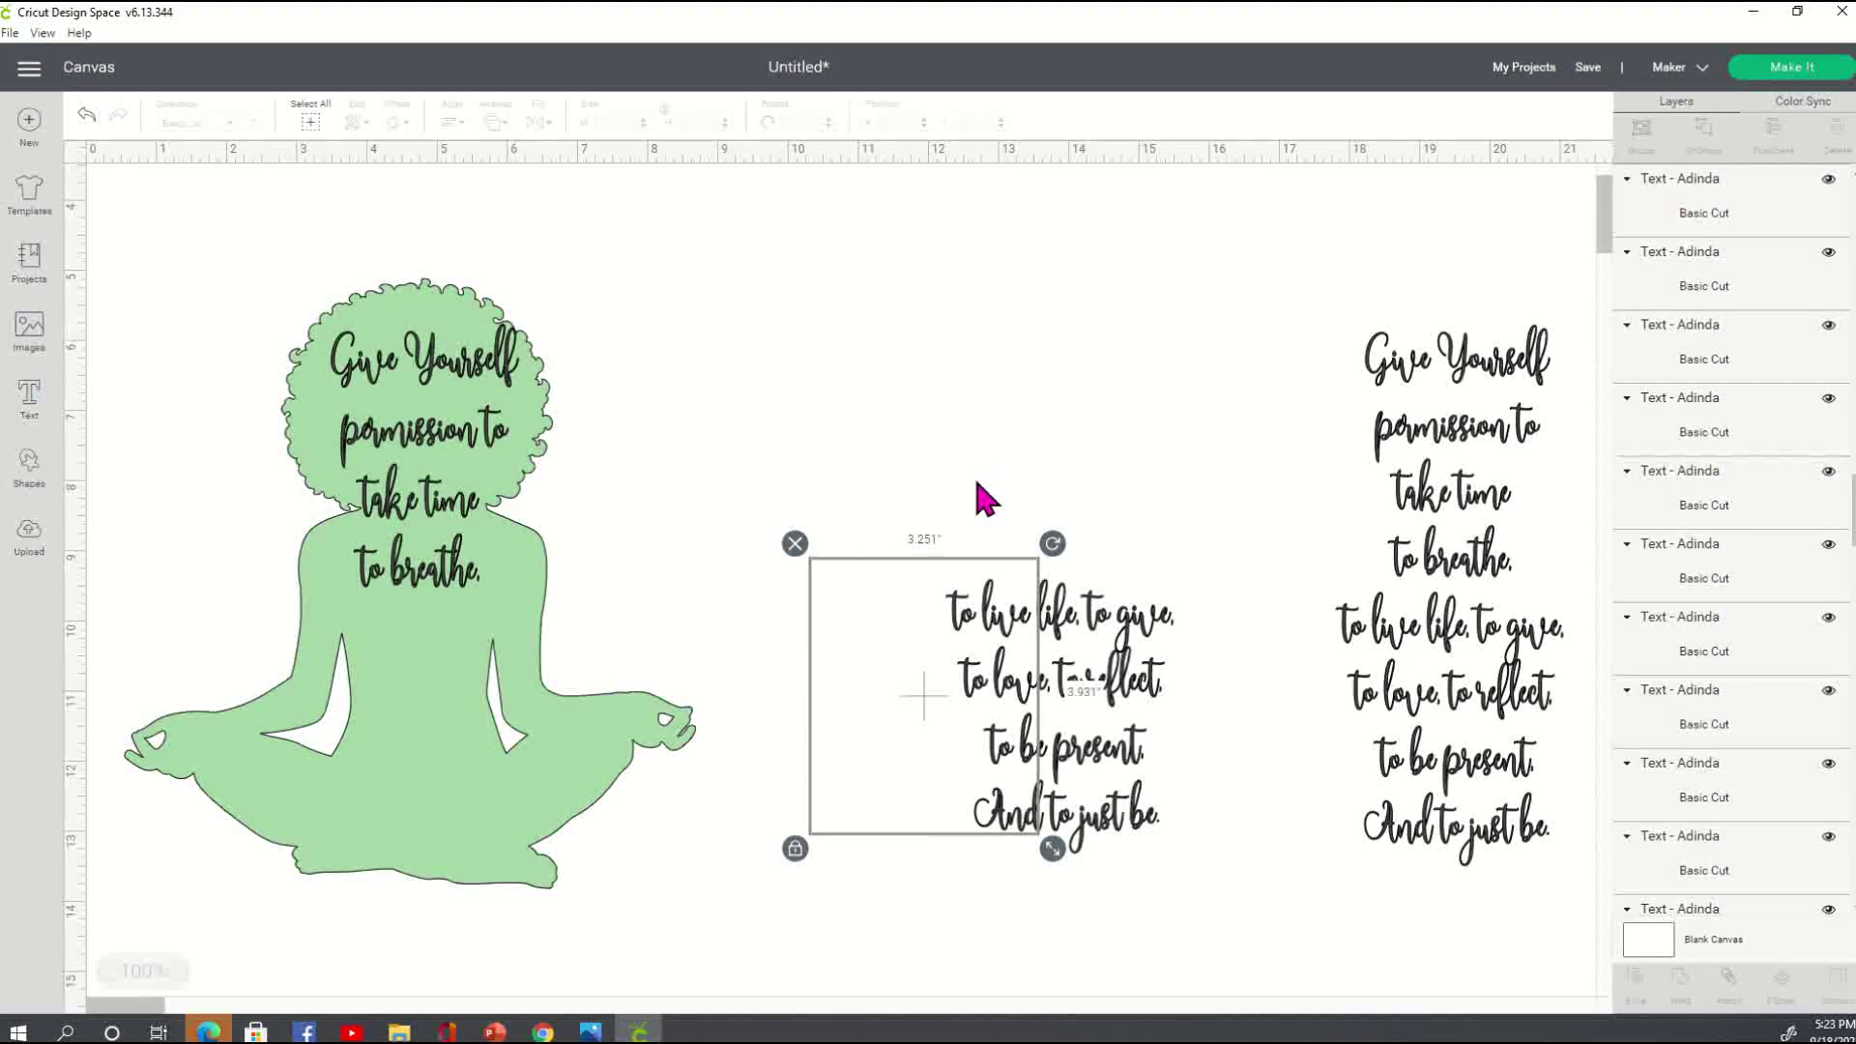
left_click(982, 497)
- Group the "to be present, And to just be." lines and move them onto the figure's lap at about X 3.39, Y 11.66
left_click_drag(788, 700, 1113, 846)
left_click(1643, 135)
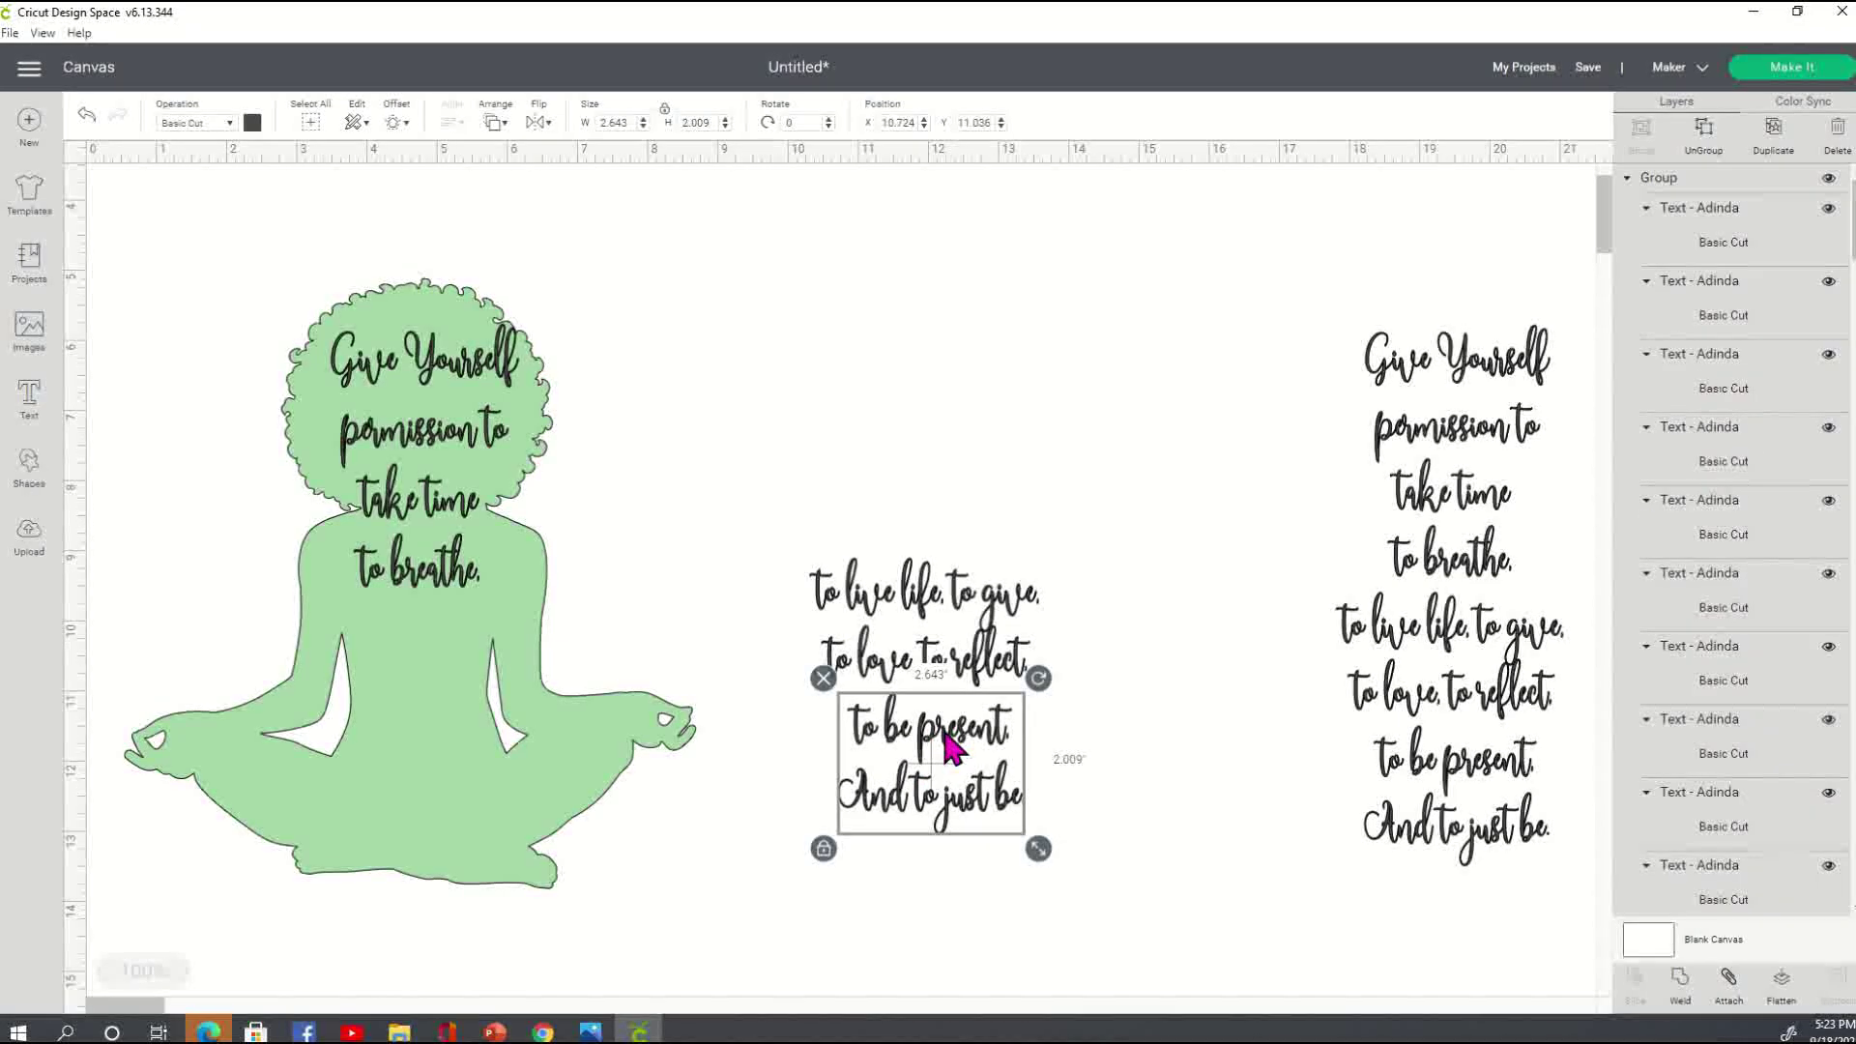
left_click_drag(918, 746, 427, 778)
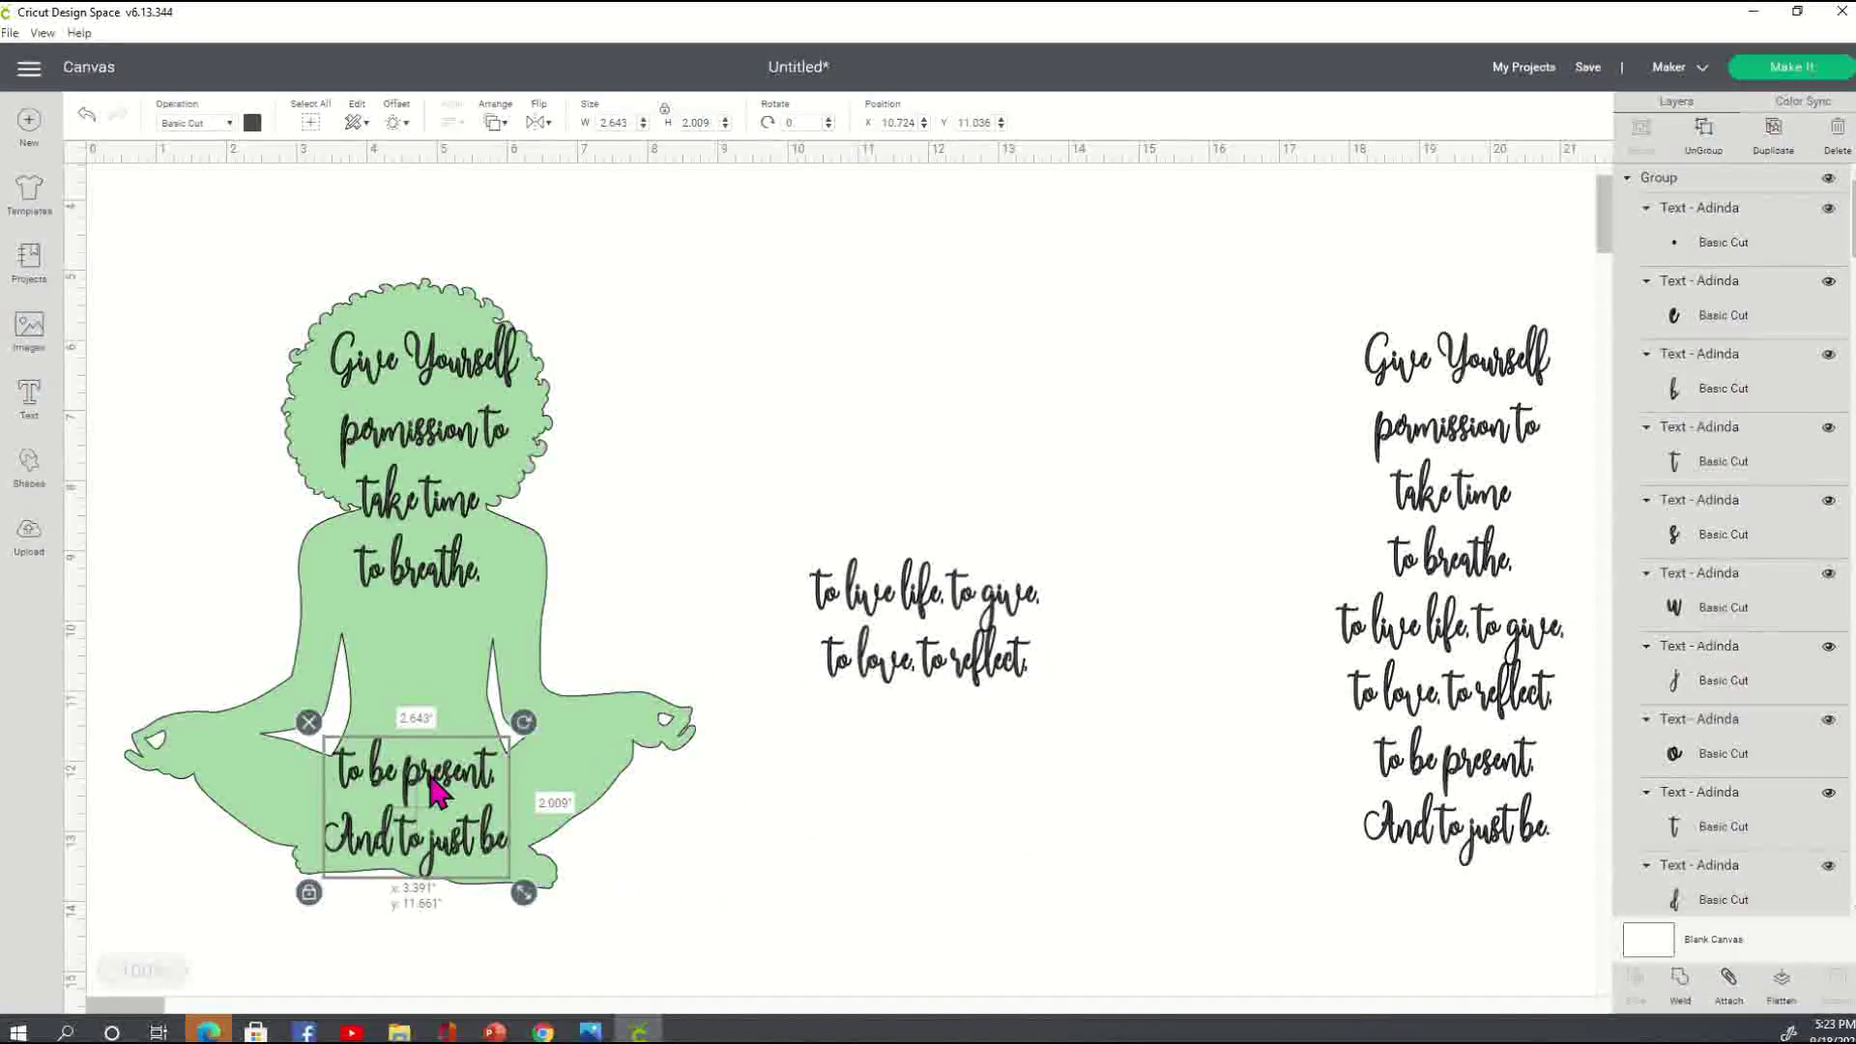
left_click(713, 957)
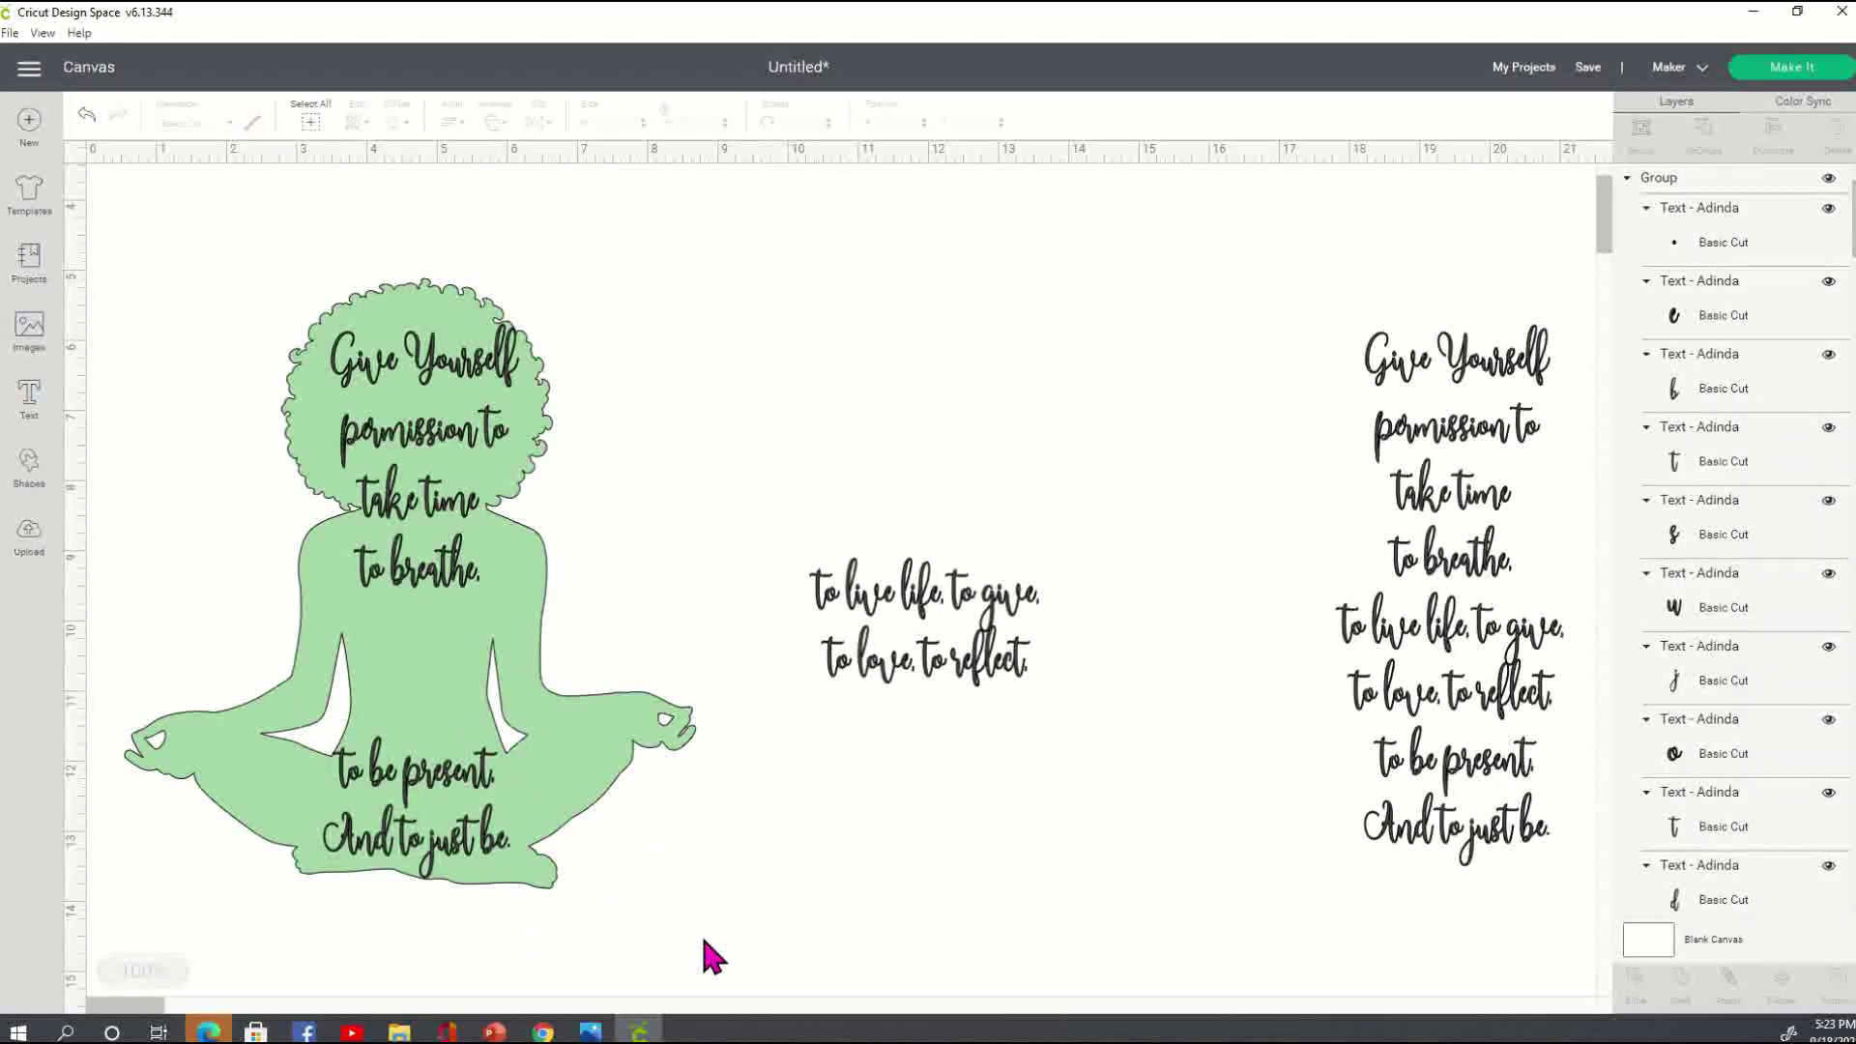
- Group the remaining "to live life, to give," and "to love, to reflect," lines together
left_click(1011, 604)
left_click(1034, 690)
left_click_drag(752, 504, 1071, 700)
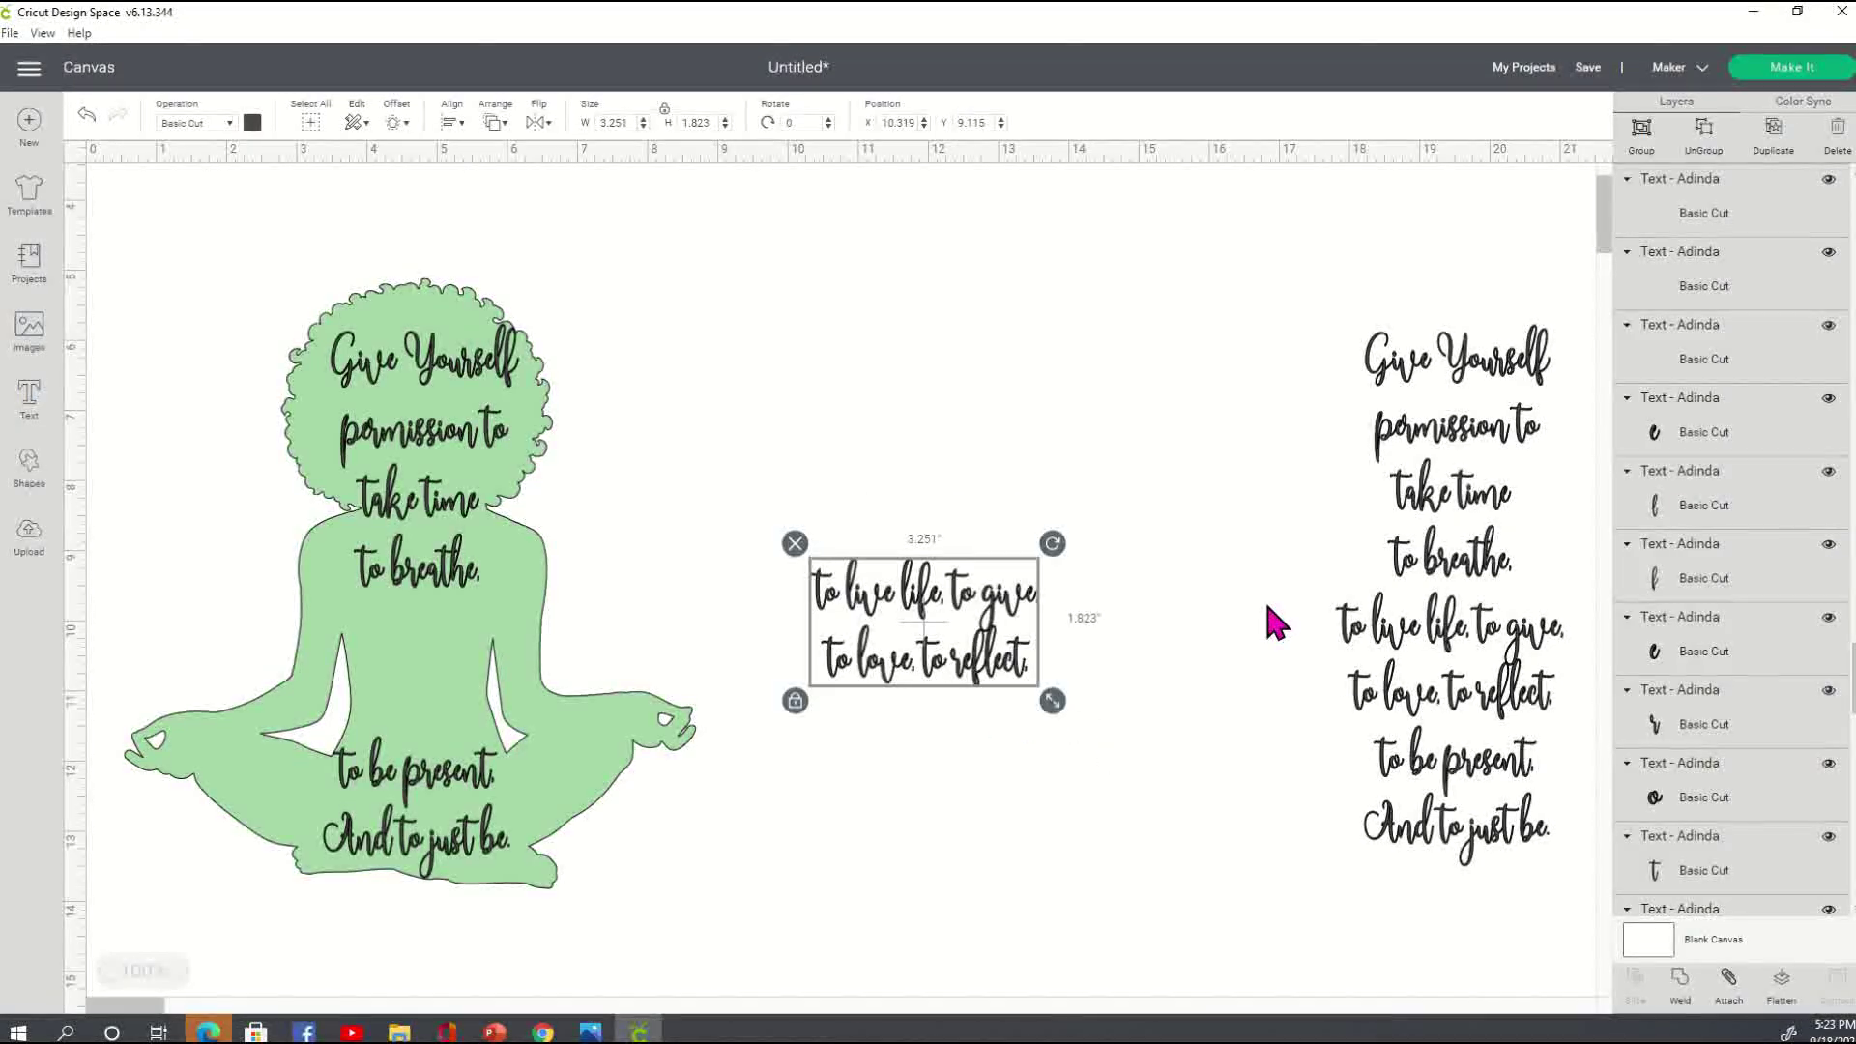
left_click(1626, 145)
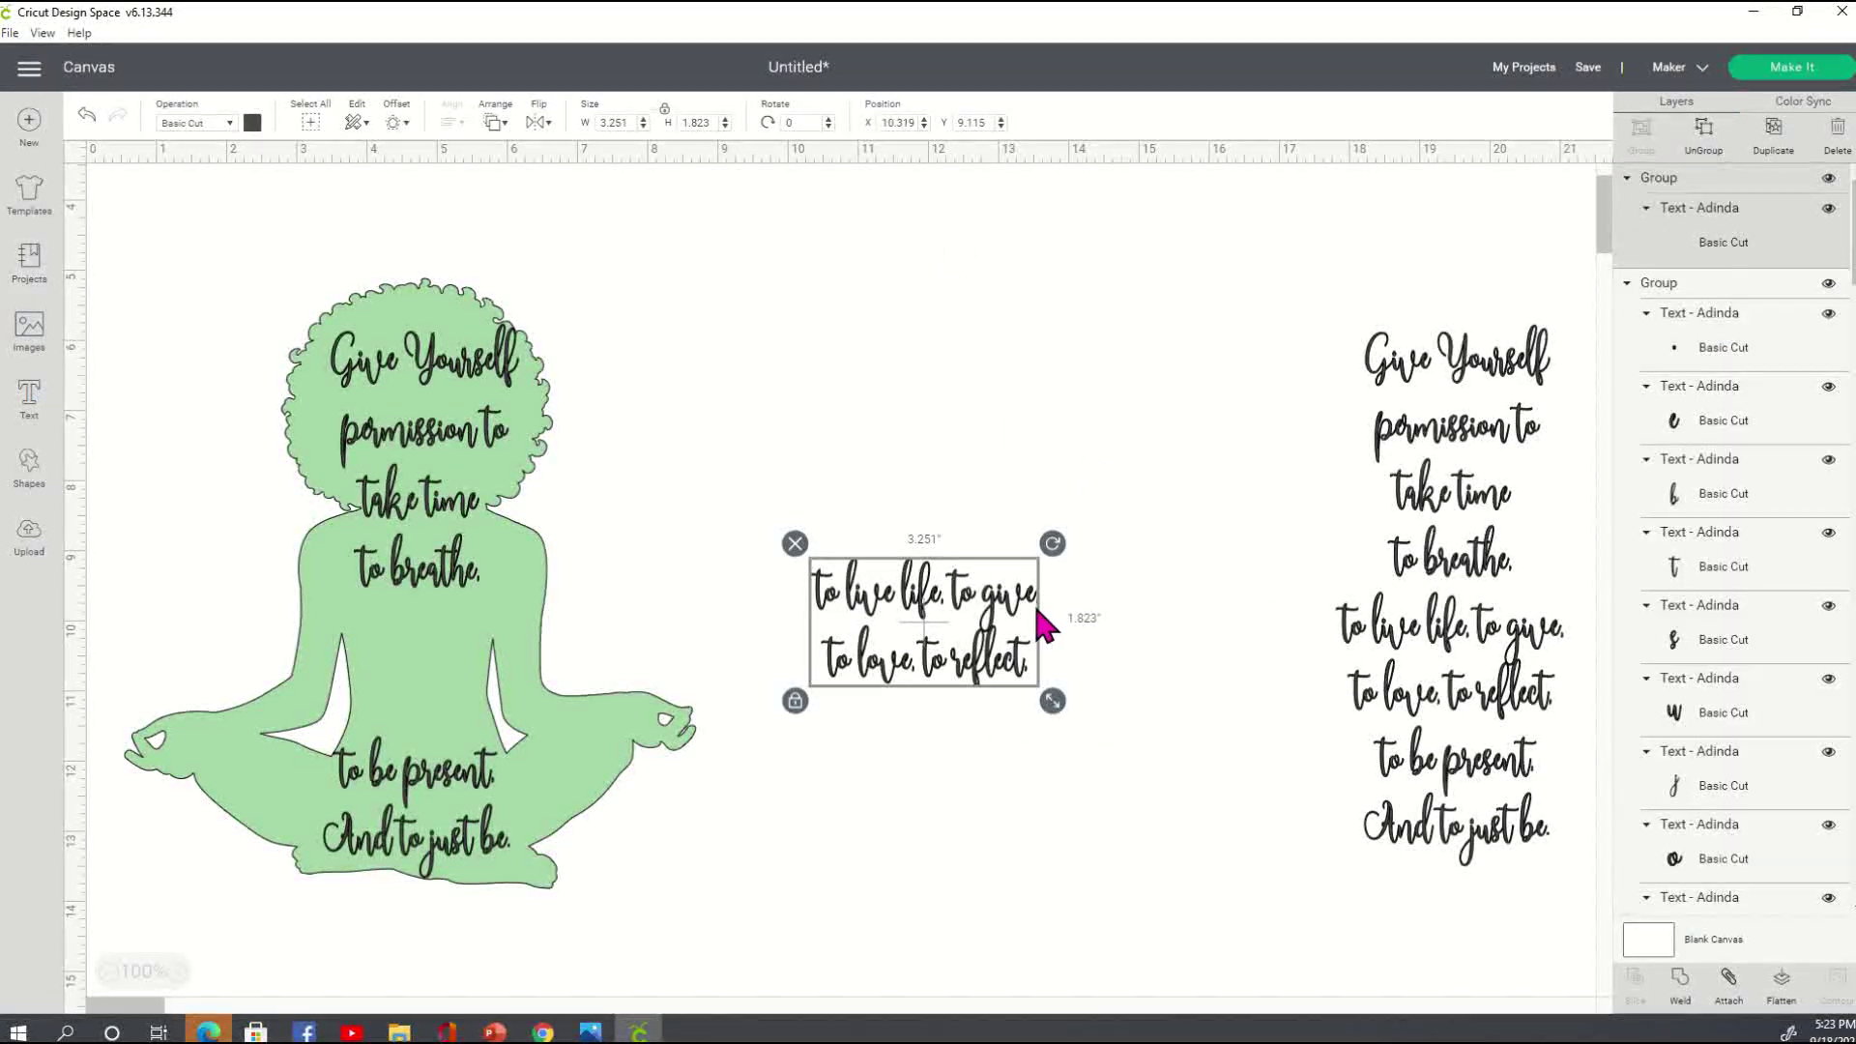
- Try fitting the "to live life, to give, to love, to reflect," group on the figure's torso, shrunk to about 1.91" wide
left_click_drag(1051, 702, 502, 725)
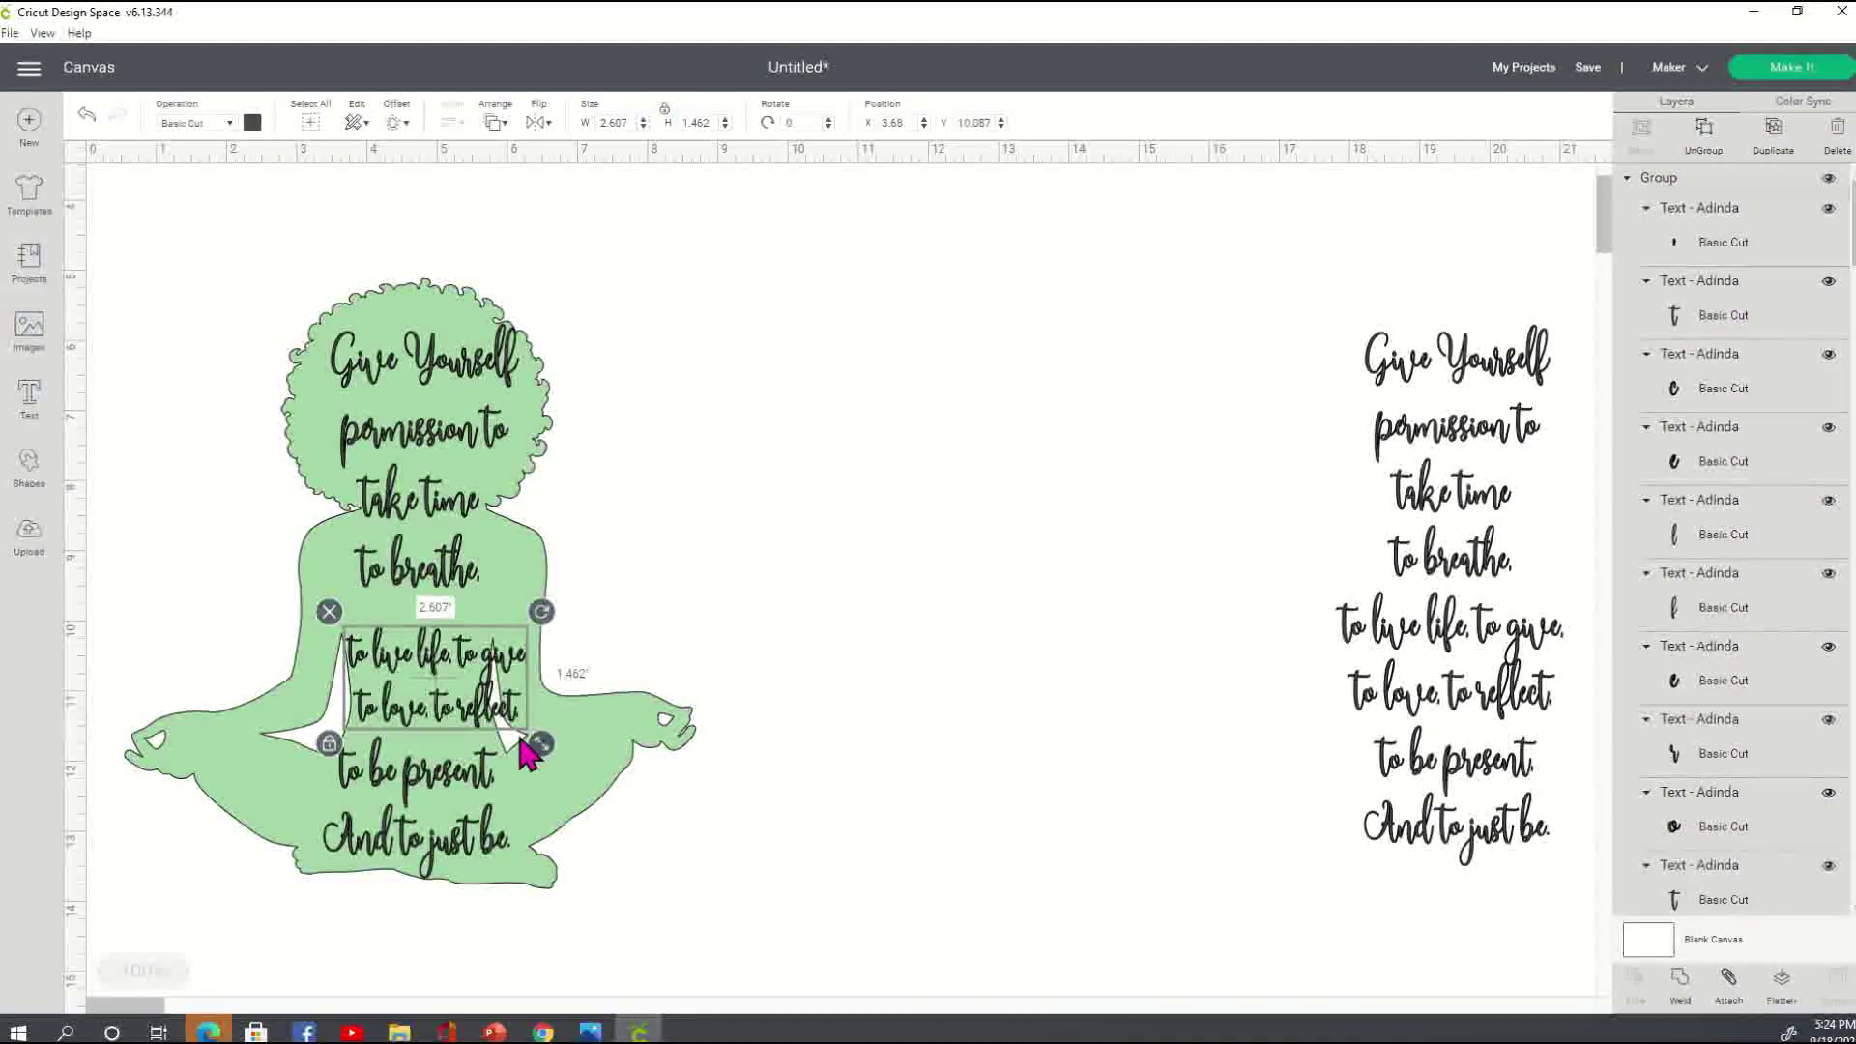
left_click_drag(481, 727, 470, 710)
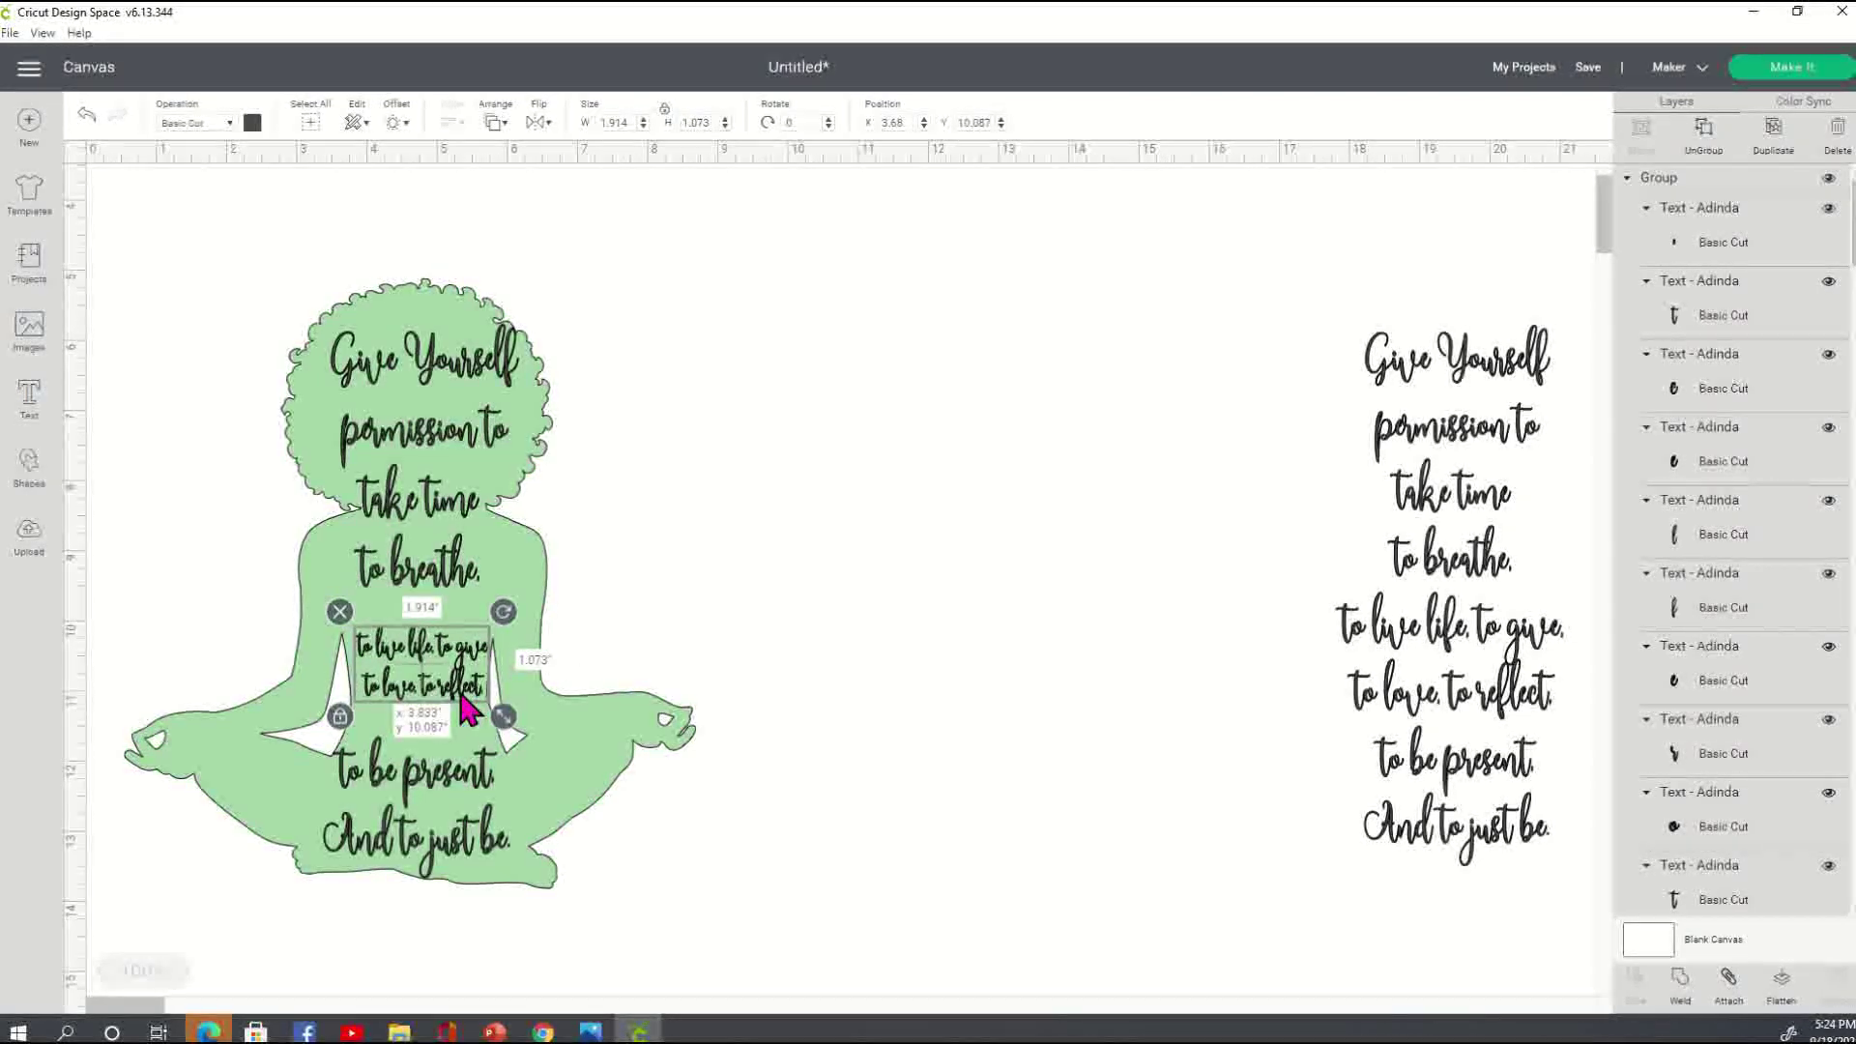
left_click(904, 677)
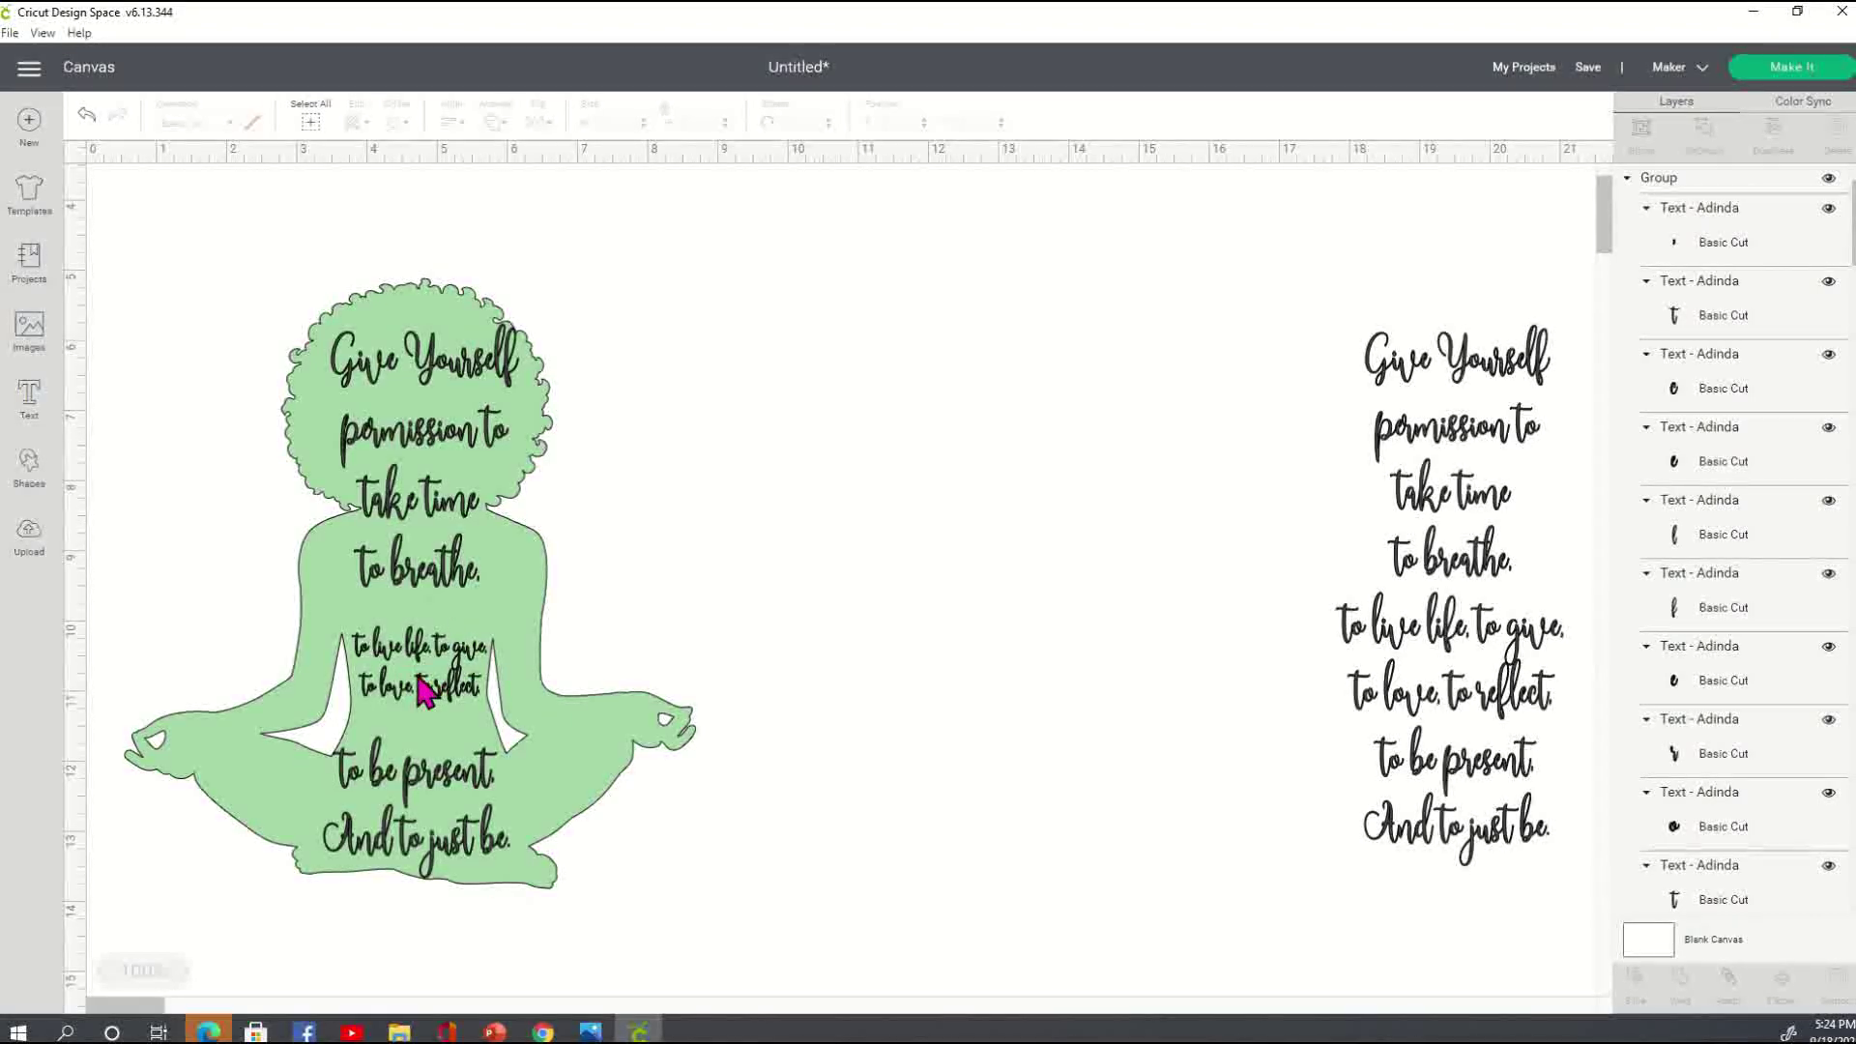
- Move the "to live life, to give, to love, to reflect," group off the torso and delete it
left_click_drag(572, 663, 1220, 642)
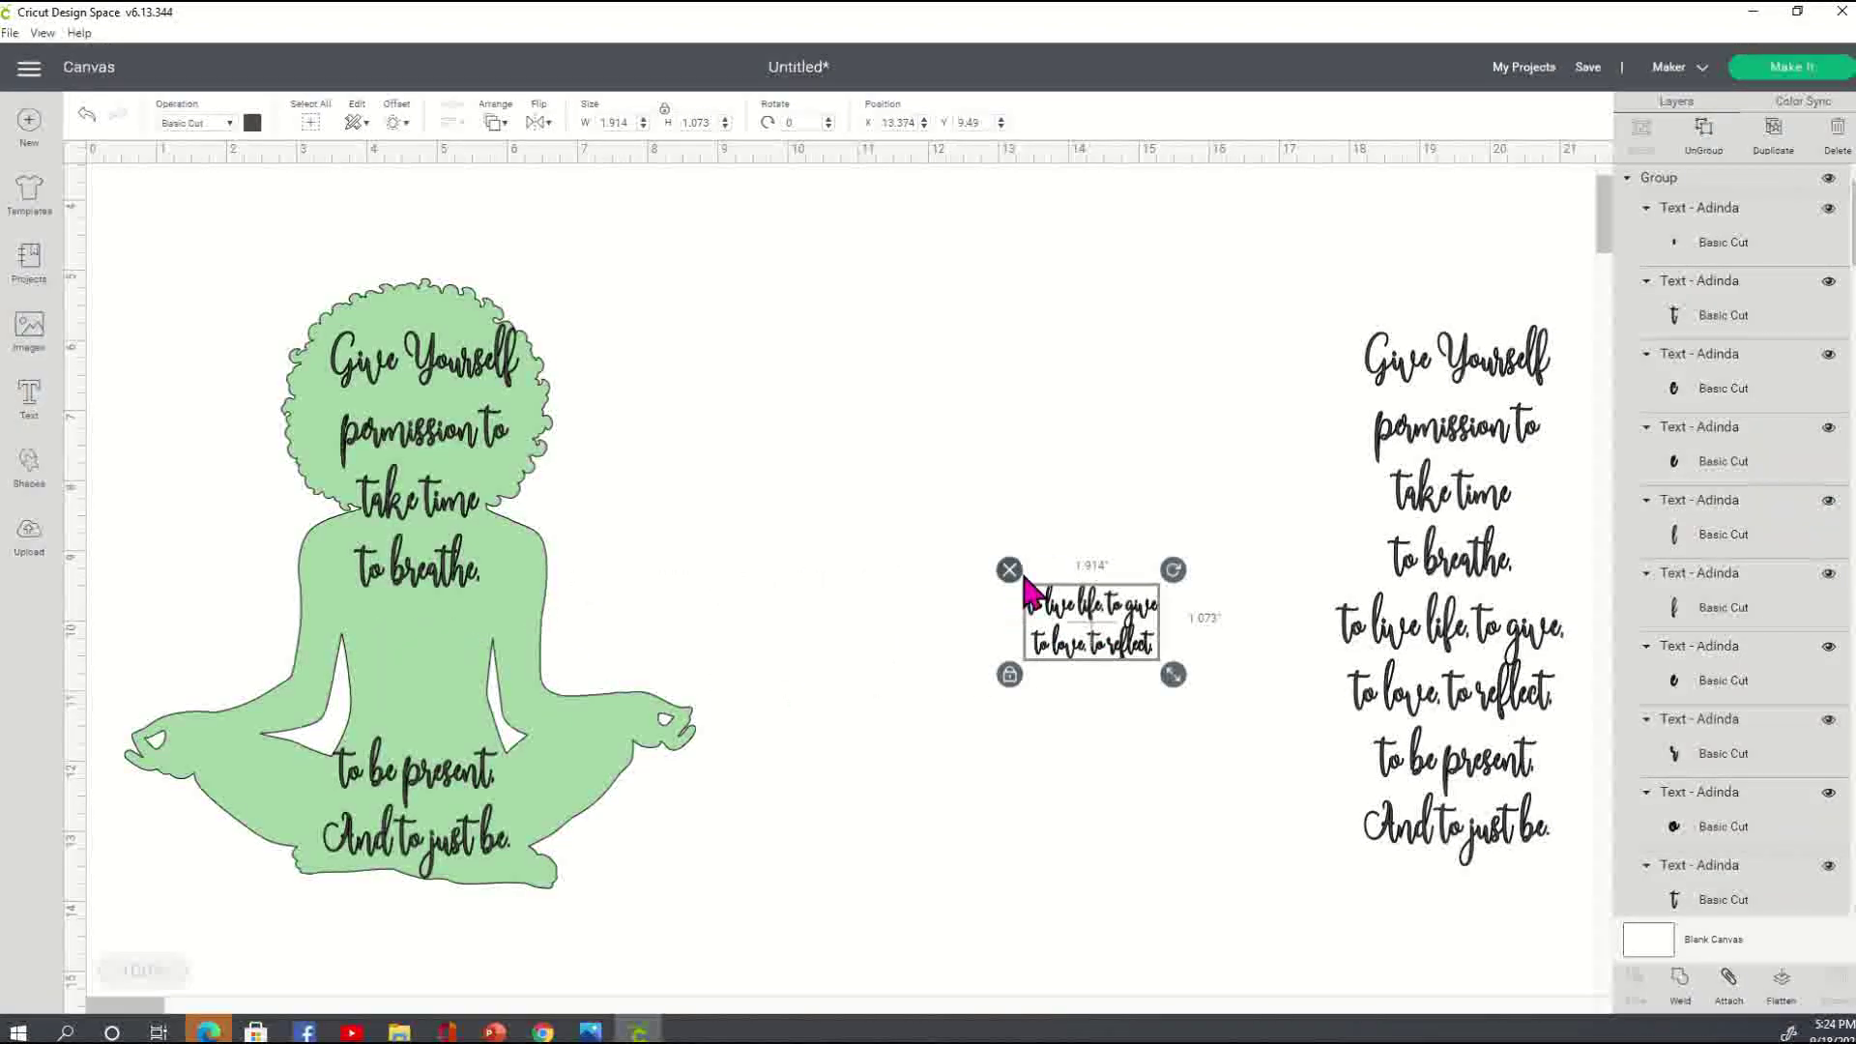
left_click(1008, 569)
- Ungroup the "to be present, And to just be." lines beside the figure and group "And to just be." on its own
left_click_drag(440, 848, 967, 584)
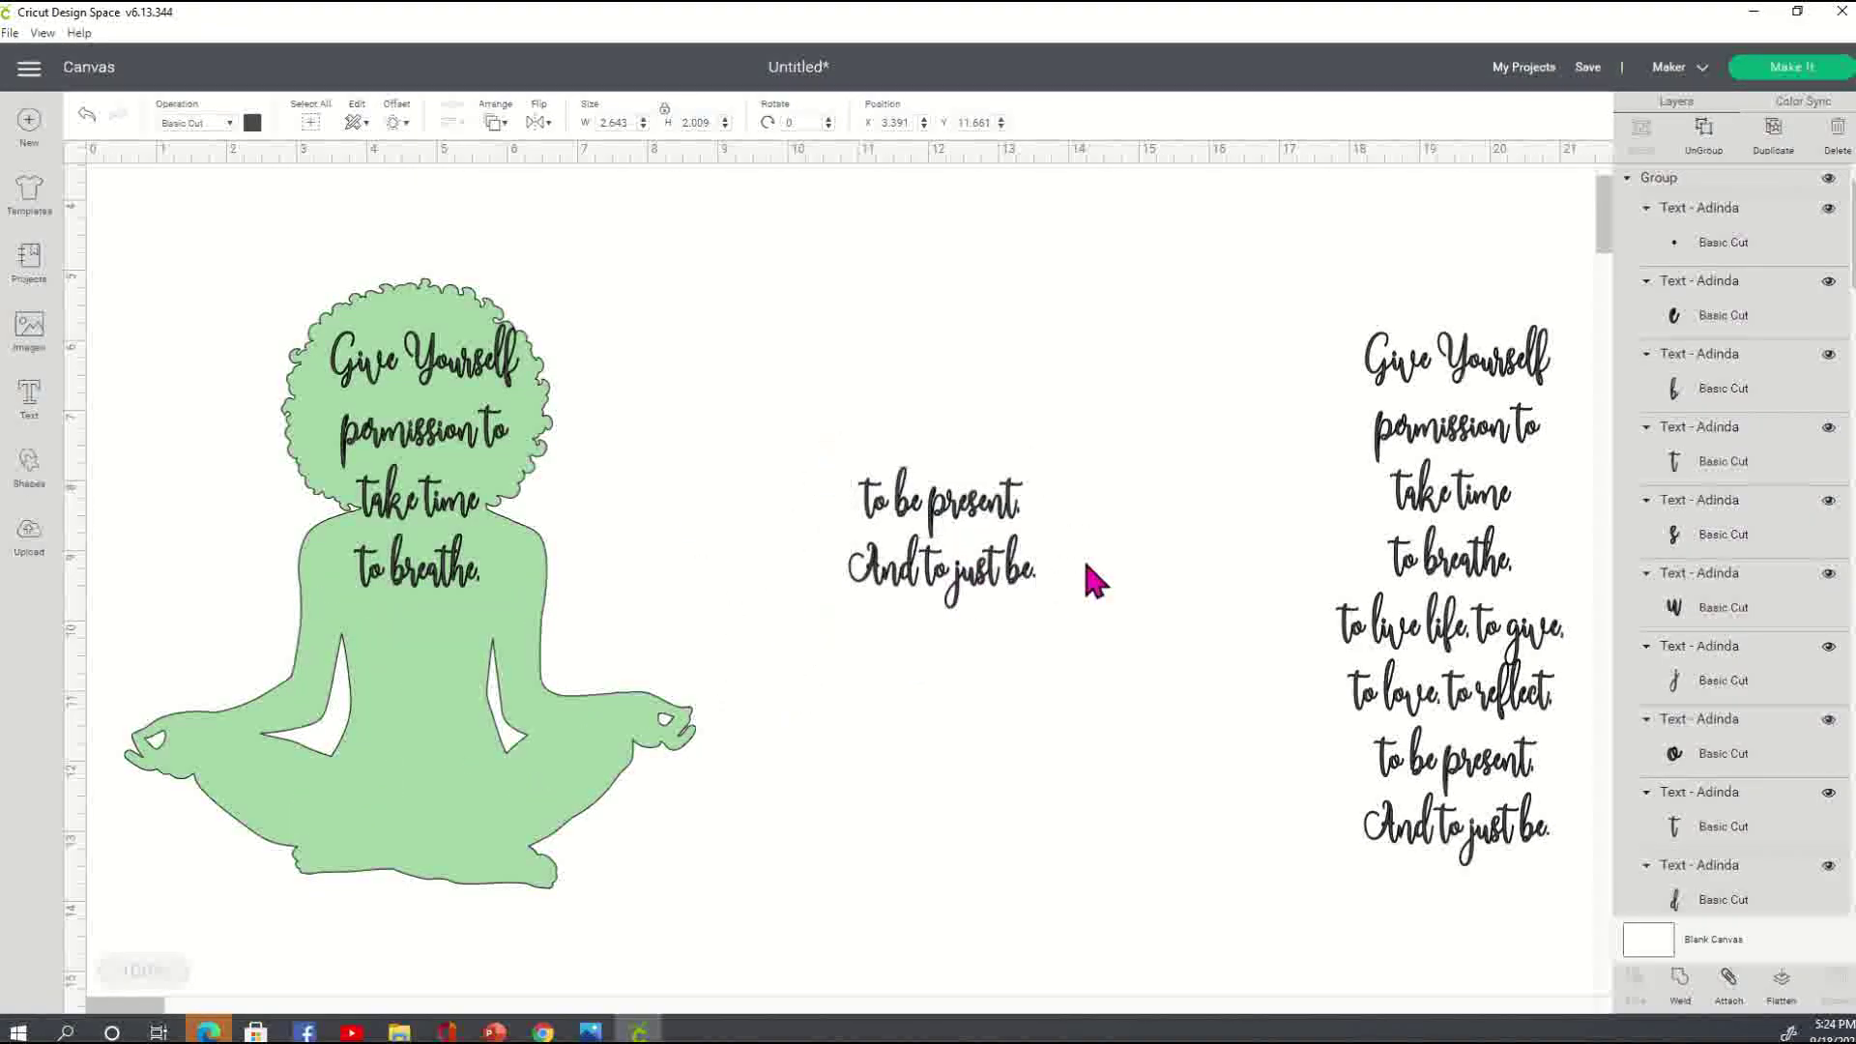
left_click(1719, 145)
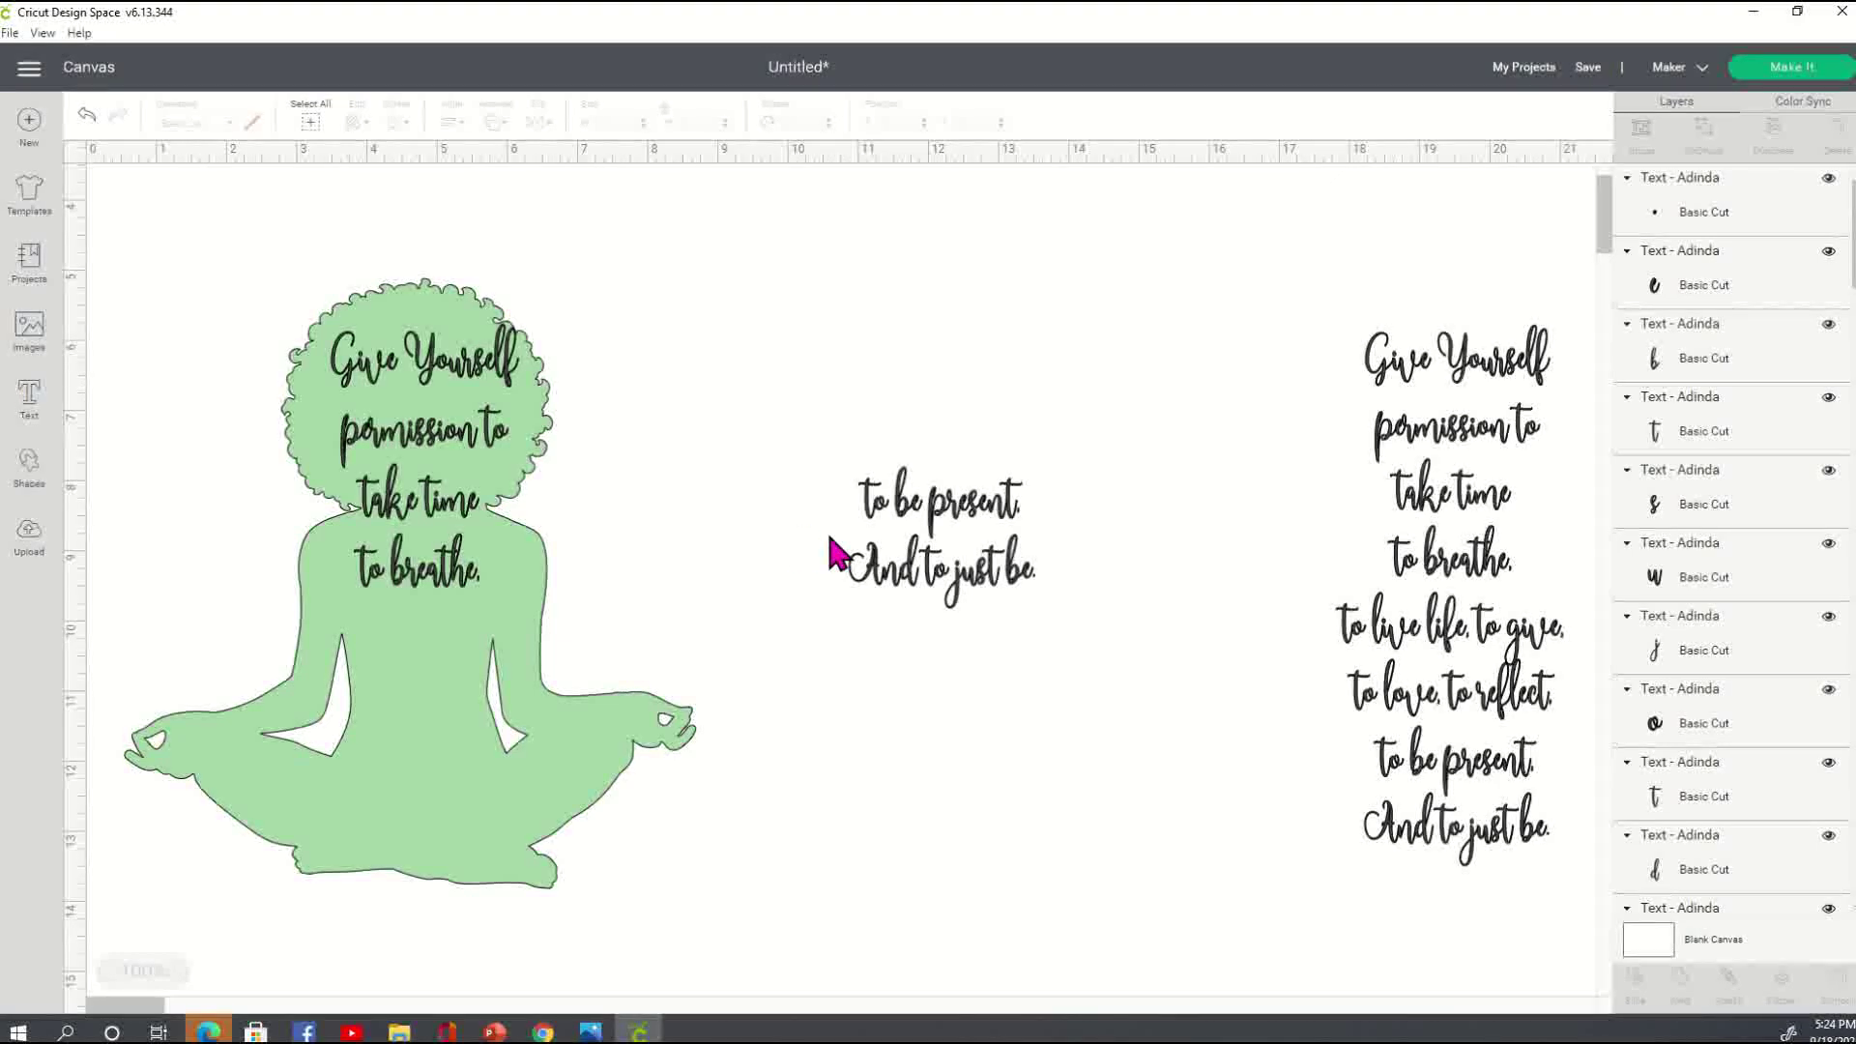
left_click_drag(831, 541, 1202, 629)
left_click(1156, 518)
left_click_drag(981, 633, 847, 553)
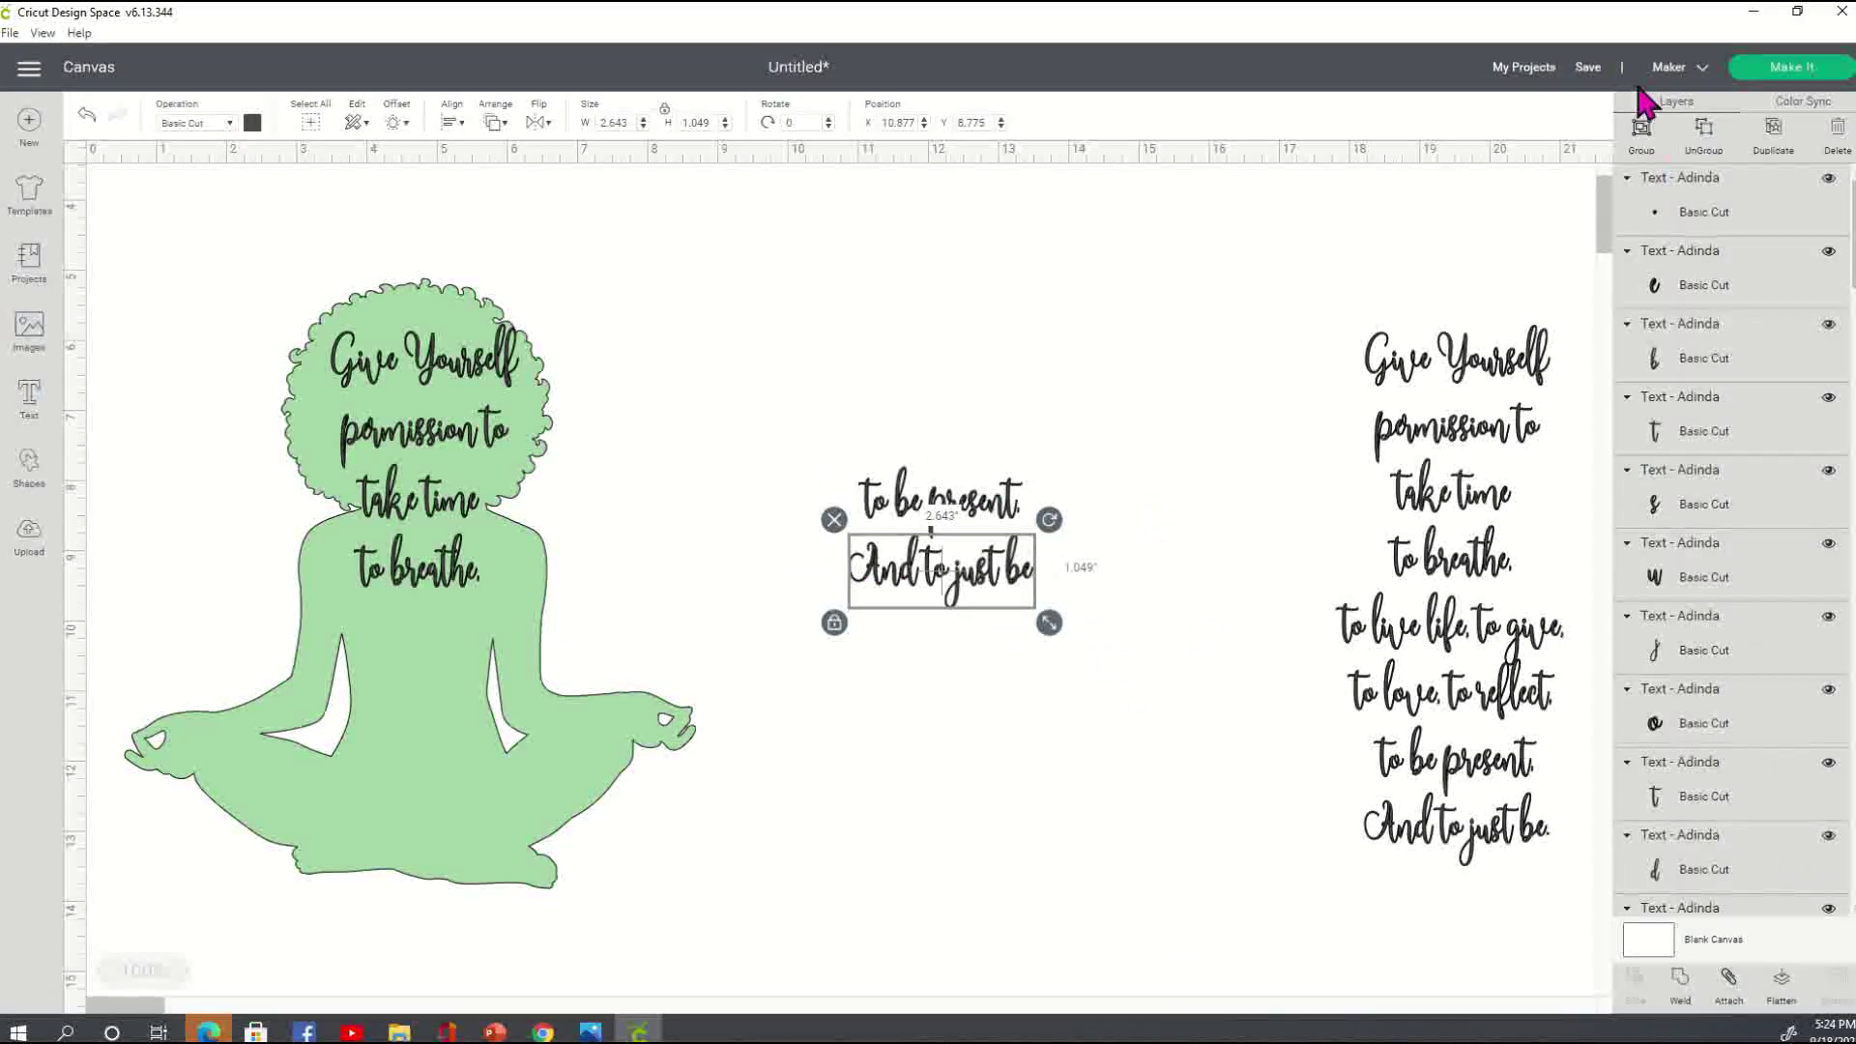
left_click(1641, 146)
- Move the "And to just be." group onto the figure's lap at about X 3.36, Y 12.14
left_click_drag(1000, 493, 790, 493)
left_click(1126, 532)
left_click_drag(1011, 576, 479, 817)
left_click(1246, 683)
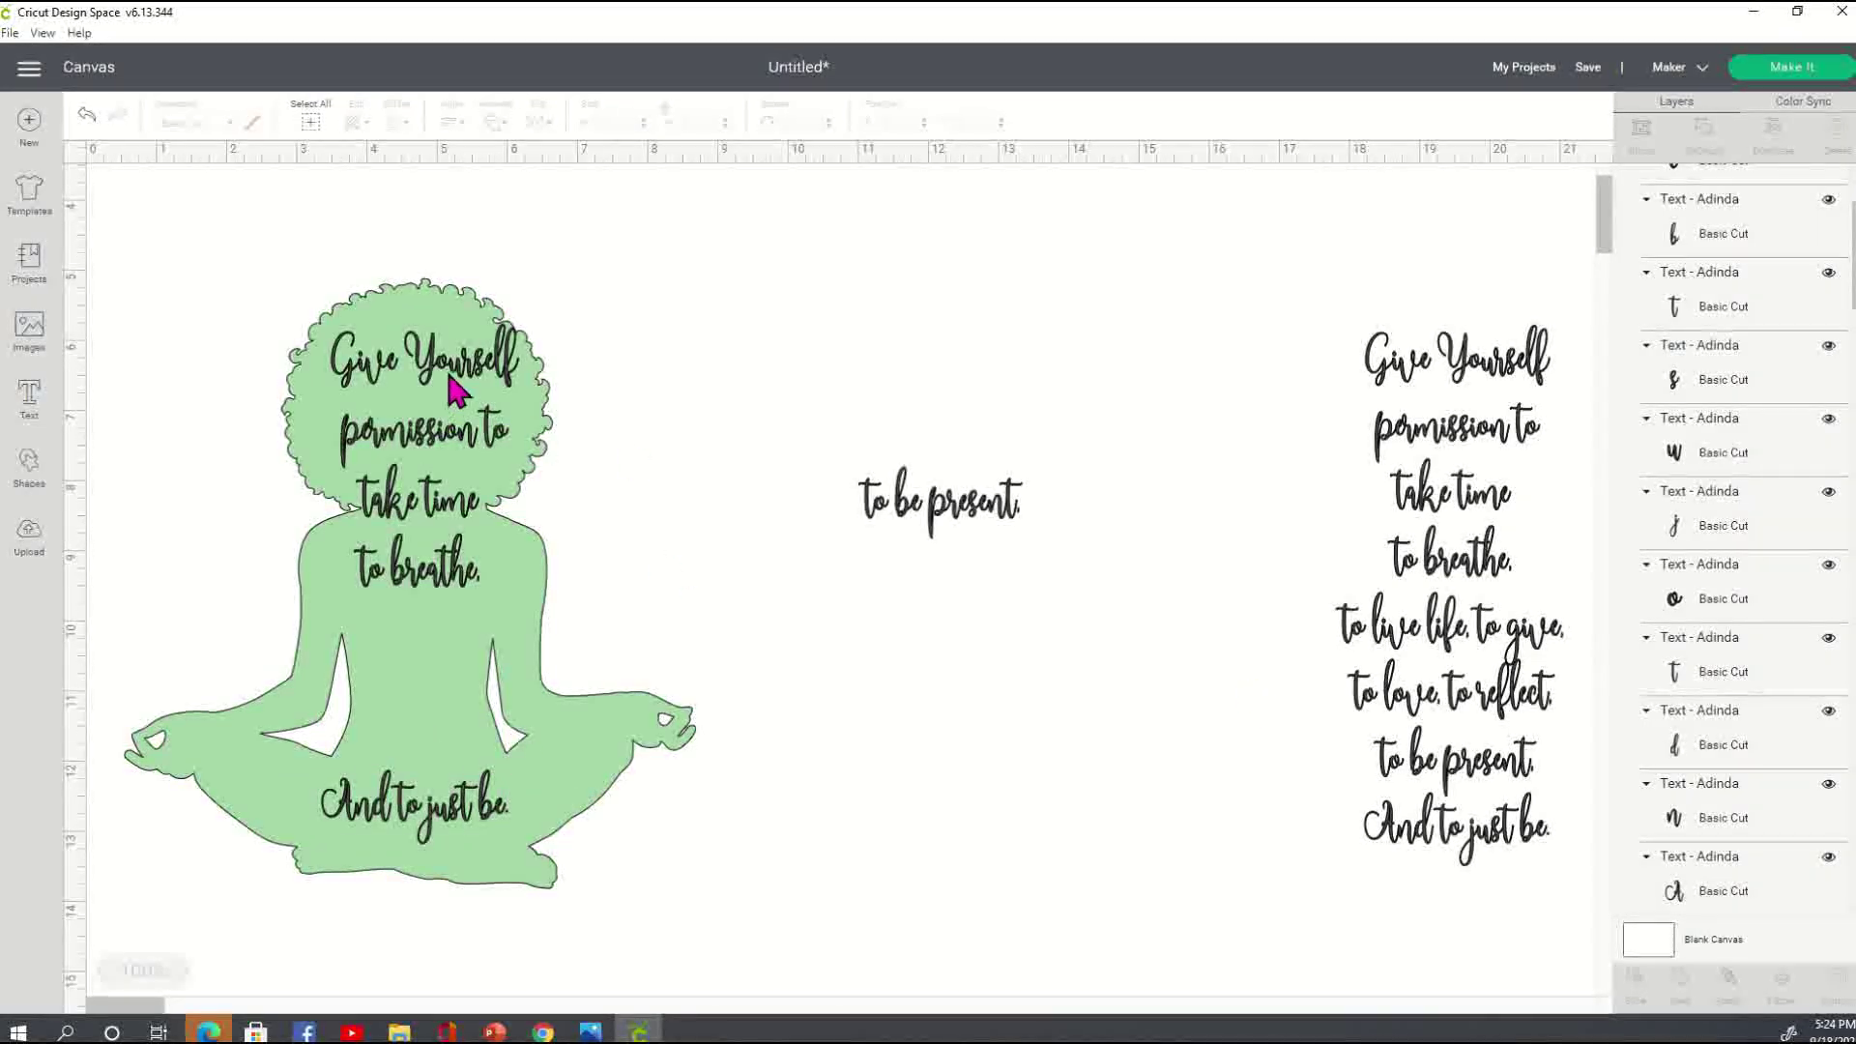
- Group the "to be present," letters and fit them on the torso under "to breathe," at about 1.97" wide
left_click(895, 502)
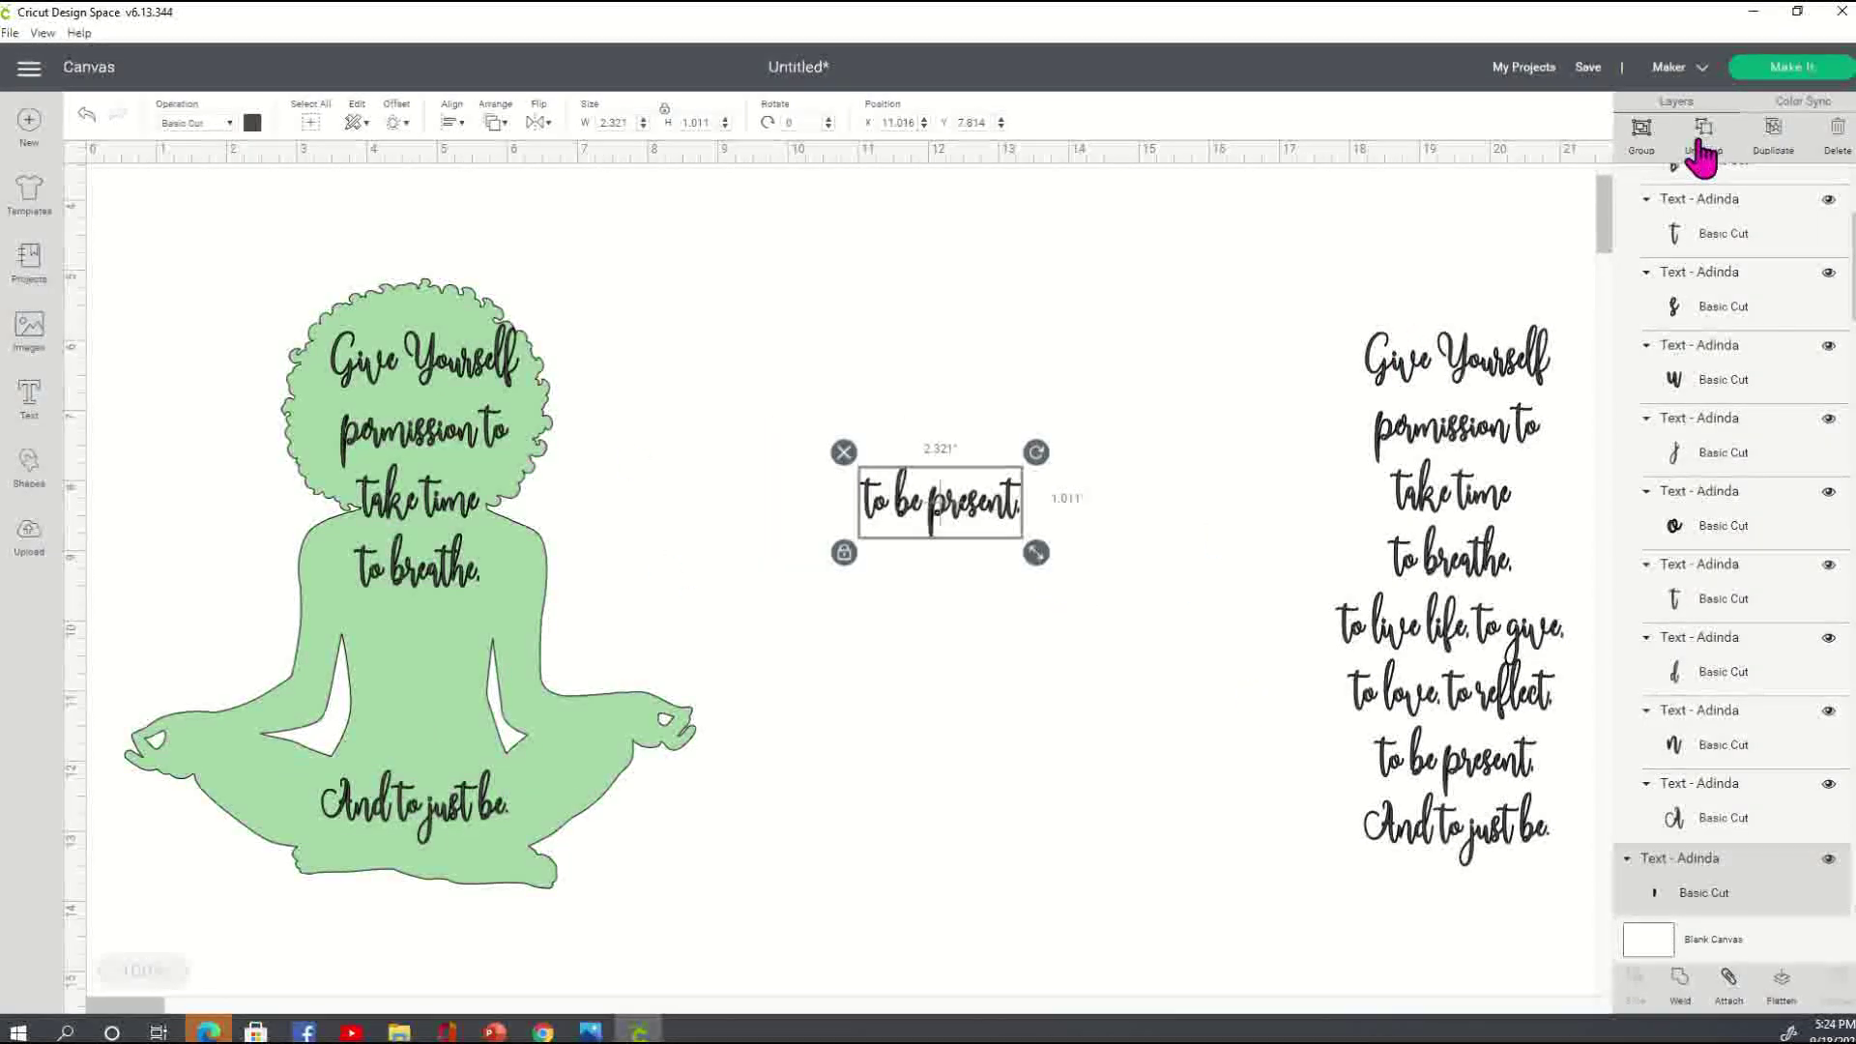
left_click(1651, 155)
left_click_drag(982, 526, 465, 650)
left_click(882, 716)
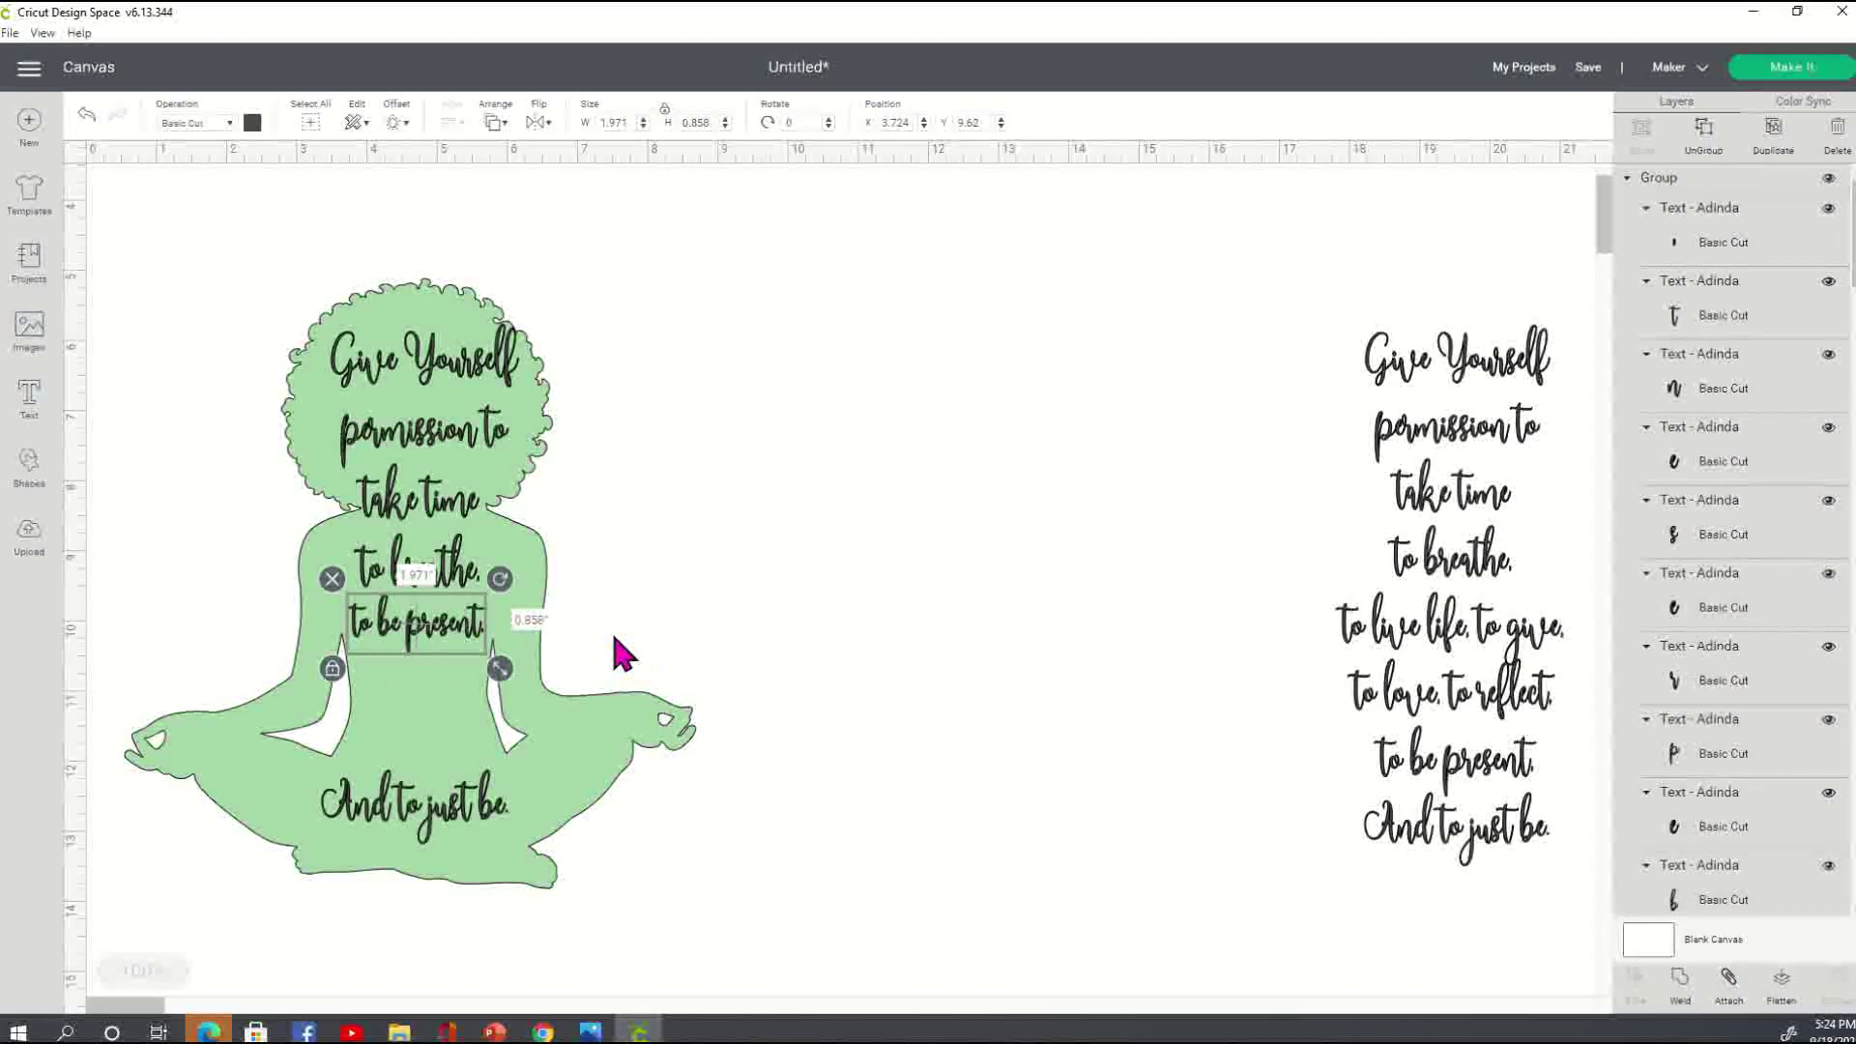
left_click(910, 596)
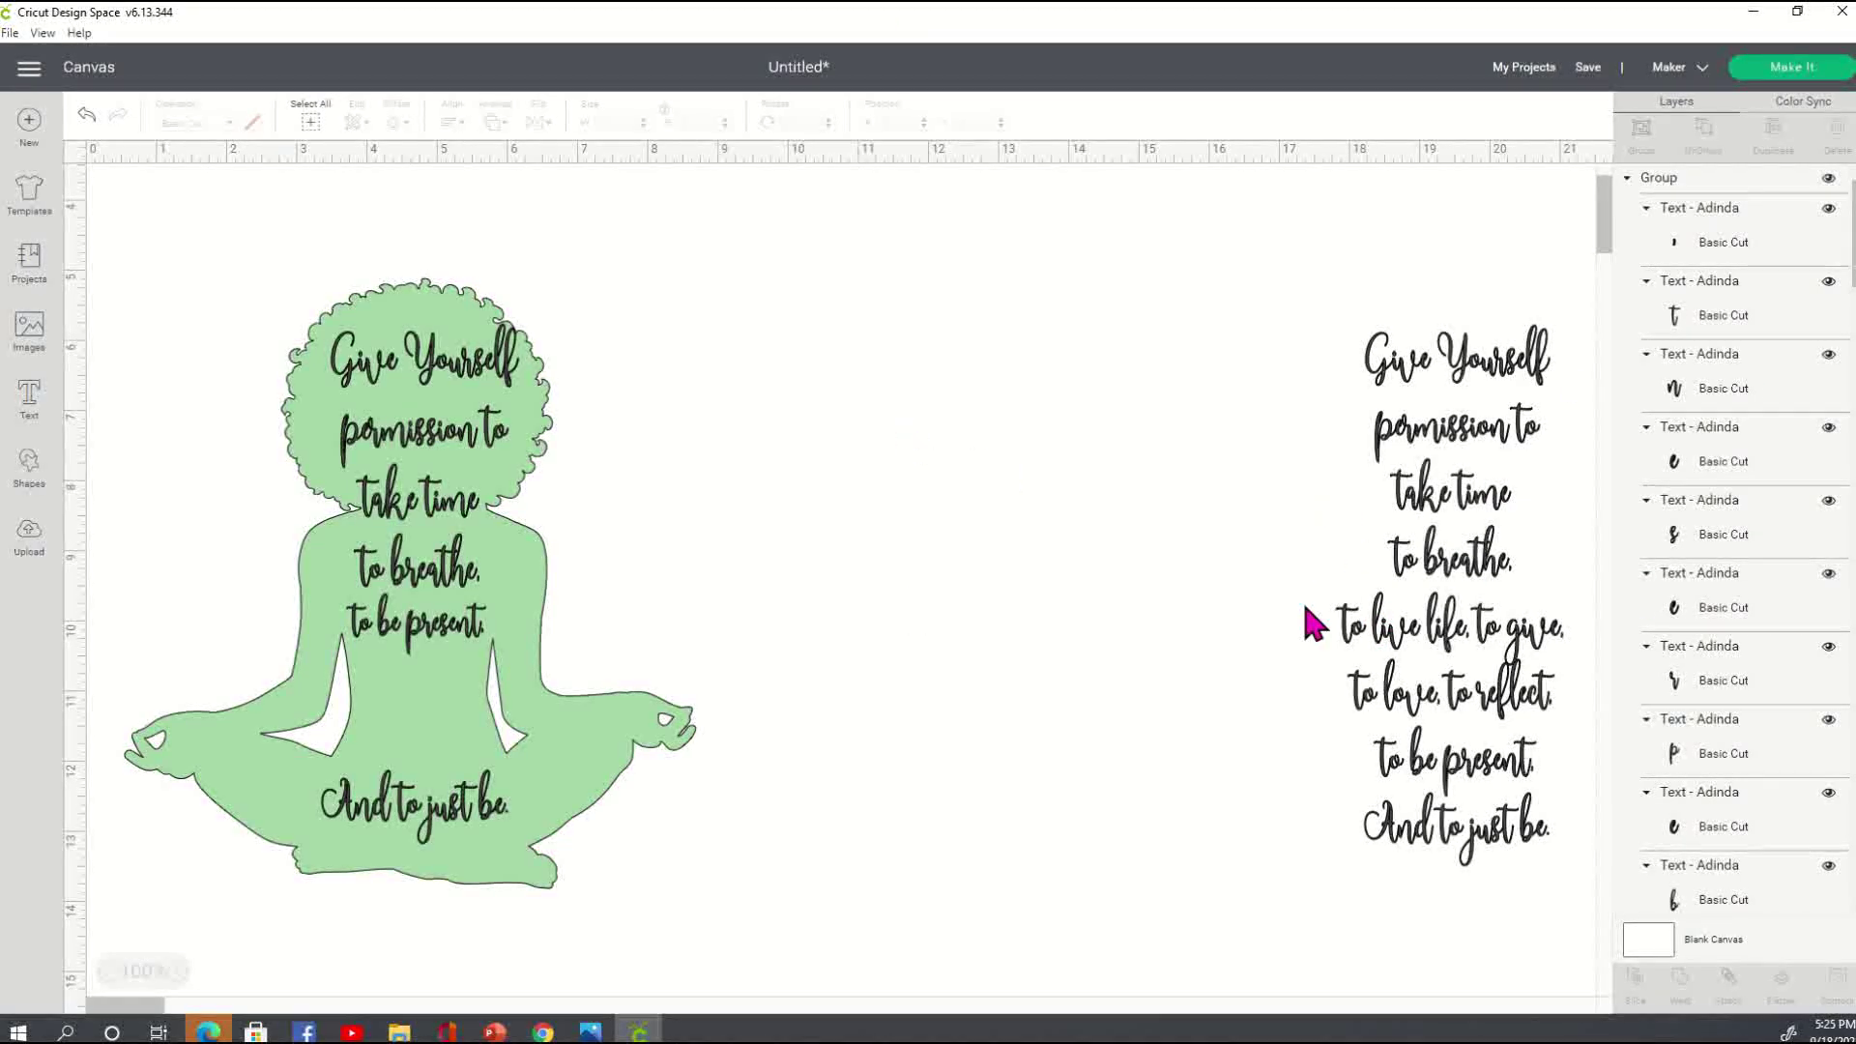
- Ungroup the full quote copy beside the figure into separate letters
left_click_drag(1270, 250, 1599, 906)
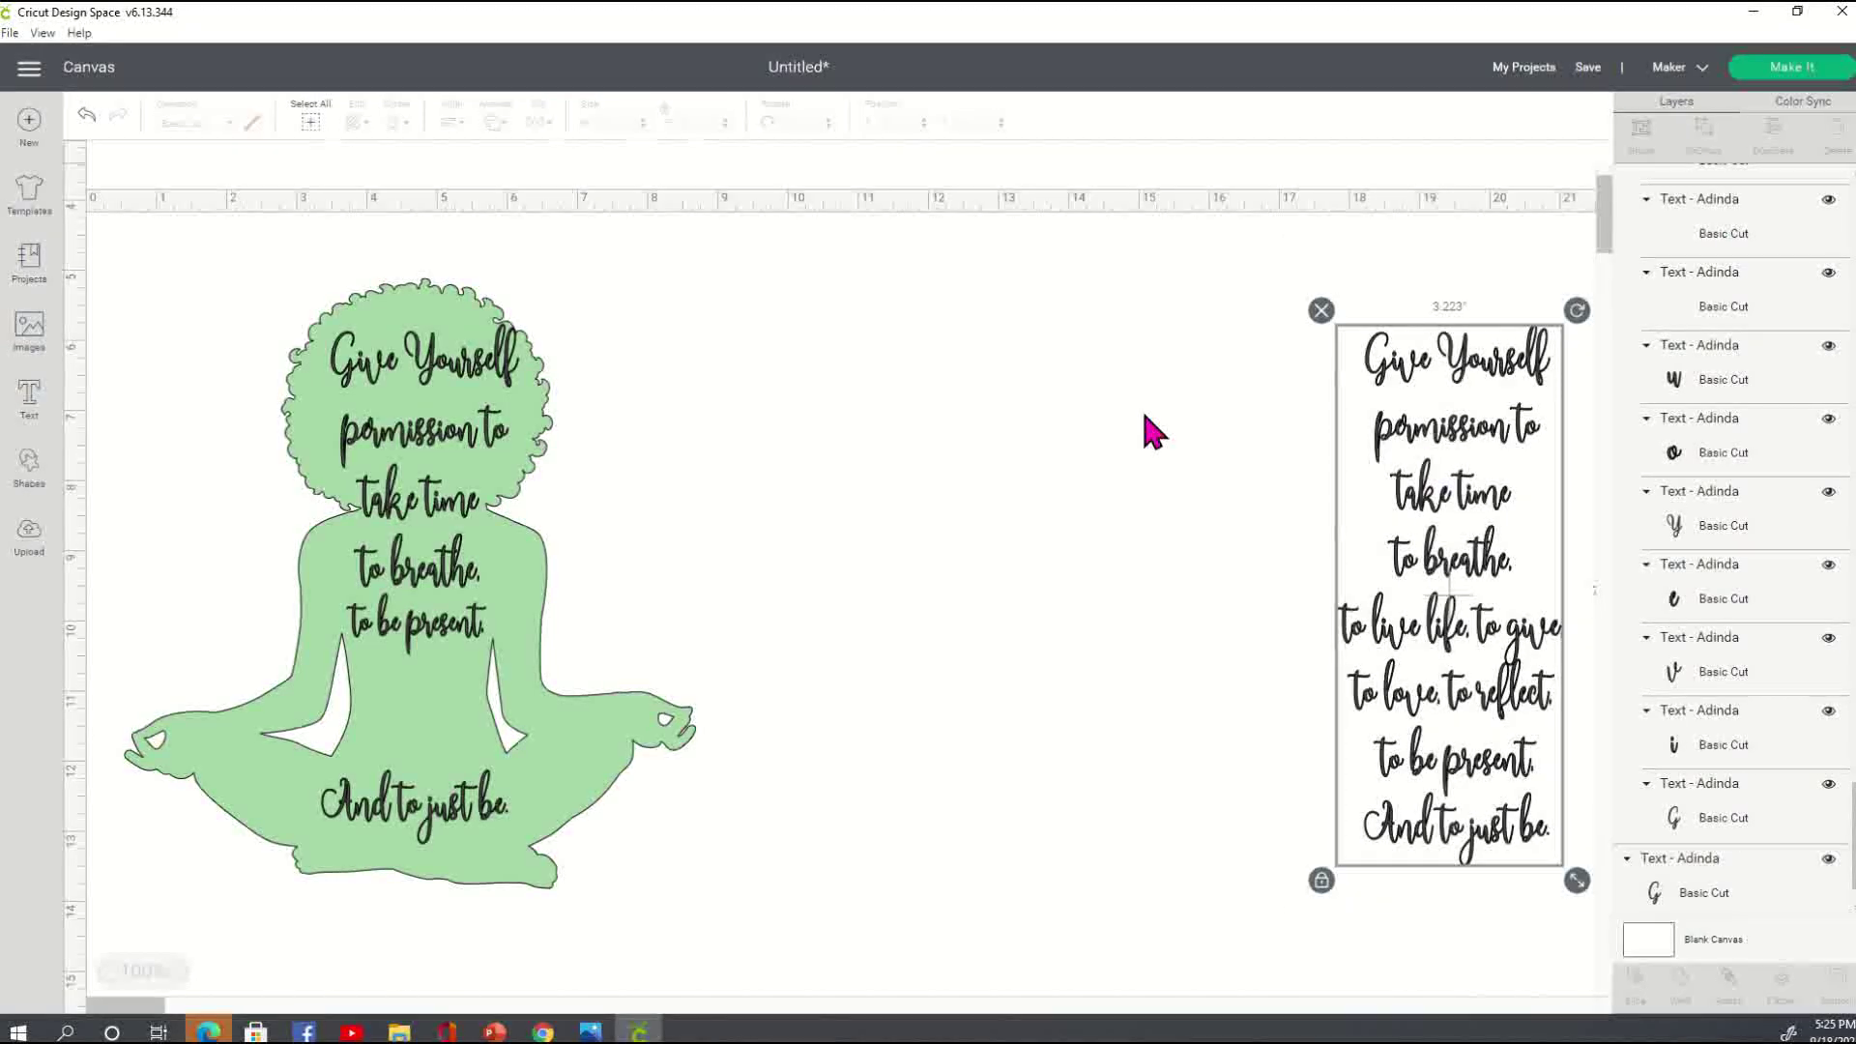
left_click(1063, 537)
left_click_drag(1312, 573, 1471, 660)
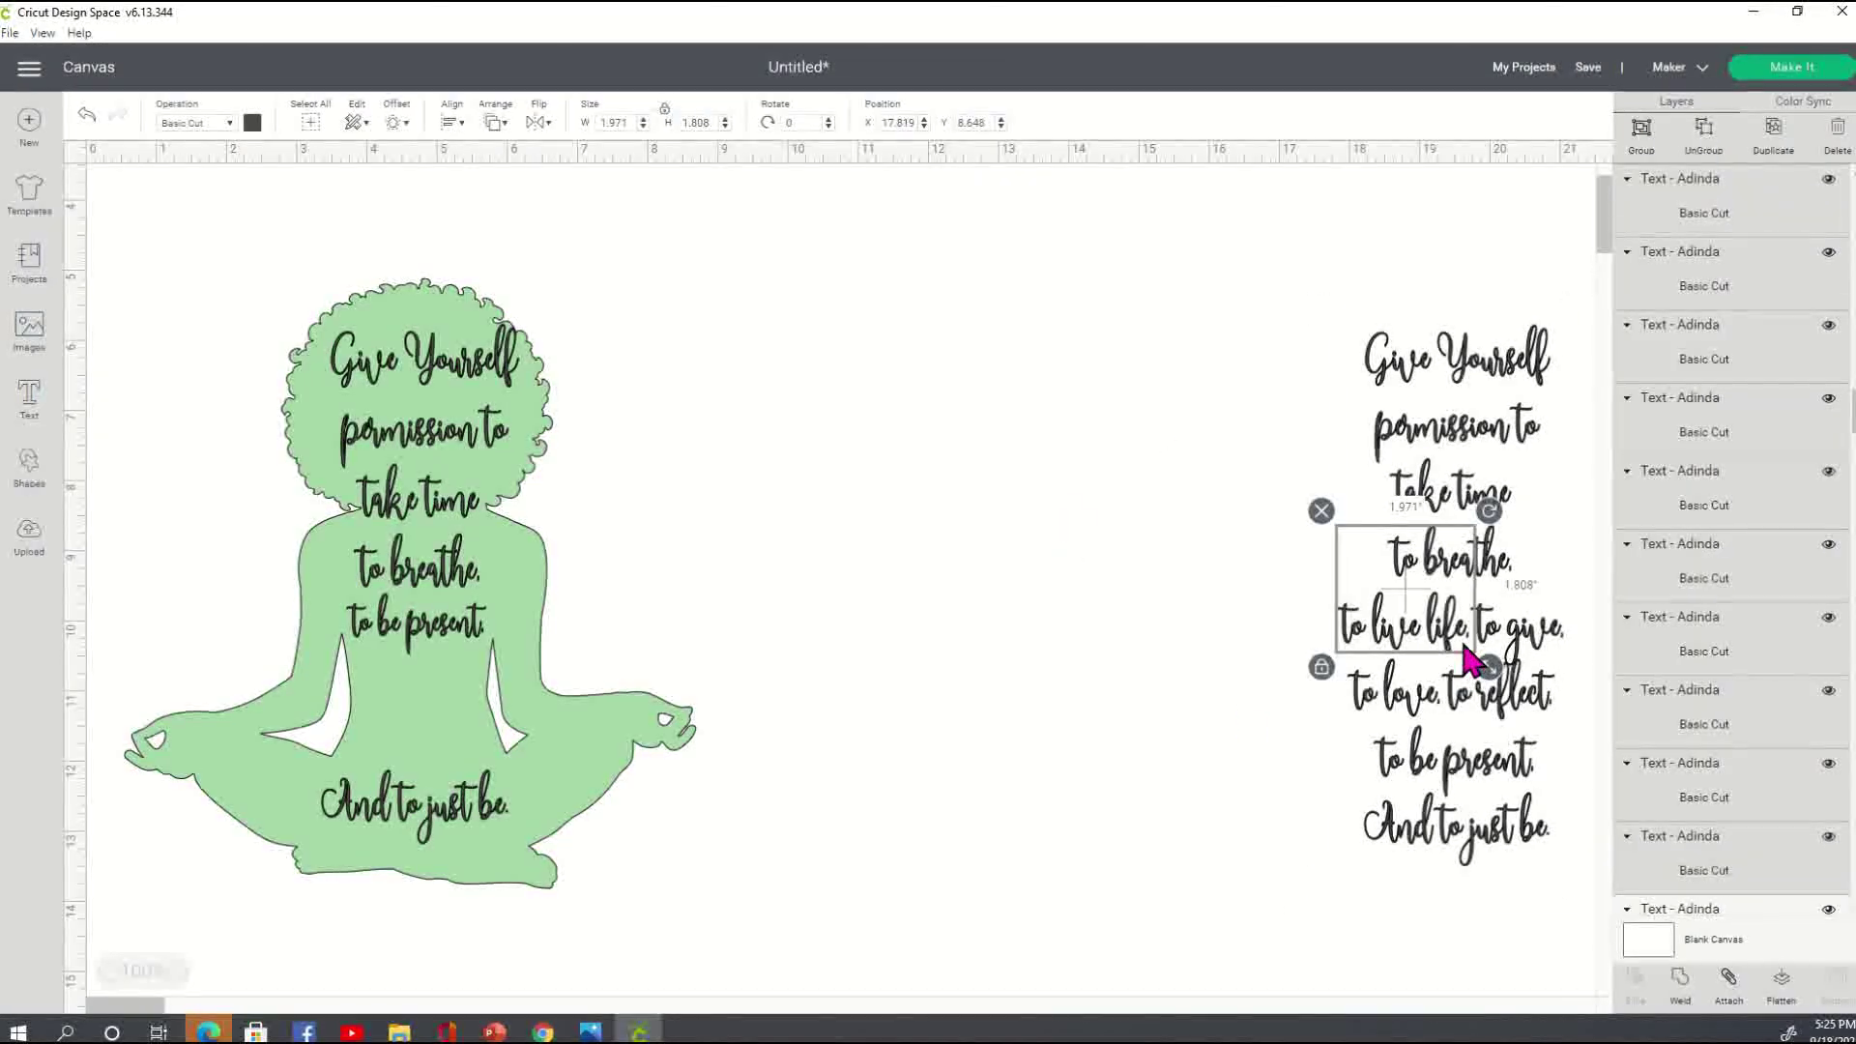
left_click(1322, 673)
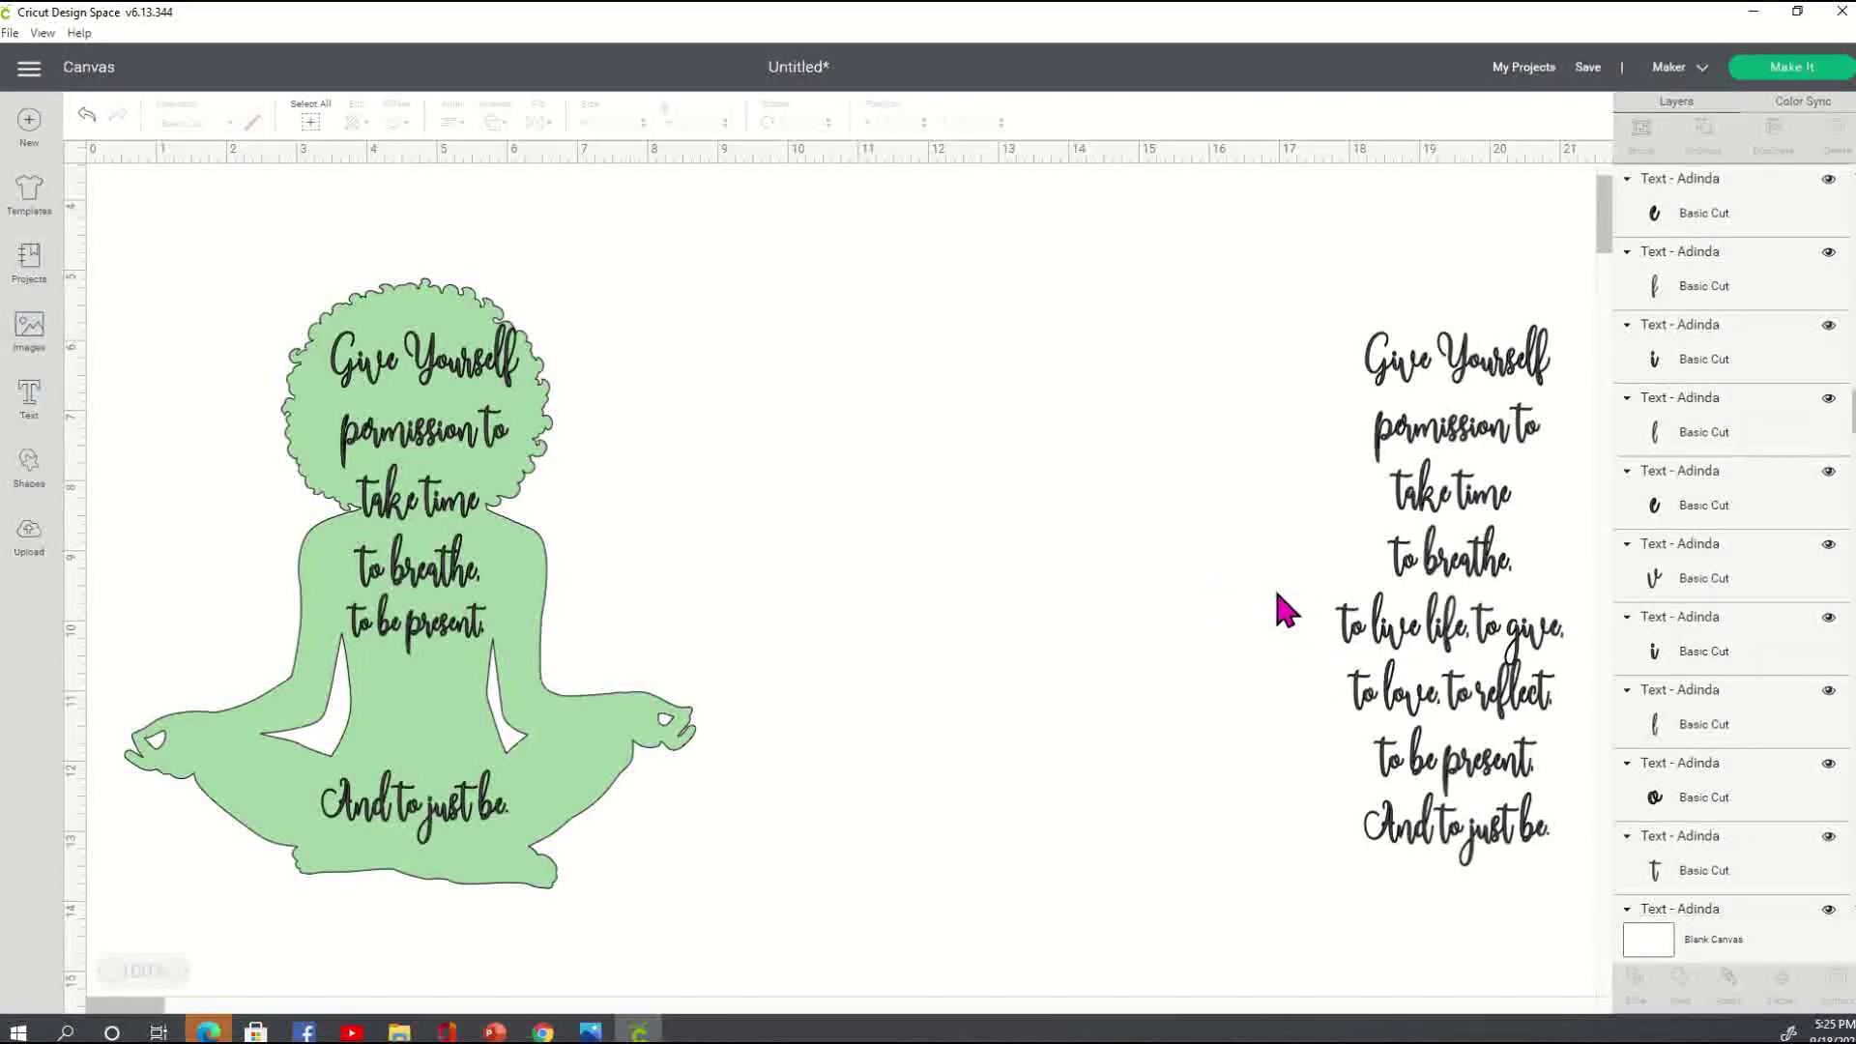
left_click_drag(1428, 648, 1440, 650)
left_click(1293, 628)
left_click(1344, 633)
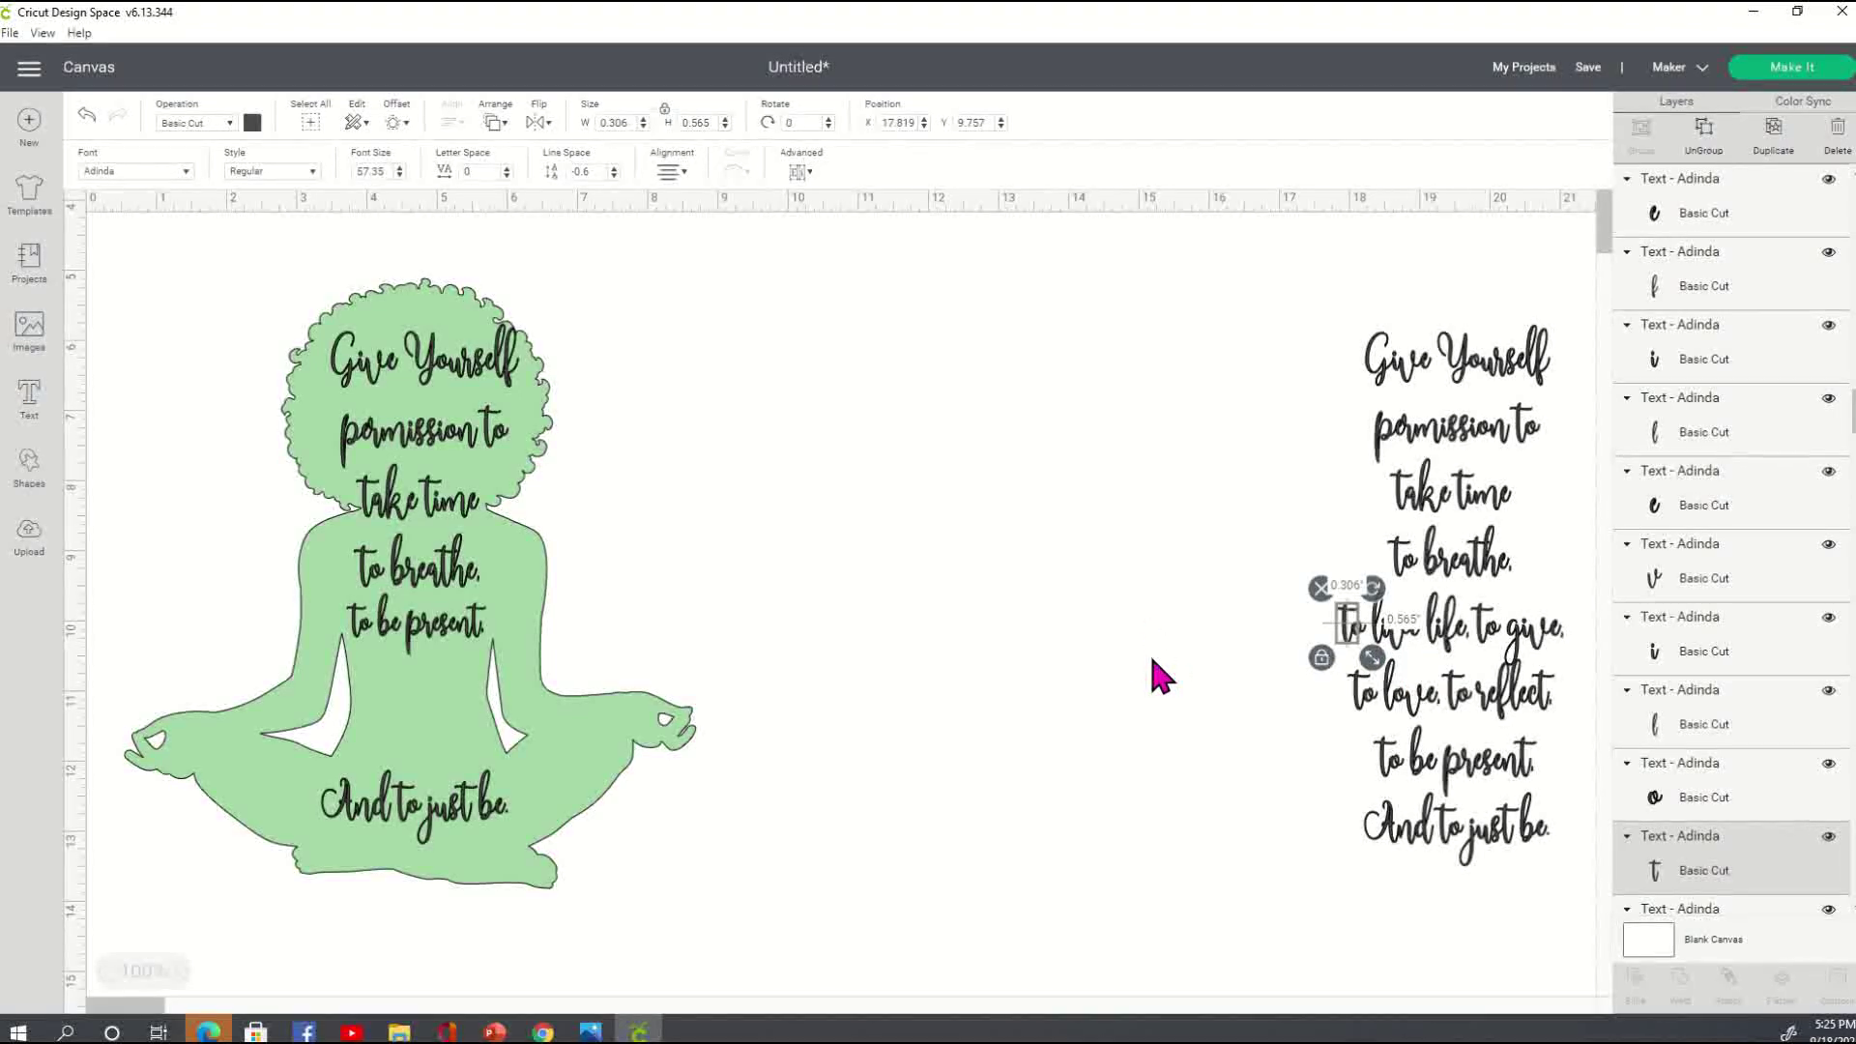
left_click(1373, 646, "shift")
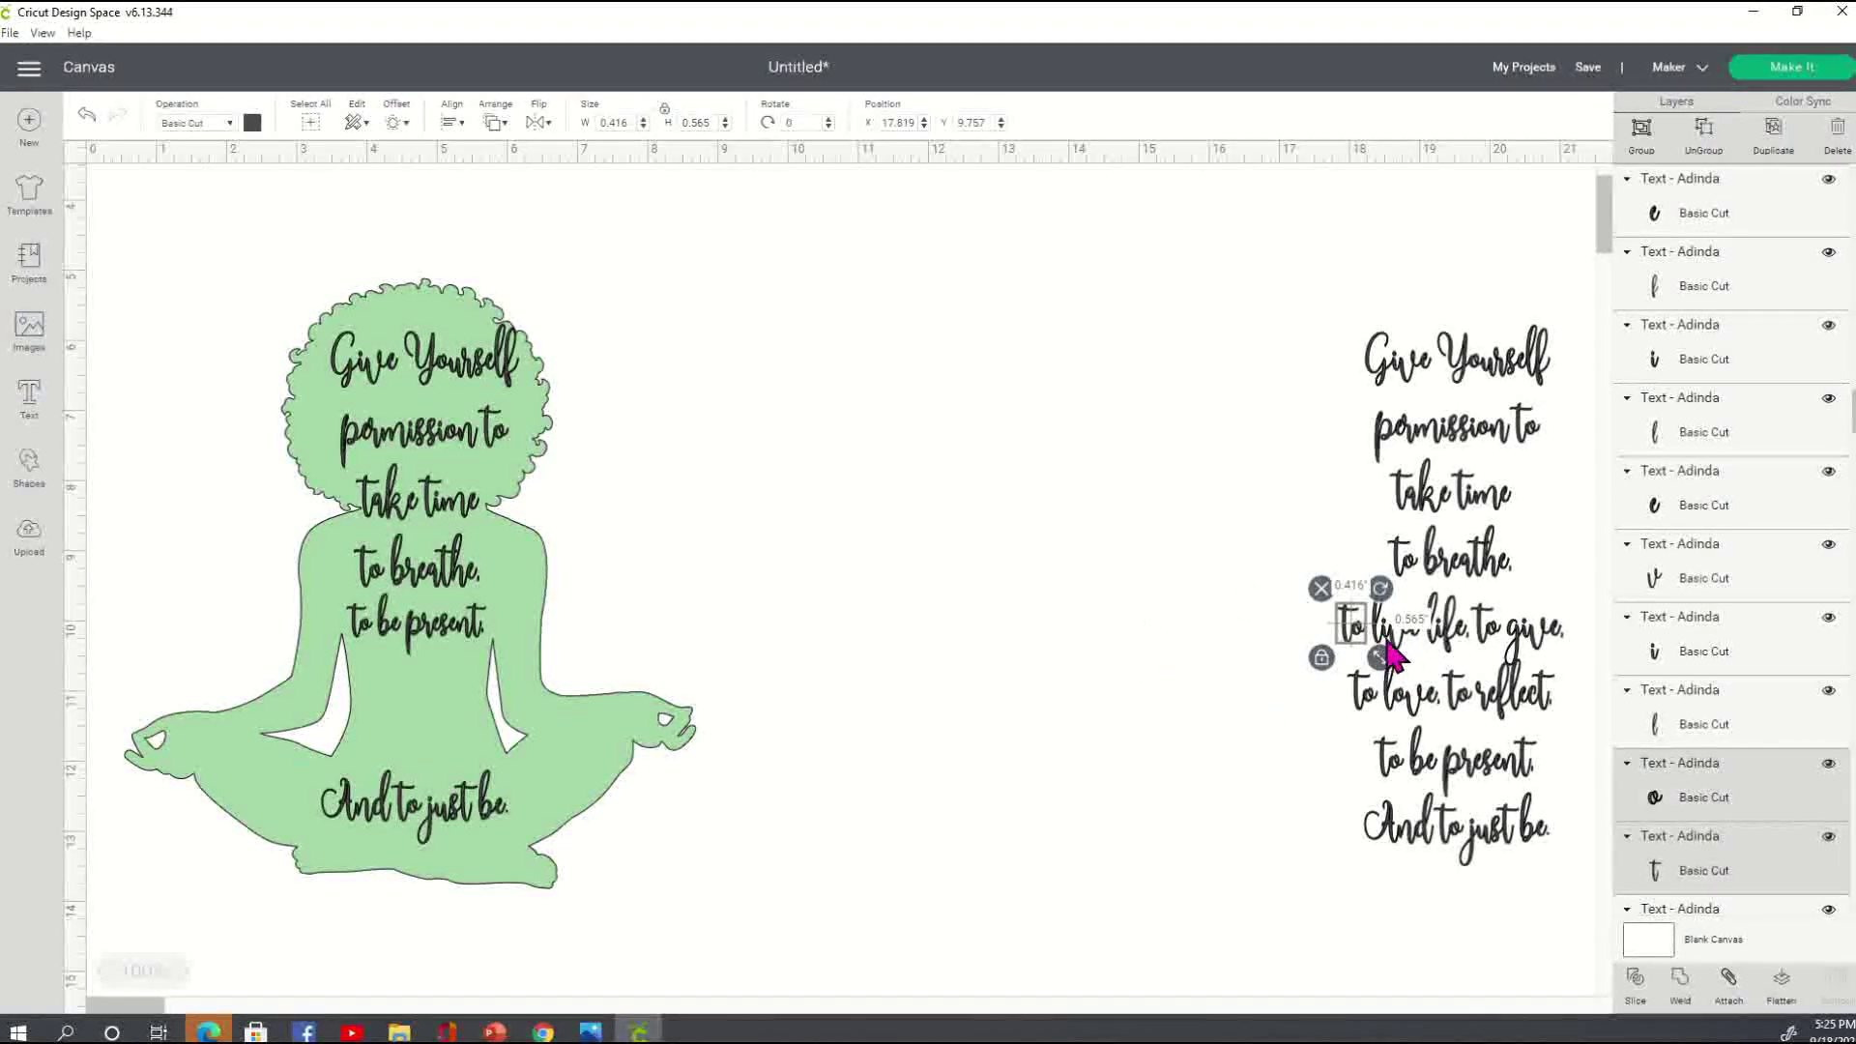
left_click(1385, 633, "shift")
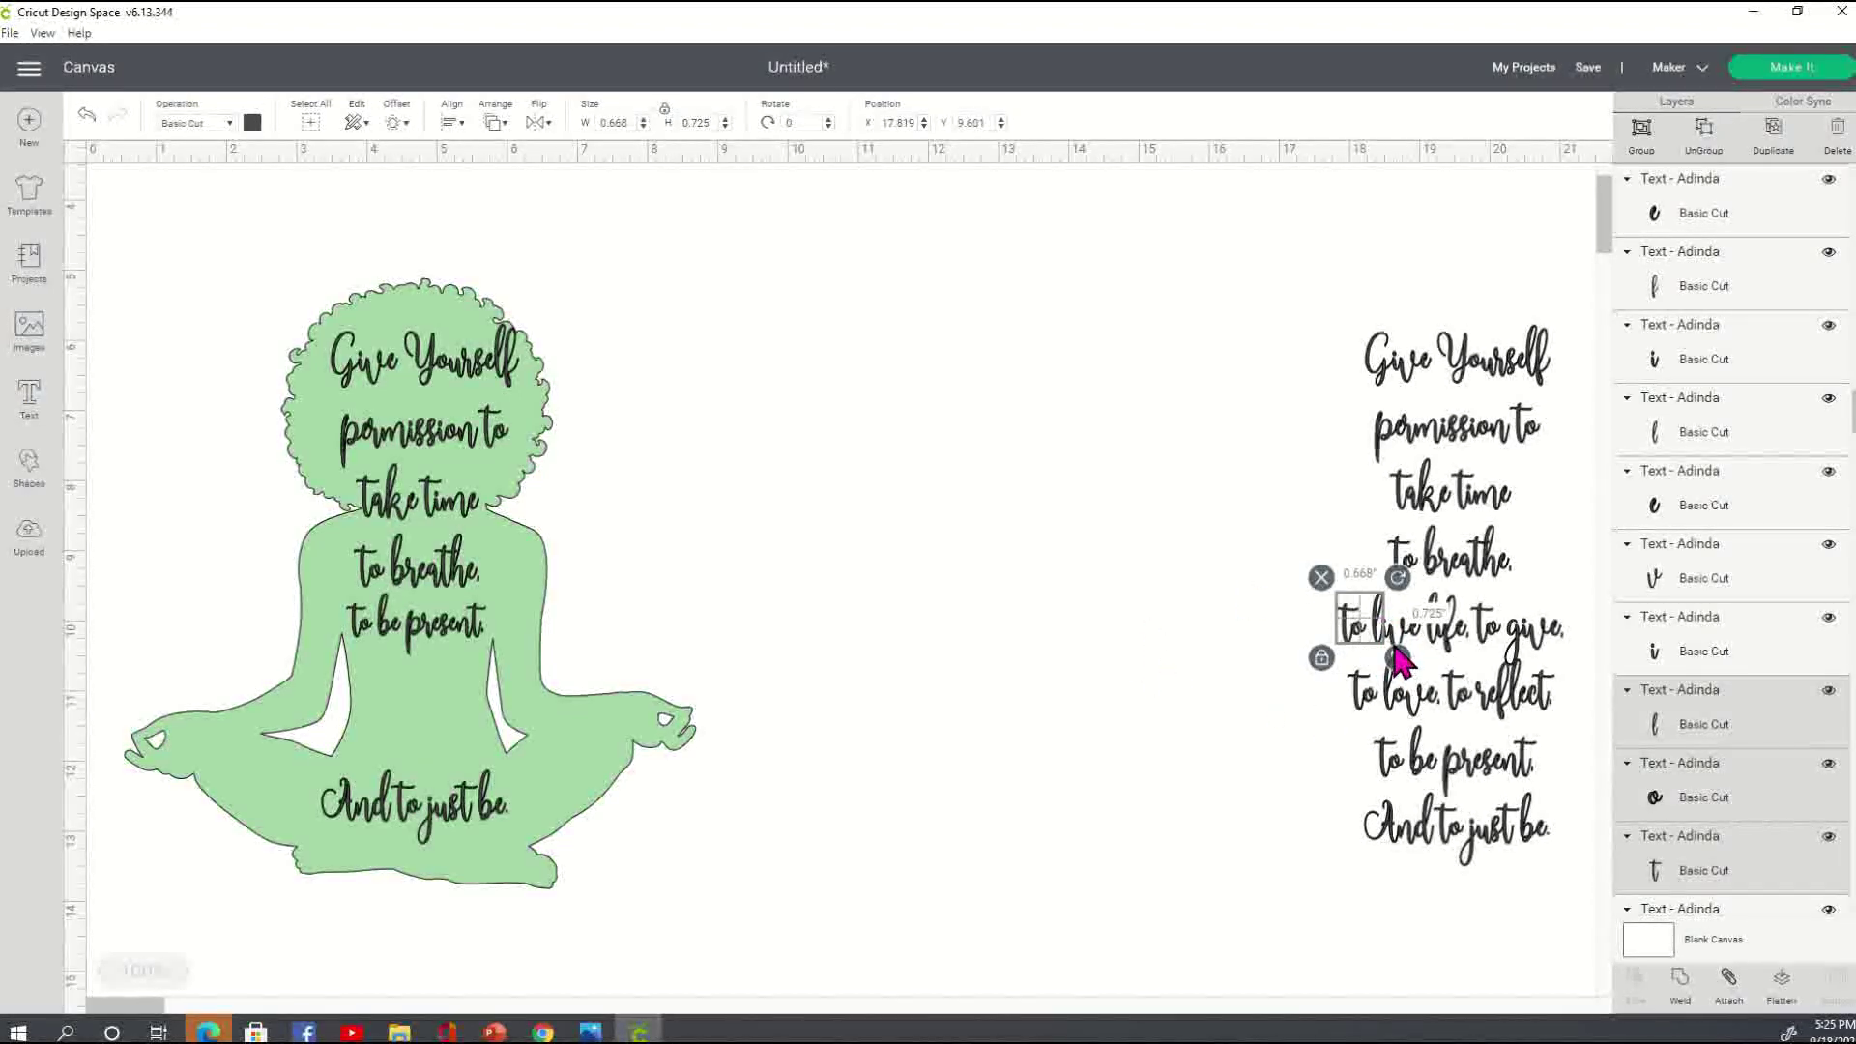
left_click(1390, 640, "shift")
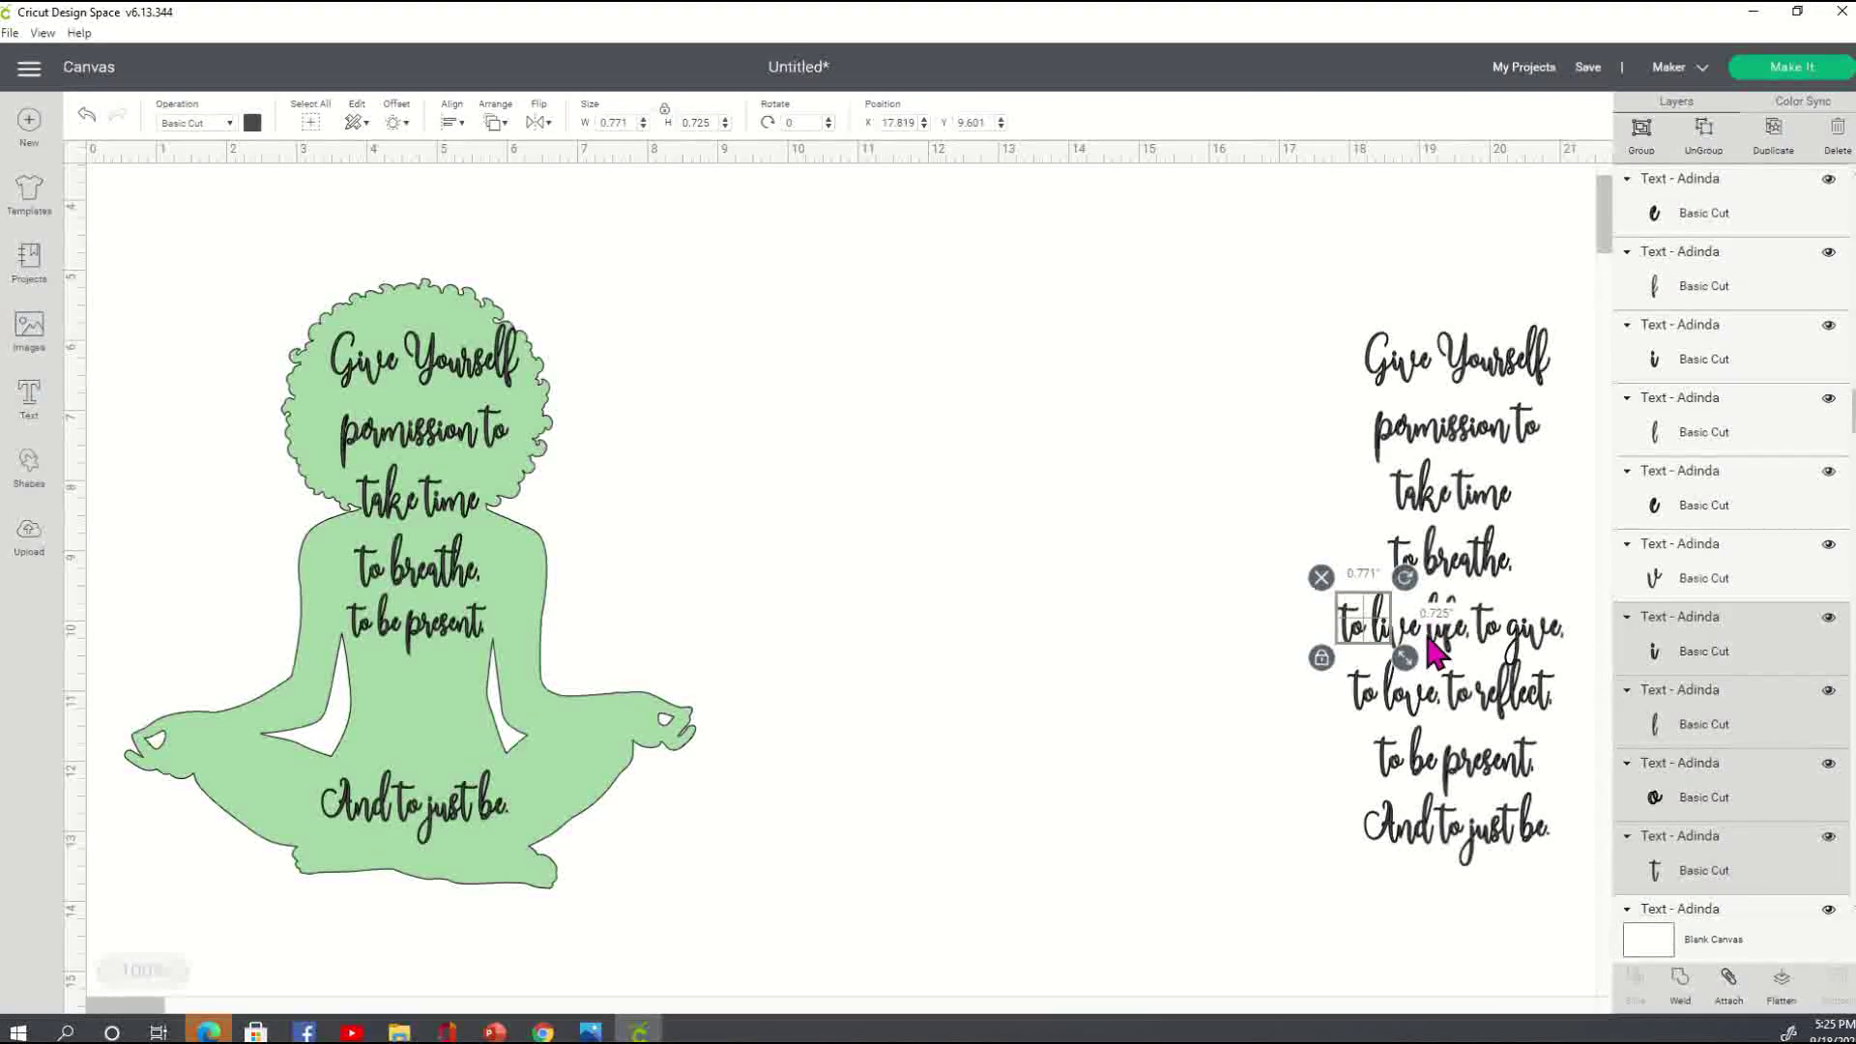
left_click(1414, 636, "shift")
left_click(1417, 647, "shift")
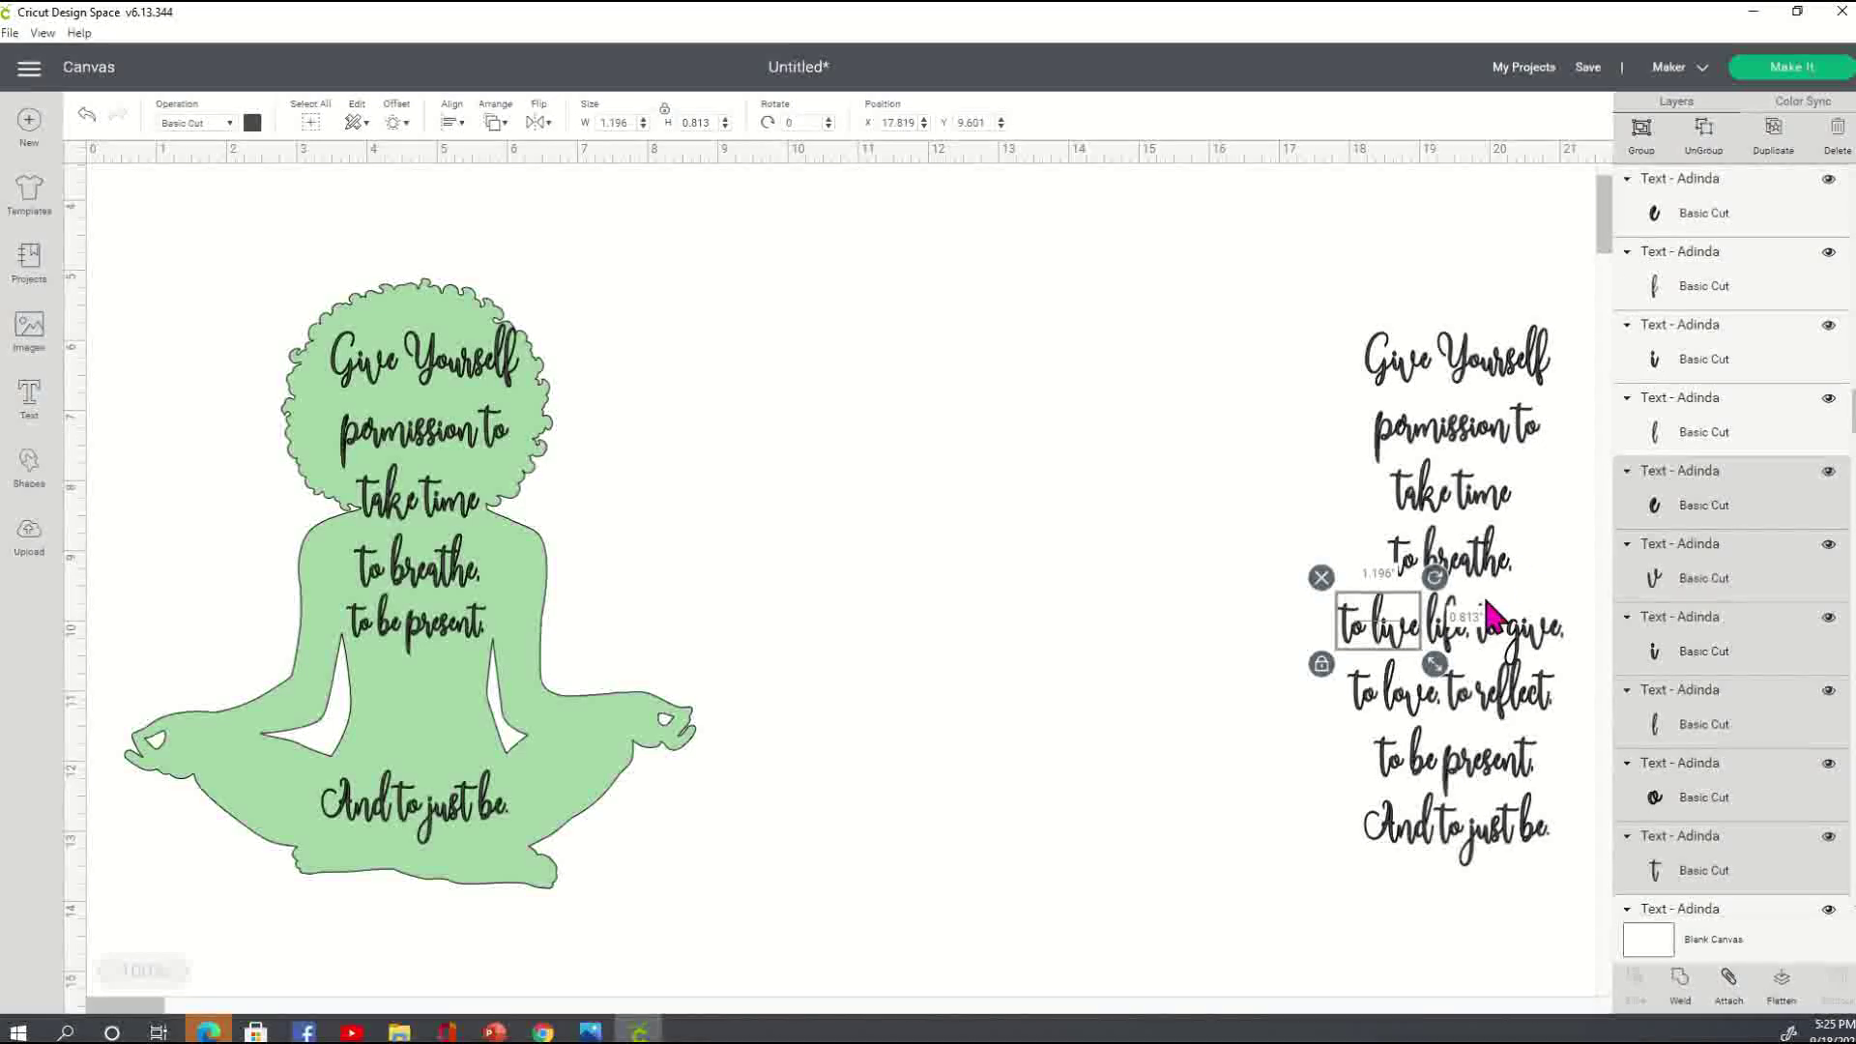
left_click(1429, 644)
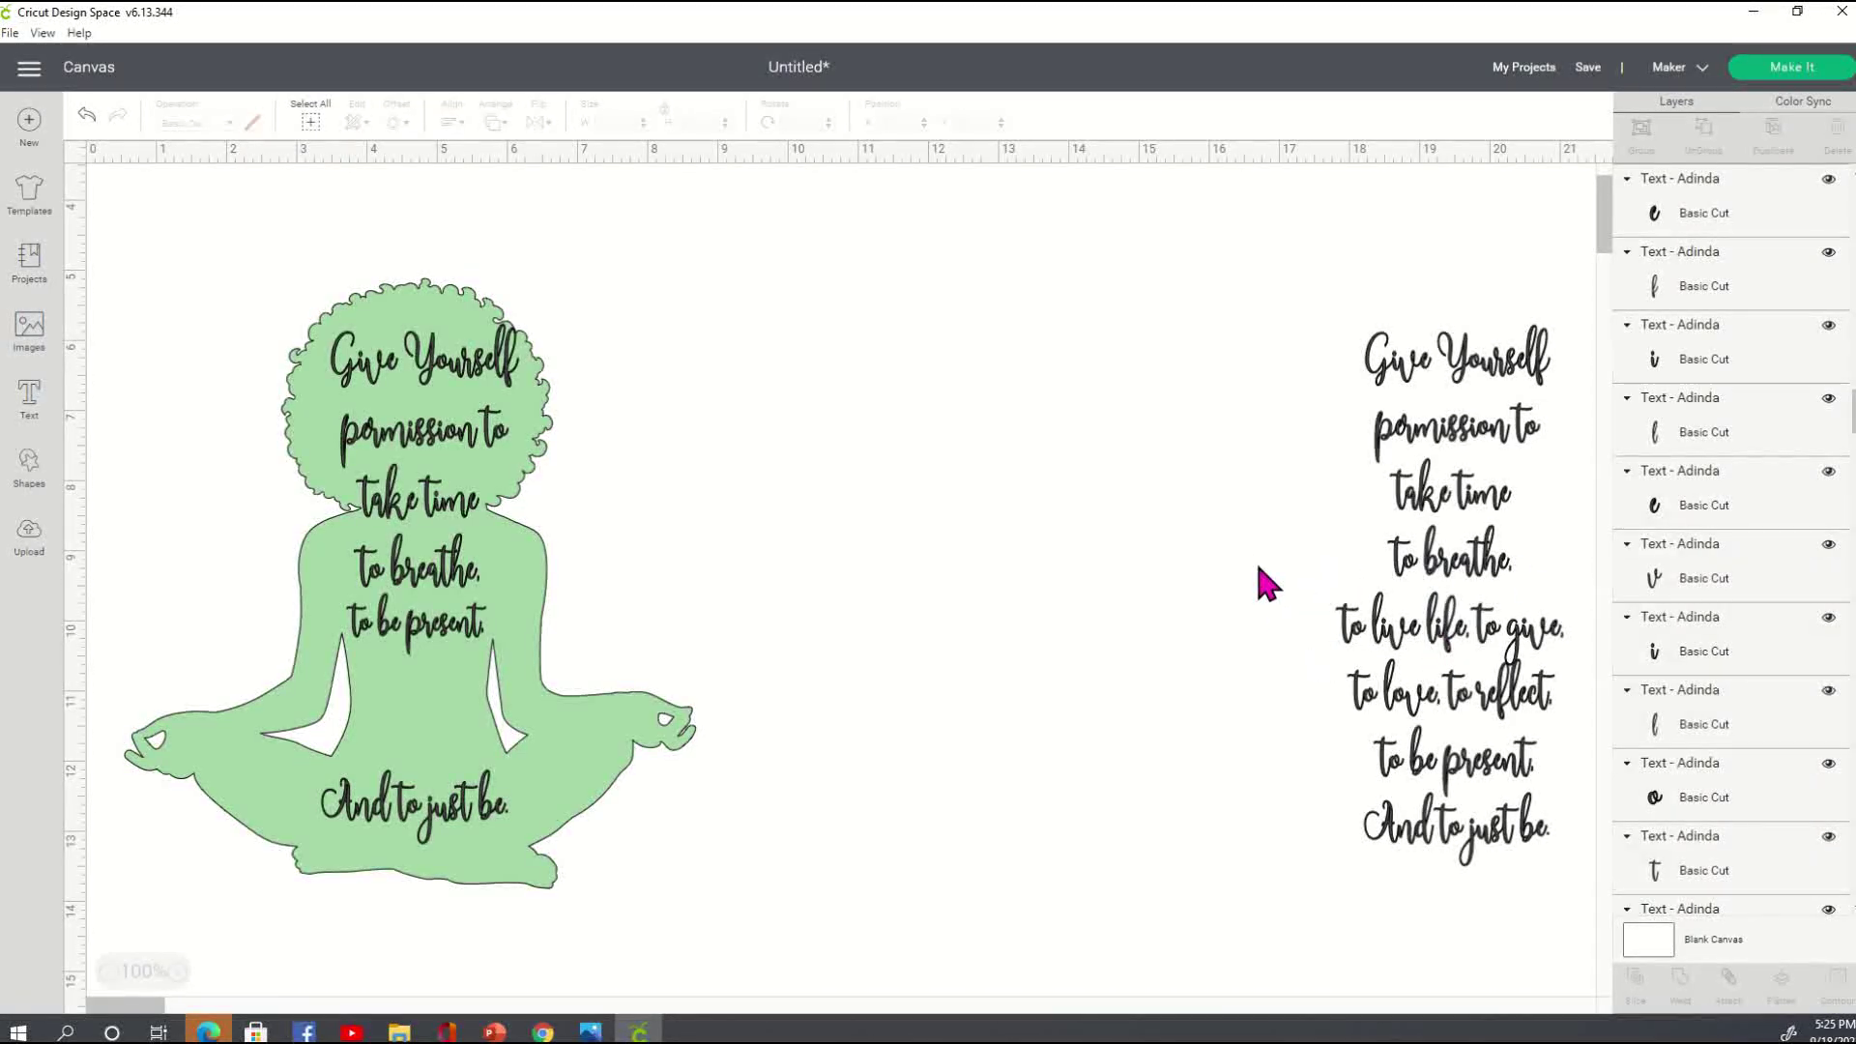
- Move the "Give Yourself permission to take time to breathe," letters of the quote copy away from its lower four lines
left_click_drag(1525, 571, 1245, 295)
left_click_drag(1506, 435, 948, 303)
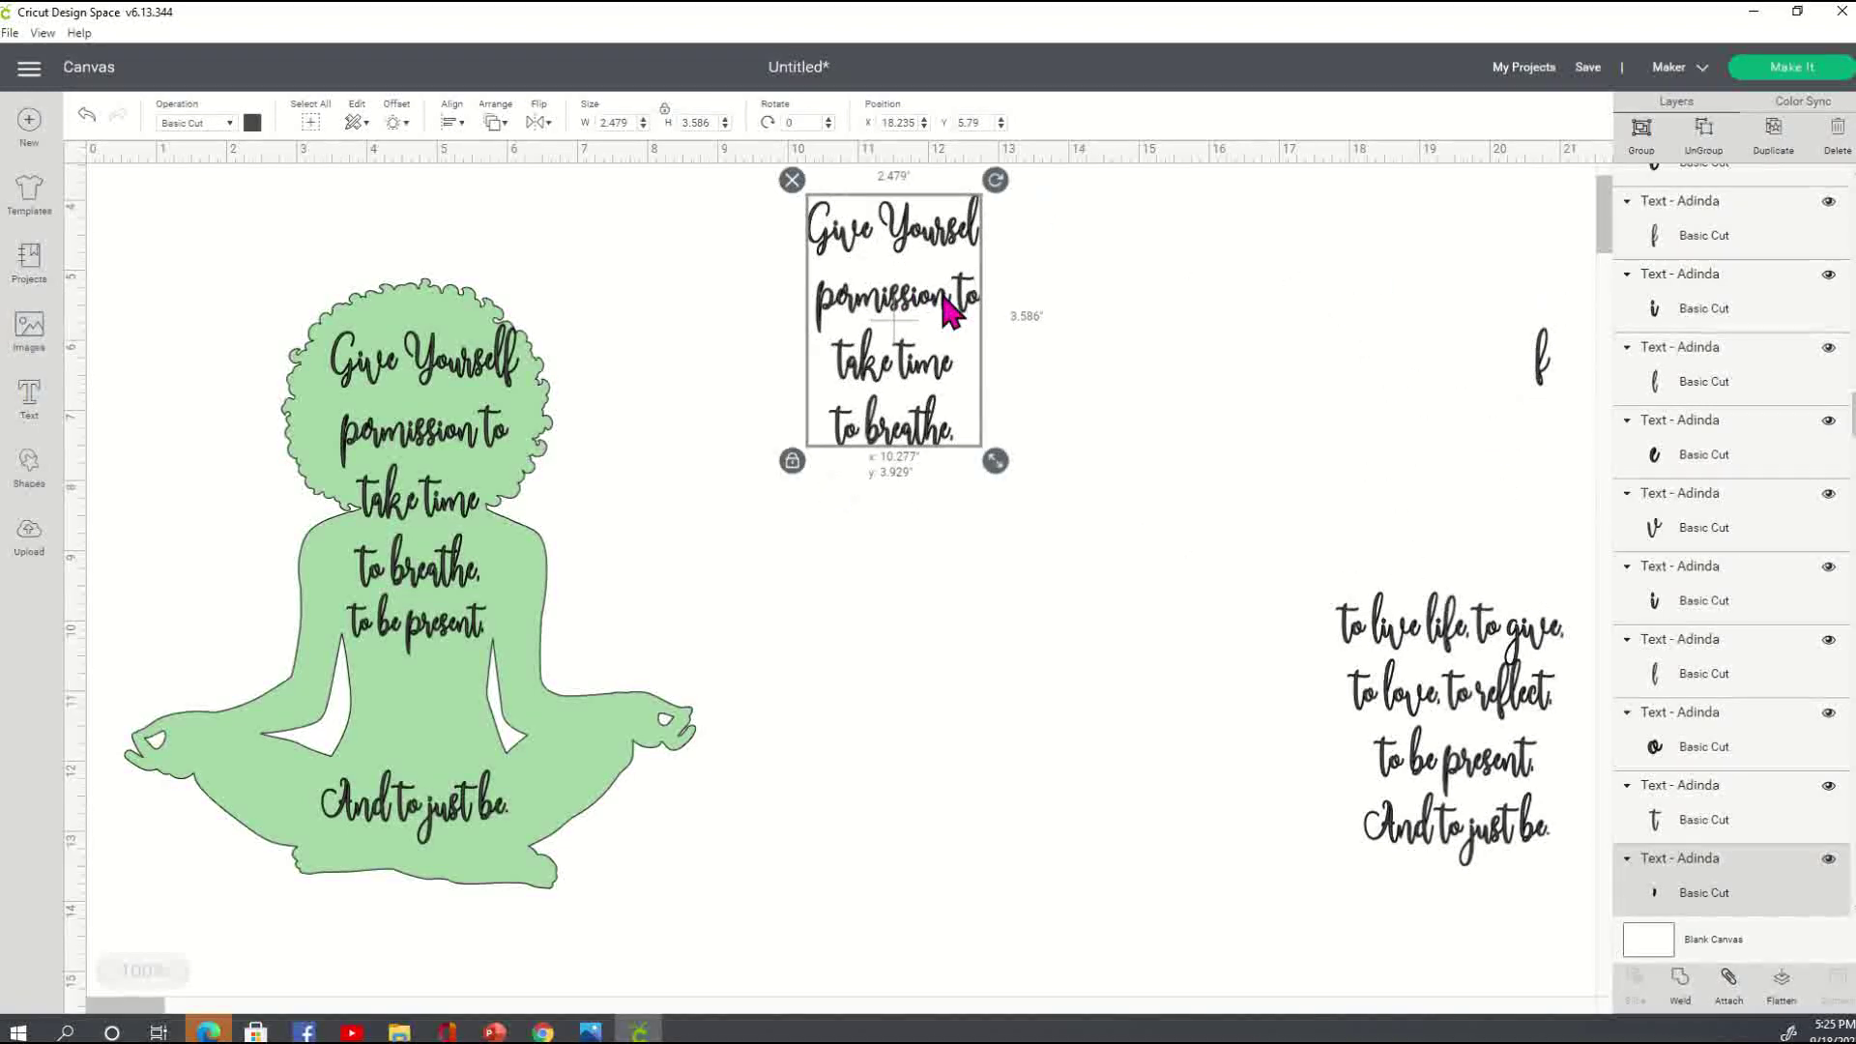
left_click(1223, 517)
left_click_drag(1543, 369, 1011, 304)
left_click(1208, 589)
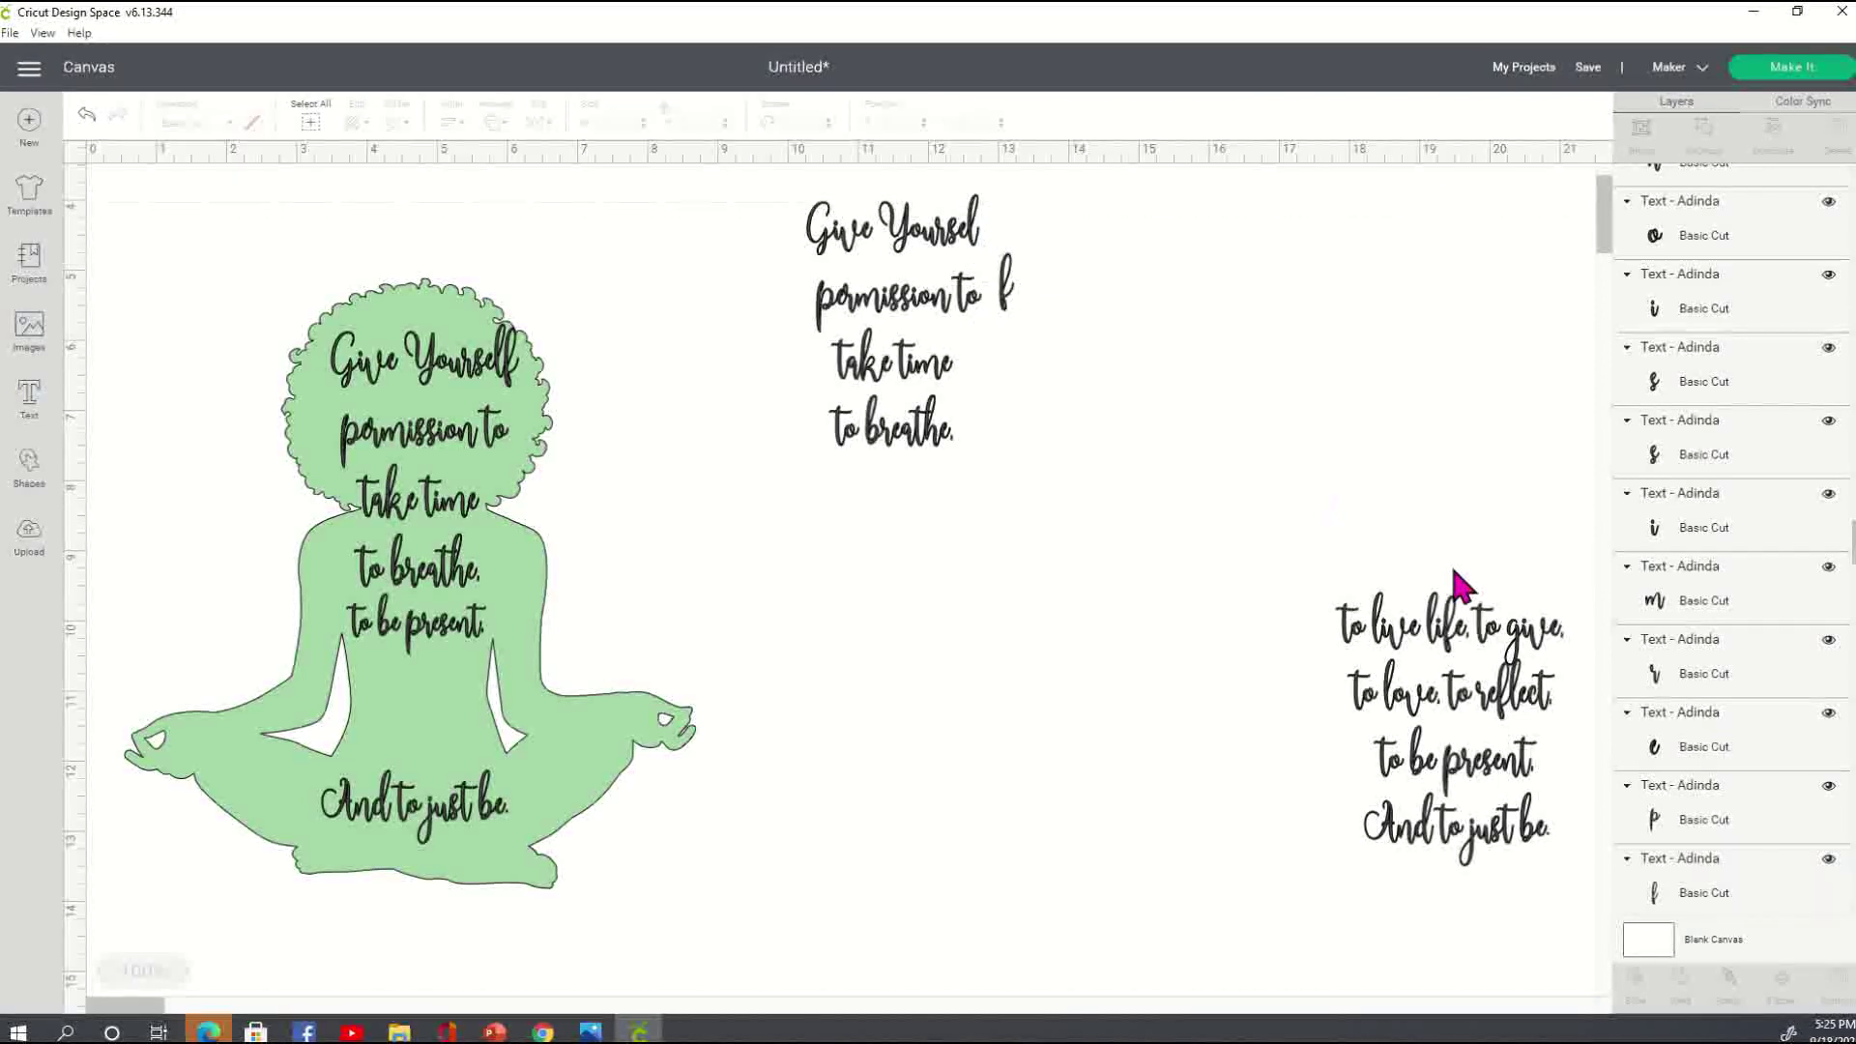
- Try fitting "to live life" along the figure's left-hand arm, rotated to 333.67° and resized to about 1.31" by 1.16"
left_click_drag(1314, 581, 340, 746)
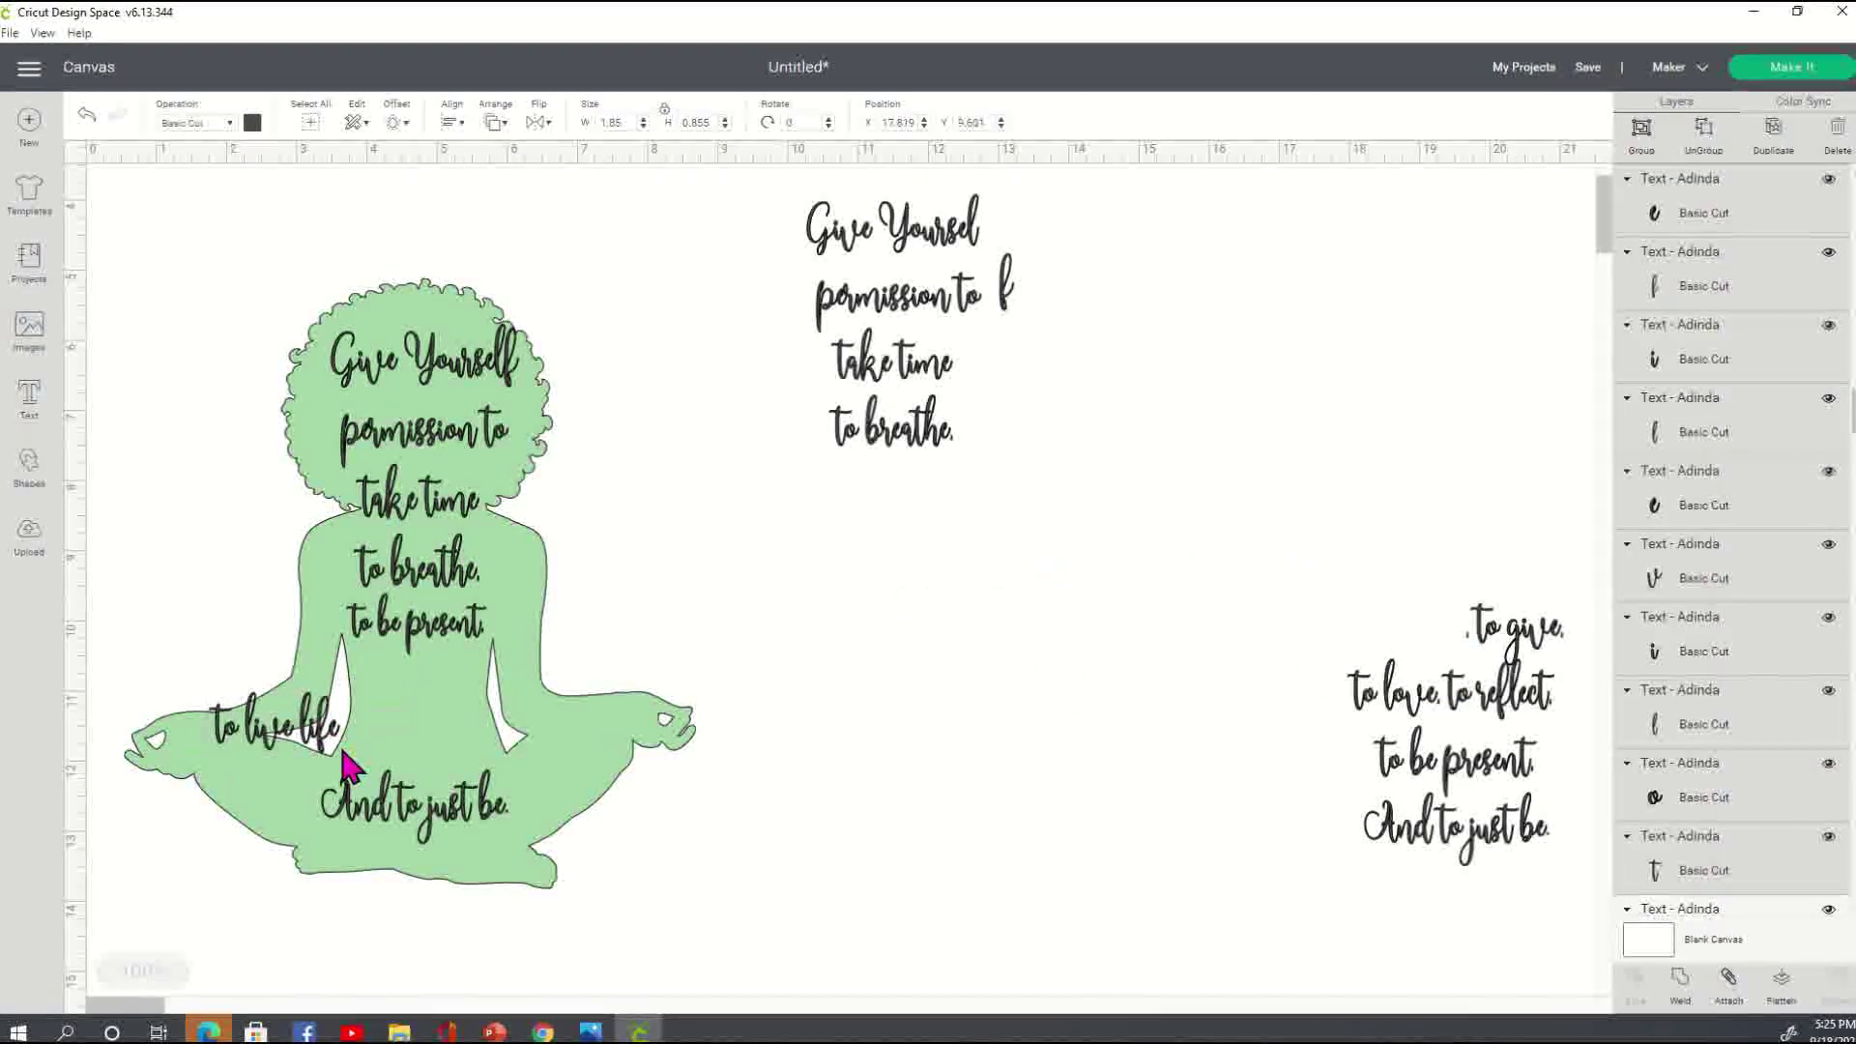
left_click_drag(365, 629, 367, 632)
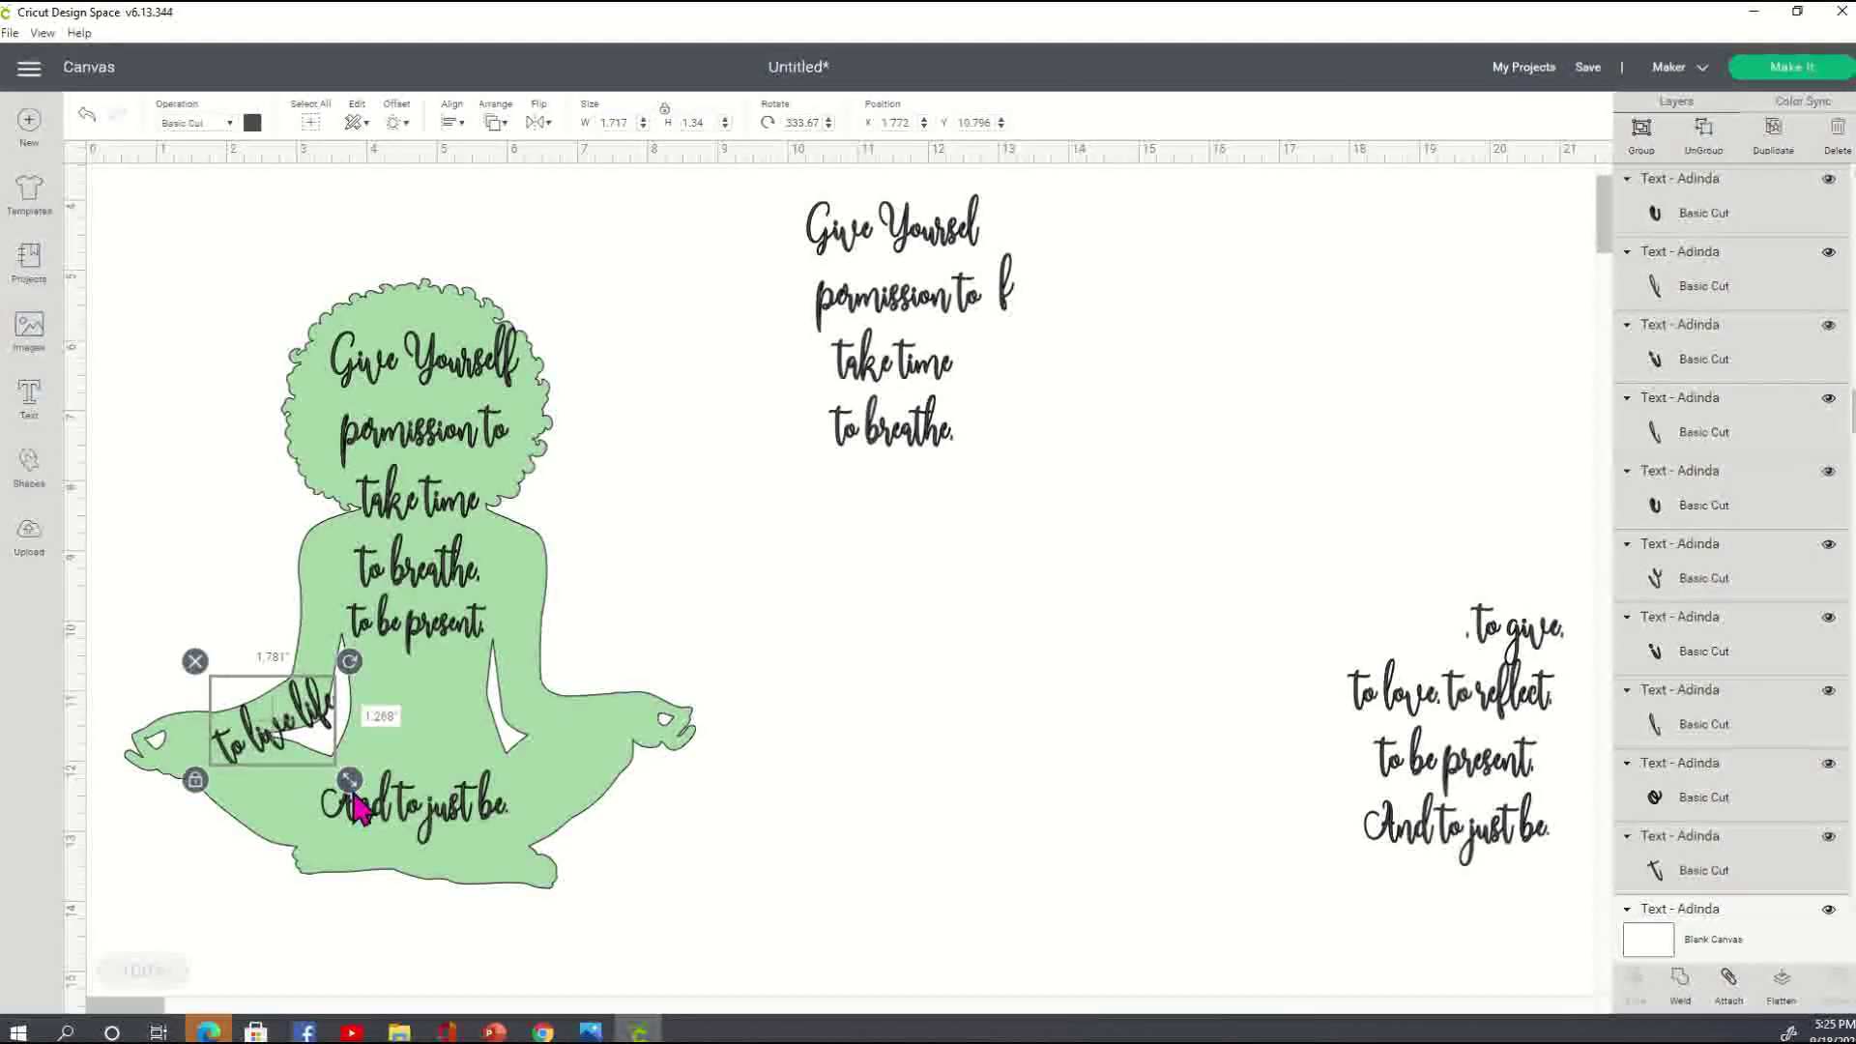
left_click_drag(353, 785, 337, 766)
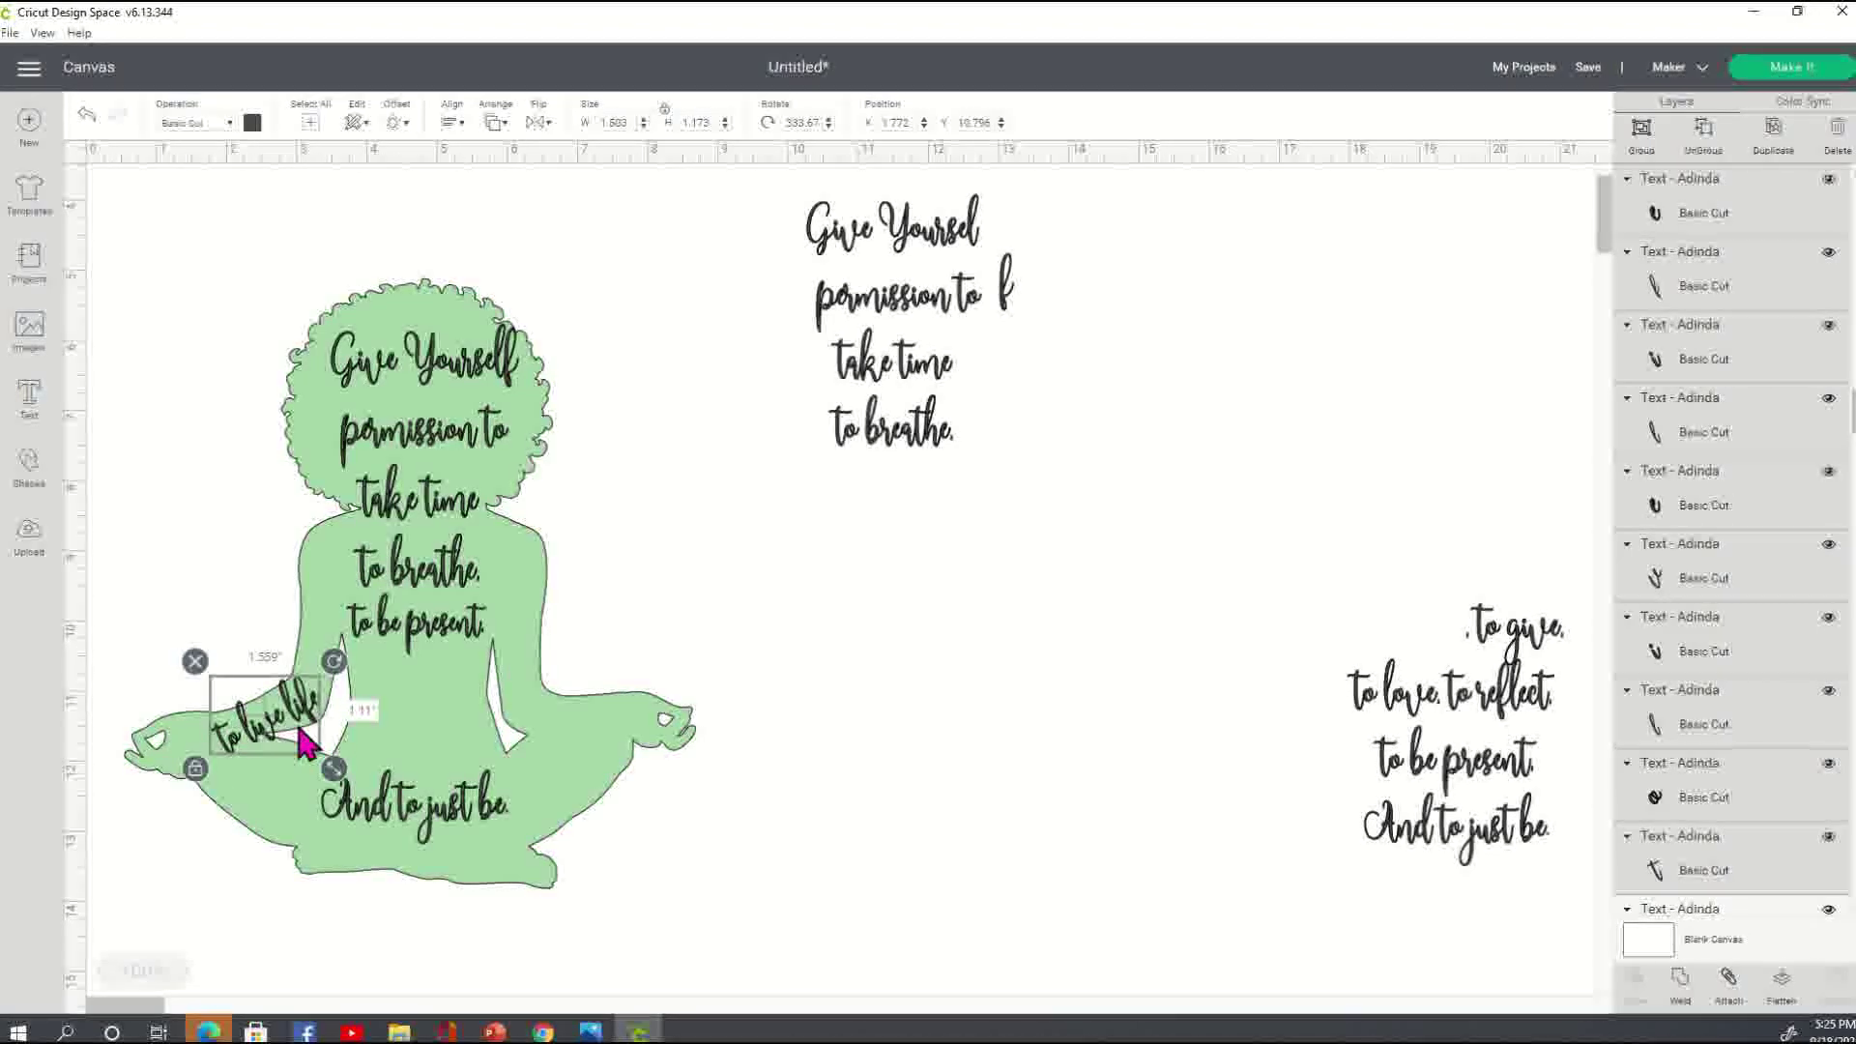
left_click(340, 738)
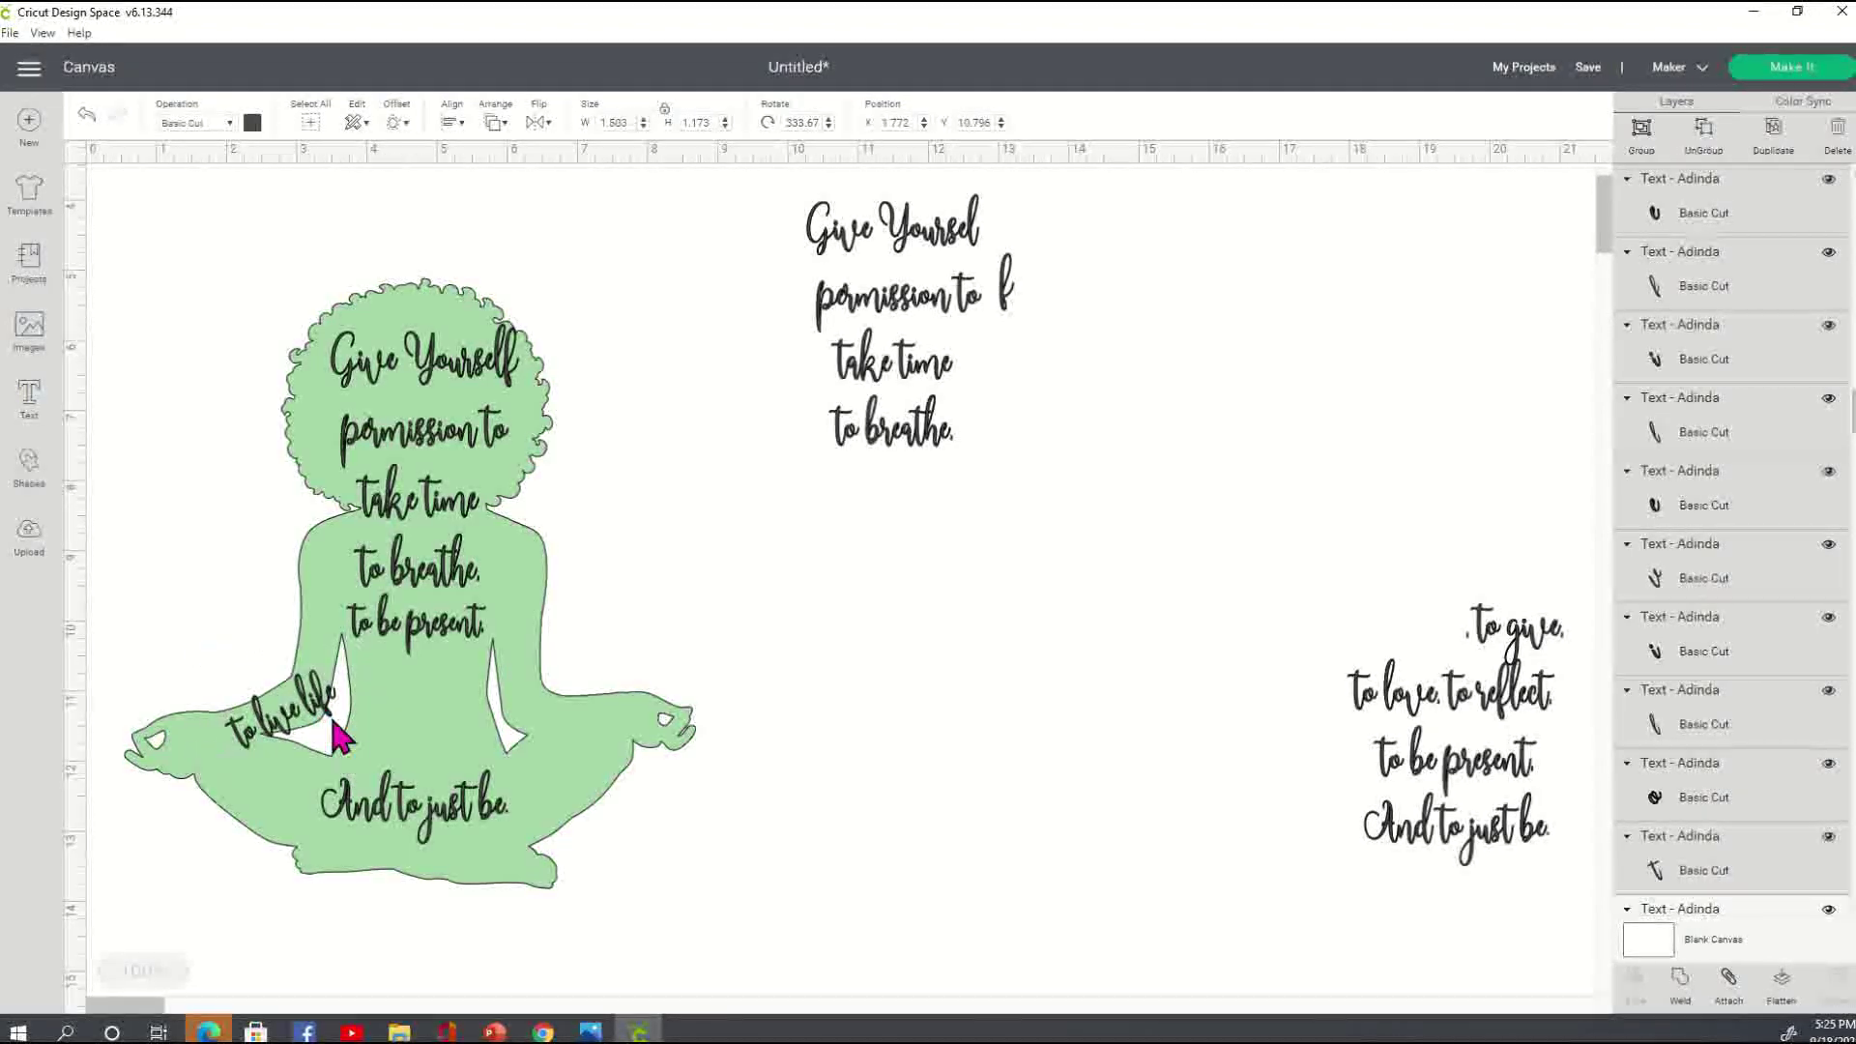
left_click_drag(353, 764, 344, 756)
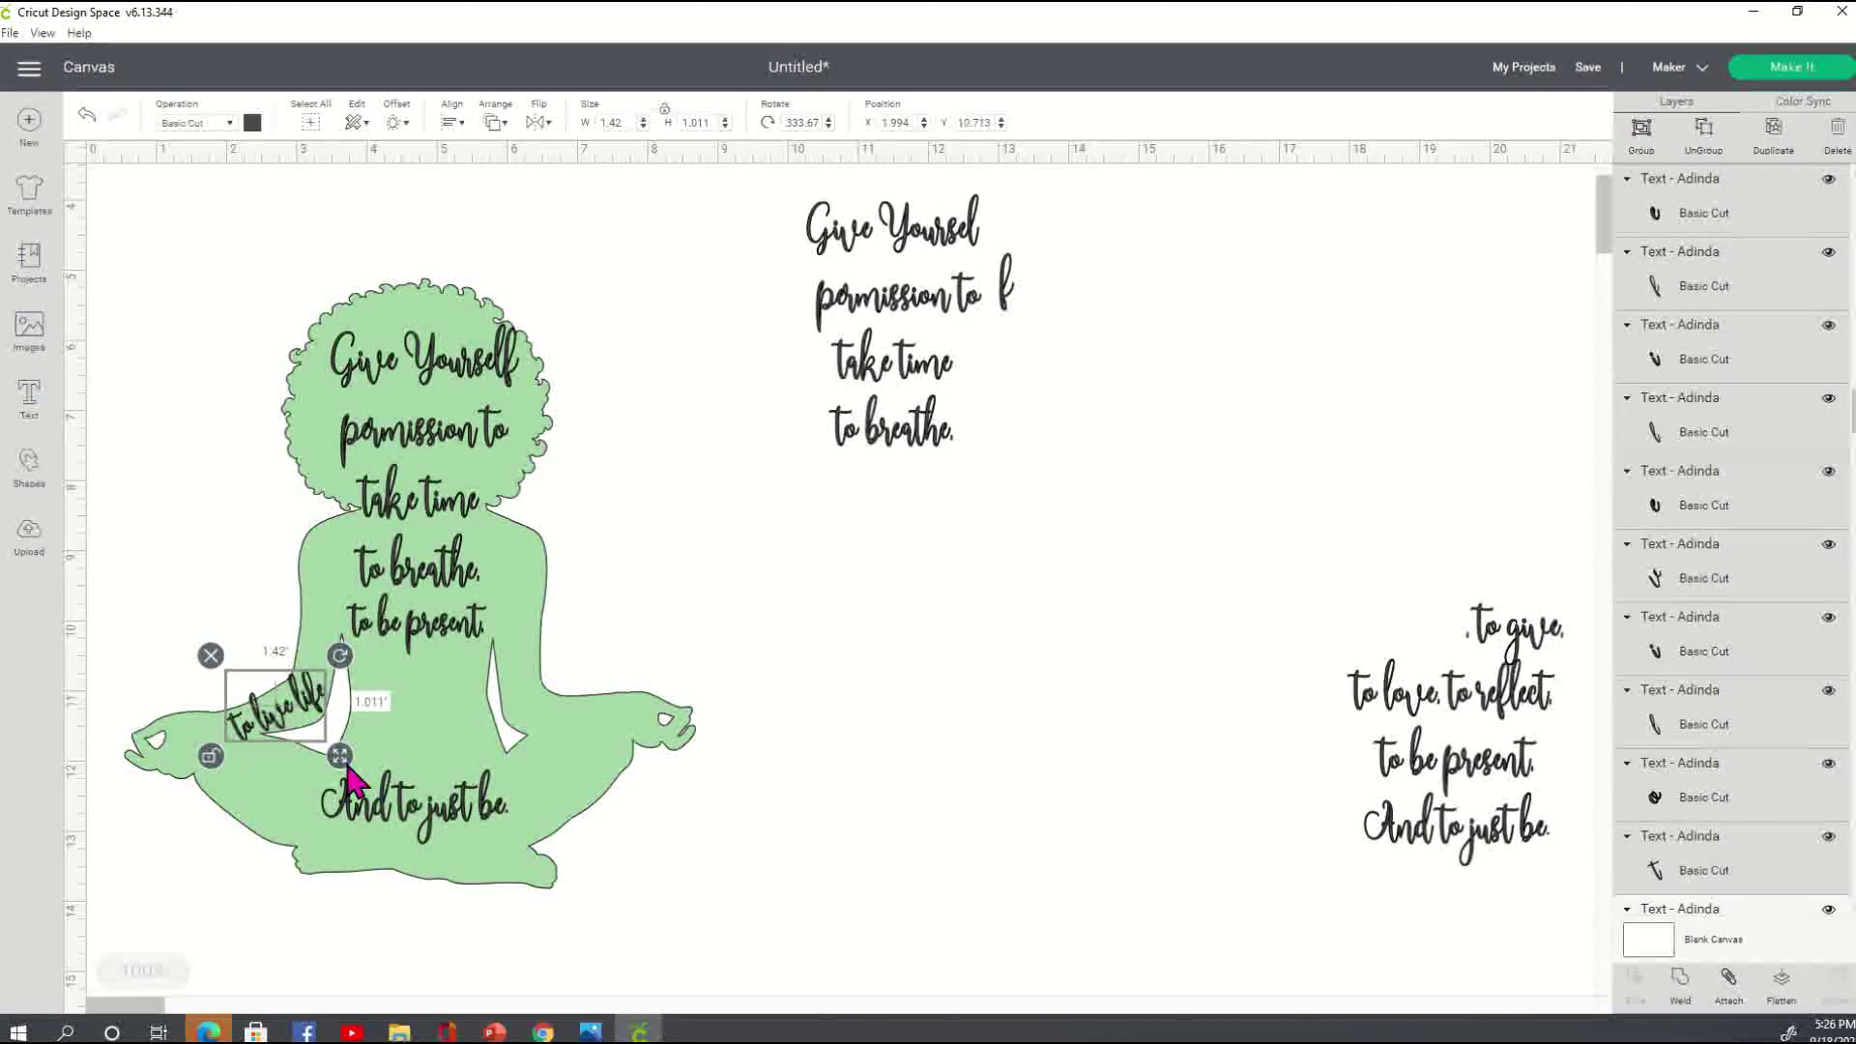
left_click_drag(337, 763, 334, 774)
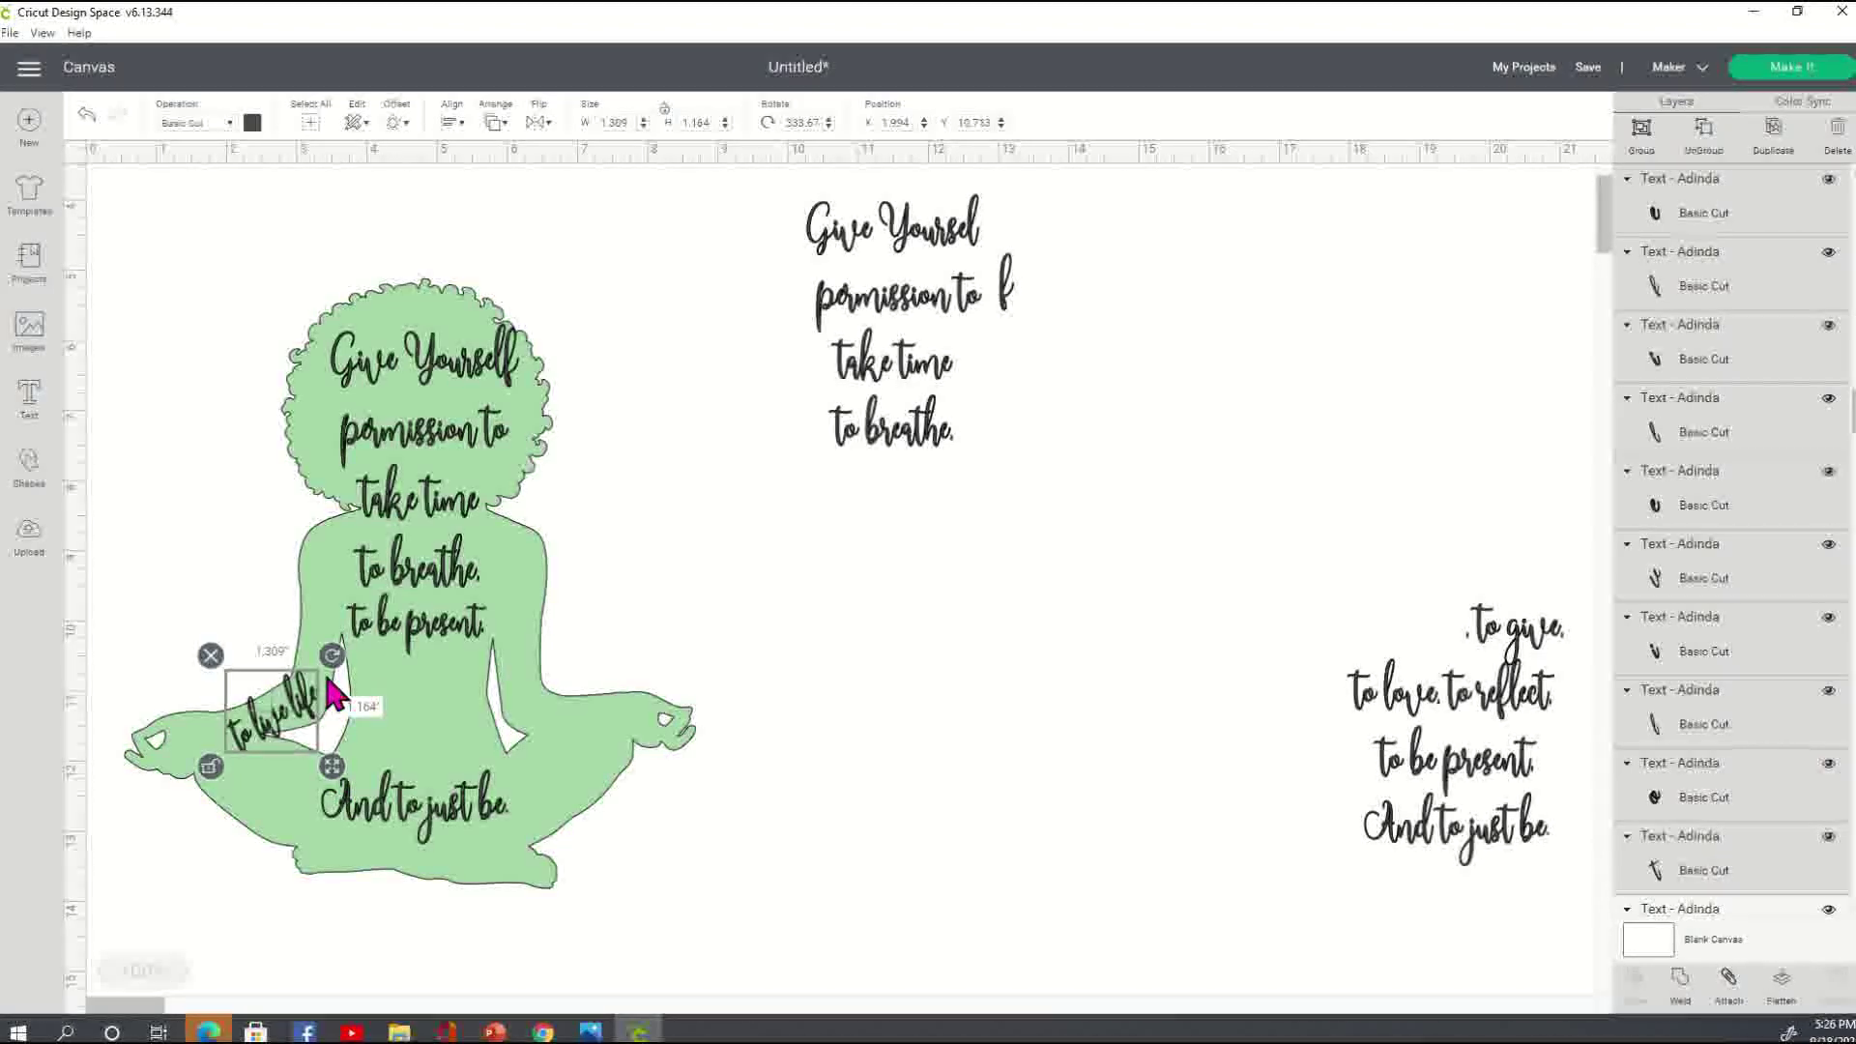
- Move the tilted "to live life" letters off the figure's arm and delete them
left_click_drag(336, 667, 1039, 705)
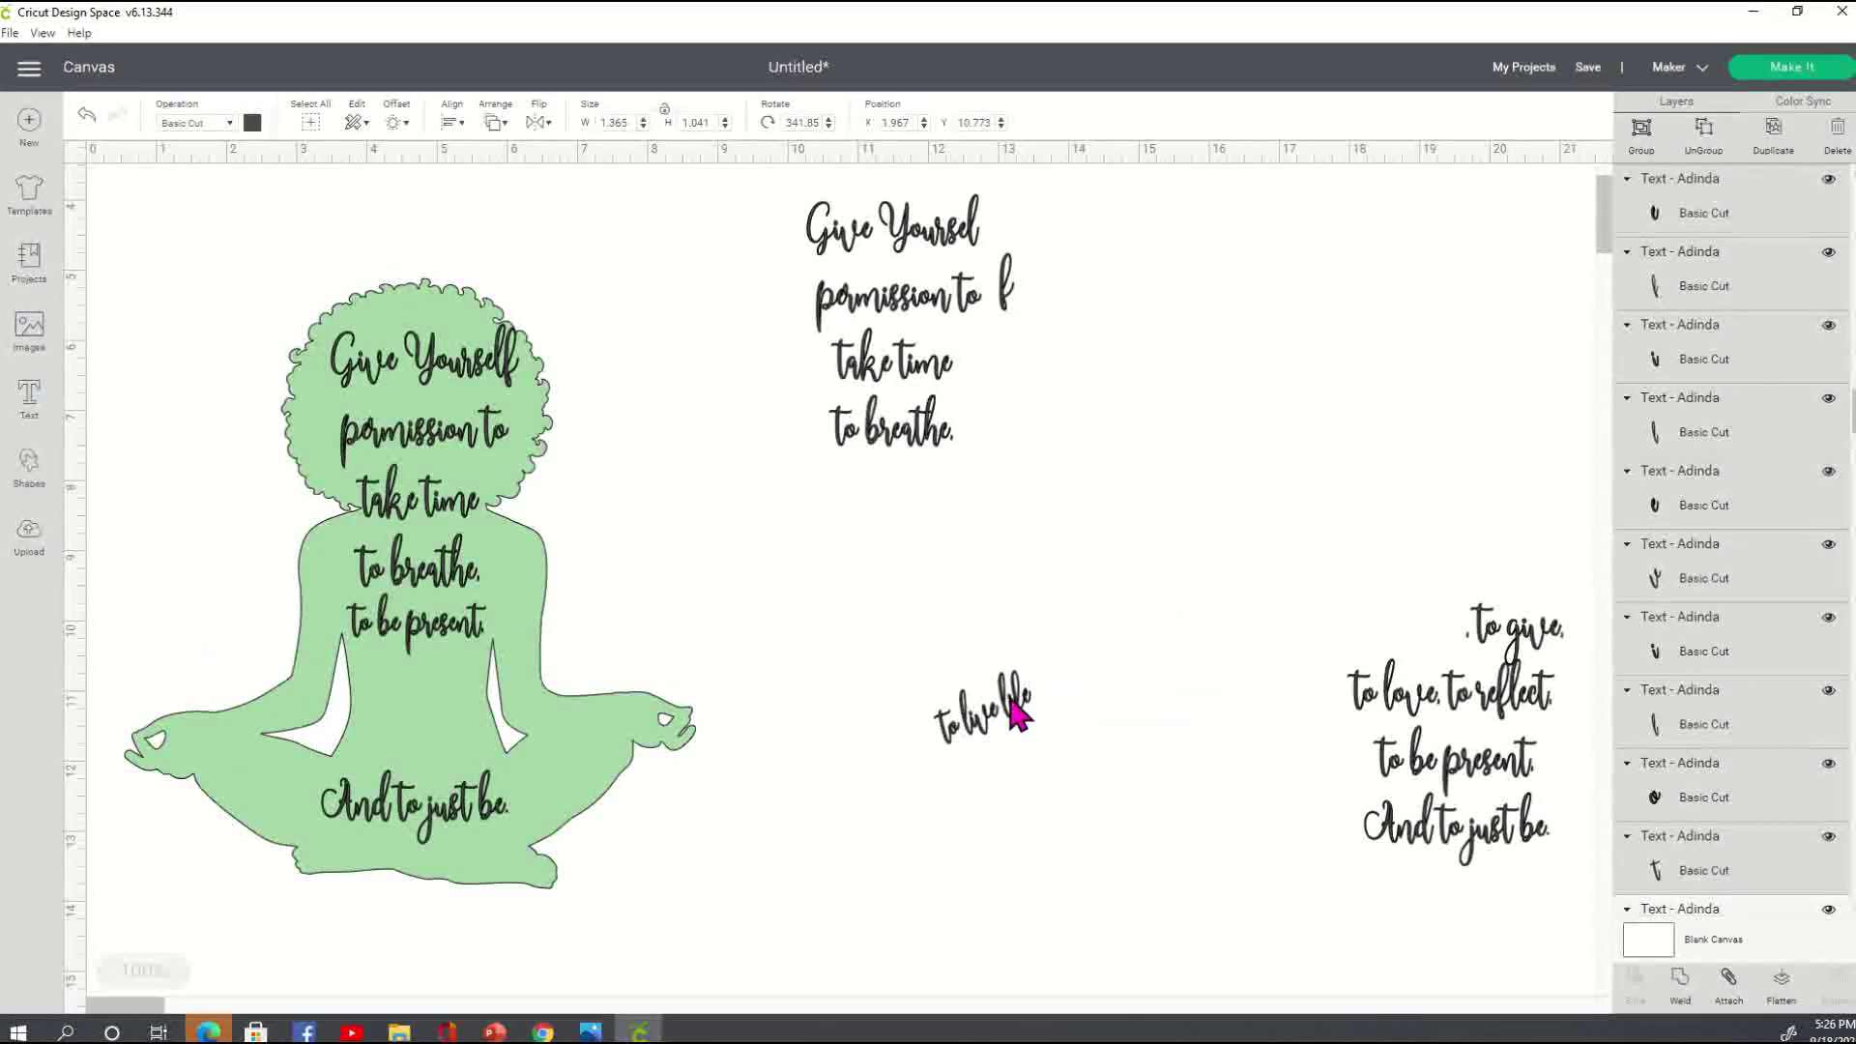
left_click(919, 658)
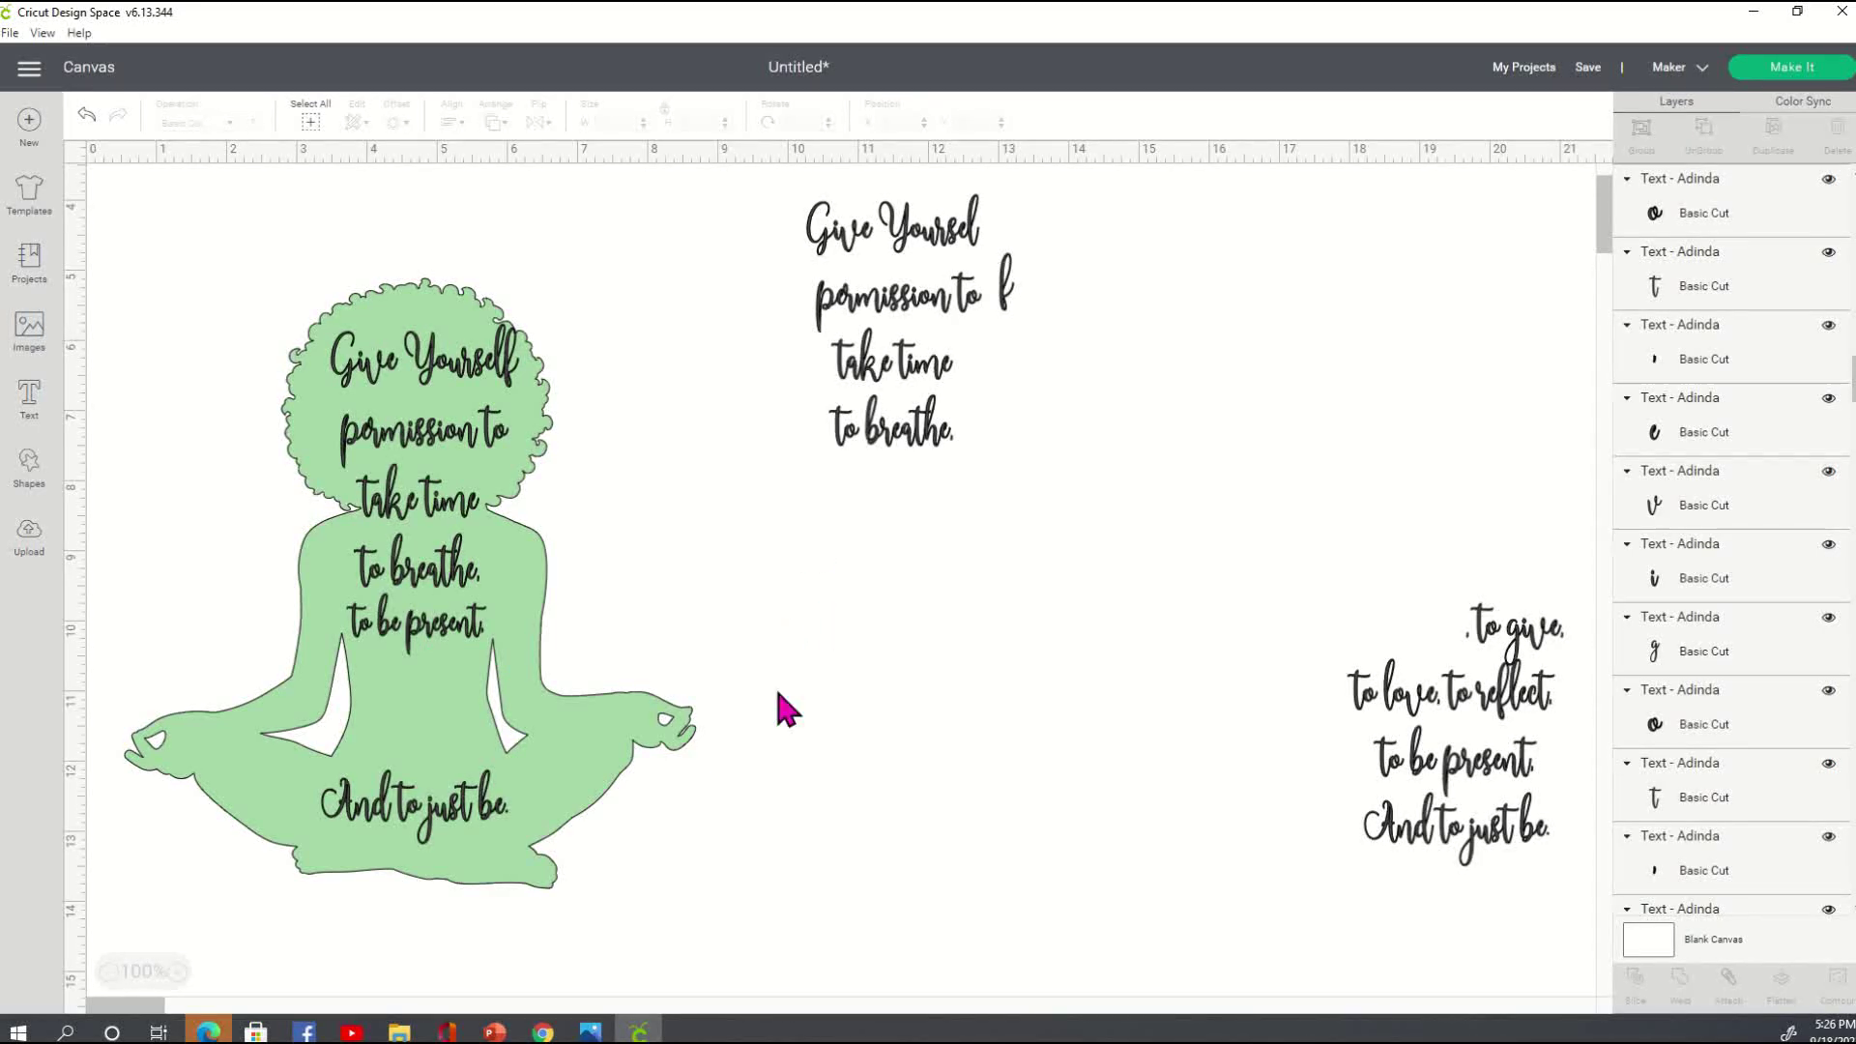
- Move the "And to just be." group off the figure's lap and ungroup it into letters
left_click_drag(406, 823, 865, 640)
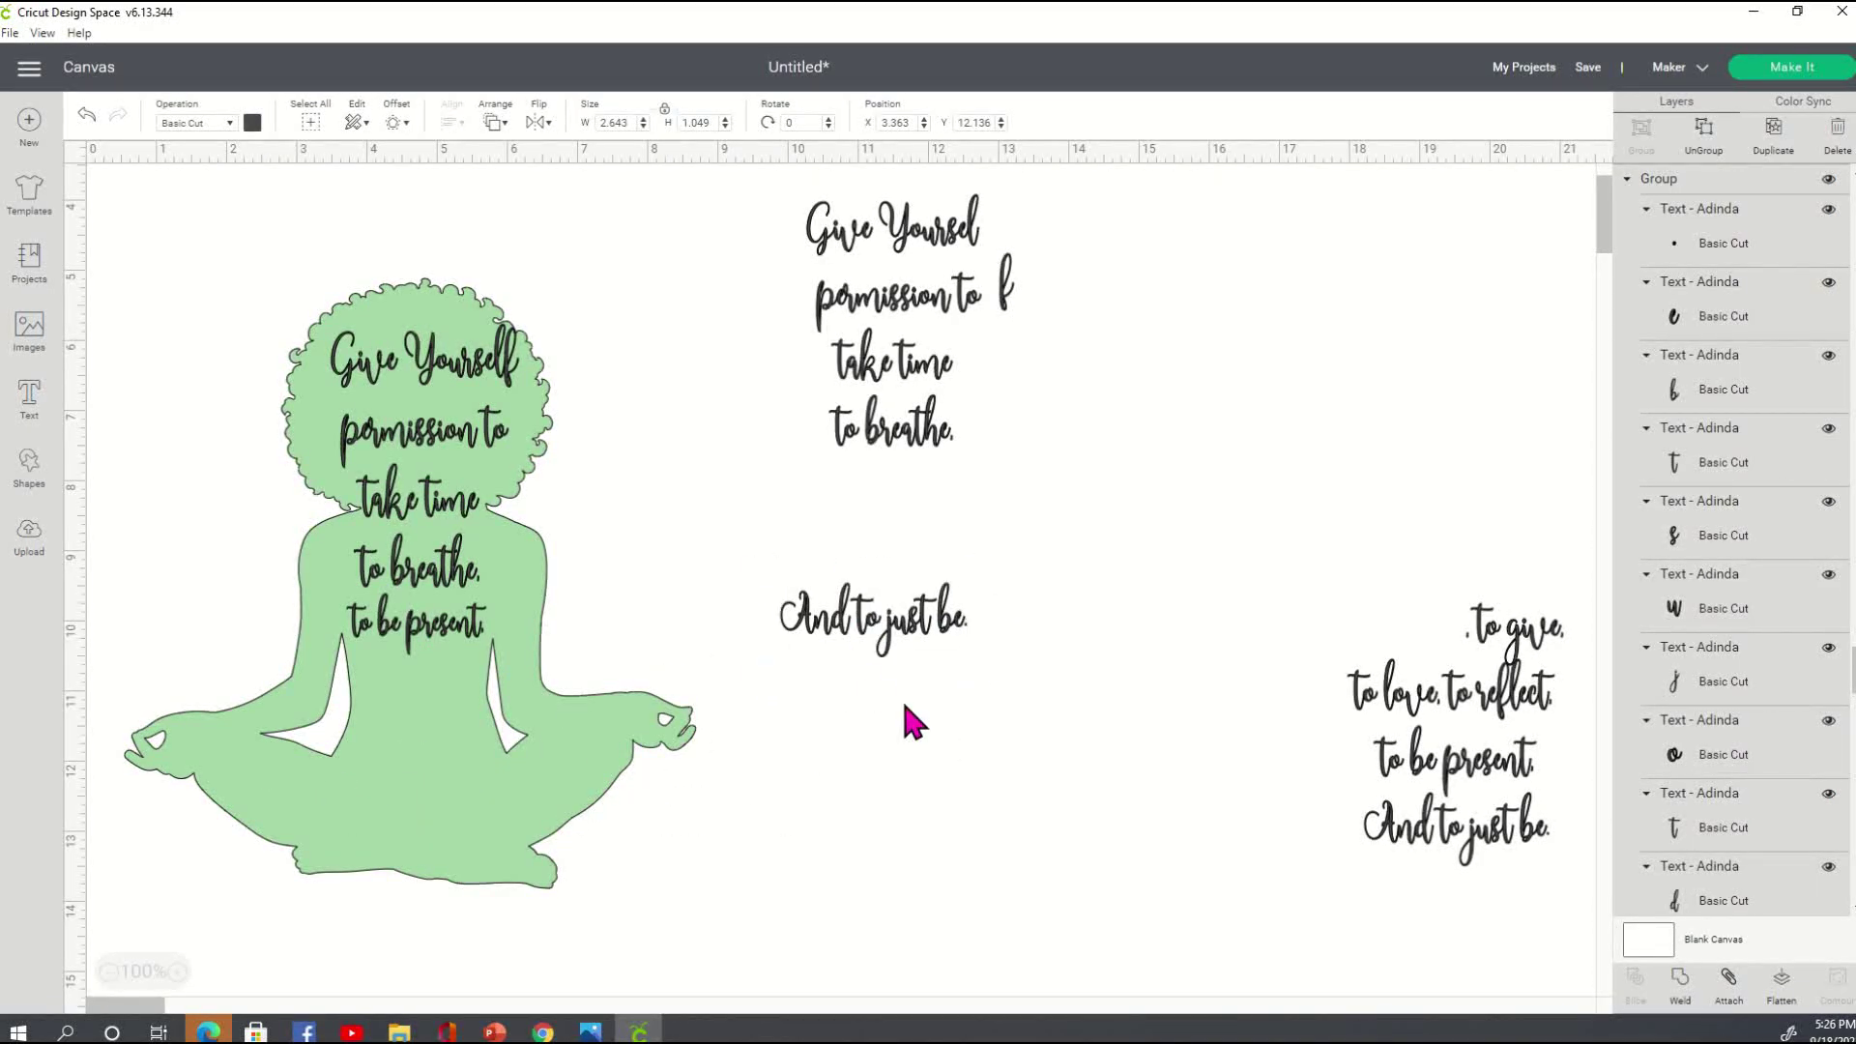
left_click(1701, 140)
- Move the letters of "And" onto the figure's torso beneath "to be present," and line them up as one word
left_click_drag(764, 566, 439, 695)
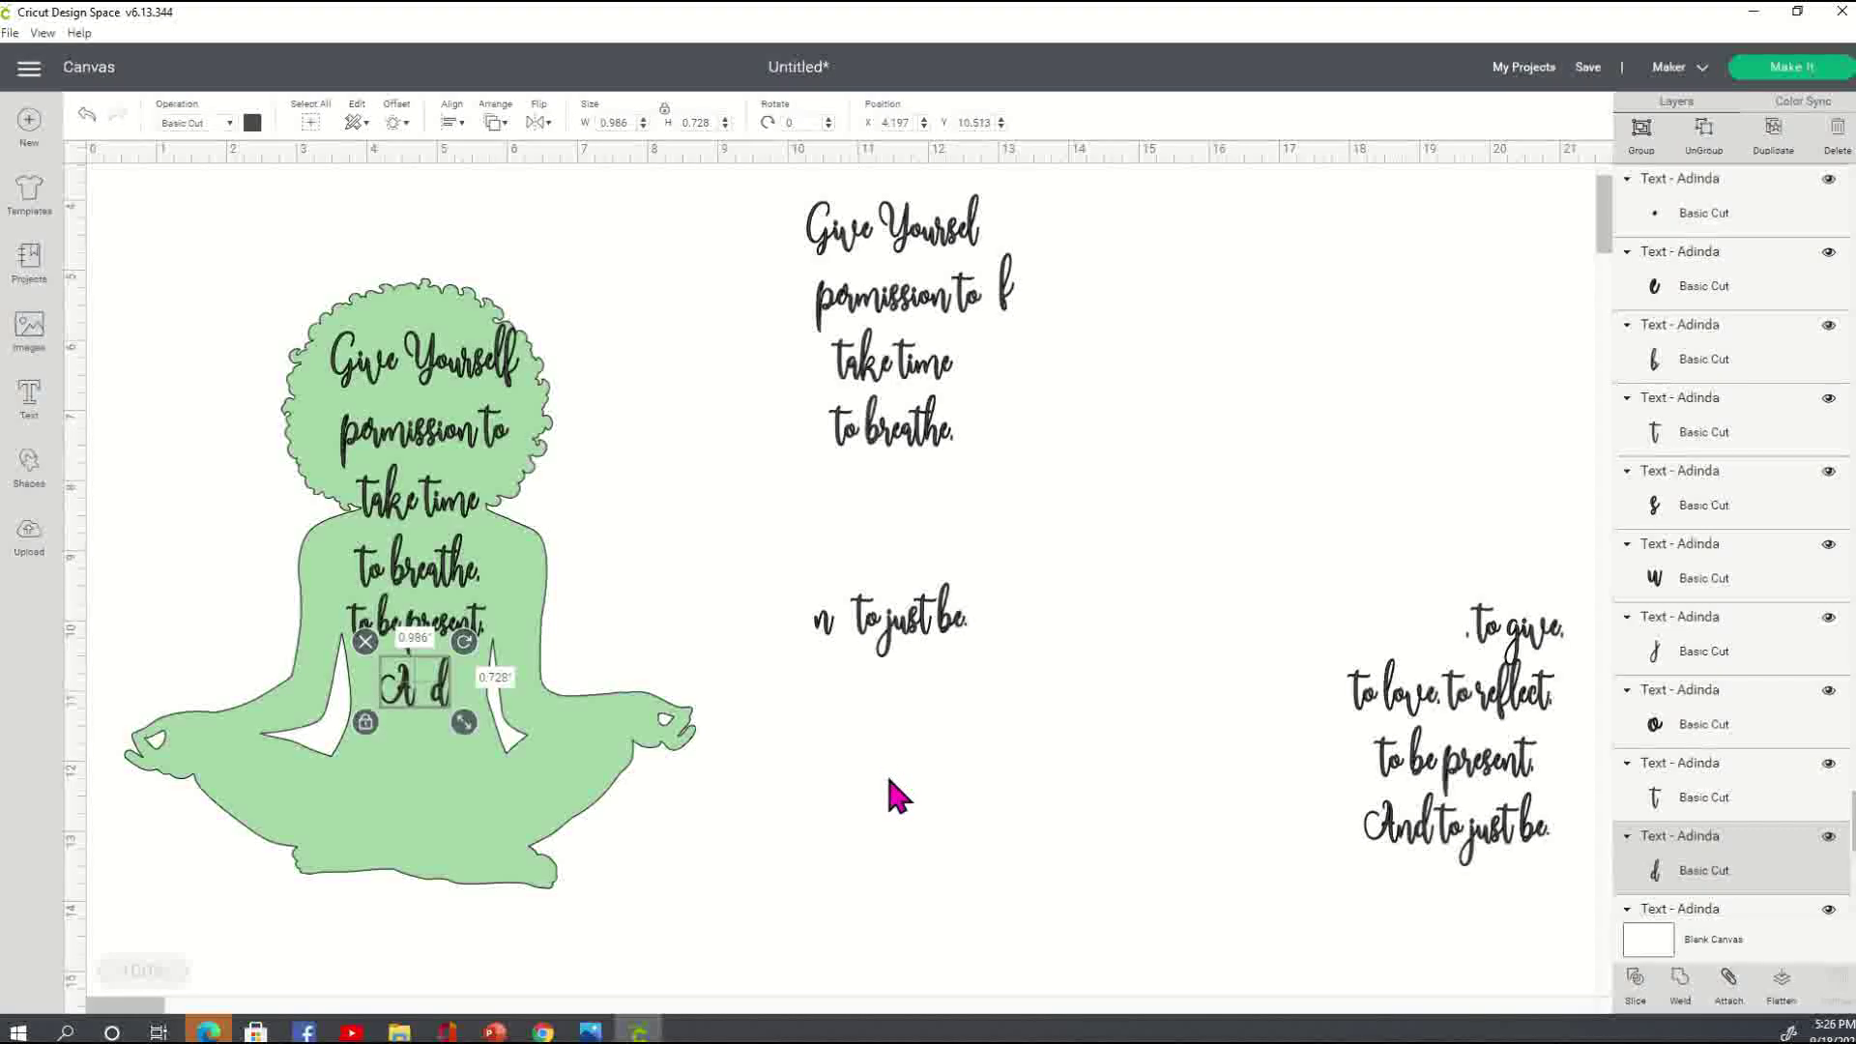
left_click(879, 778)
left_click_drag(503, 713, 430, 720)
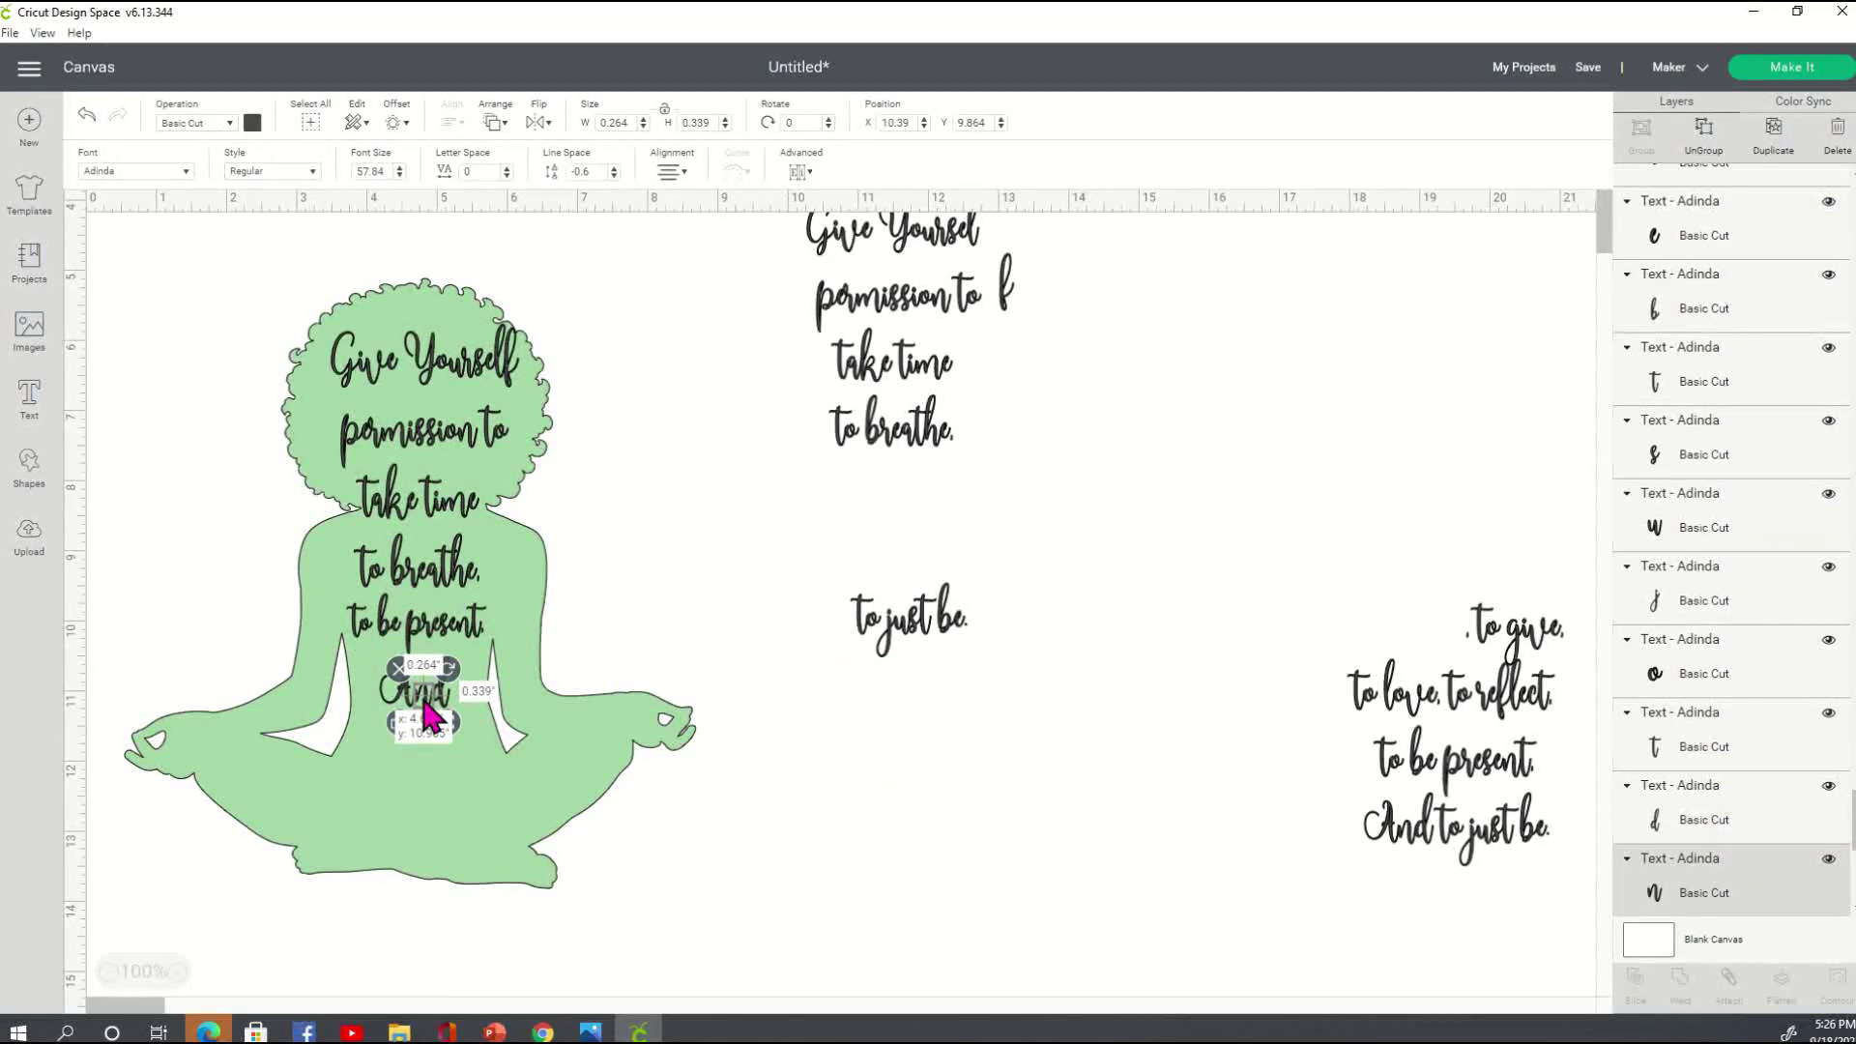
left_click(944, 869)
mouse_move(456, 705)
left_mouse_down()
mouse_move(432, 704)
mouse_move(460, 716)
left_mouse_up()
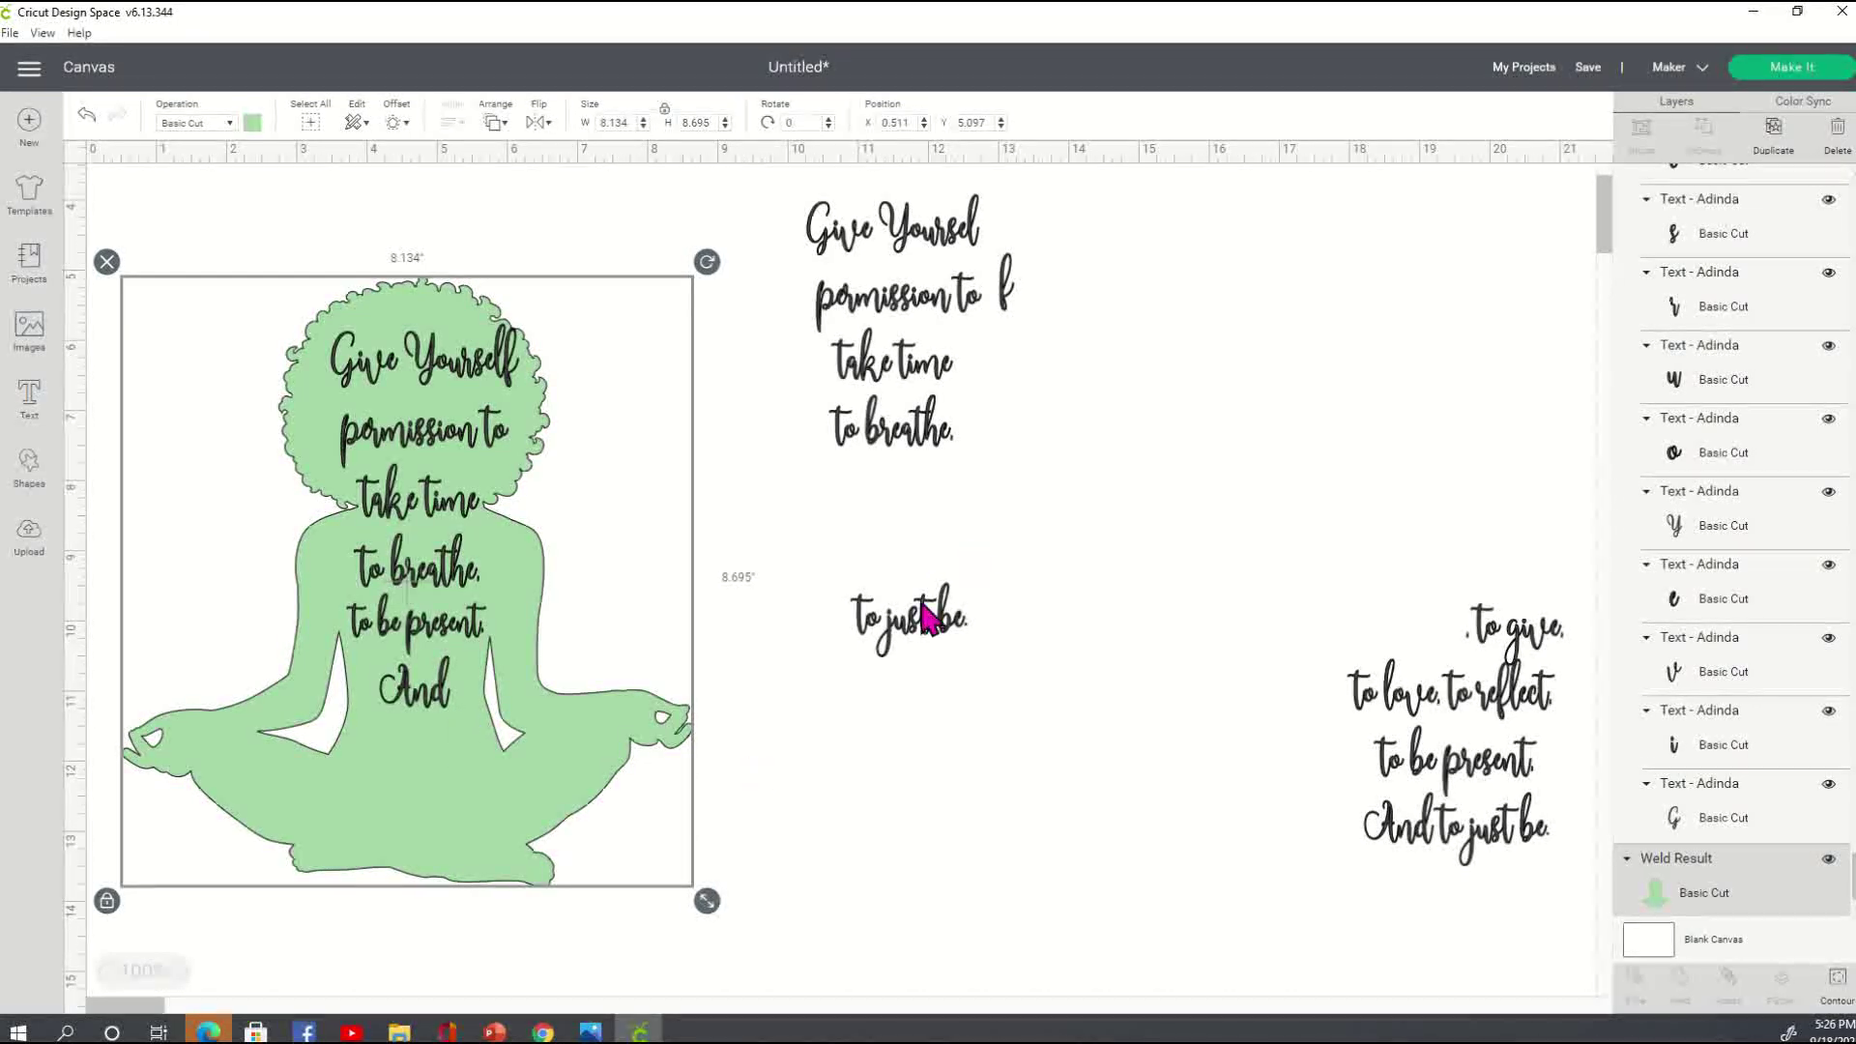
left_click(890, 660)
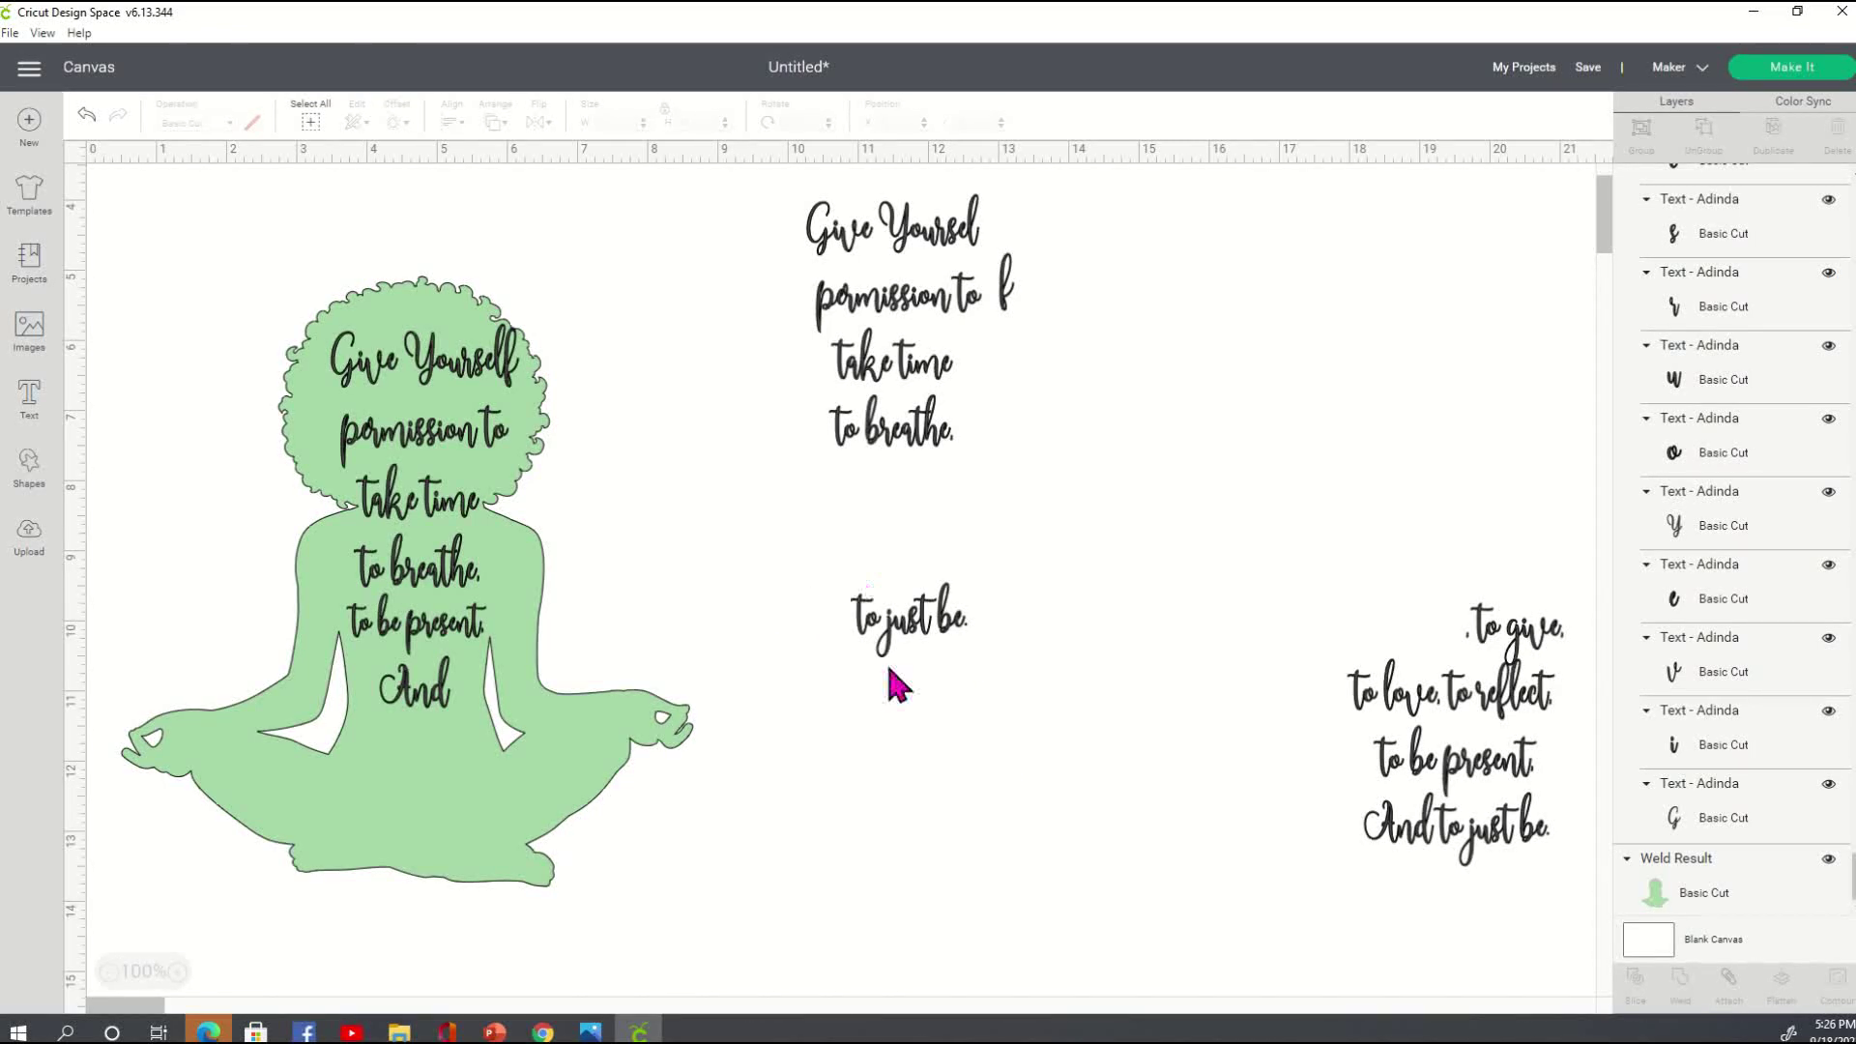
- Move the letters of "to" together onto the figure's torso, beneath "And"
left_click_drag(899, 636, 949, 639)
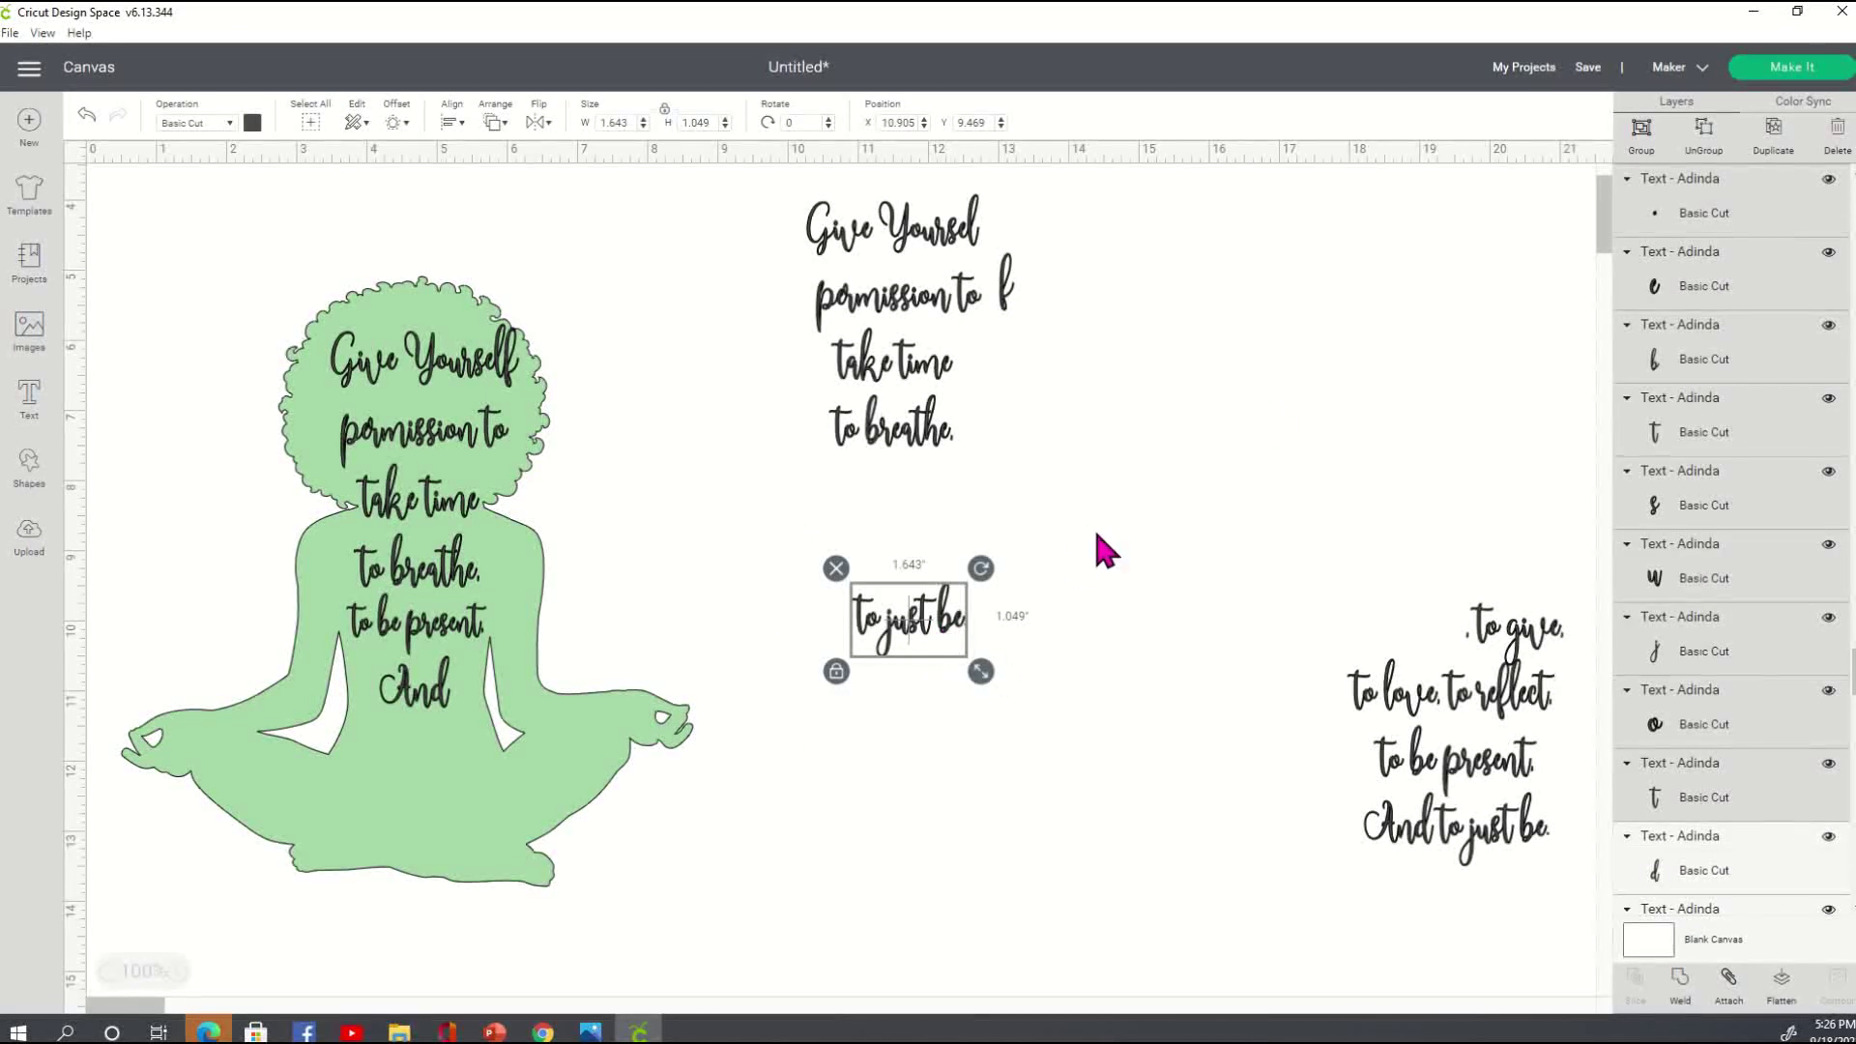
left_click(873, 698)
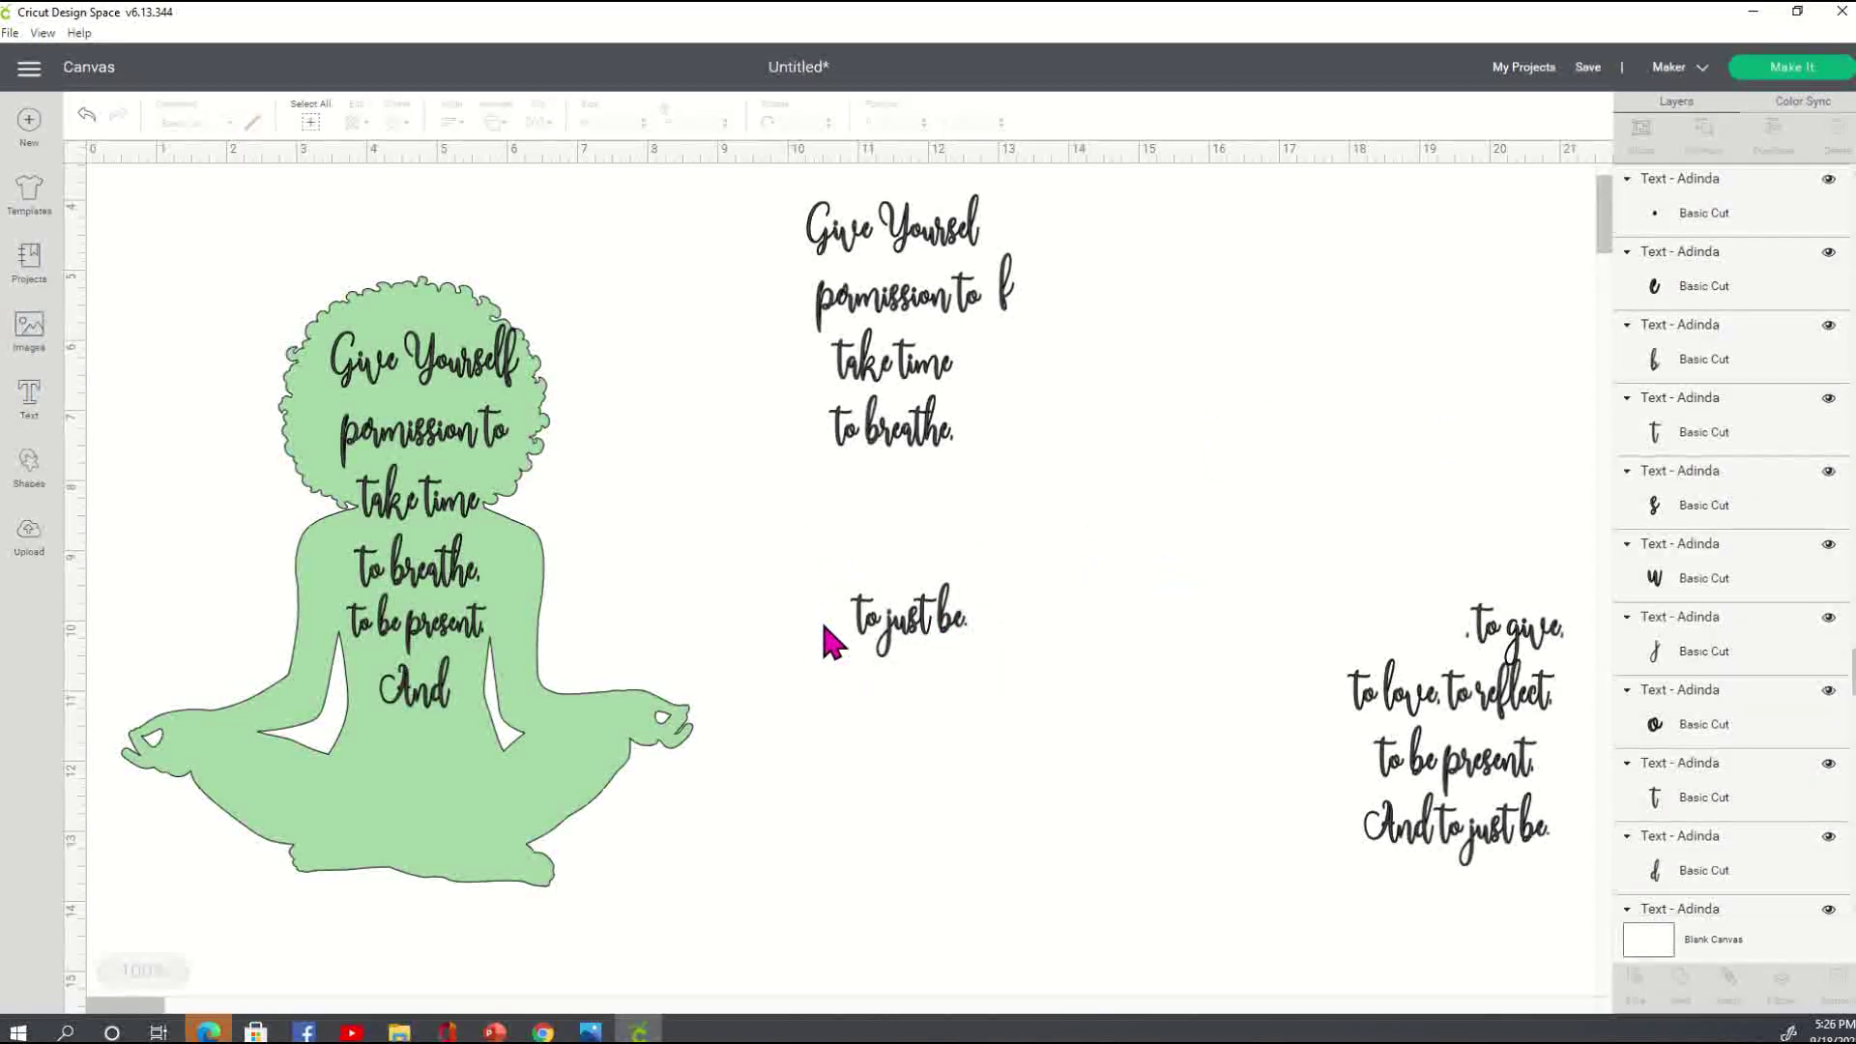
left_click(861, 621)
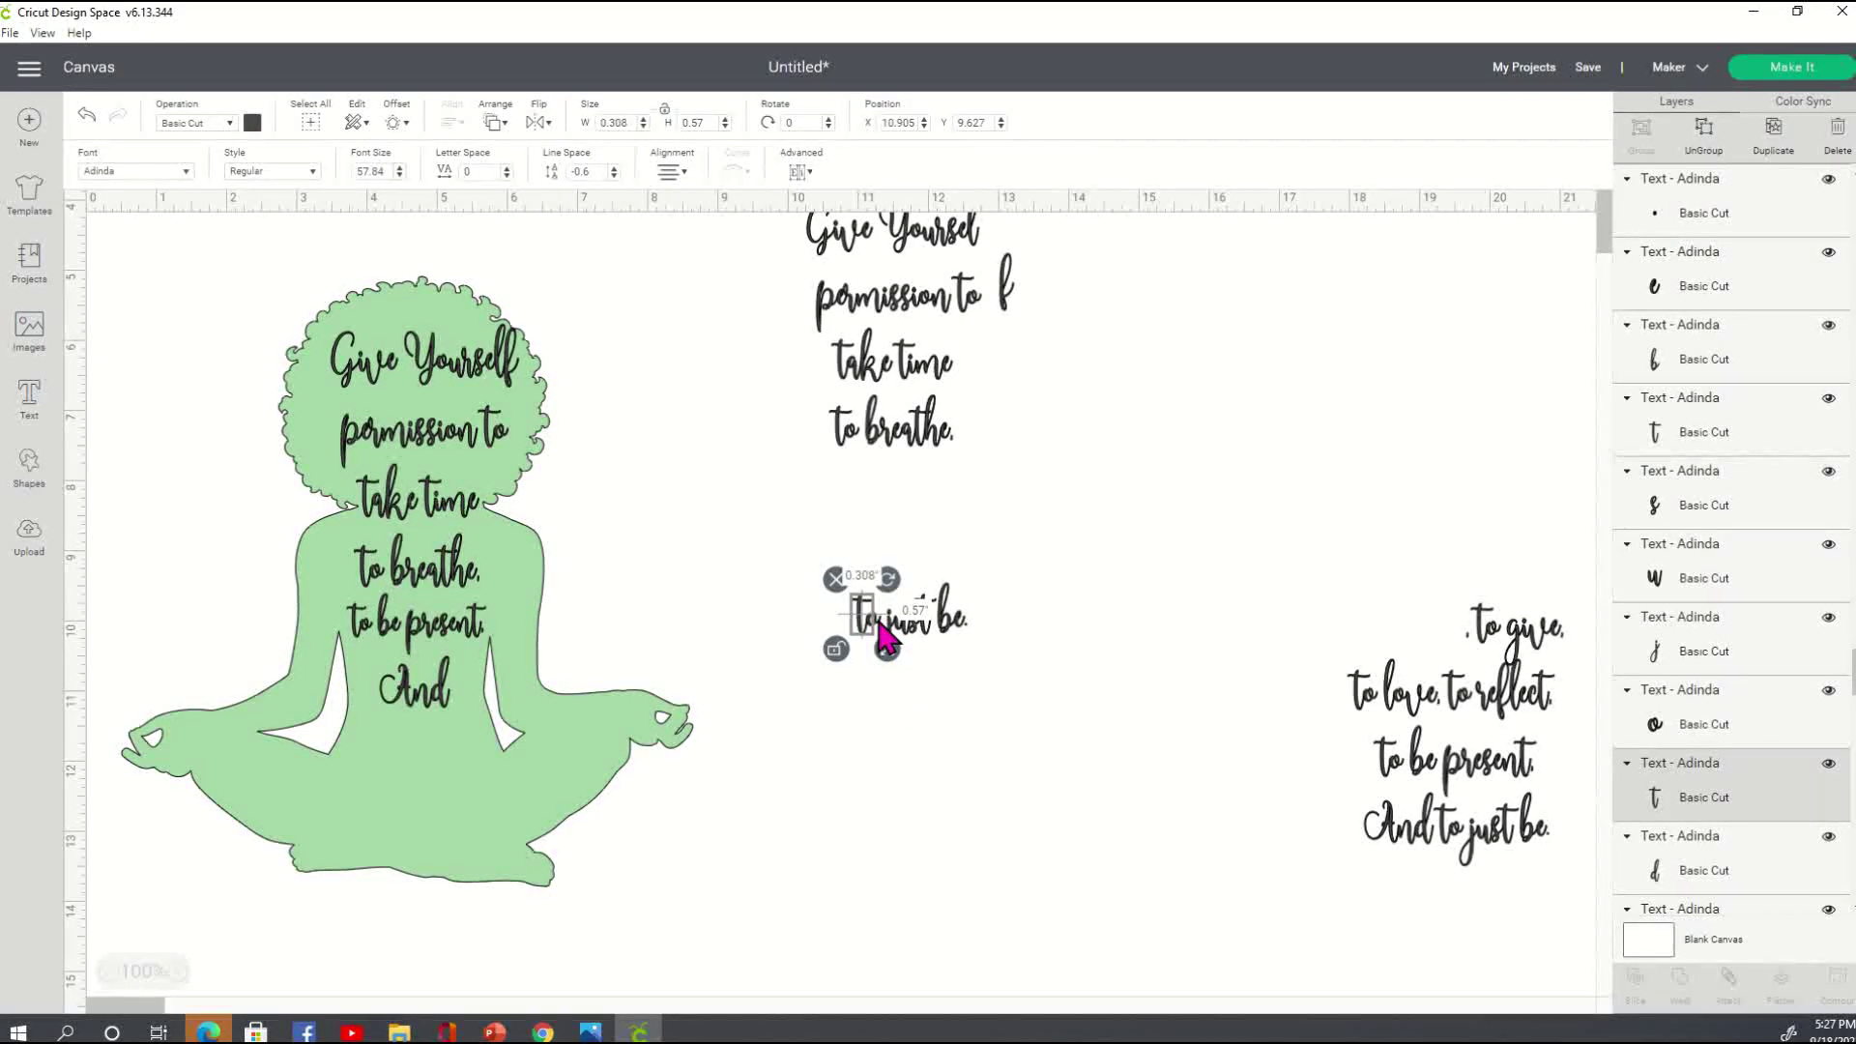
left_click(994, 713)
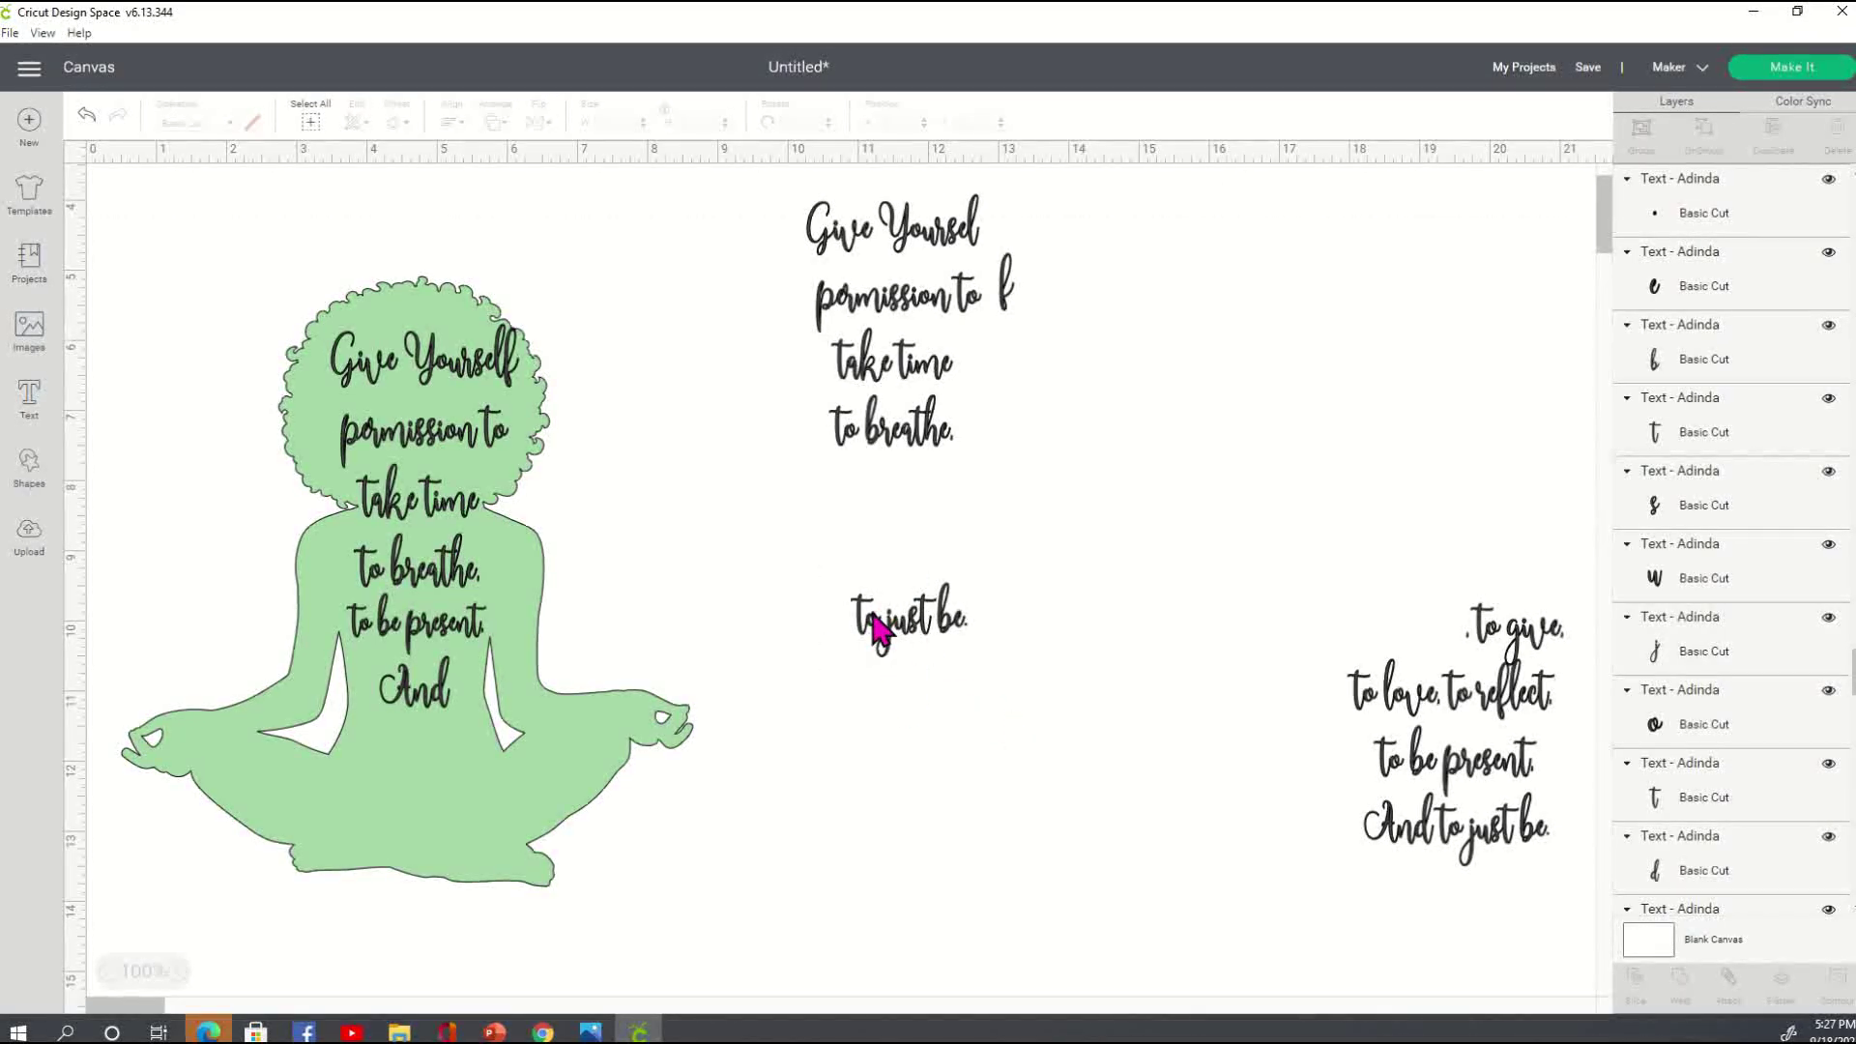
left_click(880, 628)
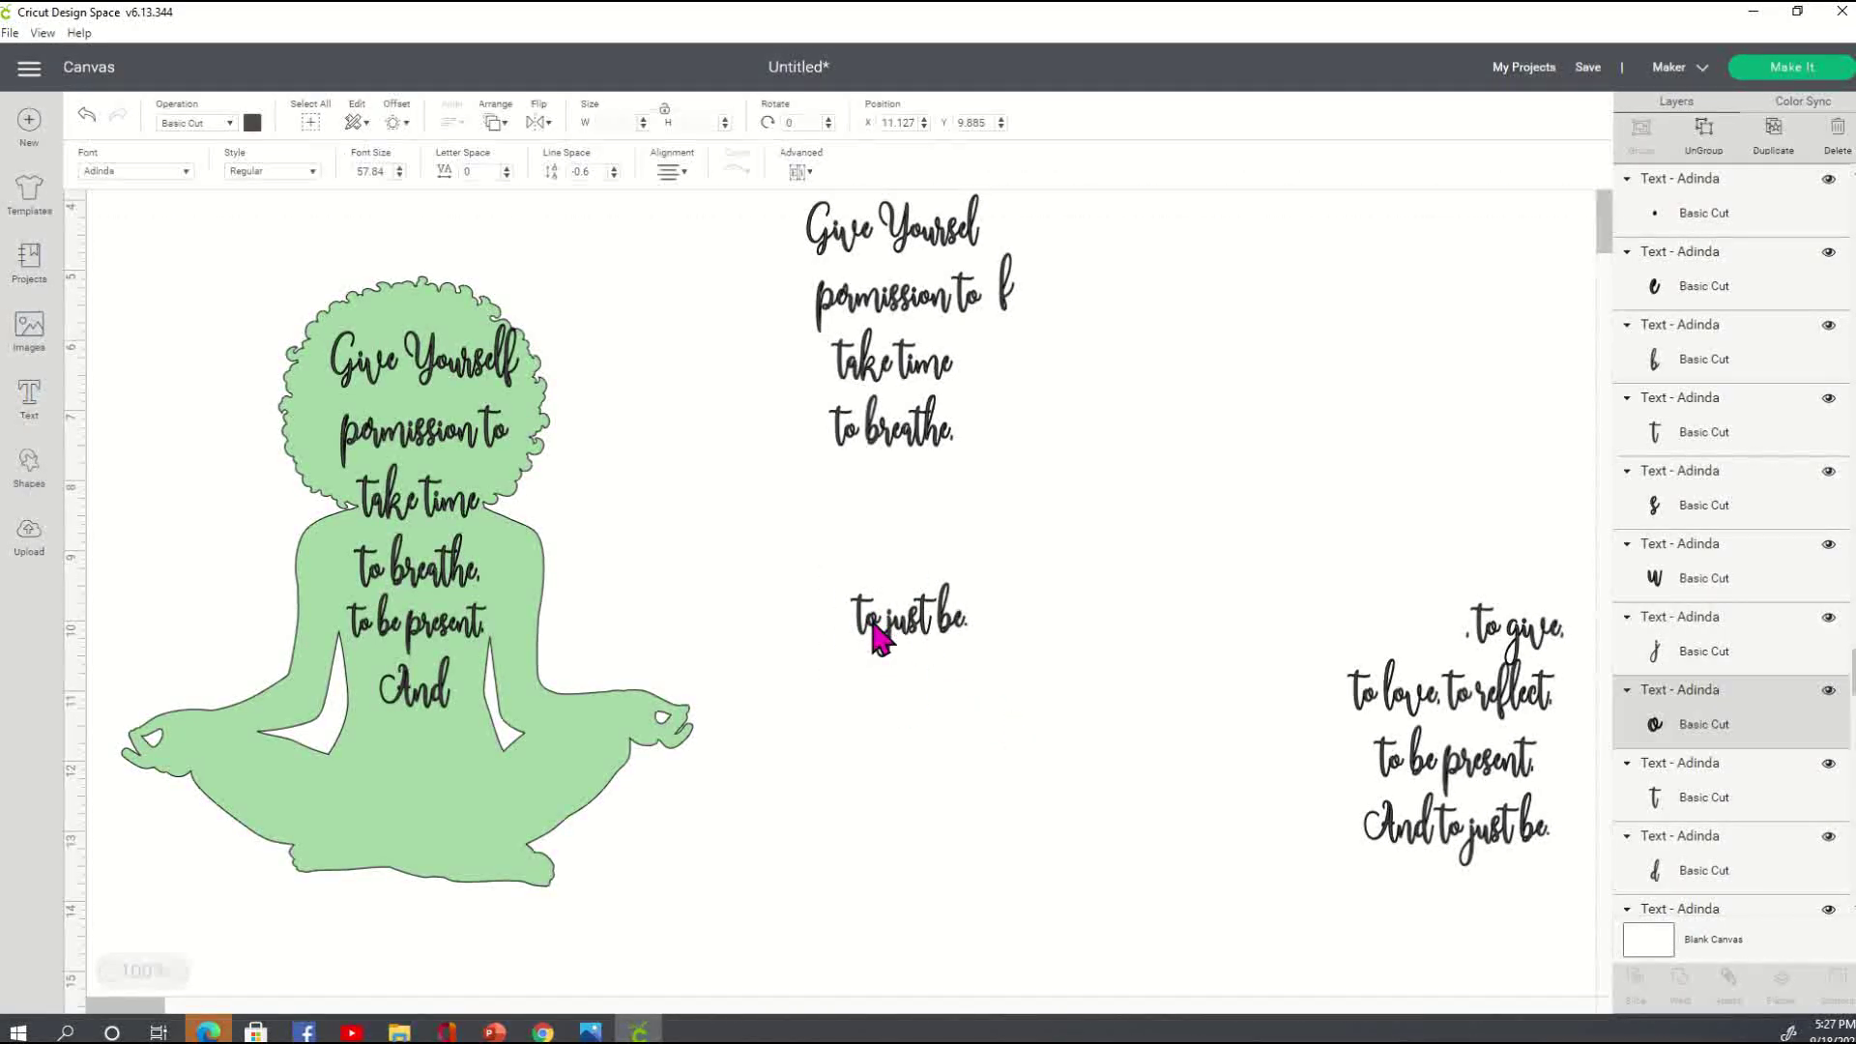
left_click(966, 502)
left_click(863, 614)
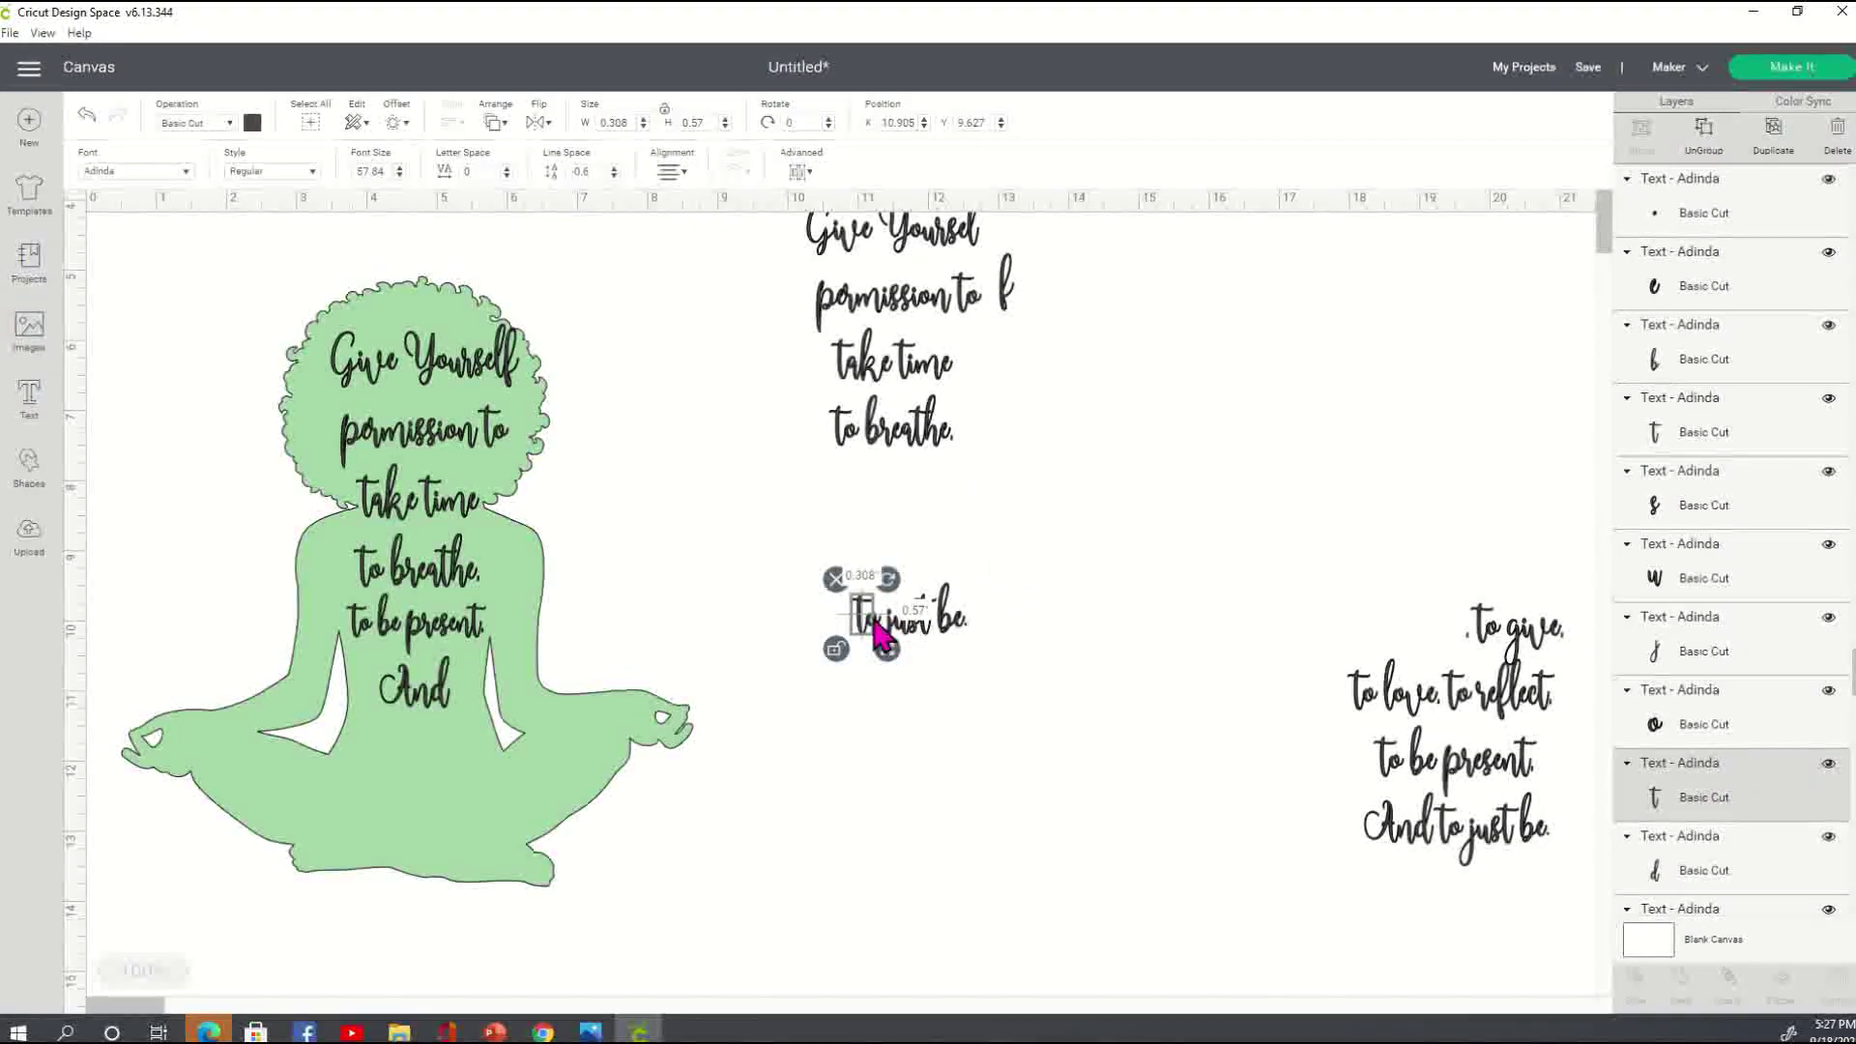
left_click(879, 629, "shift")
left_click_drag(879, 629, 425, 764)
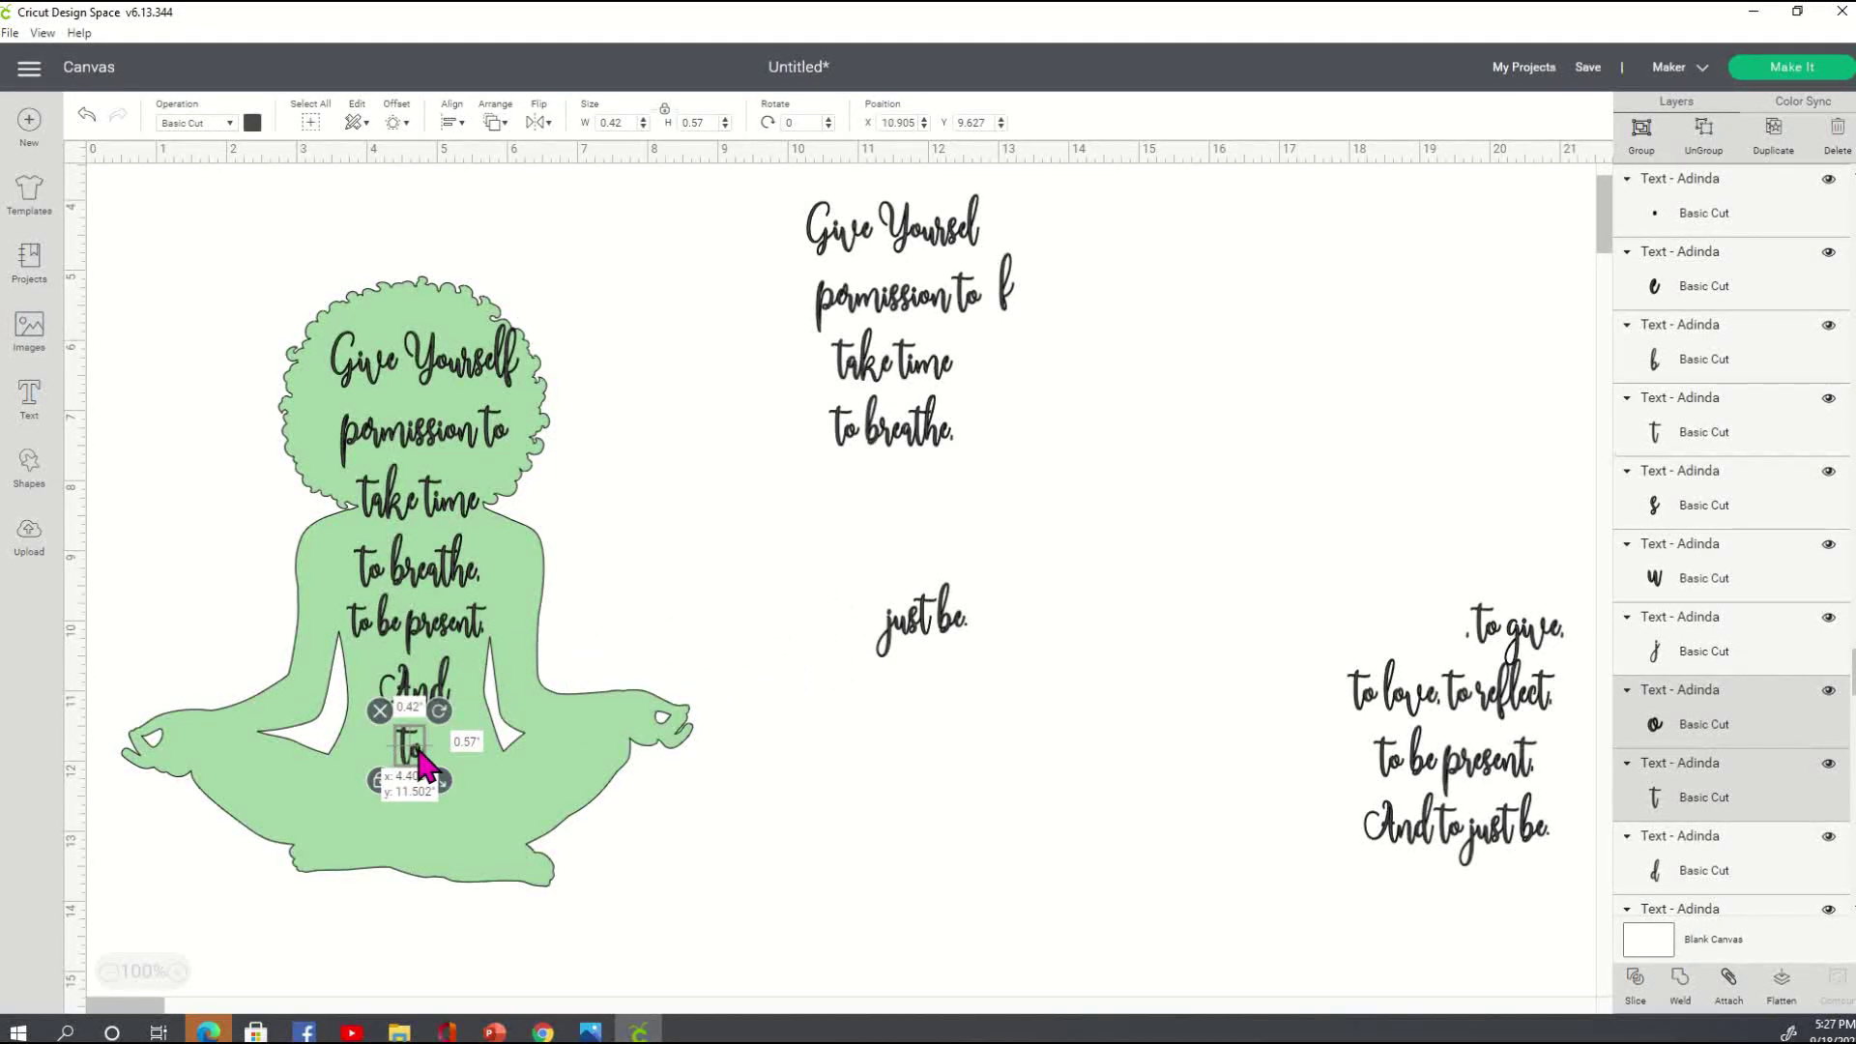
- Move the remaining words "just be." onto the figure's lap, beneath "to"
left_click(912, 853)
left_click_drag(861, 566, 443, 811)
left_click(919, 848)
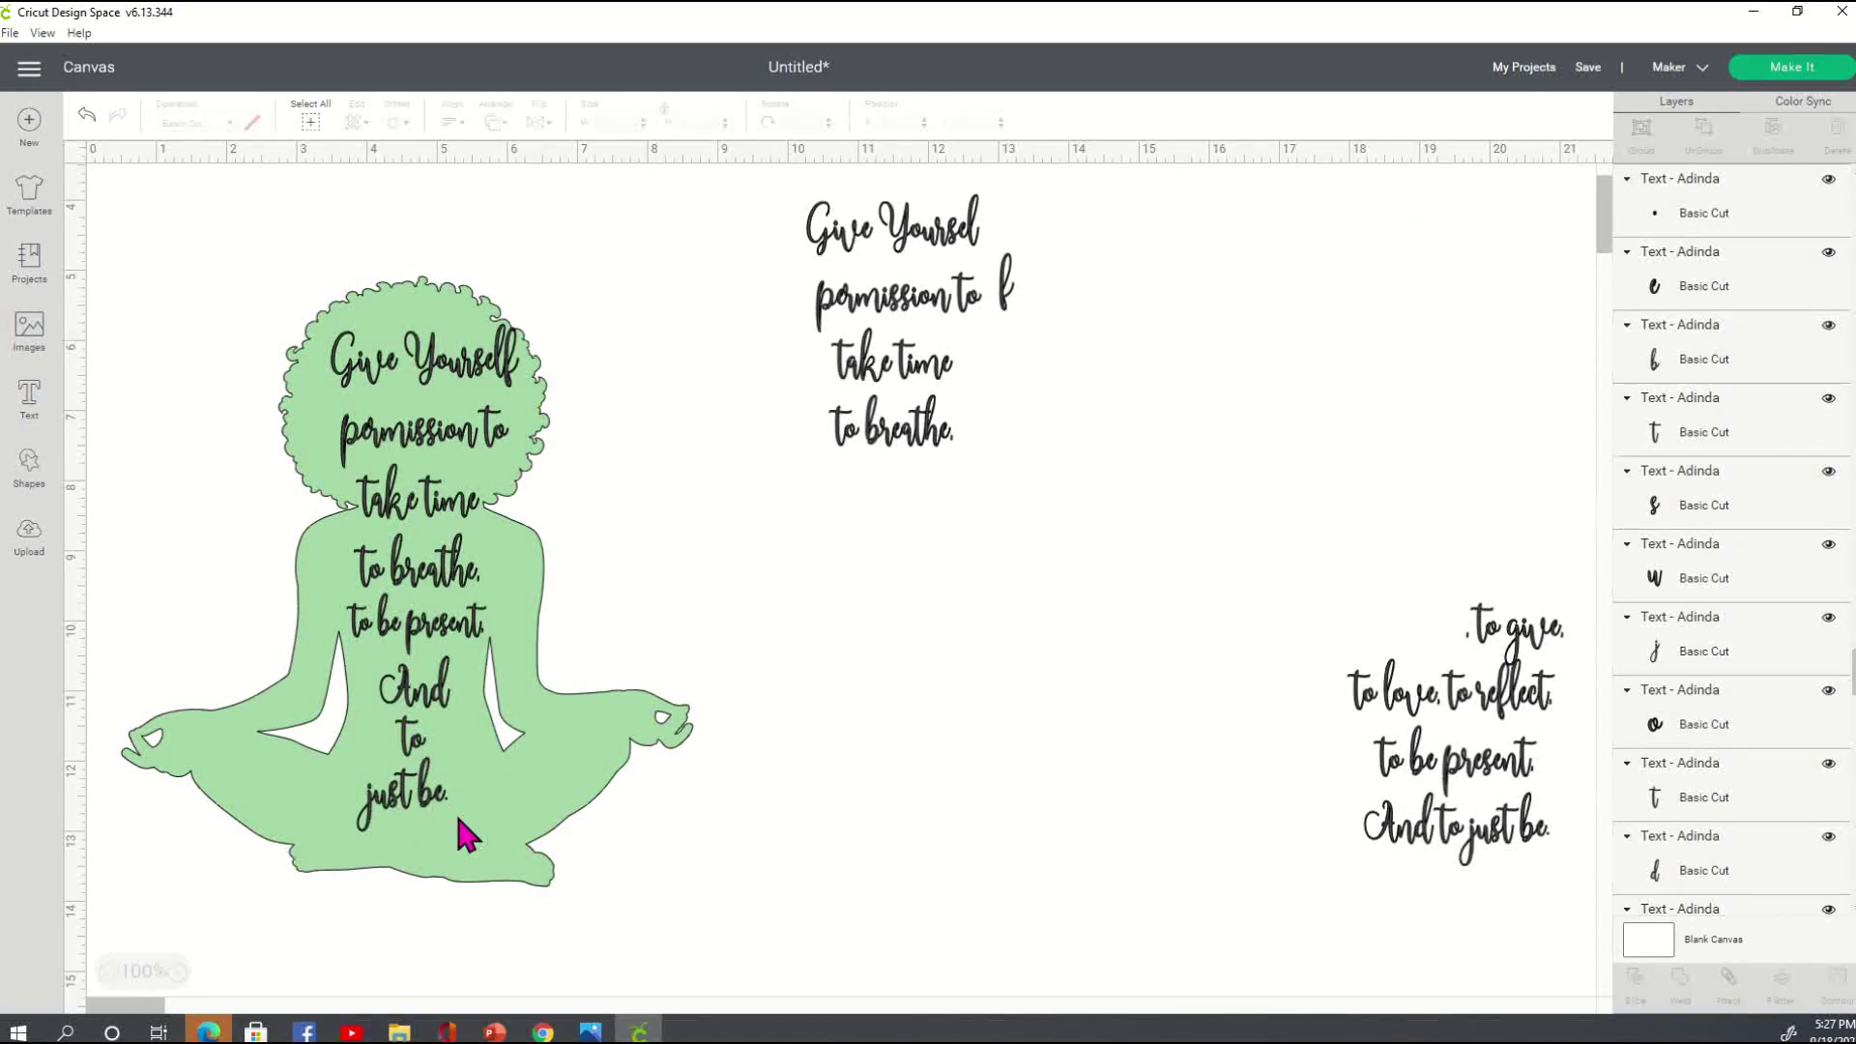
- Adjust the letter positions of "just be" with the figure moved aside, and return the figure behind the quote
left_click_drag(509, 874, 1327, 952)
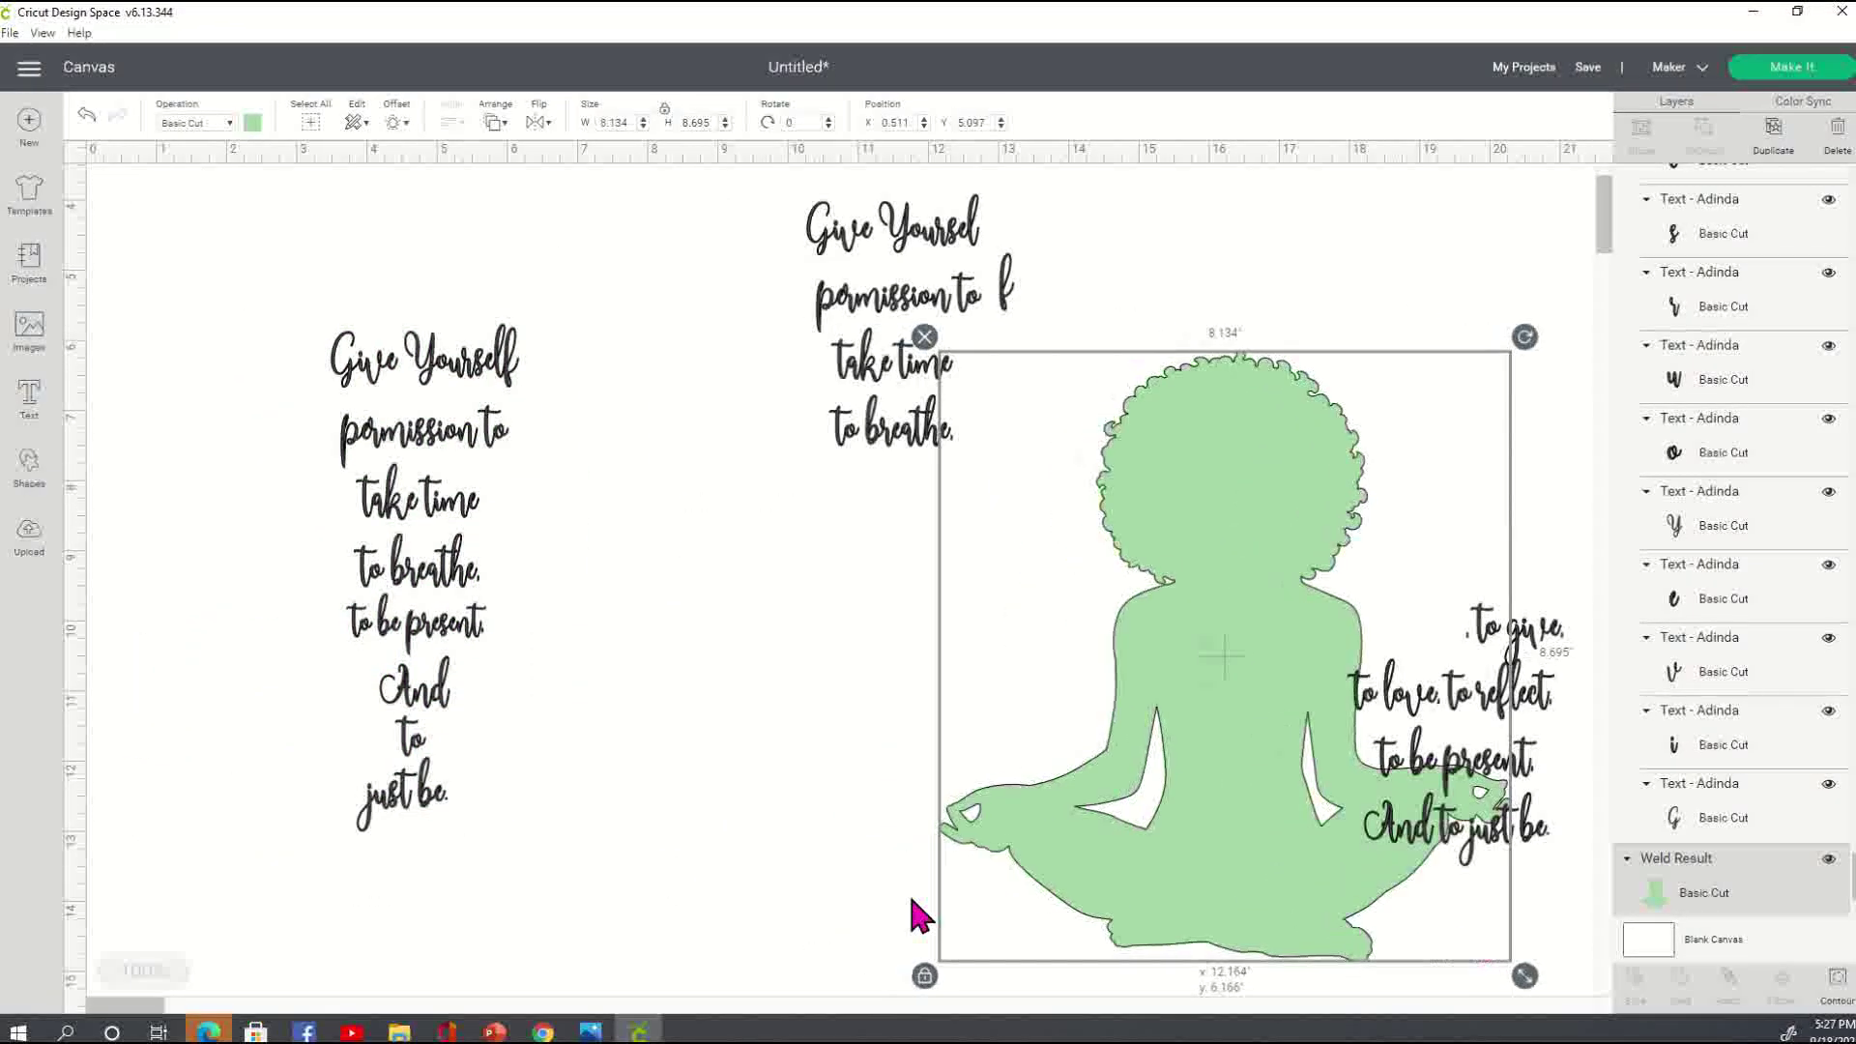
left_click(459, 827)
left_click_drag(386, 824, 454, 830)
left_click(597, 867)
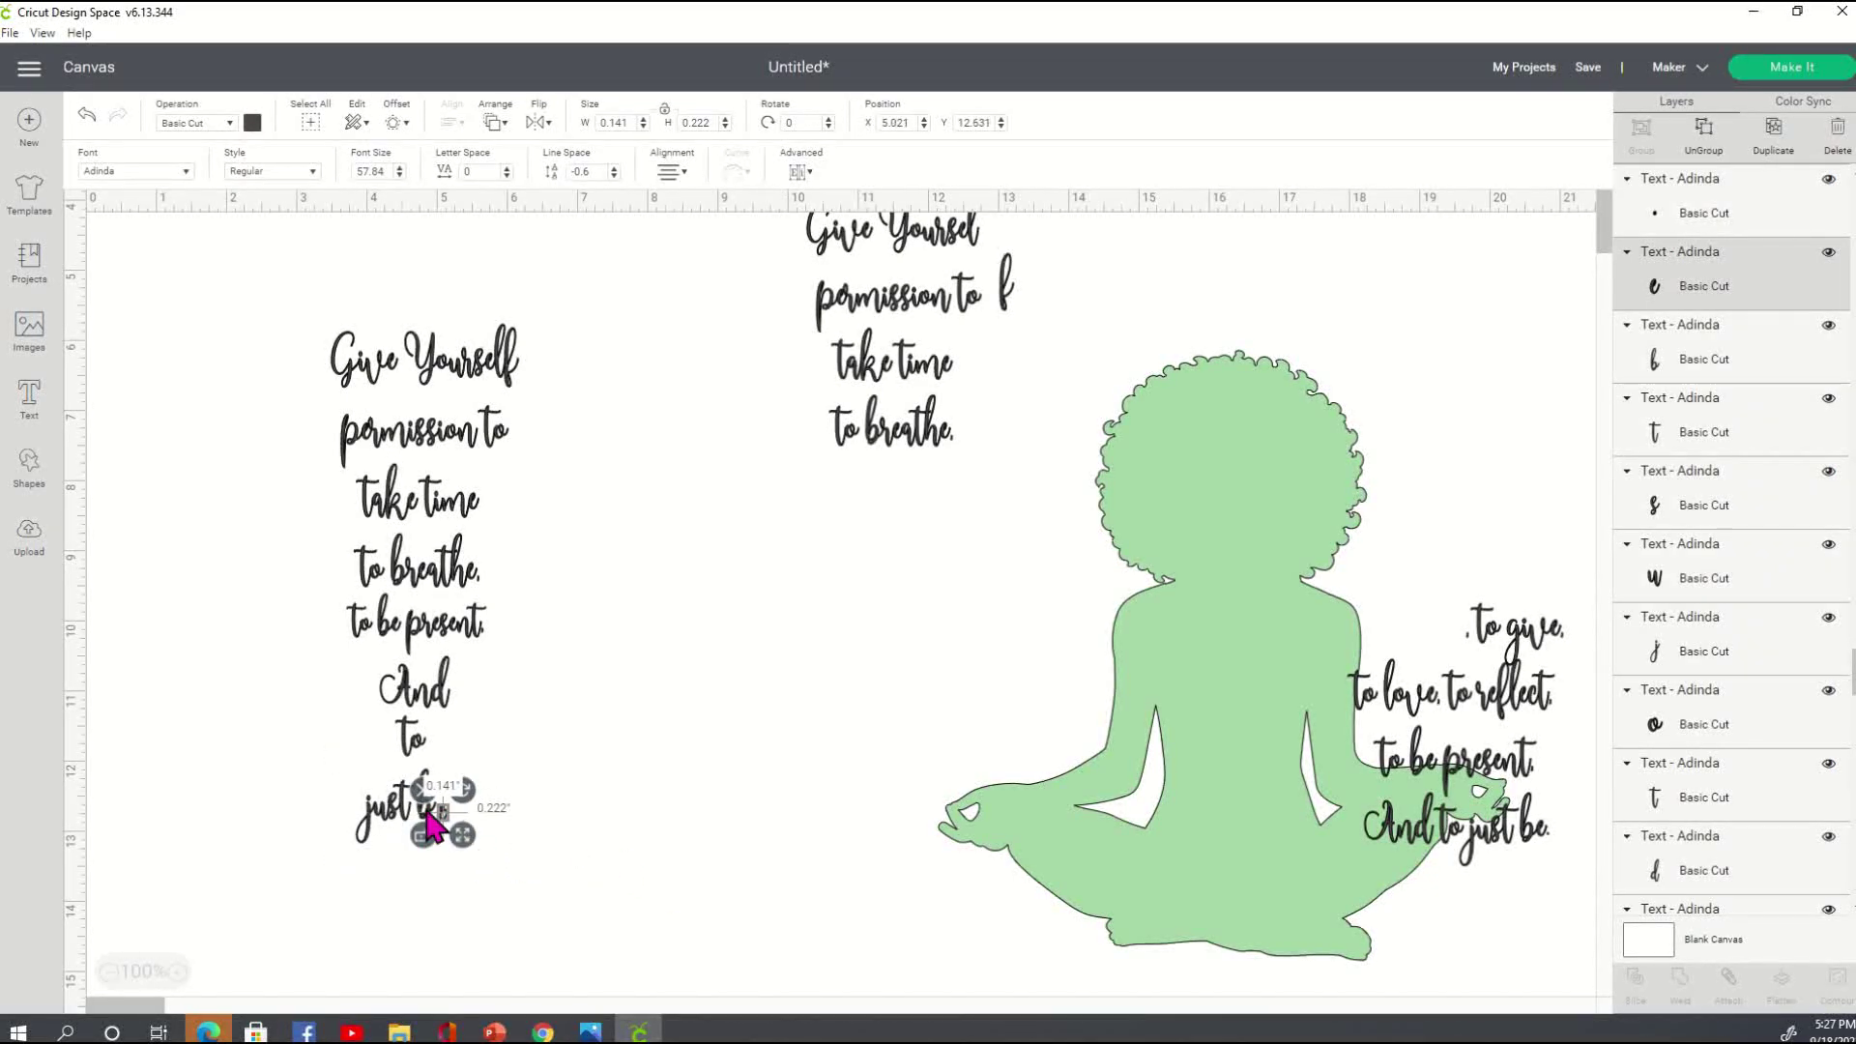
left_click(595, 850)
left_click_drag(448, 828, 440, 827)
left_click(583, 874)
left_click(766, 829)
left_click(591, 856)
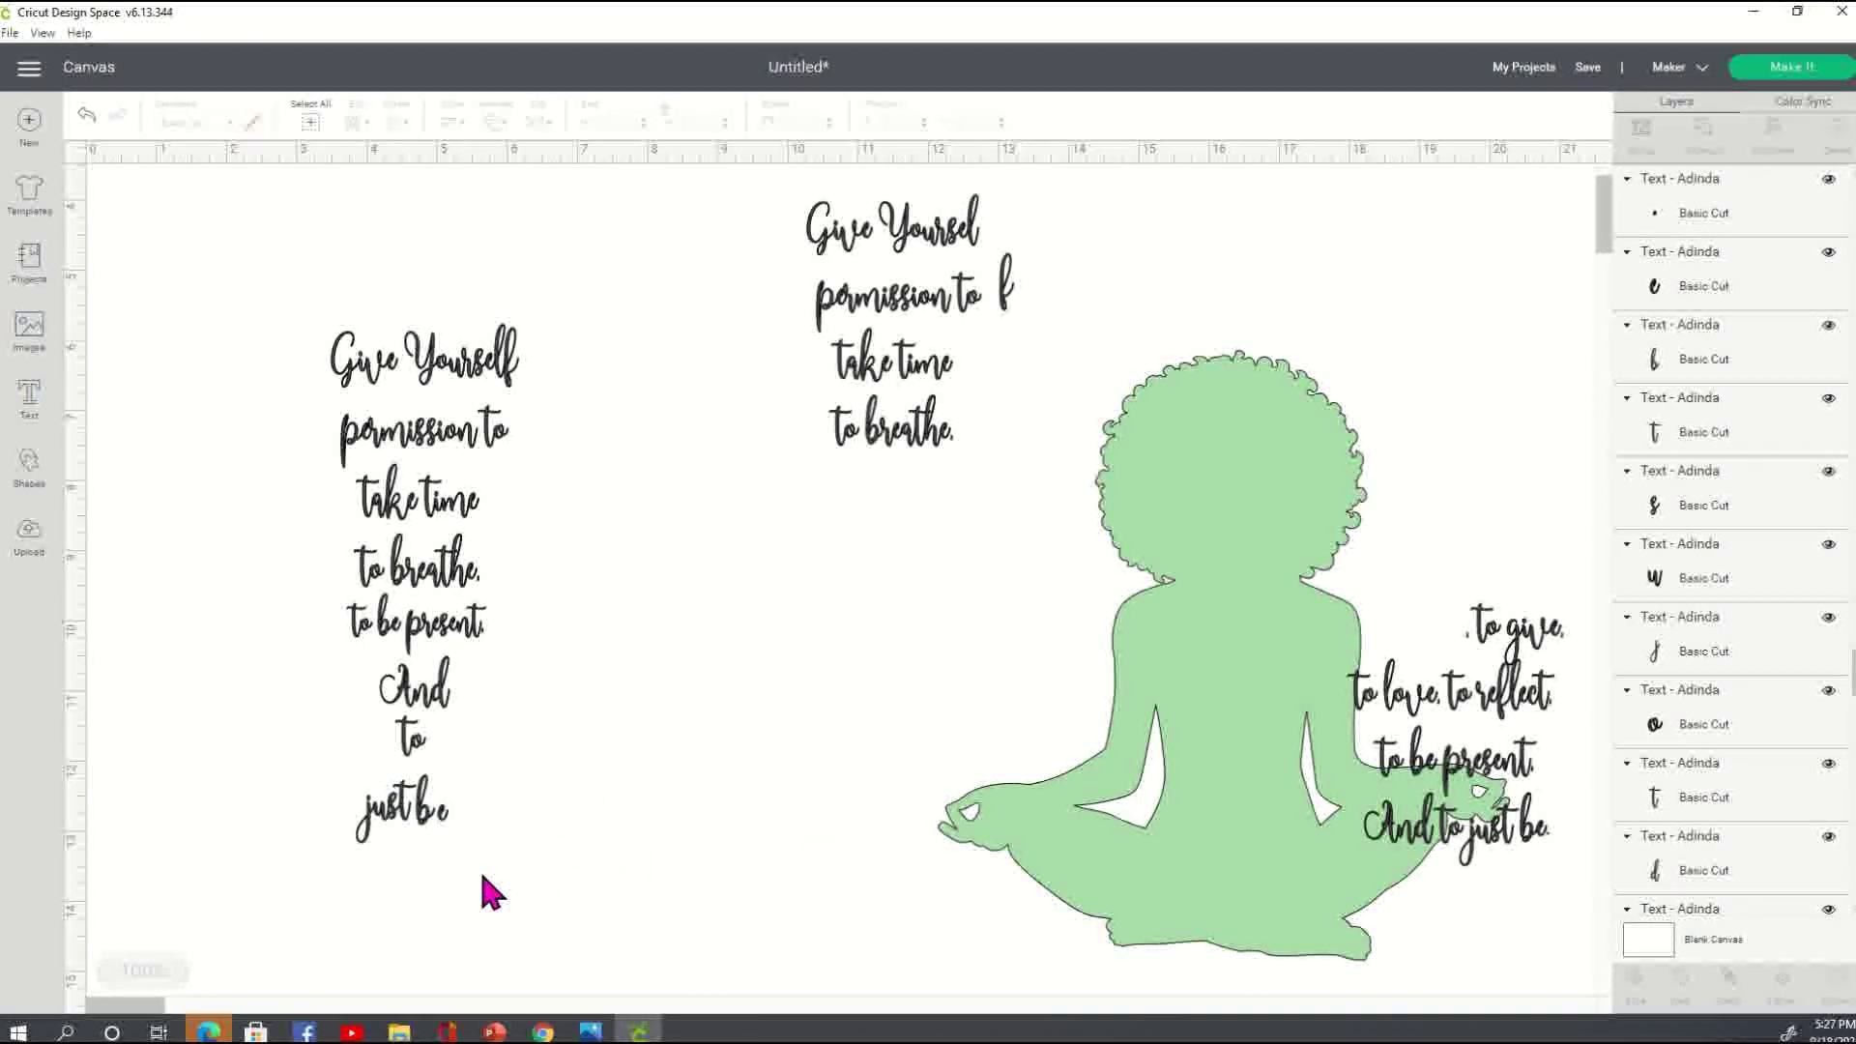
left_click(446, 815)
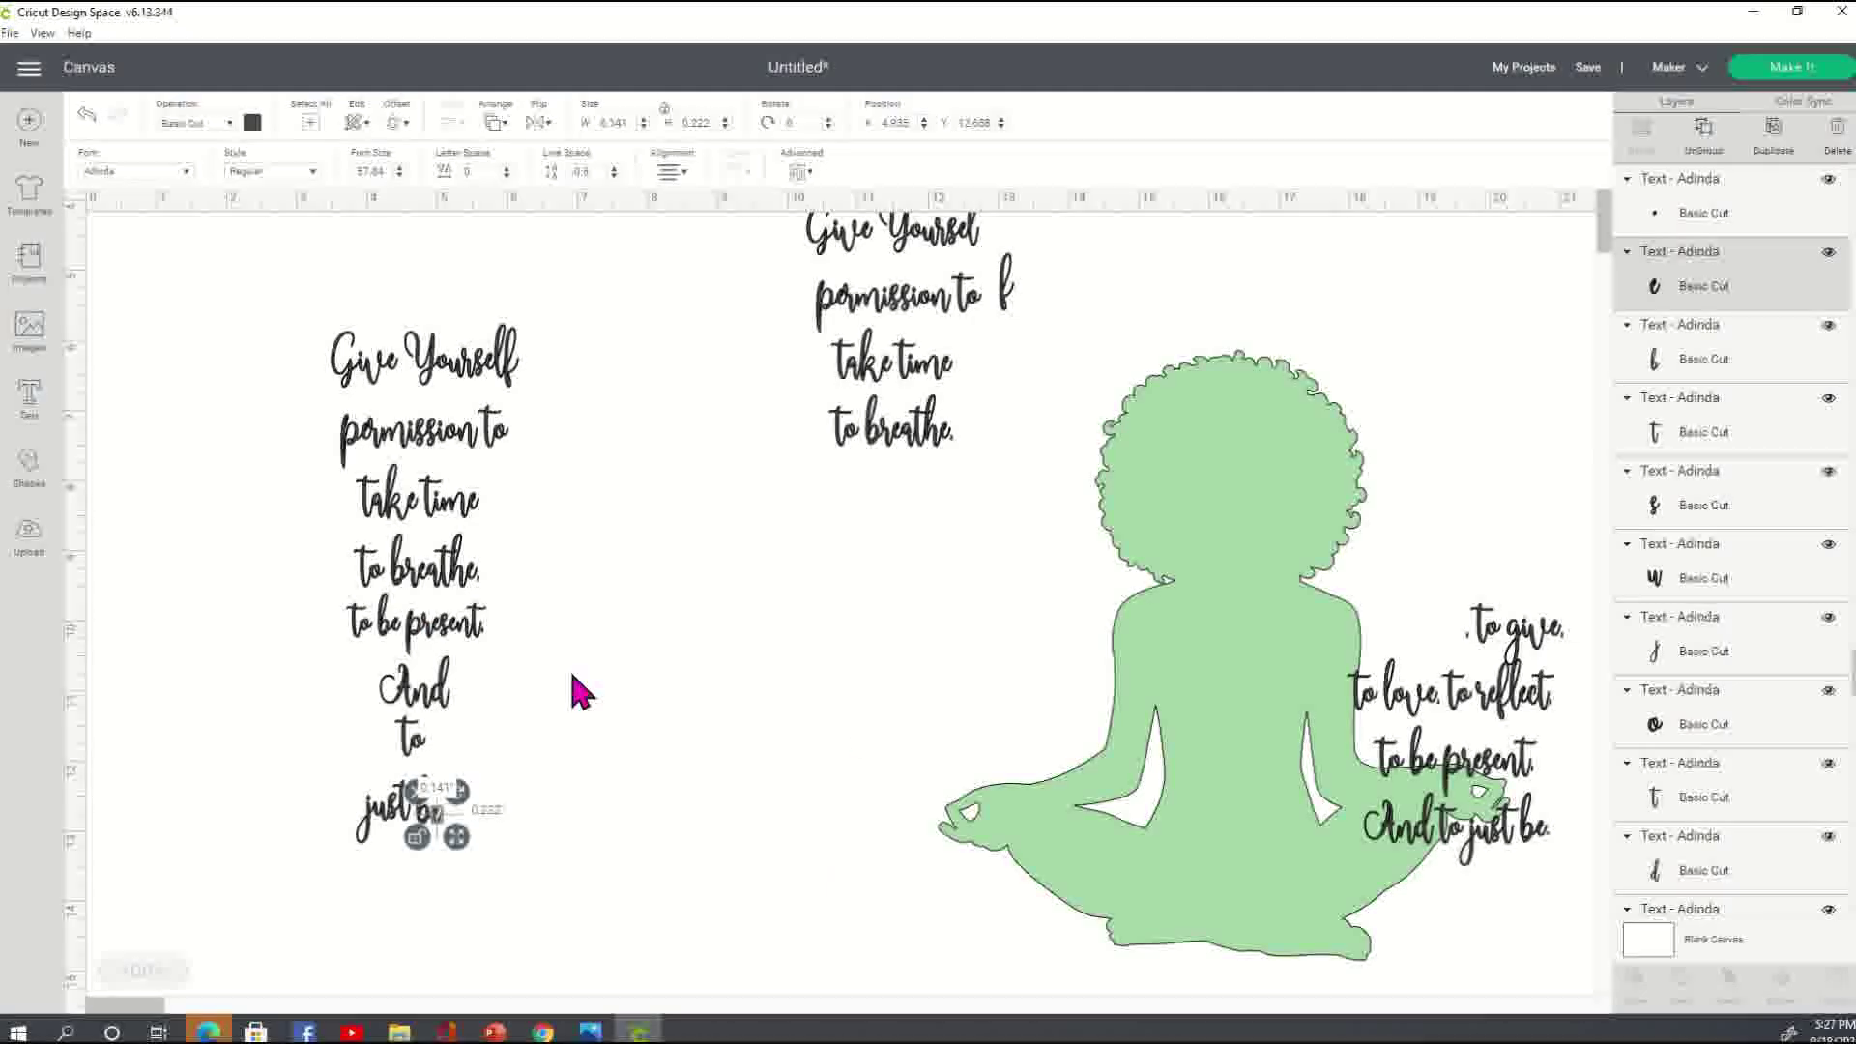
left_click(767, 705)
left_click_drag(1268, 677, 458, 611)
left_click(991, 735)
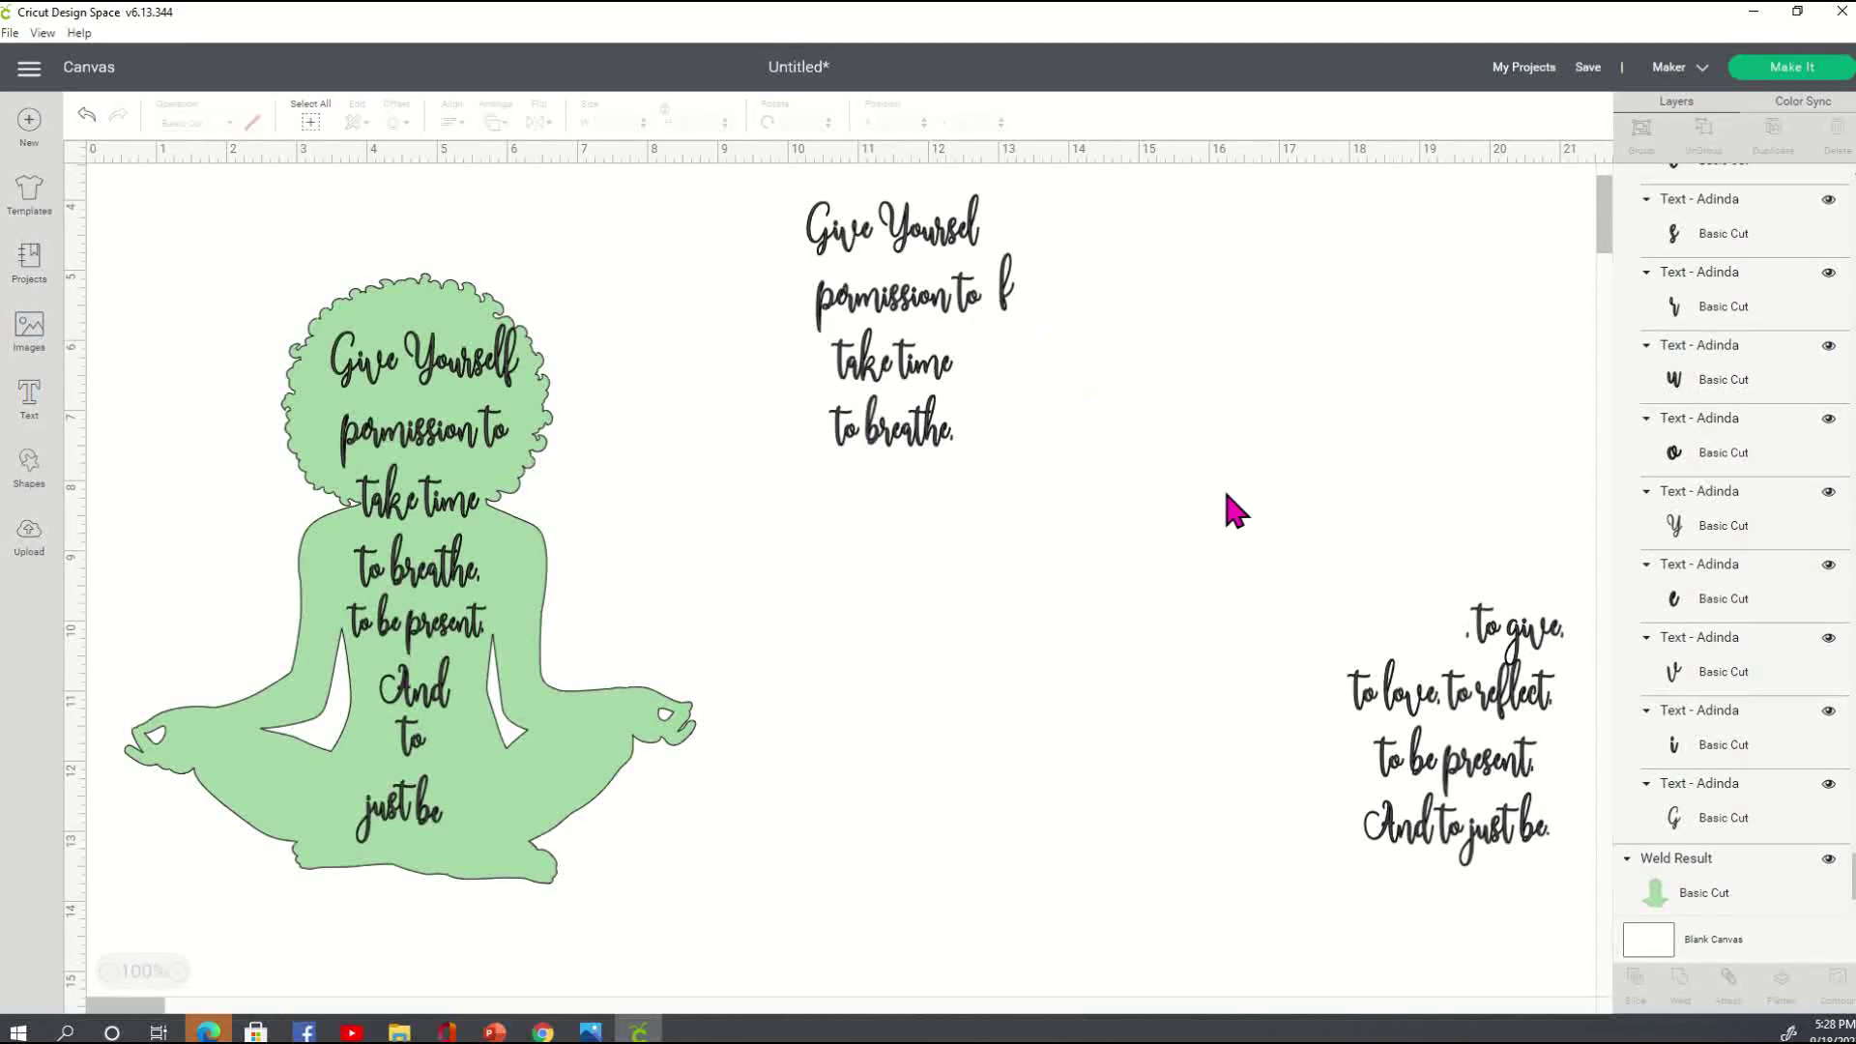
- Delete the two leftover blocks of quote text beside the figure, keeping only the words placed over it
left_click_drag(1076, 497, 779, 165)
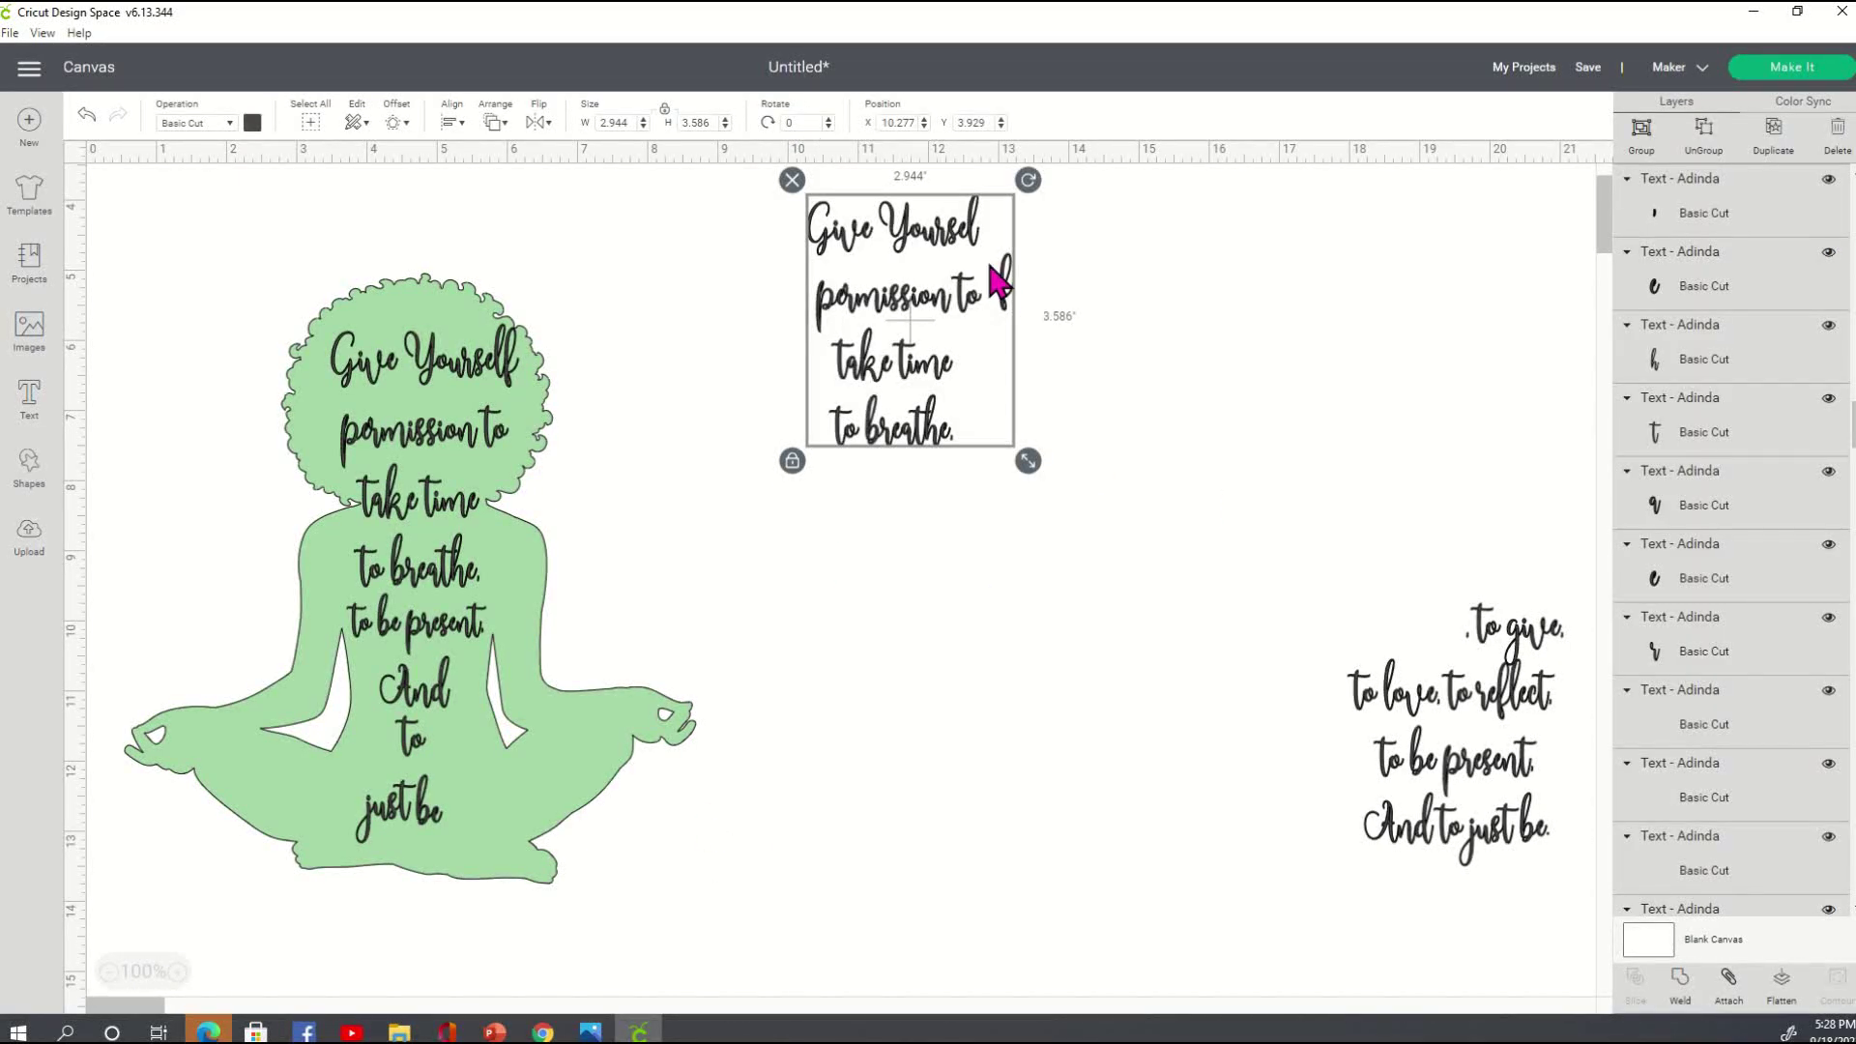
key("Delete")
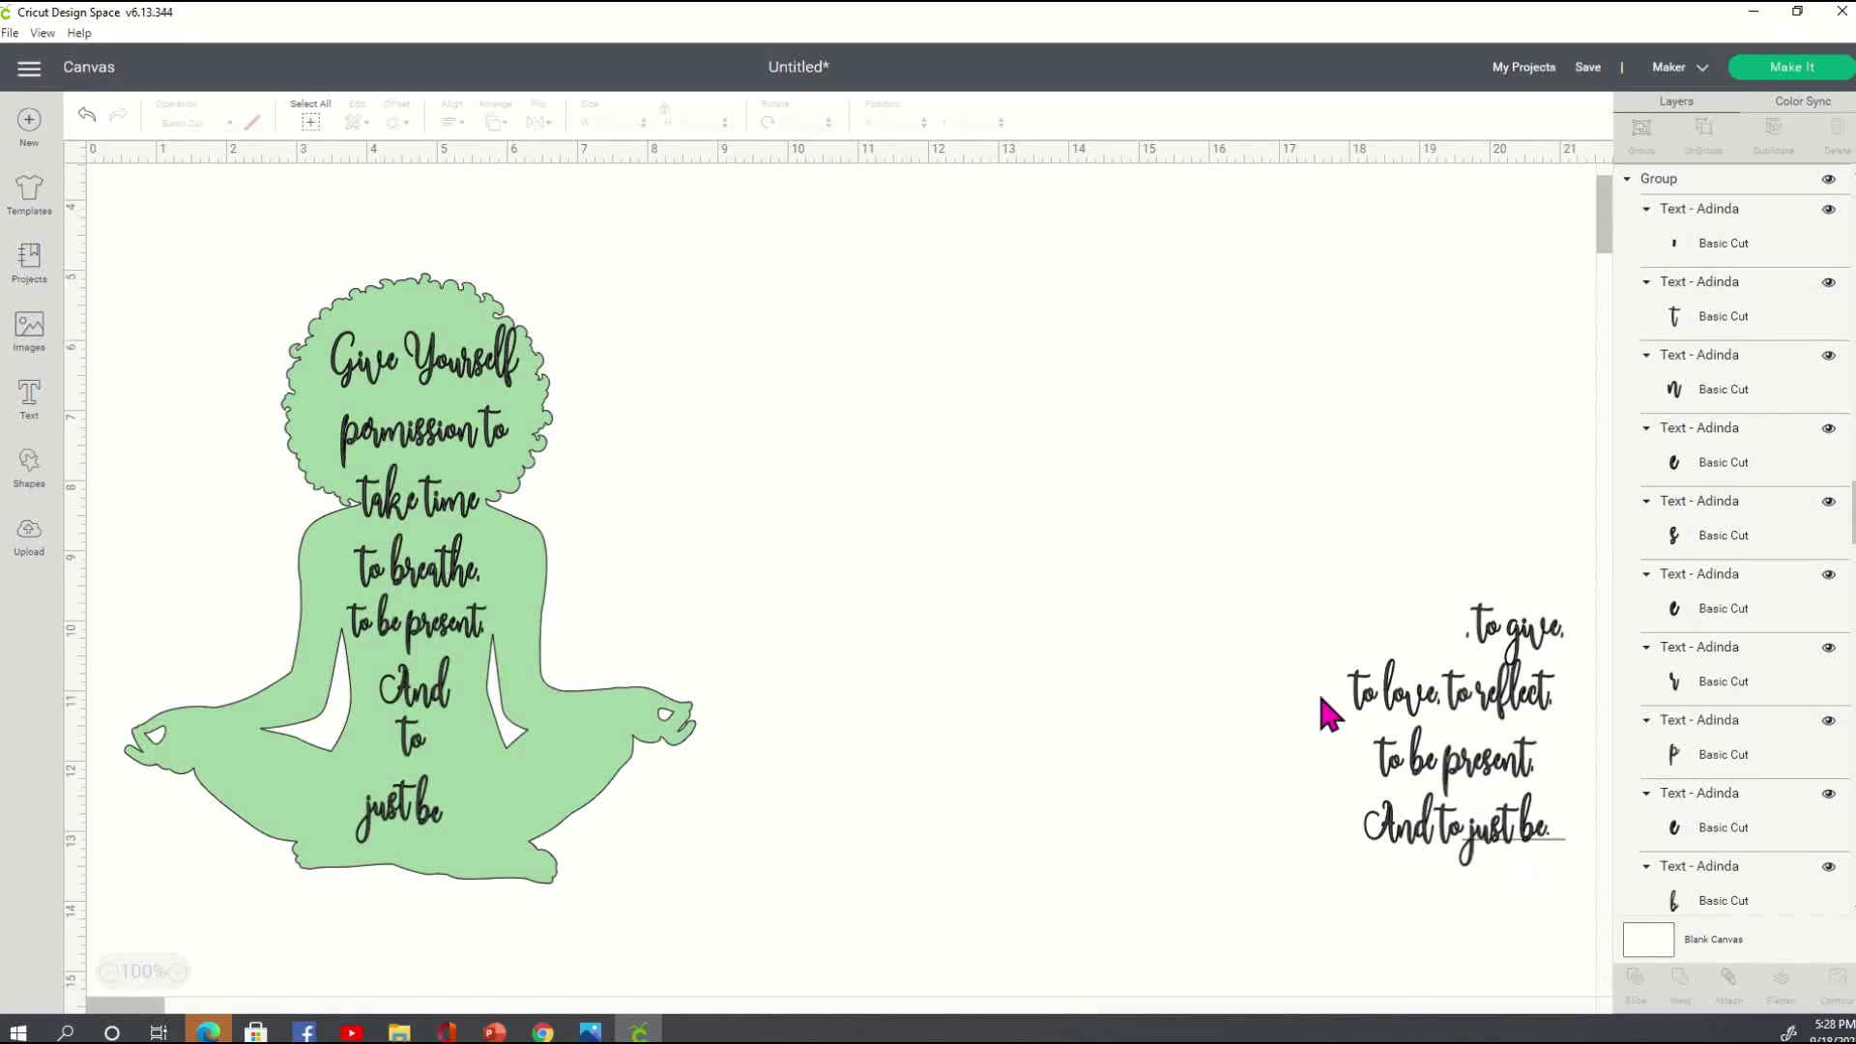
left_click(1329, 713)
left_click(1309, 770)
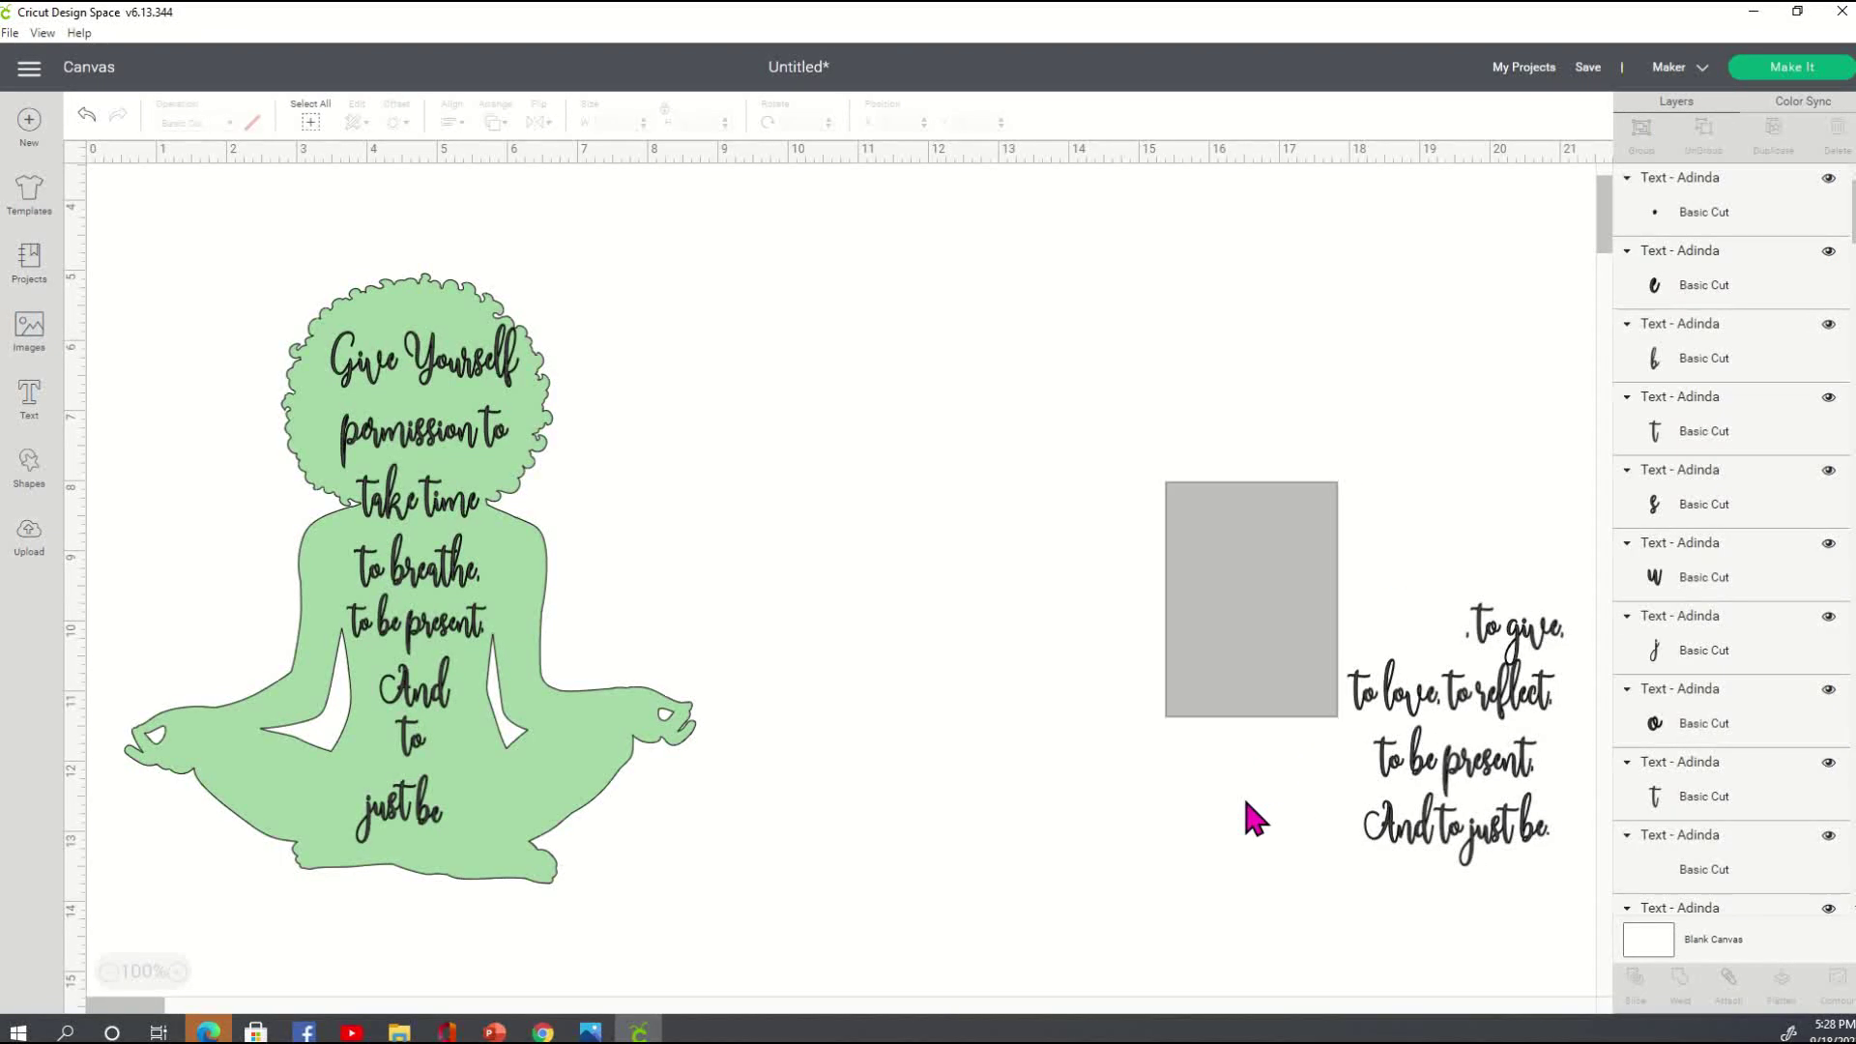
left_click(1547, 942)
key("Delete")
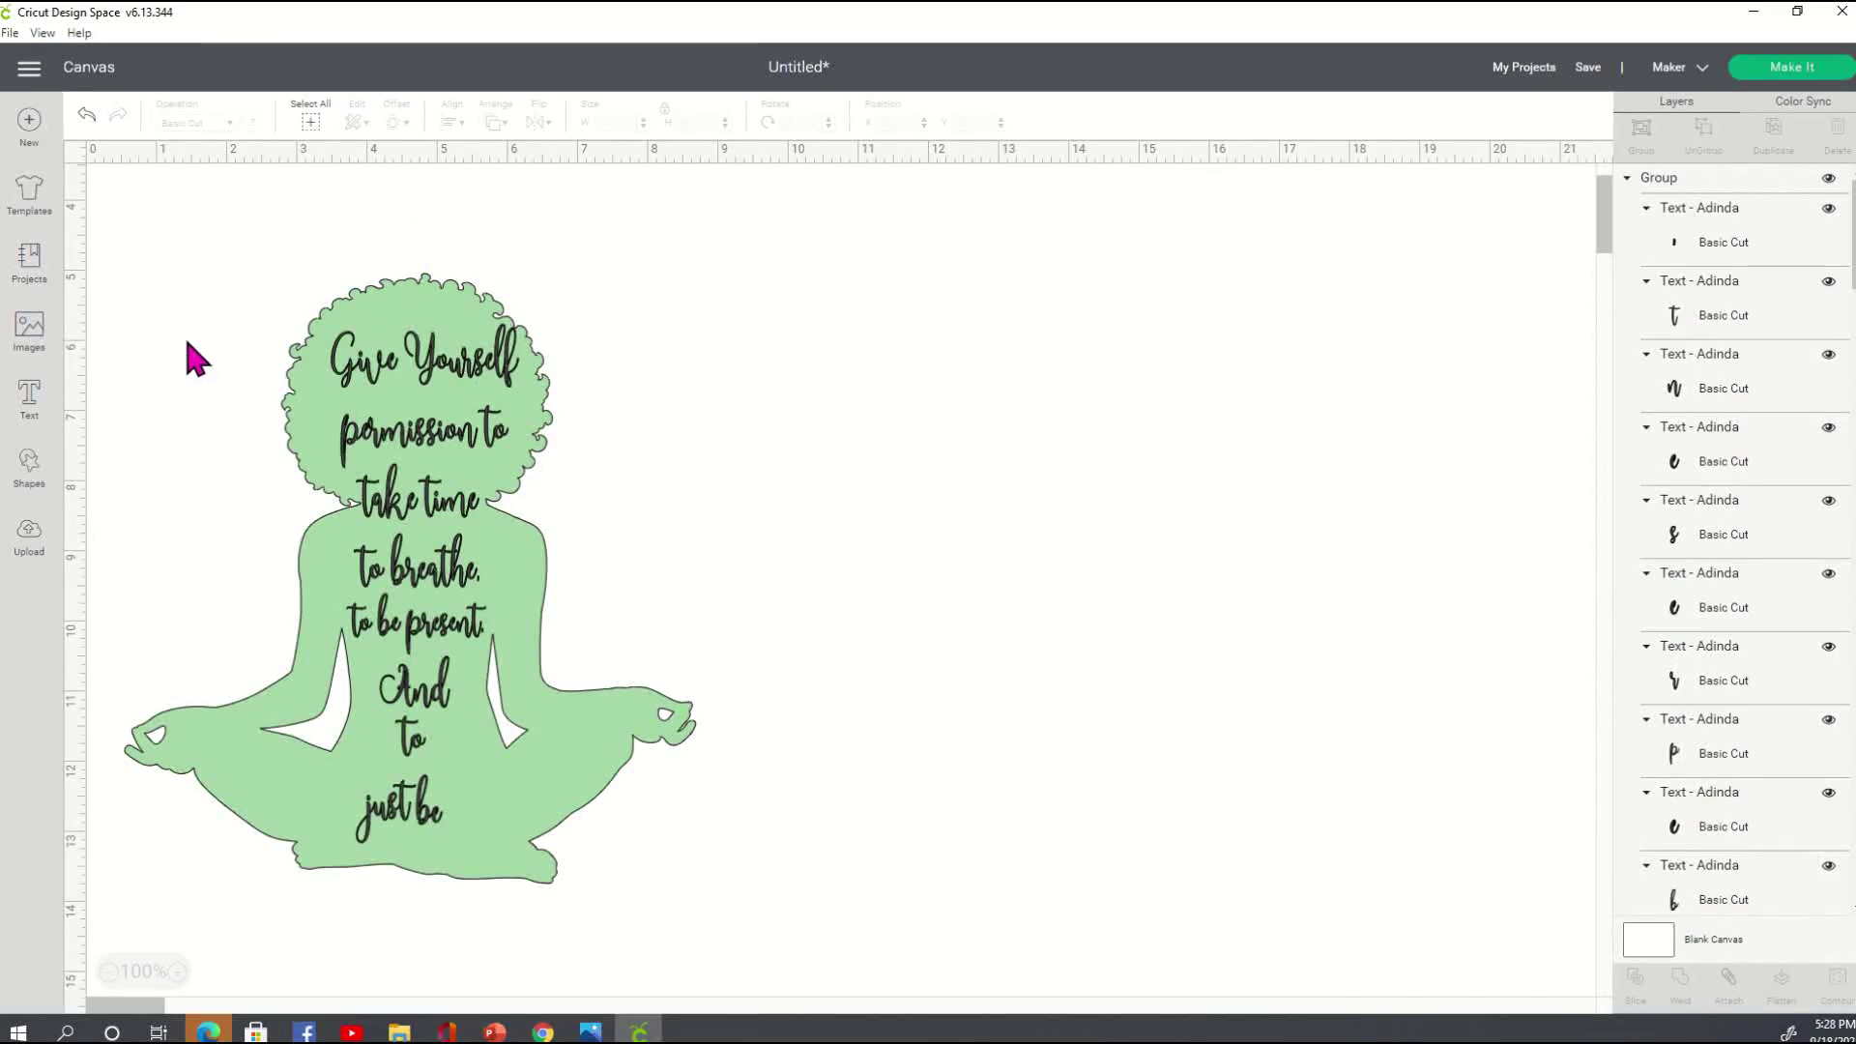
- Move the figure away from the words, group all the quote lines and weld them into one shape
left_click_drag(391, 314, 1110, 367)
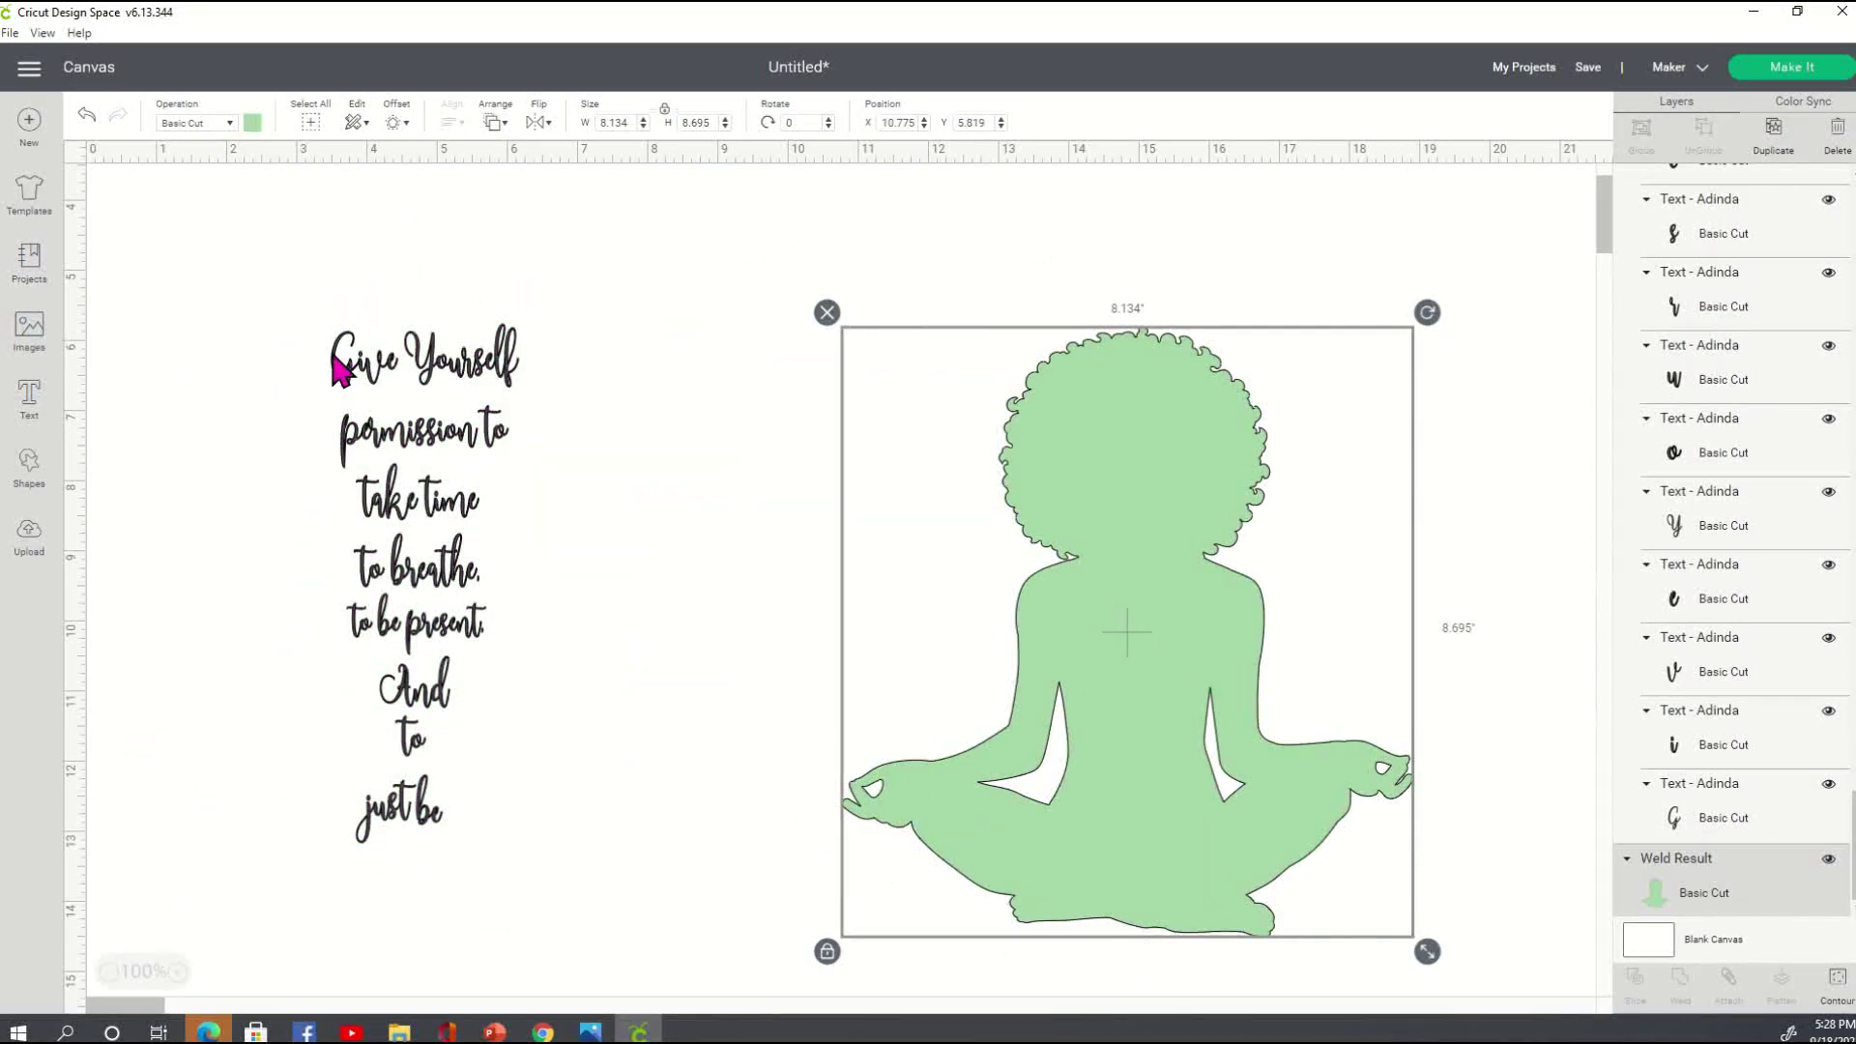
left_click_drag(294, 319, 530, 863)
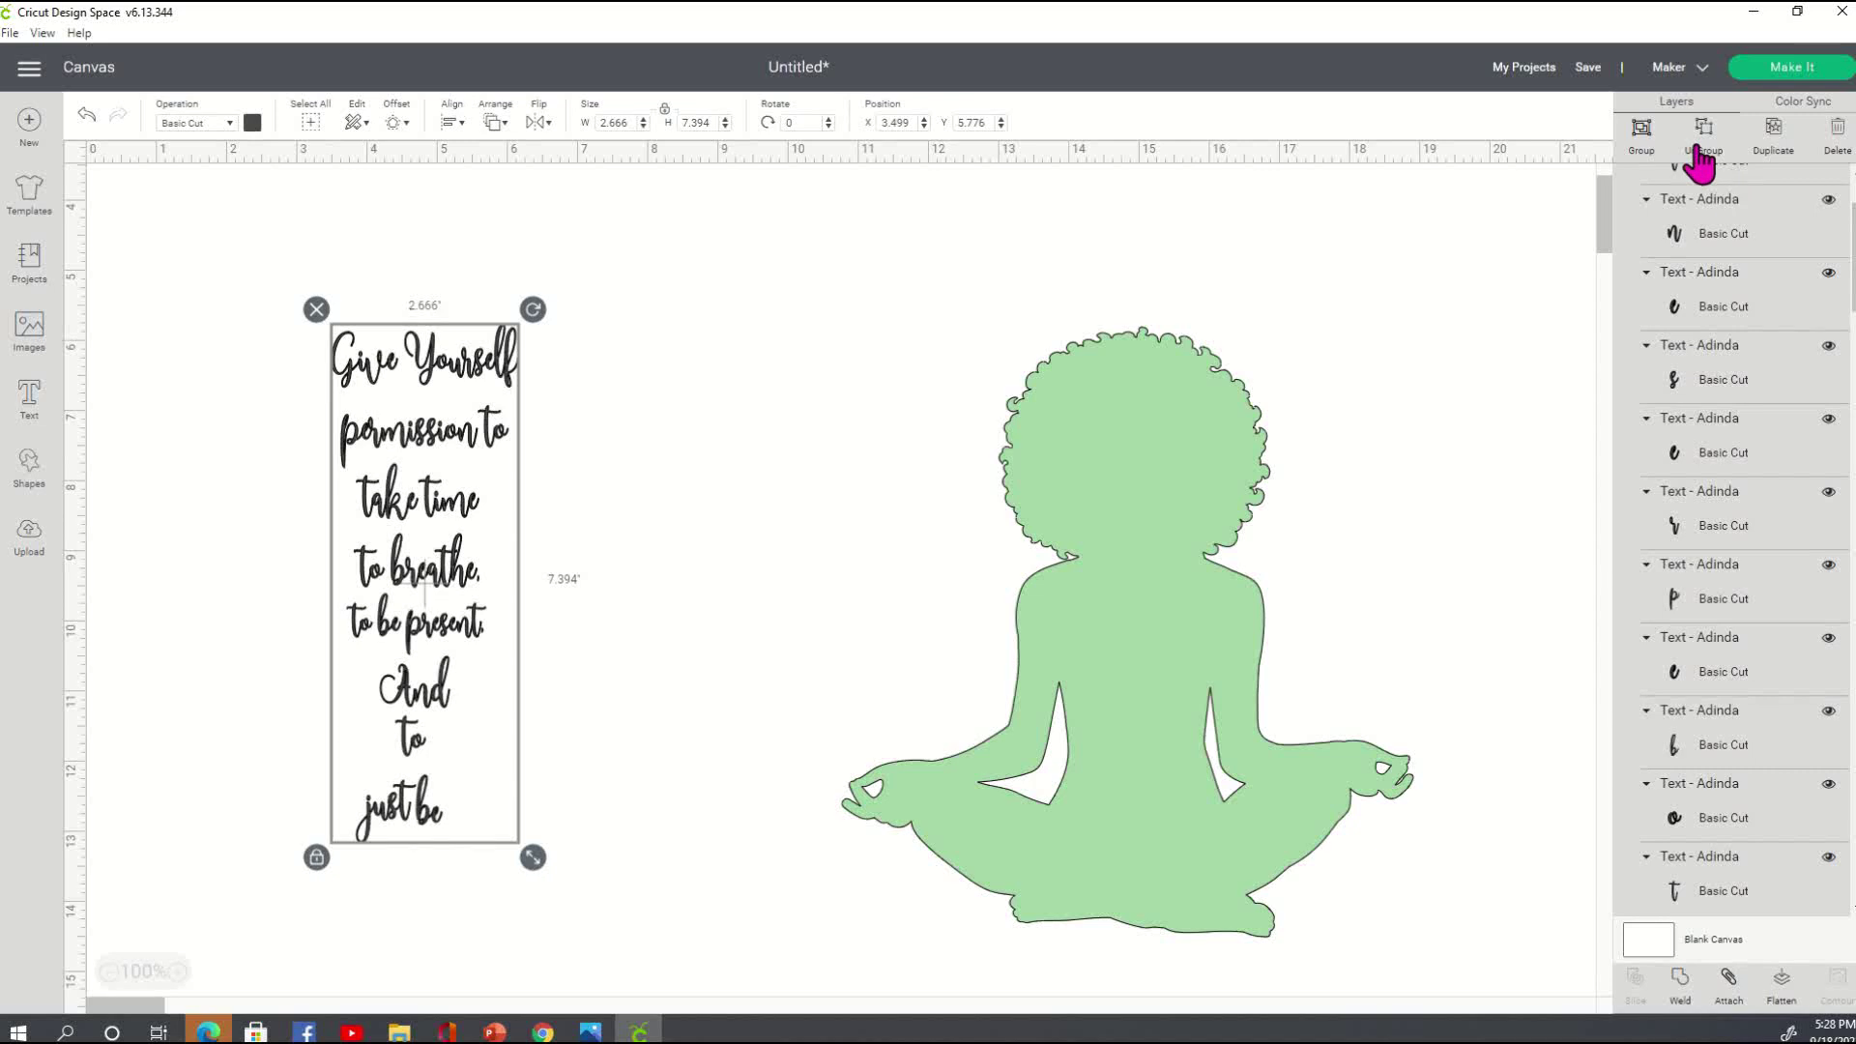
left_click(1633, 155)
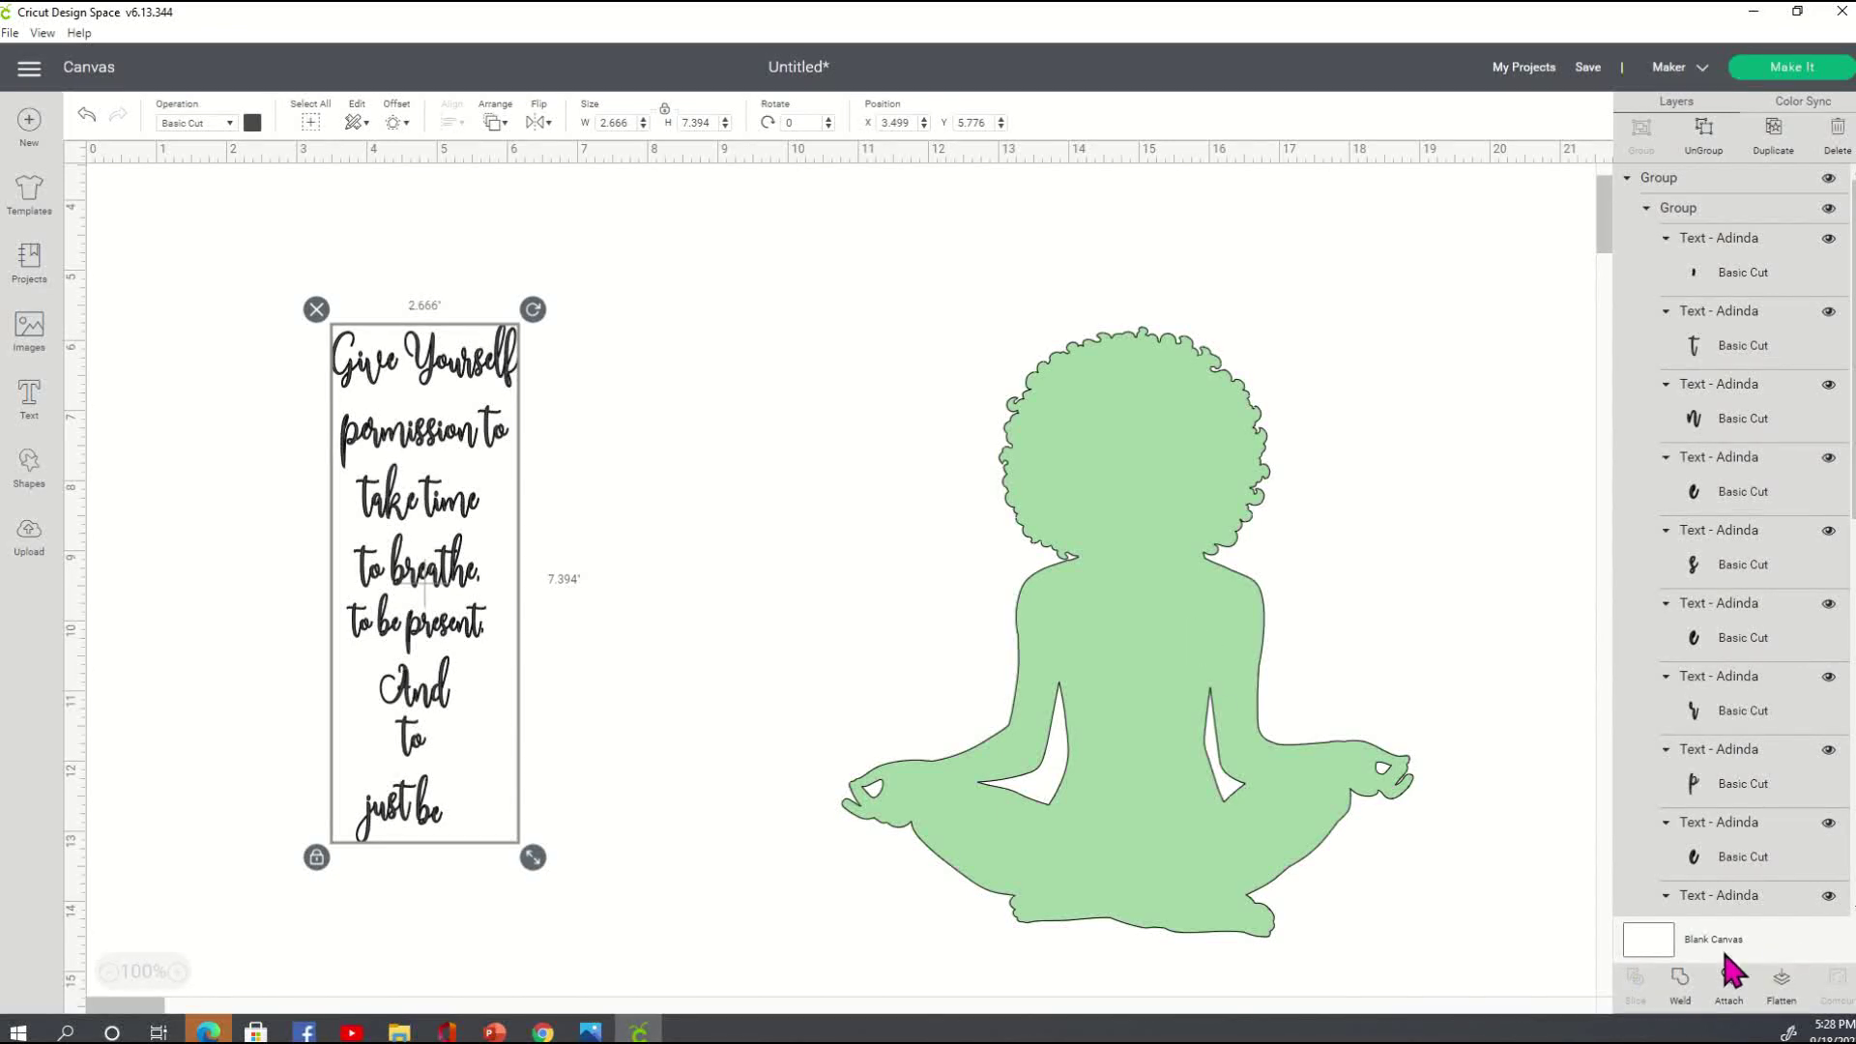
left_click(1322, 638)
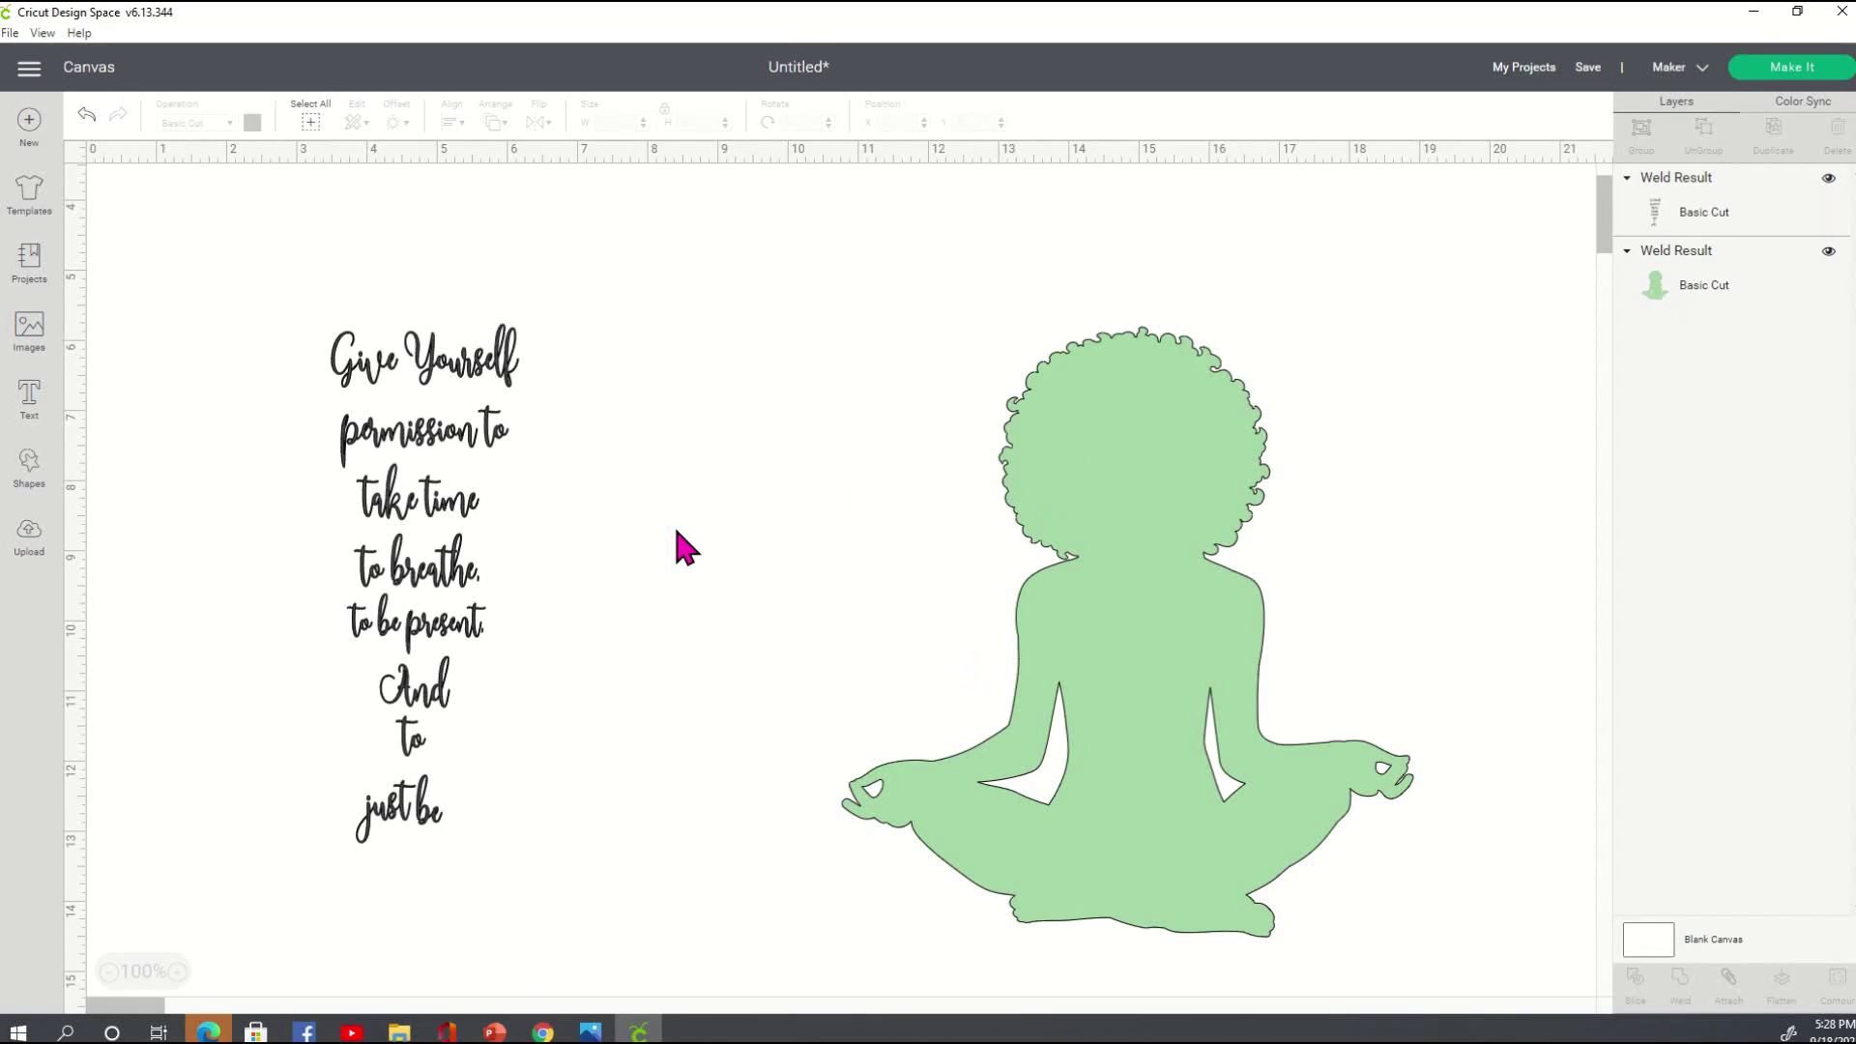
left_click(421, 638)
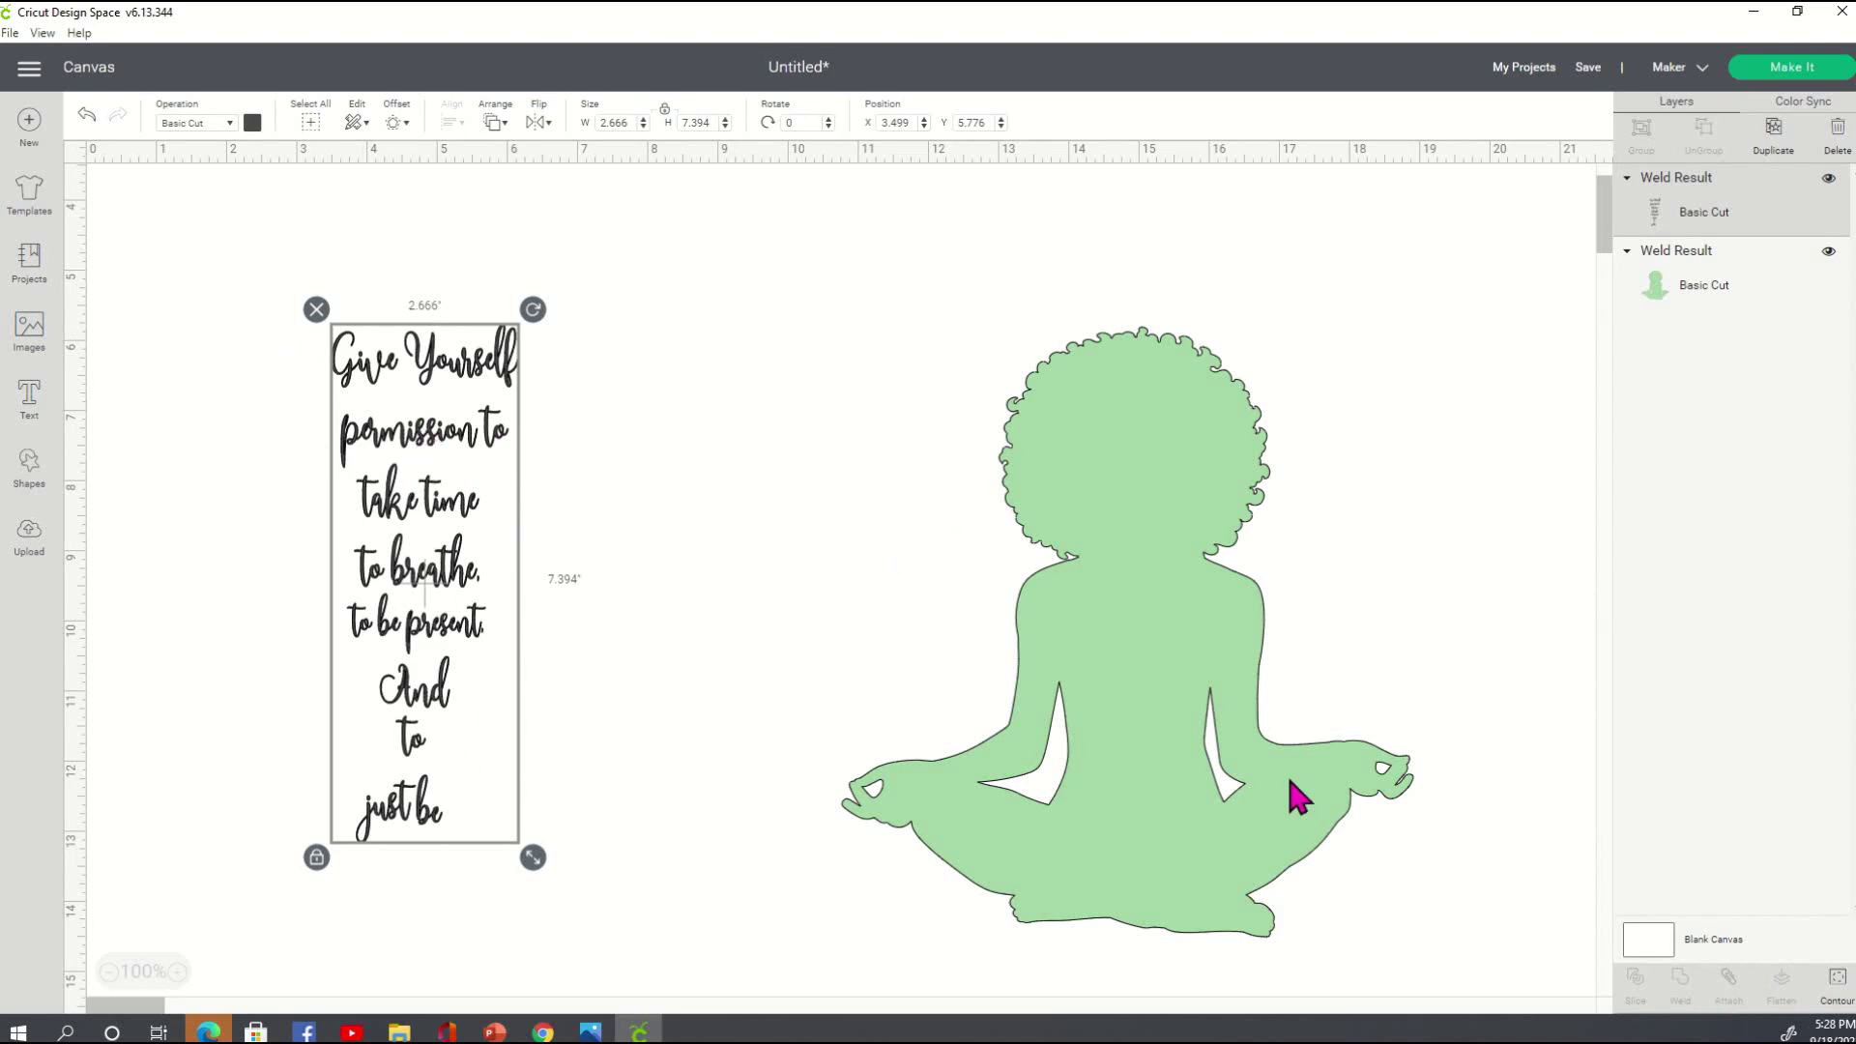
- Place the figure back behind the welded quote and slice the quote out of it
left_click_drag(1032, 731, 496, 736)
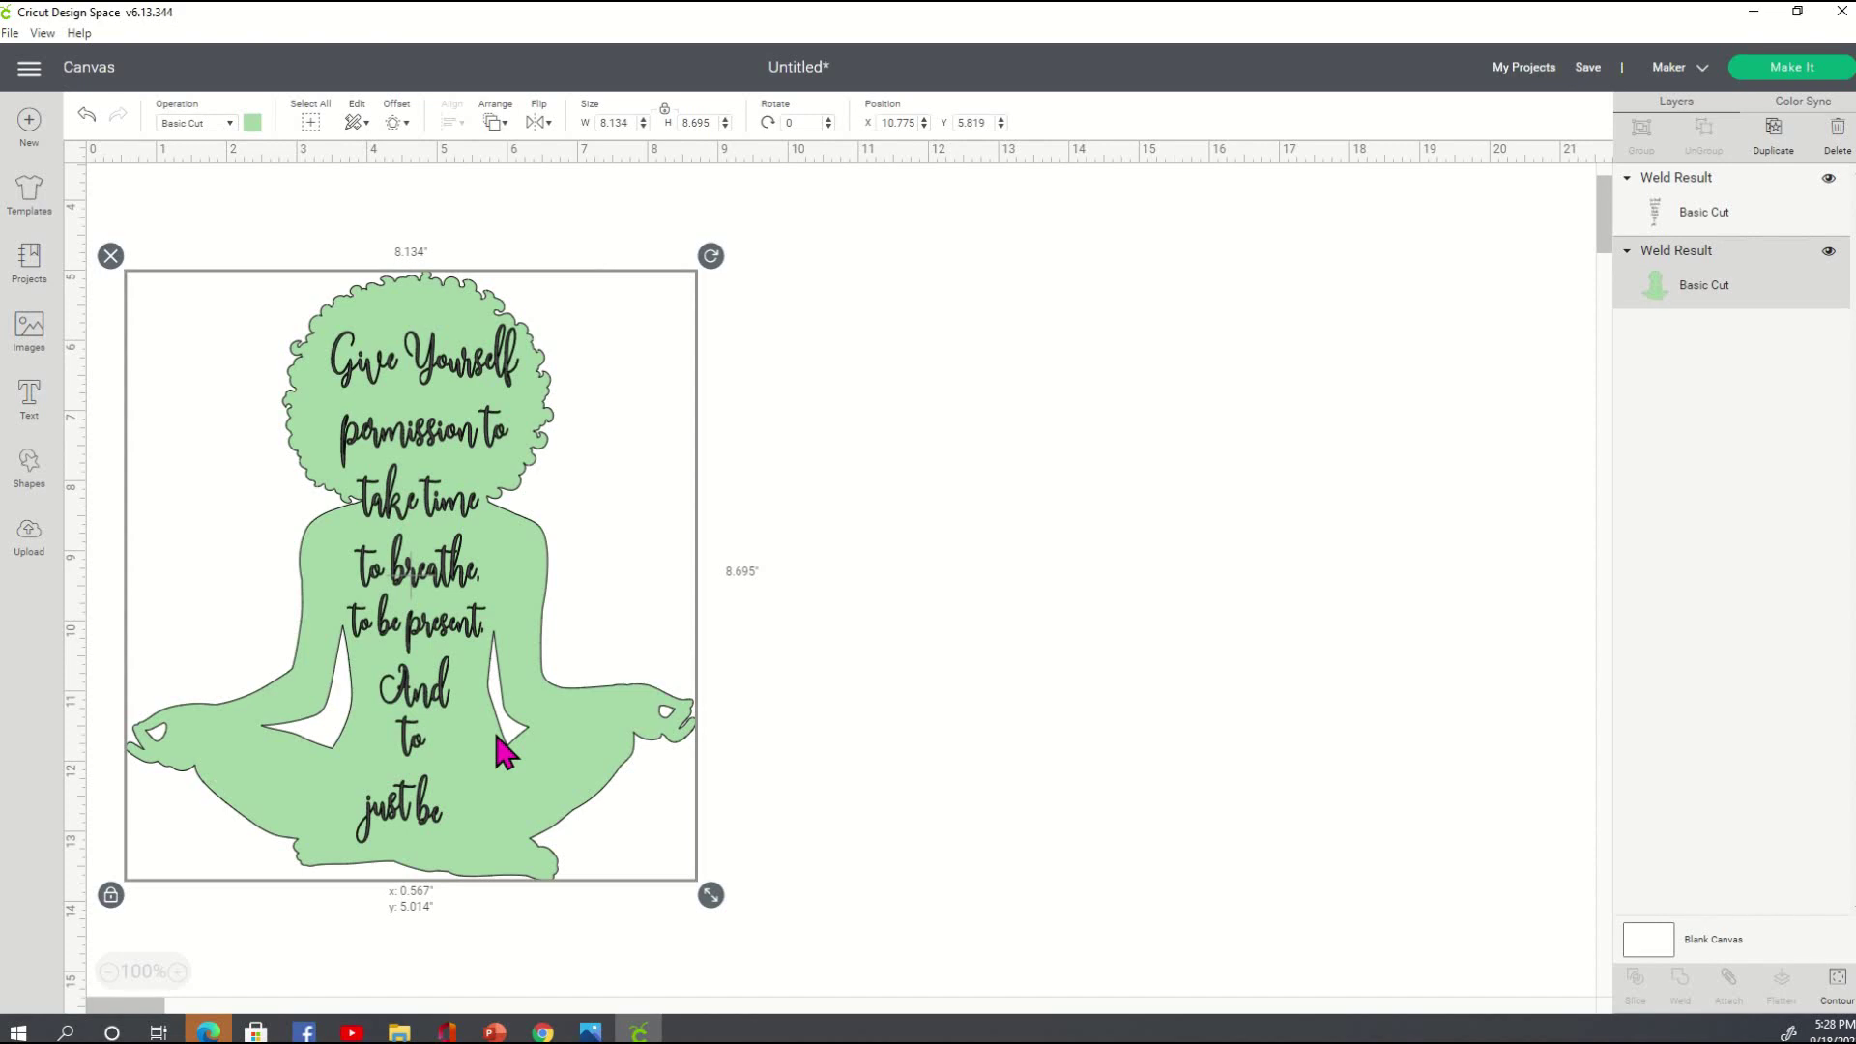
left_click(1121, 527)
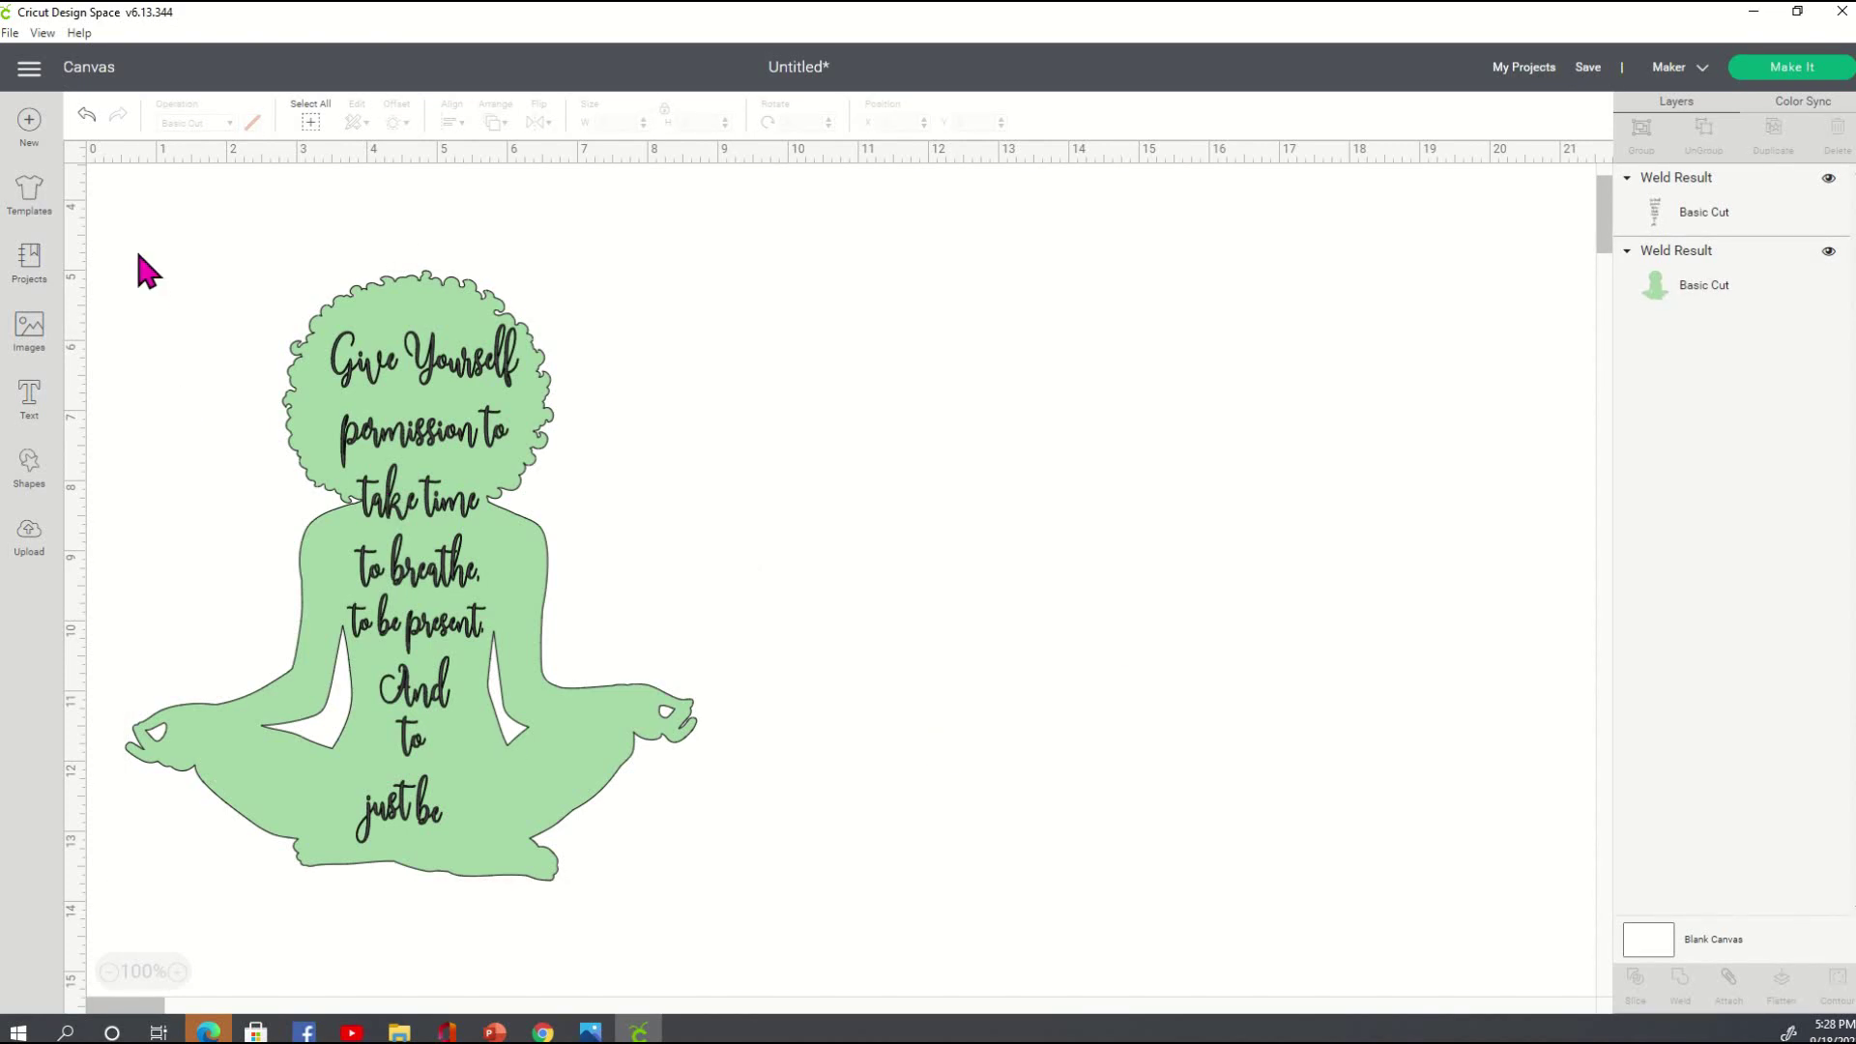
left_click_drag(92, 228, 804, 938)
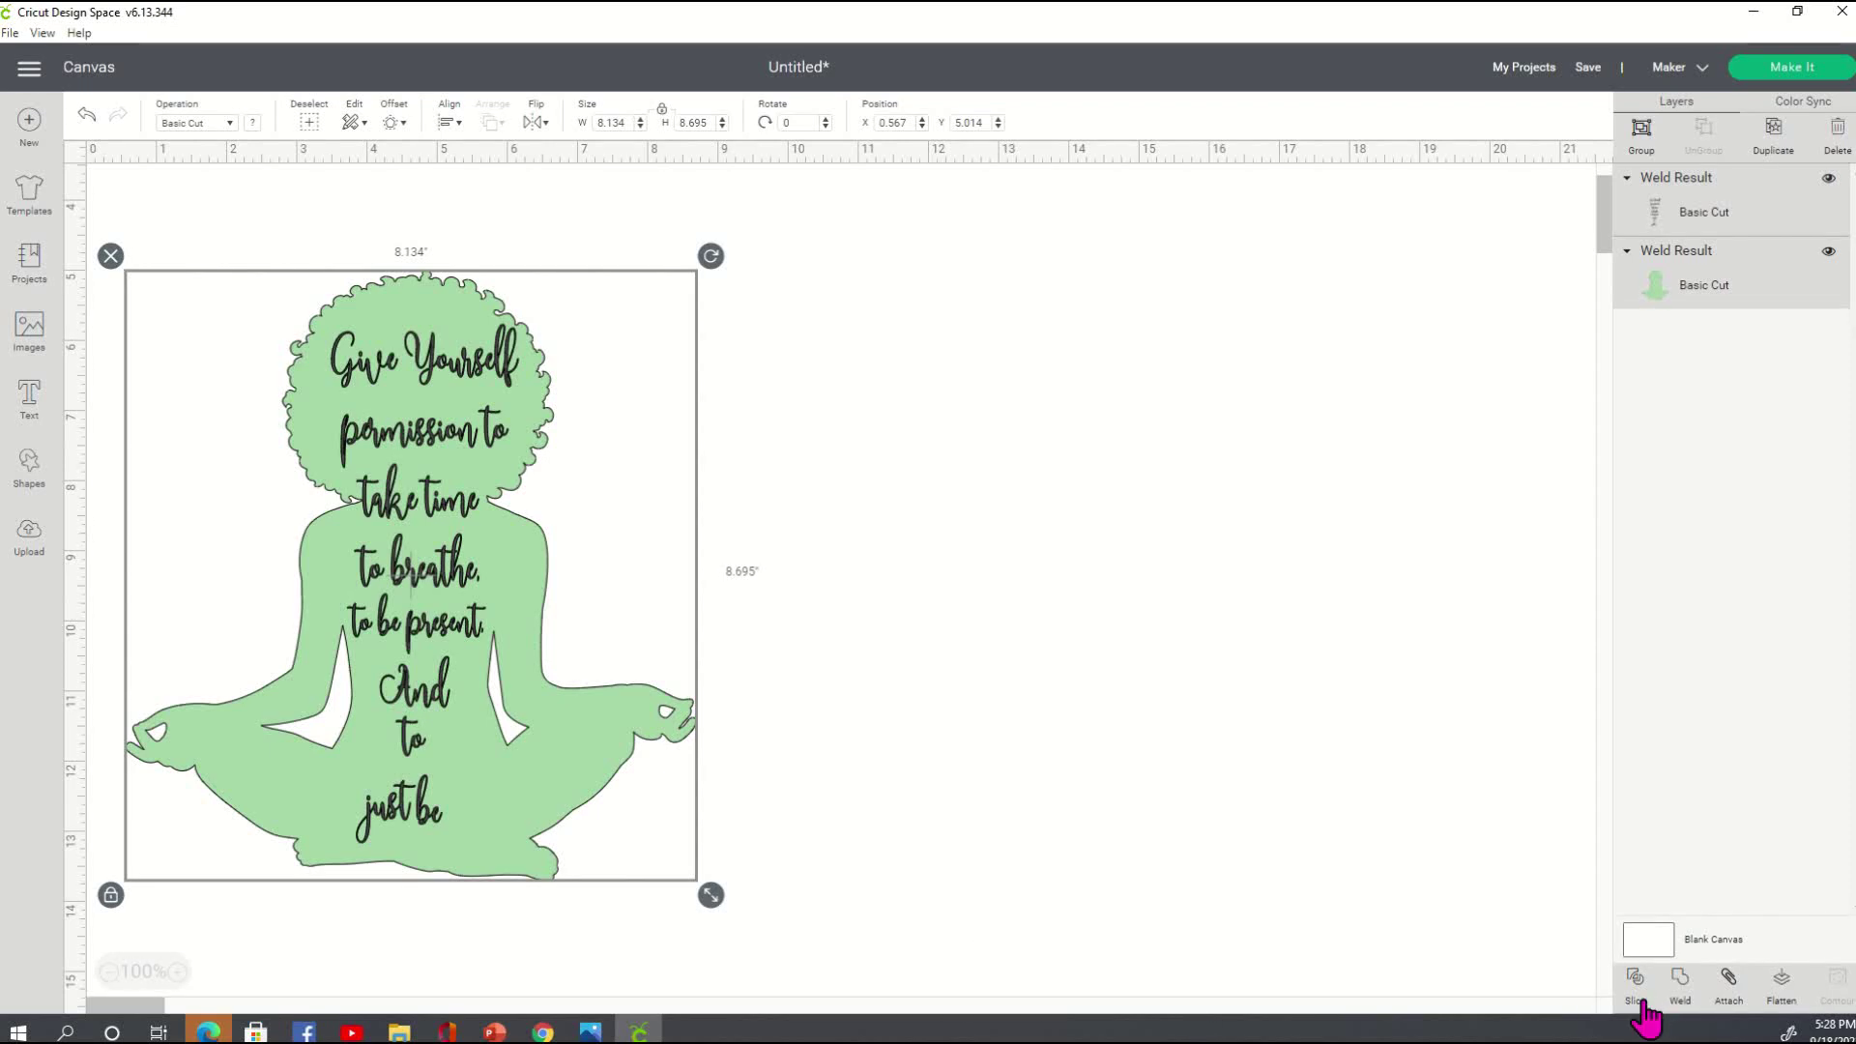
left_click(966, 455)
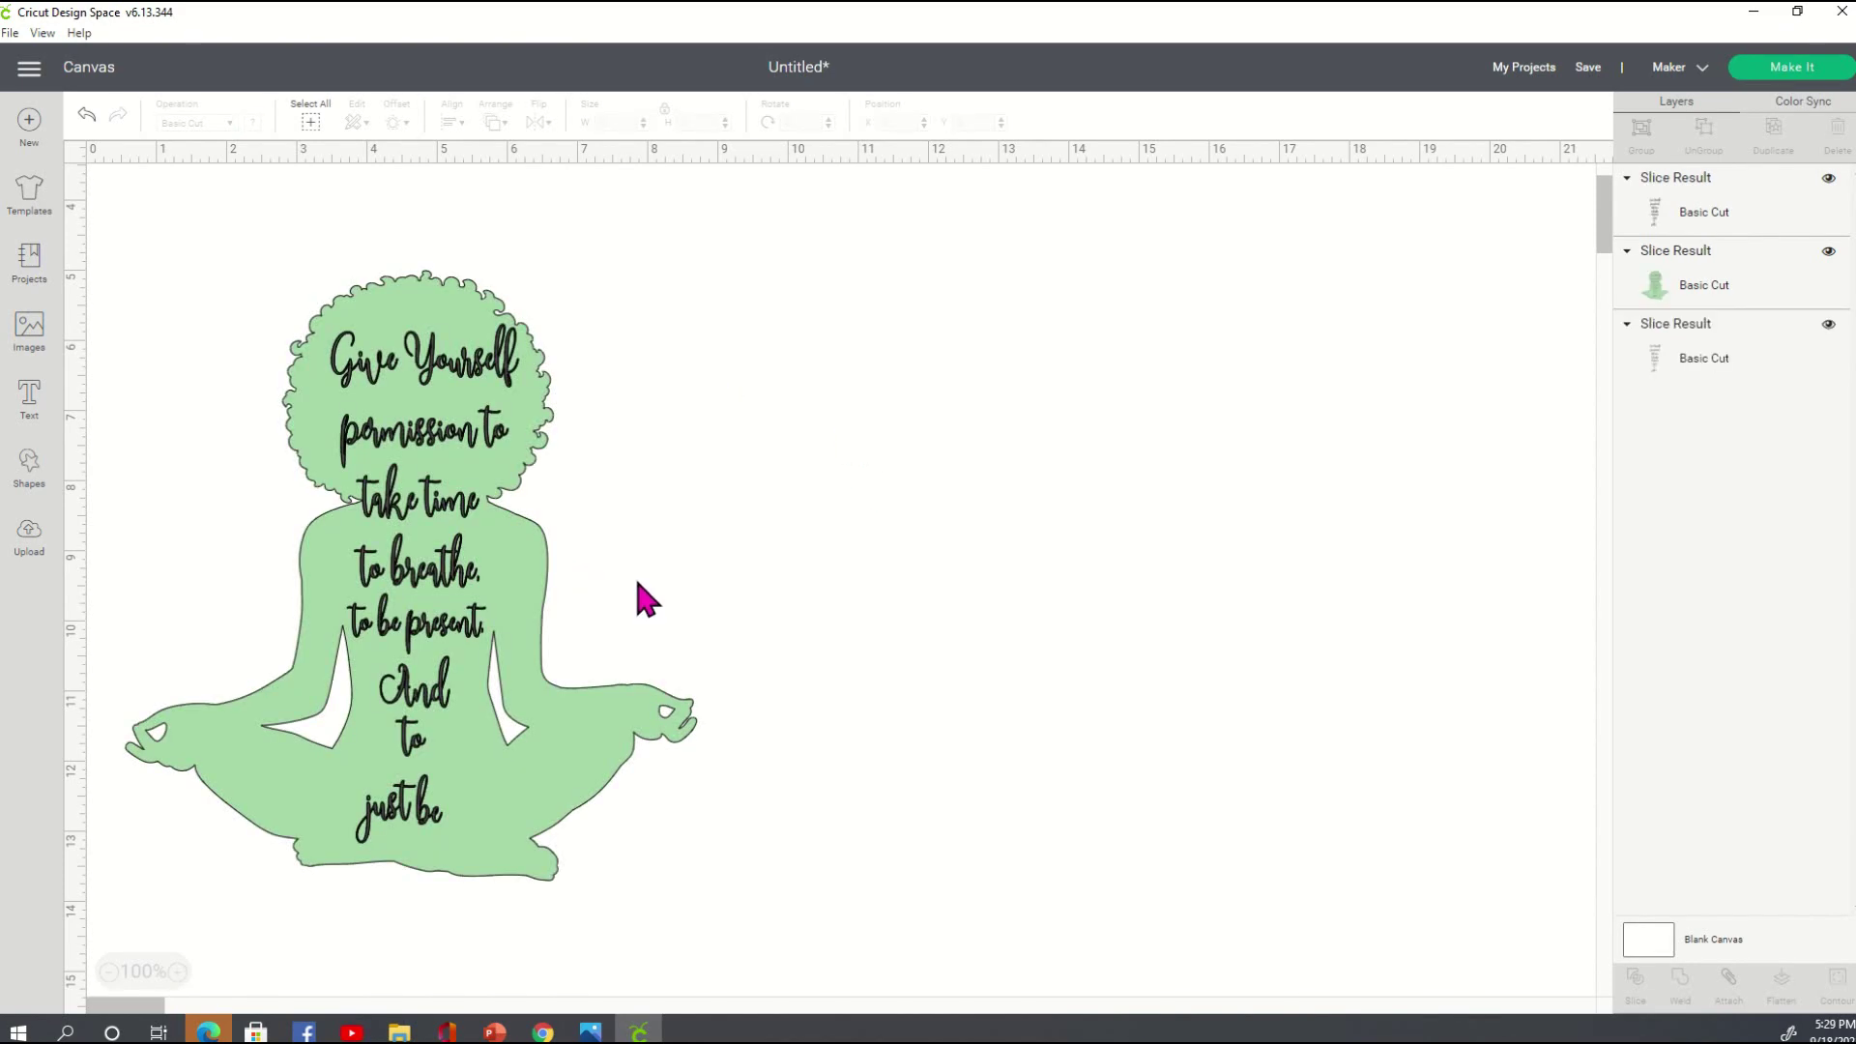
- Pull the black sliced quote and the cut-out figure away from the remaining slice piece
left_click_drag(489, 712, 729, 693)
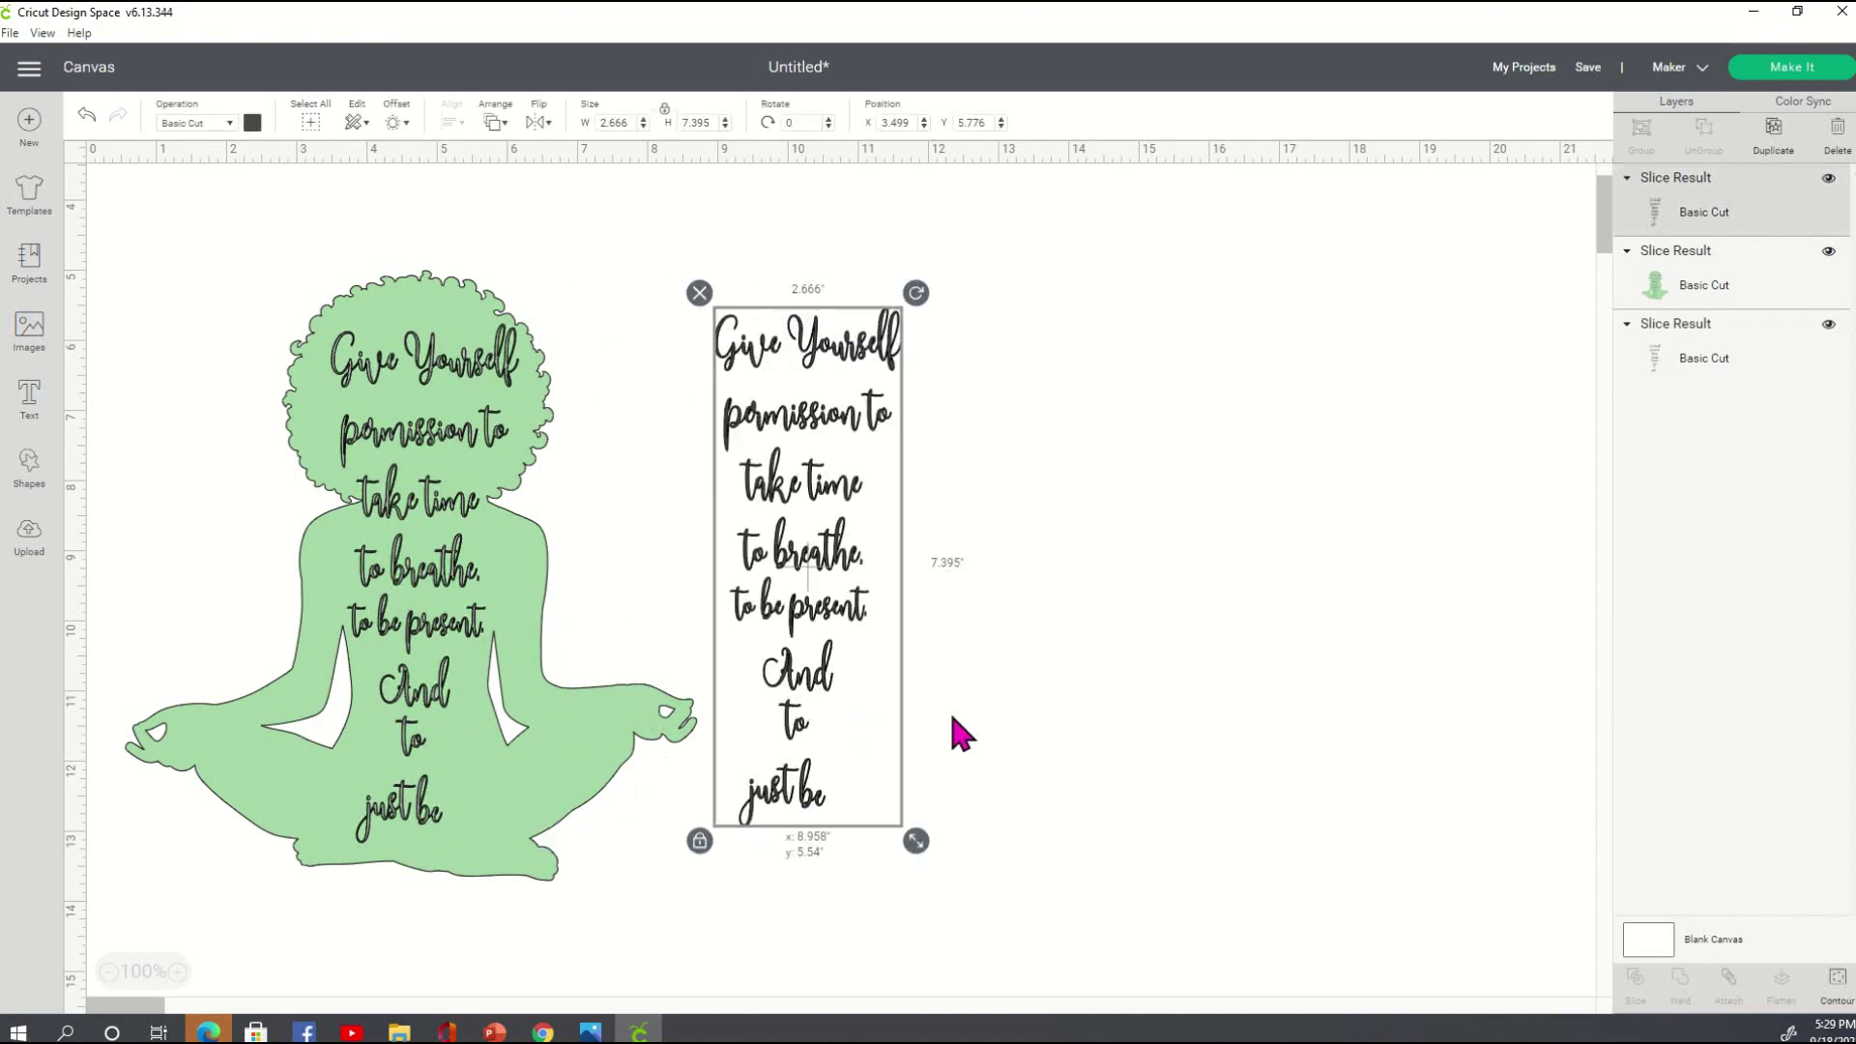
left_click_drag(865, 732, 995, 683)
left_click_drag(443, 814, 1520, 936)
left_click(1024, 522)
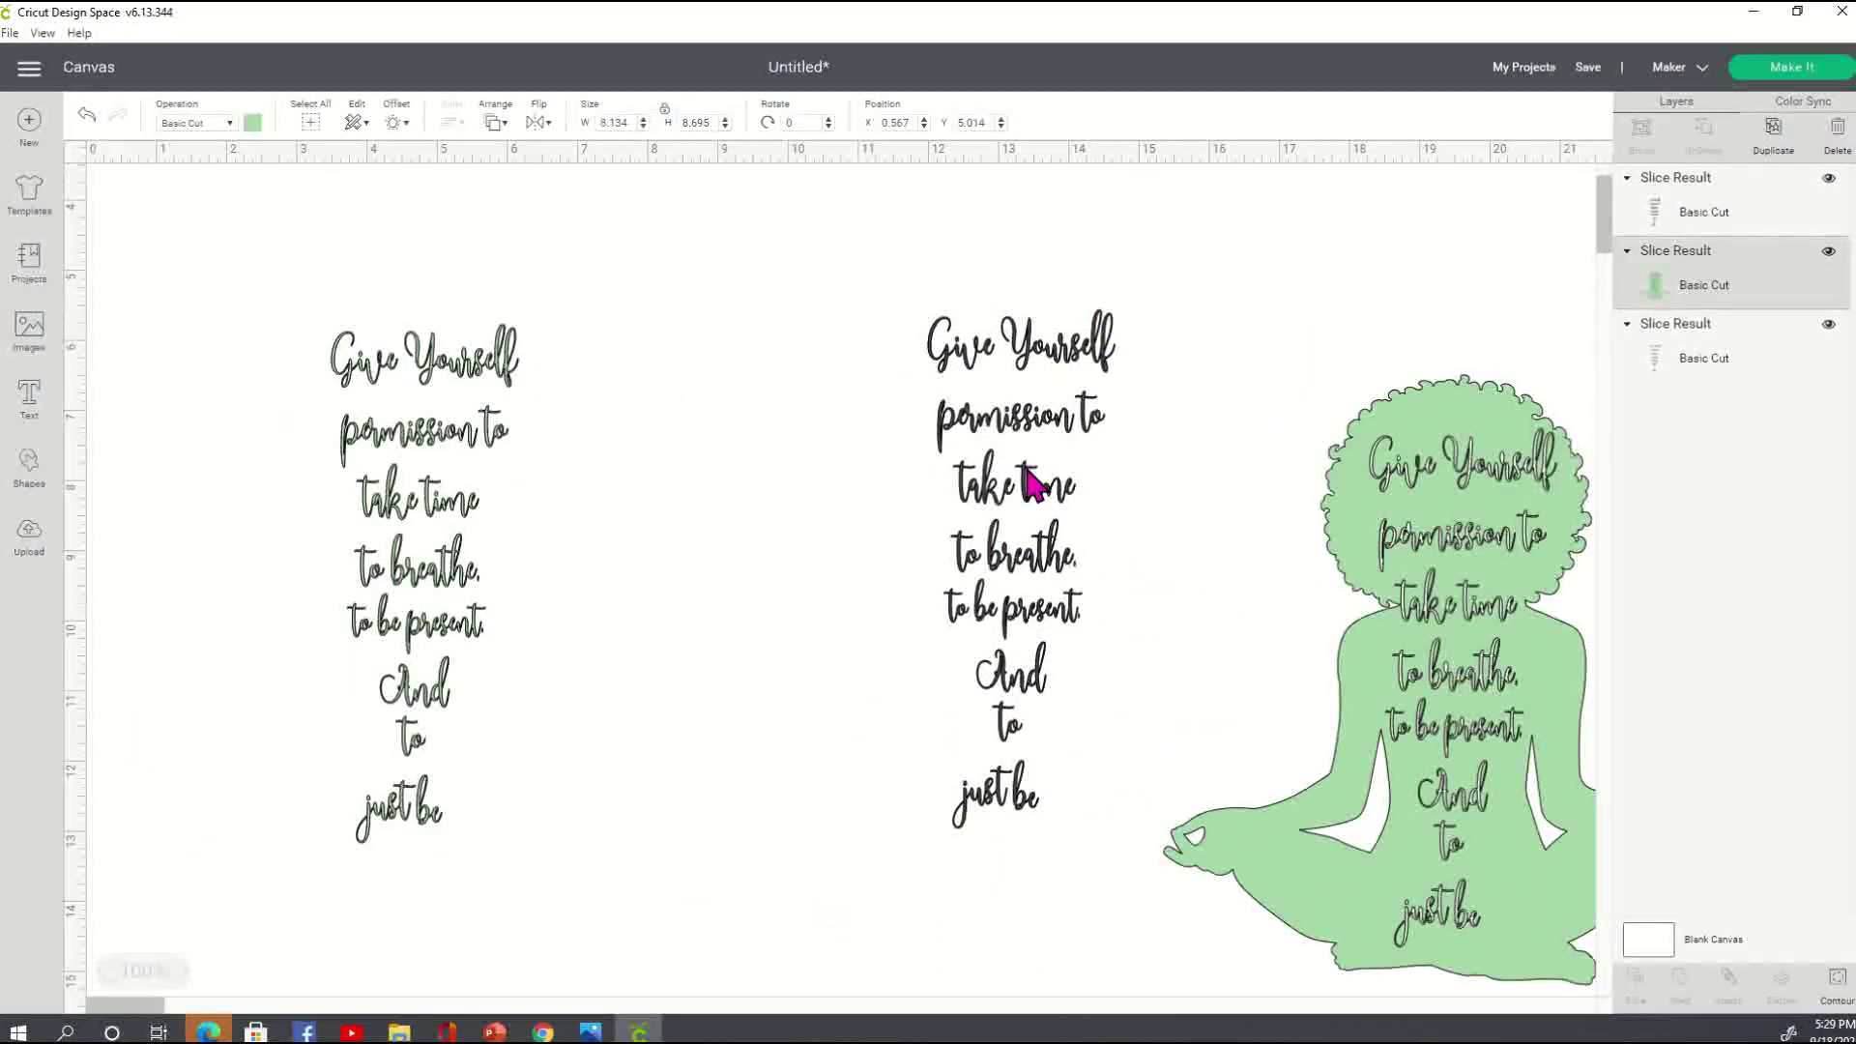
- Delete both loose quote pieces left by the slice, keeping only the cut-out figure
left_click_drag(995, 364, 462, 343)
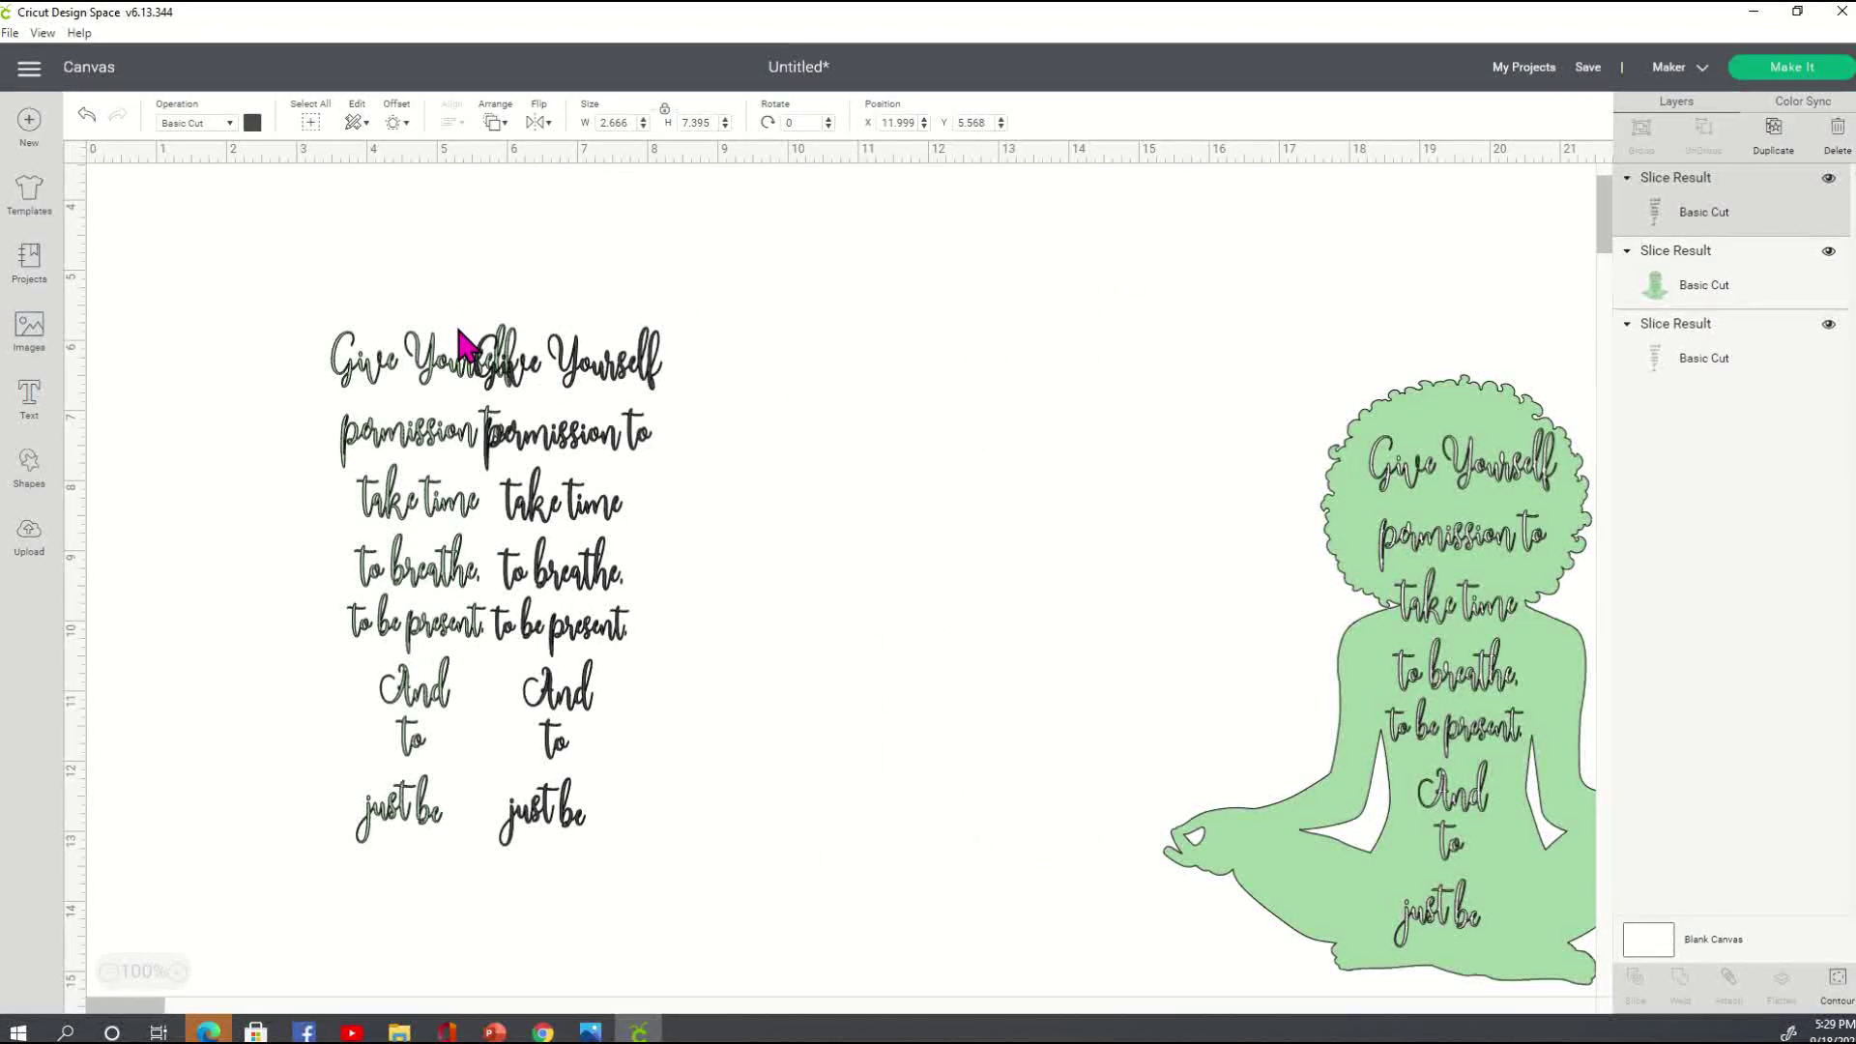
left_click(468, 344)
left_click(527, 440)
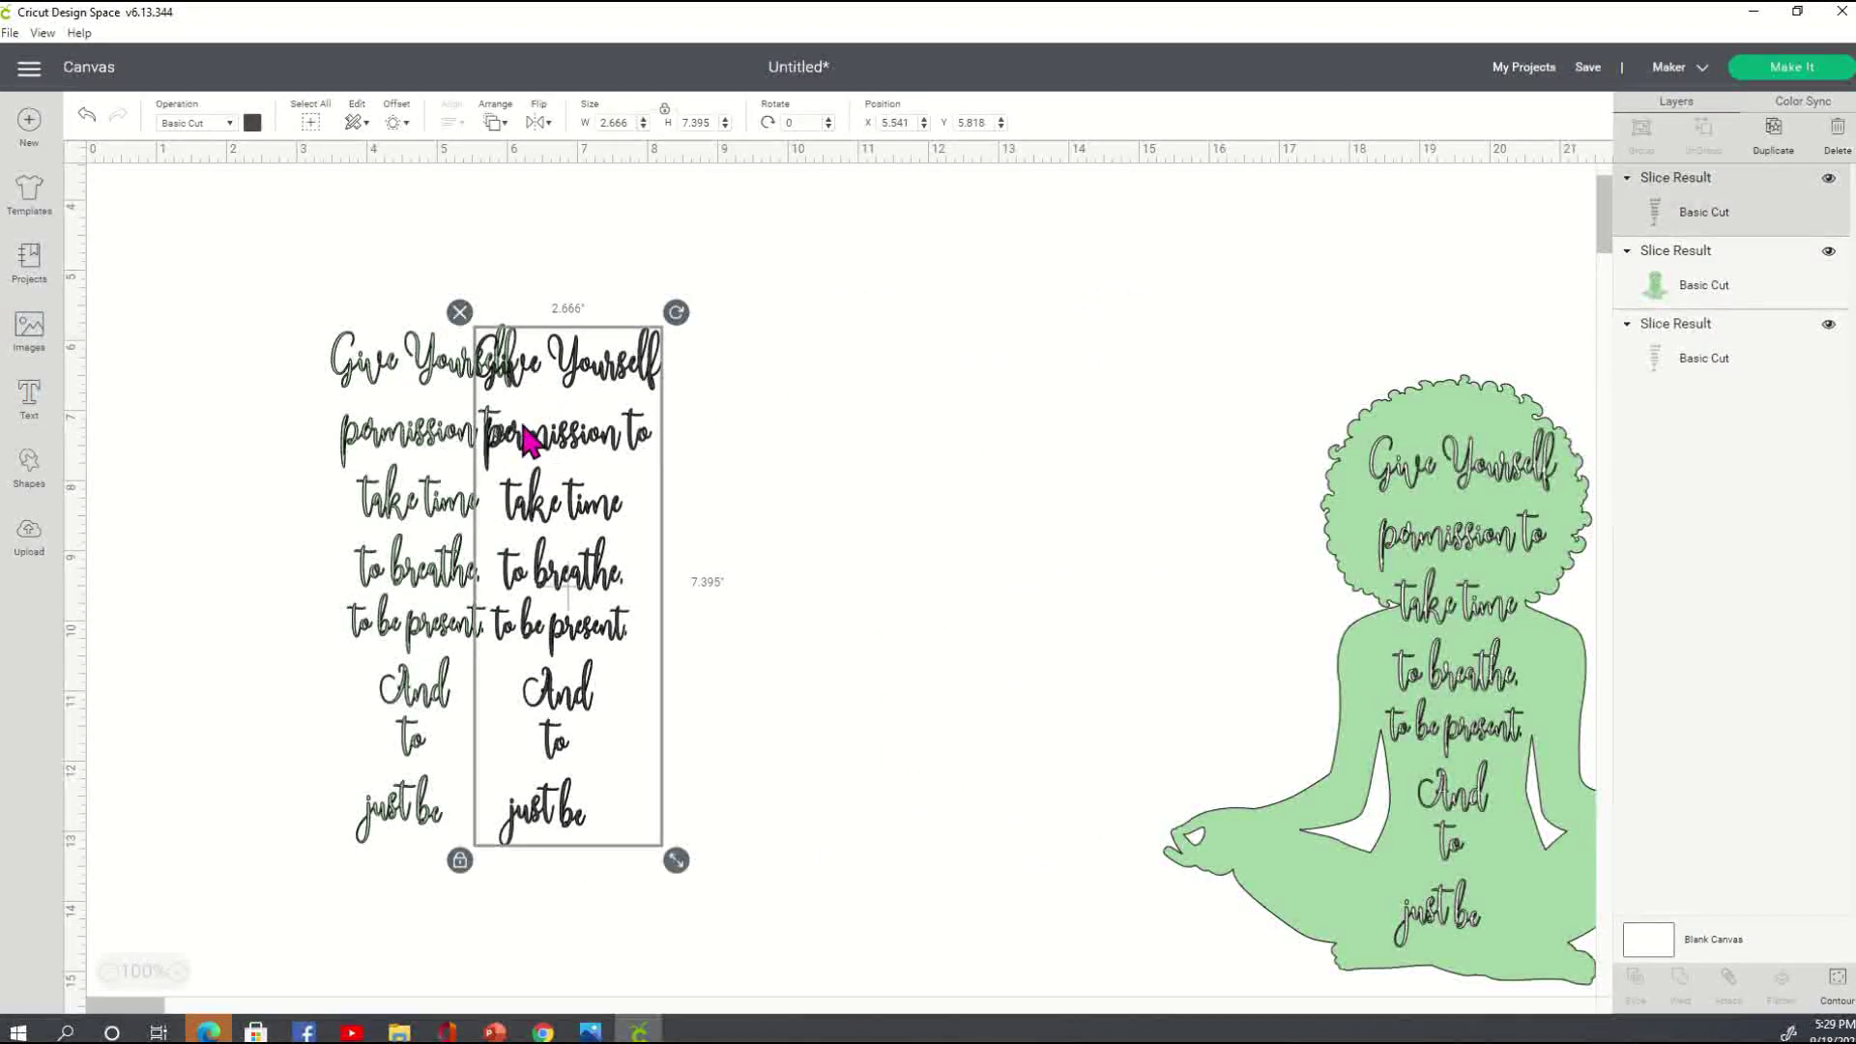
left_click(461, 313)
left_click(333, 352)
left_click(318, 311)
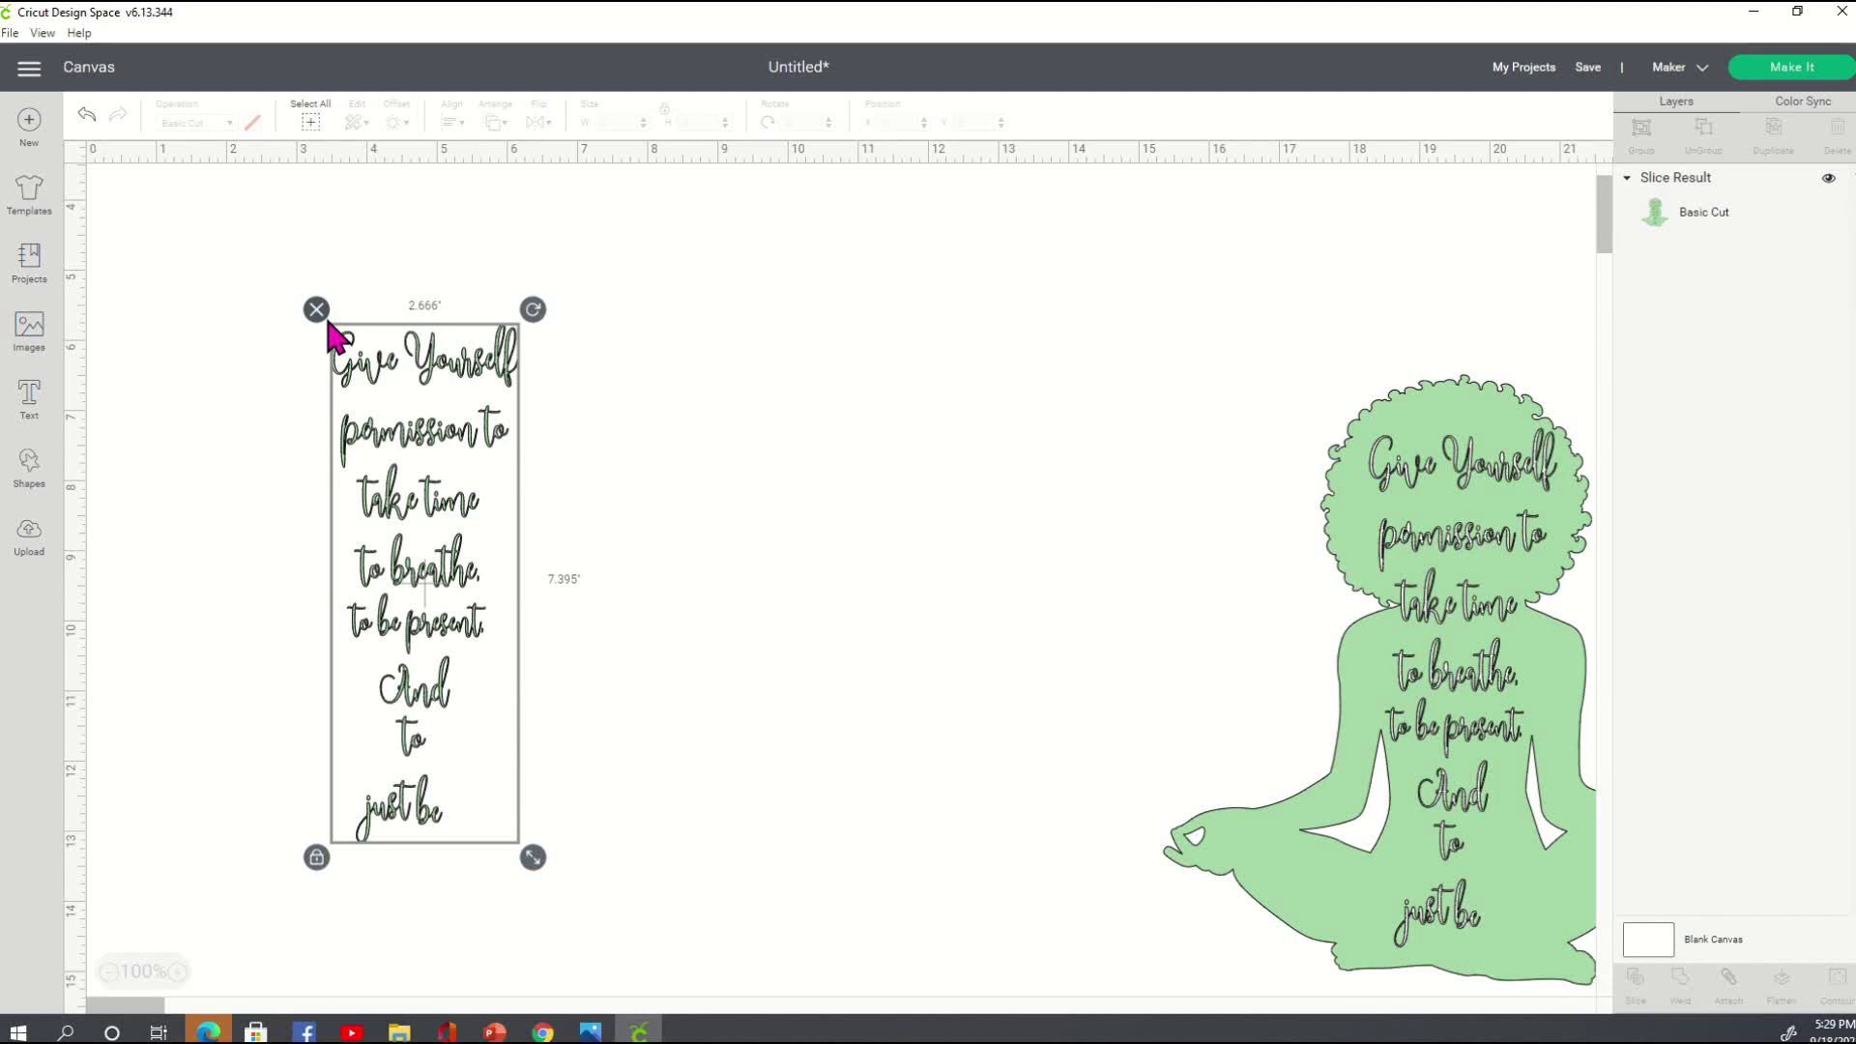
- Move the cut-out figure back into the open canvas area and recolor it light yellow
left_click_drag(1392, 567, 587, 575)
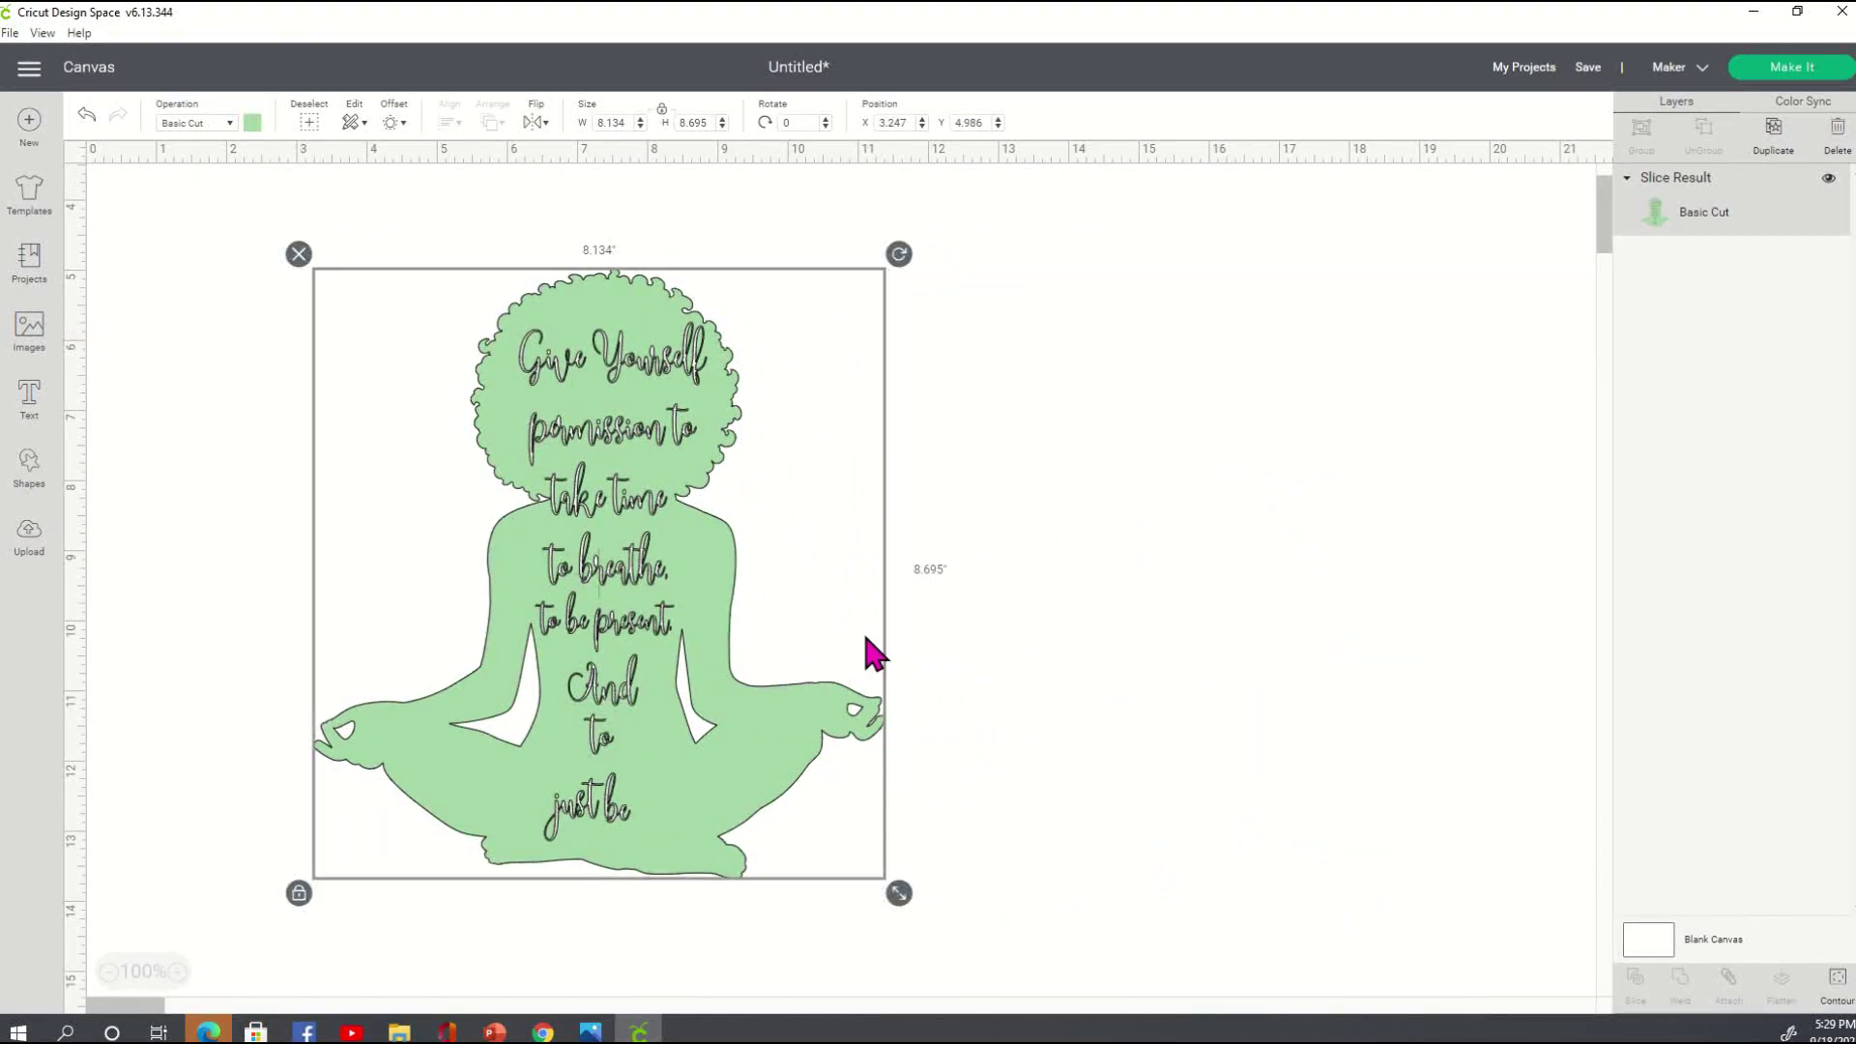
left_click(251, 123)
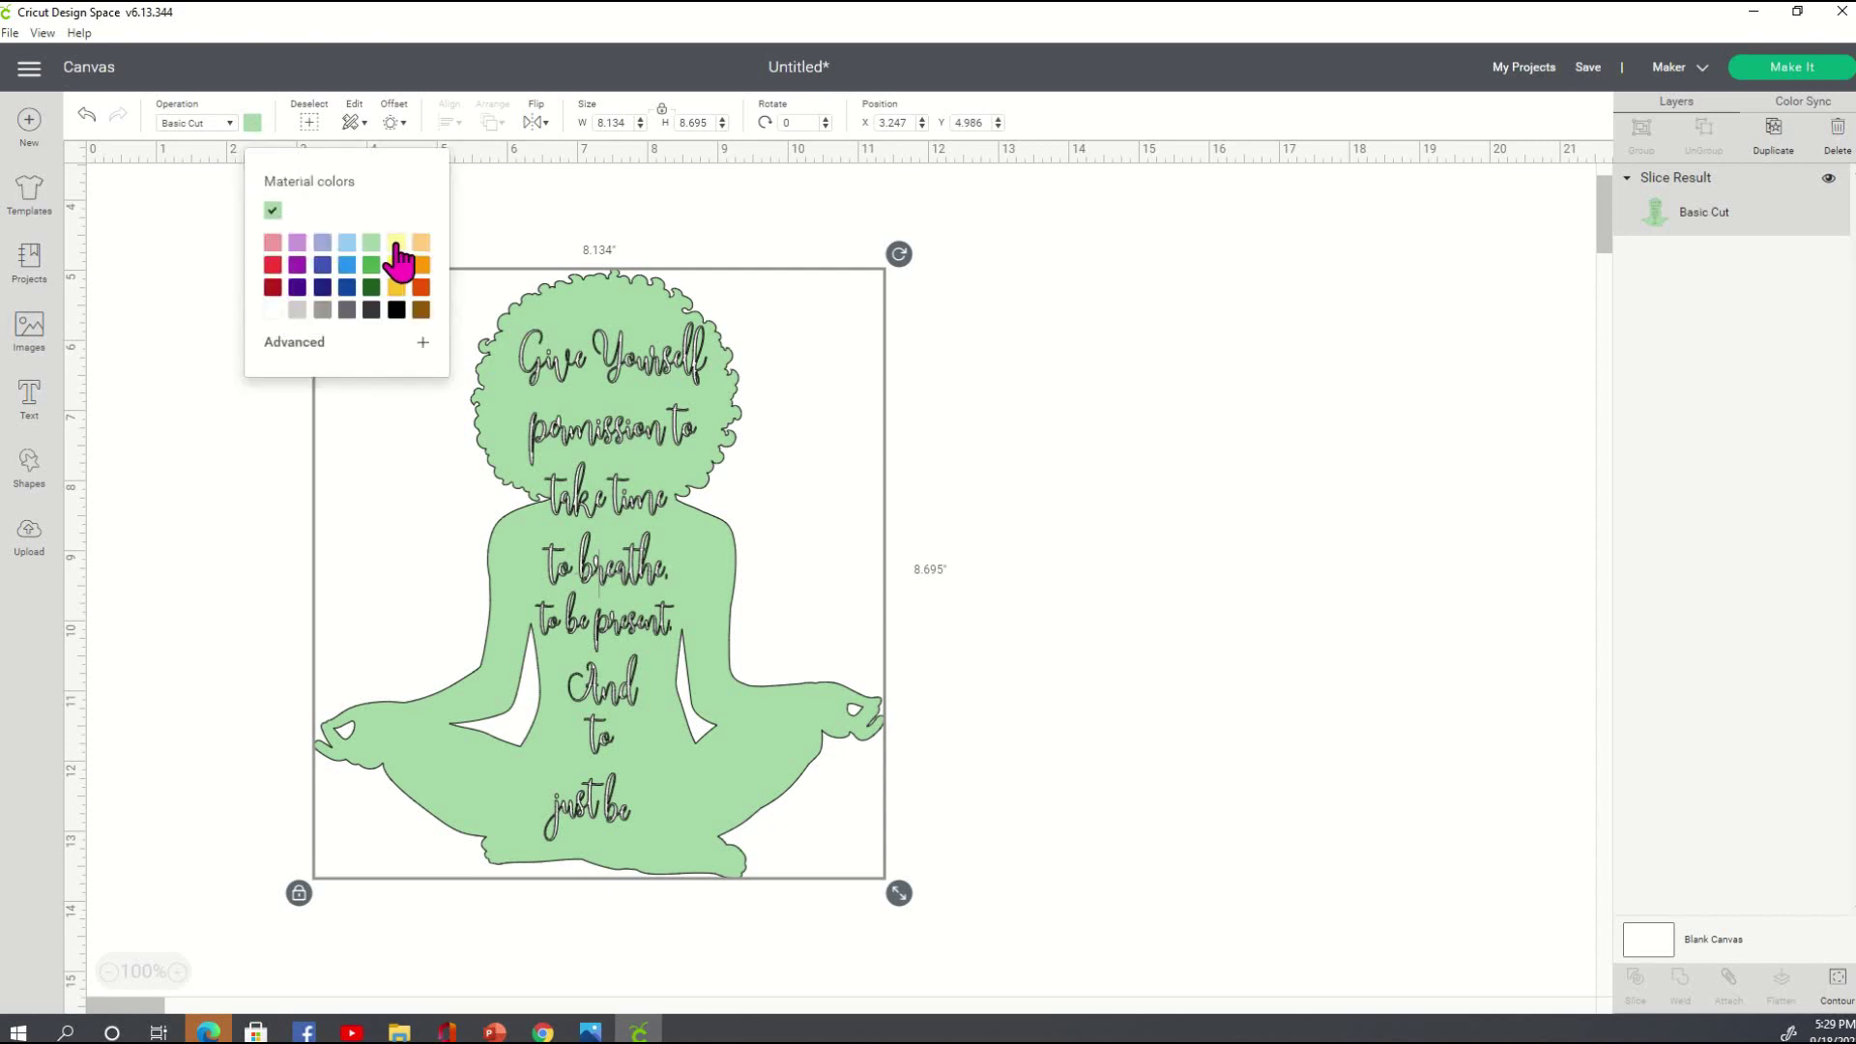
left_click(396, 245)
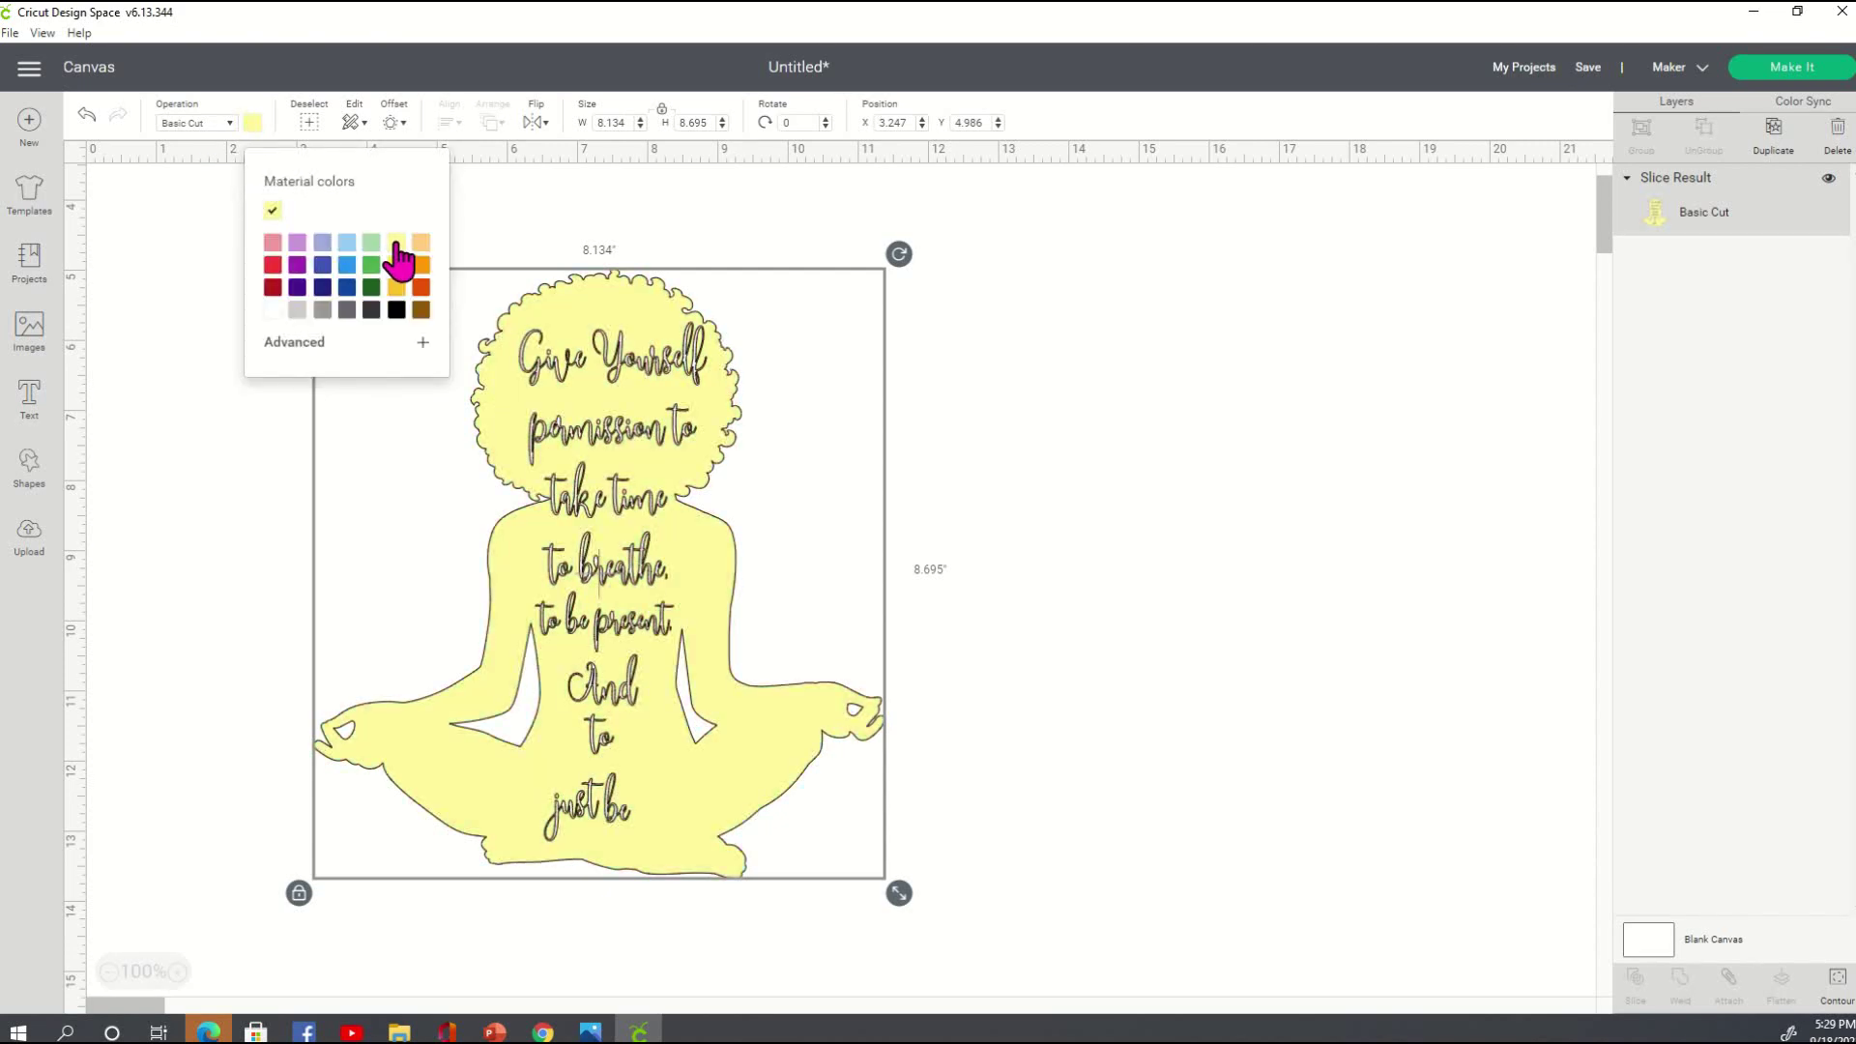
left_click(1388, 445)
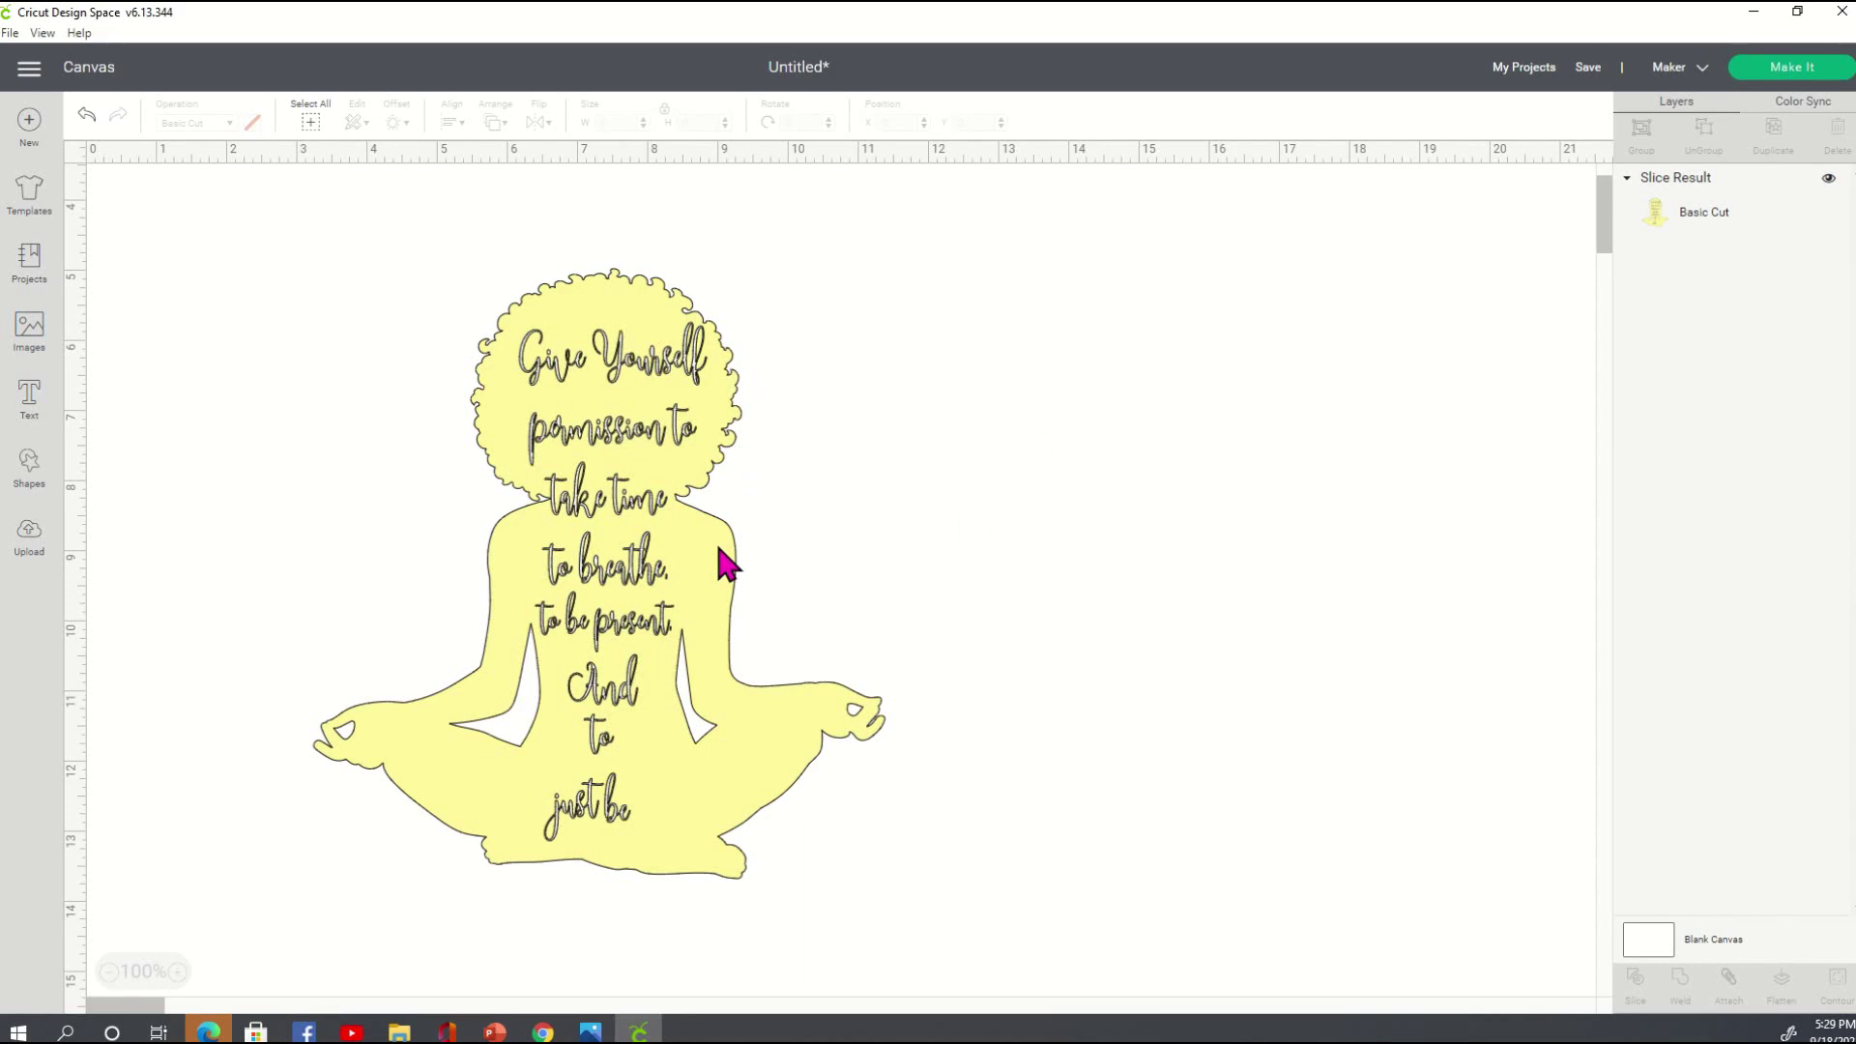
- Preview the yellow figure's placement on the cutting mat, and return to the canvas without cutting
left_click_drag(737, 615, 968, 996)
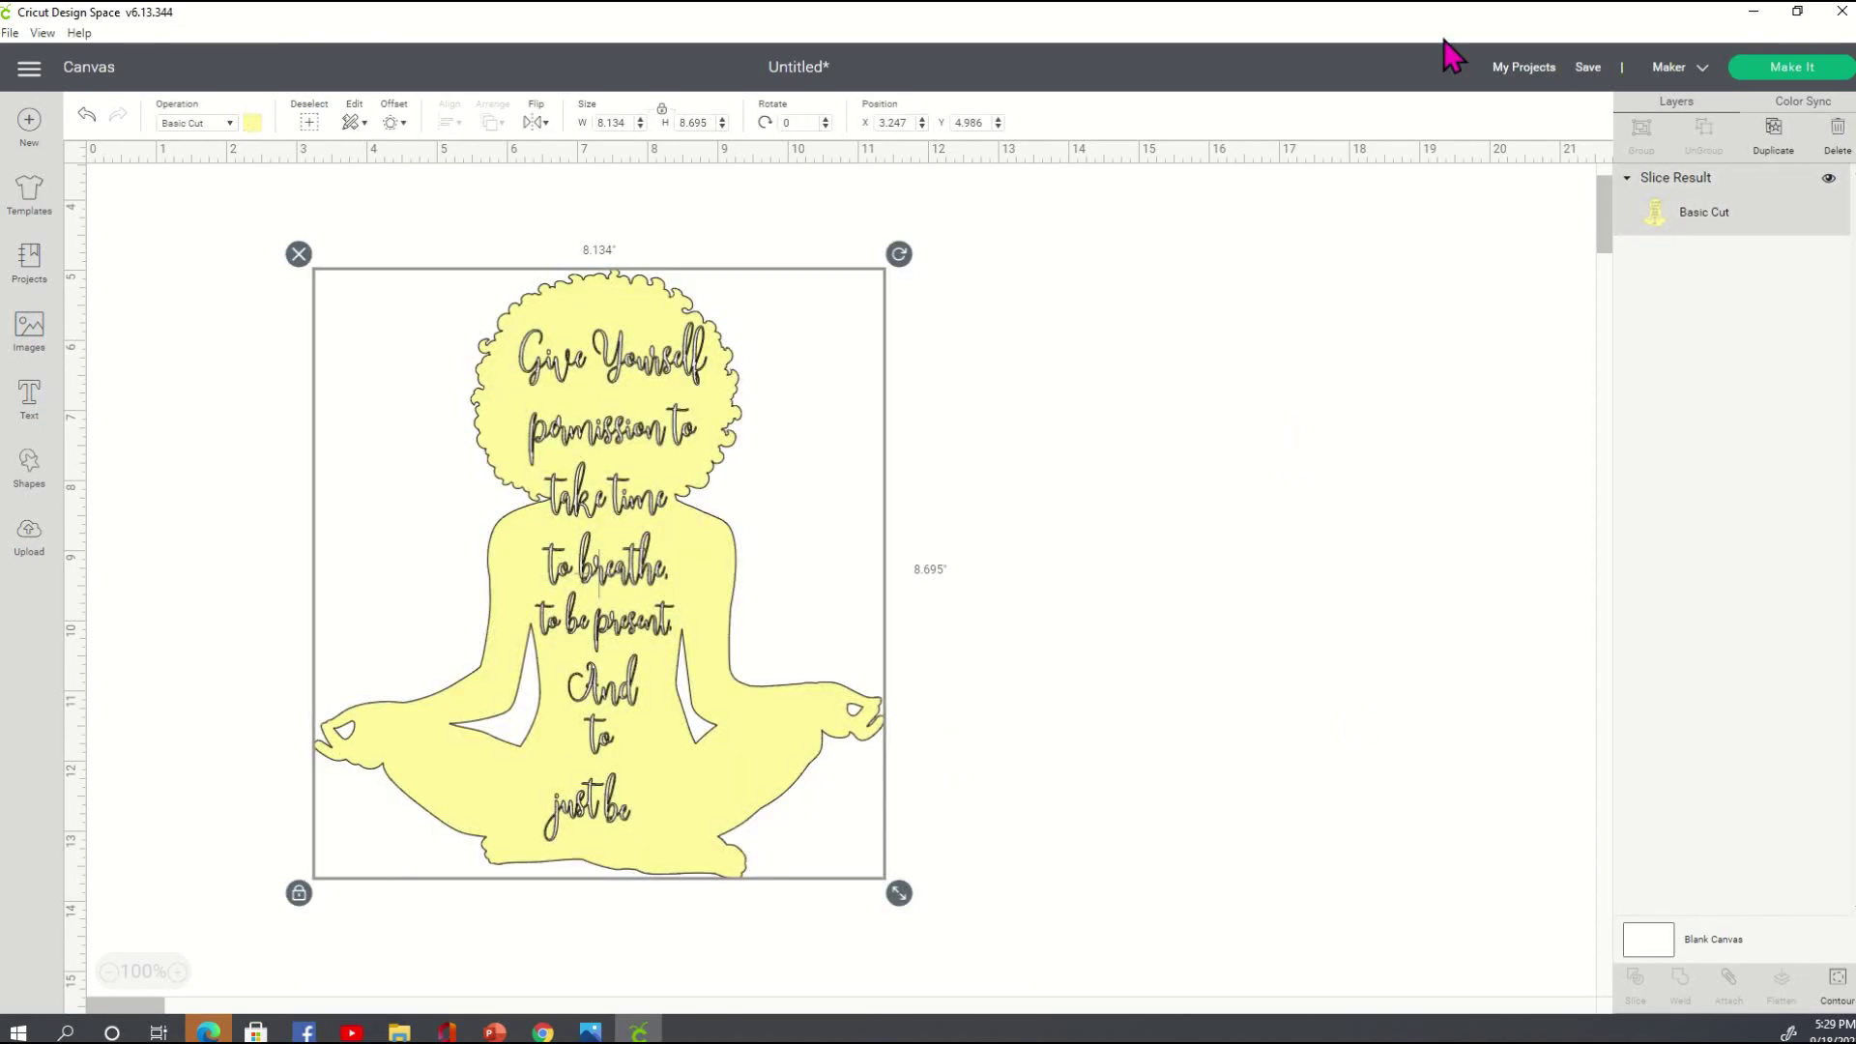
left_click(1803, 76)
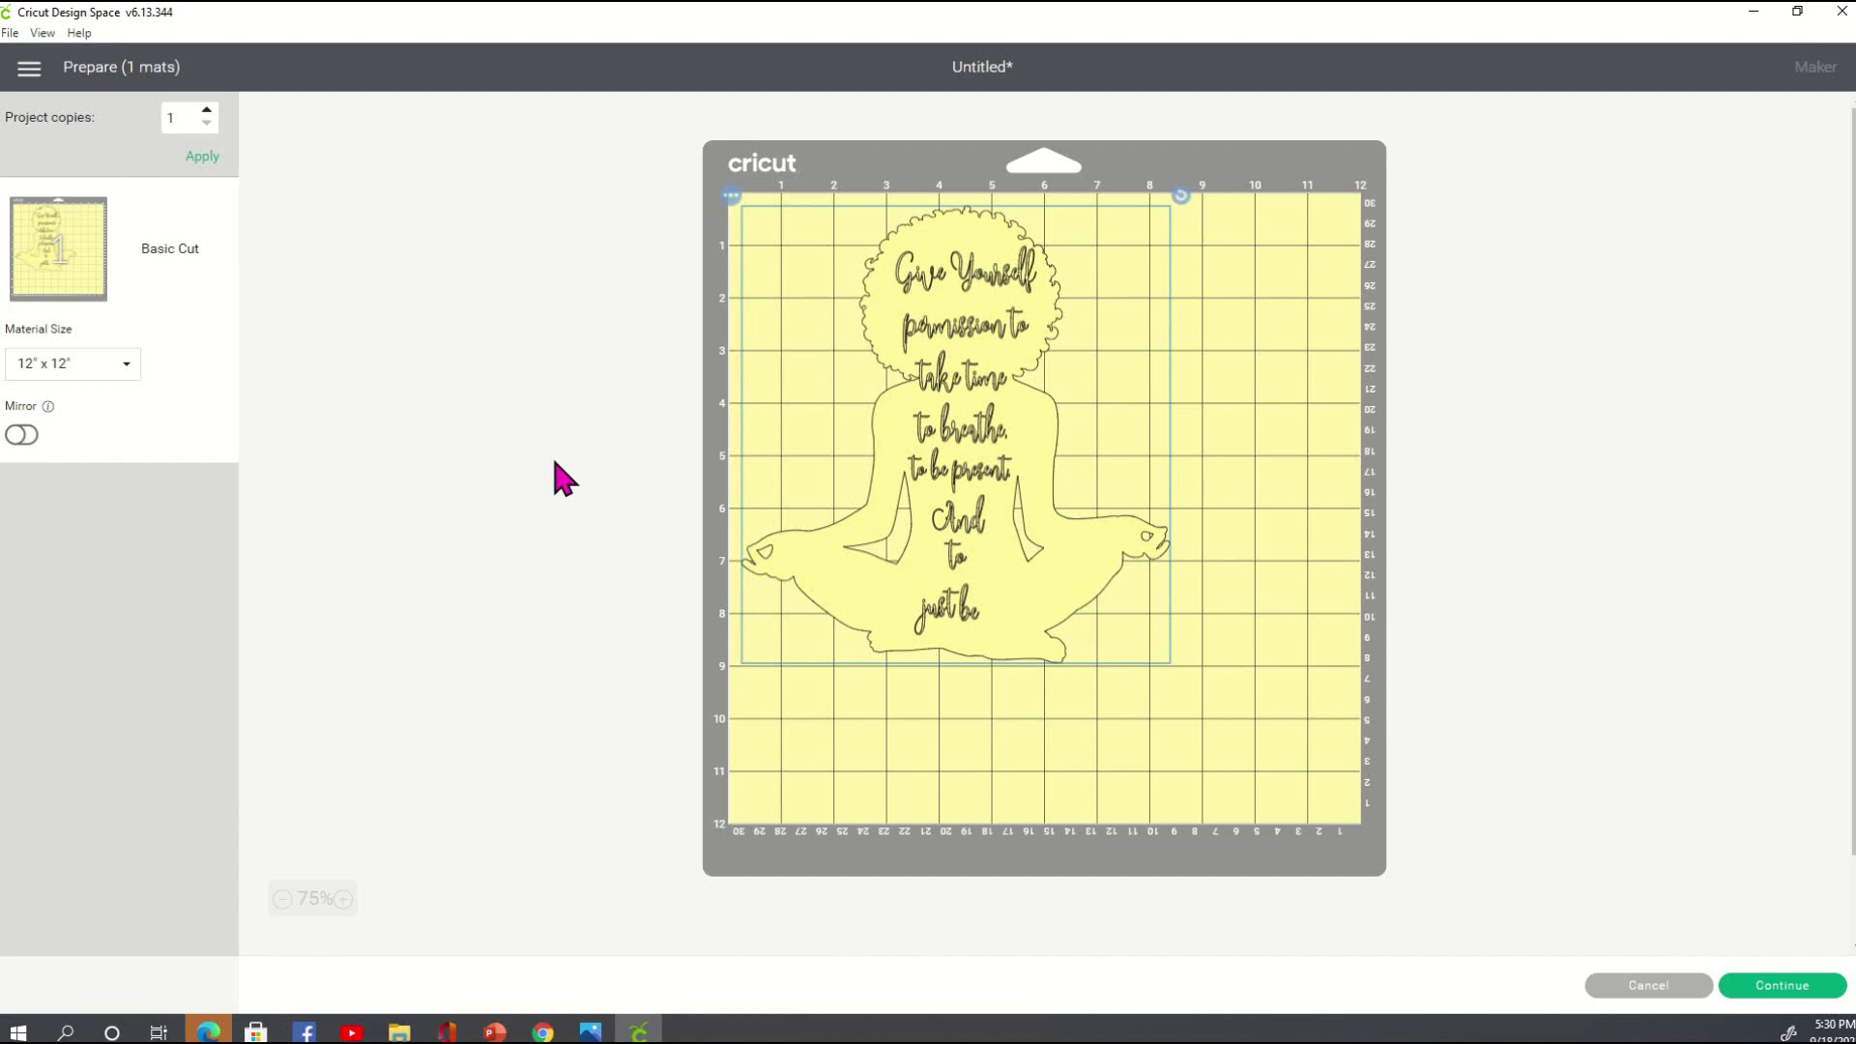
left_click(1635, 986)
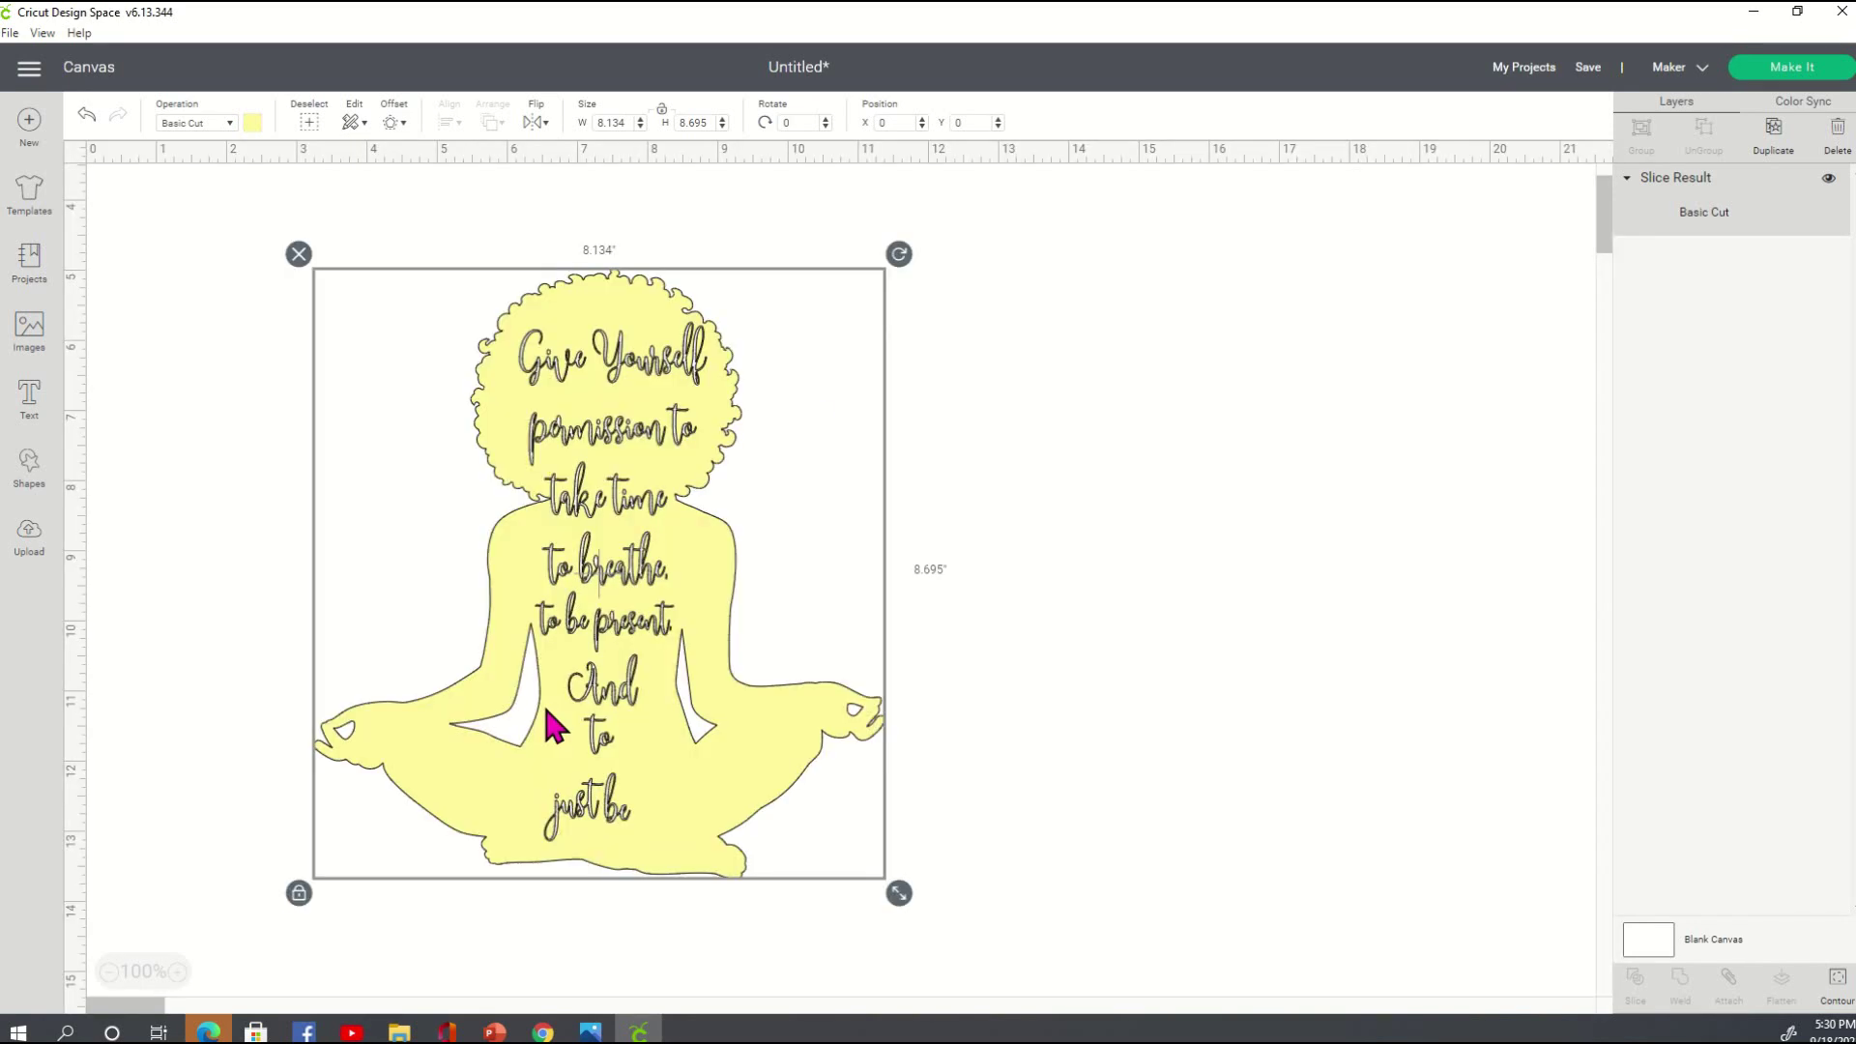
- Scale the yellow cut-out figure down proportionally to about 6 inches wide by 6.4 inches high
left_click_drag(903, 897, 742, 737)
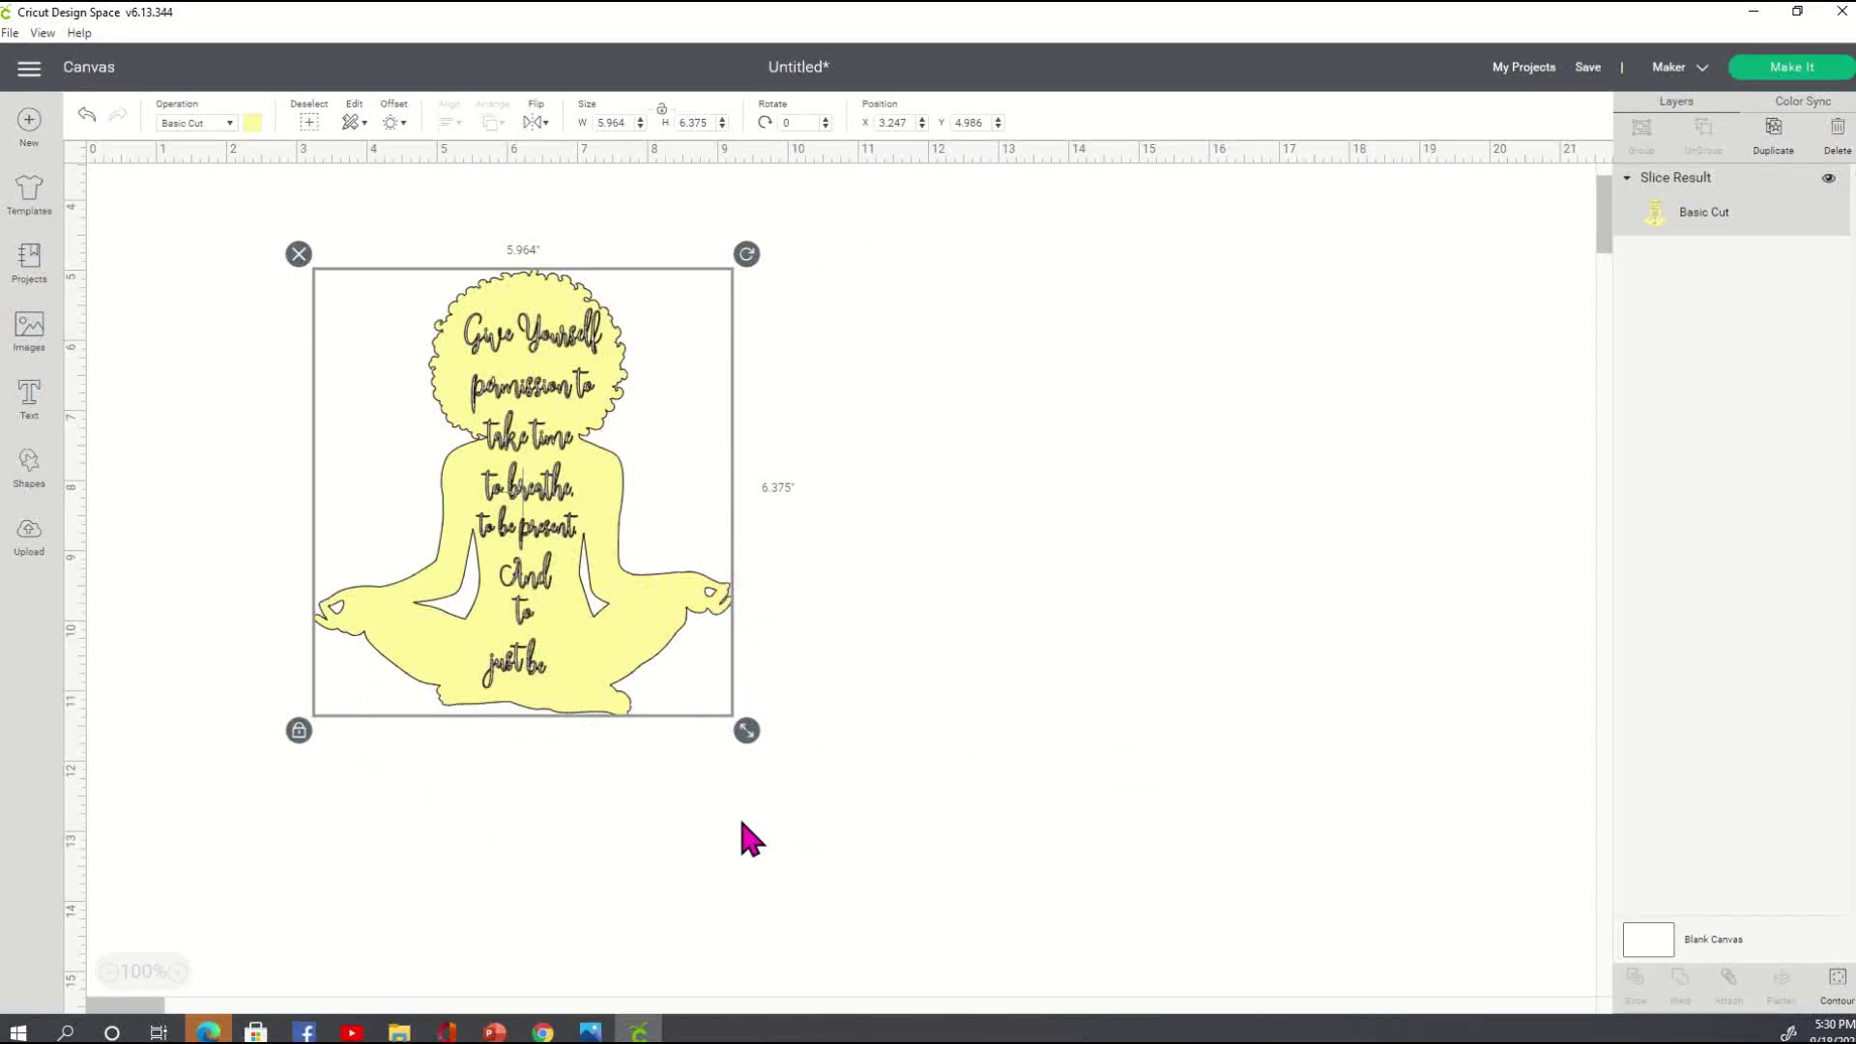
left_click(857, 612)
left_click(530, 558)
left_click_drag(746, 734, 723, 706)
left_click(842, 683)
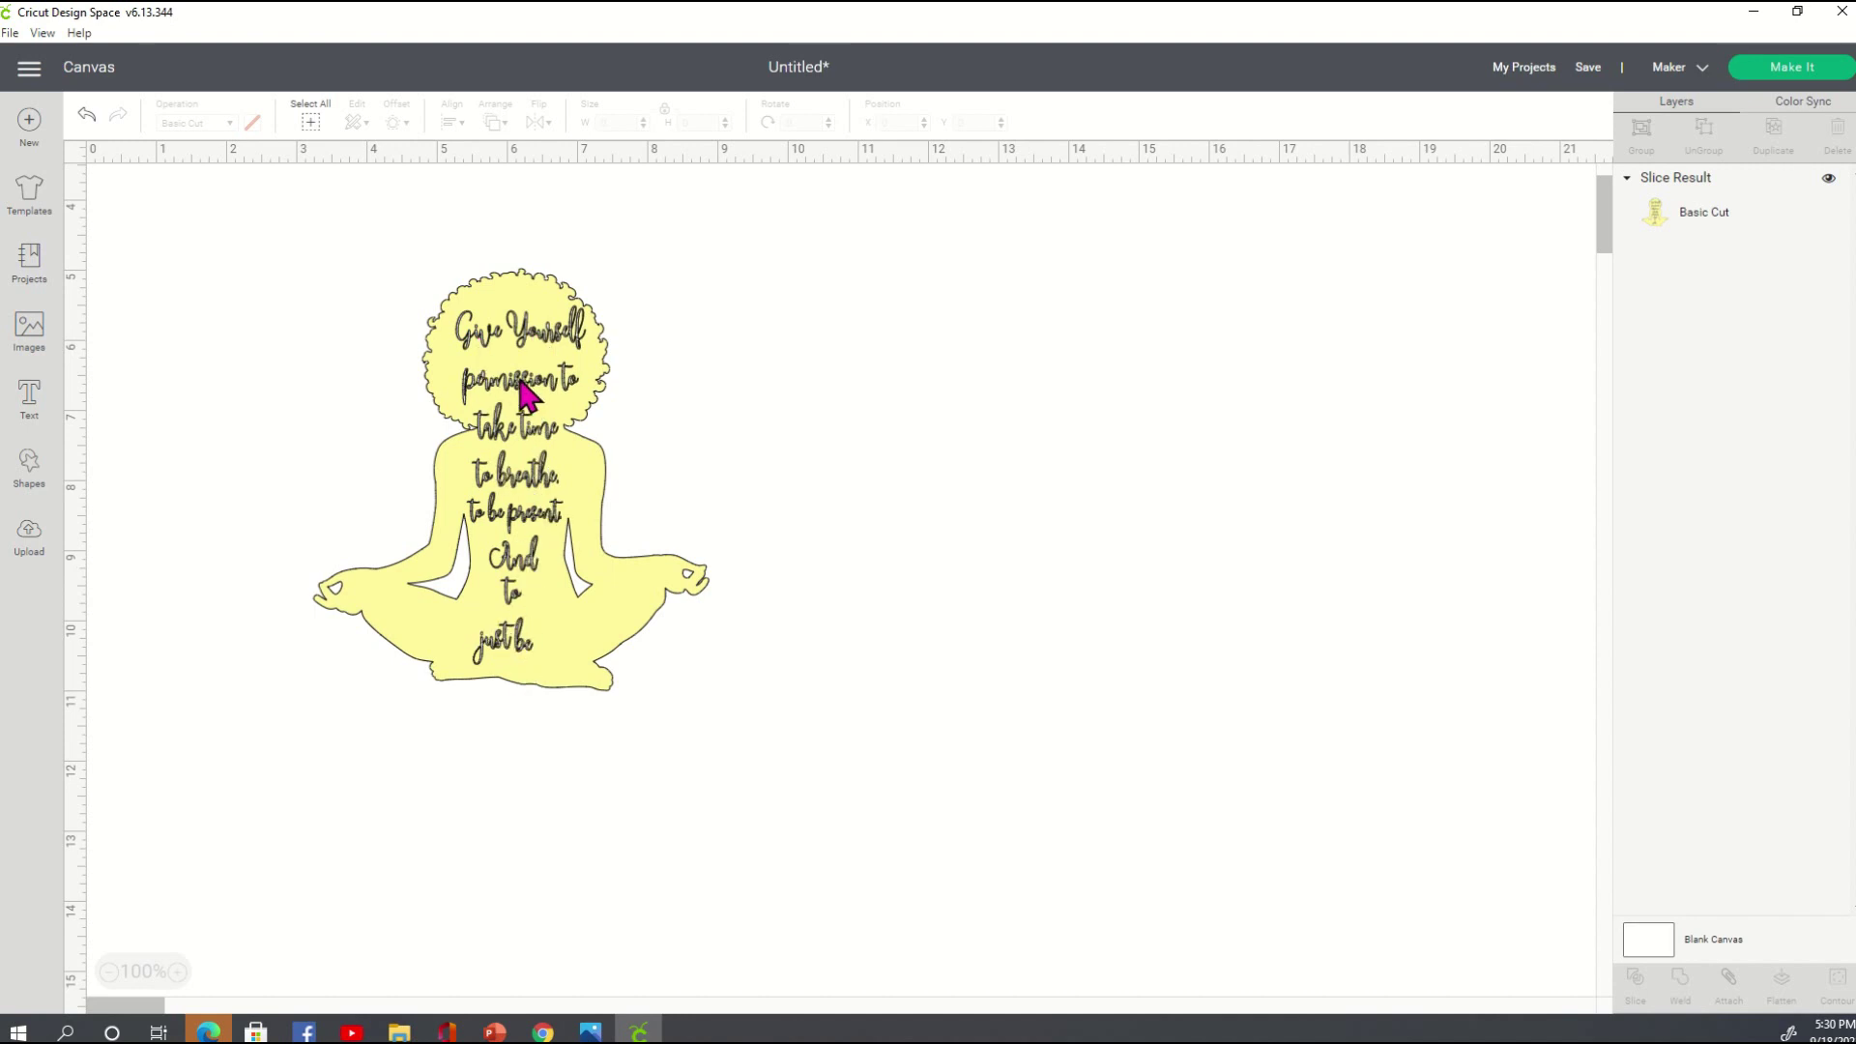
left_click(630, 657)
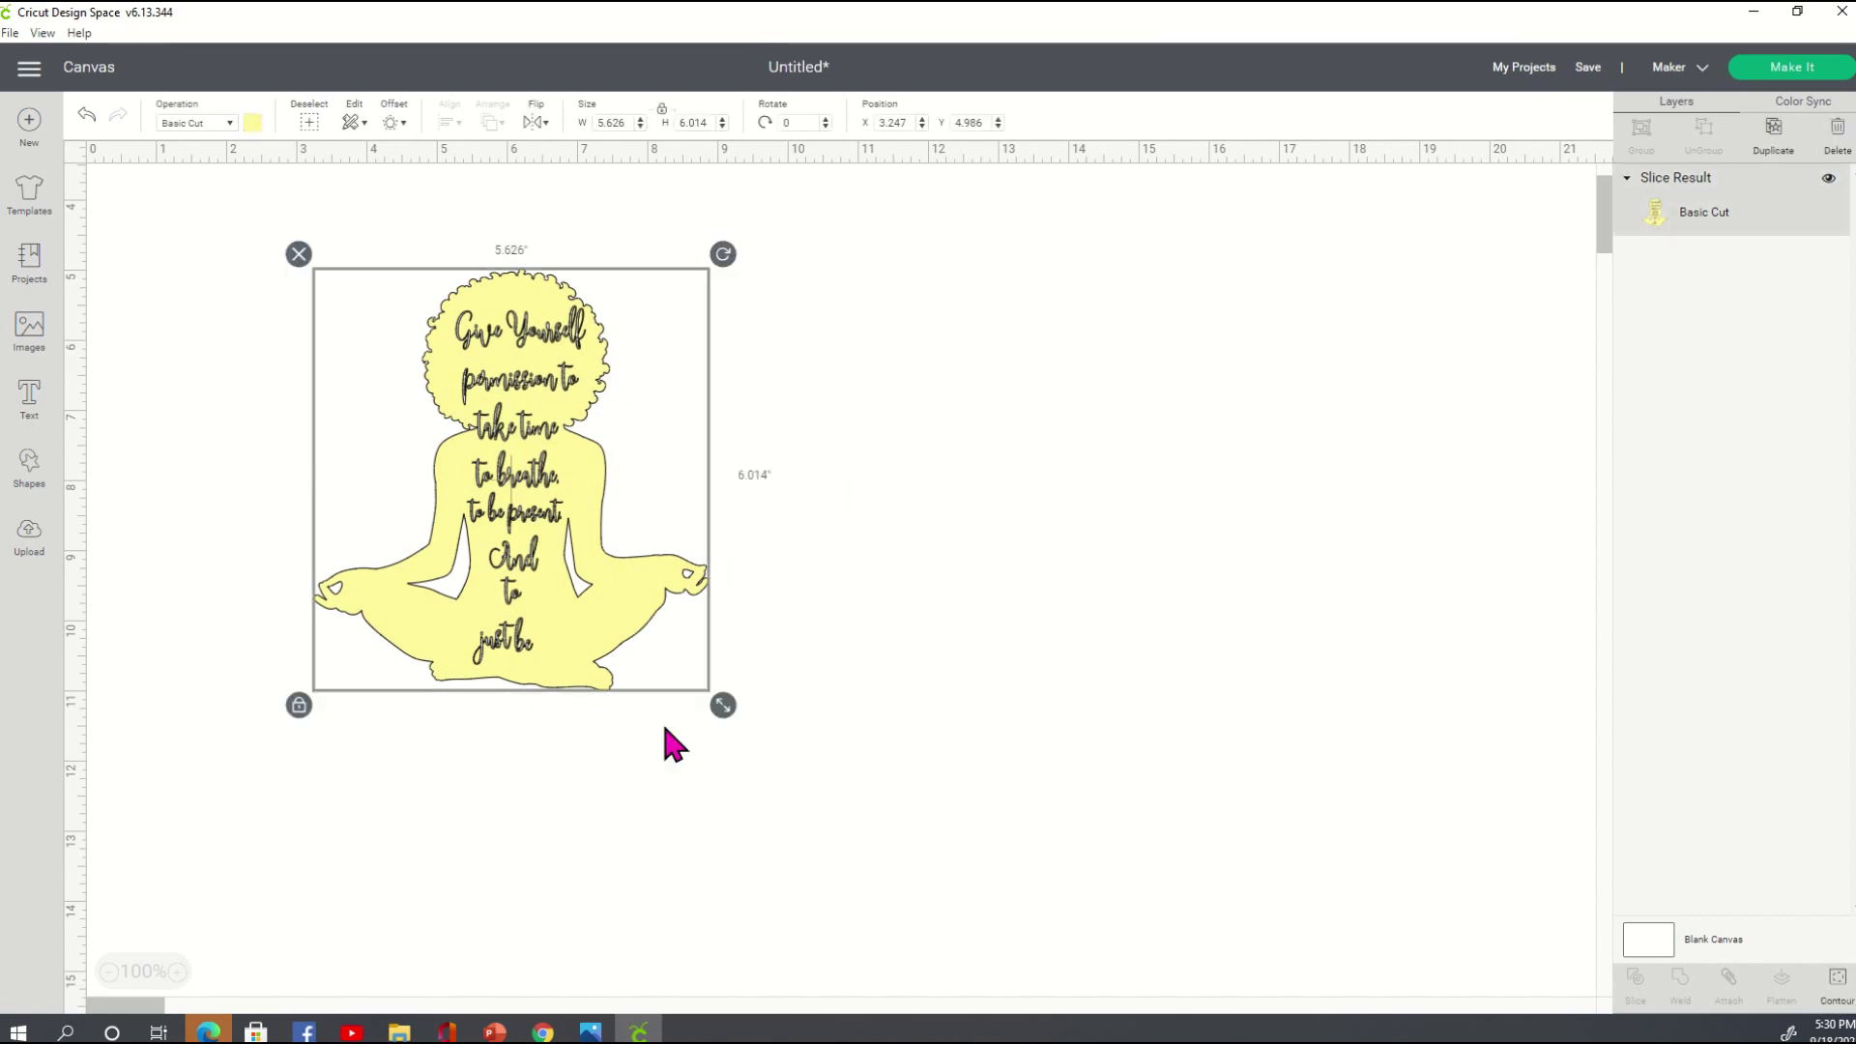
left_click_drag(727, 700, 727, 734)
left_click(947, 585)
left_click(608, 363)
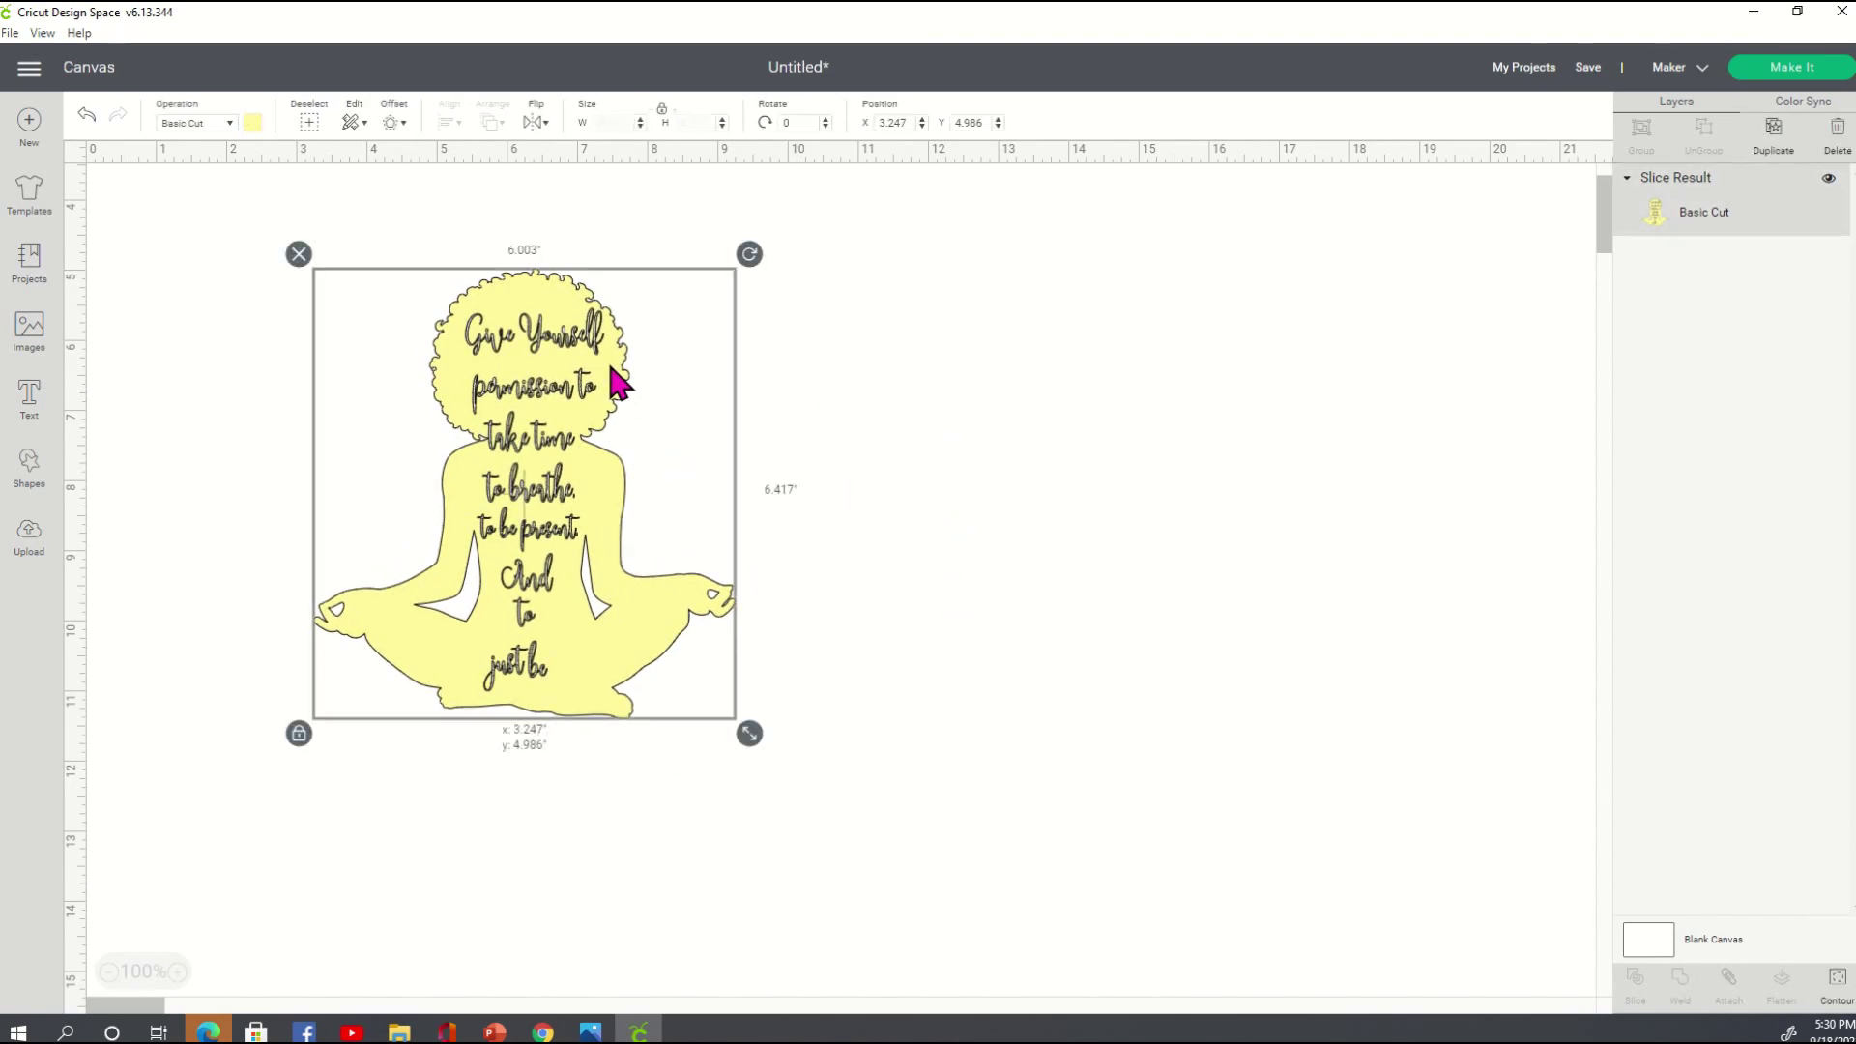
- Send the resized figure through mat preparation to the cutting setup and set the base material to Vinyl
left_click(1826, 70)
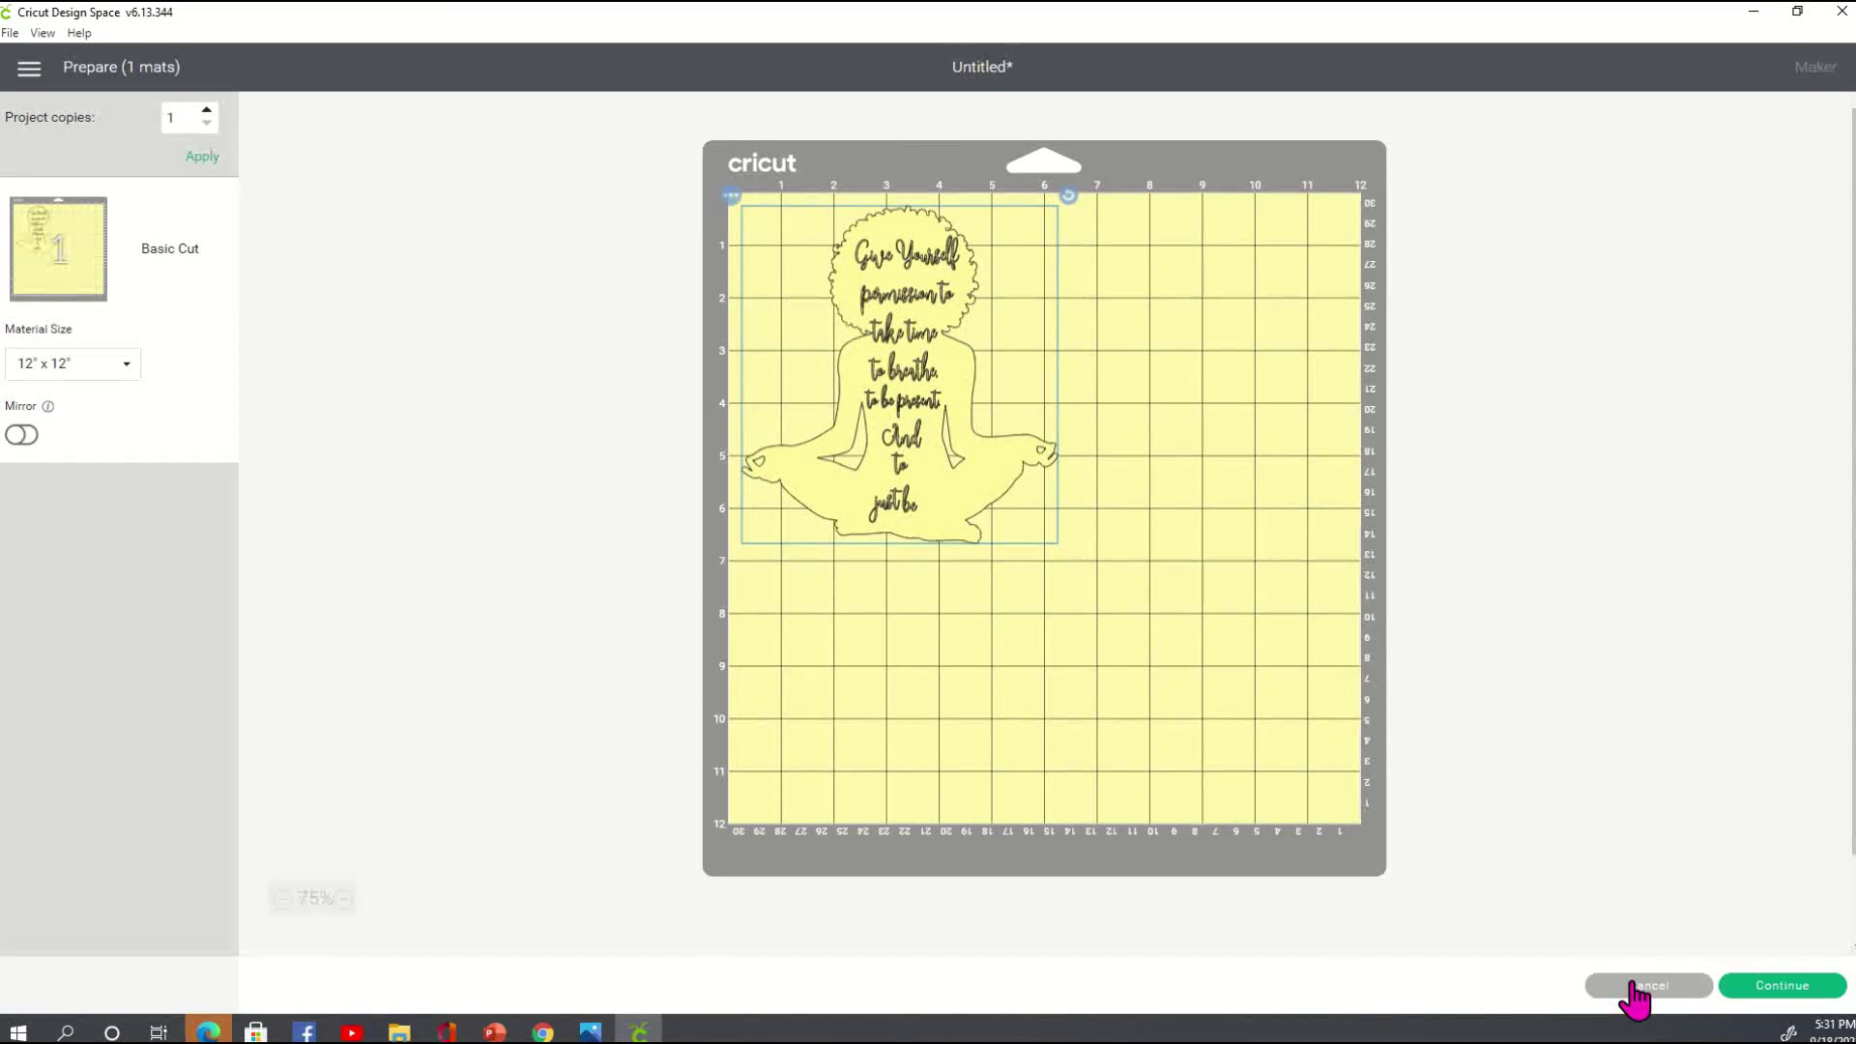
left_click(1795, 993)
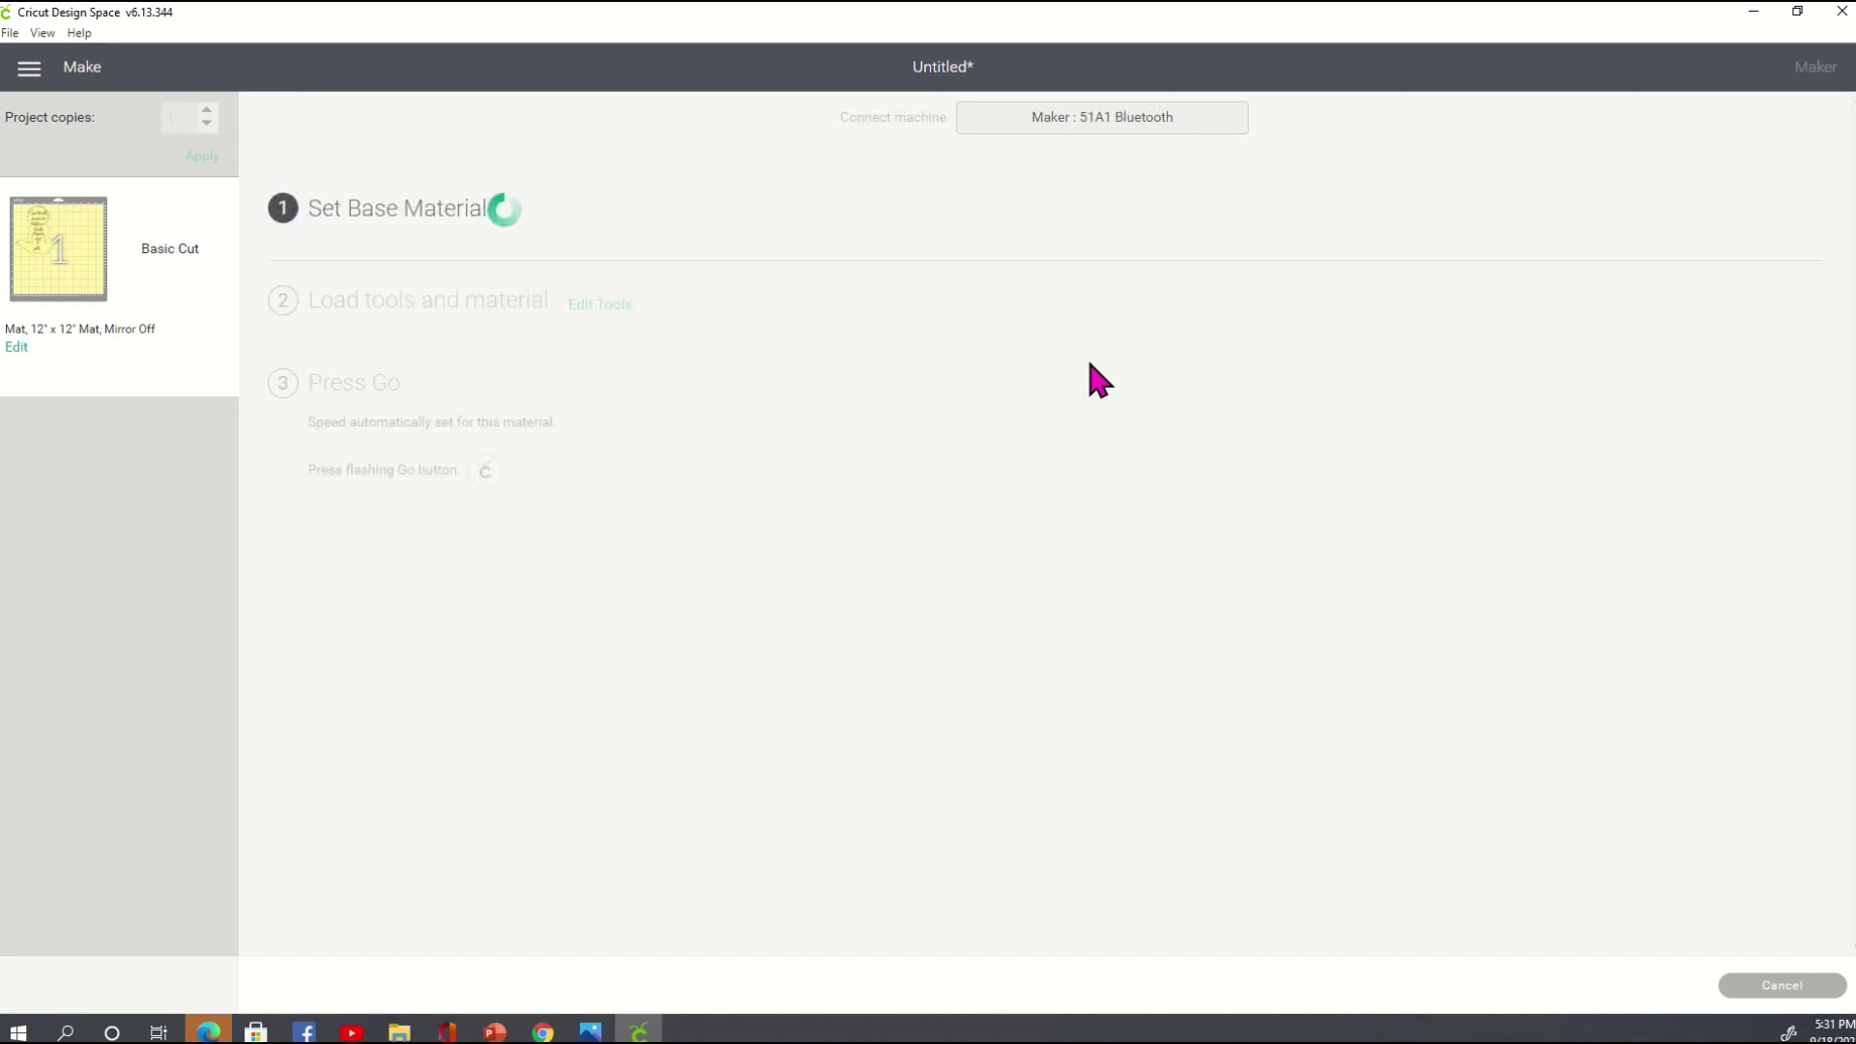
left_click(1148, 340)
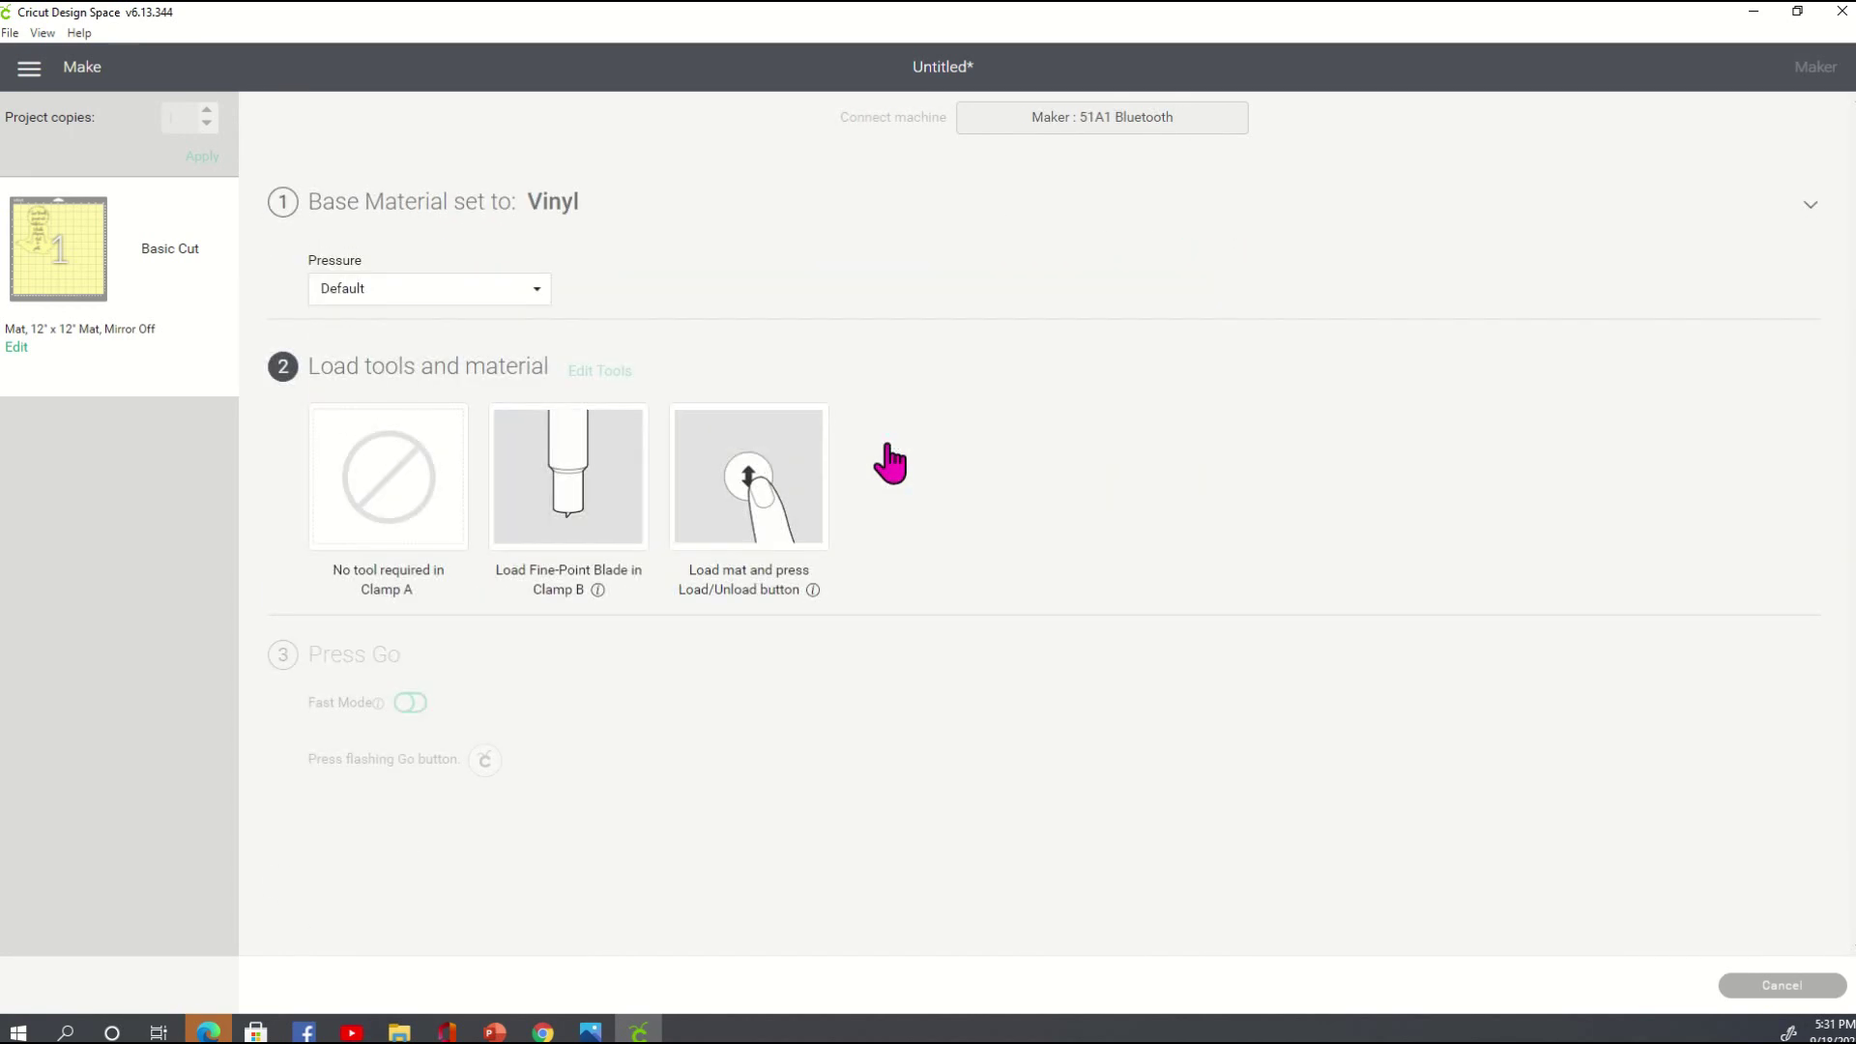